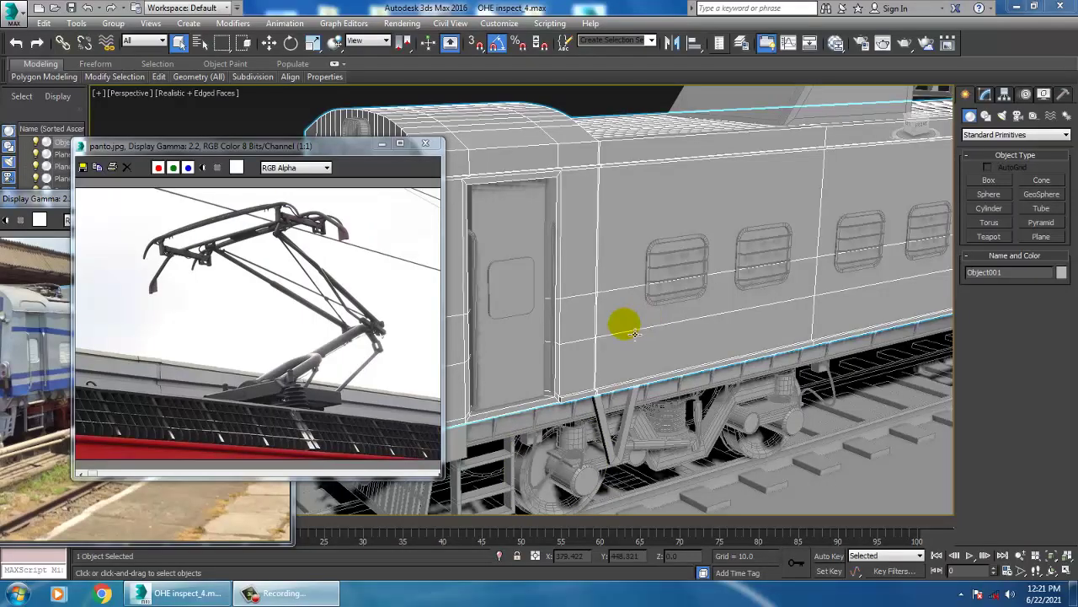
Orbit and zoom to look straight down on the locomotive roof and clear the selection.
mouse_move(621, 216)
middle_mouse_down("alt")
mouse_move(715, 224)
mouse_move(742, 248)
mouse_move(741, 264)
middle_mouse_up("alt")
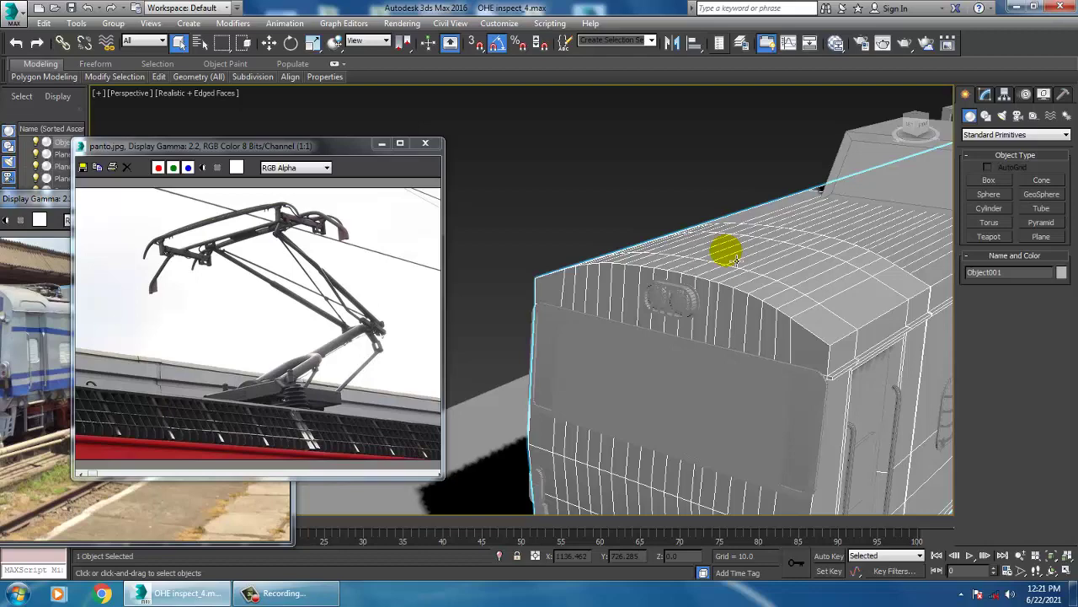
mouse_move(779, 247)
middle_mouse_down("alt")
mouse_move(718, 237)
mouse_move(753, 216)
mouse_move(783, 224)
mouse_move(831, 265)
mouse_move(837, 287)
mouse_move(817, 273)
middle_mouse_up("alt")
scroll(772, 275, "down", 2)
scroll(814, 263, "down", 3)
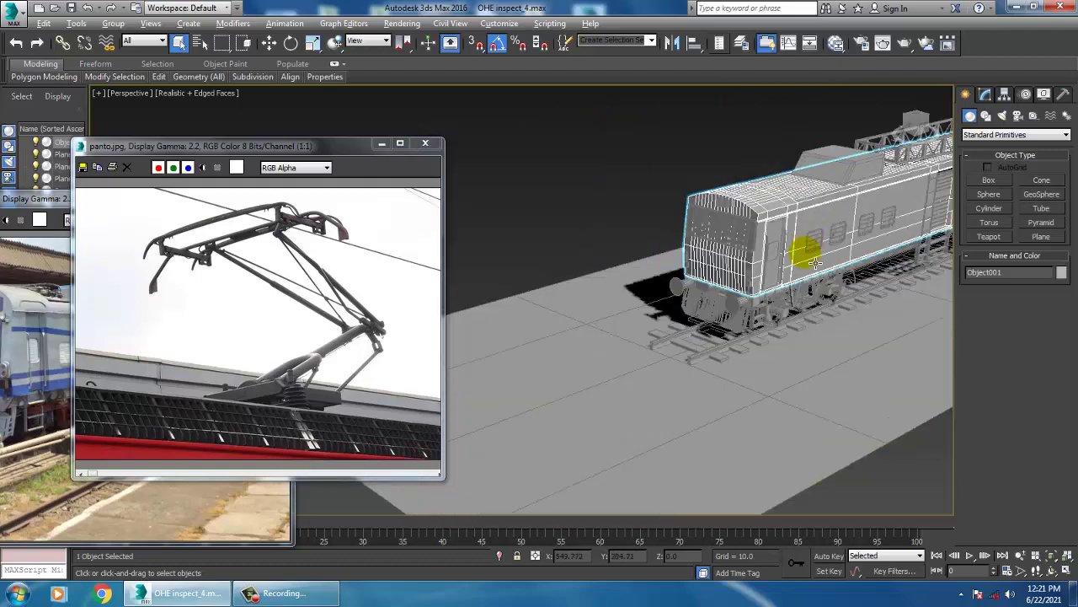
scroll(814, 262, "up", 2)
scroll(765, 258, "up", 2)
scroll(795, 248, "up", 2)
scroll(787, 250, "up", 2)
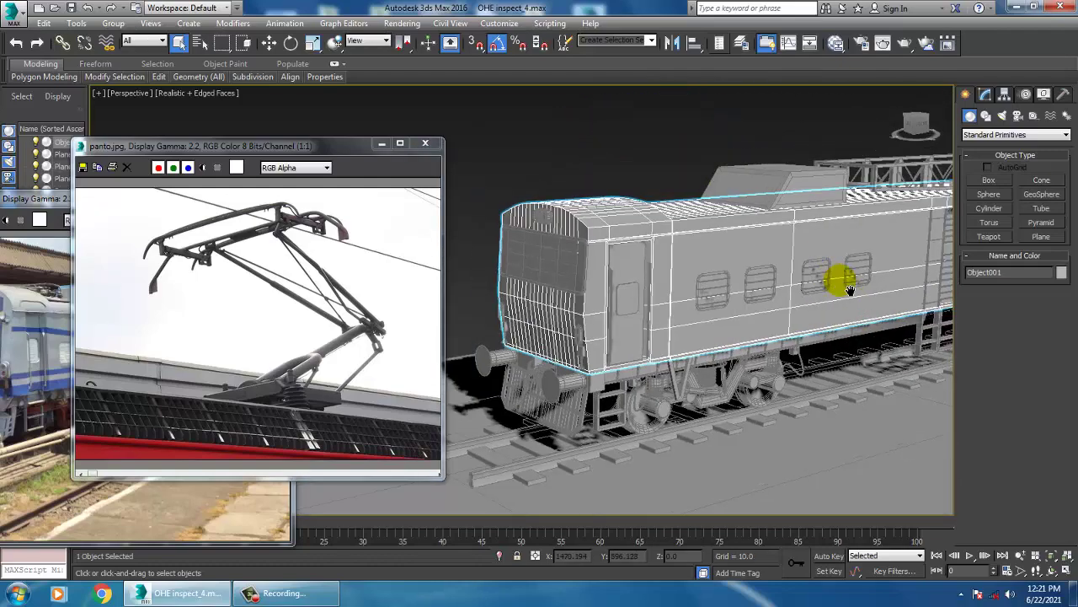
scroll(849, 289, "down", 1)
scroll(759, 291, "up", 1)
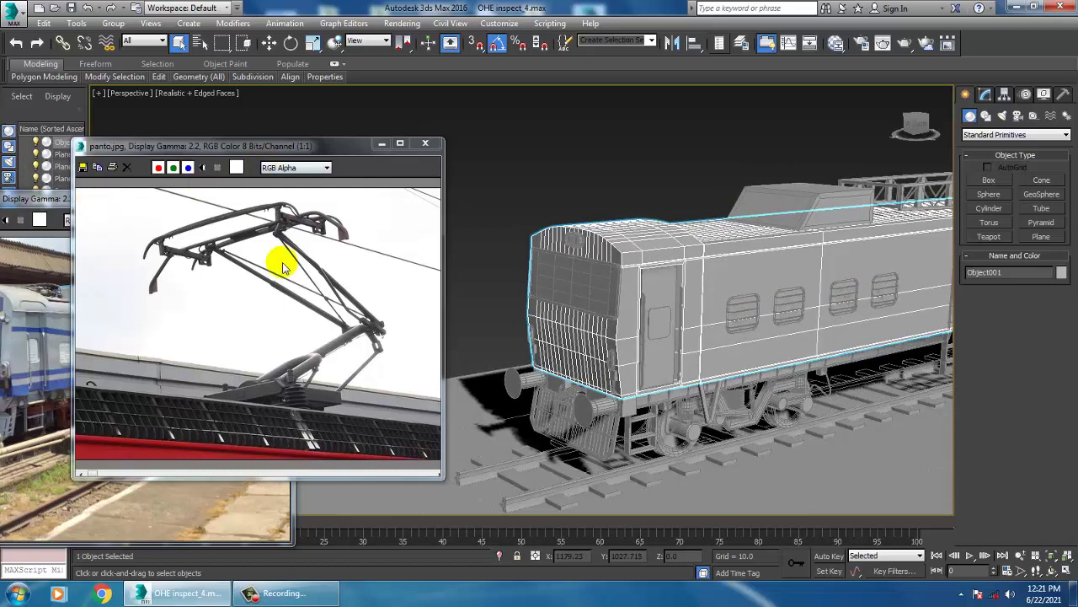
scroll(725, 266, "up", 1)
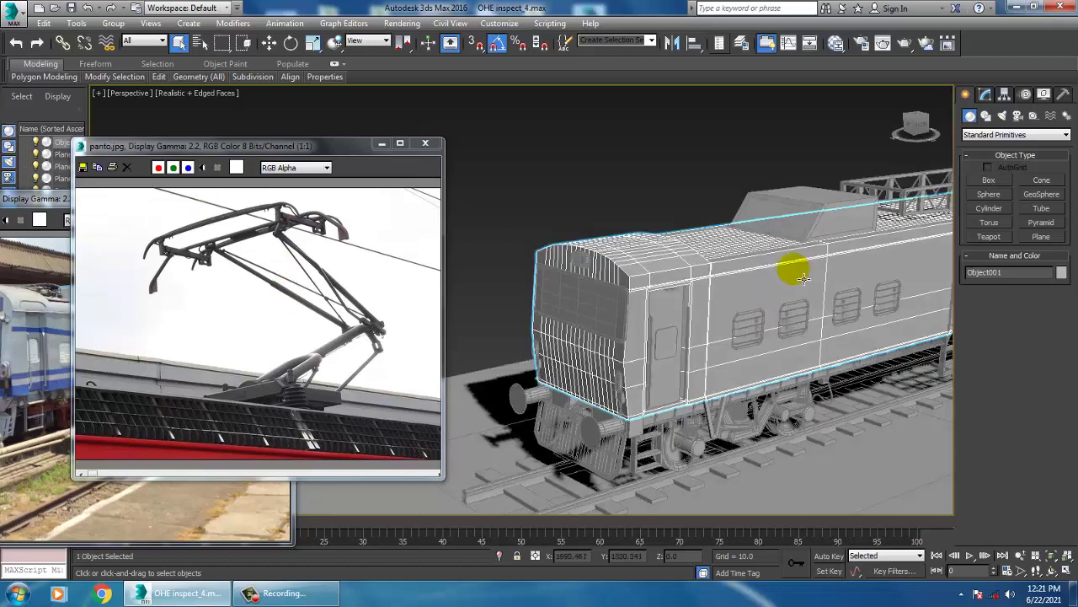
scroll(763, 311, "up", 2)
scroll(771, 308, "up", 2)
mouse_move(779, 312)
middle_mouse_down("alt")
mouse_move(722, 306)
mouse_move(815, 314)
middle_mouse_up("alt")
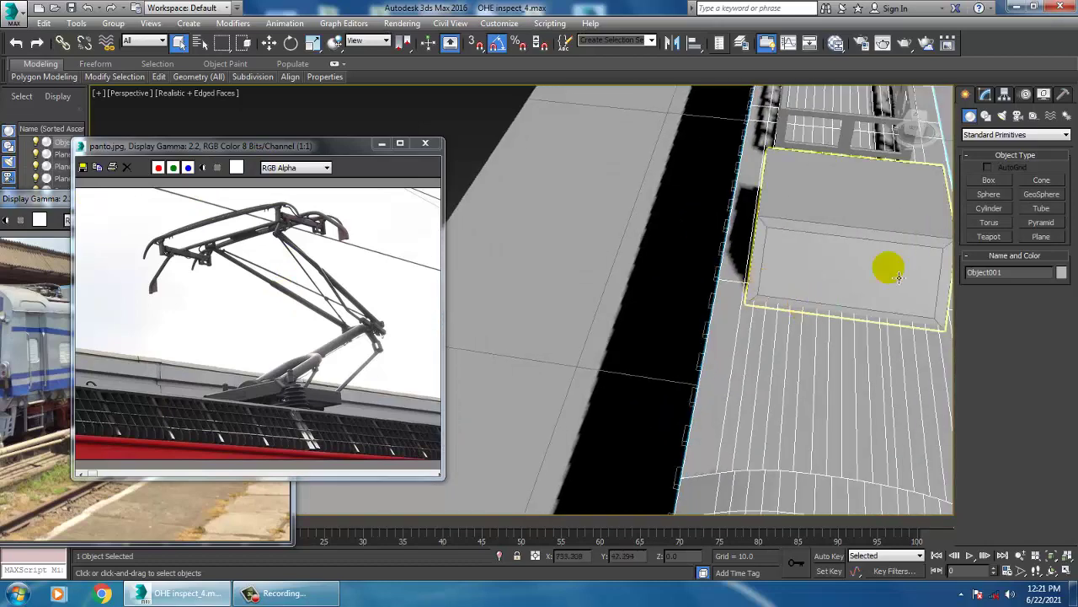
left_click(997, 166)
In the maximized Top view, draw a thin box, Box082 (about 116.6 × 69.1), over the locomotive's middle.
left_click(989, 180)
key("alt+w")
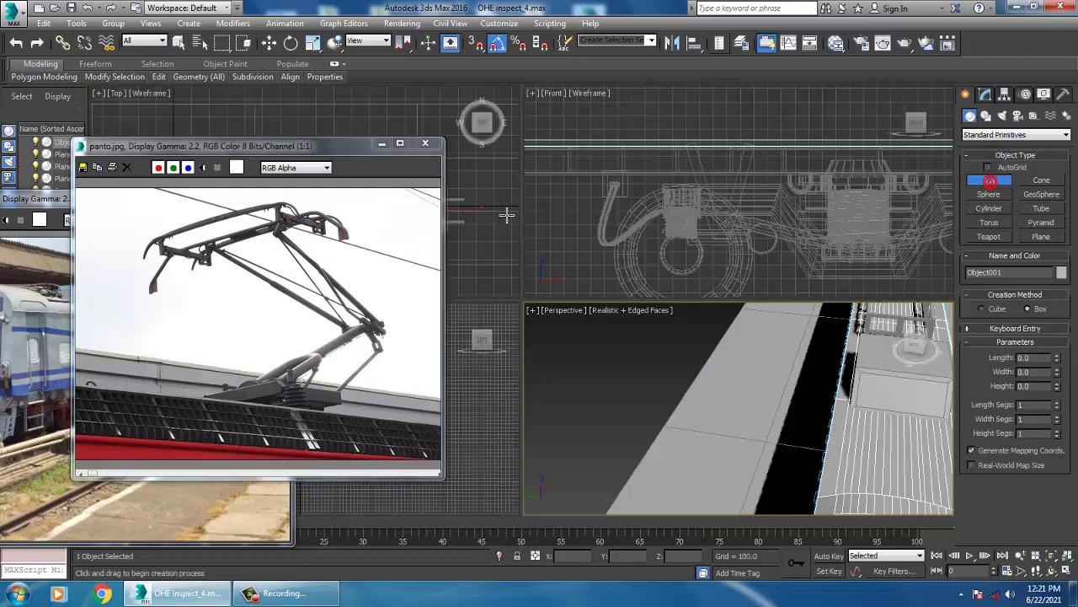
key("alt+w")
scroll(641, 238, "up", 3)
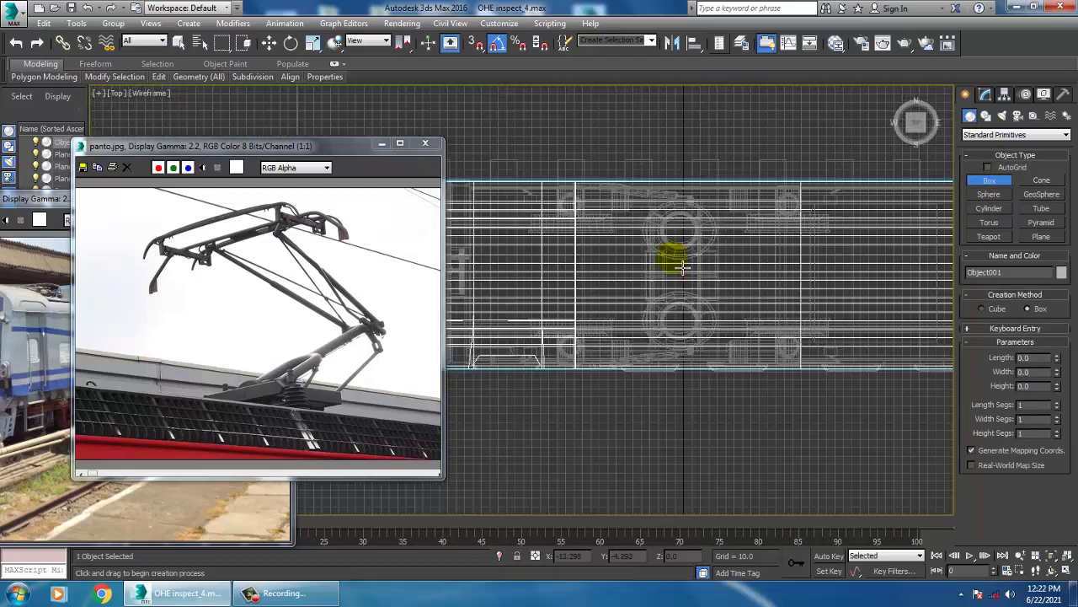
scroll(601, 278, "up", 2)
scroll(607, 268, "up", 1)
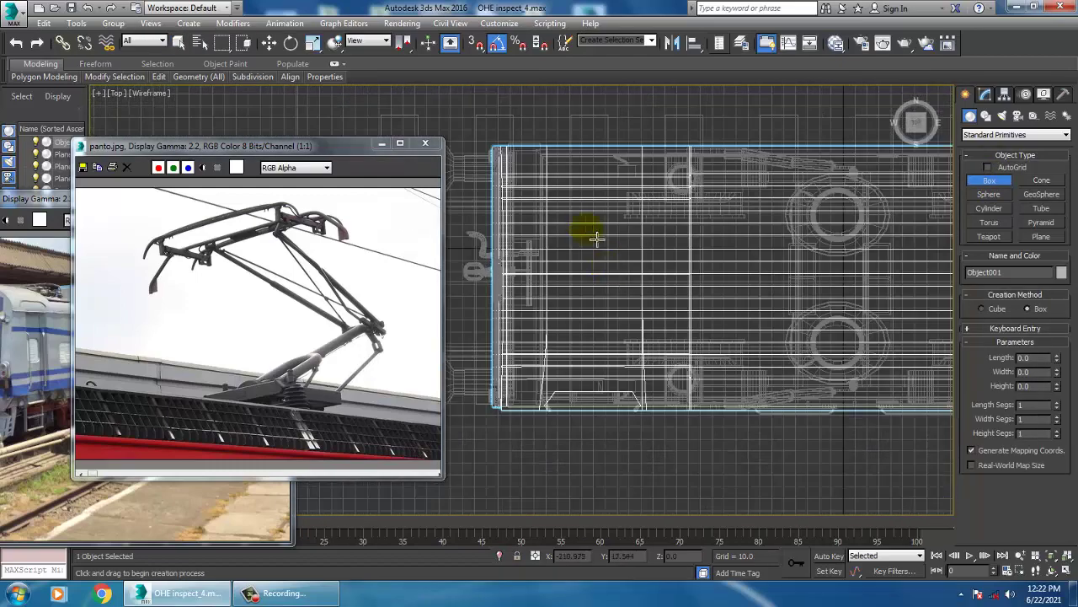
mouse_move(782, 249)
middle_mouse_down()
mouse_move(655, 241)
mouse_move(628, 253)
middle_mouse_up()
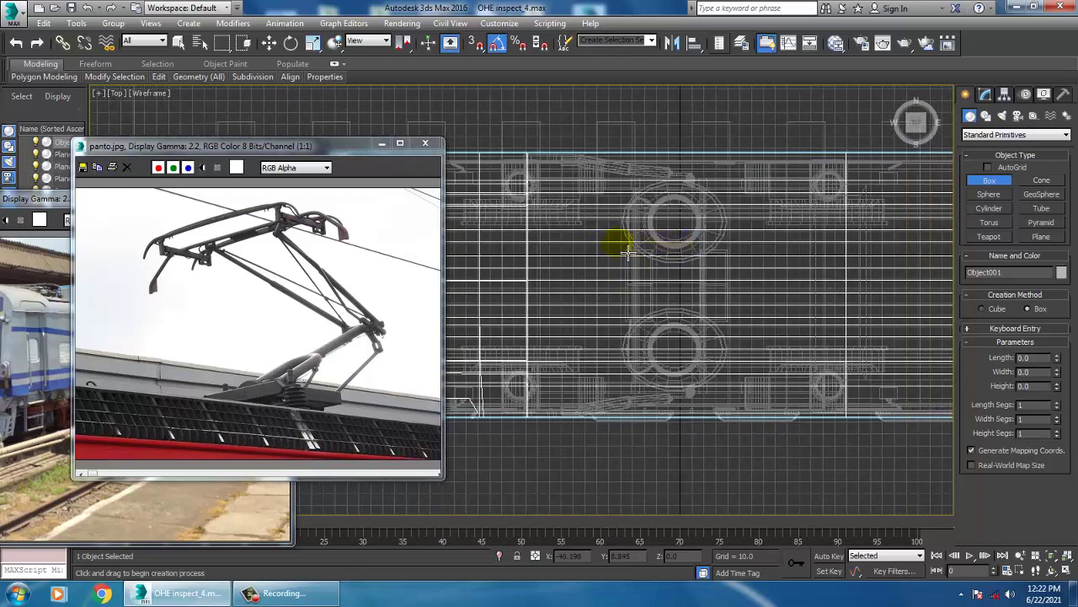
left_click_drag(658, 221, 687, 283)
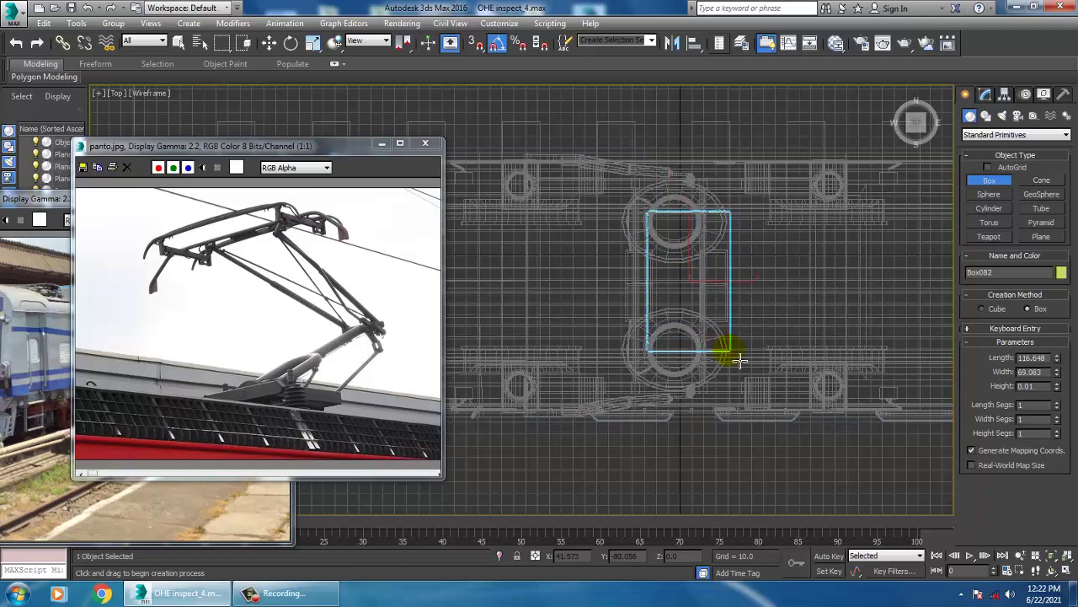
left_click(735, 348)
key("w")
key("alt+w")
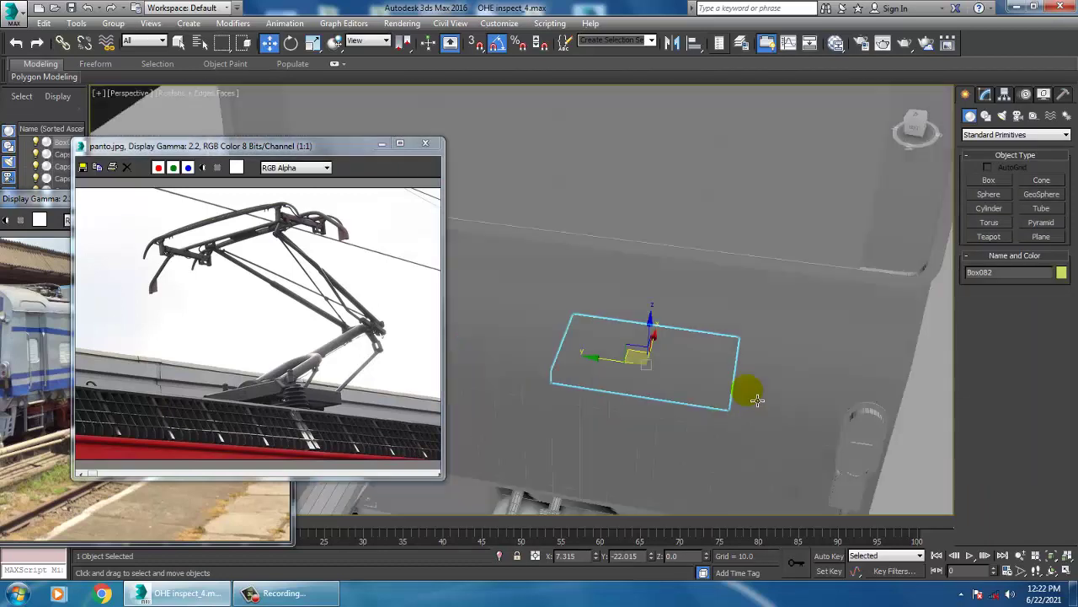
Lift Box082 onto the roof surface and slide it along X to about (-29.341, -22.015, 365.962).
scroll(704, 370, "down", 3)
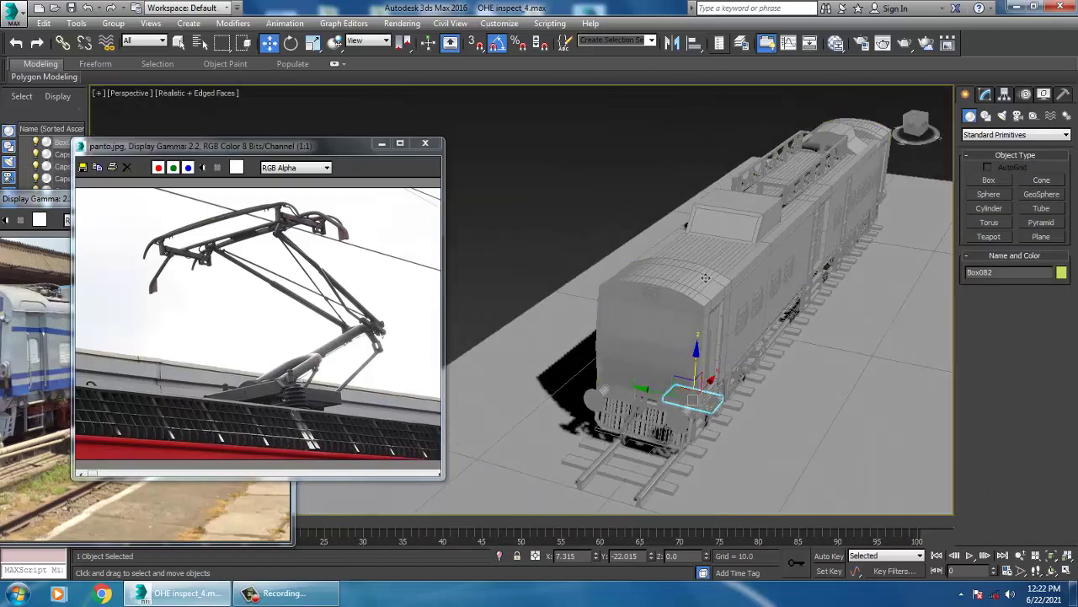
left_click_drag(705, 371, 705, 226)
scroll(706, 226, "up", 5)
middle_click_drag(729, 284, 696, 279, "alt")
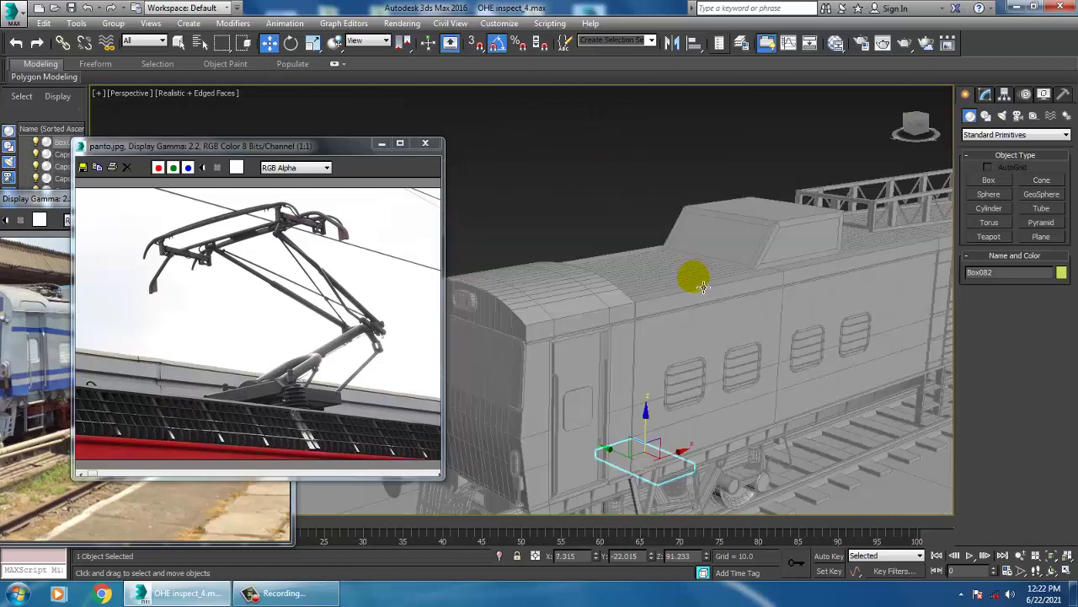
scroll(696, 279, "down", 5)
left_click_drag(716, 394, 712, 297)
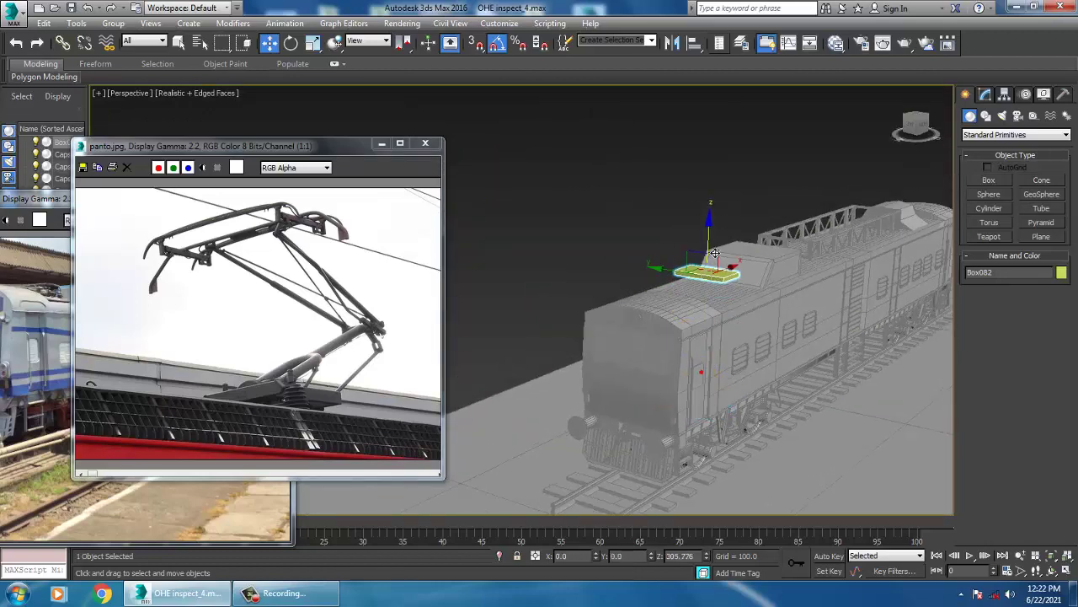
scroll(725, 267, "up", 5)
scroll(701, 316, "down", 2)
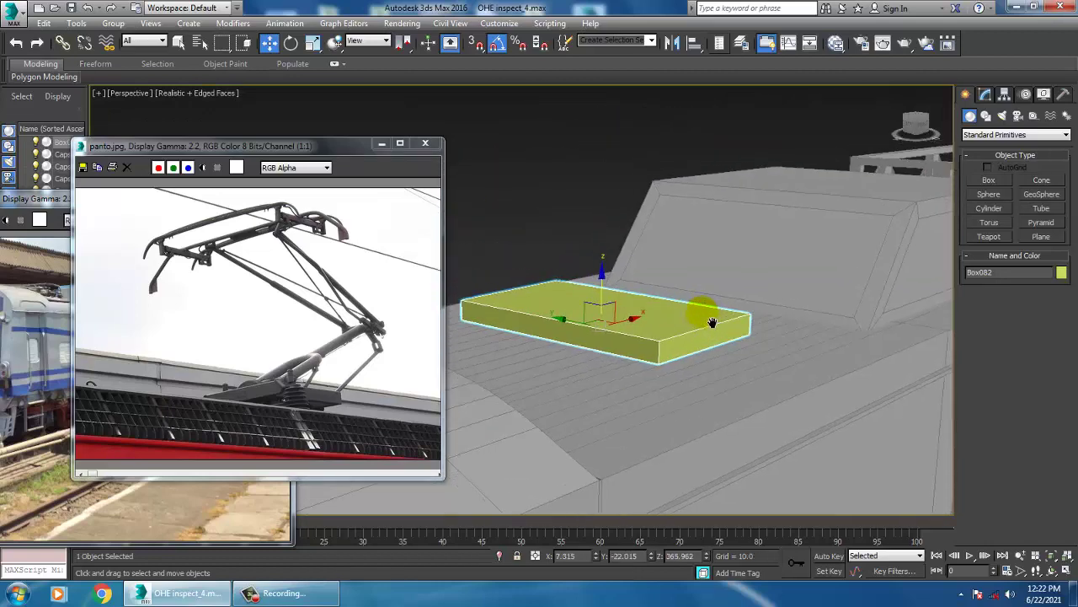
scroll(701, 322, "down", 4)
middle_click_drag(734, 343, 725, 341, "alt")
scroll(724, 341, "up", 2)
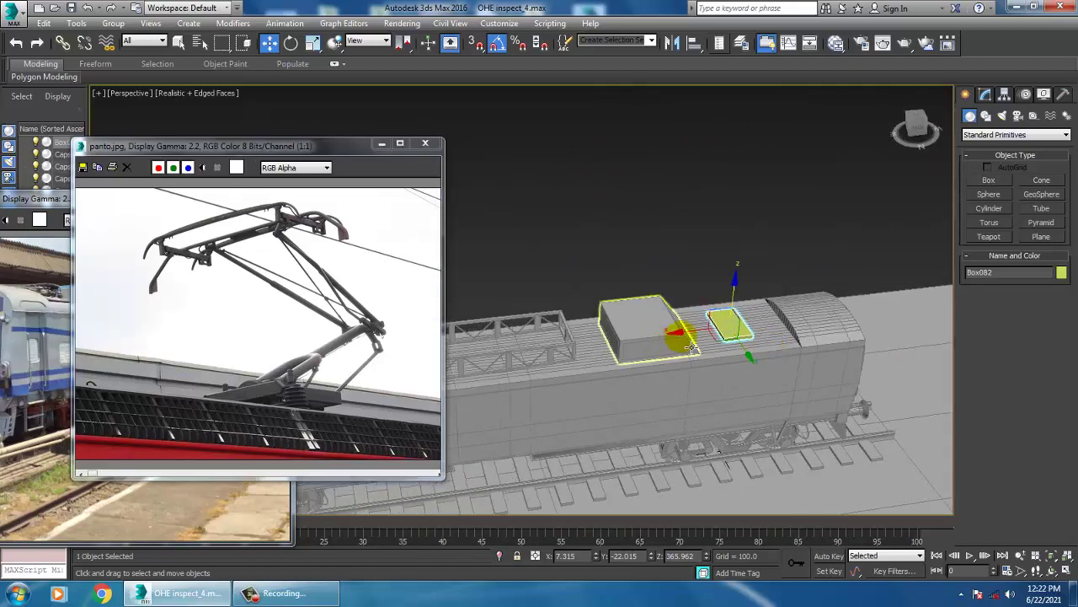
mouse_move(456, 369)
middle_mouse_down("alt")
mouse_move(801, 331)
mouse_move(590, 332)
mouse_move(649, 313)
mouse_move(698, 329)
middle_mouse_up("alt")
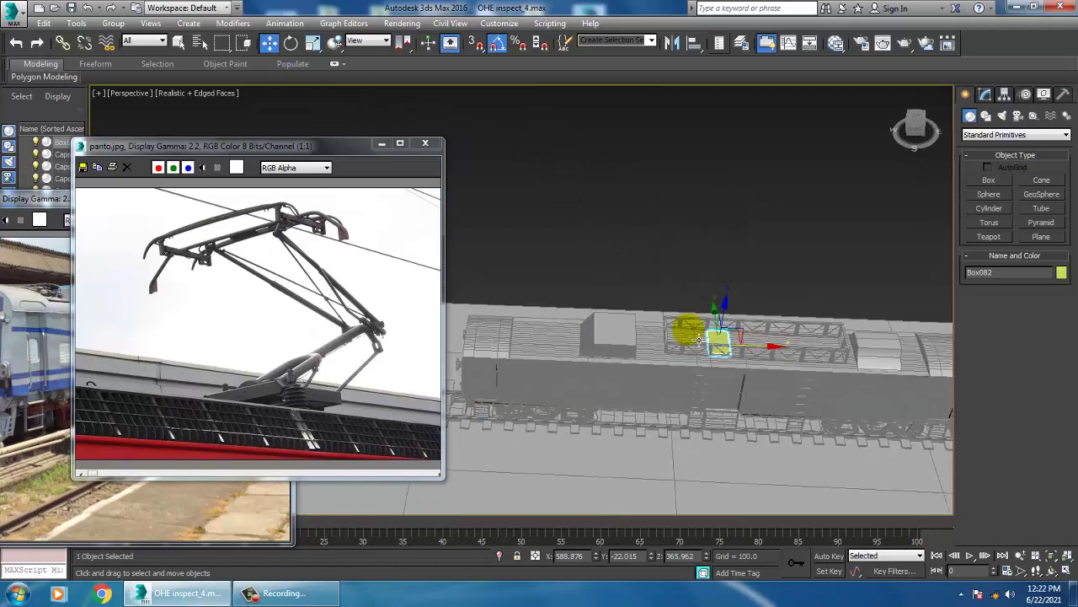
left_click_drag(768, 357, 654, 349)
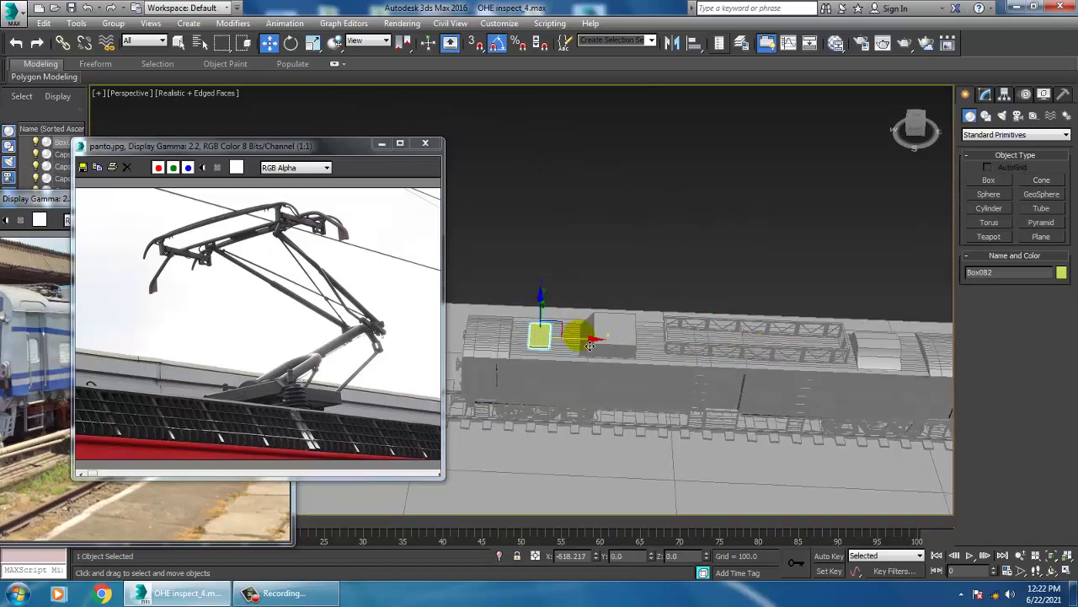
Move the larger roof box Box008 further along the roof on X, then reselect Box082.
middle_click_drag(589, 345, 729, 337, "alt")
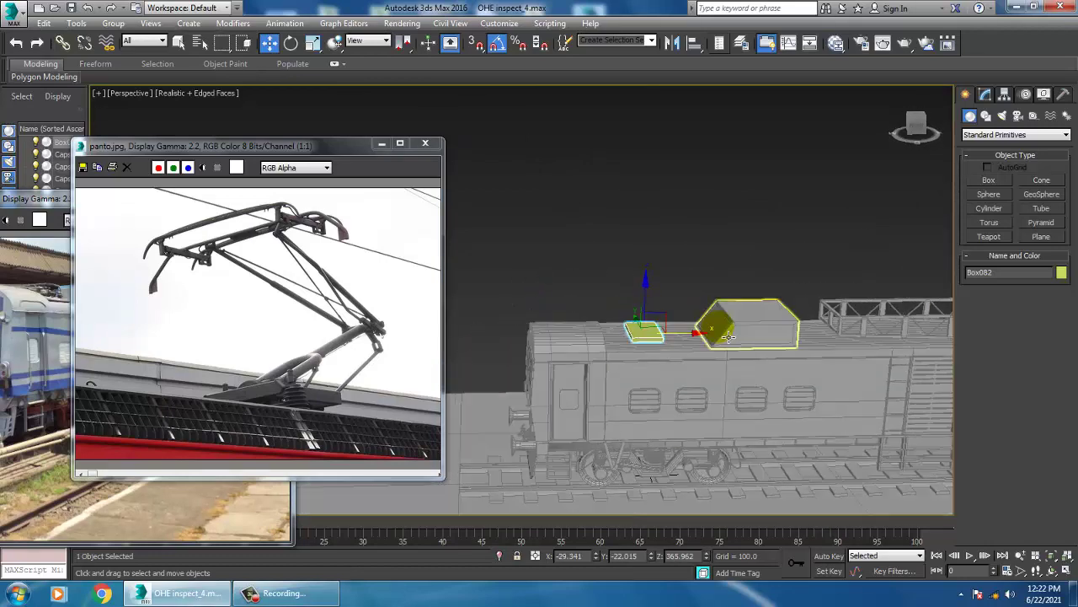
left_click(729, 337)
left_click_drag(782, 347, 807, 342)
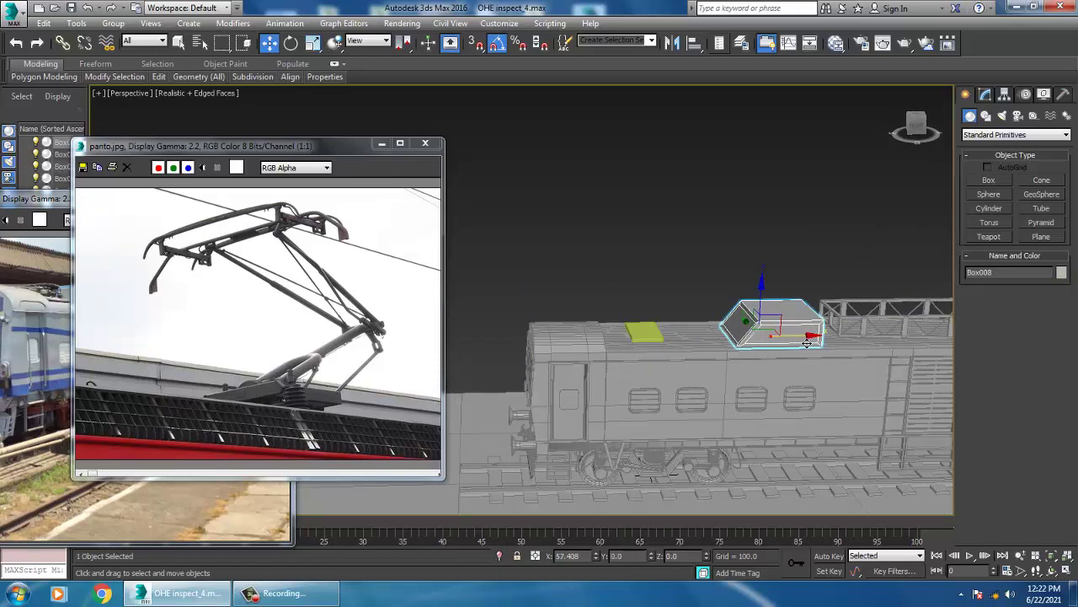
left_click(664, 337)
key("z")
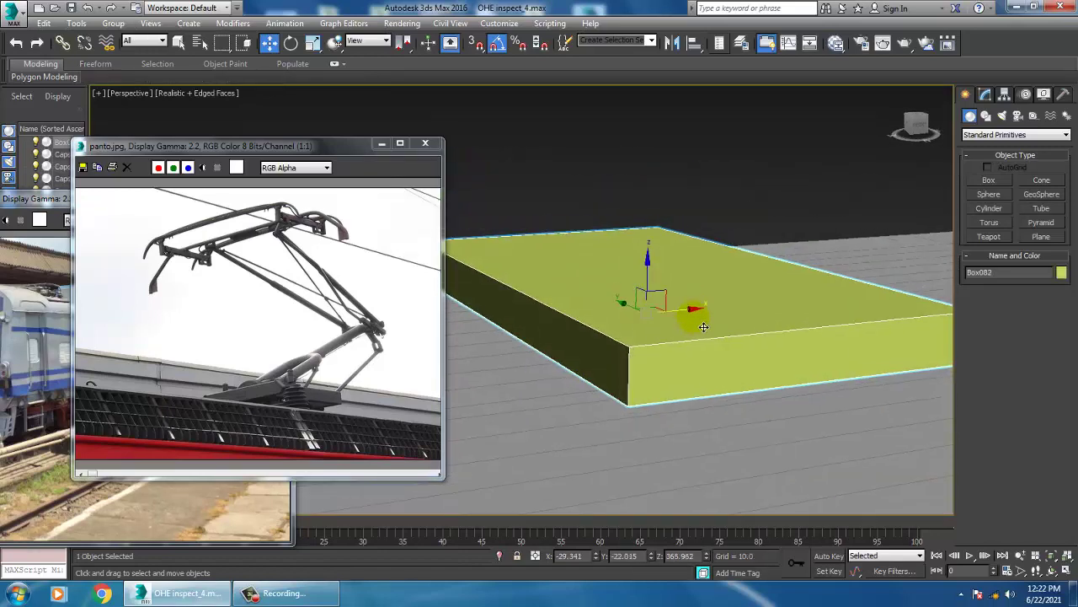
scroll(703, 326, "down", 2)
Convert Box082 to an editable poly.
right_click(674, 278)
mouse_move(689, 400)
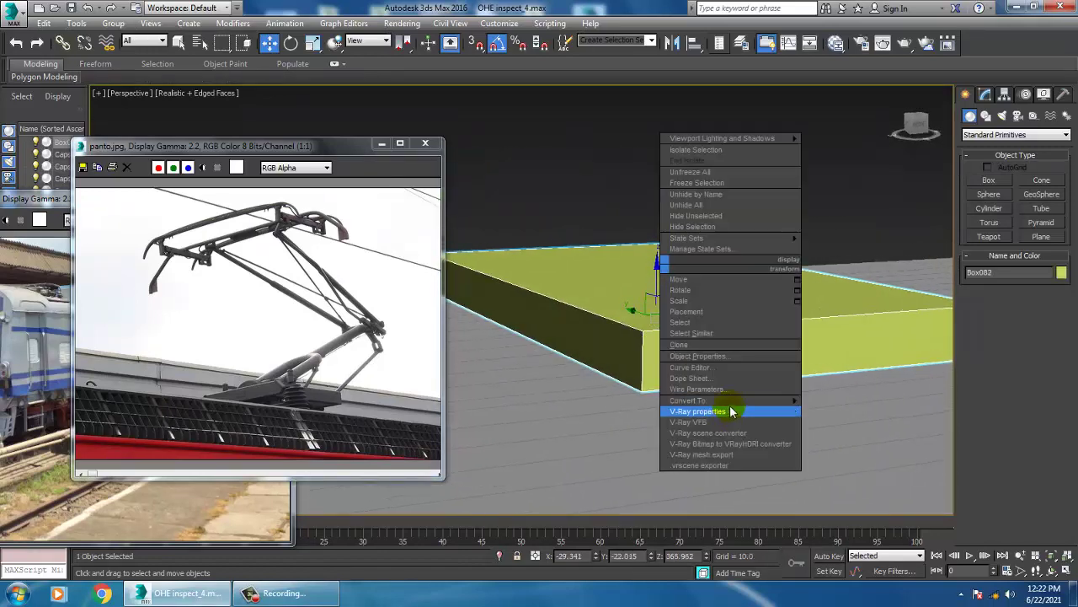
left_click(851, 411)
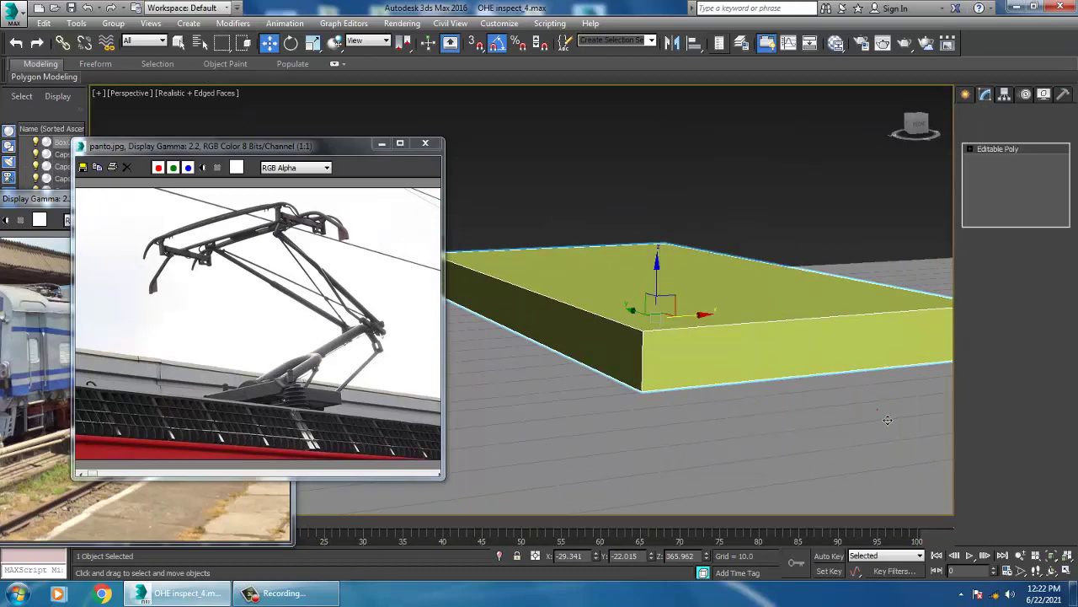
mouse_move(879, 409)
middle_mouse_down("alt")
mouse_move(796, 380)
mouse_move(789, 391)
middle_mouse_up("alt")
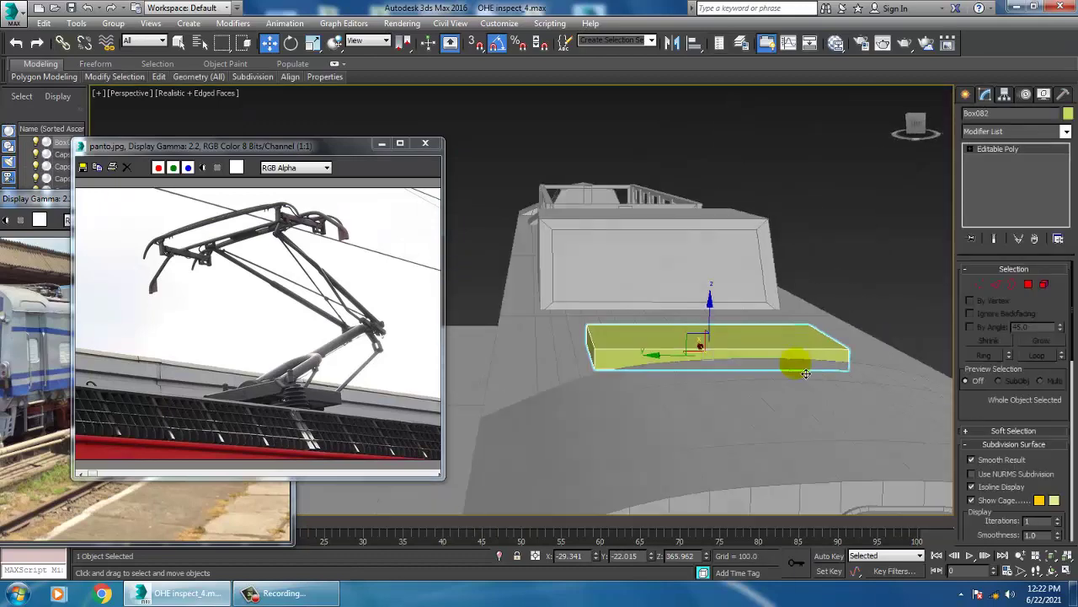
key("alt+w")
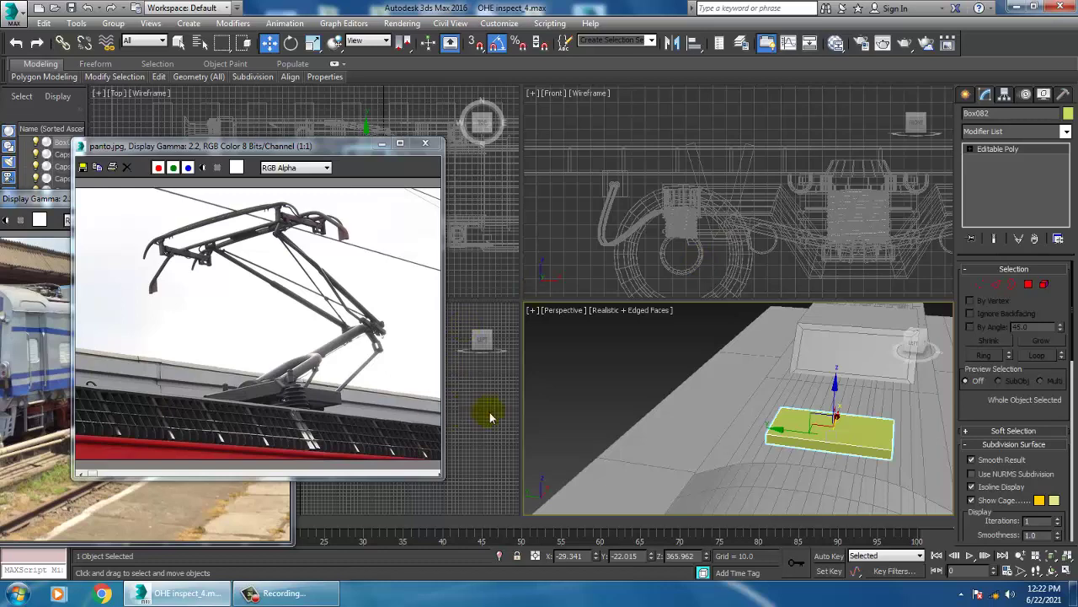
key("alt+w")
scroll(601, 301, "up", 3)
scroll(686, 325, "up", 2)
scroll(626, 315, "up", 2)
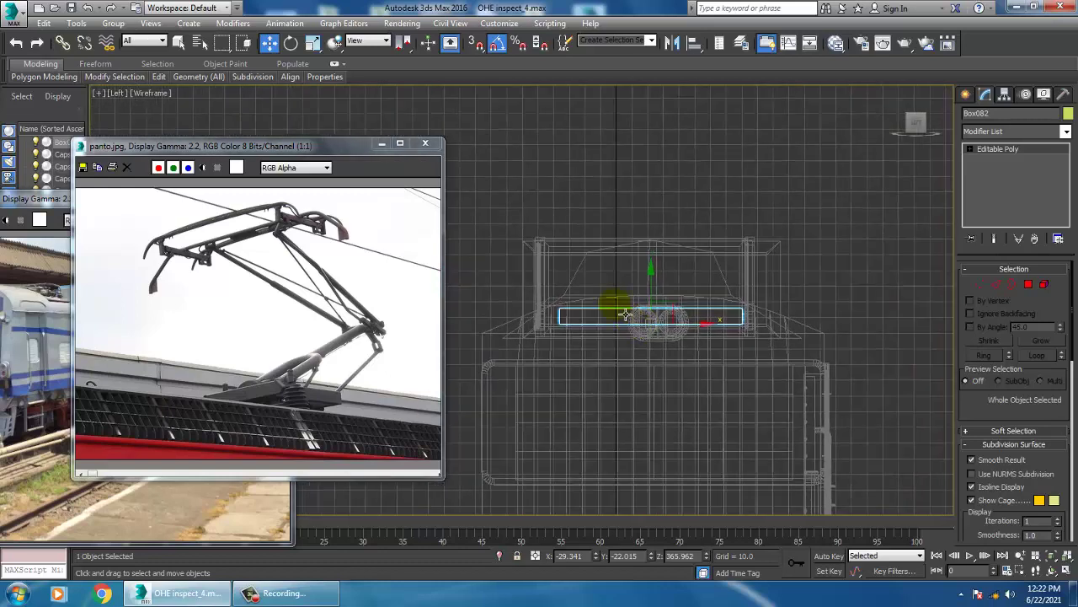
key("alt+w")
key("alt+w")
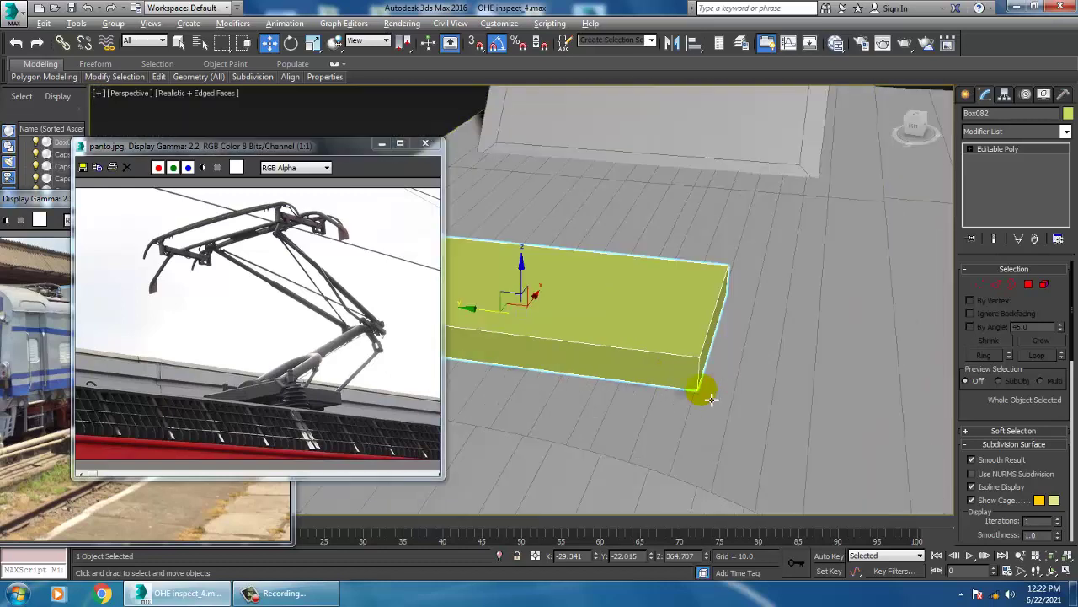
middle_click_drag(710, 399, 667, 385, "alt")
Pull the box's right-end top edge inward to slant that end.
key("2")
left_click(674, 354)
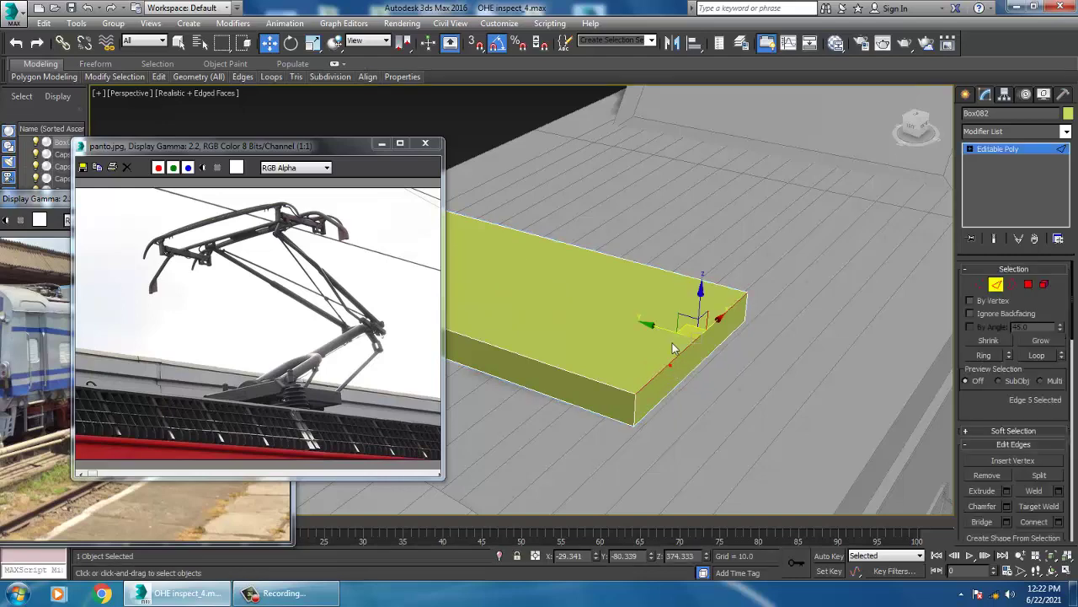
left_click_drag(650, 326, 585, 339)
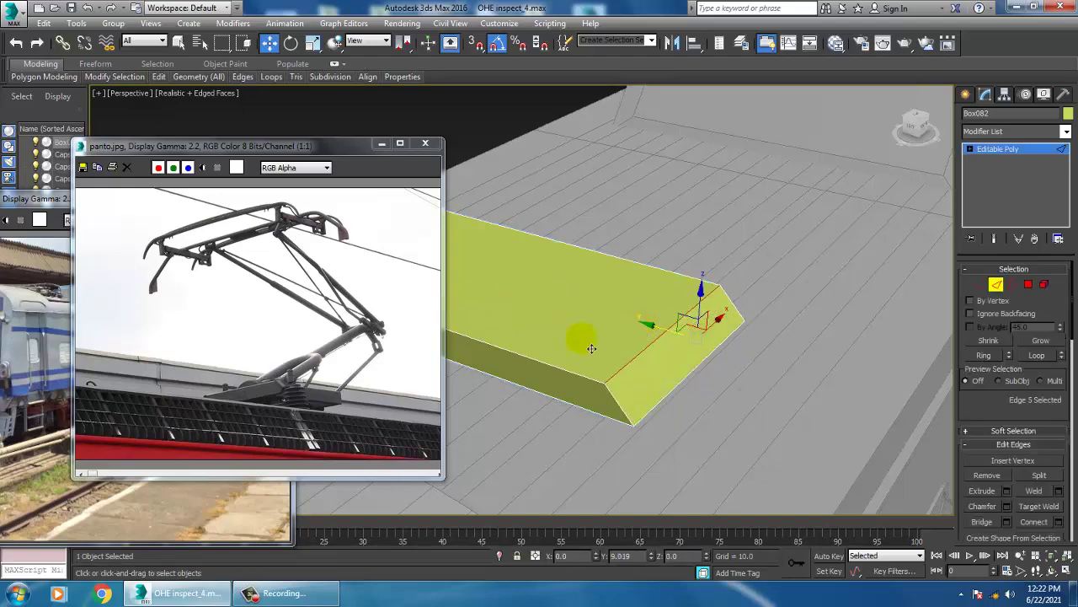
mouse_move(584, 339)
middle_mouse_down("alt")
mouse_move(517, 379)
mouse_move(593, 341)
middle_mouse_up("alt")
Move the left end edge along Y to shorten the block, then exit edge editing.
left_click(591, 343)
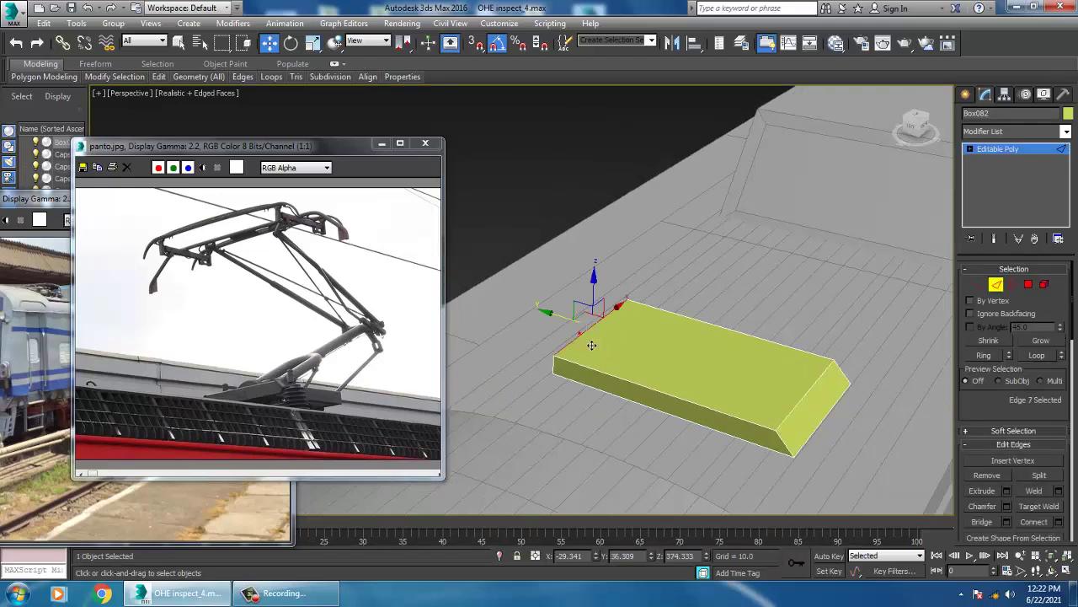
left_click(569, 326)
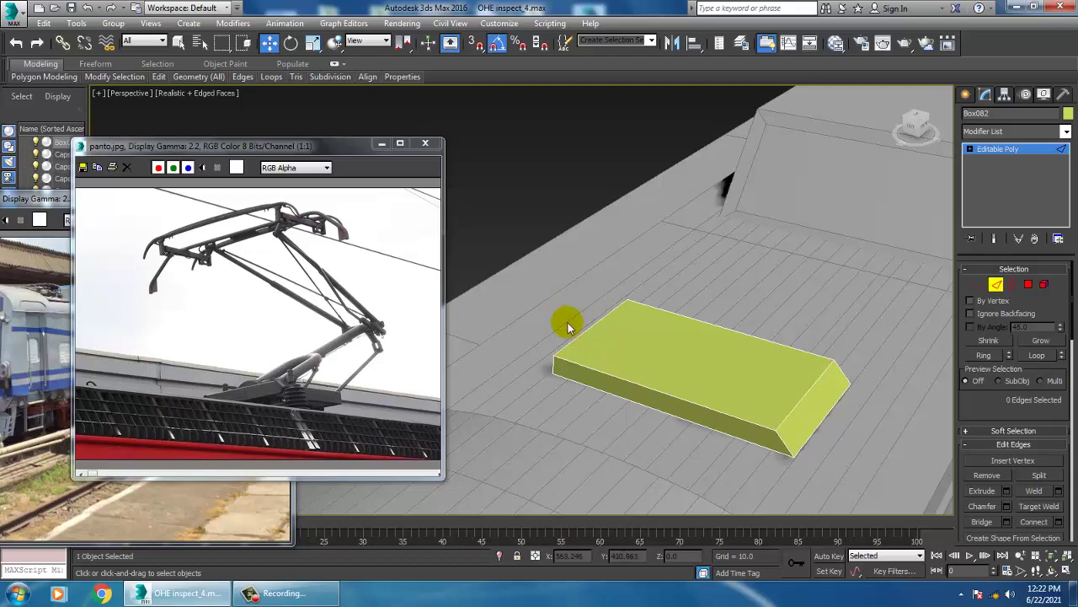
left_click_drag(568, 326, 585, 331)
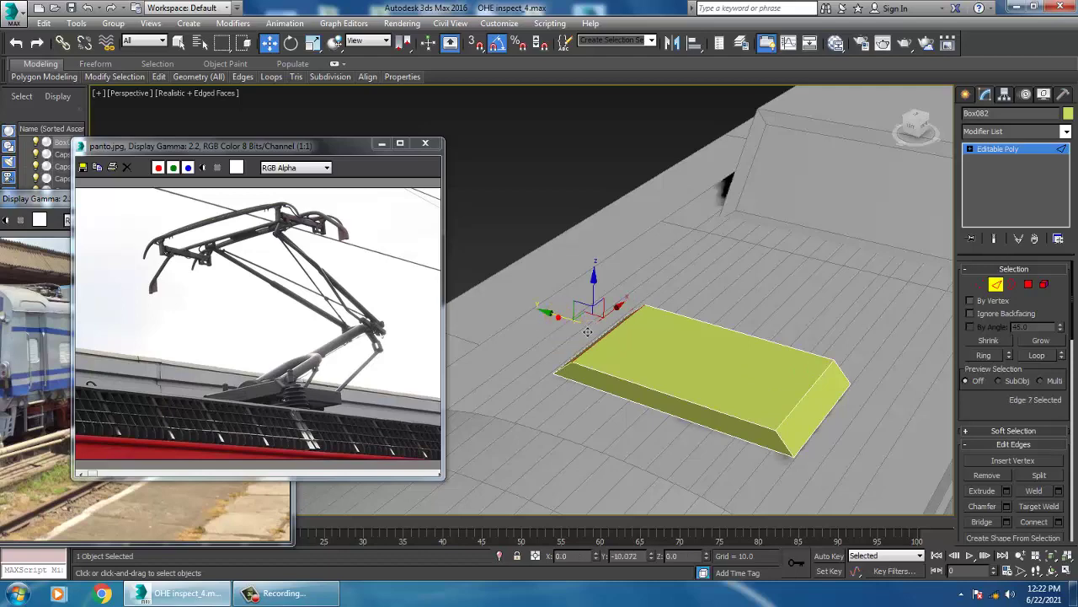
mouse_move(590, 332)
middle_mouse_down("alt")
mouse_move(717, 397)
mouse_move(739, 385)
mouse_move(769, 403)
mouse_move(774, 388)
middle_mouse_up("alt")
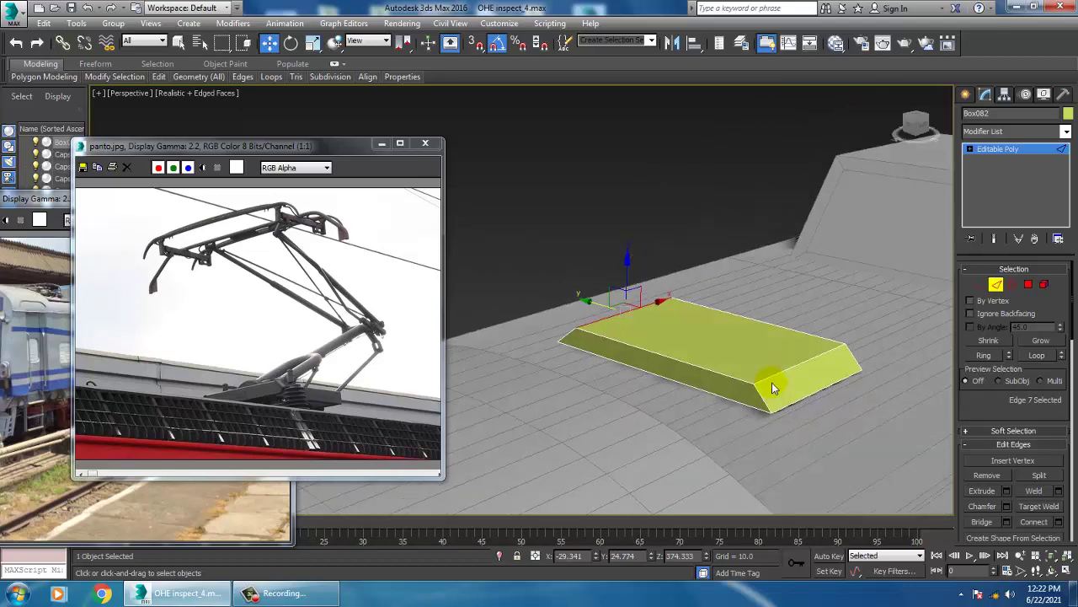
left_click(1008, 152)
mouse_move(935, 219)
middle_mouse_down("alt")
mouse_move(825, 356)
mouse_move(650, 284)
mouse_move(809, 278)
middle_mouse_up("alt")
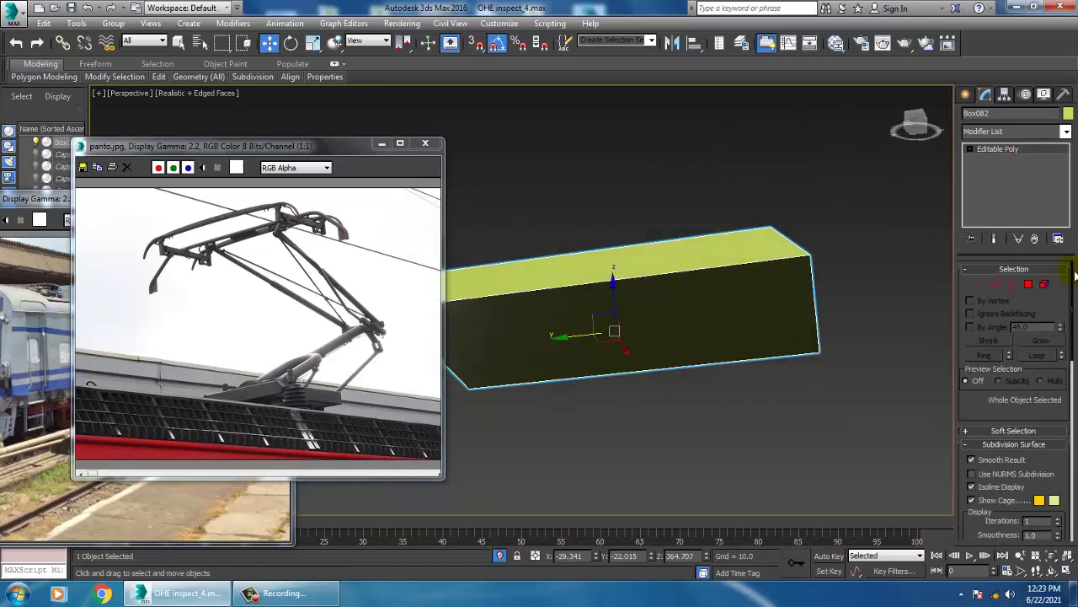
Inset the block's side face with a narrow border of about 1.777.
left_click(1030, 285)
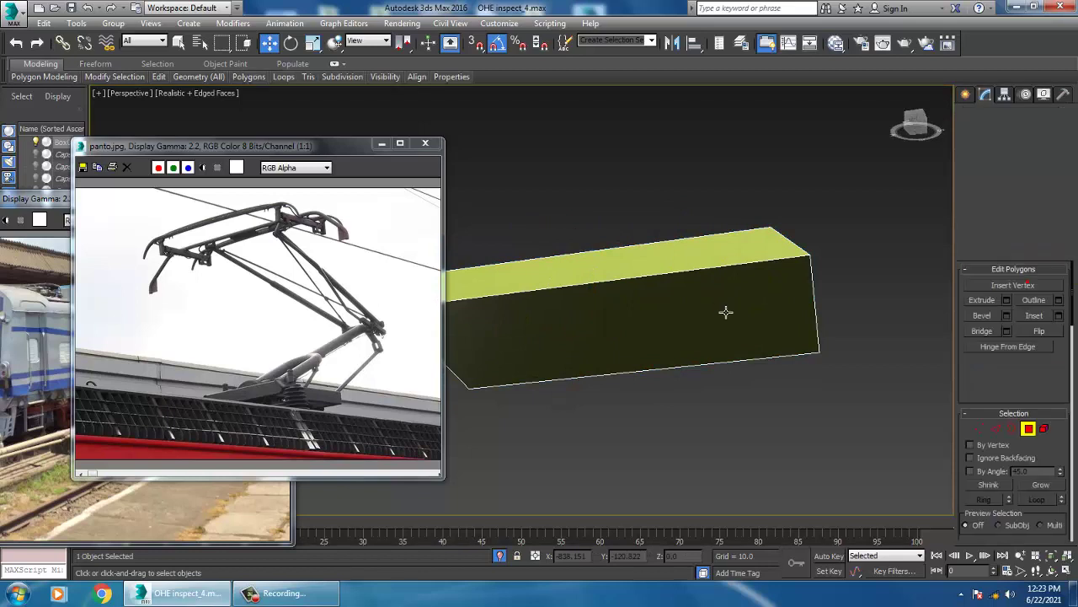
left_click(1058, 315)
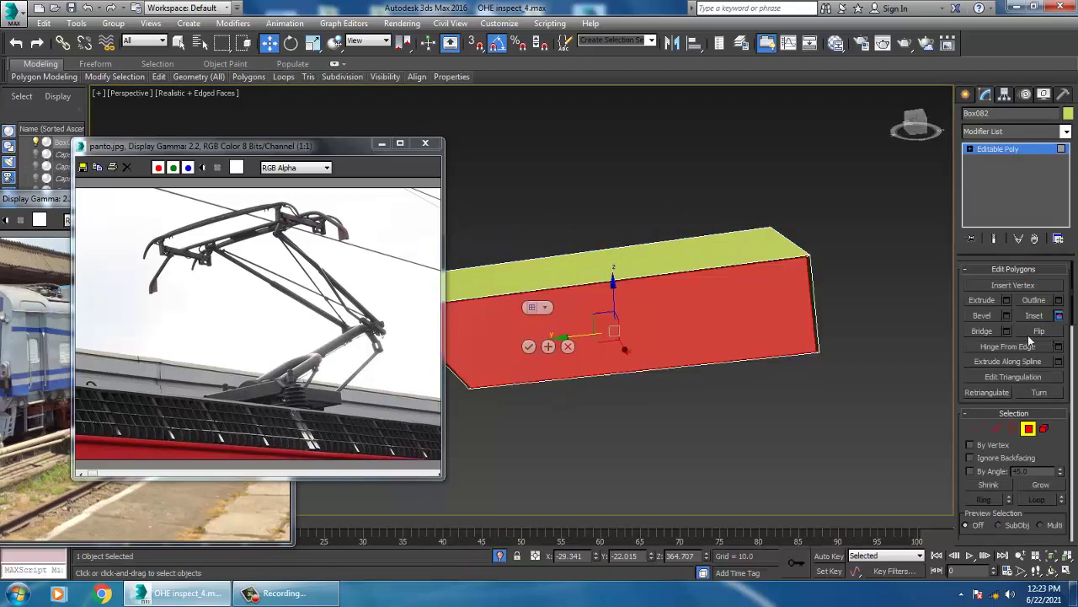
left_click_drag(530, 328, 529, 328)
left_click(528, 346)
middle_click_drag(758, 354, 911, 349, "alt")
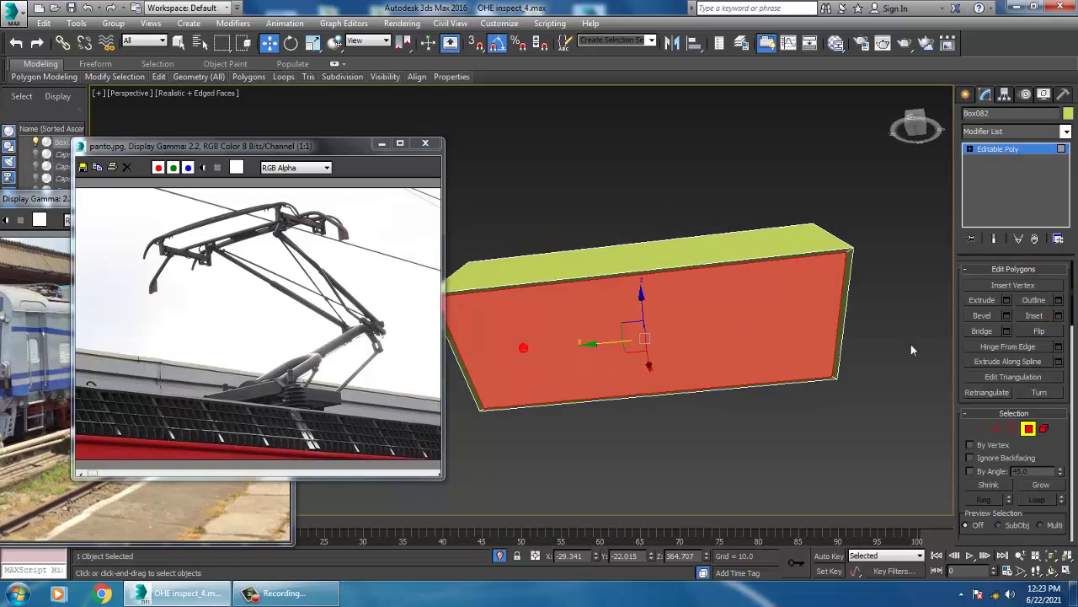
Extrude the inset face -3.85 inward to form a recessed pocket.
left_click(1007, 301)
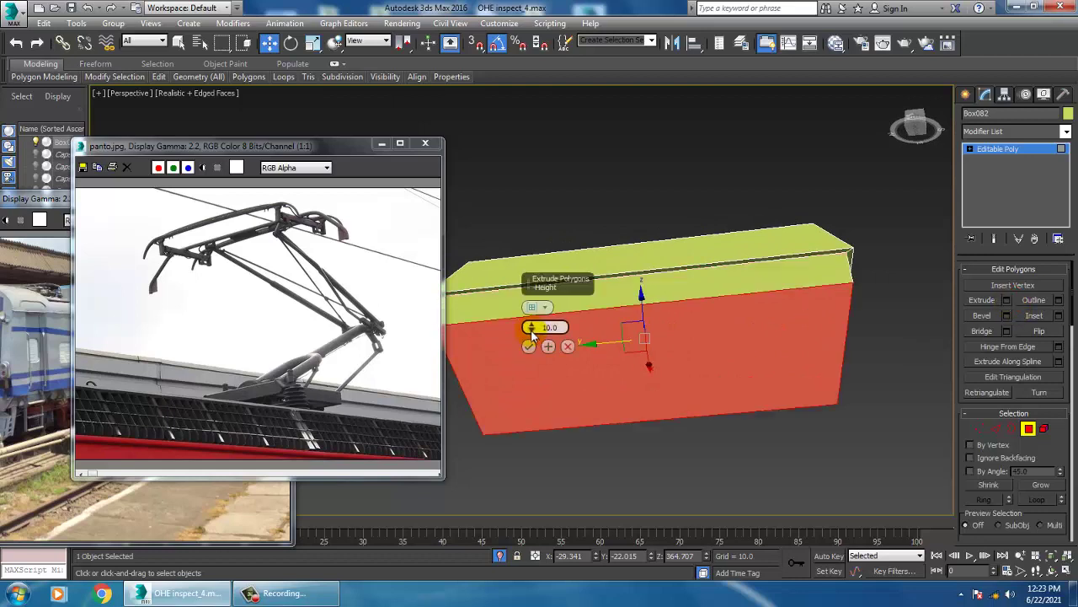
left_click_drag(532, 334, 570, 409)
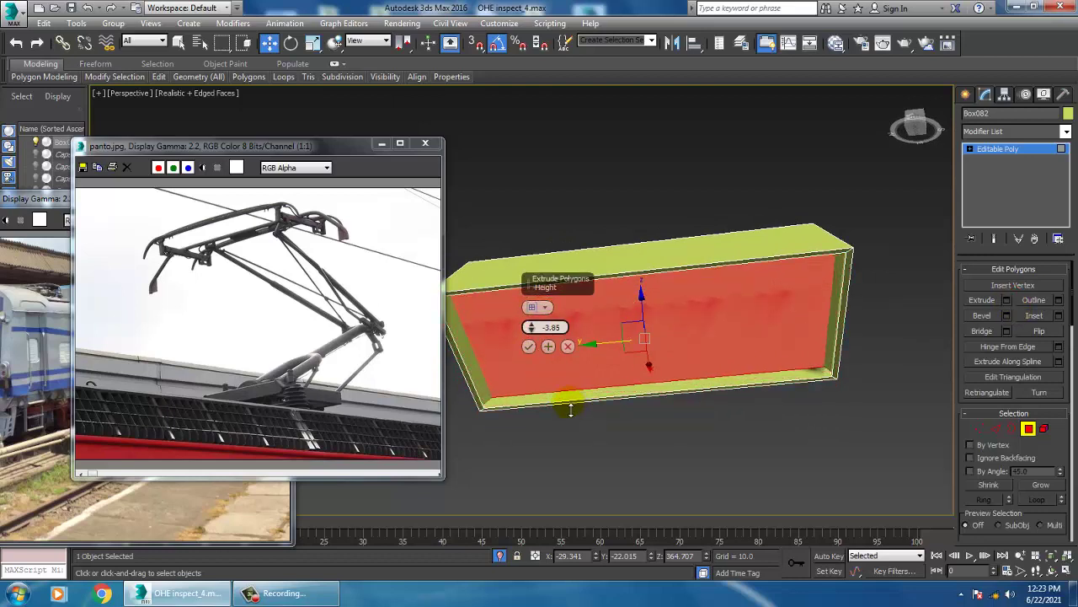
left_click(529, 346)
middle_click_drag(530, 342, 843, 359, "alt")
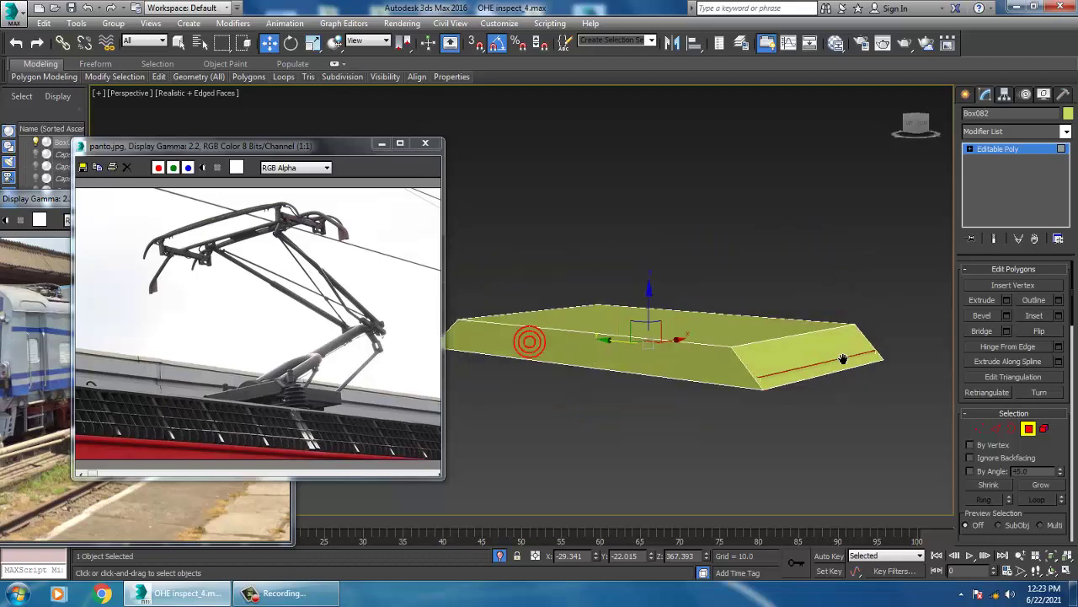
Bring the rest of the locomotive scene back around the block.
right_click(792, 264)
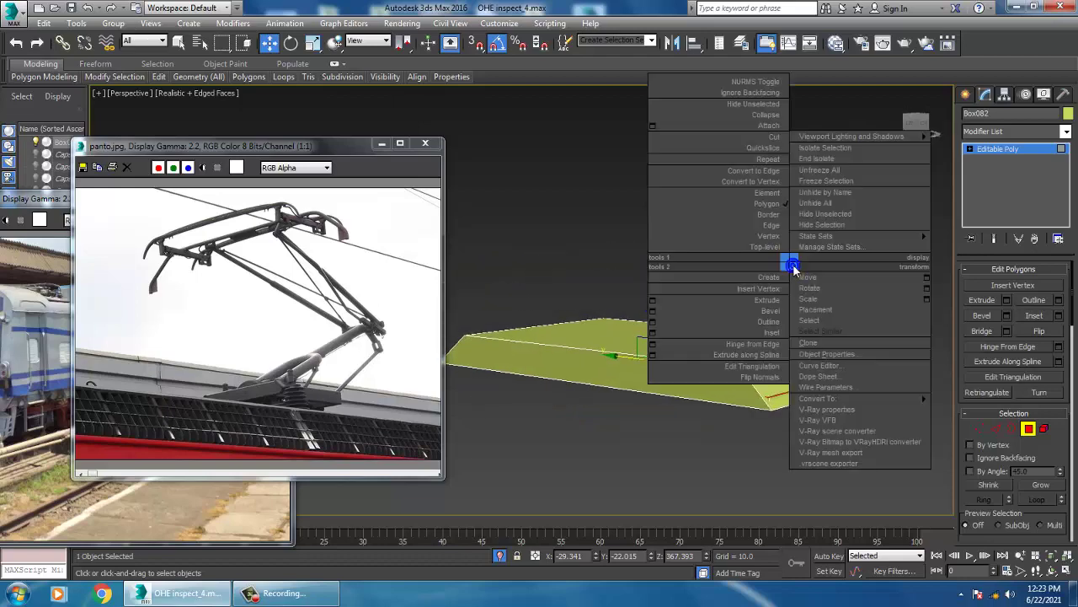
left_click(840, 171)
scroll(640, 337, "up", 3)
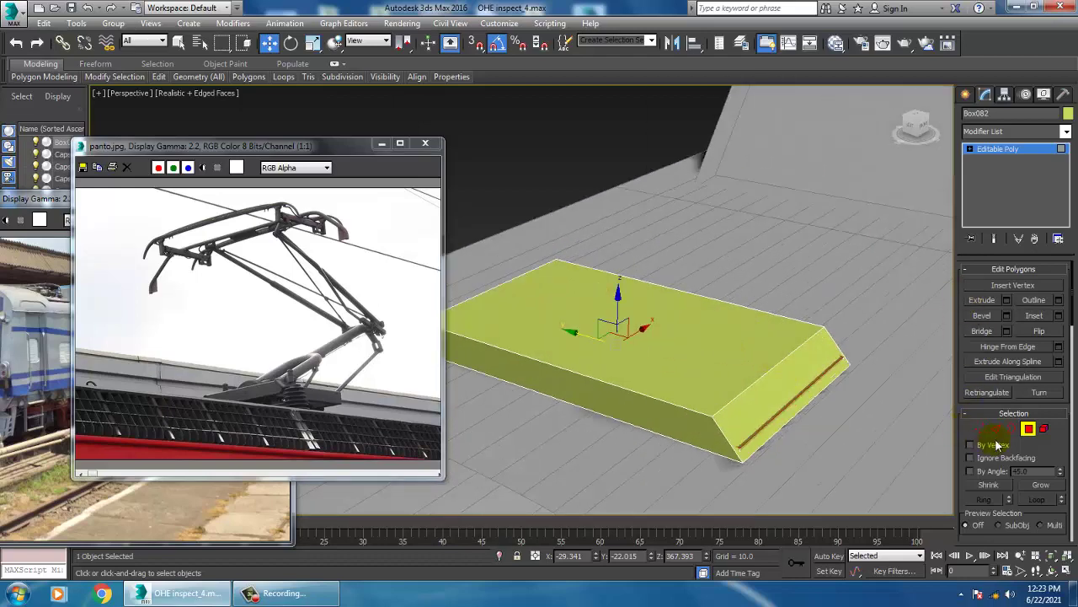
Select the block's far end edges and maximize the Front wireframe view.
left_click(996, 429)
left_click(783, 425)
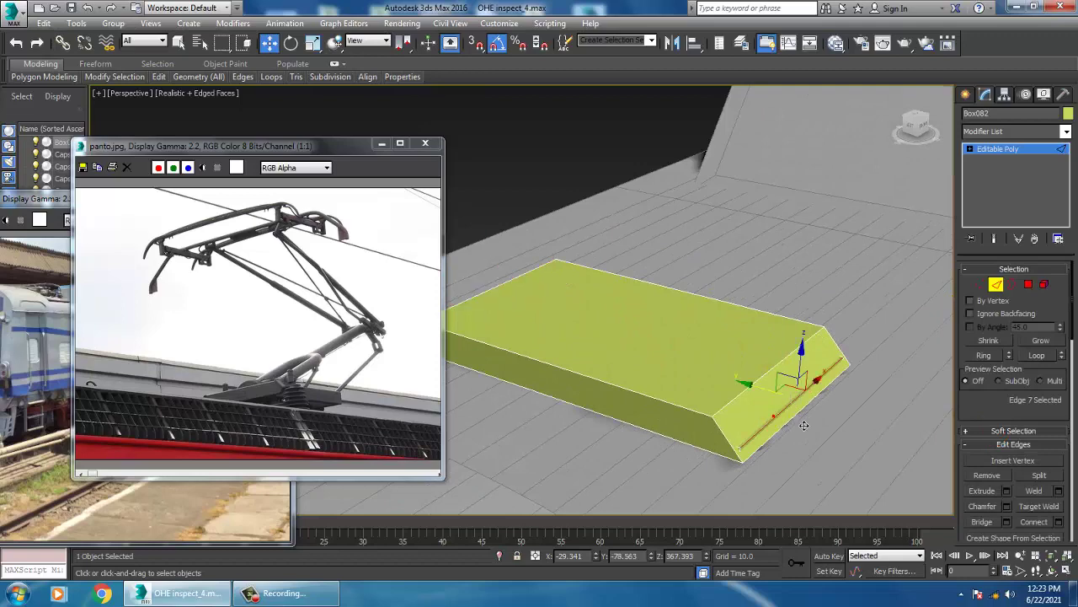
middle_click_drag(784, 426, 765, 406, "alt")
left_click_drag(770, 400, 763, 399)
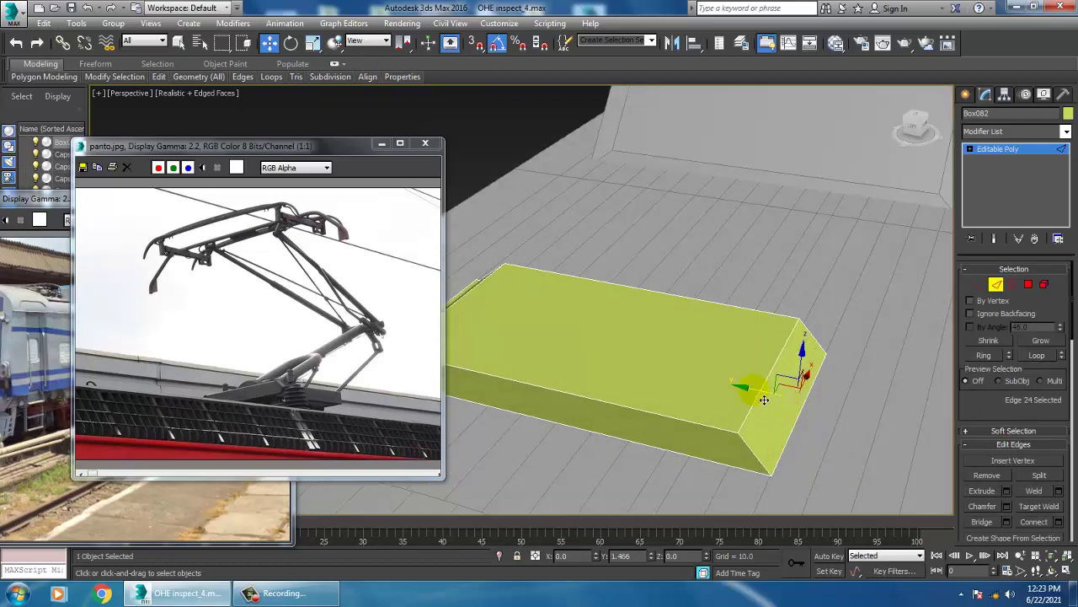
mouse_move(771, 396)
middle_mouse_down("alt")
mouse_move(792, 392)
mouse_move(770, 366)
middle_mouse_up("alt")
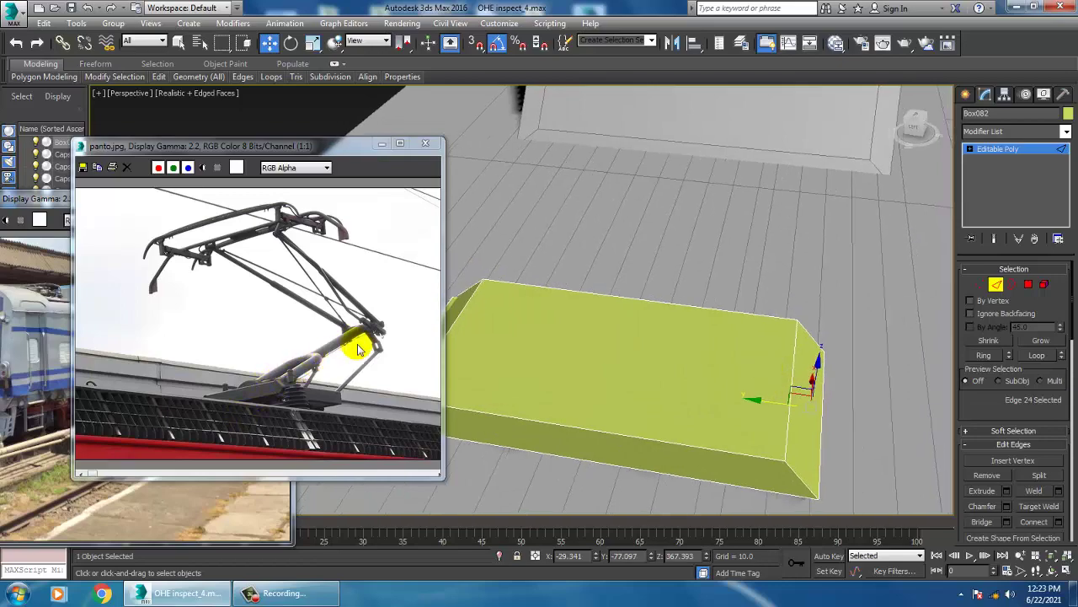
key("alt+w")
key("alt+w")
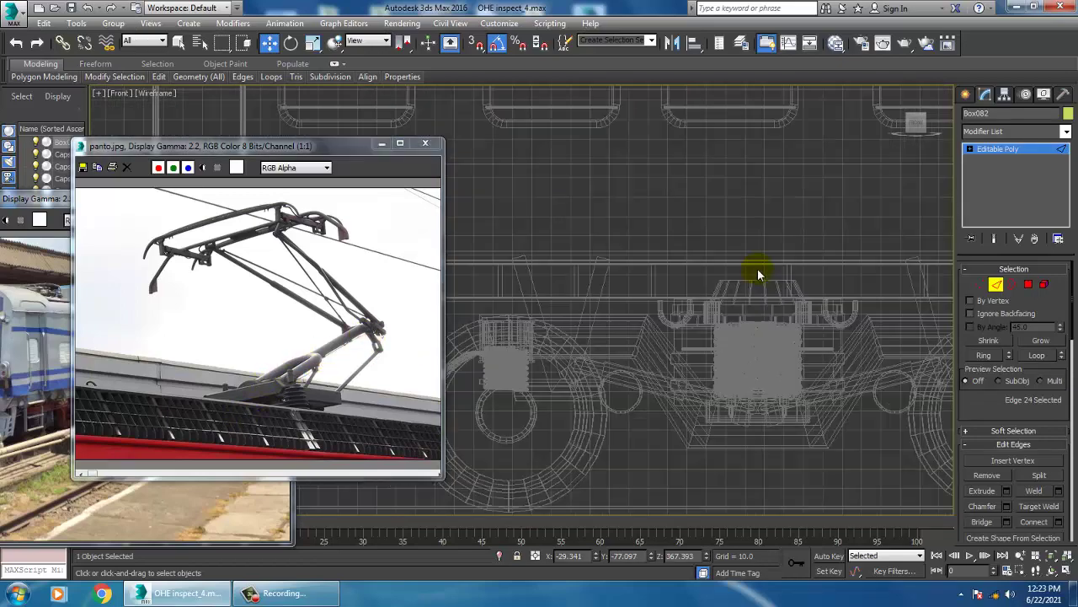
Draw a two-point diagonal line, Line219, rising from the roof block in the Front view.
scroll(610, 200, "down", 3)
scroll(604, 272, "down", 3)
scroll(715, 308, "up", 3)
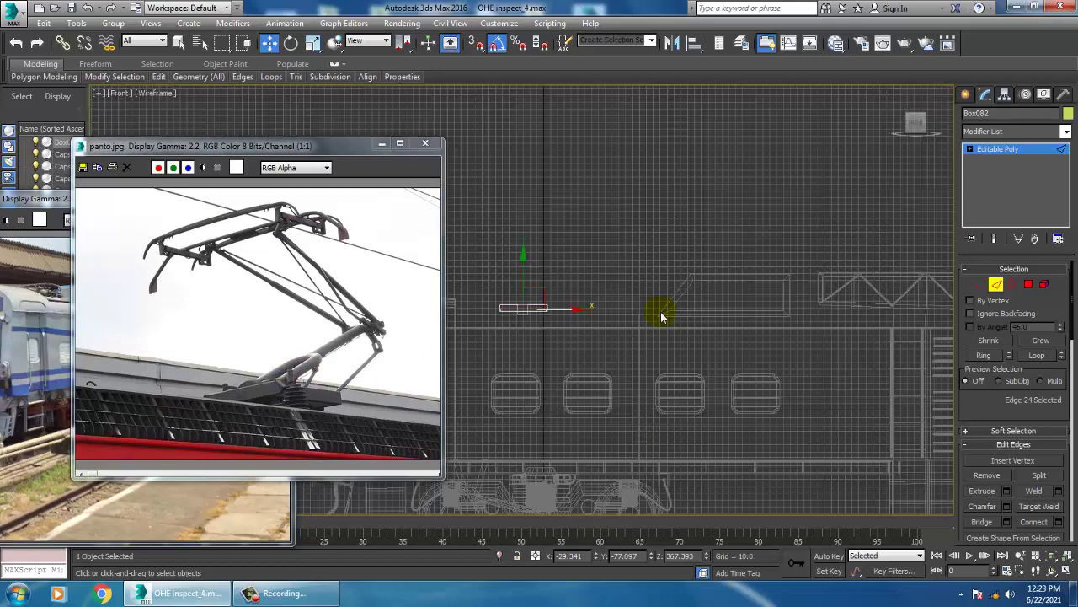
scroll(657, 313, "up", 3)
middle_click_drag(621, 331, 670, 348)
left_click(964, 96)
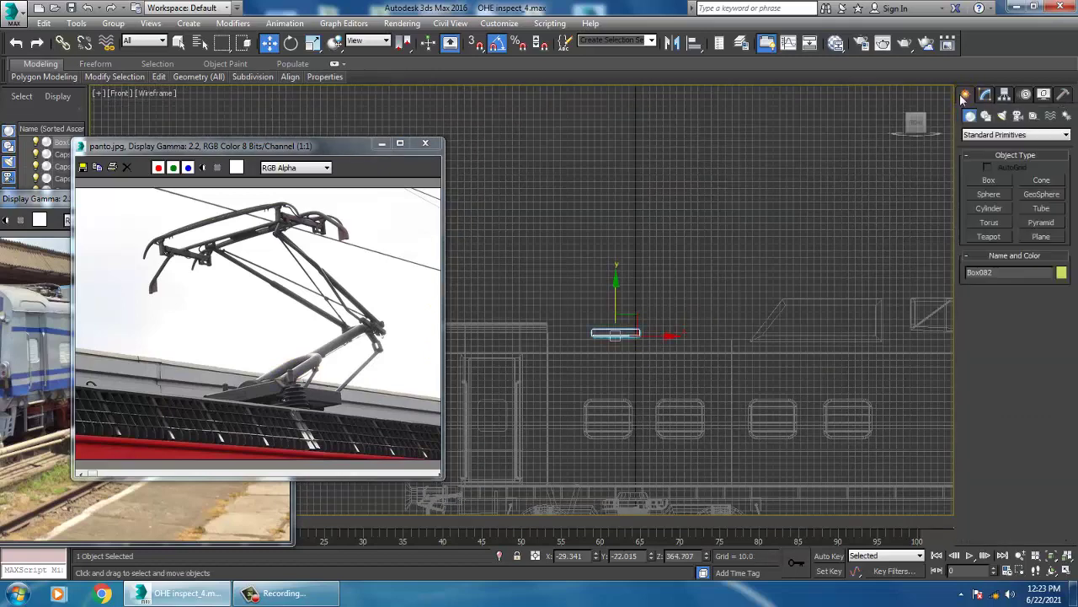
left_click(986, 116)
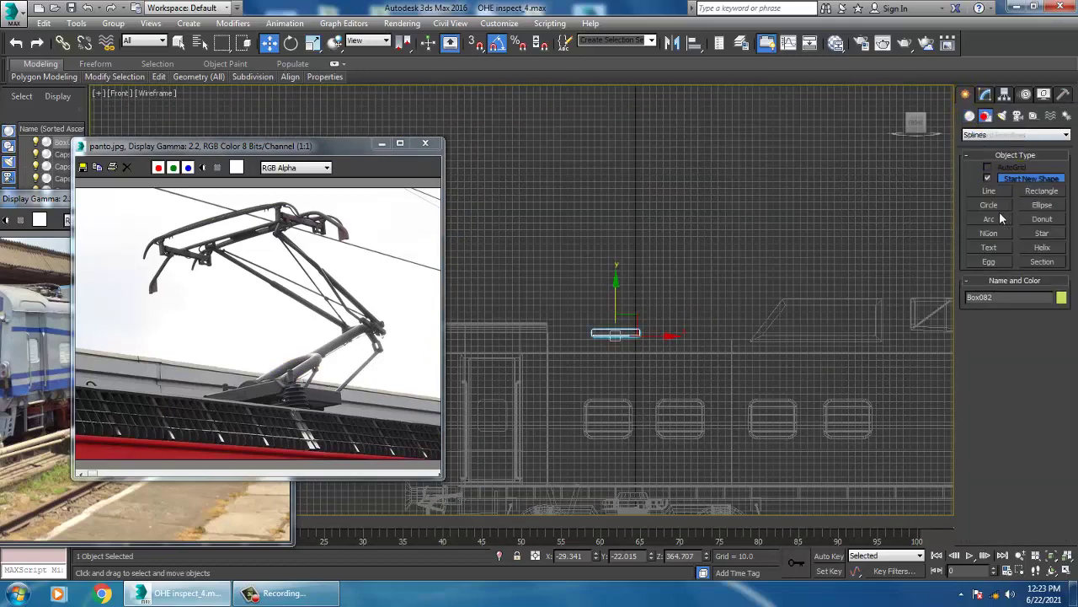
left_click(991, 190)
scroll(747, 281, "up", 2)
scroll(762, 289, "up", 1)
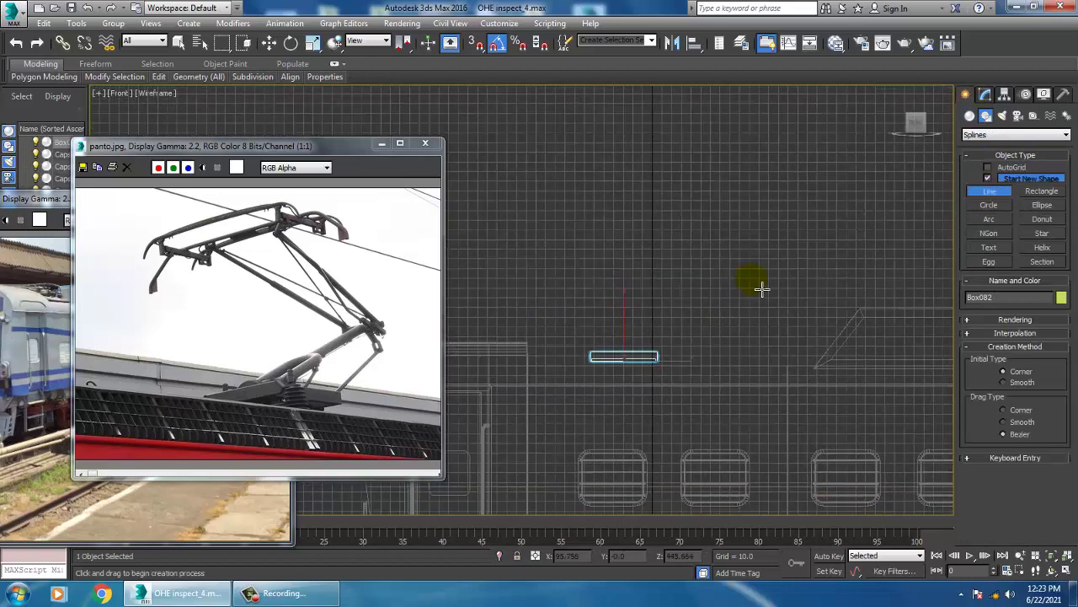
left_click(619, 353)
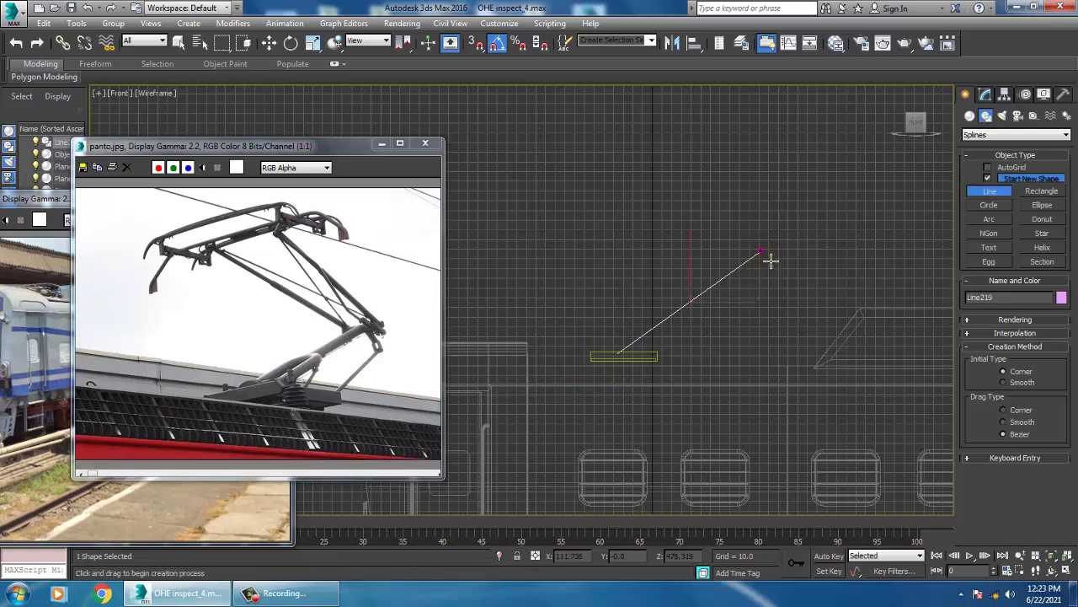
key("w")
Enable In Viewport rendering for Line219 with thickness 10.35.
left_click(987, 95)
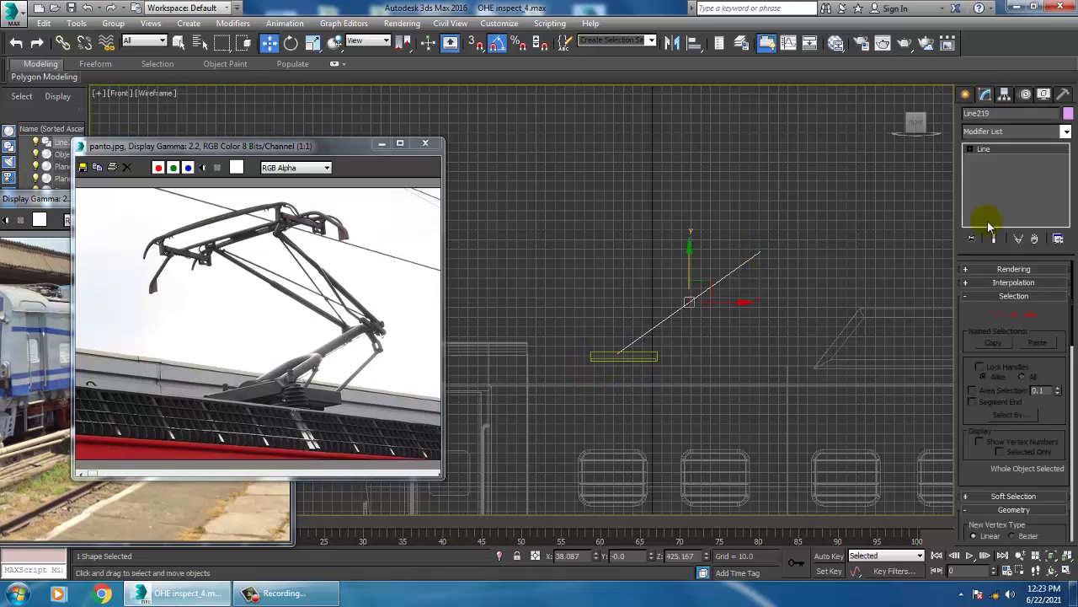
left_click(978, 270)
left_click(984, 293)
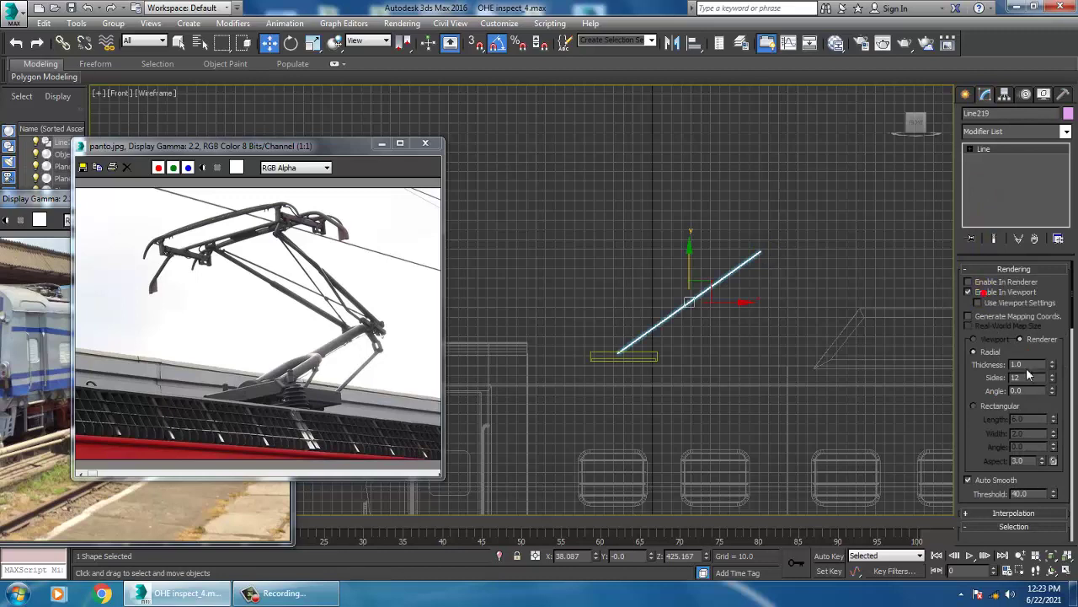
left_click_drag(1052, 368, 1053, 337)
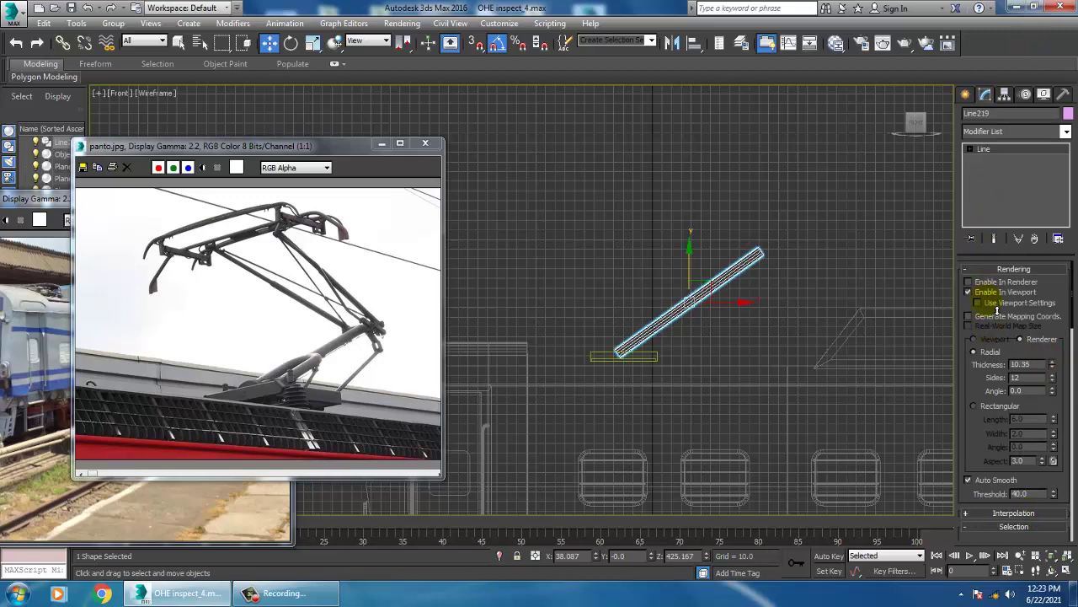
scroll(674, 350, "up", 3)
Move the line's bottom vertex up-right, then shift the line sideways over the block in the Left view.
key("1")
left_click_drag(558, 309, 651, 424)
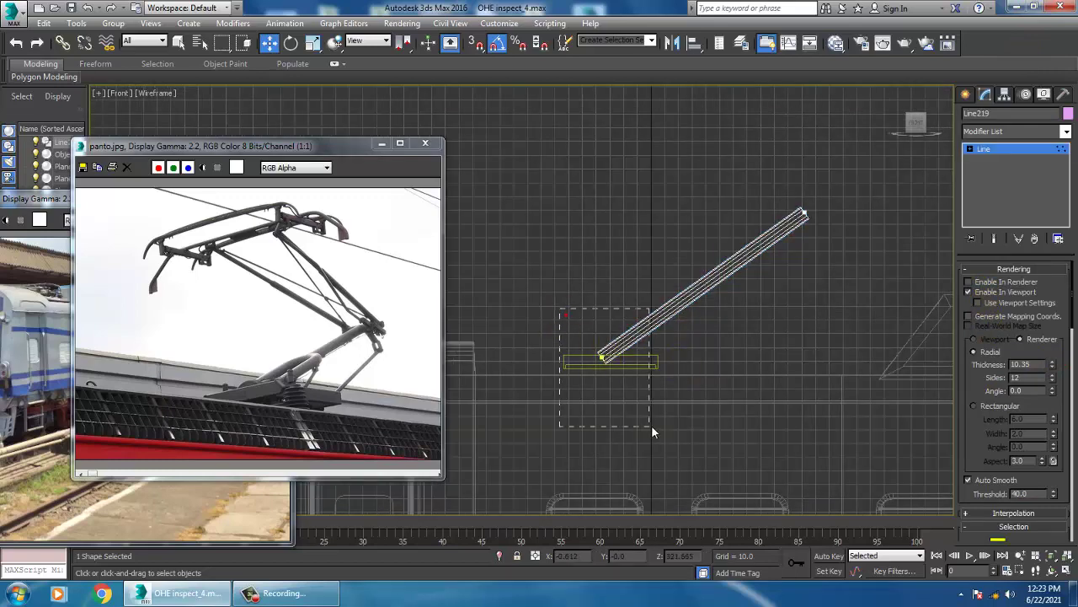
left_click_drag(631, 350, 679, 307)
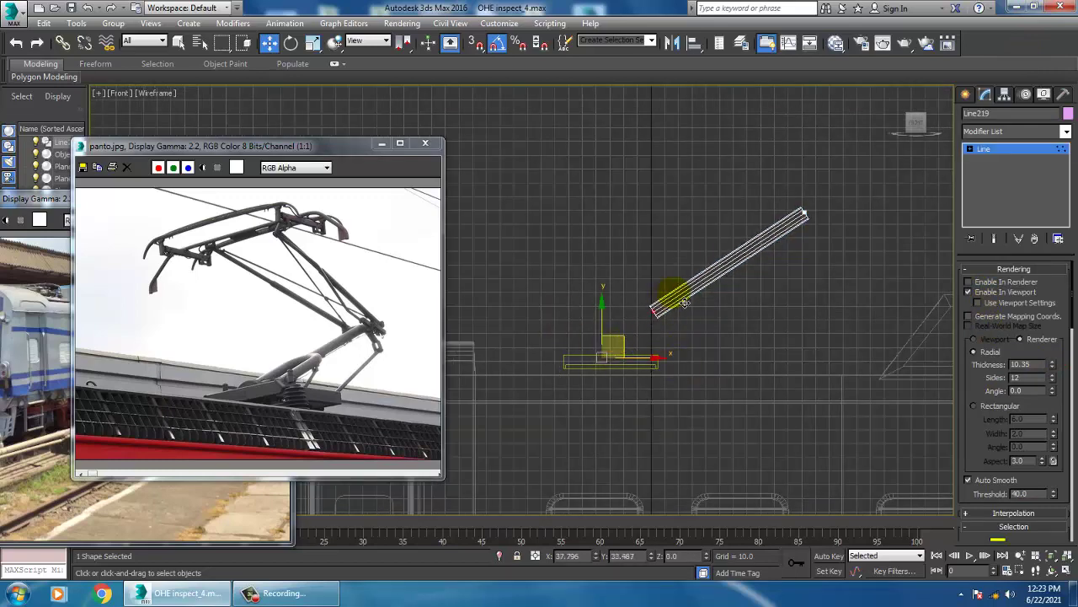
key("alt+w")
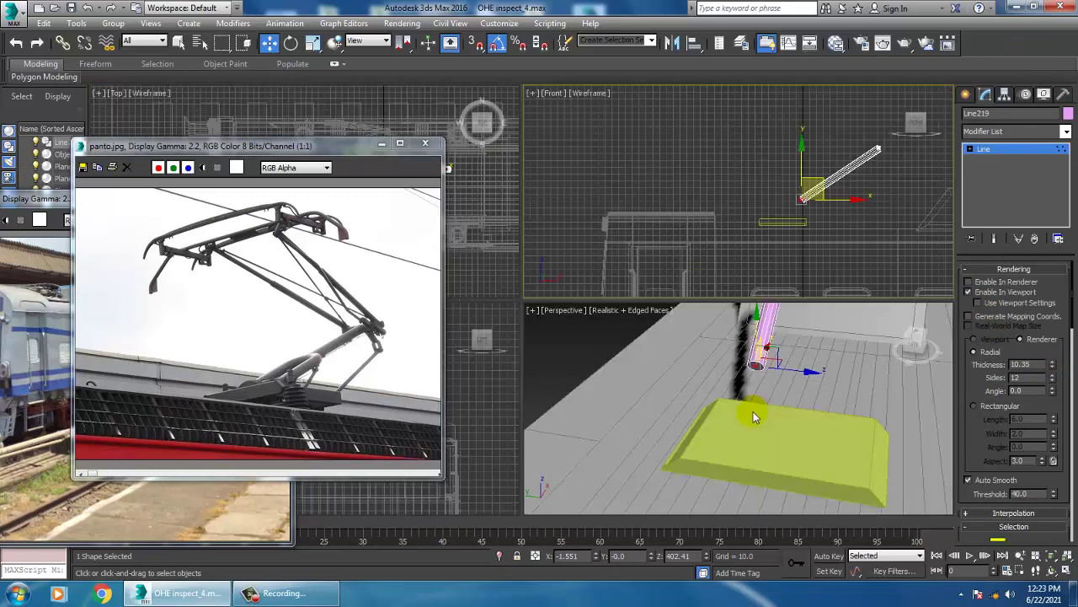
middle_click(417, 487)
key("alt+w")
middle_click_drag(568, 327, 648, 335)
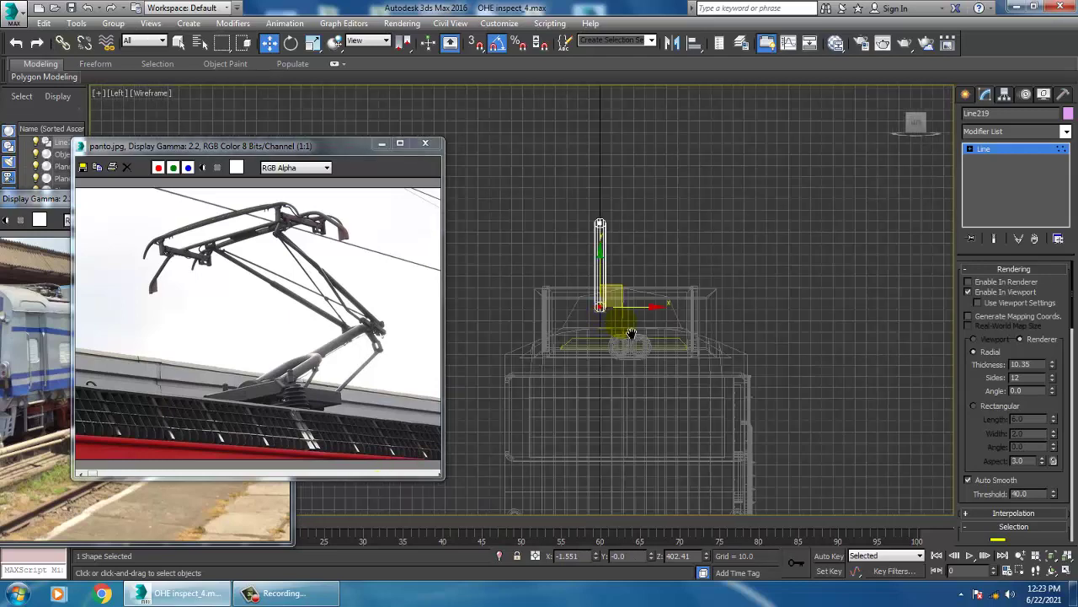
left_click(1022, 150)
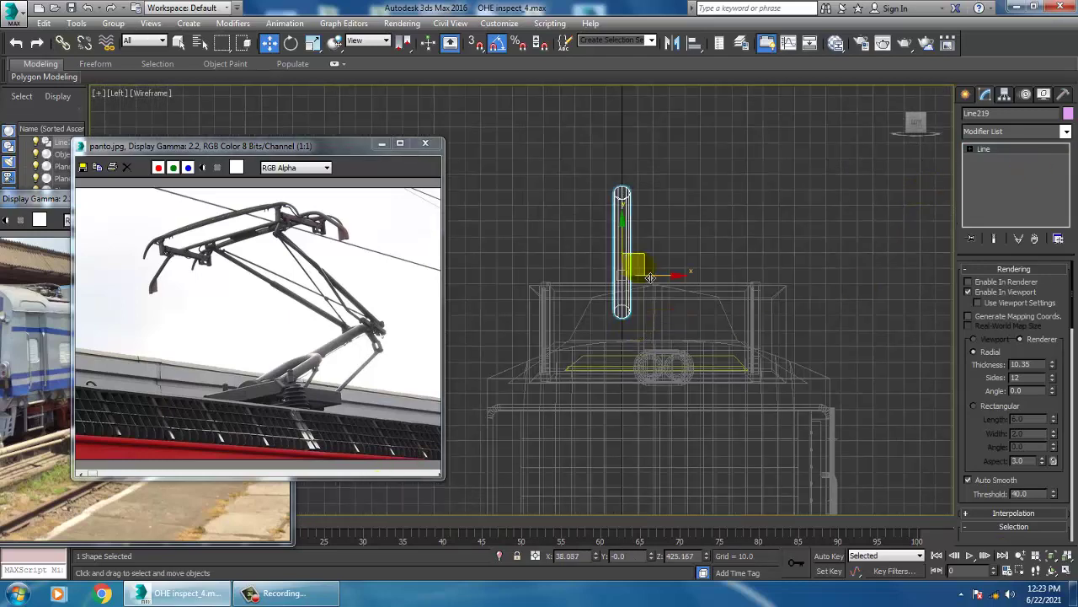
left_click_drag(674, 285, 703, 284)
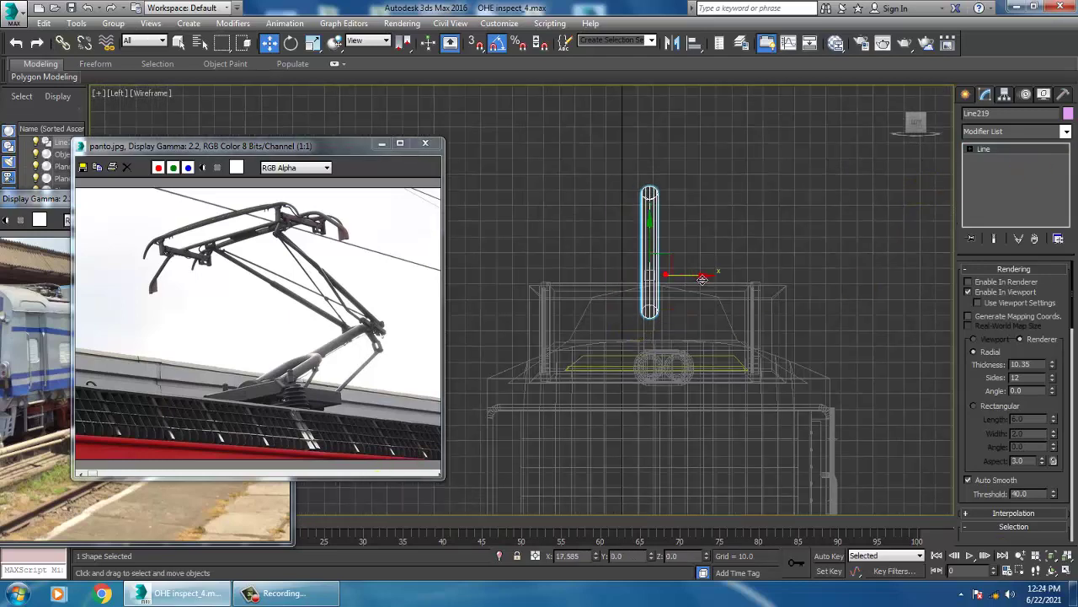
Draw an inverted-U line, Line220, standing over the roof base.
left_click(965, 93)
left_click(1004, 196)
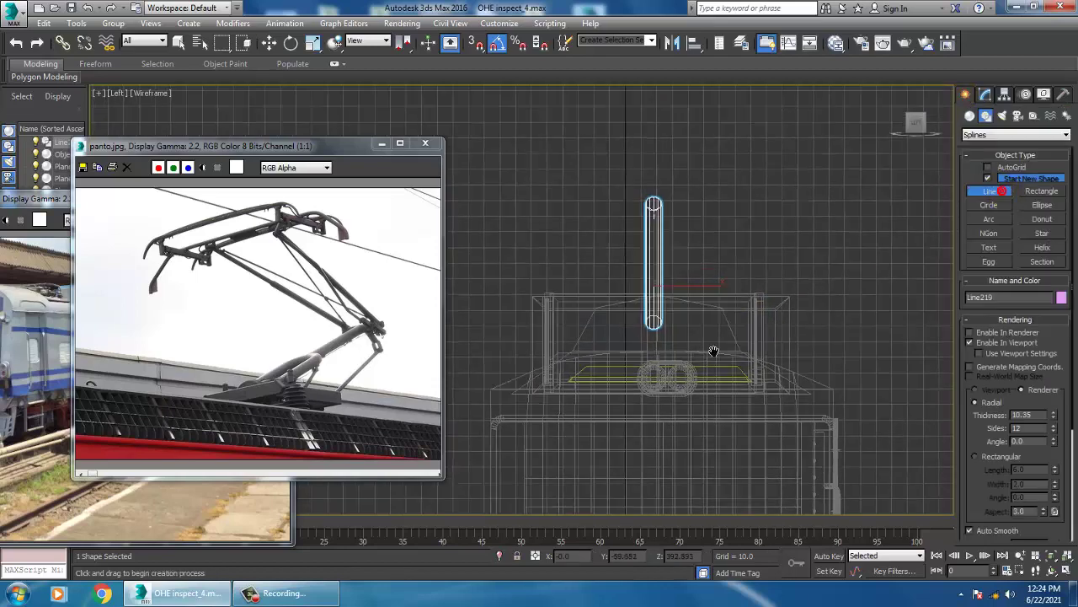
scroll(713, 354, "up", 2)
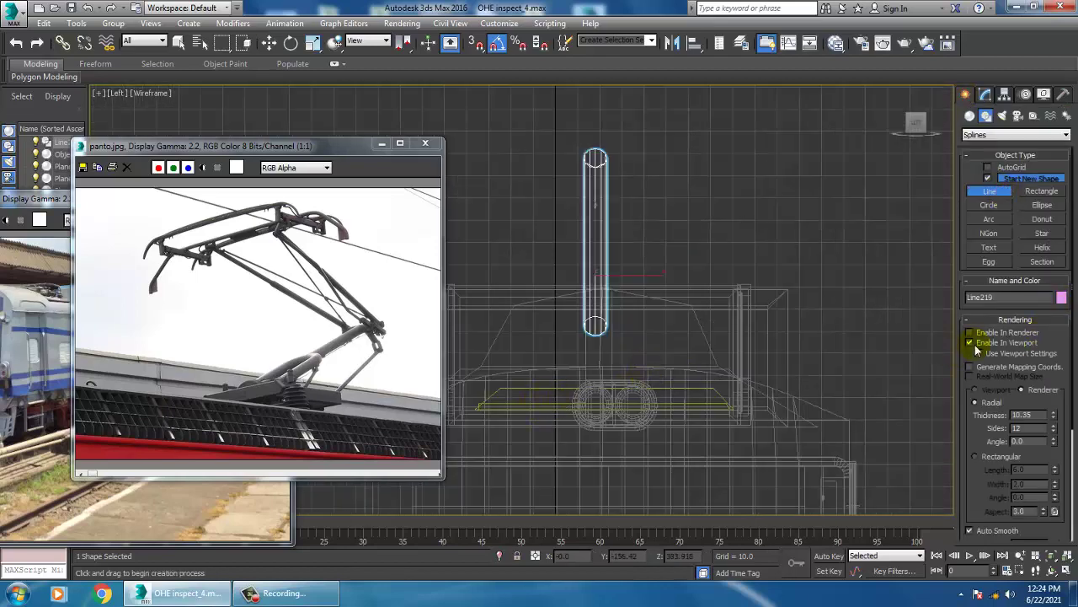
left_click(562, 403)
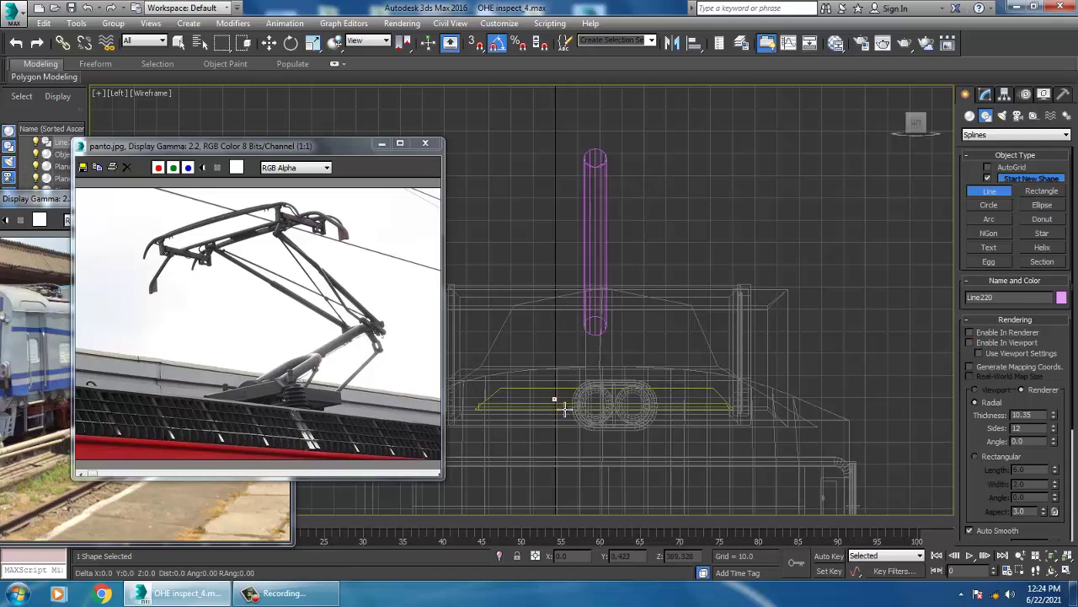
left_click(570, 336)
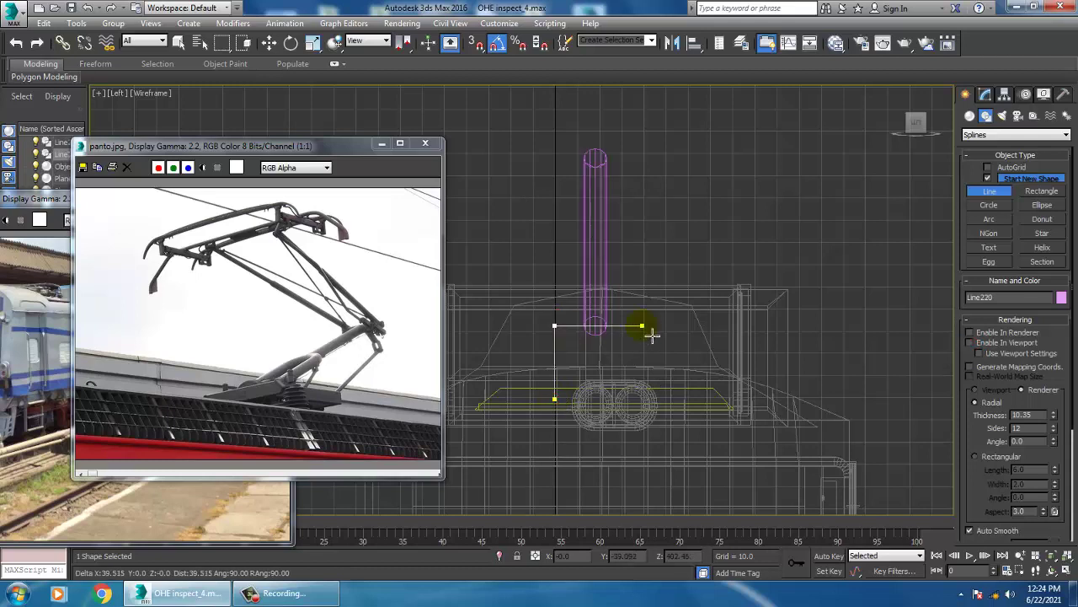
right_click(656, 410)
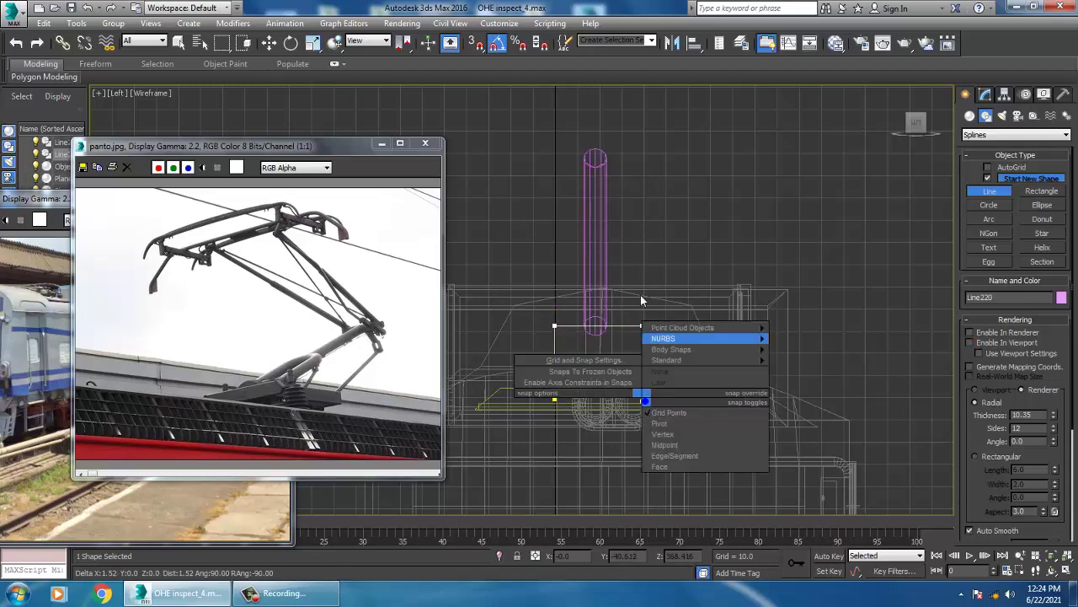
middle_click_drag(673, 297, 761, 235)
right_click(691, 254)
Fillet the top corner vertices of Line220 to round the arch.
scroll(722, 309, "up", 2)
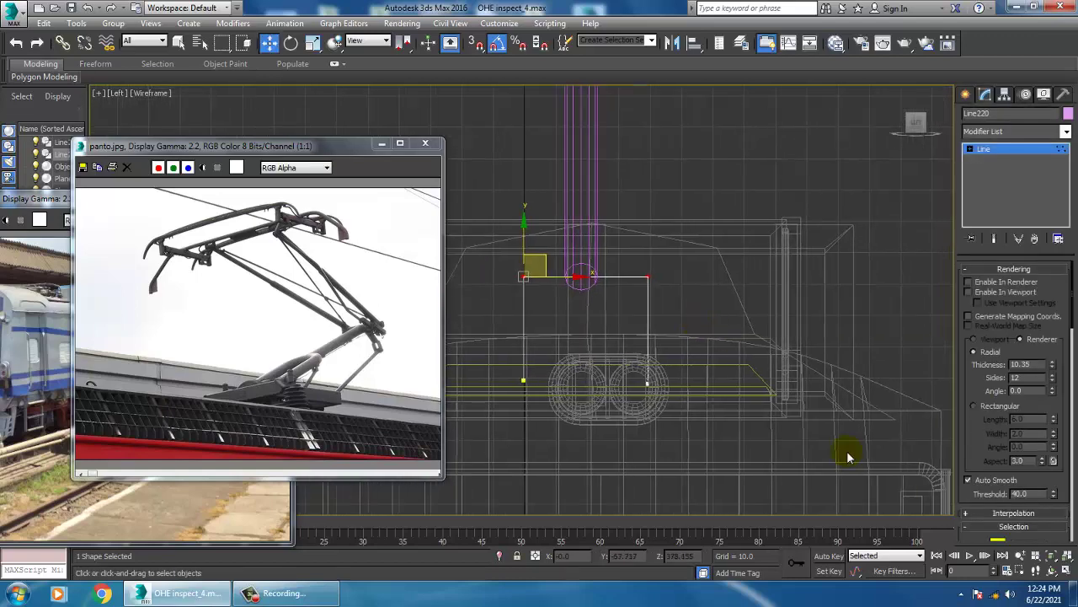
scroll(999, 466, "down", 1)
scroll(1011, 446, "down", 1)
scroll(1030, 435, "down", 1)
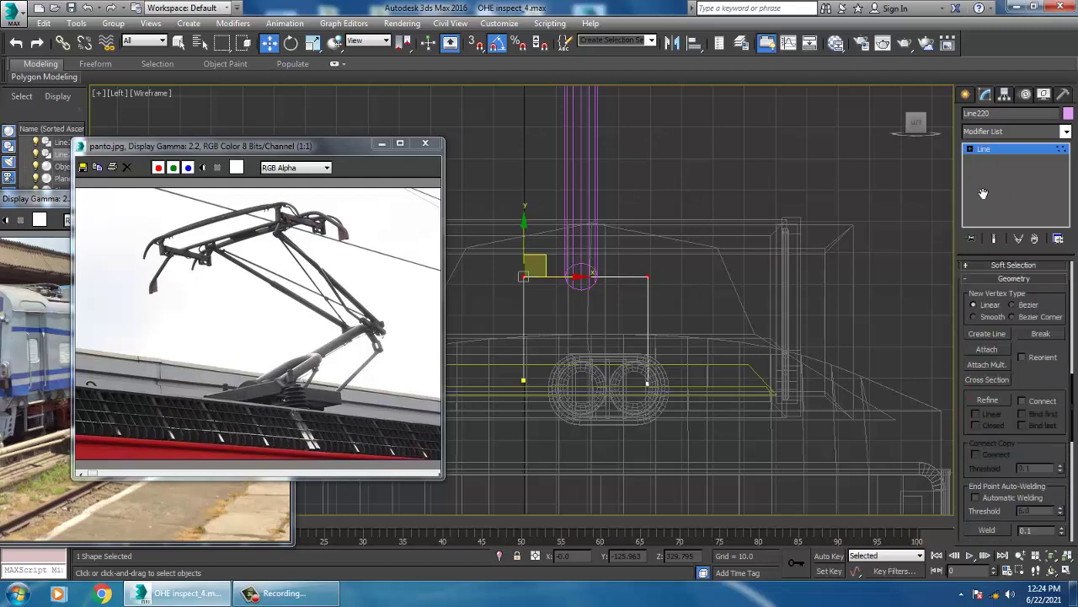
scroll(1030, 435, "down", 1)
left_click(987, 459)
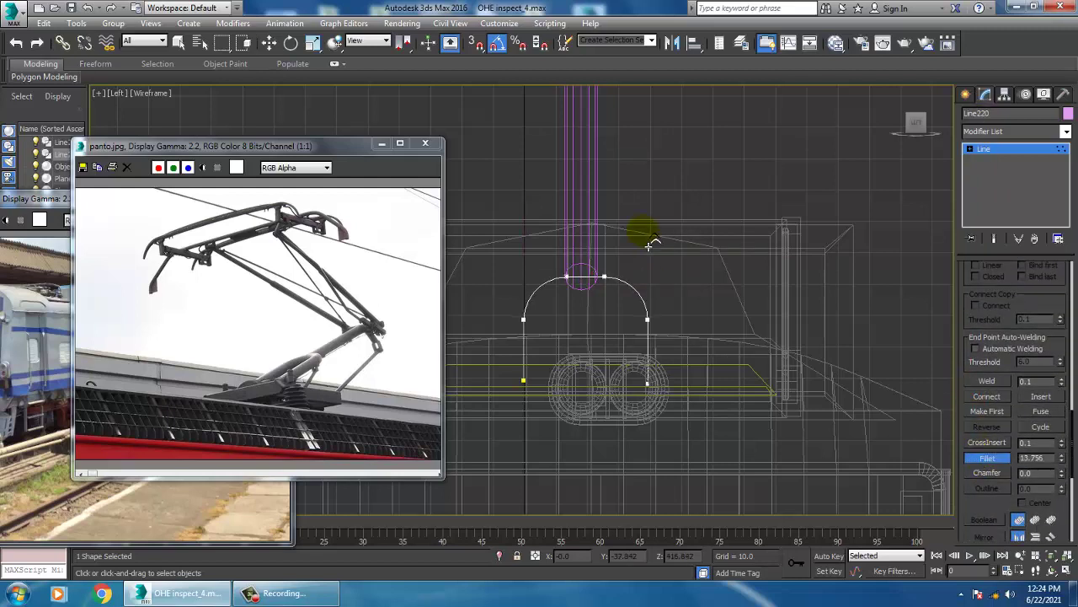
key("w")
Enable In Viewport rendering so Line220 shows as a 10.35-thick tubular hoop.
scroll(1043, 489, "up", 3)
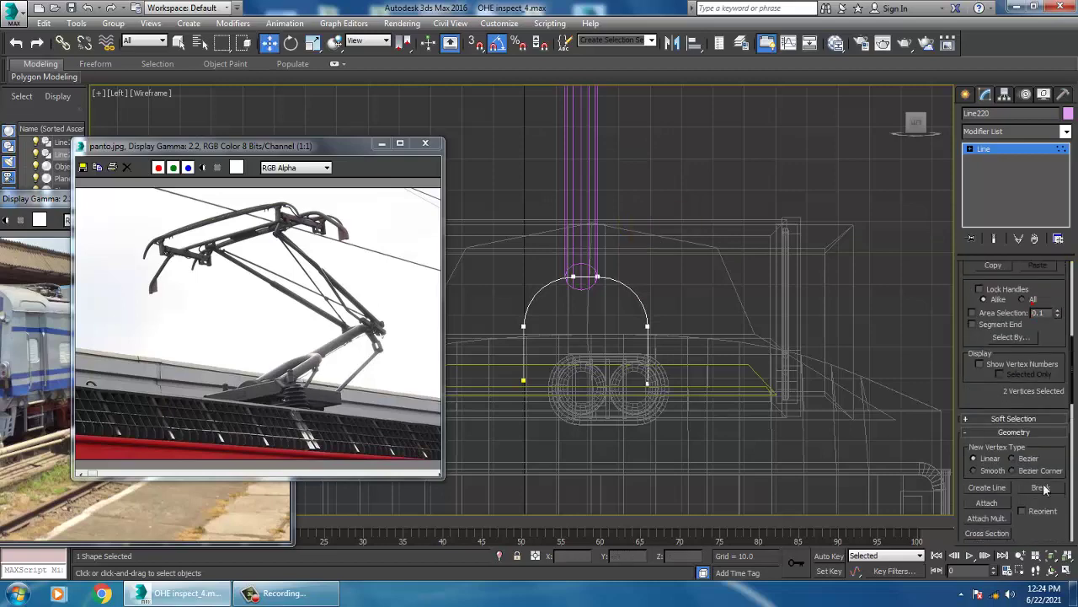
scroll(971, 309, "up", 5)
left_click(969, 293)
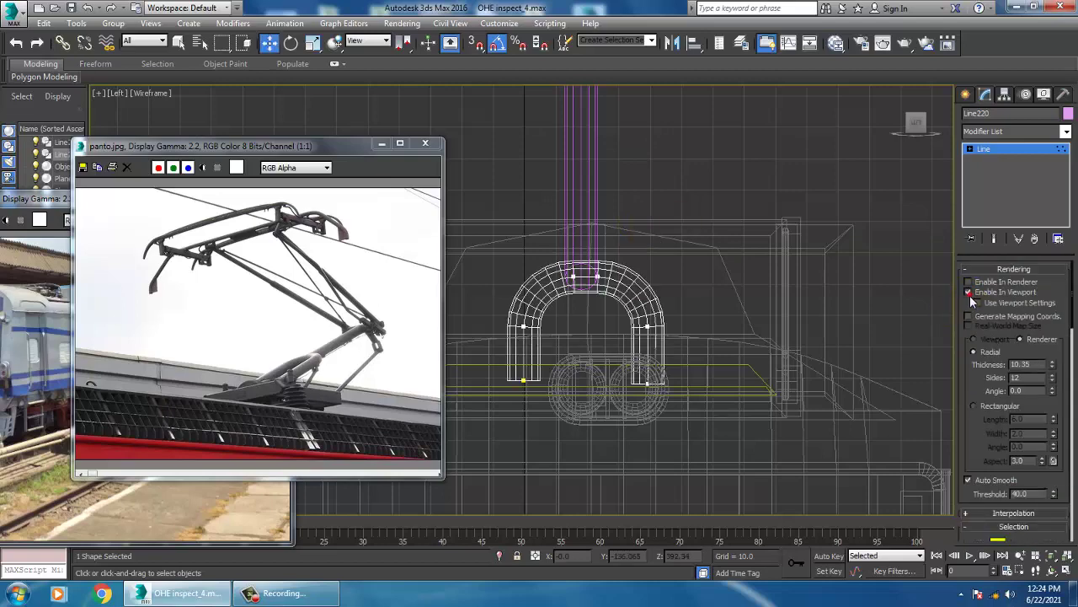
left_click(968, 162)
key("alt+w")
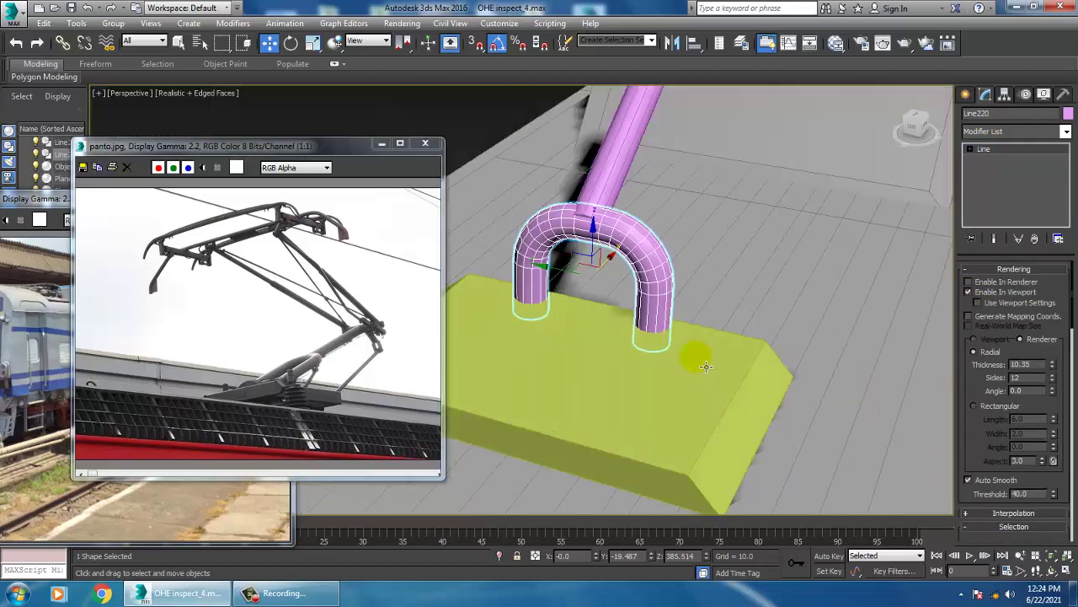
key("alt+w")
scroll(759, 329, "up", 3)
Rotate the tube arch about -43.6° and slide it toward the pink pole's lower end.
scroll(758, 329, "up", 3)
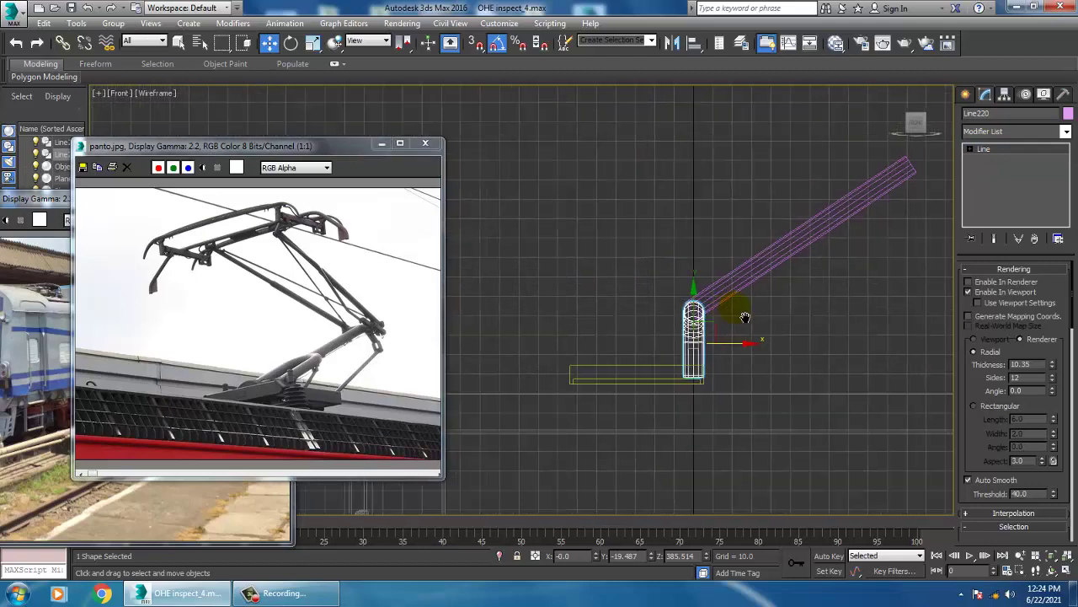
key("e")
scroll(791, 343, "up", 2)
middle_click_drag(758, 309, 705, 281)
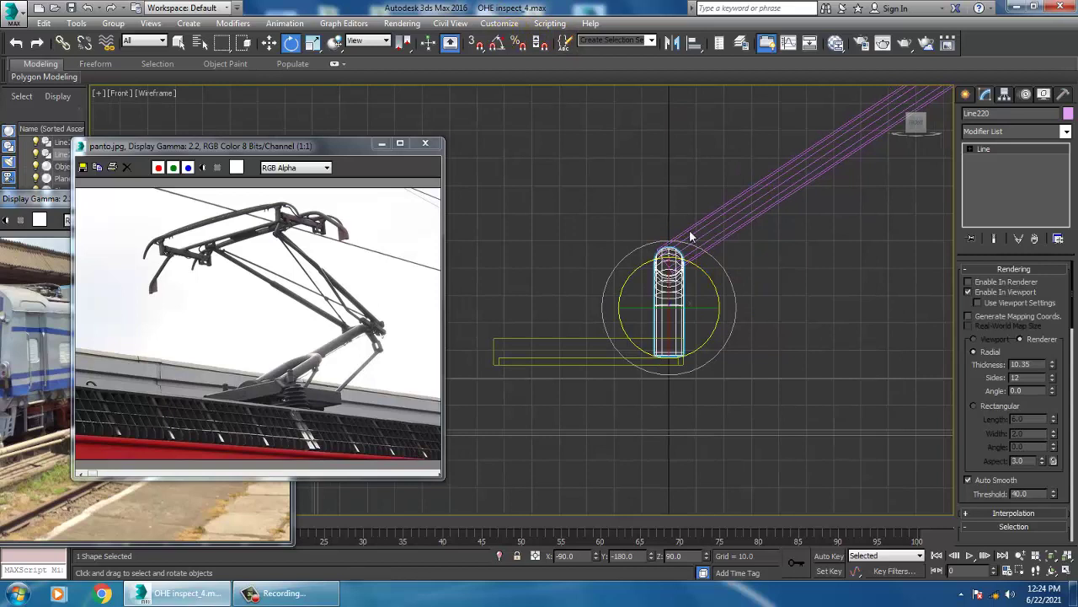
mouse_move(706, 278)
left_mouse_down()
mouse_move(756, 307)
mouse_move(746, 300)
mouse_move(664, 326)
left_mouse_up()
key("w")
scroll(653, 286, "up", 2)
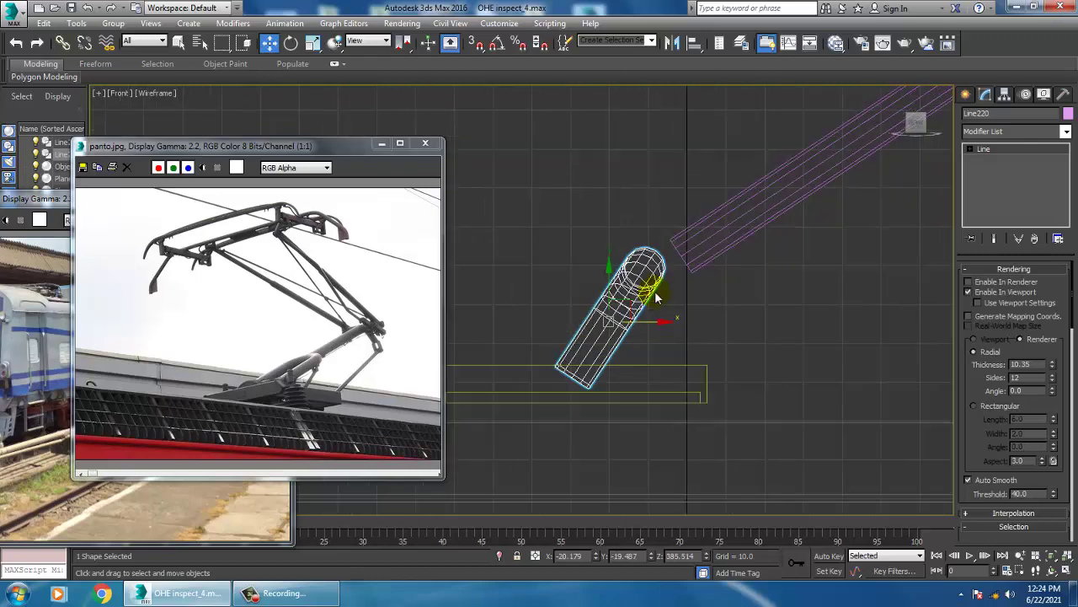
Tilt the pink pole more steeply, seat it on the arch, and thin it to 8.383.
key("e")
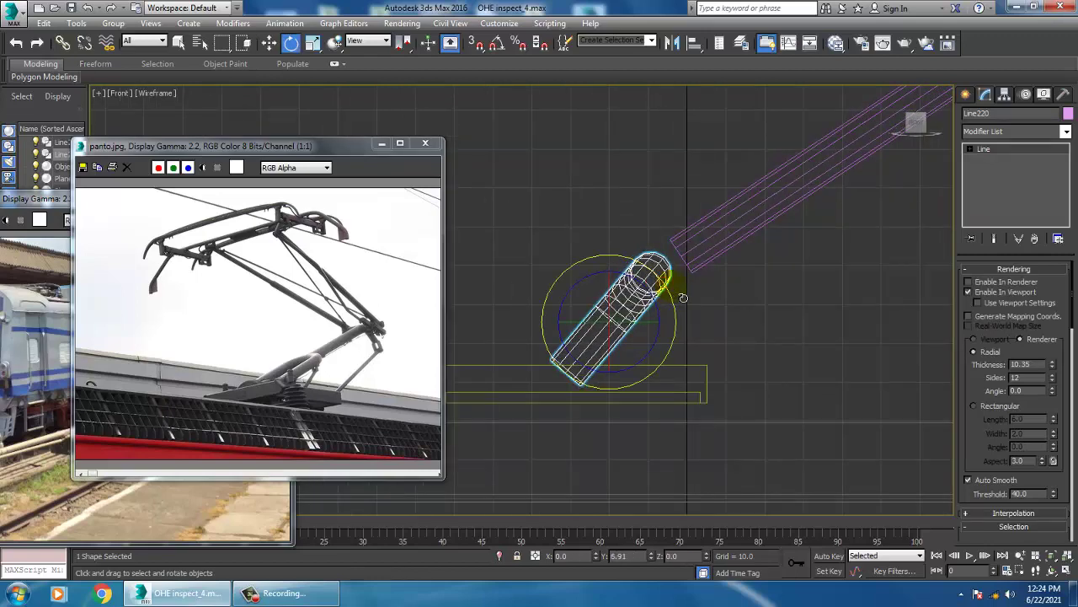
left_click(691, 260)
middle_click_drag(691, 260, 713, 244)
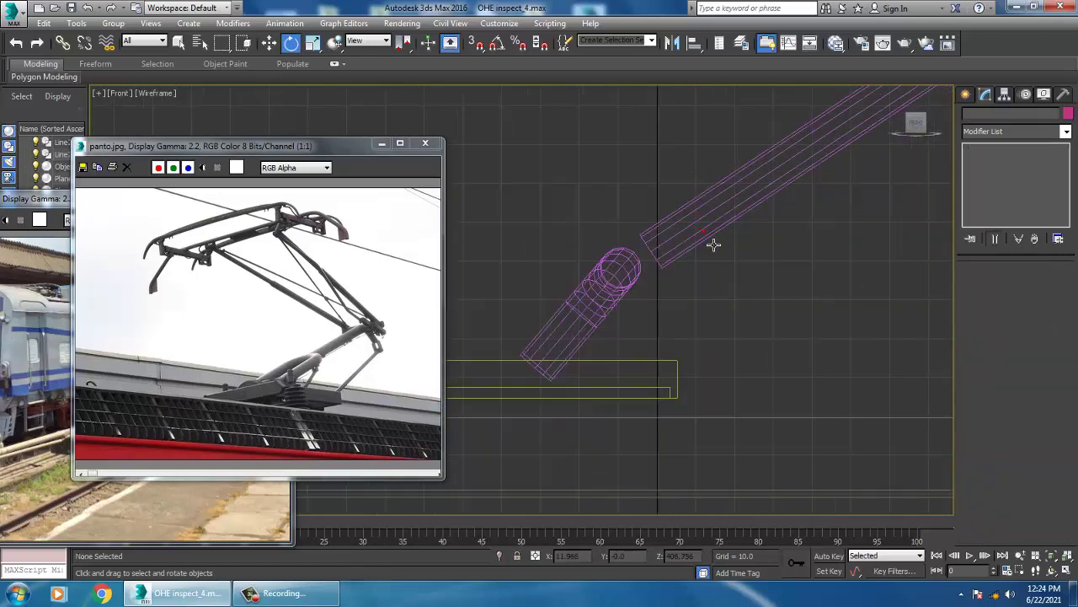
left_click(713, 245)
scroll(750, 261, "down", 1)
scroll(751, 270, "down", 2)
key("alt+w")
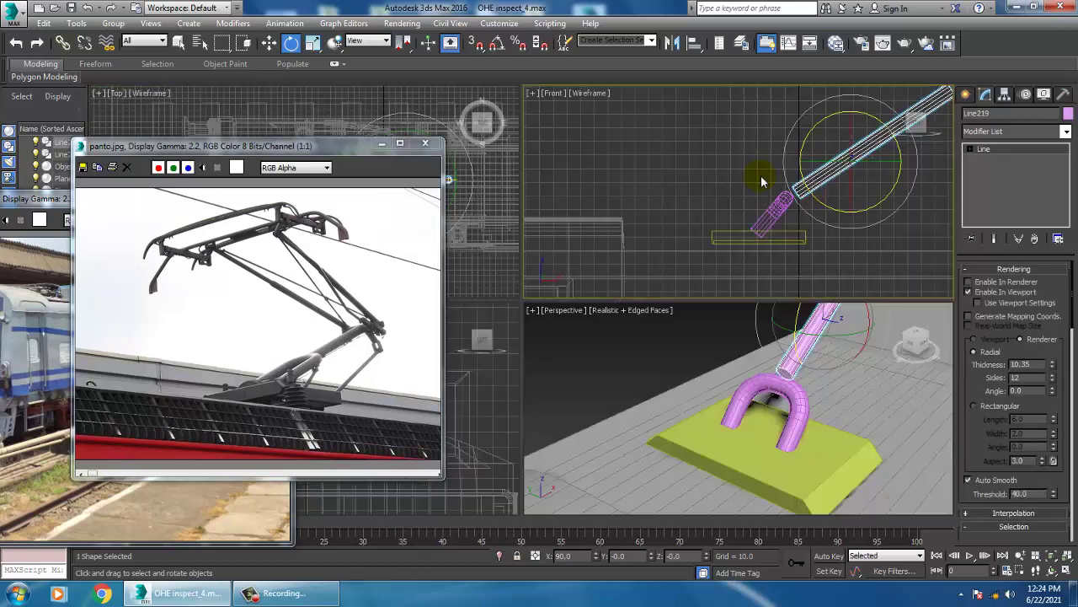
key("alt+w")
scroll(774, 254, "up", 1)
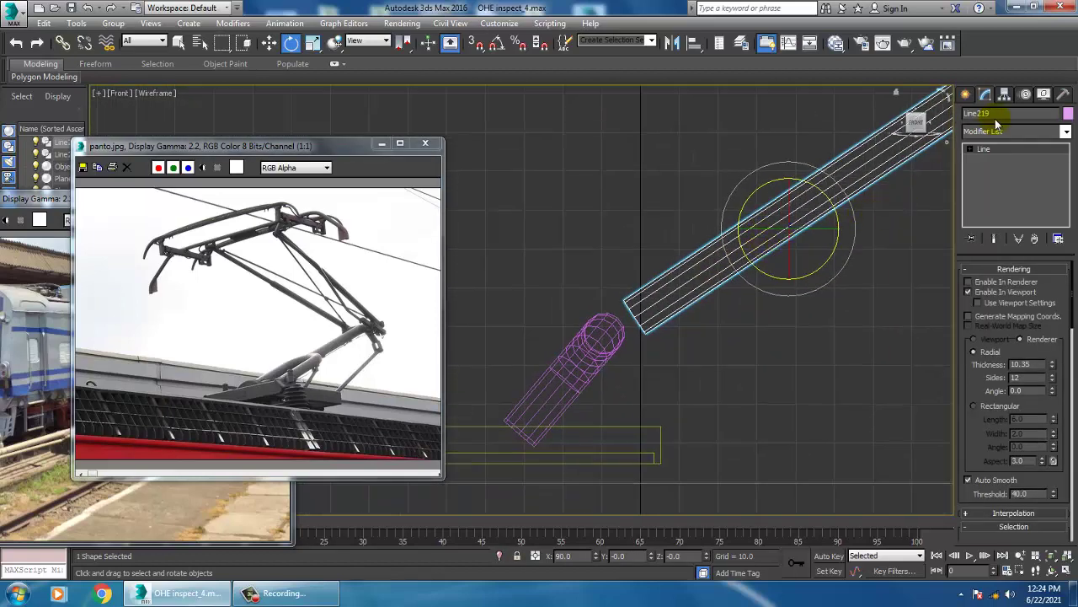
left_click_drag(834, 201, 830, 189)
key("w")
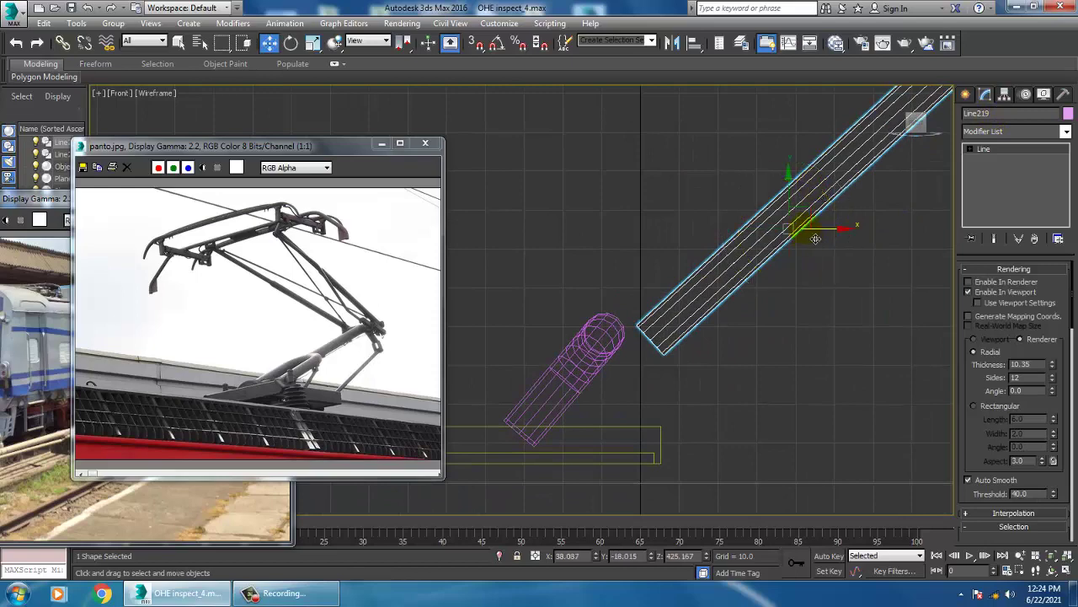
mouse_move(813, 229)
left_mouse_down()
mouse_move(776, 211)
mouse_move(771, 221)
left_mouse_up()
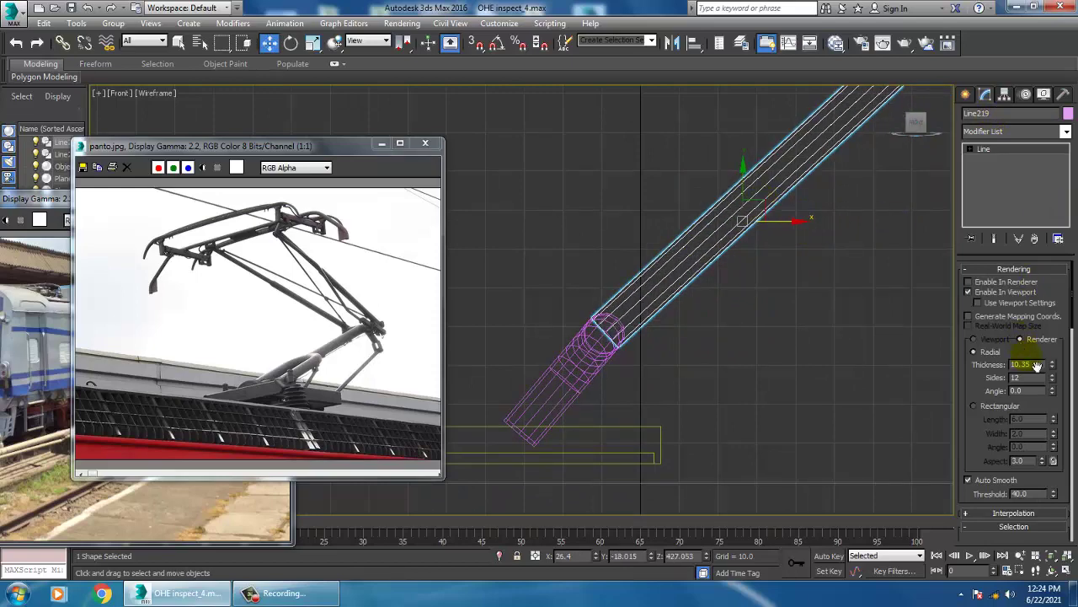
left_click_drag(1053, 364, 1052, 380)
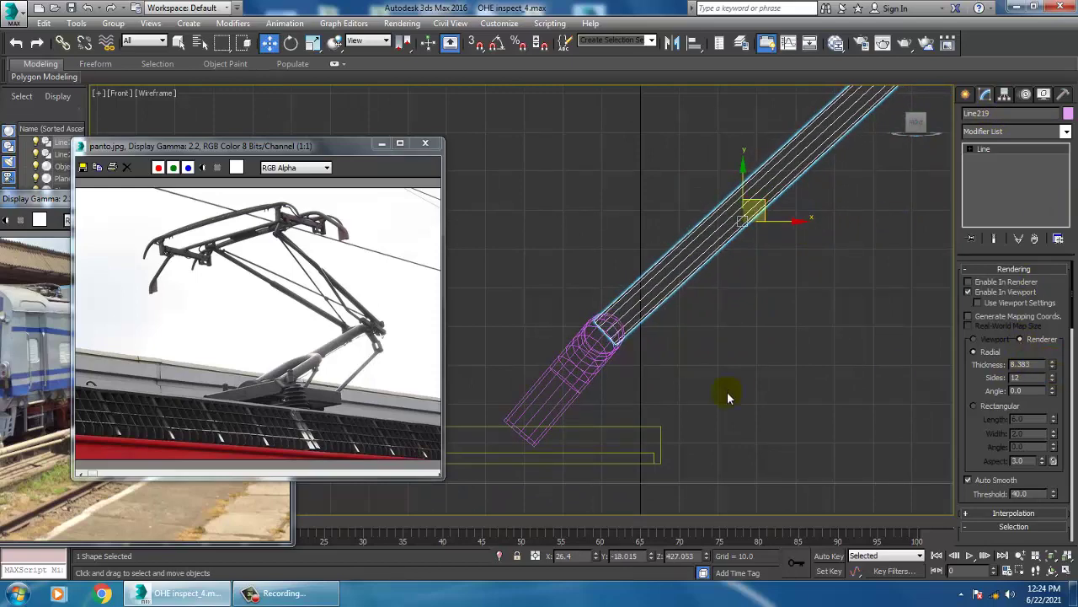
scroll(731, 390, "down", 3)
Center the pole on the arch and thin the arch tube to 9.522 thickness.
left_click(638, 400)
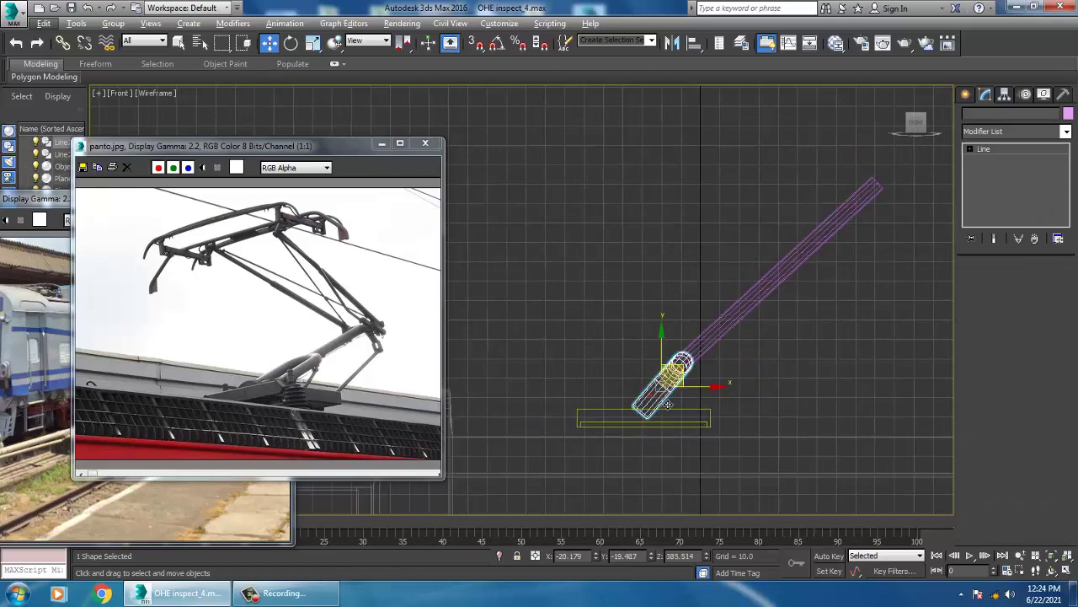
key("e")
scroll(704, 417, "up", 2)
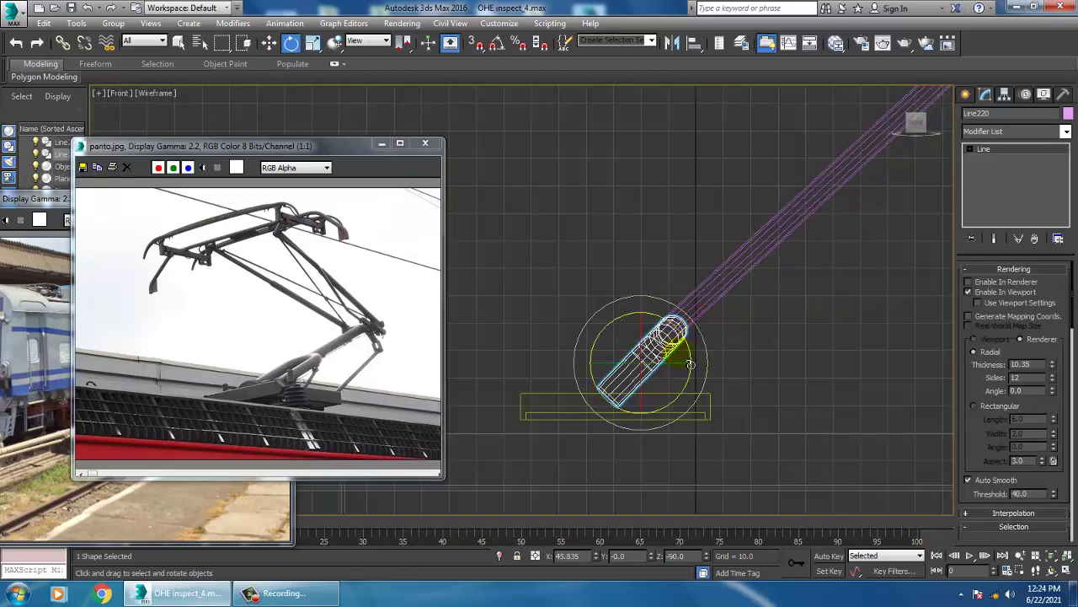
key("w")
key("alt+w")
right_click(683, 362)
key("alt+w")
mouse_move(682, 363)
middle_mouse_down("alt")
mouse_move(705, 373)
mouse_move(638, 301)
mouse_move(640, 242)
middle_mouse_up("alt")
left_click(637, 301)
left_click_drag(638, 245, 665, 308)
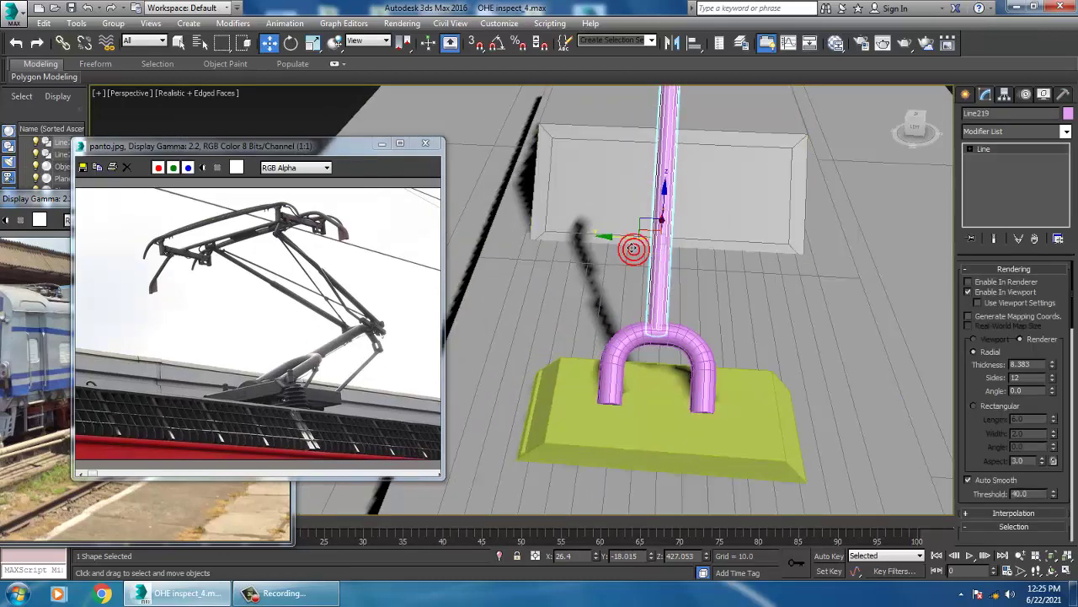
left_click(681, 337)
left_click_drag(1053, 369, 1068, 380)
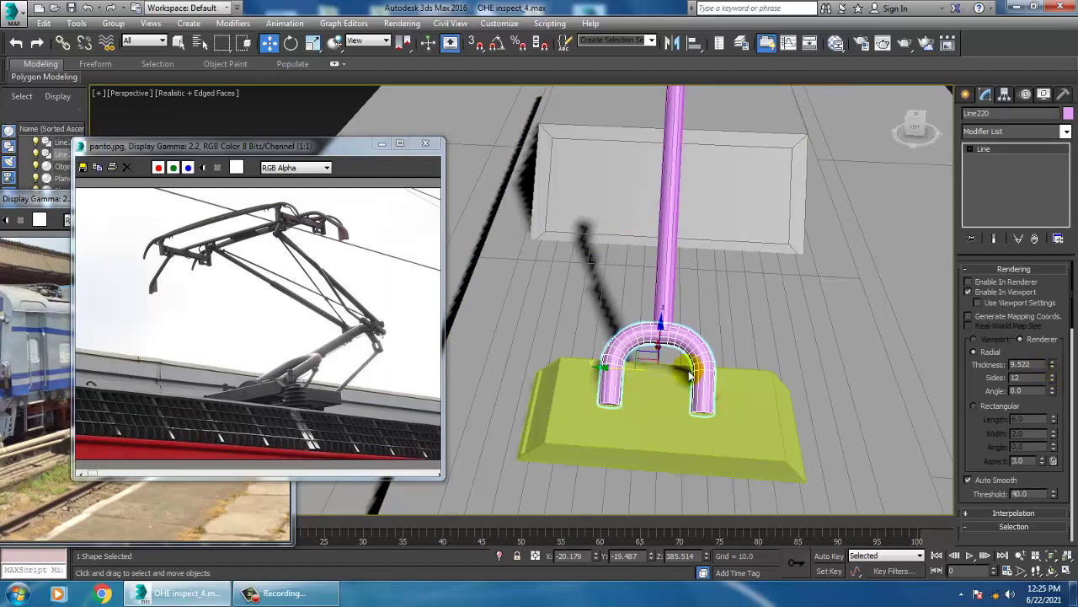
middle_click_drag(717, 346, 722, 431)
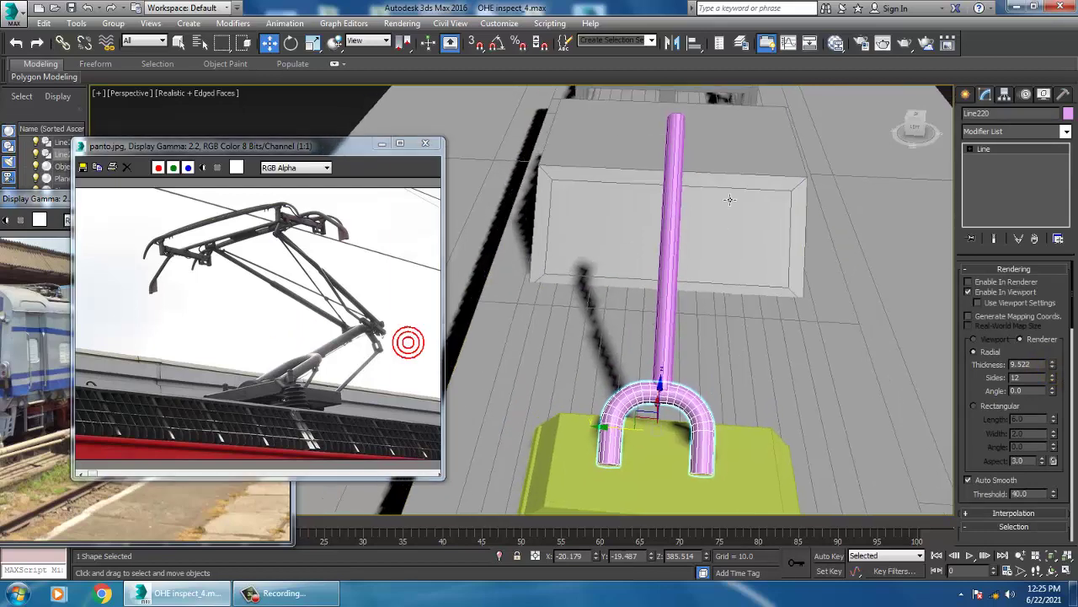
scroll(341, 321, "up", 2)
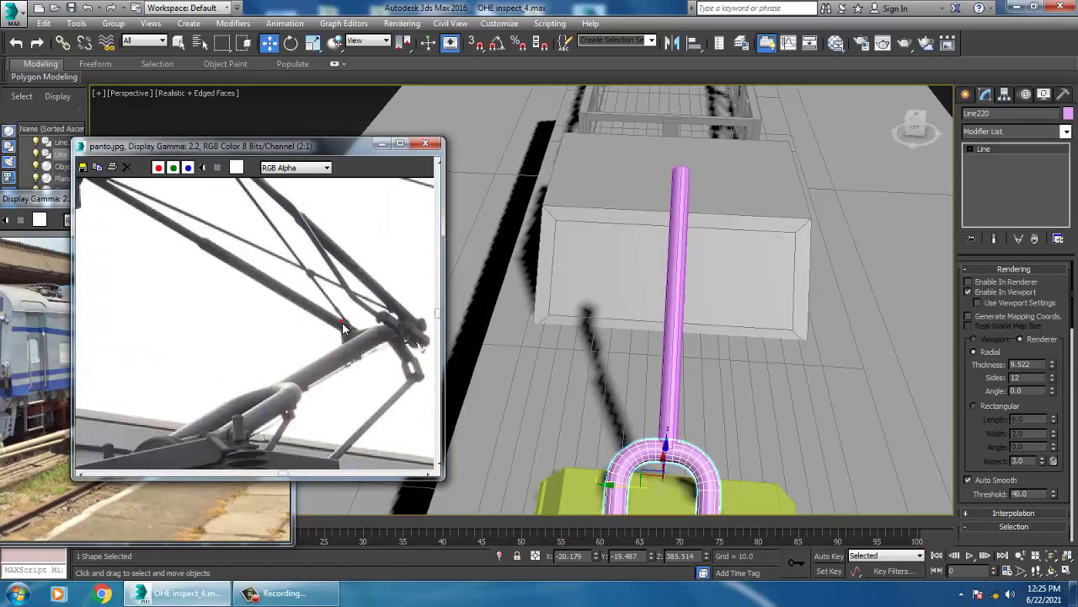
In the Front view, draw a small standard cylinder at the pole's upper end.
key("f")
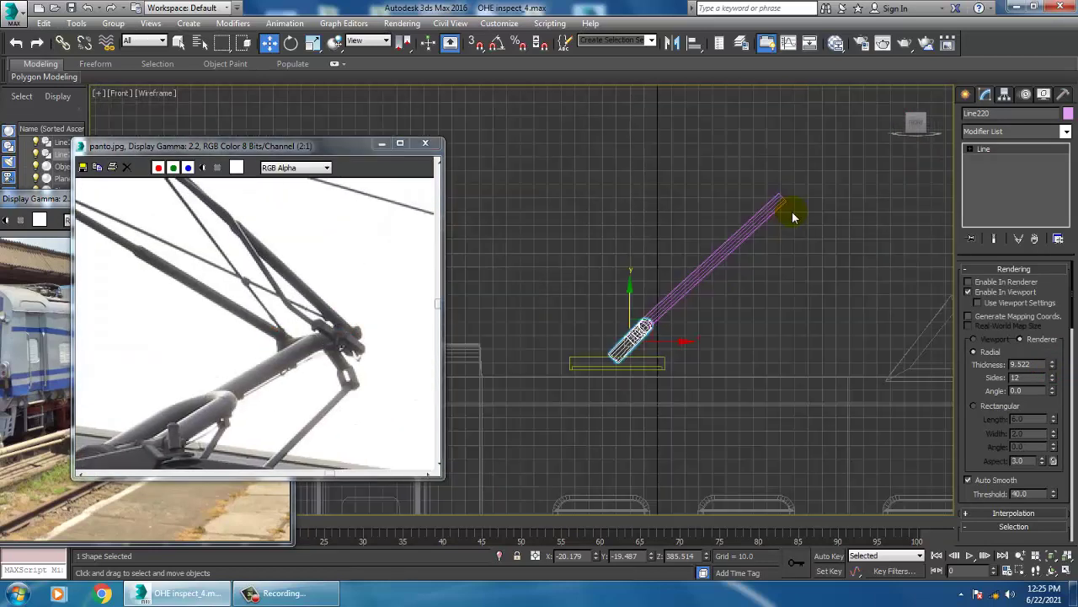
middle_click_drag(815, 181, 756, 305)
left_click(969, 95)
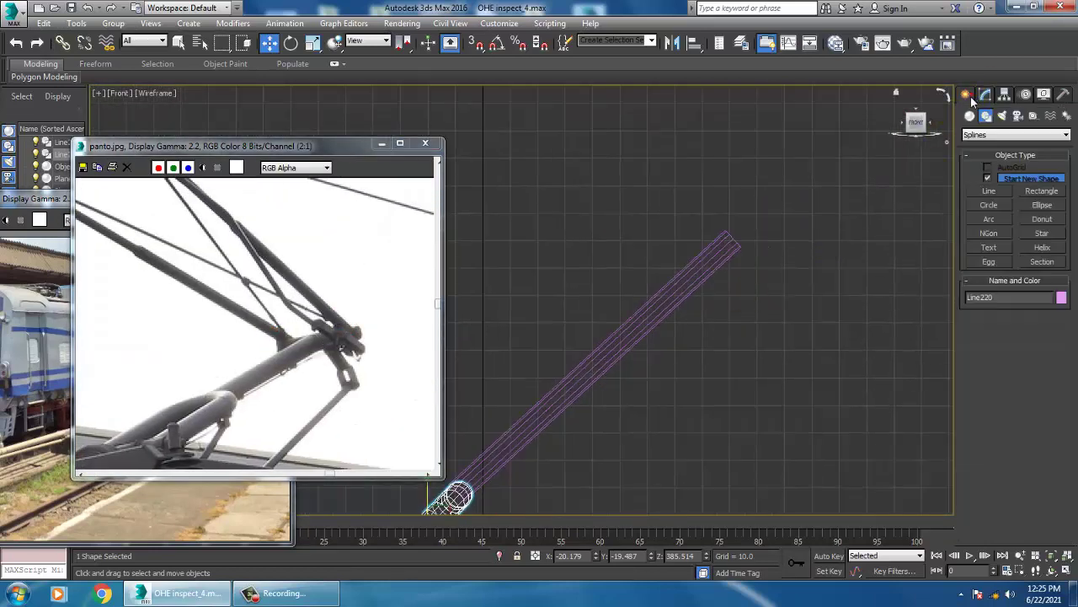
left_click(970, 115)
left_click(990, 208)
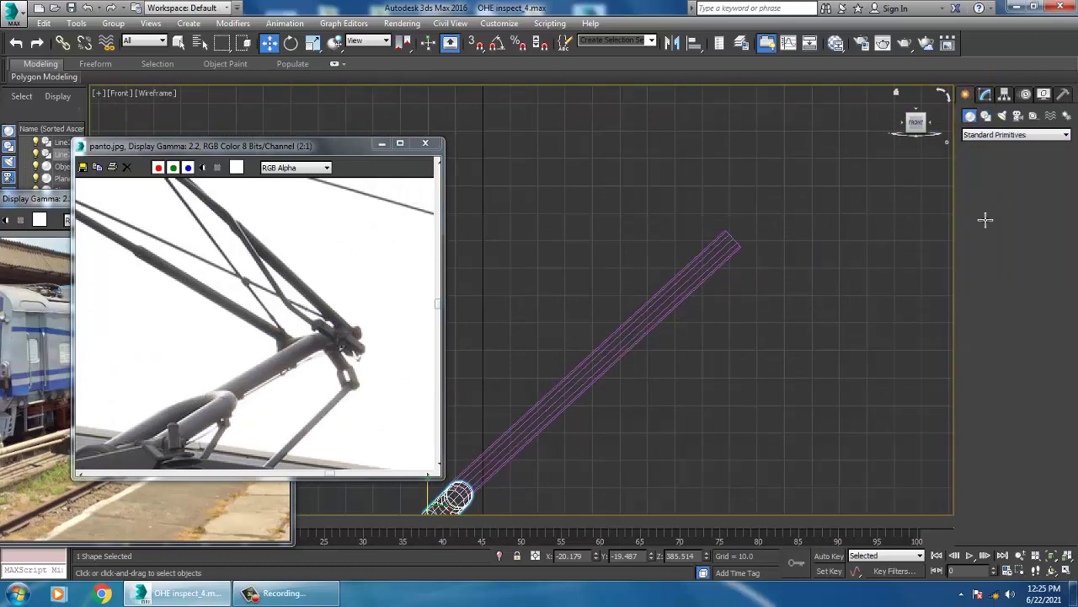
middle_click_drag(710, 271, 719, 292)
scroll(683, 308, "up", 2)
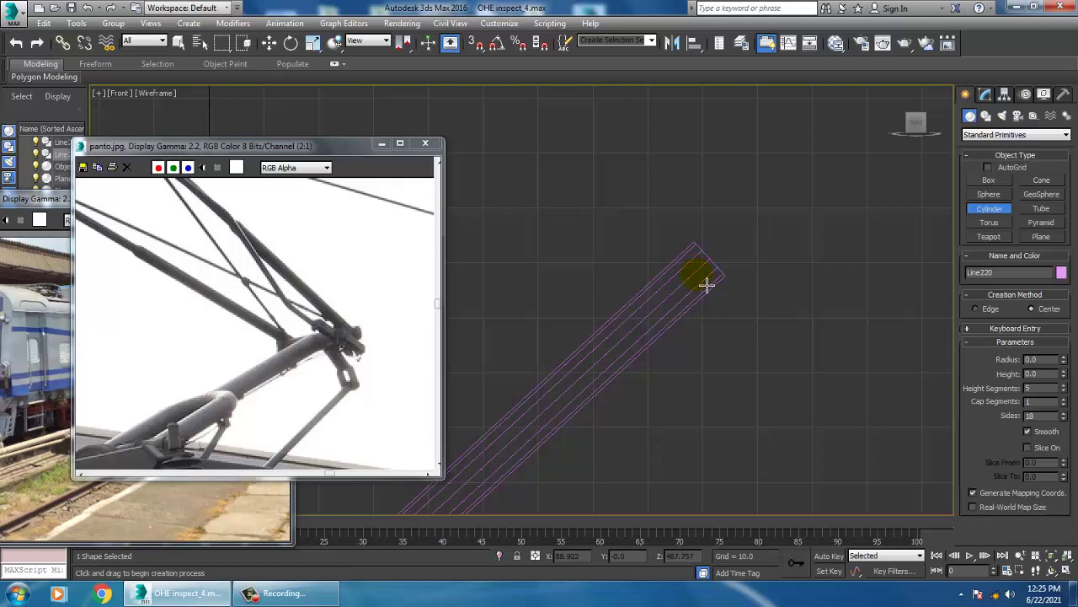
left_click_drag(706, 285, 709, 285)
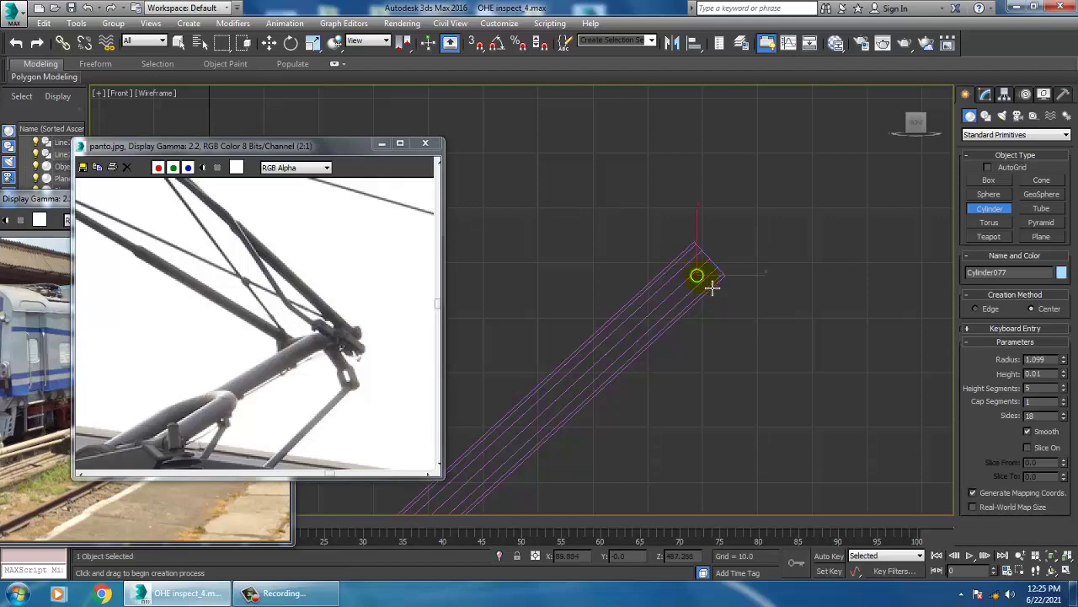
left_click(721, 329)
right_click(794, 455)
Place the cylinder on the pole top, set its height to 22.385, and center it through the pole.
key("alt+w")
left_click(766, 450)
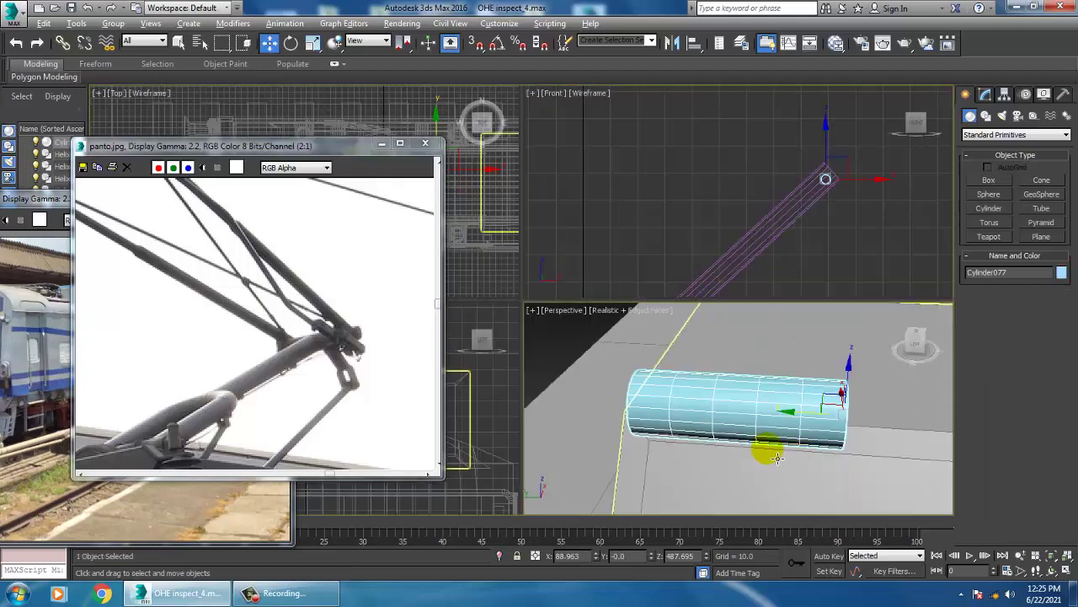
key("alt+w")
middle_click_drag(792, 453, 705, 390, "alt")
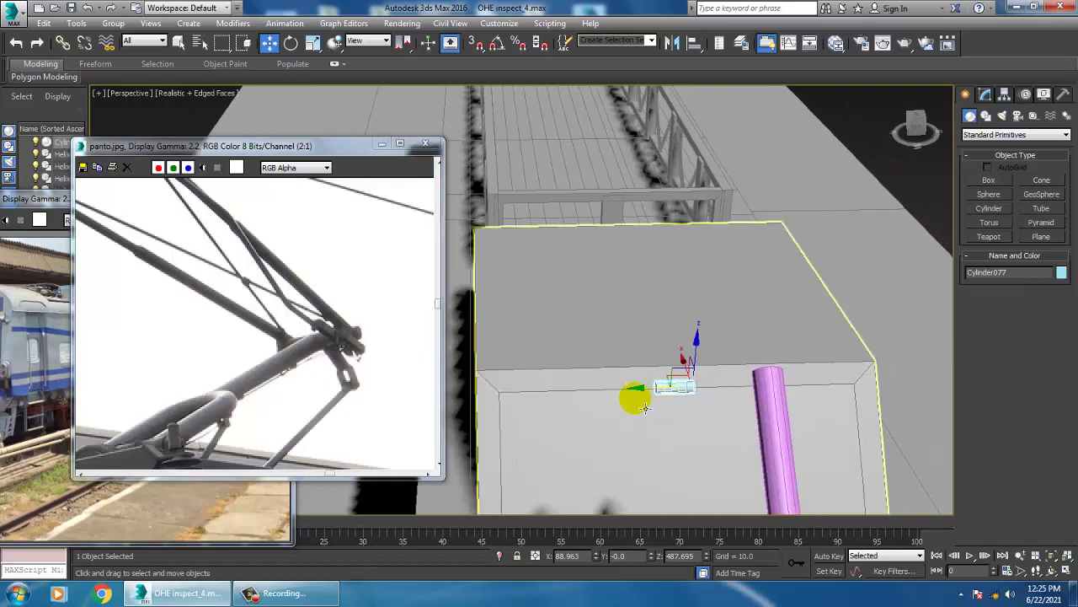
left_click_drag(644, 398, 736, 389)
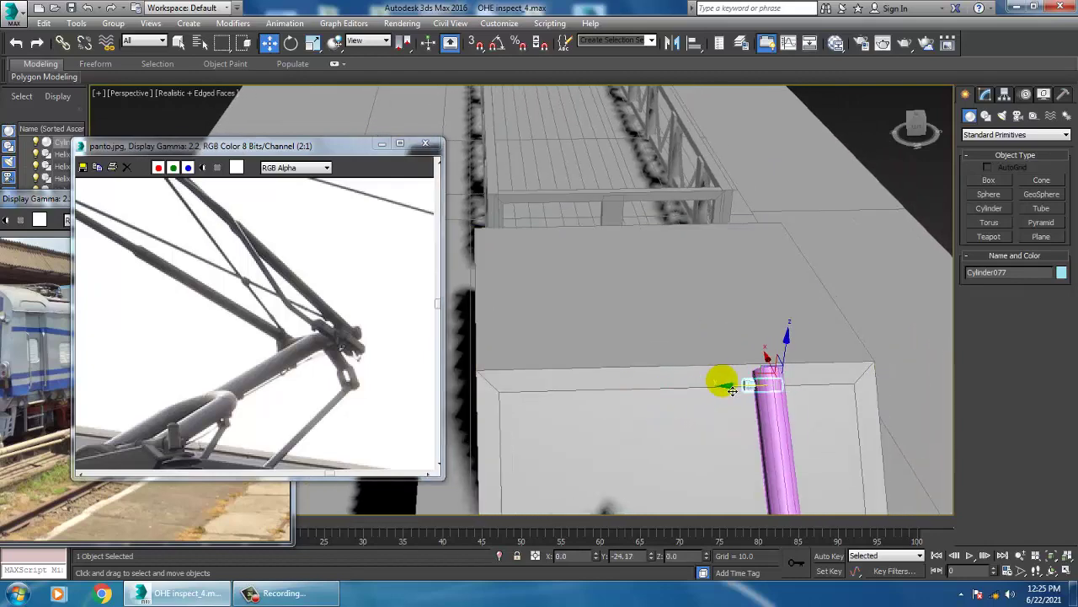
middle_click_drag(736, 390, 712, 414, "alt")
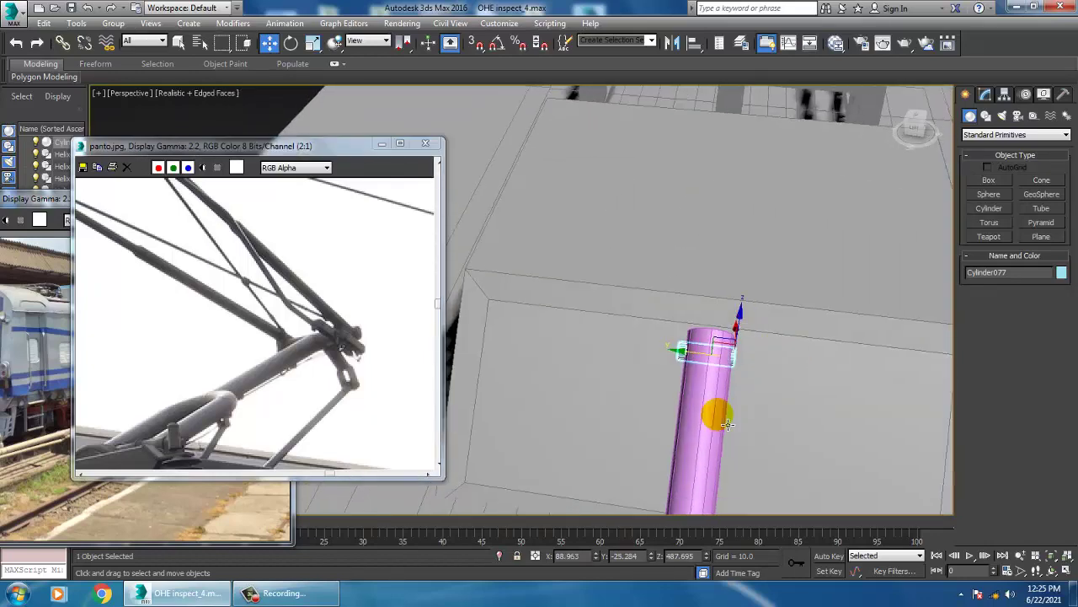
left_click(986, 94)
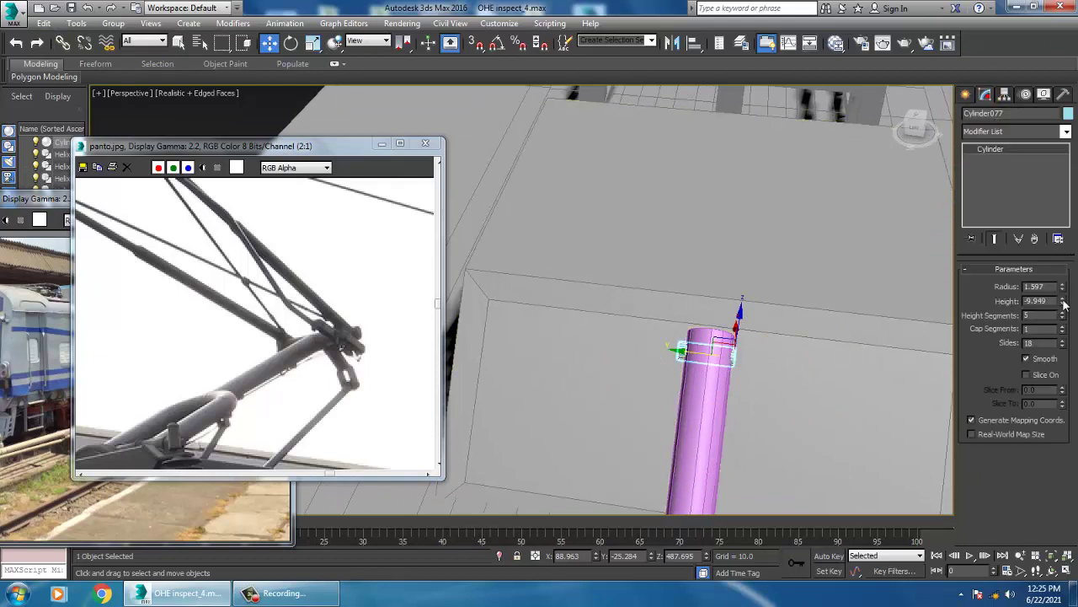
left_click_drag(1061, 301, 1034, 168)
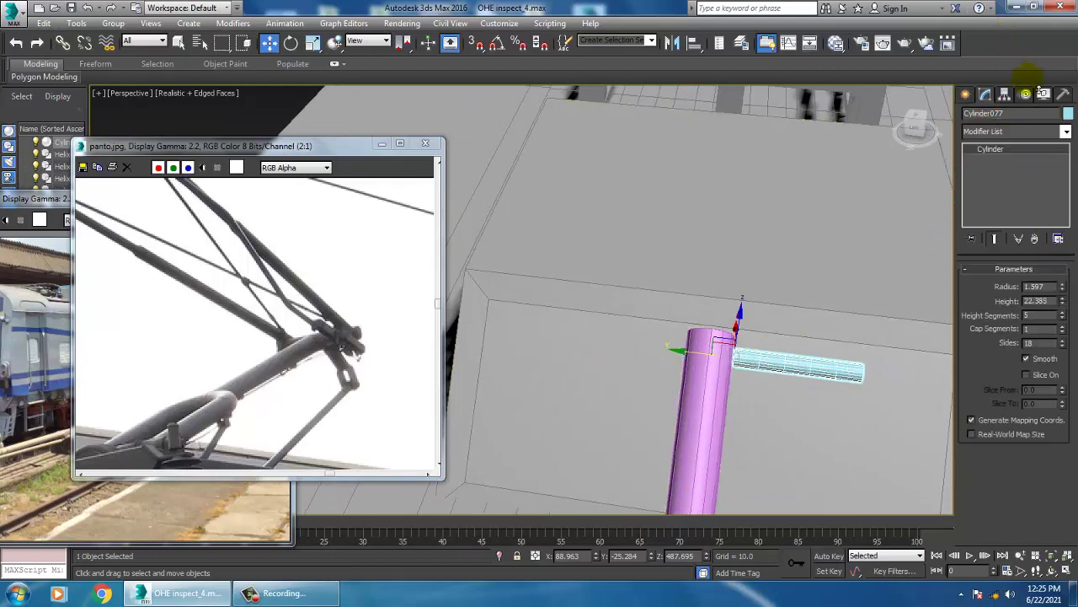
left_click_drag(699, 350, 609, 345)
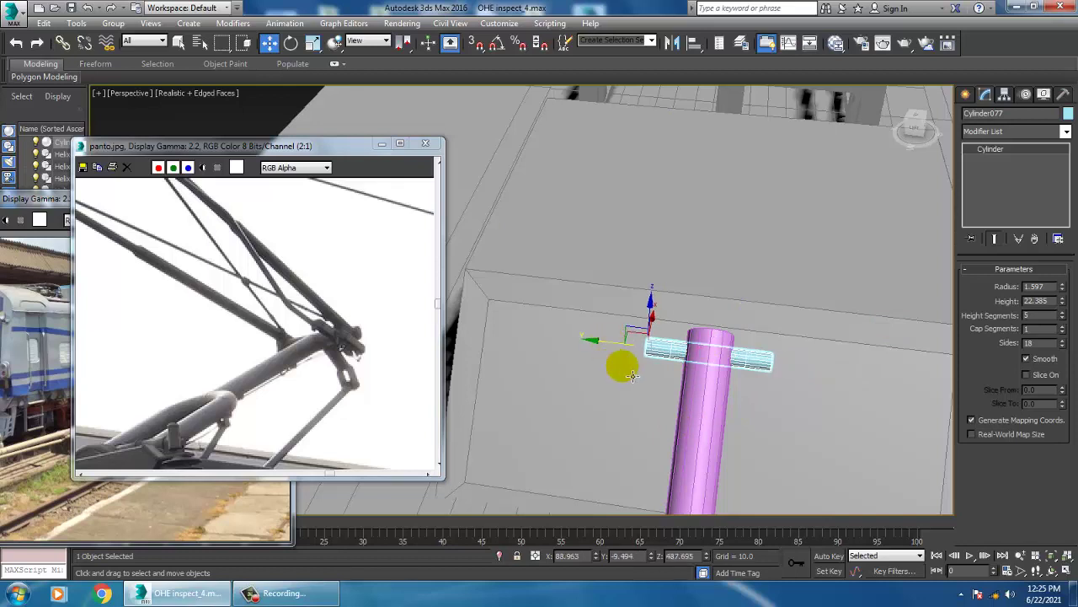
Check the pantograph reference photo and zoom into the Front view of the pole.
left_click_drag(299, 327, 309, 325)
scroll(308, 325, "down", 1)
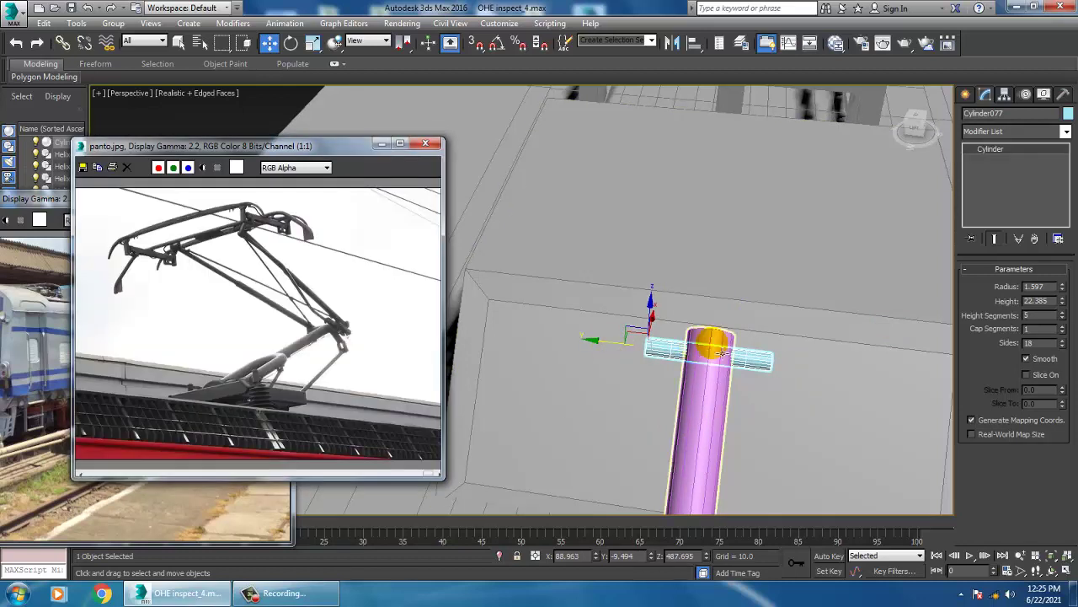
left_click(706, 329)
key("alt+w")
key("alt+w")
scroll(785, 226, "up", 3)
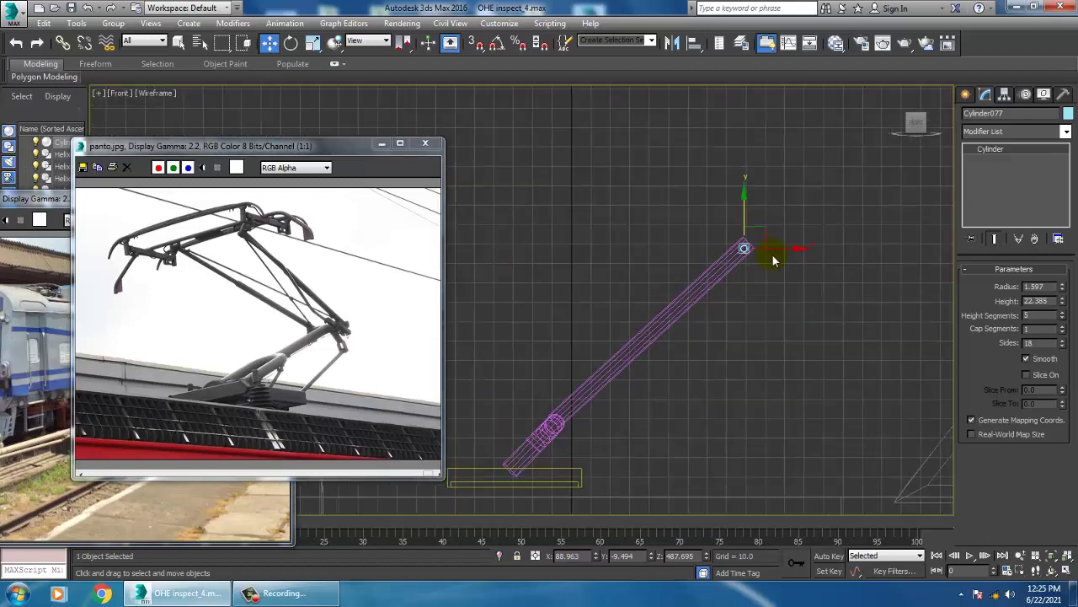
scroll(772, 253, "up", 2)
scroll(772, 262, "up", 2)
scroll(764, 268, "up", 2)
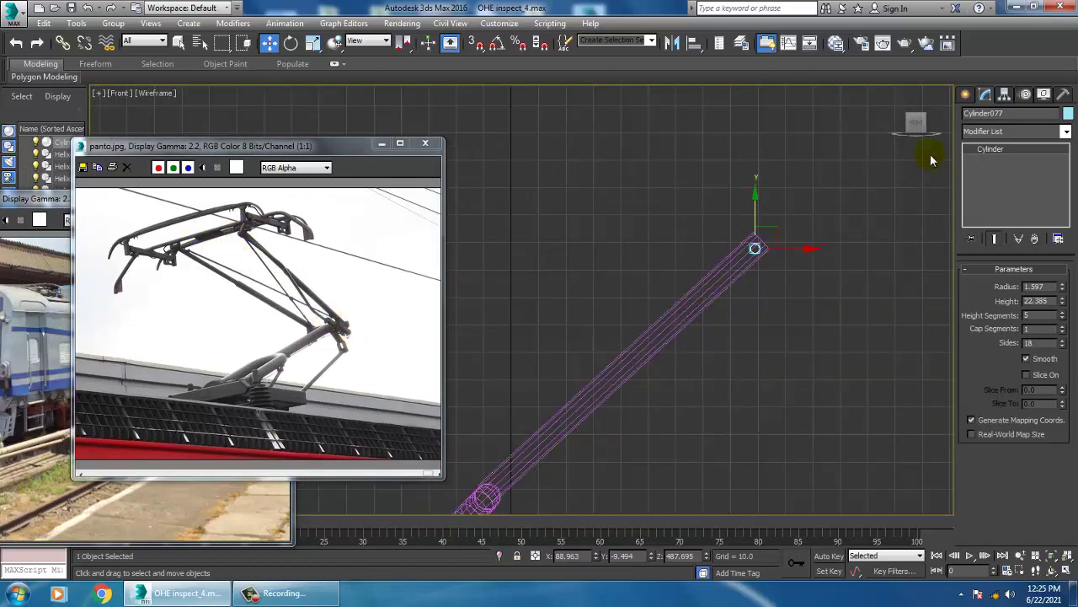
Draw a line spline from the pole's top angling up-left for the arm.
left_click(965, 94)
left_click(990, 118)
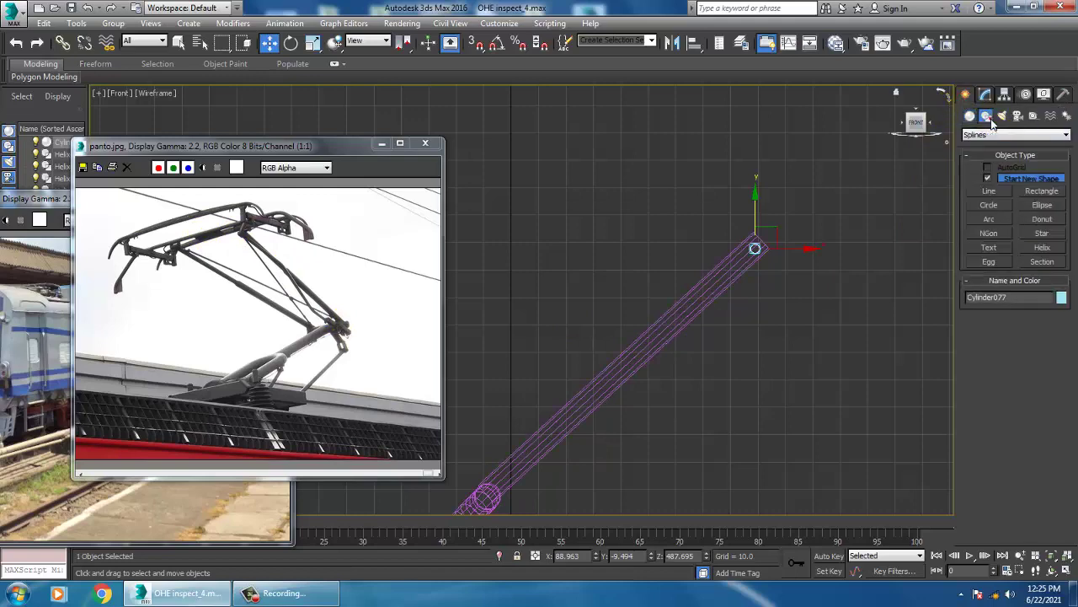
left_click(989, 191)
scroll(708, 320, "down", 2)
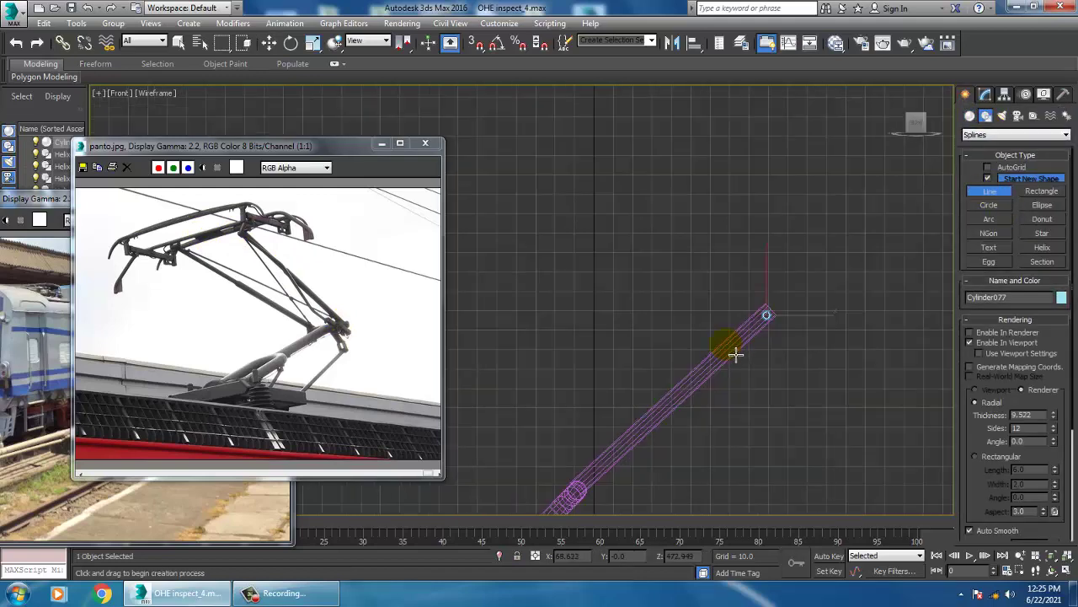
scroll(750, 279, "down", 1)
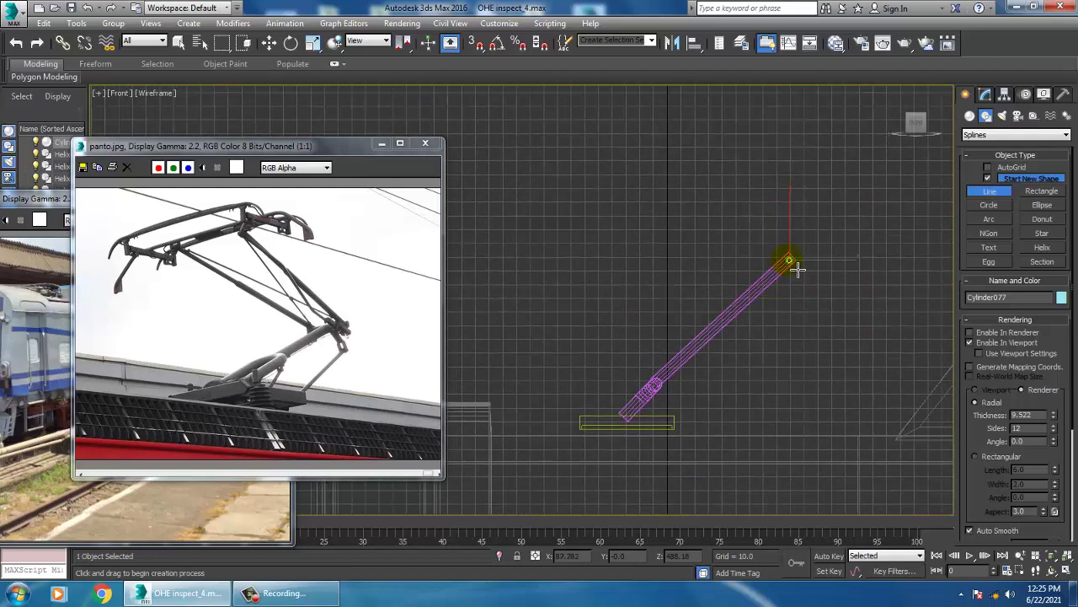
left_click(798, 268)
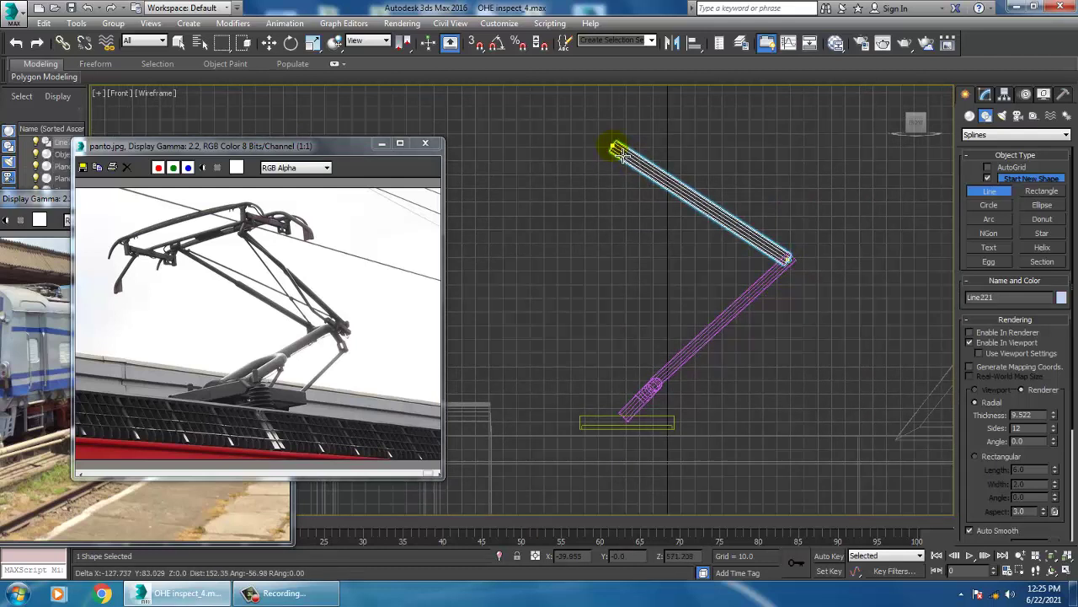
left_click(617, 151)
right_click(839, 140)
key("w")
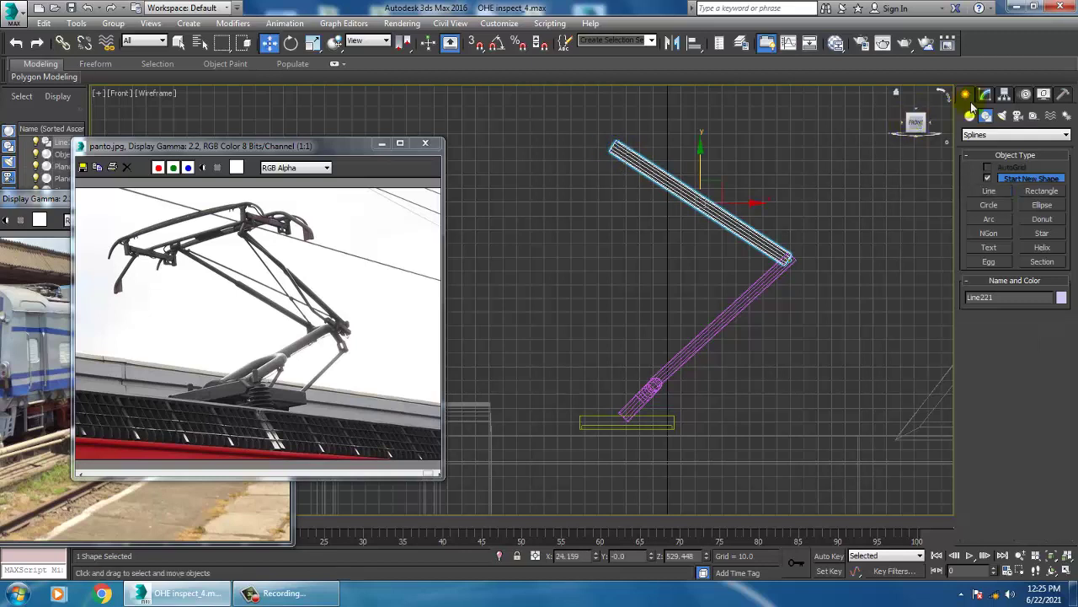
Reduce the arm line's rendering thickness to 3.523.
left_click(984, 97)
left_click(985, 97)
mouse_move(1059, 371)
left_mouse_down()
mouse_move(17, 410)
mouse_move(25, 392)
mouse_move(37, 410)
left_mouse_up()
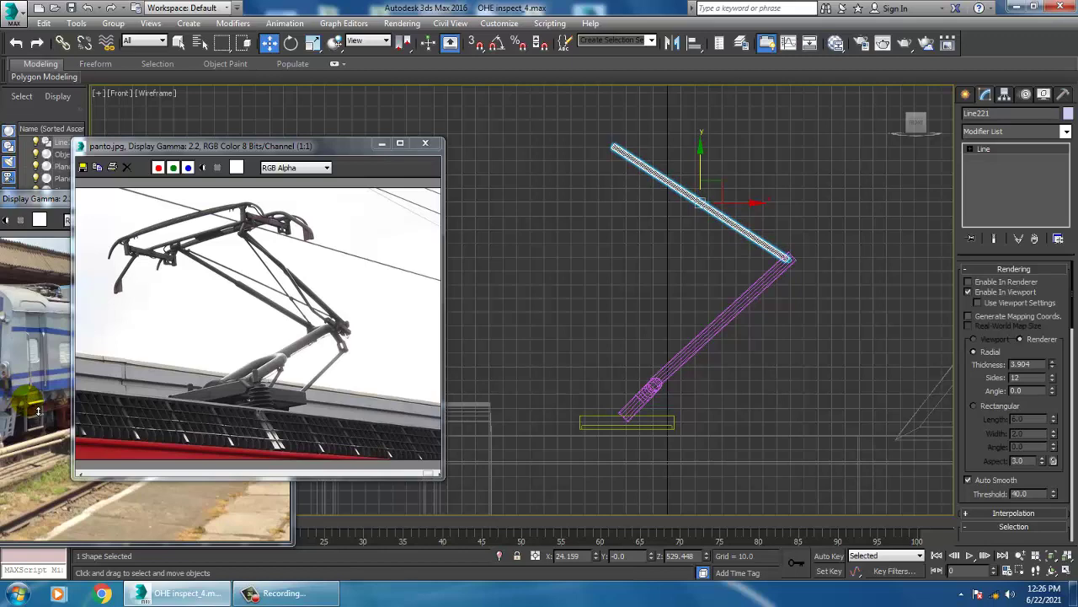
left_click_drag(38, 411, 42, 413)
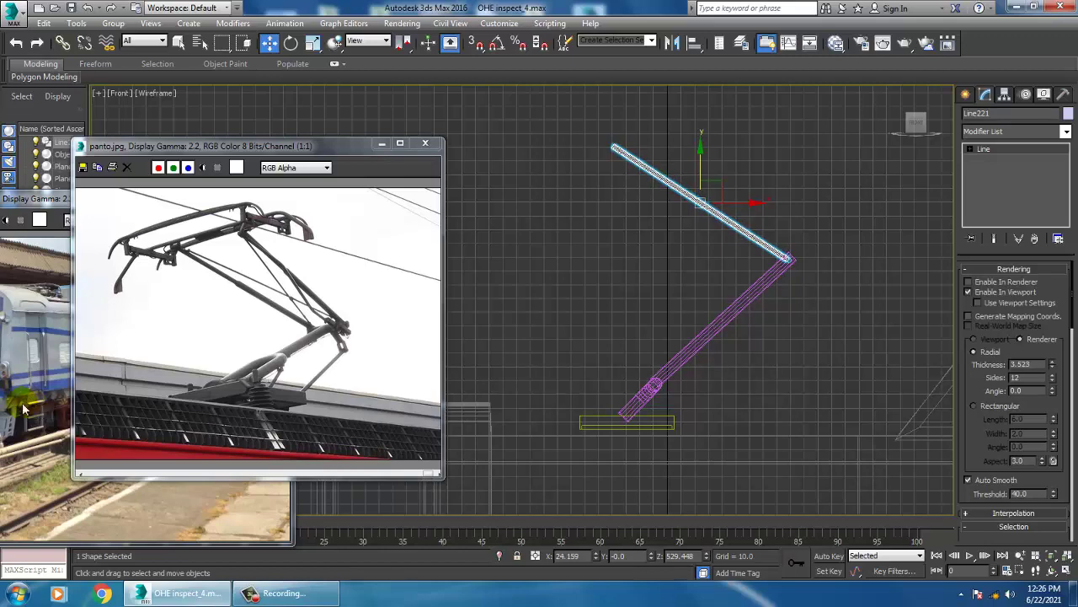
left_click(24, 409)
left_click(384, 321)
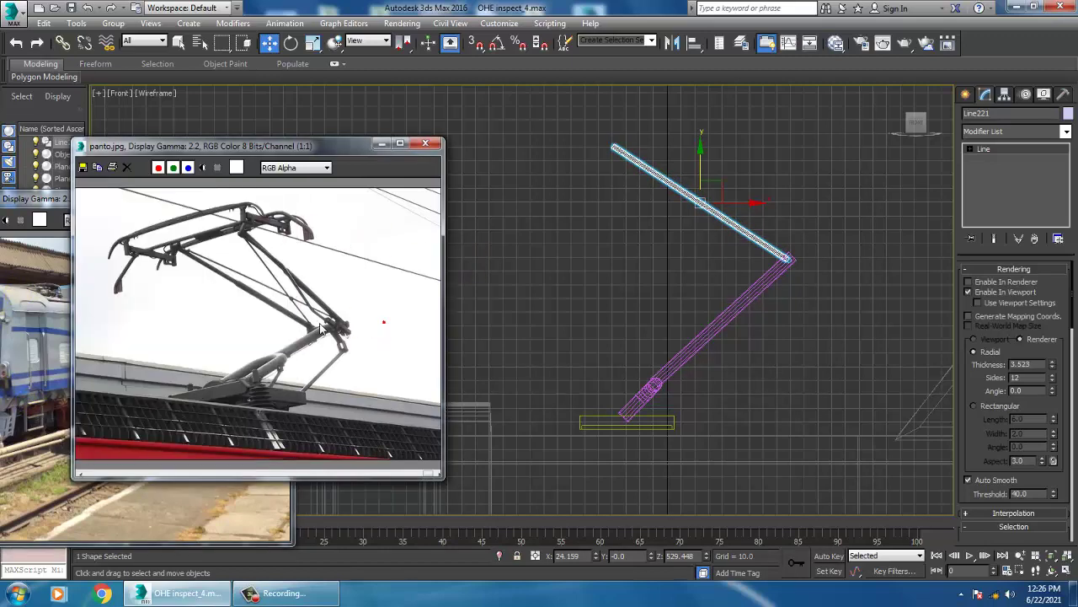
scroll(791, 281, "up", 3)
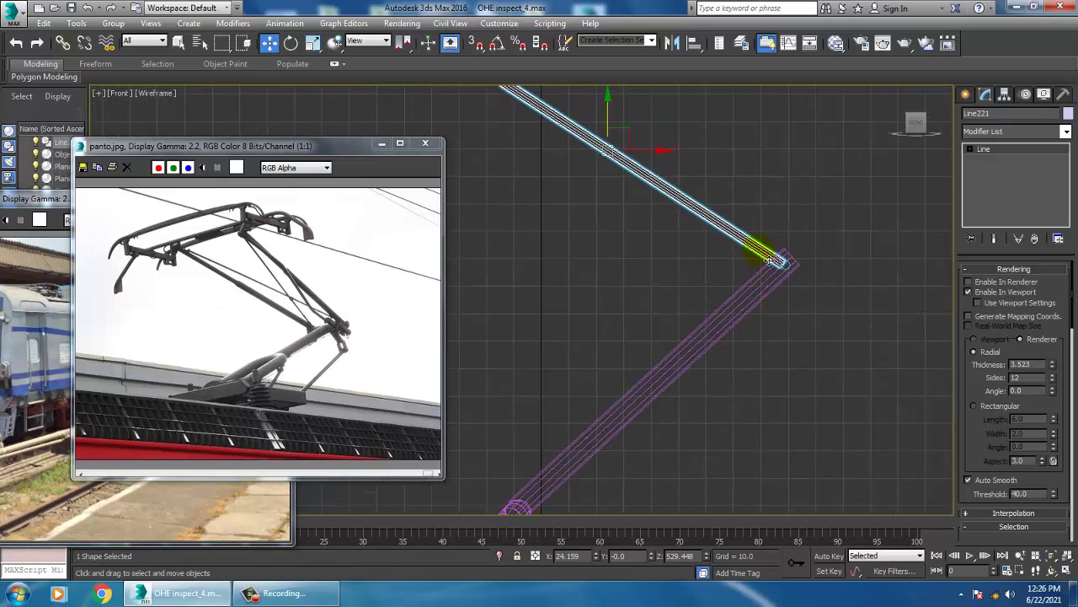
right_click(759, 248)
Convert the arm line to an Editable Poly and add an edge loop with Swift Loop.
left_click(935, 411)
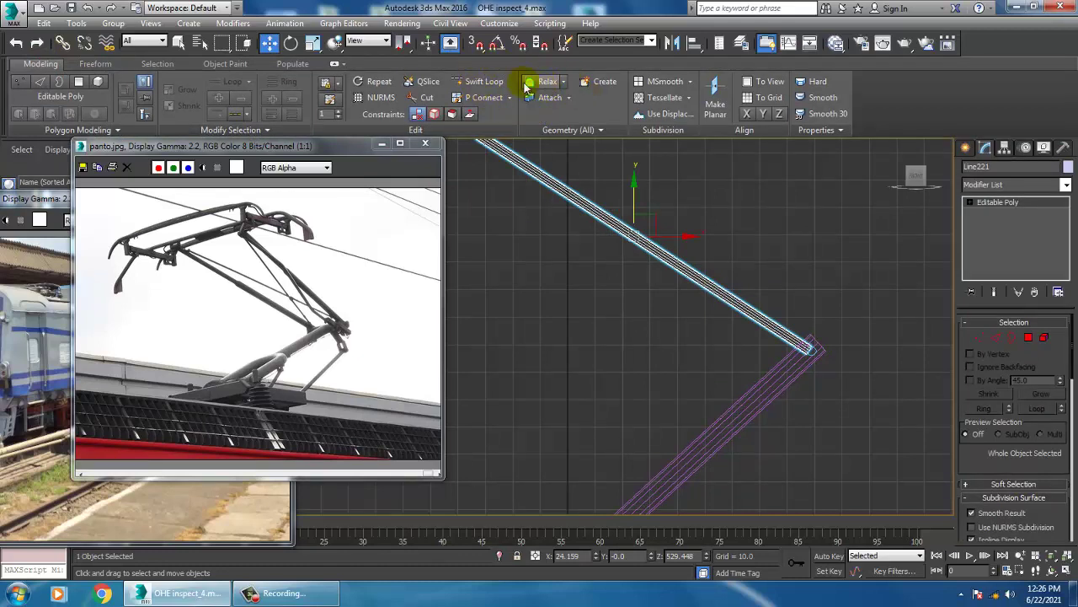
left_click(477, 83)
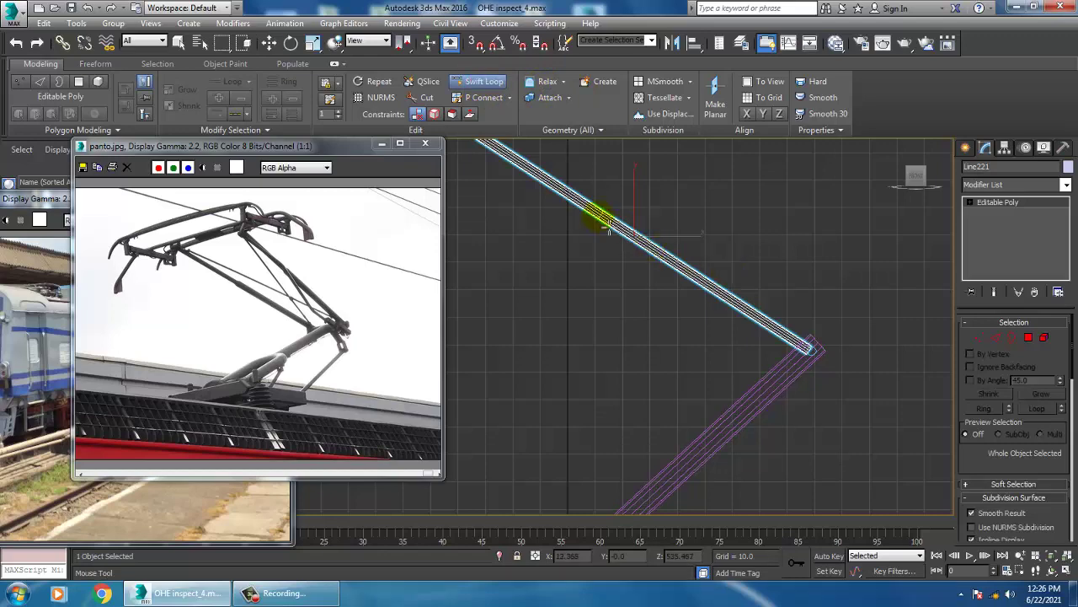
middle_click_drag(605, 223, 777, 276)
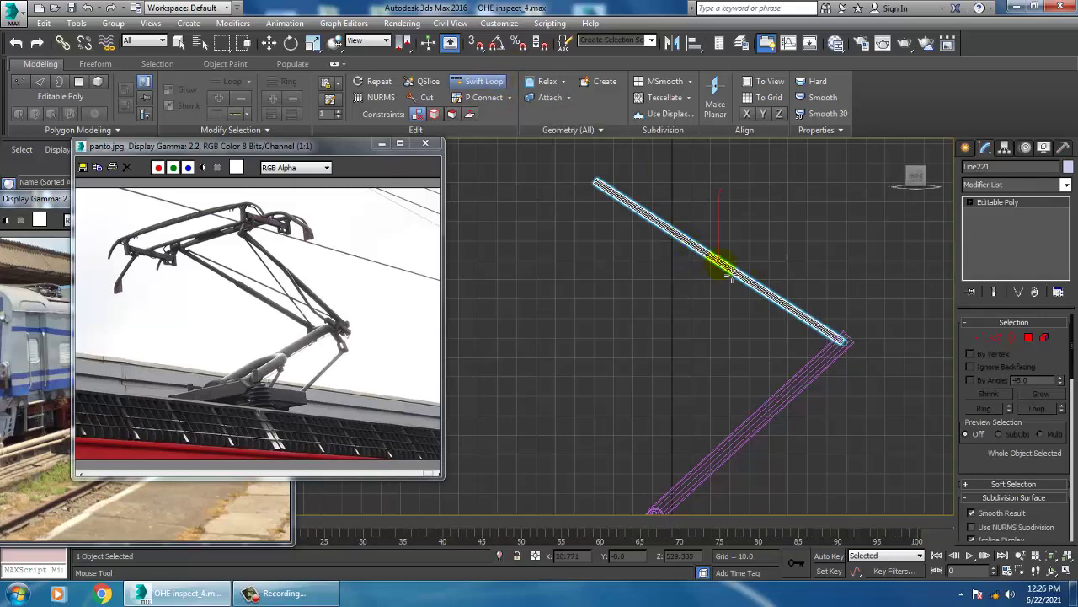
key("w")
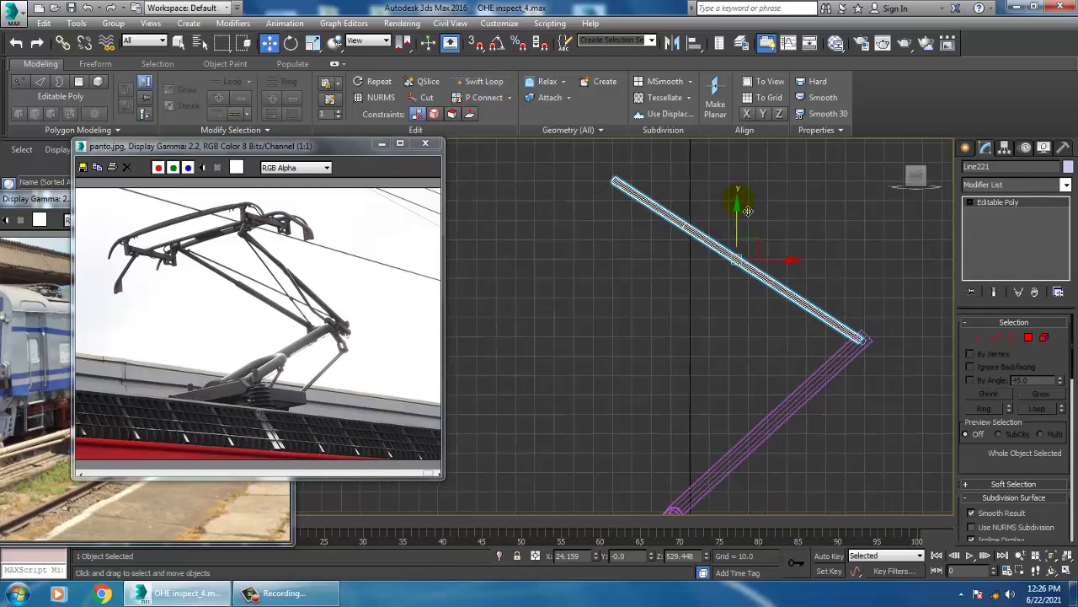
scroll(687, 244, "up", 3)
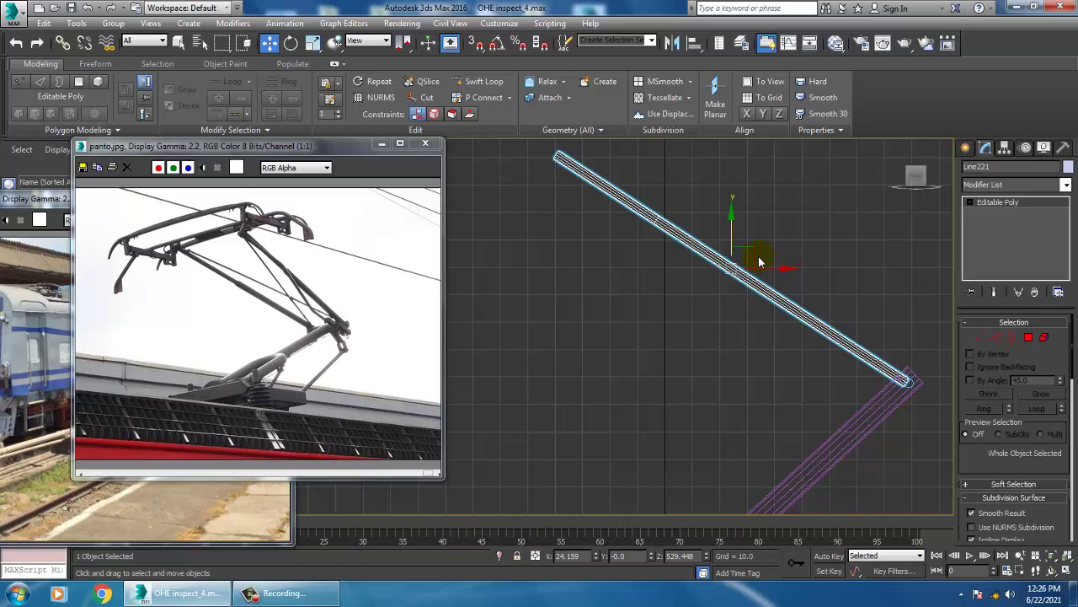
Extrude the arm's lower polygons outward by about 1.157.
left_click(1029, 339)
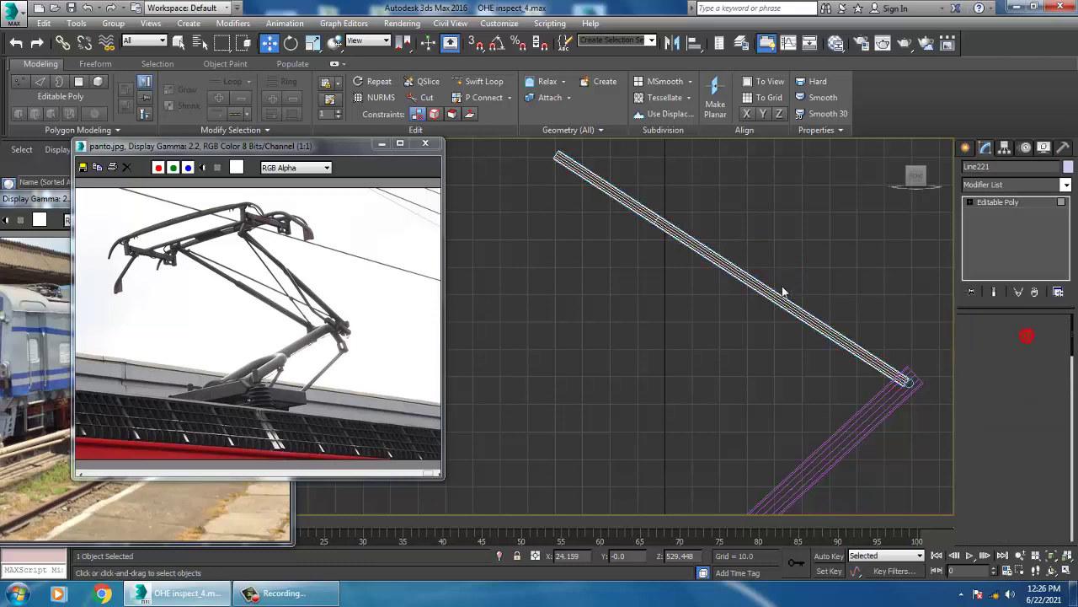
left_click(798, 337)
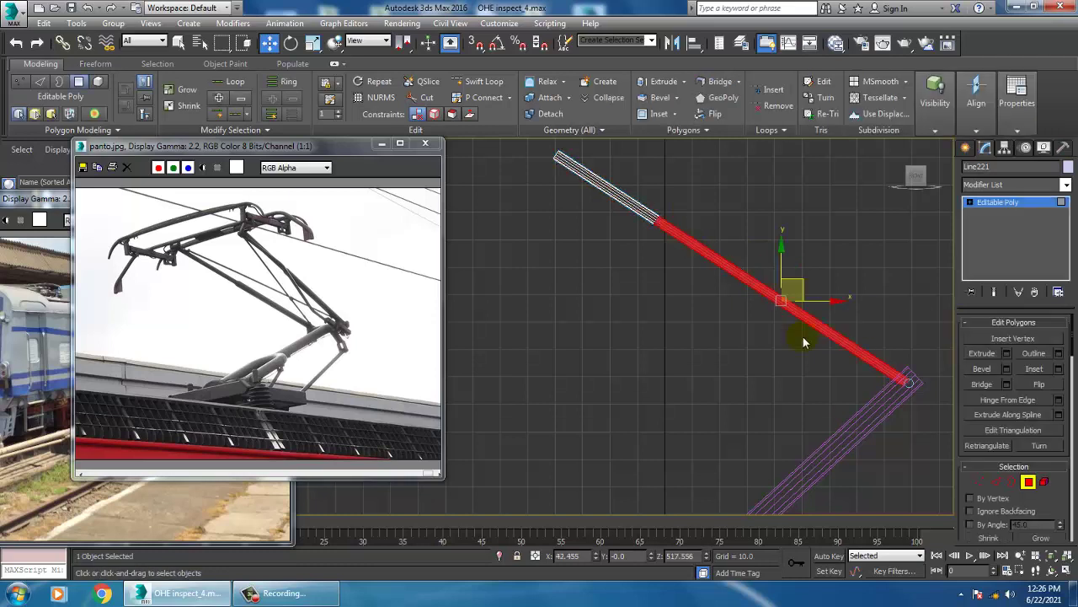
left_click(1007, 353)
left_click(539, 334)
left_click(577, 356)
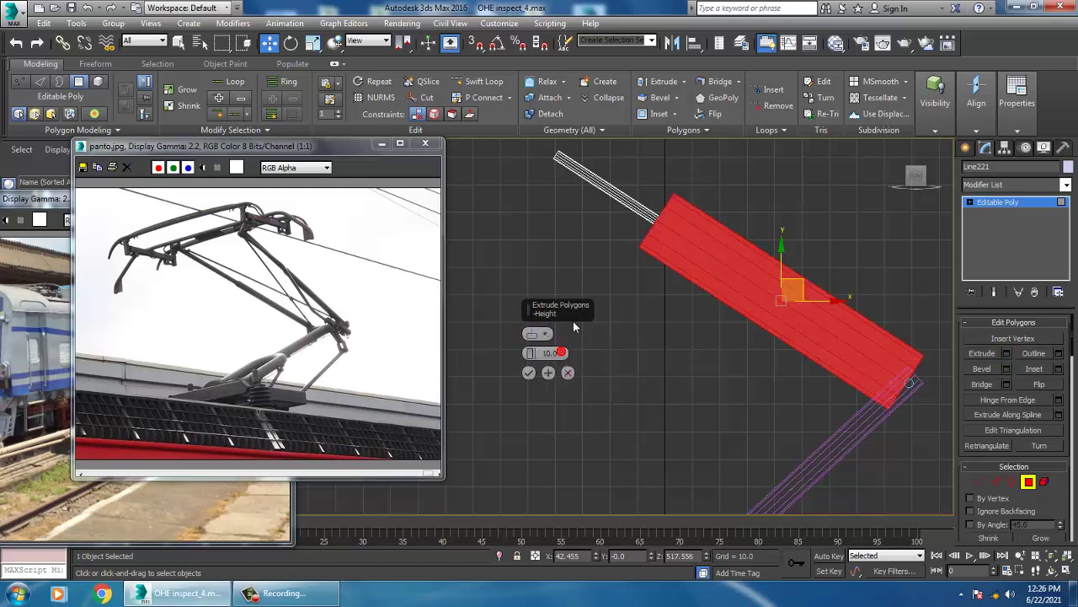
left_click_drag(530, 353, 549, 385)
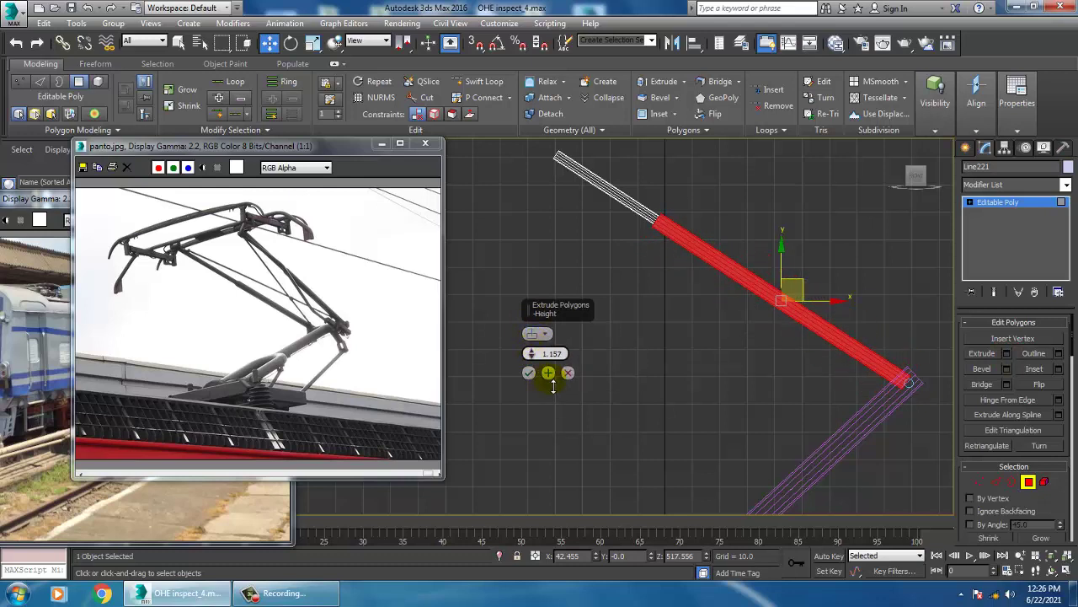
left_click(530, 372)
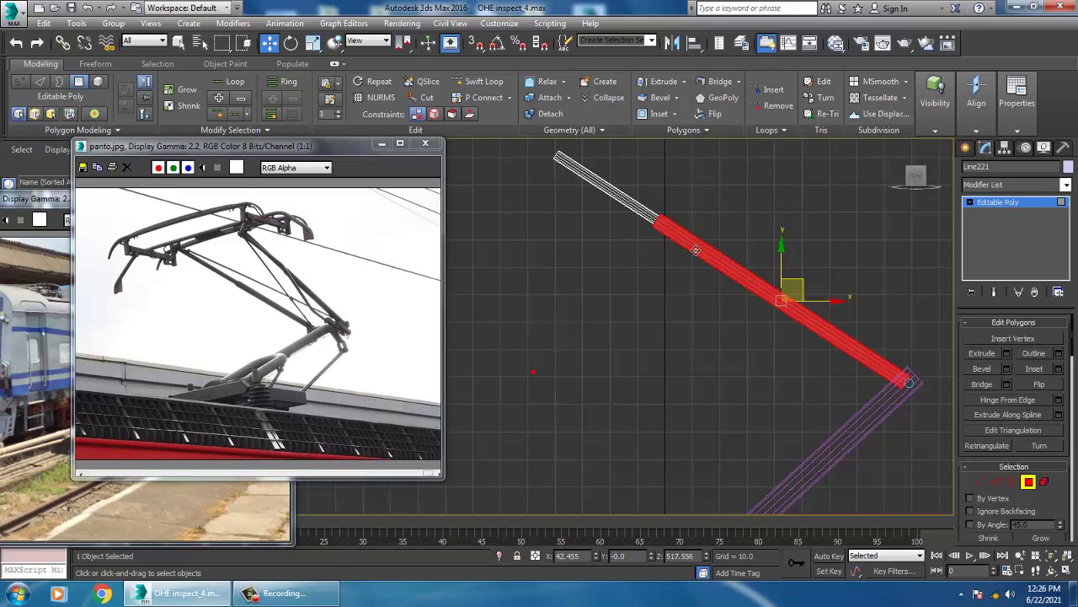
mouse_move(689, 249)
middle_mouse_down()
mouse_move(733, 308)
mouse_move(679, 282)
middle_mouse_up()
scroll(228, 252, "up", 1)
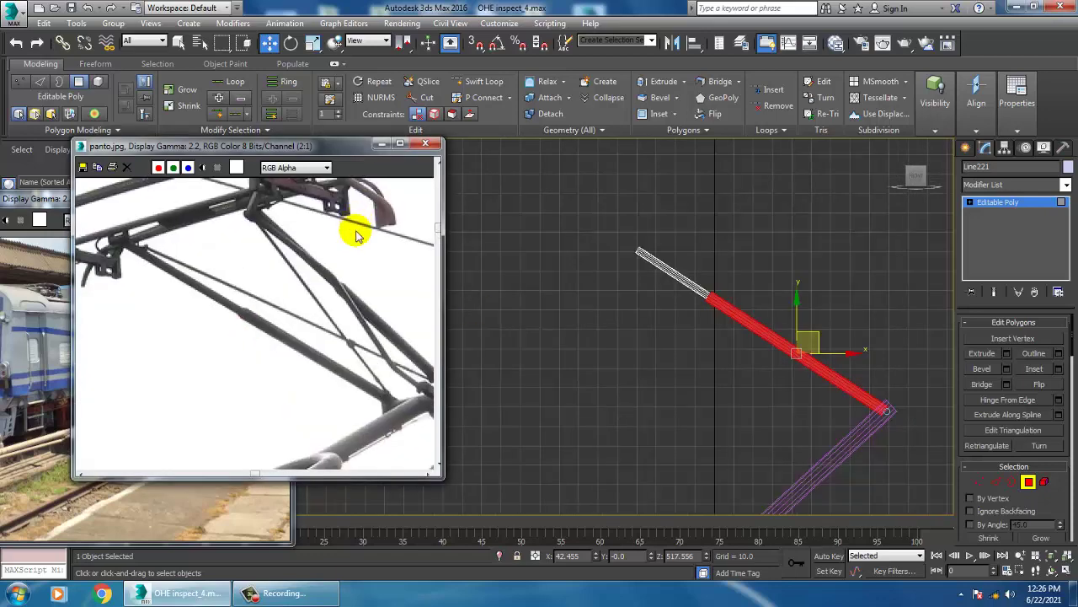
mouse_move(656, 245)
middle_mouse_down()
mouse_move(693, 284)
mouse_move(654, 295)
mouse_move(654, 309)
mouse_move(696, 305)
mouse_move(688, 294)
mouse_move(673, 305)
mouse_move(676, 320)
mouse_move(656, 236)
mouse_move(640, 221)
mouse_move(681, 250)
mouse_move(461, 284)
middle_mouse_up()
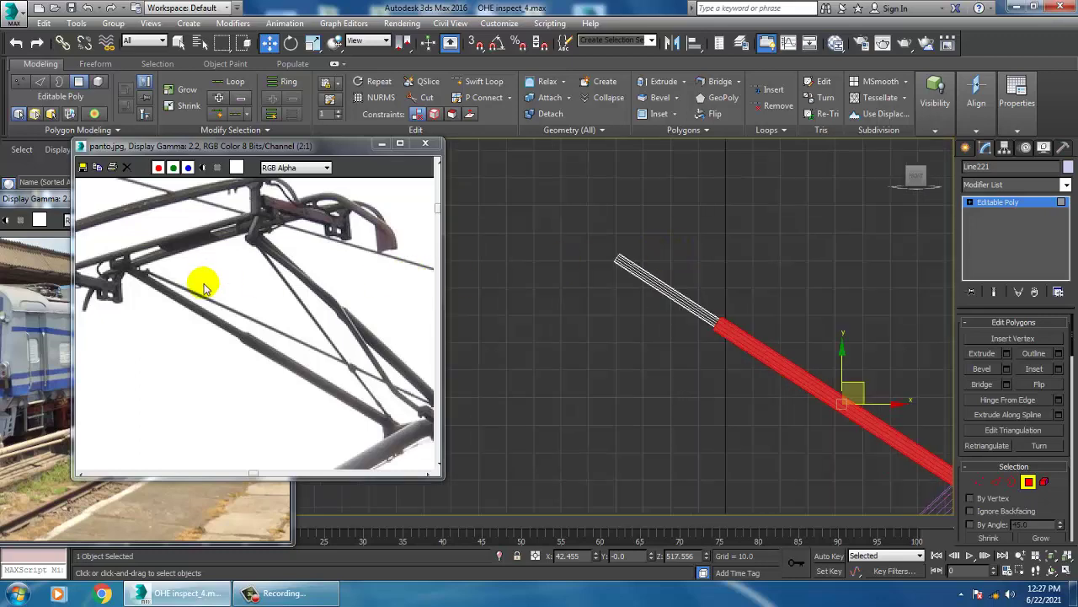
mouse_move(202, 281)
left_mouse_down()
mouse_move(308, 212)
mouse_move(291, 258)
mouse_move(311, 274)
mouse_move(851, 299)
left_mouse_up()
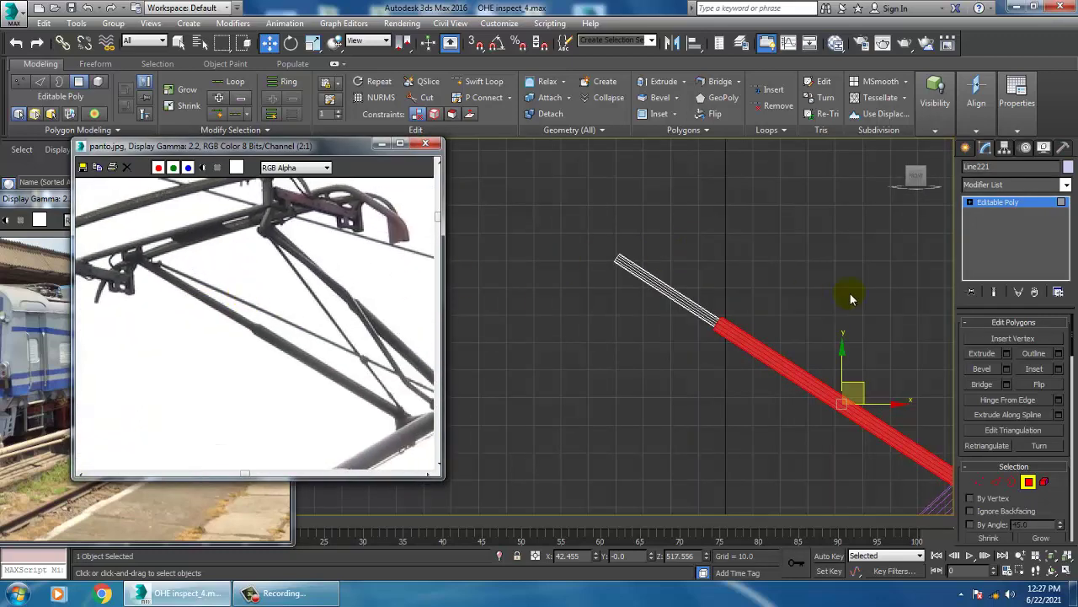
Draw an L-shaped line from the tube's upper end with a short segment going straight up.
left_click(966, 149)
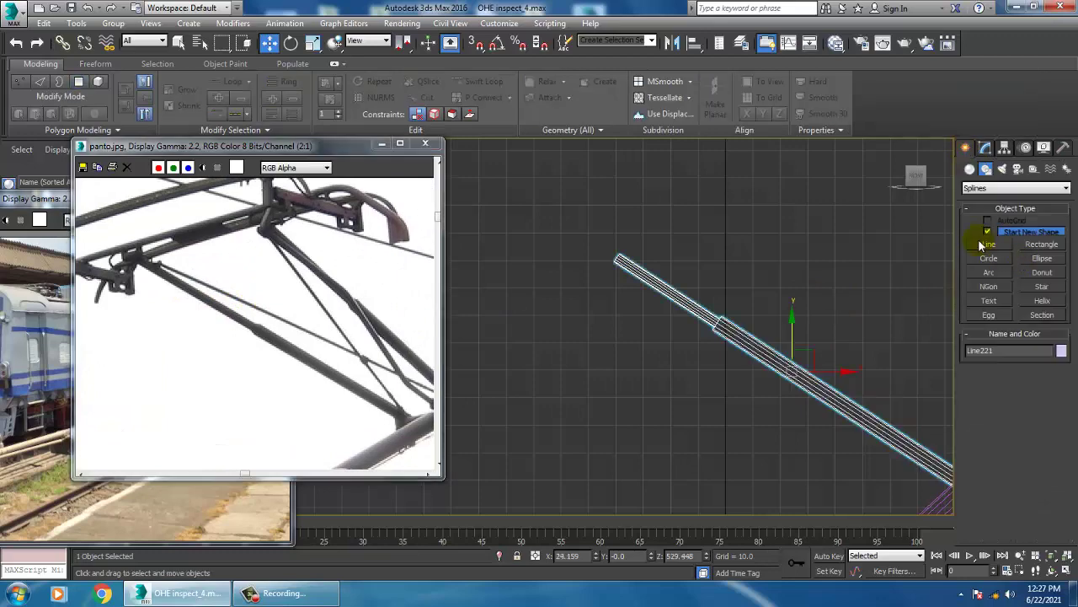
left_click(982, 244)
left_click_drag(734, 345, 769, 373)
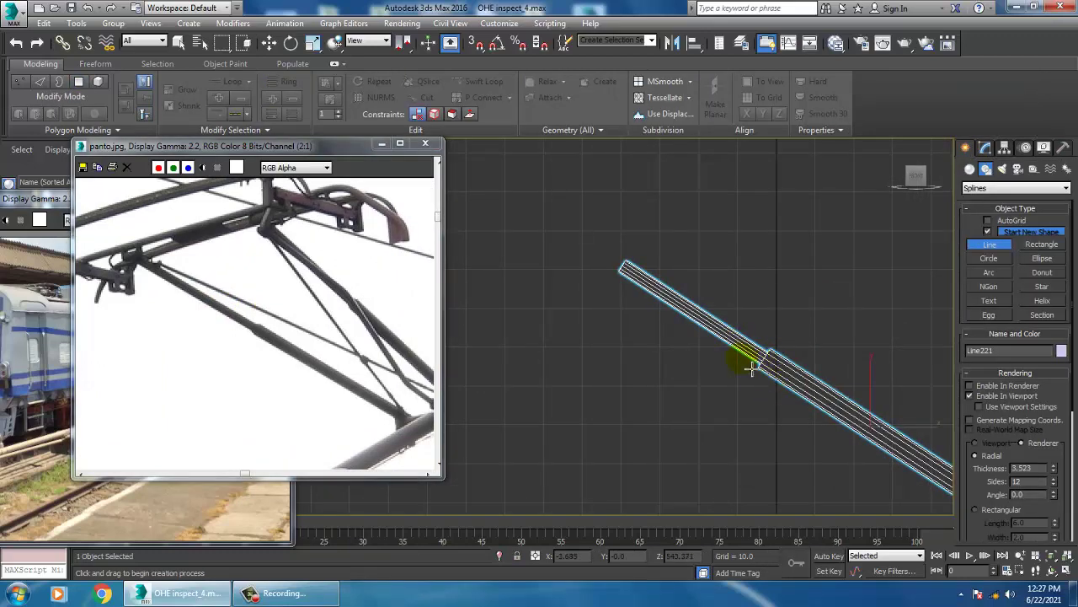
left_click(767, 371)
left_click(614, 270)
right_click(613, 270)
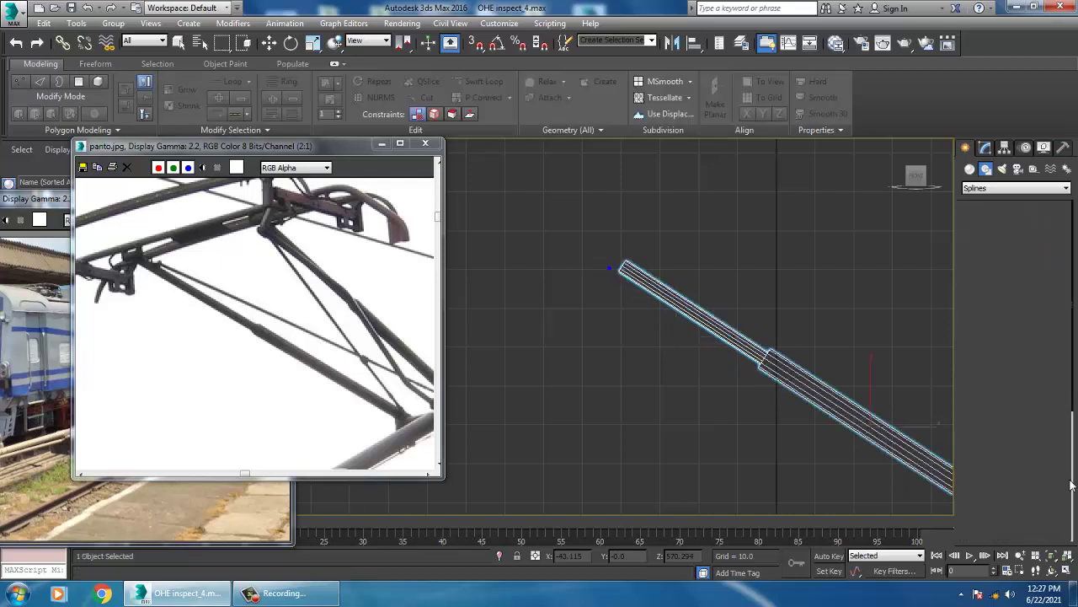
left_click(767, 370)
left_click(614, 270)
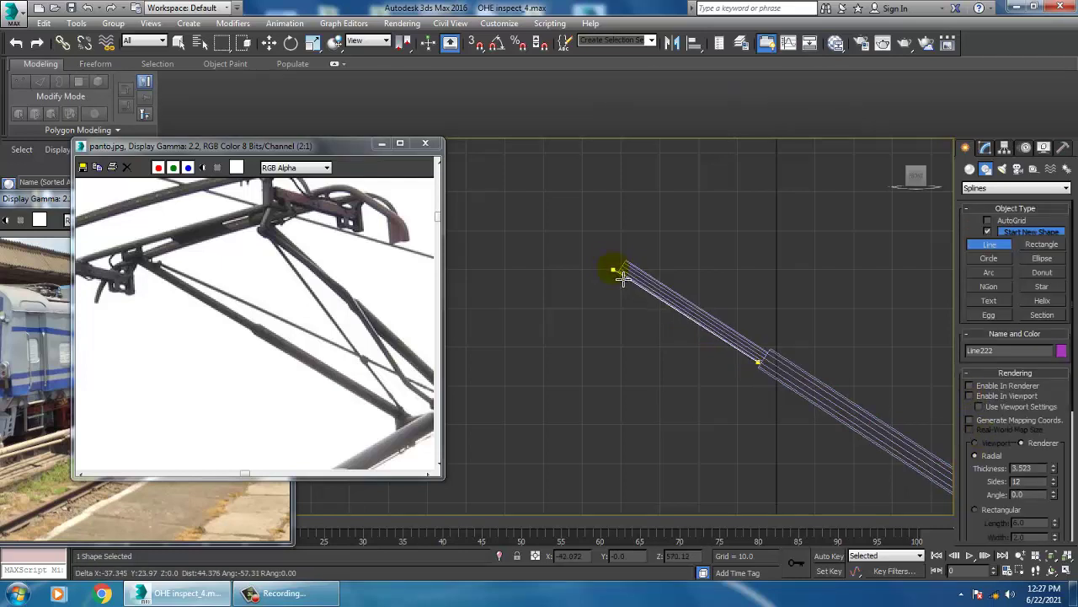
left_click(621, 276)
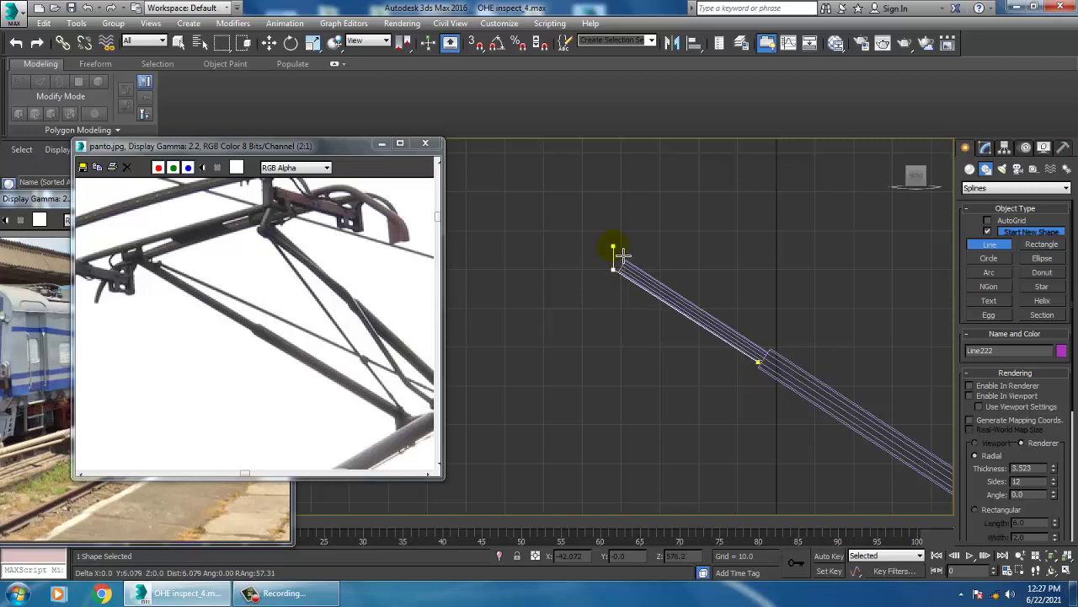
left_click(613, 231)
right_click(613, 230)
right_click(918, 292)
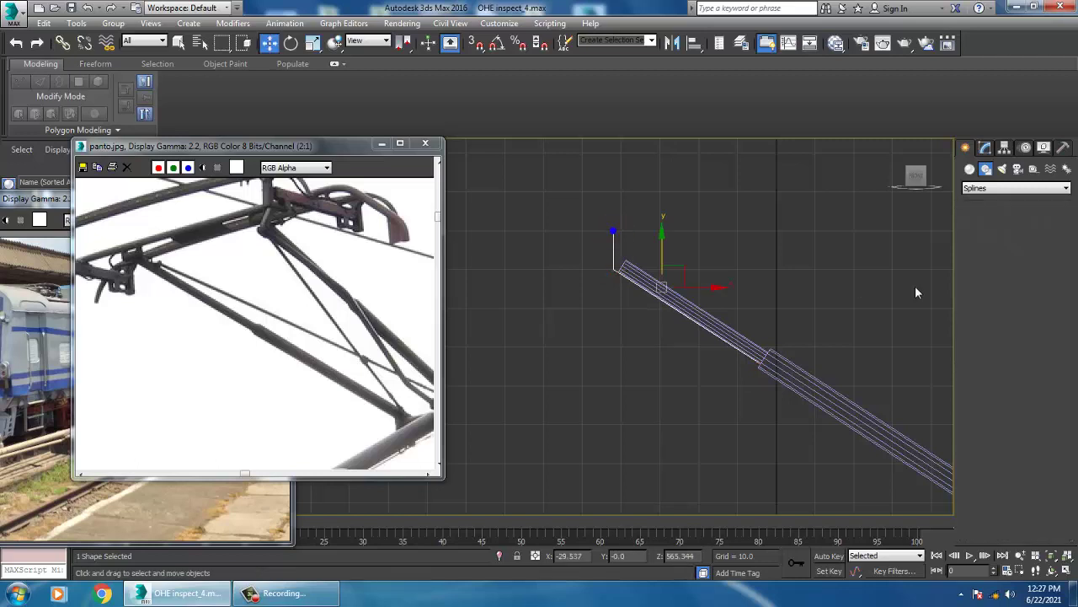
Enable the line in the viewport with a rectangular 6.0 × 2.0 cross-section.
left_click(992, 168)
left_click(984, 148)
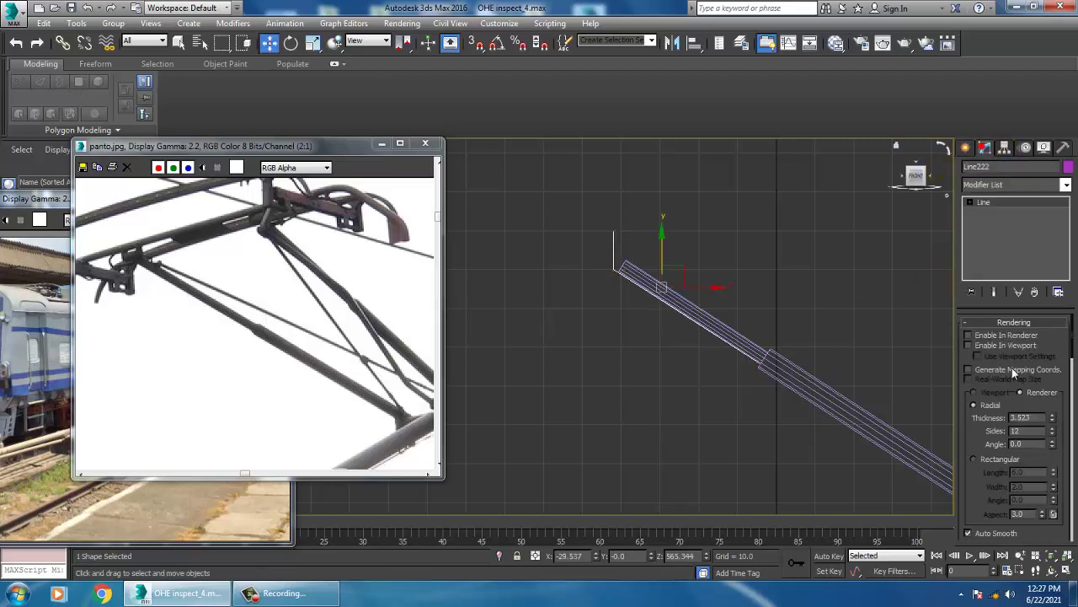
left_click(969, 346)
left_click(995, 463)
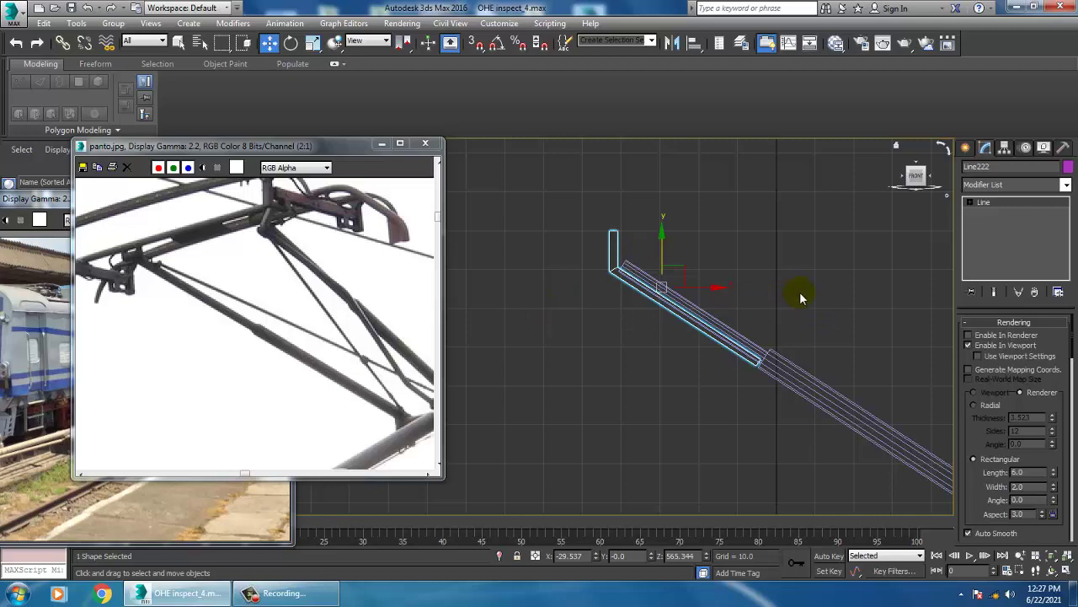
key("alt+w")
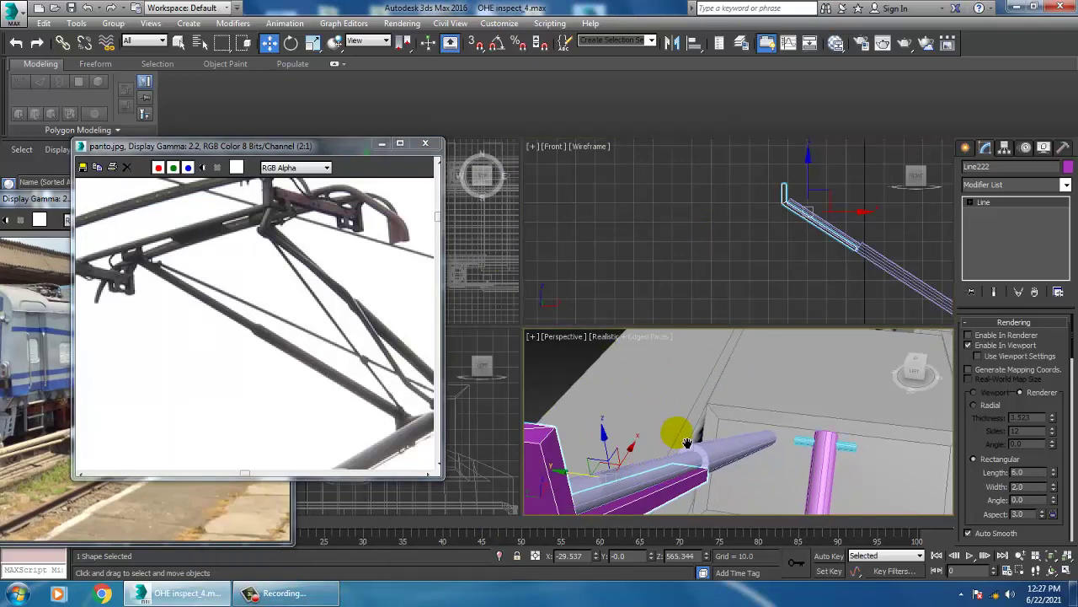
Shorten the bracket's rectangular section length to 3.0.
scroll(674, 433, "up", 3)
key("alt+w")
scroll(871, 301, "down", 3)
scroll(845, 309, "down", 3)
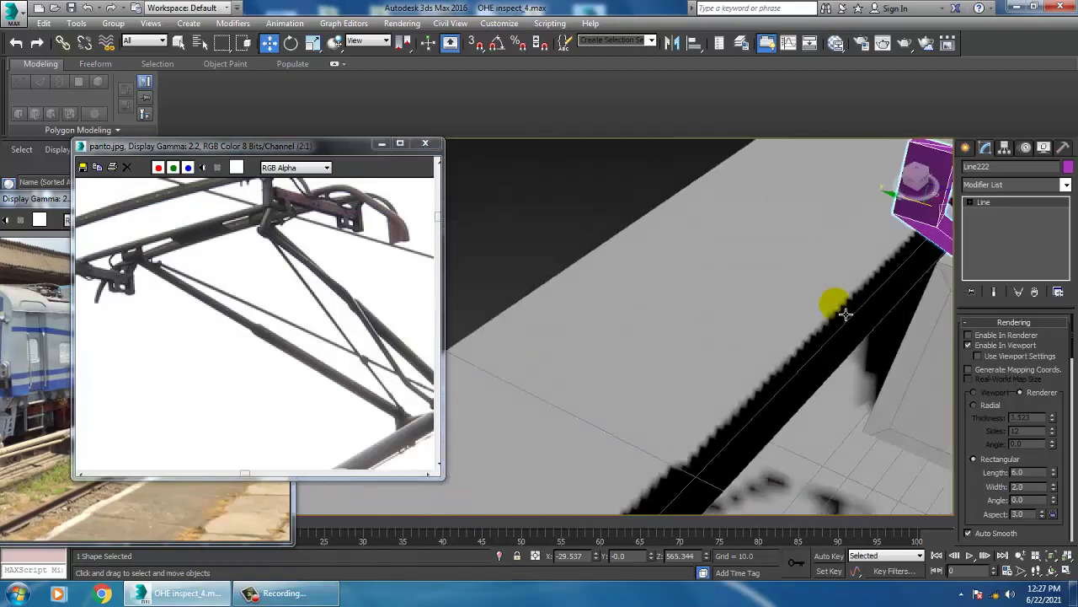
scroll(815, 325, "down", 3)
scroll(854, 334, "down", 2)
scroll(853, 334, "up", 2)
scroll(766, 320, "up", 3)
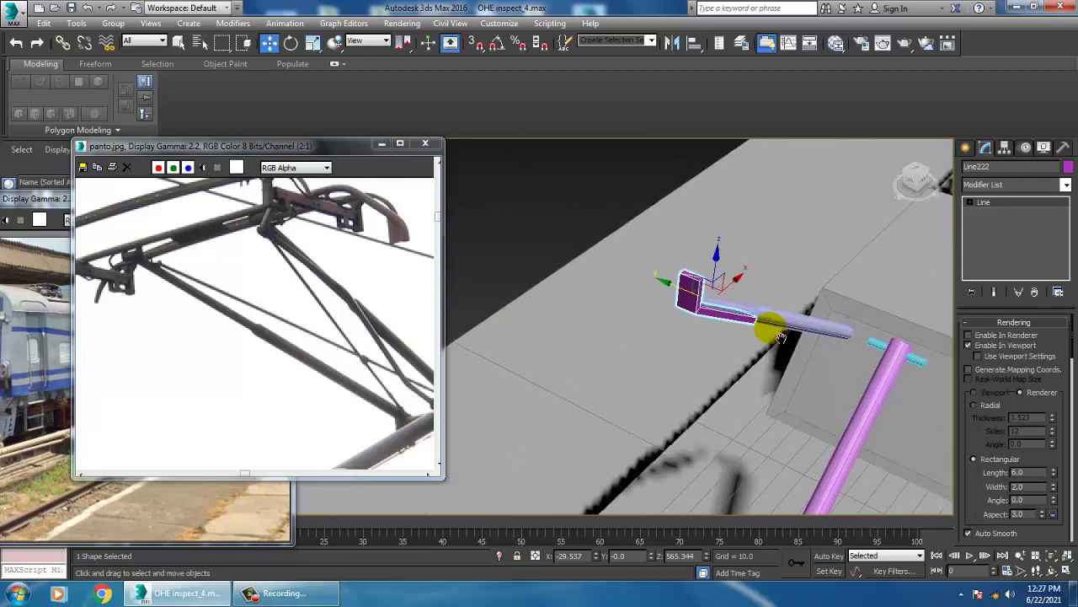
scroll(783, 332, "up", 3)
scroll(794, 347, "up", 3)
scroll(796, 337, "down", 3)
scroll(750, 316, "down", 3)
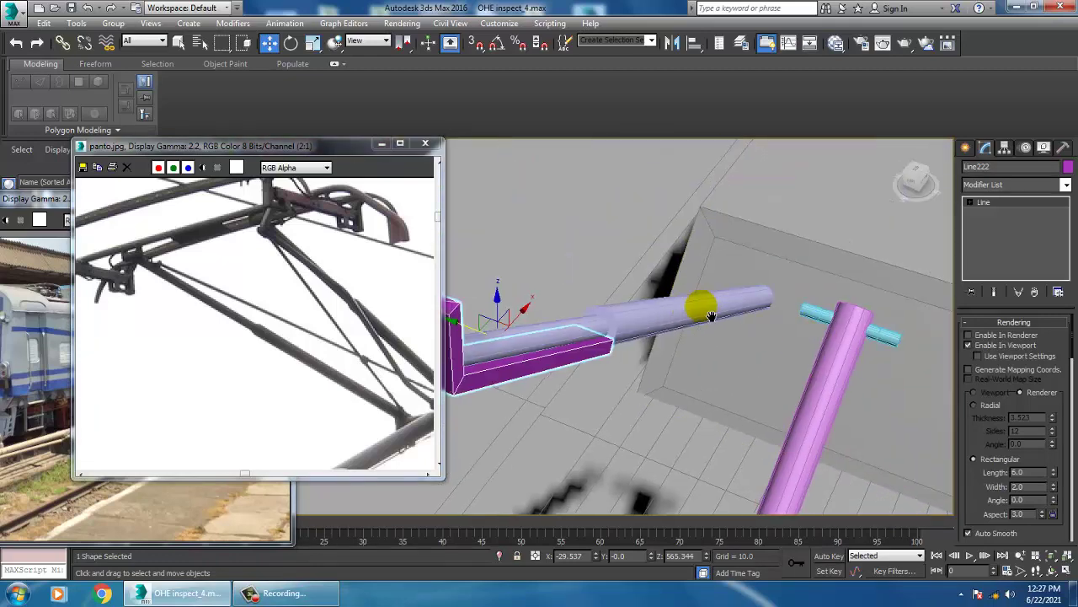
scroll(717, 300, "down", 1)
scroll(843, 379, "down", 2)
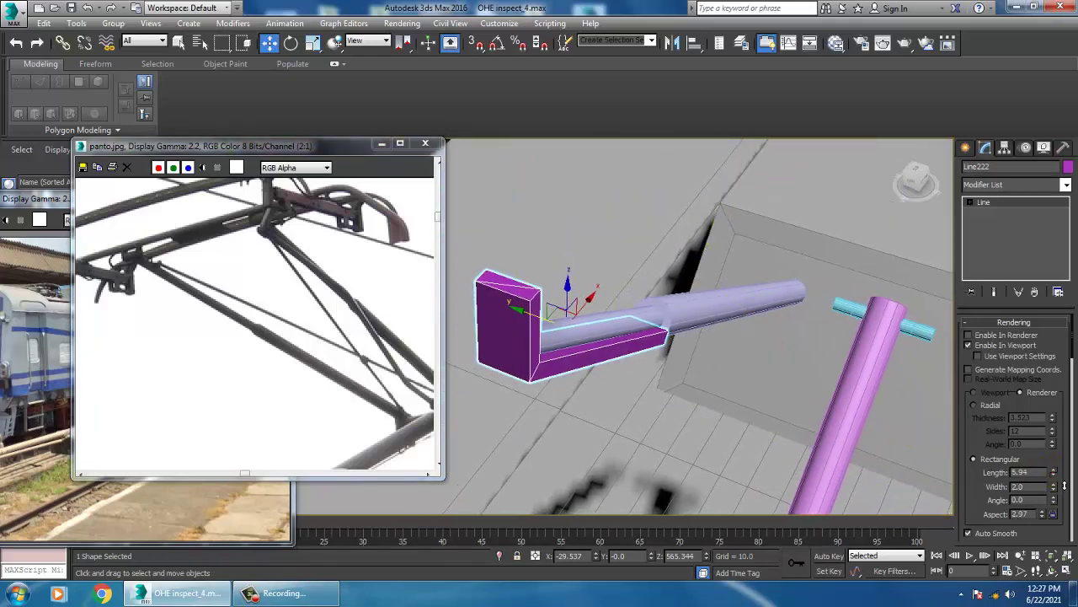
left_click_drag(1064, 486, 1064, 514)
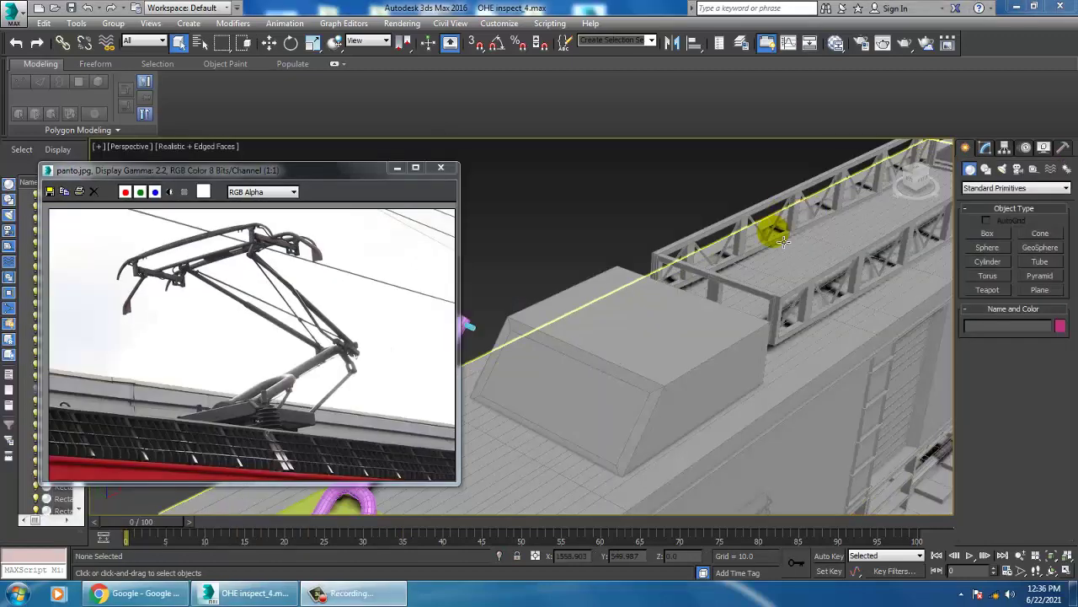
Reduce the Line222 bracket's rectangular section to length 1.41 and width 1.56.
mouse_move(714, 296)
middle_mouse_down()
mouse_move(640, 329)
mouse_move(615, 310)
mouse_move(650, 321)
mouse_move(760, 315)
middle_mouse_up()
scroll(640, 329, "up", 3)
left_click(600, 314)
left_click(986, 148)
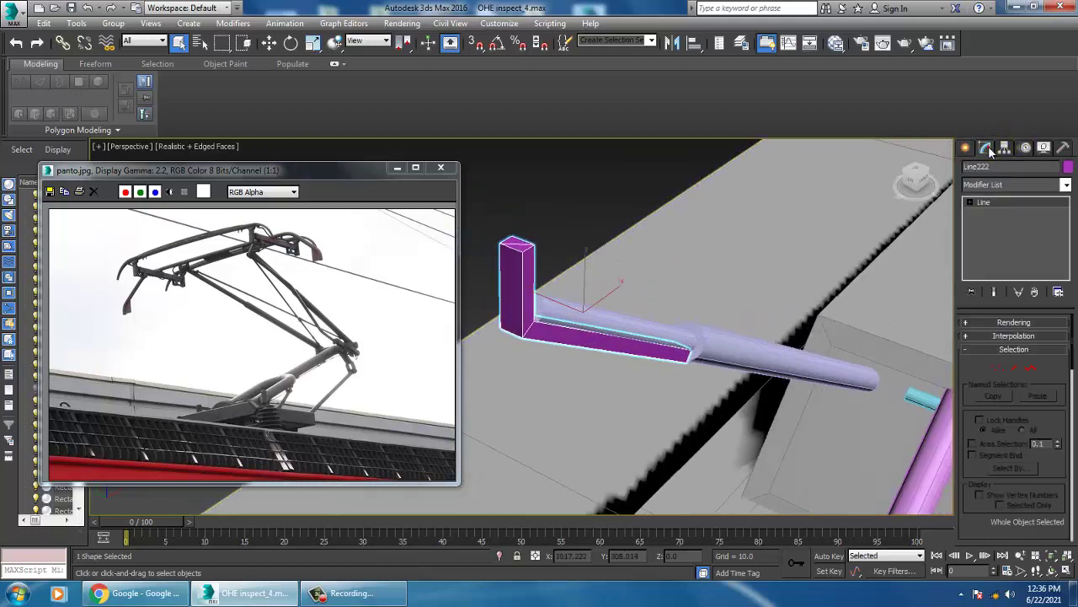
left_click(984, 322)
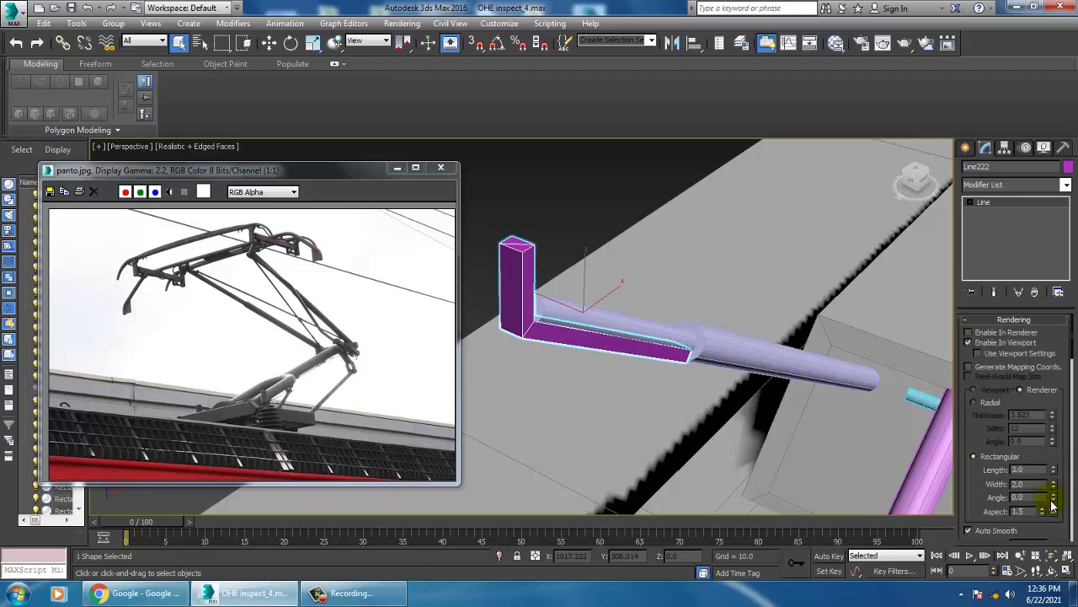
left_click_drag(1068, 486, 24, 518)
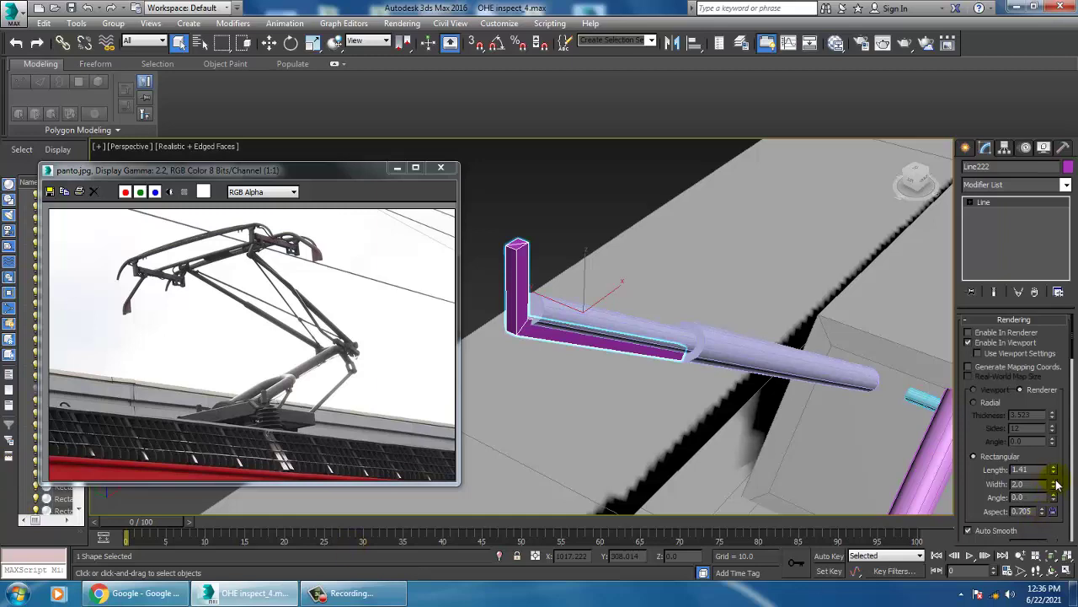
left_click_drag(1058, 484, 1053, 487)
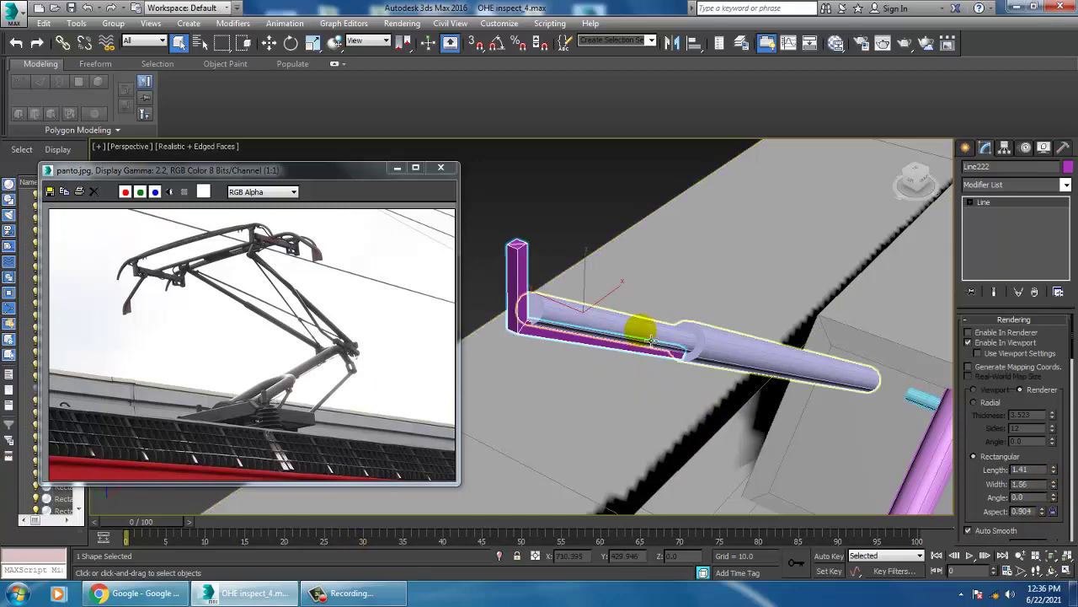
middle_click_drag(652, 340, 596, 392, "alt")
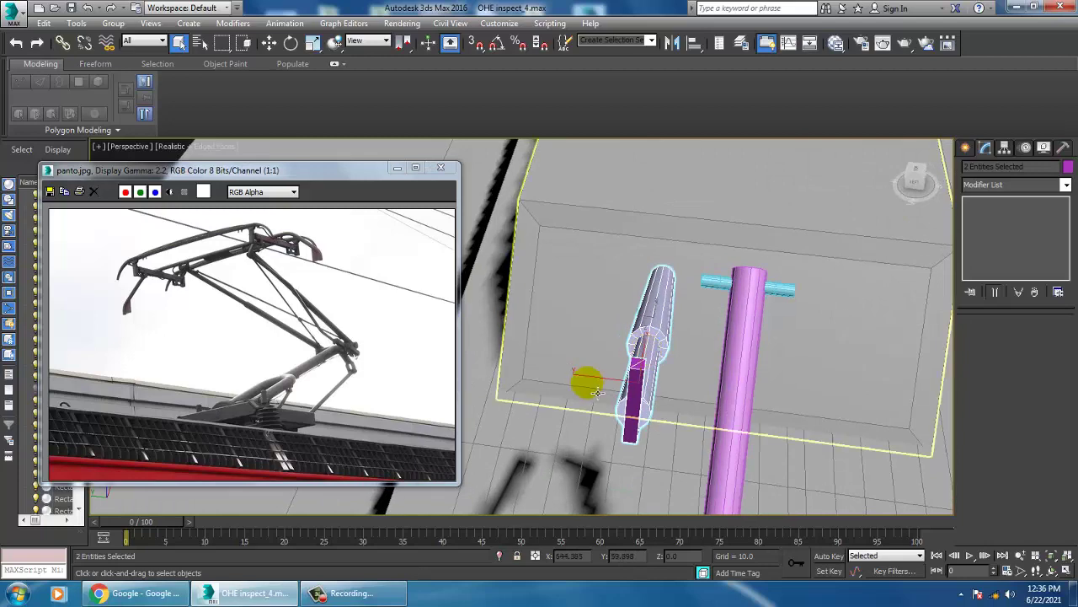
Nudge the tube and its bracket slightly down in the maximized Top view.
key("w")
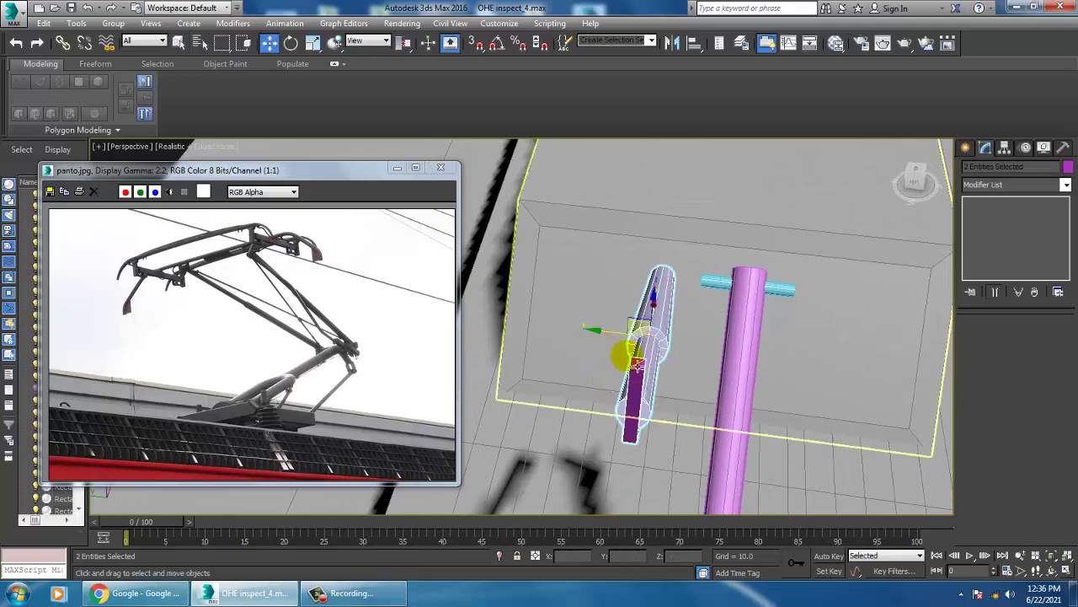
mouse_move(611, 352)
middle_mouse_down("alt")
mouse_move(716, 389)
mouse_move(590, 333)
middle_mouse_up("alt")
key("alt+w")
middle_click(509, 312)
key("alt+w")
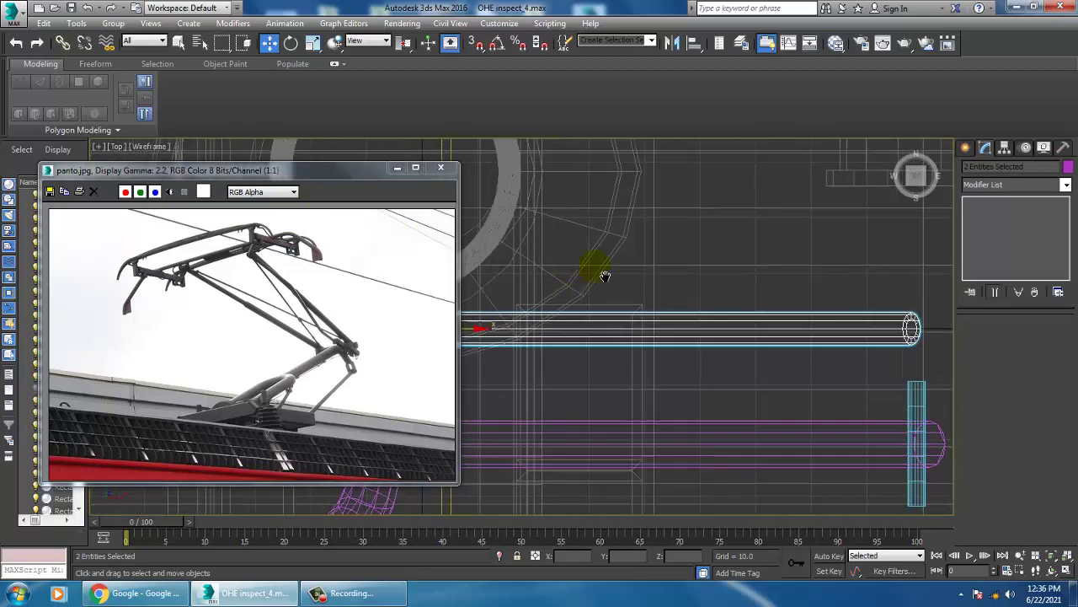
scroll(753, 306, "up", 3)
scroll(676, 267, "down", 4)
left_click_drag(691, 250, 692, 265)
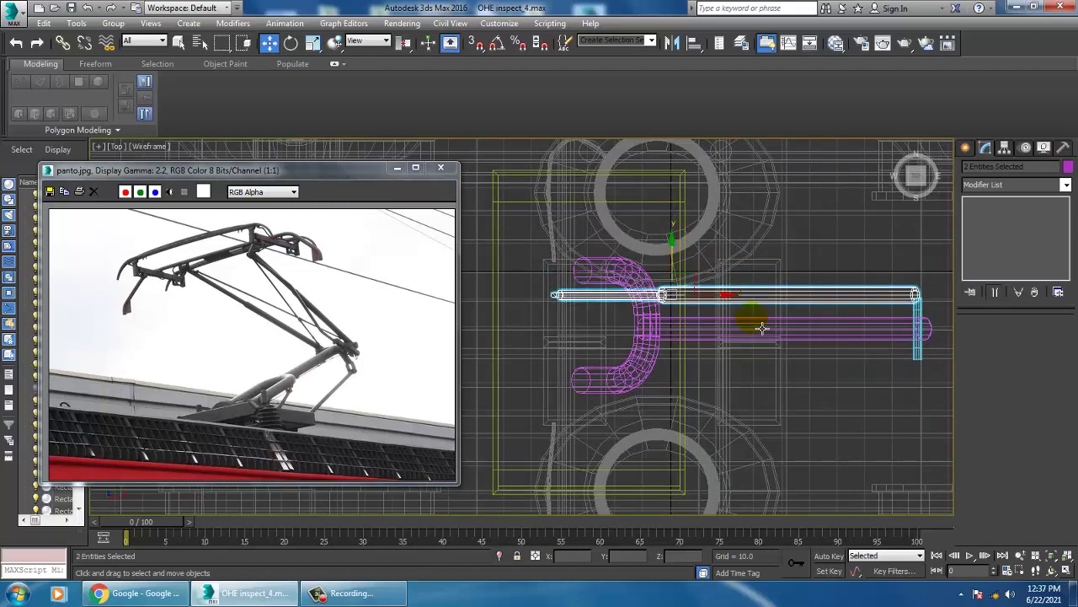
Group the selected tube and bracket together.
middle_click_drag(891, 310, 904, 312)
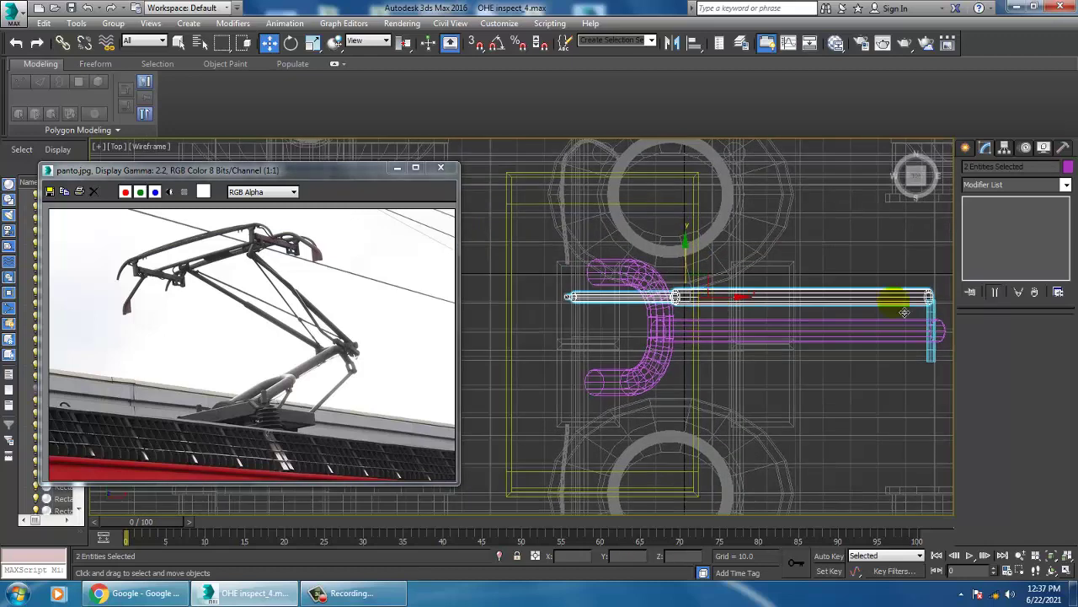
left_click(113, 23)
left_click(132, 38)
Keep the name Group001 and move the group's pivot to the bar's end with Affect Pivot Only.
left_click(545, 321)
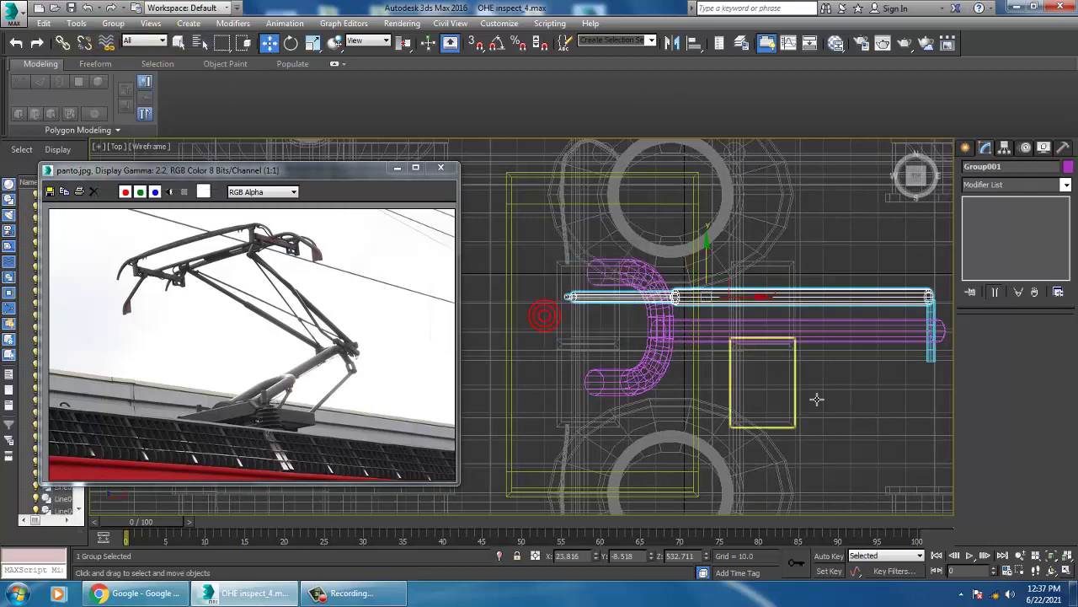
scroll(818, 397, "down", 2)
left_click(1005, 148)
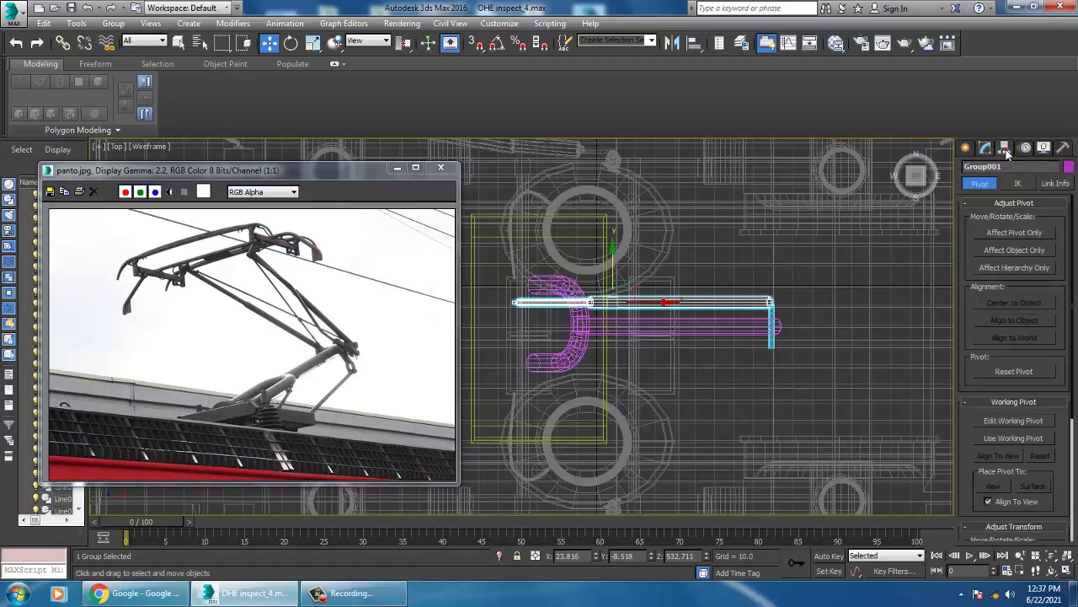
left_click(1018, 234)
left_click_drag(707, 311, 837, 330)
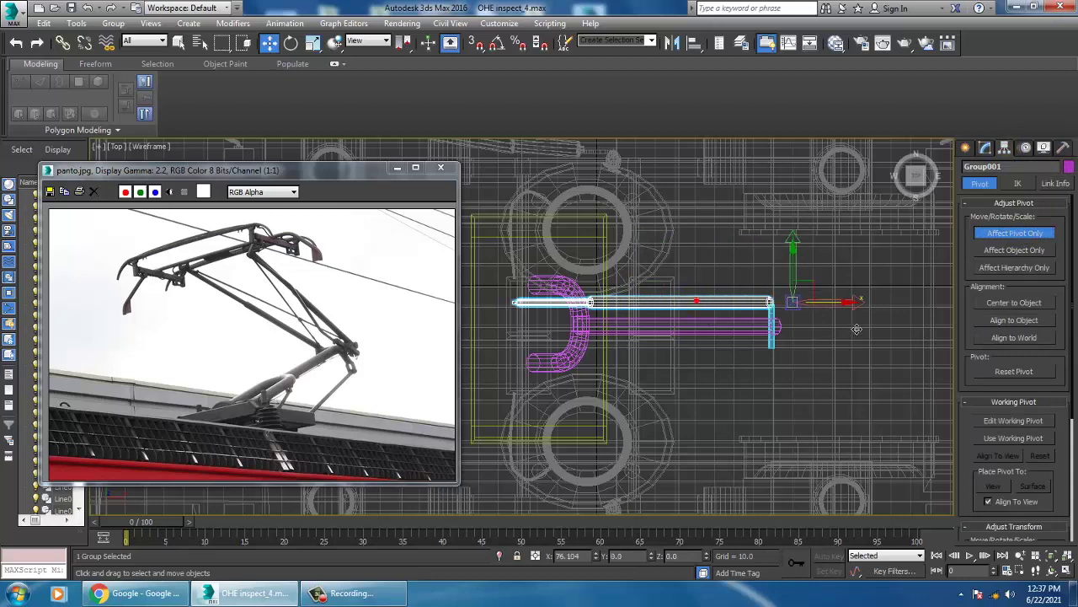
key("f")
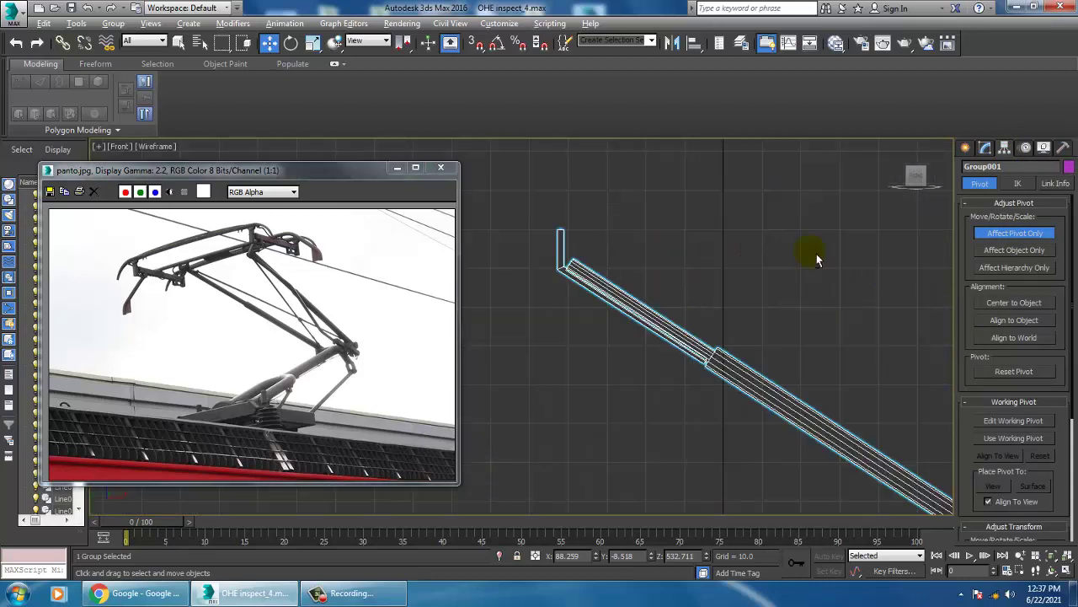
scroll(787, 289, "down", 3)
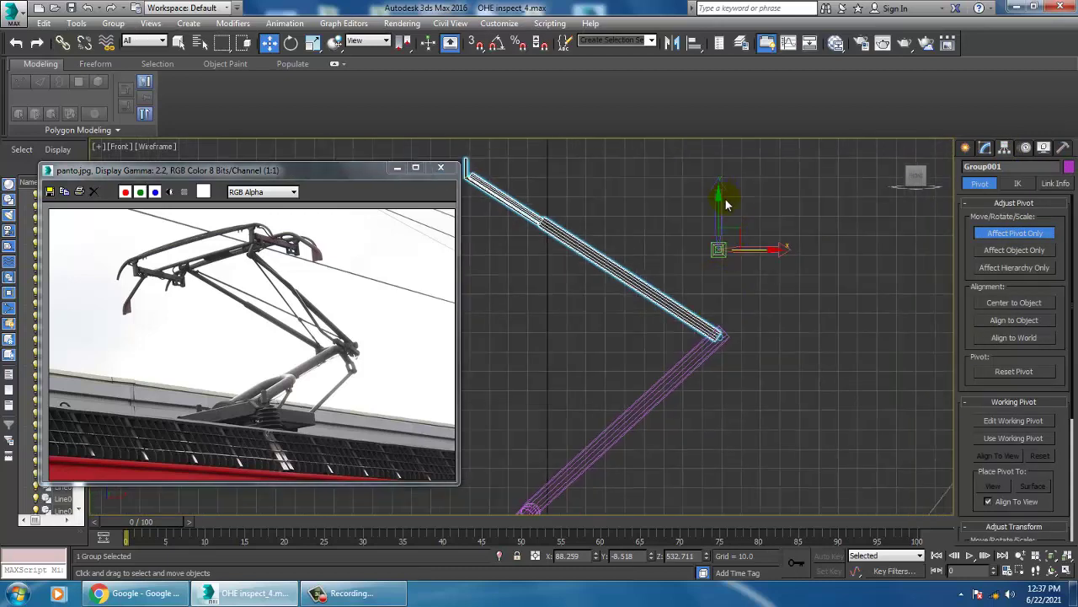
left_click_drag(727, 204, 748, 291)
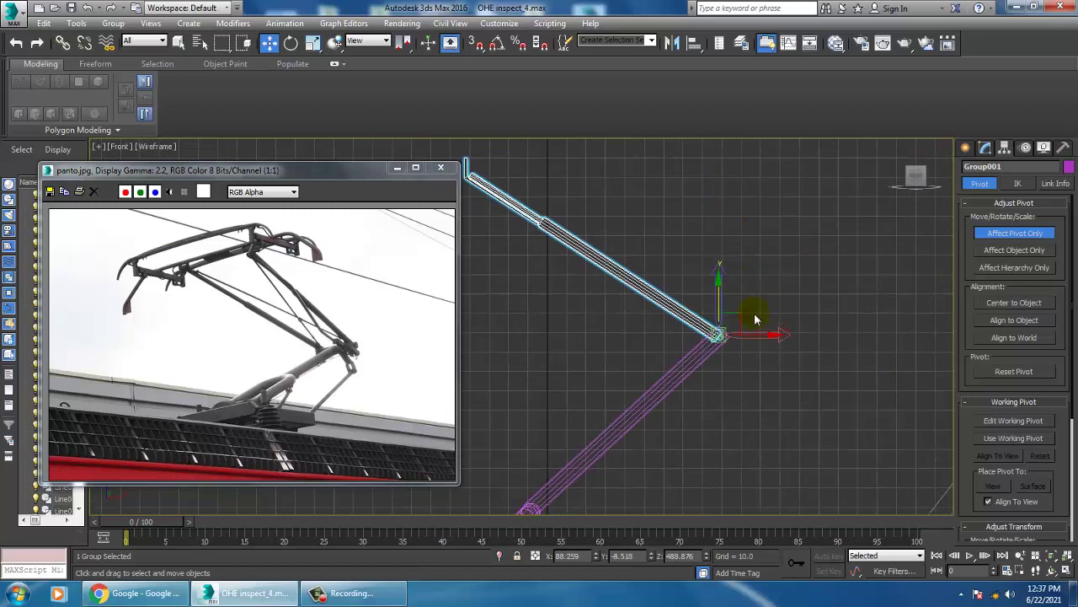
key("alt+w")
left_click(1030, 233)
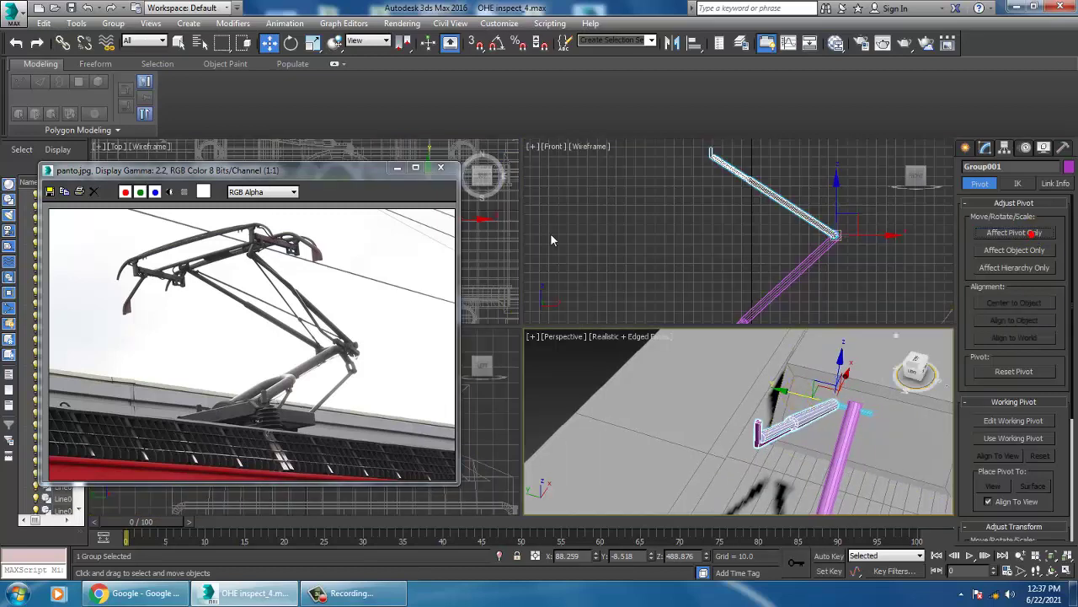
Rotate Group001 clockwise about its pivot in the Top view and shift it along Y to meet the post.
right_click(487, 301)
key("alt+w")
key("e")
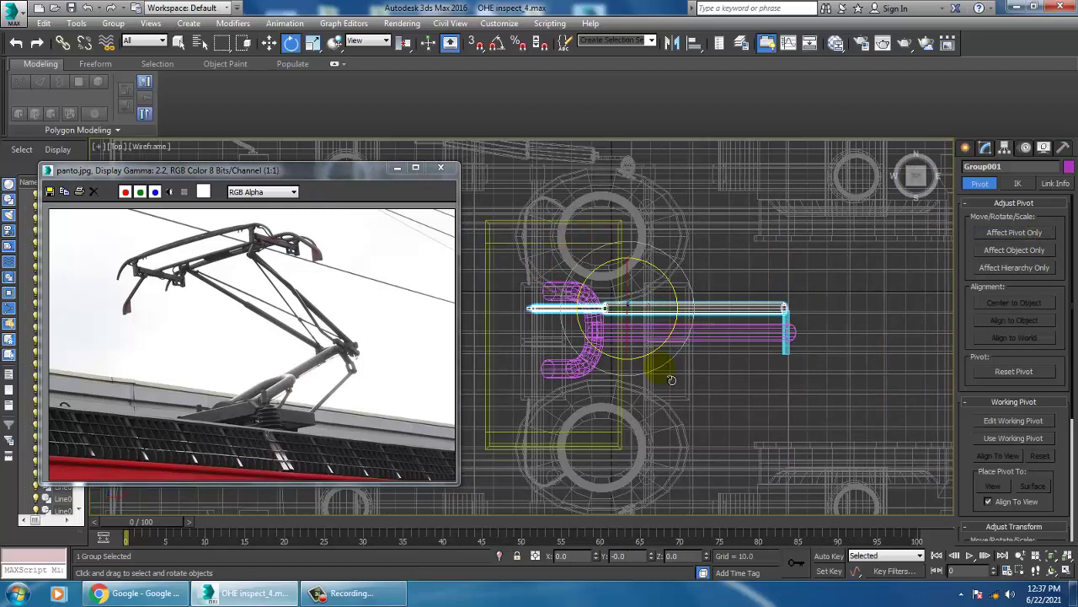
left_click_drag(672, 380, 650, 368)
key("w")
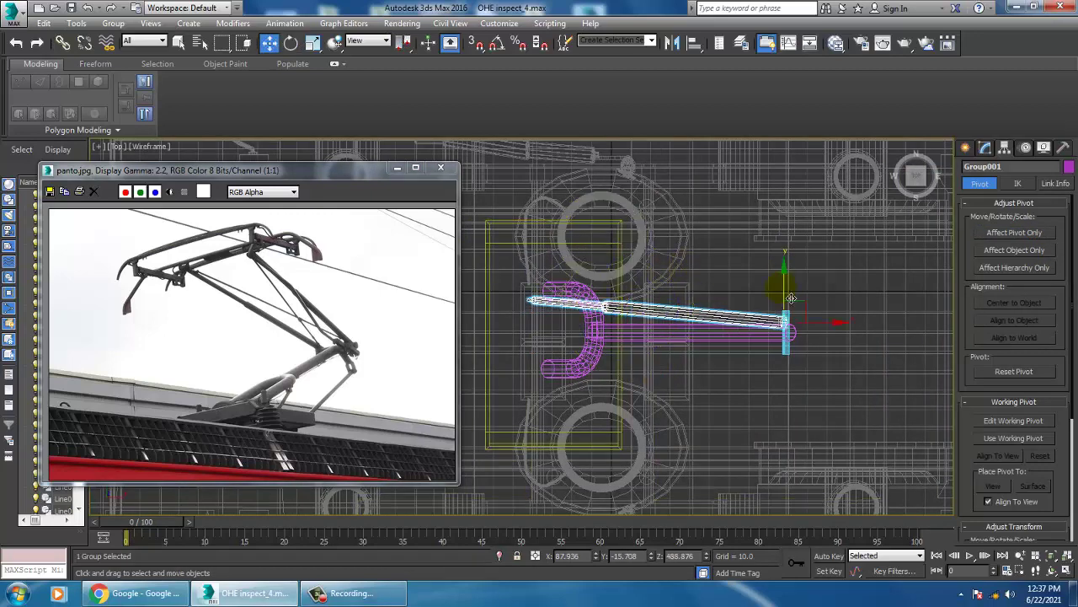
left_click_drag(792, 298, 831, 323)
key("e")
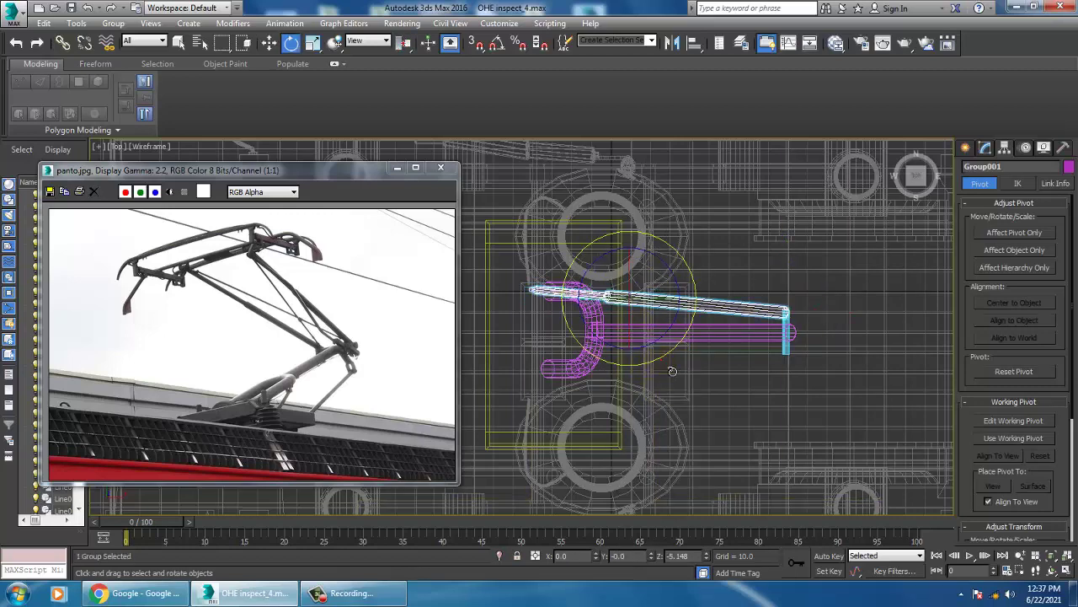
left_click_drag(645, 369, 630, 267)
key("w")
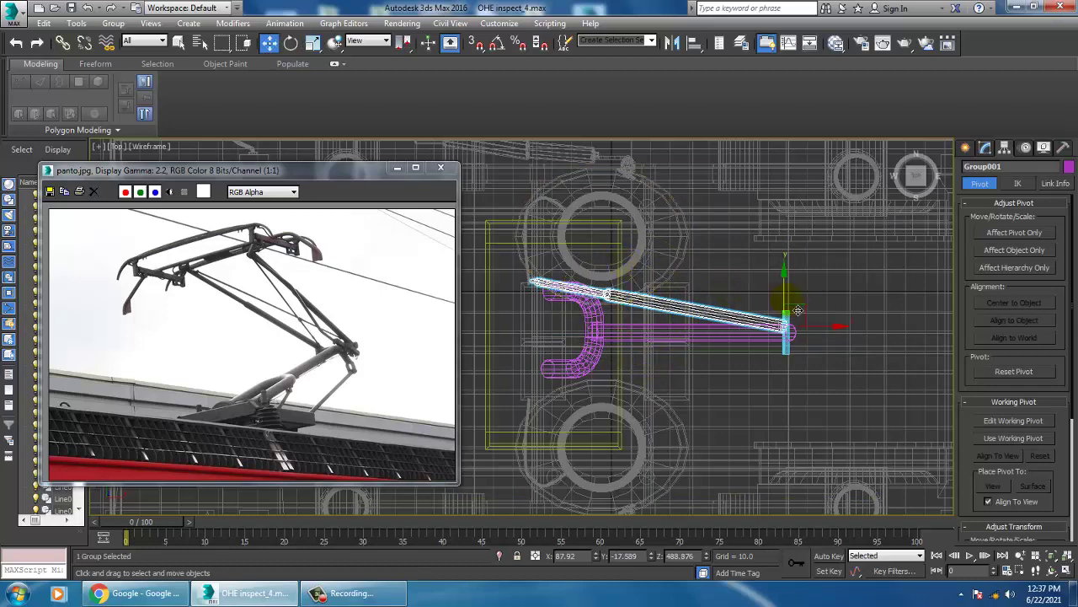
left_click_drag(792, 297, 792, 281)
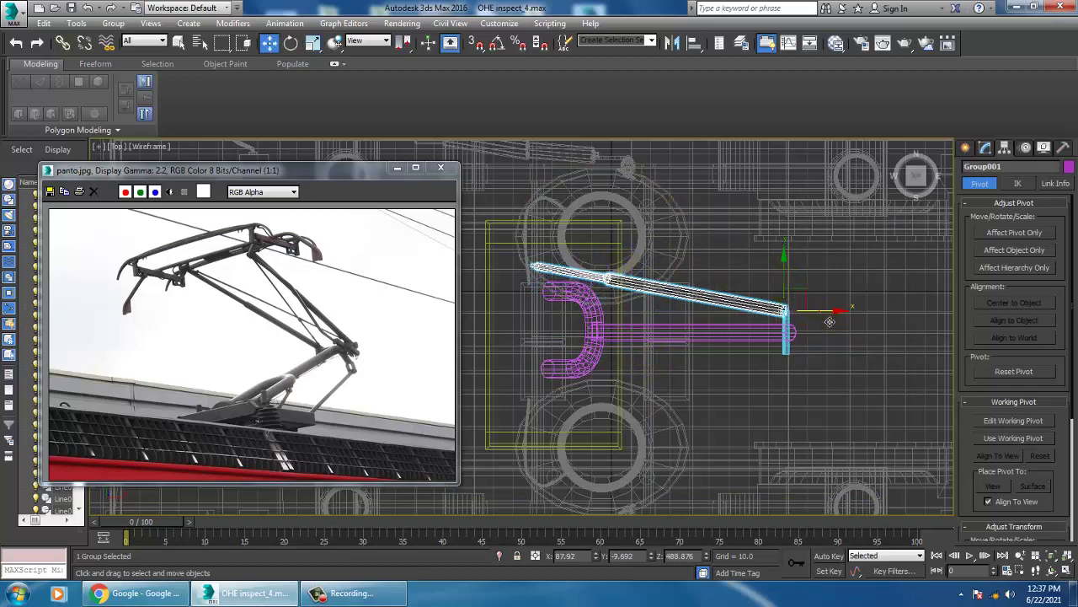
left_click(786, 333)
key("alt+w")
key("alt+w")
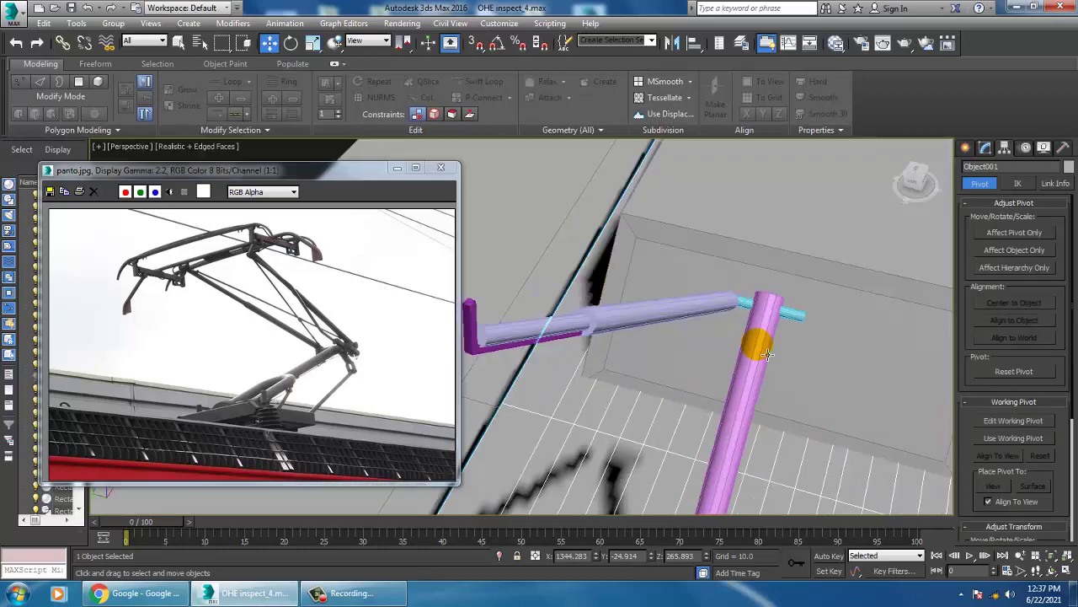
Select Group001 at the joint and ungroup it, freeing the arm tube Line221.
mouse_move(765, 354)
middle_mouse_down("alt")
mouse_move(694, 344)
mouse_move(818, 365)
mouse_move(766, 366)
mouse_move(638, 313)
mouse_move(722, 354)
mouse_move(679, 360)
mouse_move(643, 251)
mouse_move(645, 385)
mouse_move(660, 321)
mouse_move(711, 335)
mouse_move(608, 308)
mouse_move(590, 324)
middle_mouse_up("alt")
left_click(640, 315)
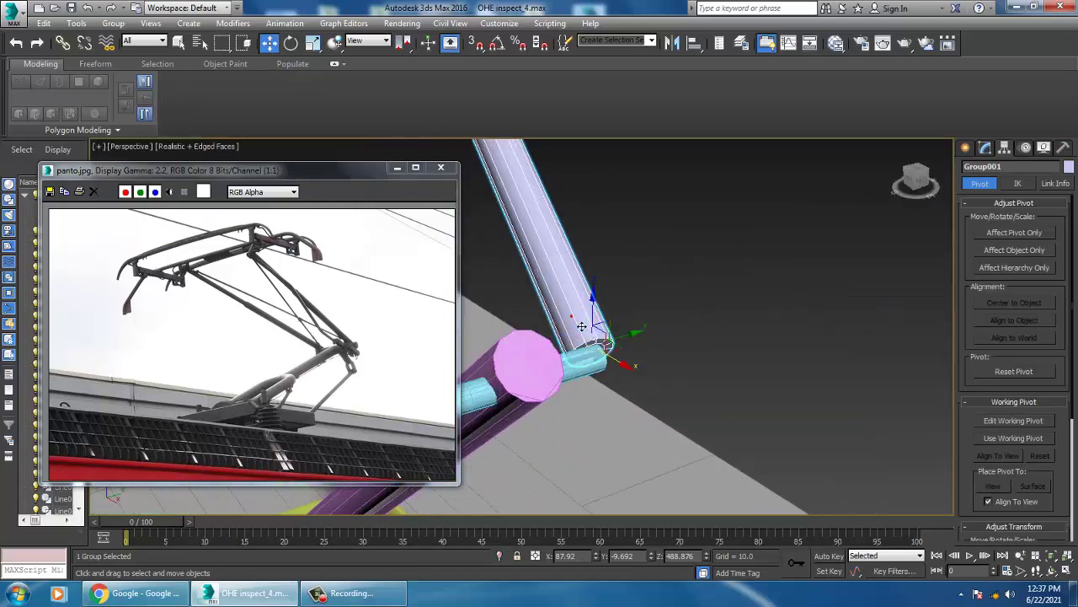
left_click(609, 358)
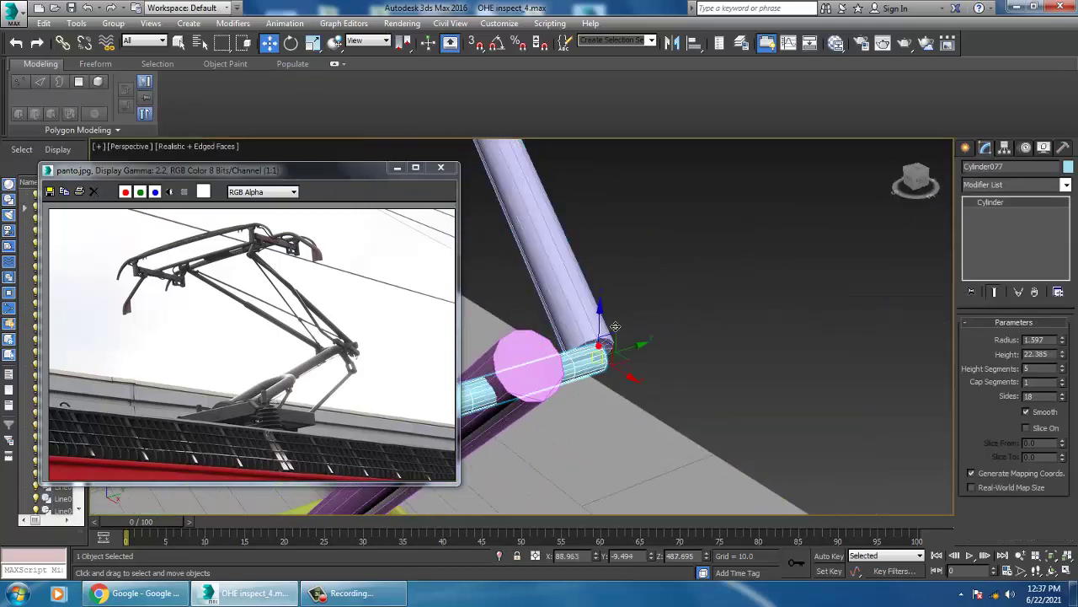
left_click(584, 325)
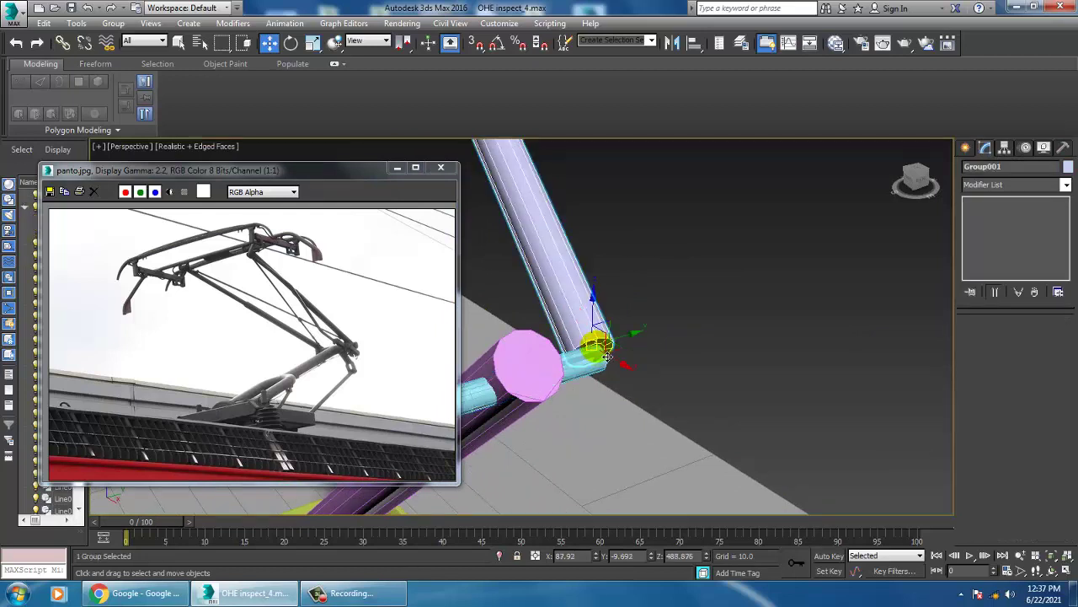
right_click(578, 293)
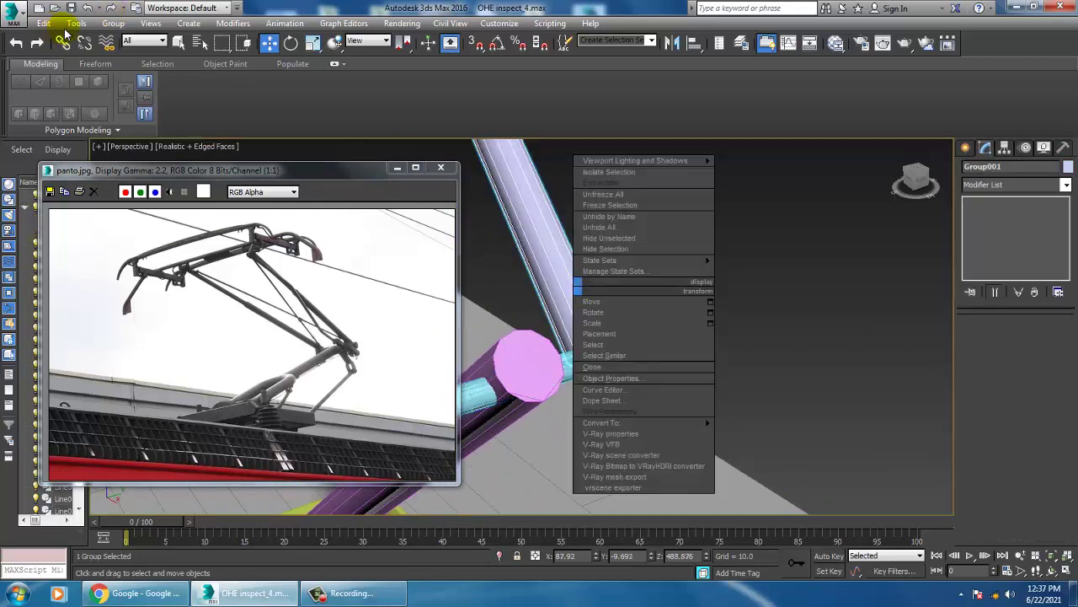
left_click(118, 31)
left_click(113, 25)
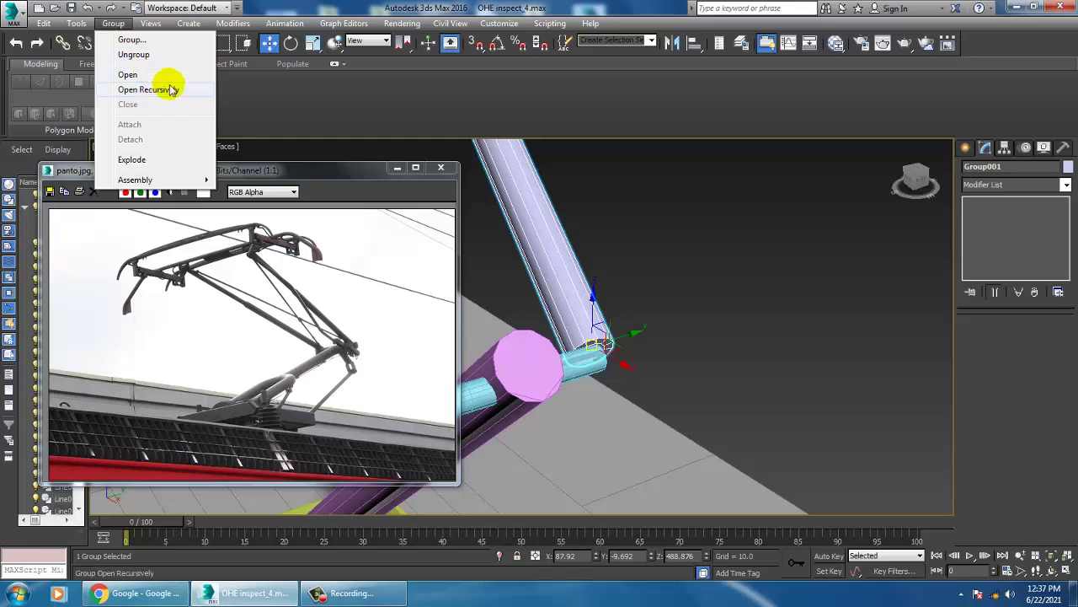
left_click(135, 54)
left_click(570, 284)
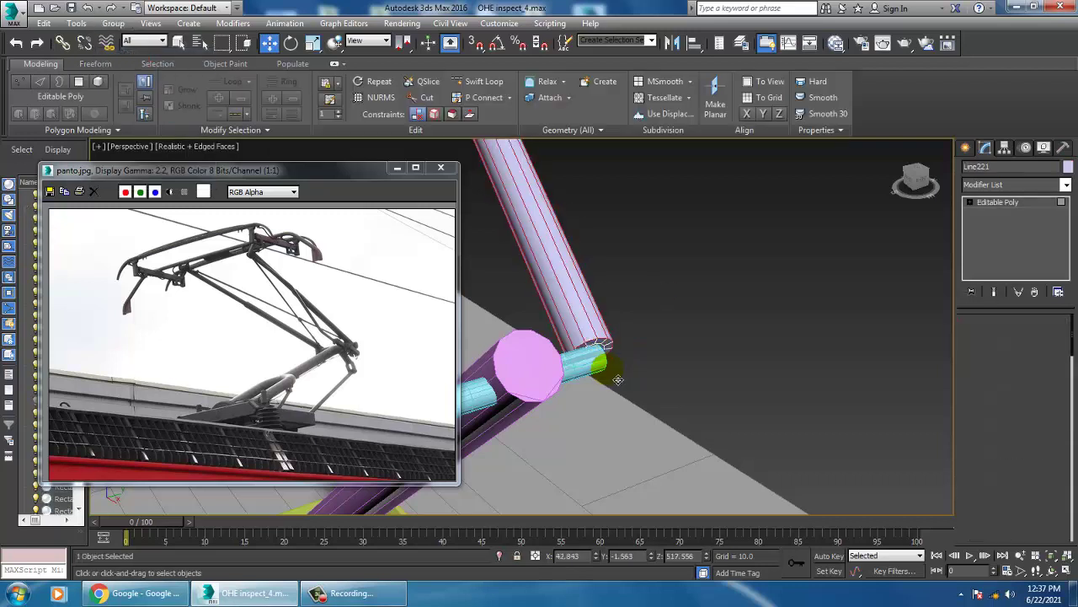
Extrude Line221's end cap polygon by 3.746 to lengthen the tube's lower end.
key("4")
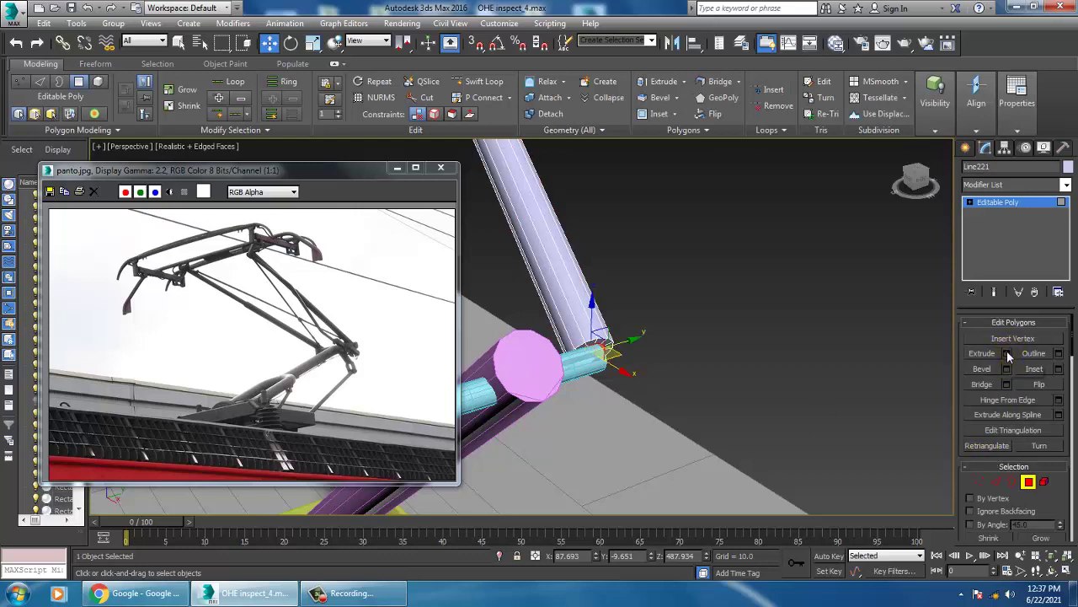
left_click(1007, 353)
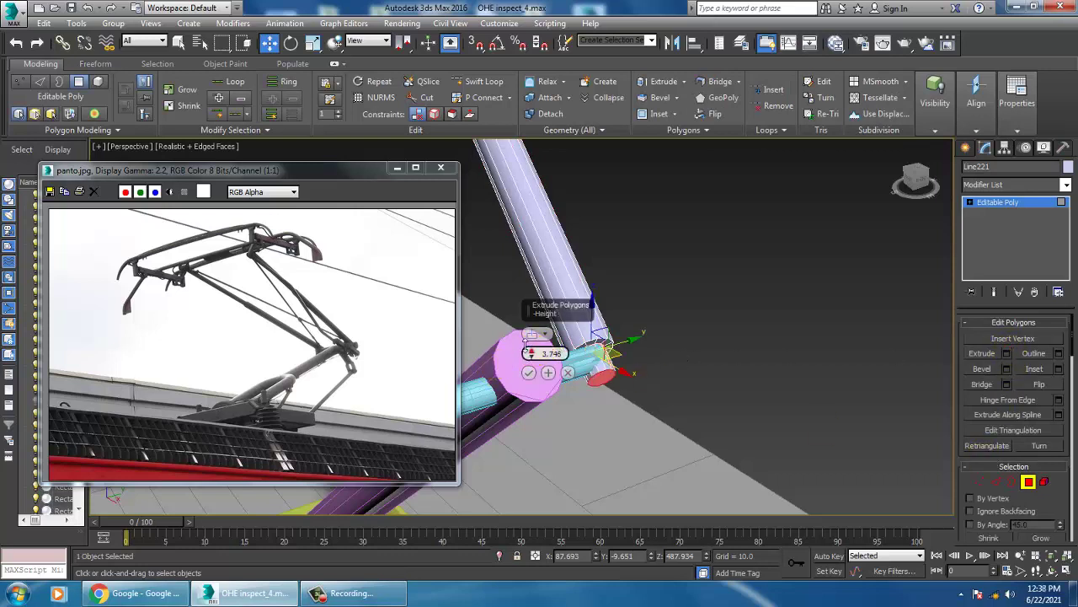
left_click(528, 372)
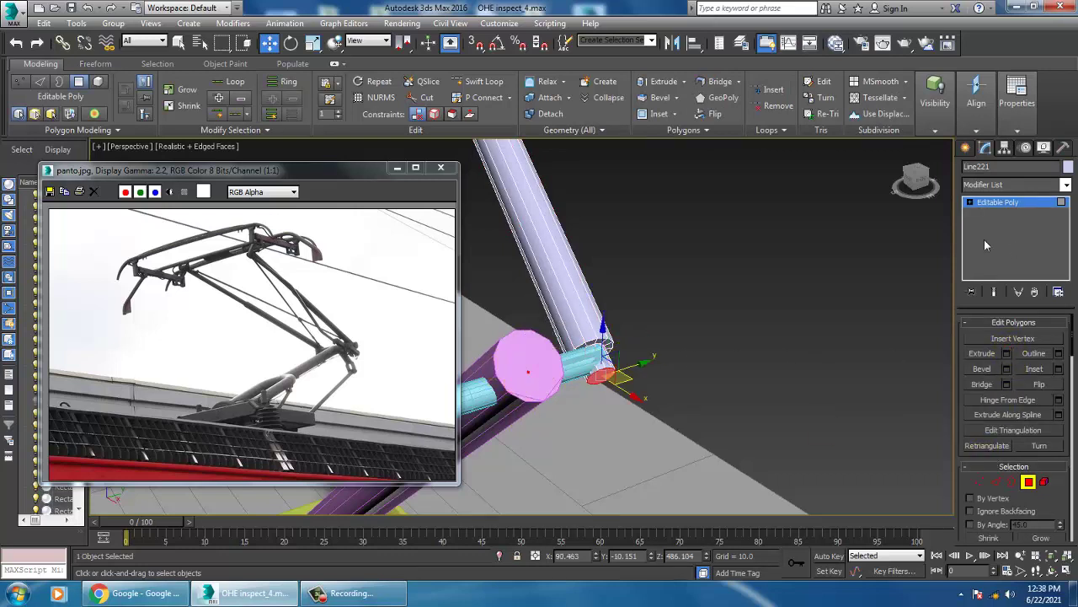
left_click(1002, 207)
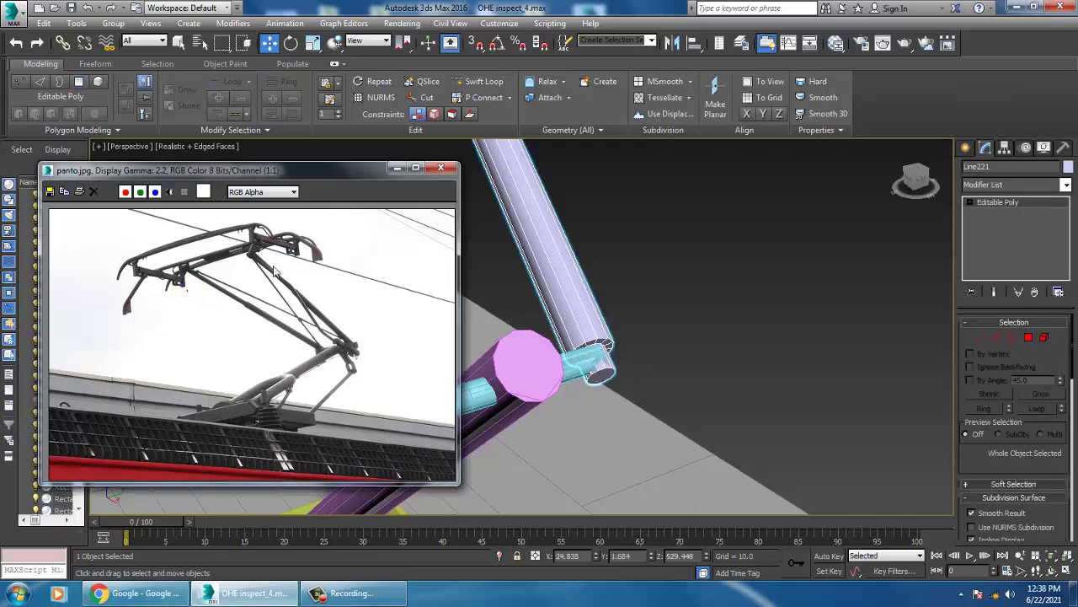
scroll(296, 257, "up", 1)
left_click_drag(312, 314, 325, 289)
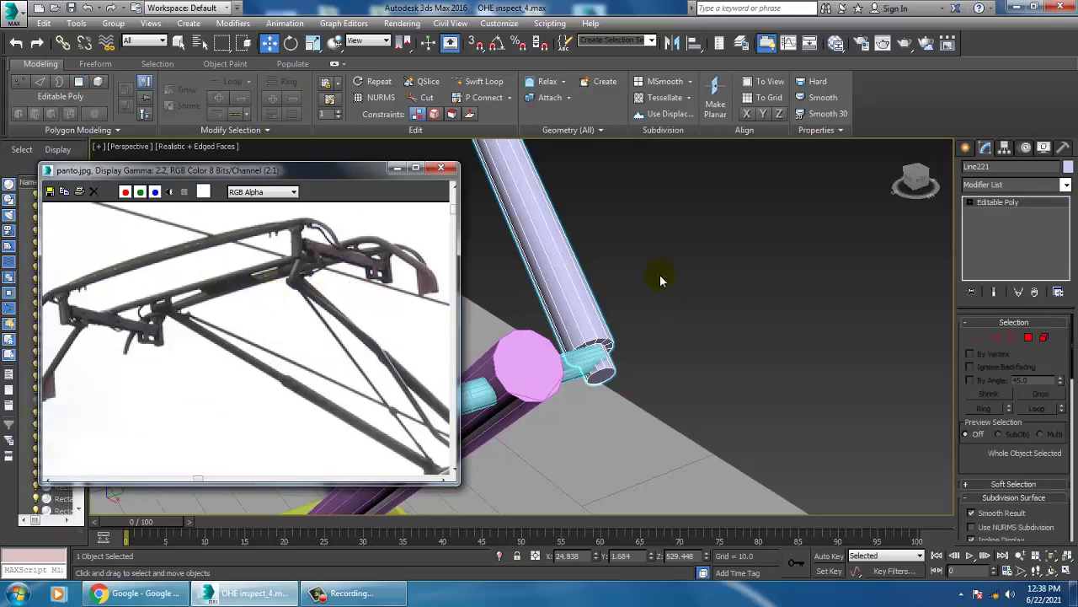
mouse_move(659, 278)
middle_mouse_down("alt")
mouse_move(655, 320)
mouse_move(588, 254)
mouse_move(668, 314)
mouse_move(645, 310)
middle_mouse_up("alt")
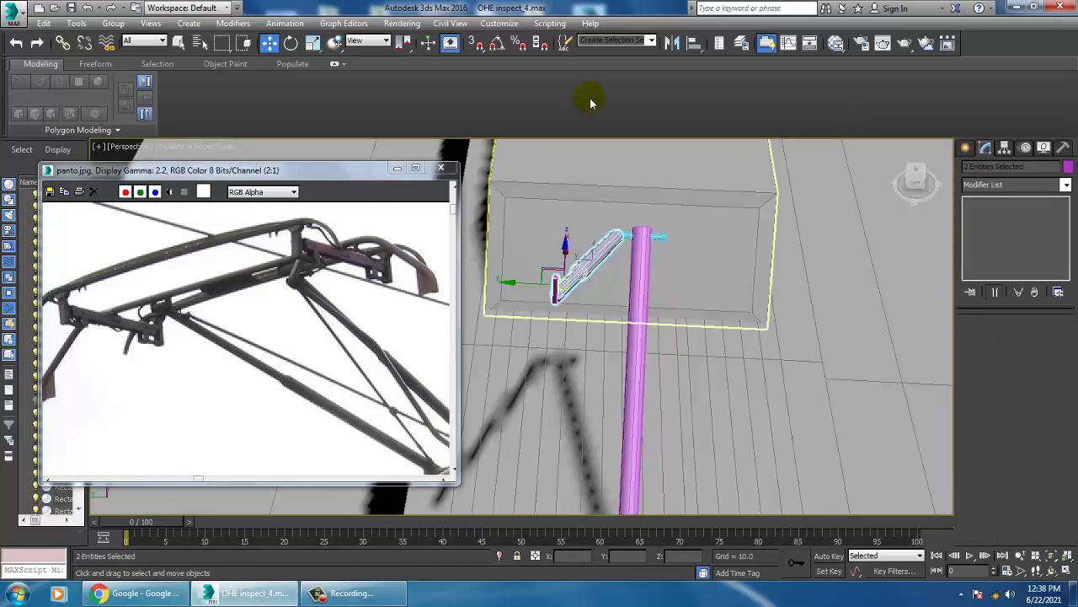
Mirror a copy of the tilted pole across the Y axis and move it into place.
left_click(672, 43)
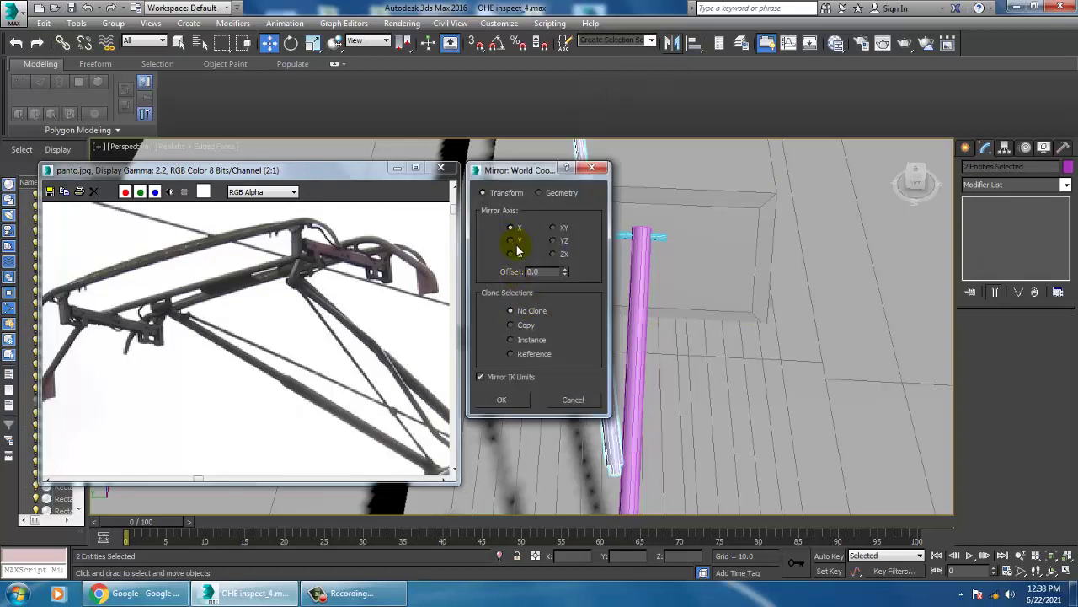
left_click(517, 242)
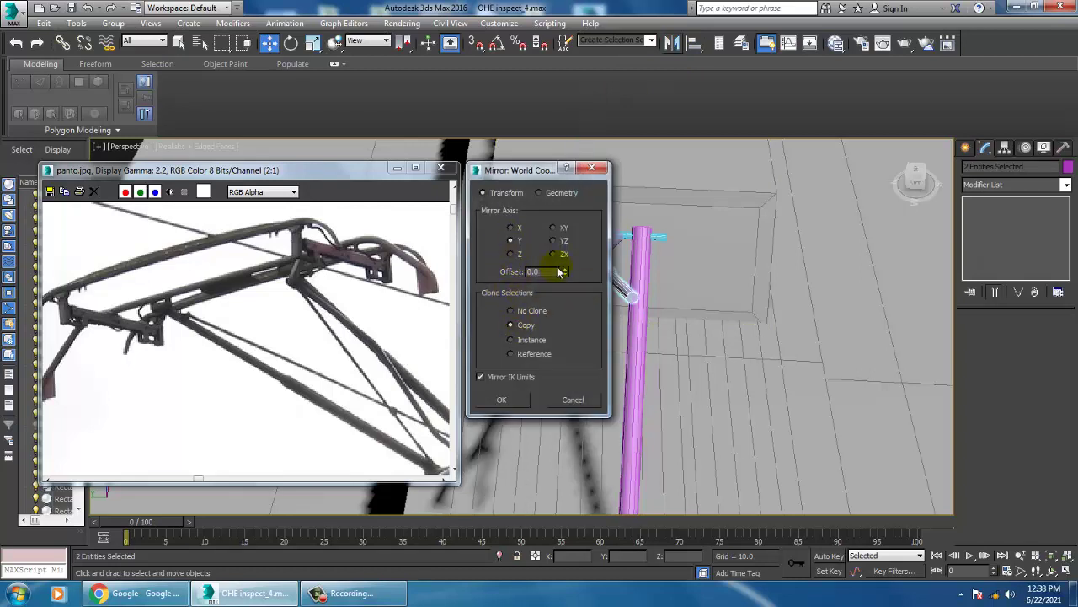
left_click(501, 403)
mouse_move(516, 286)
left_mouse_down()
mouse_move(629, 307)
mouse_move(669, 289)
mouse_move(782, 359)
left_mouse_up()
middle_click_drag(782, 359, 731, 173, "alt")
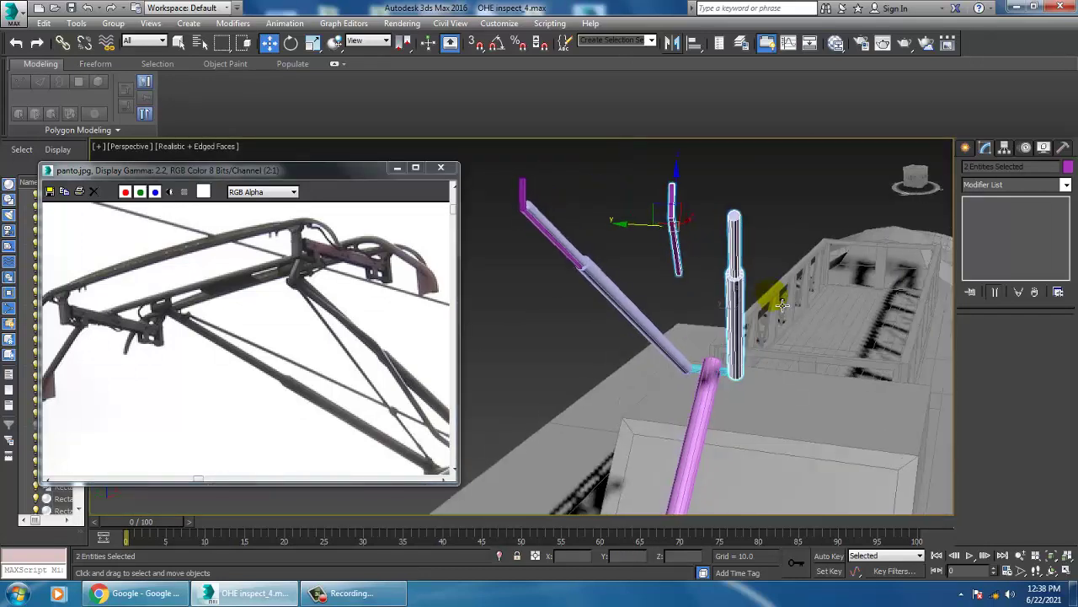
Move the small rod Line223 onto the right pole to complete the V.
left_click(676, 232)
middle_click_drag(677, 232, 662, 238, "alt")
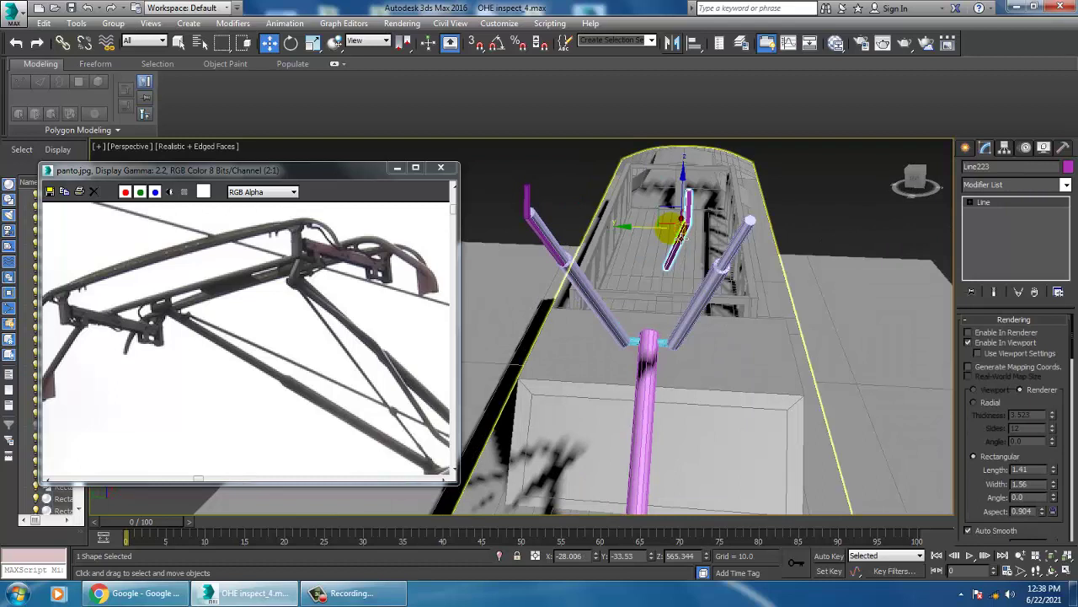
left_click_drag(662, 238, 724, 246)
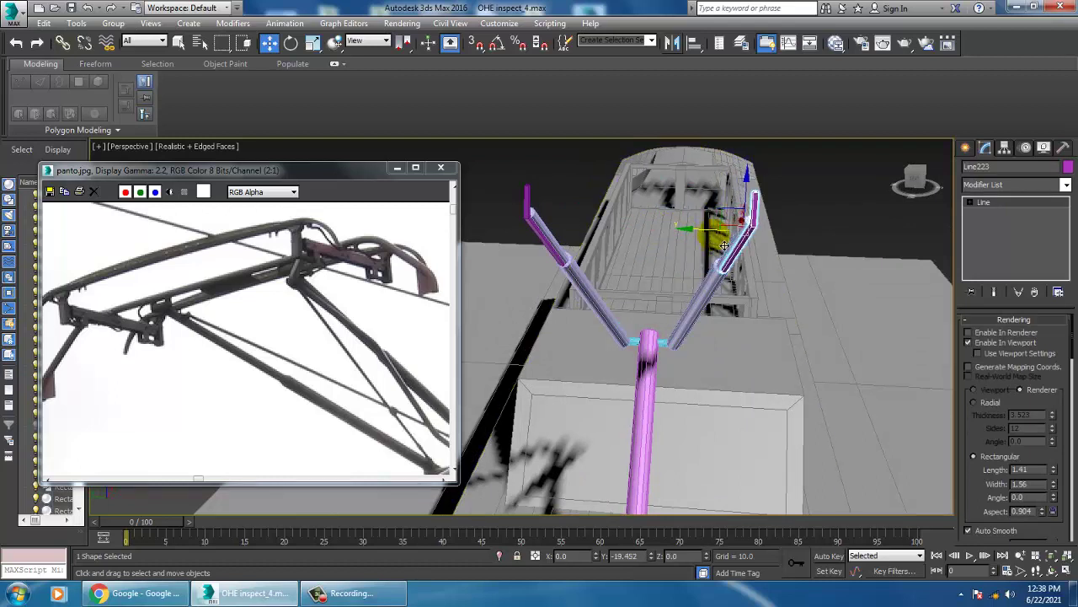
mouse_move(724, 246)
middle_mouse_down("alt")
mouse_move(756, 344)
mouse_move(782, 359)
mouse_move(741, 344)
mouse_move(761, 289)
mouse_move(707, 311)
mouse_move(654, 285)
mouse_move(691, 273)
mouse_move(698, 282)
mouse_move(662, 288)
middle_mouse_up("alt")
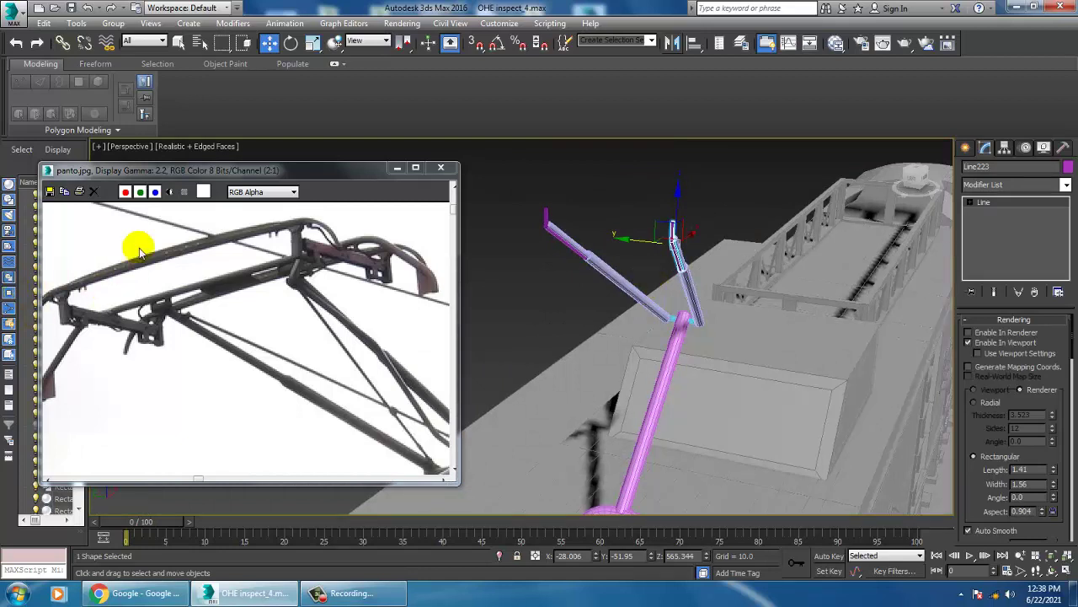
middle_click_drag(188, 284, 132, 318)
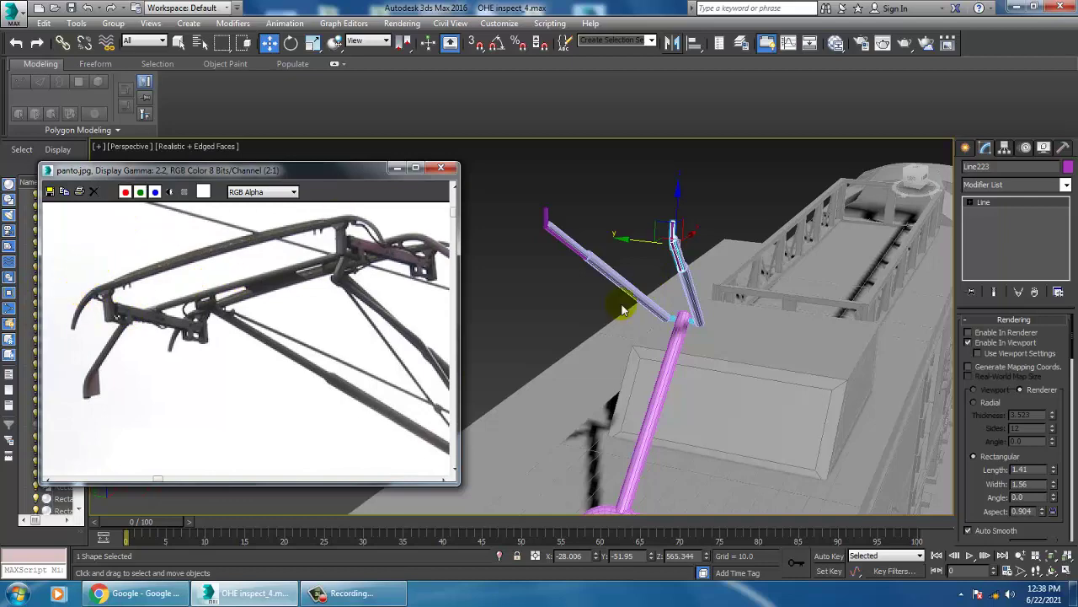
key("alt+w")
Draw a four-point bent bow line above the V arms in the maximized Left view.
middle_click(477, 429)
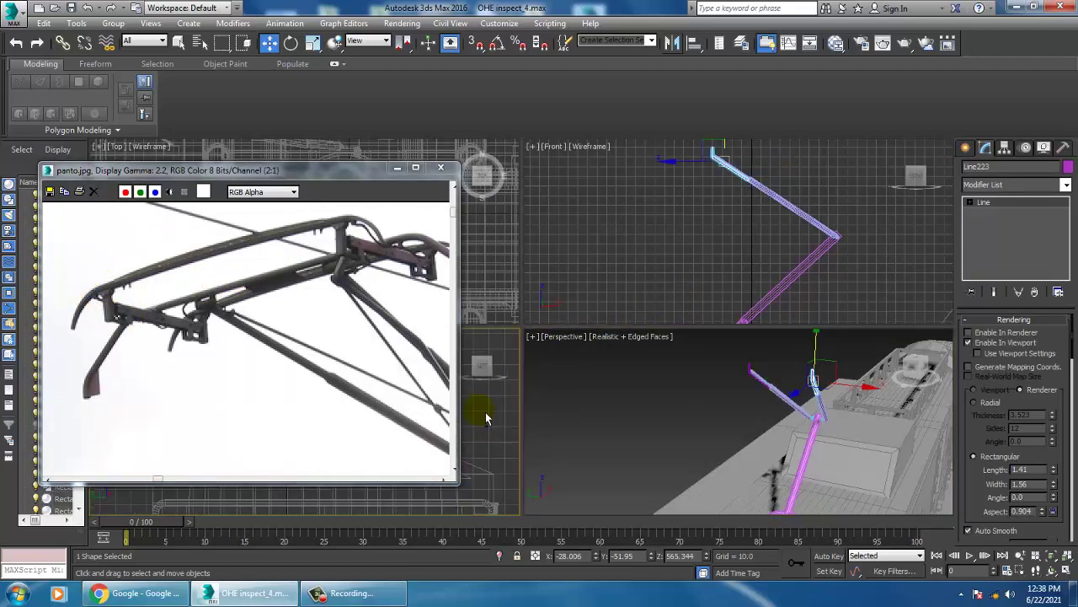
key("alt+w")
scroll(685, 313, "down", 3)
mouse_move(694, 313)
middle_mouse_down()
mouse_move(726, 308)
mouse_move(708, 270)
middle_mouse_up()
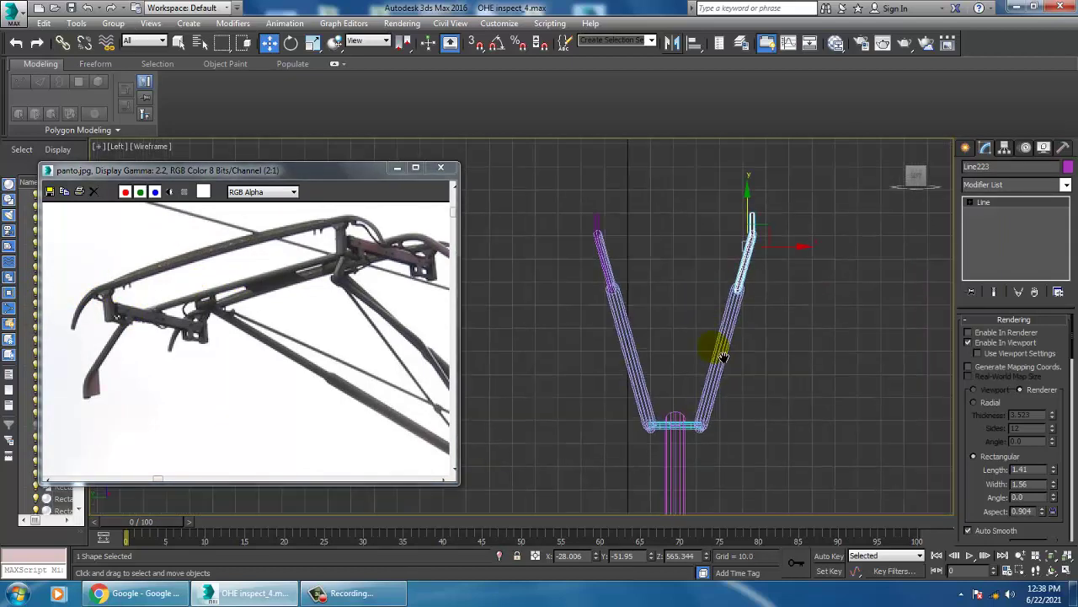
left_click(966, 148)
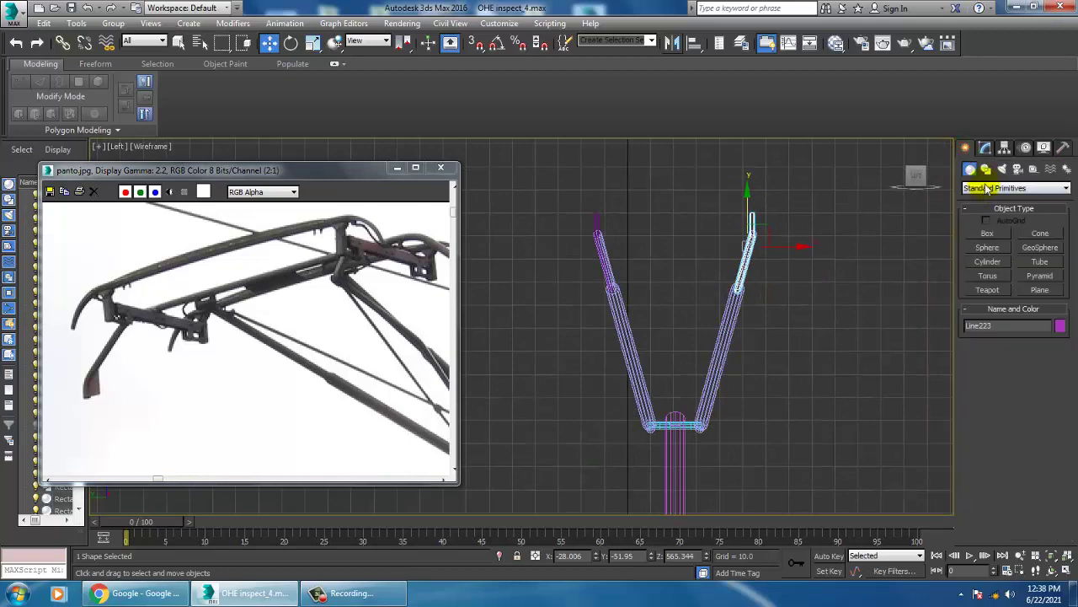
left_click(986, 169)
left_click(988, 244)
scroll(663, 301, "up", 2)
scroll(685, 336, "up", 2)
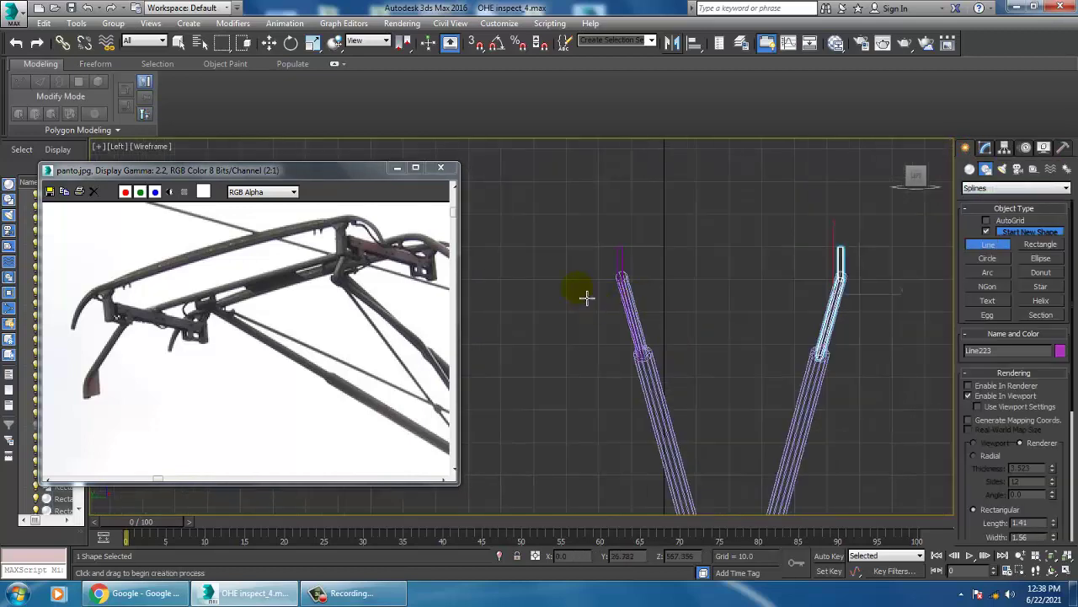
left_click(551, 265)
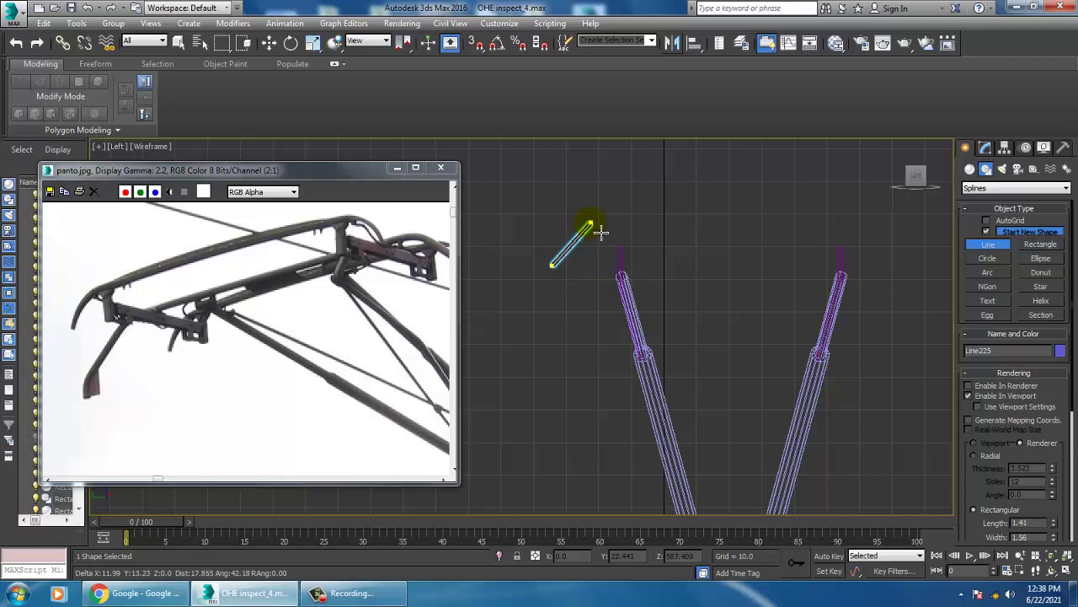
left_click(597, 225)
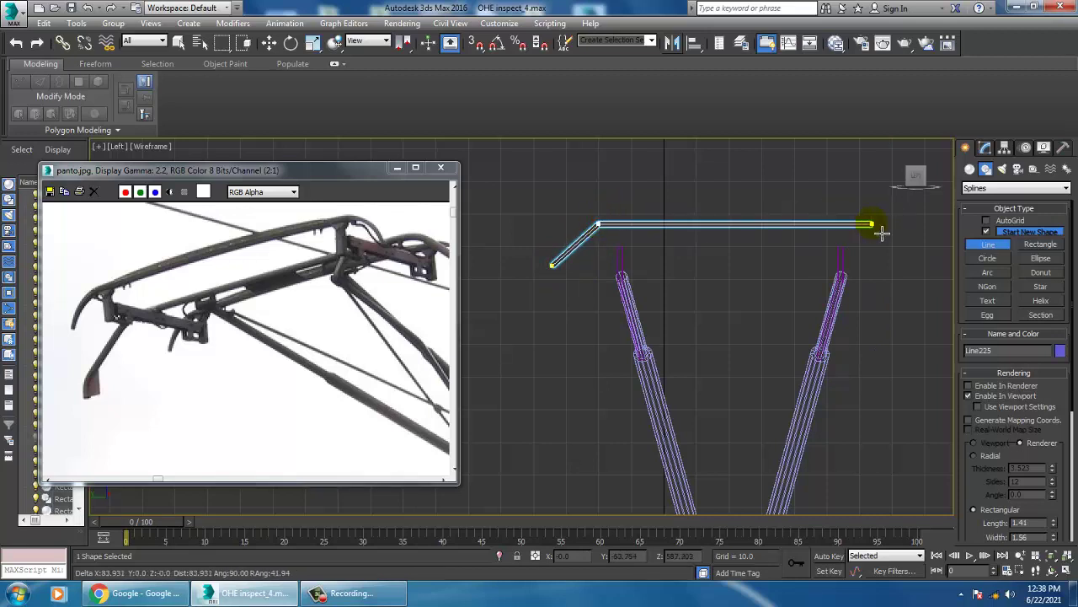
left_click(862, 224)
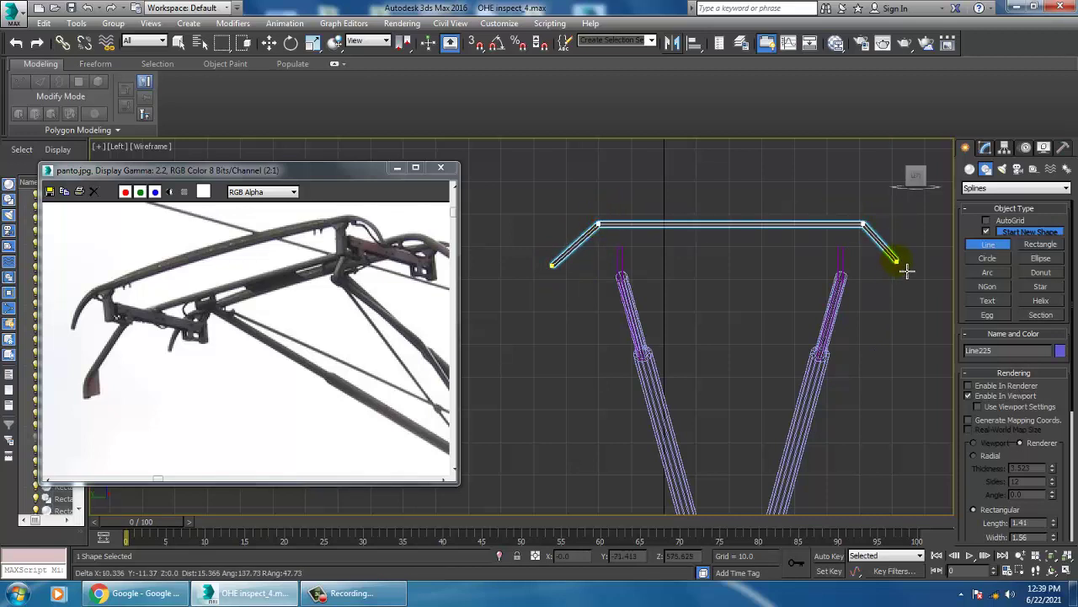
left_click(896, 261)
right_click(895, 259)
Render the bow as a rectangular bar with length 8.333 and width 1.373.
middle_click_drag(882, 268, 866, 289)
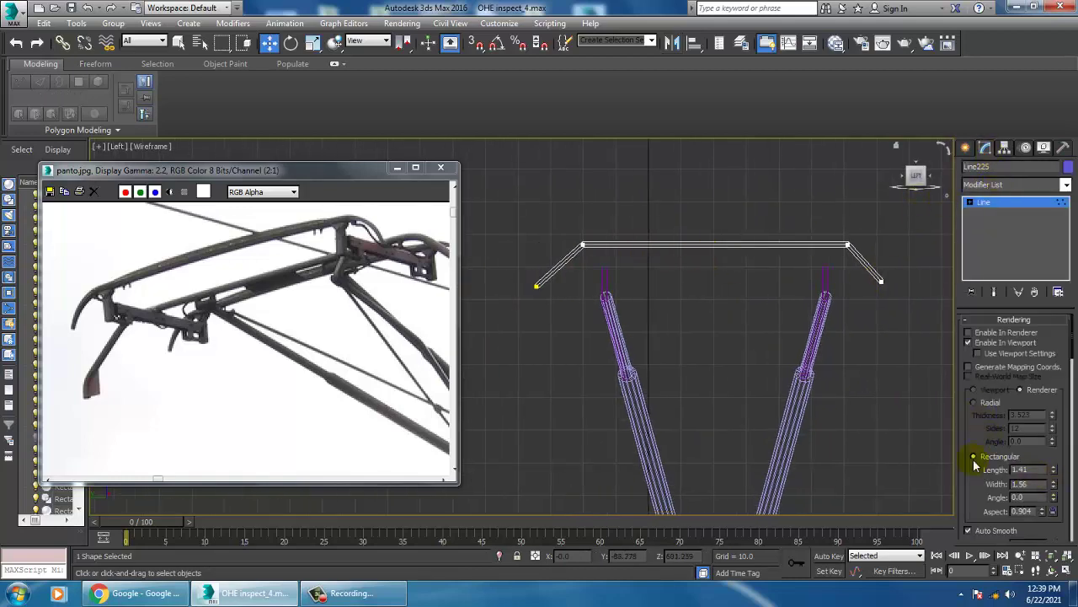
key("alt+w")
key("alt+w")
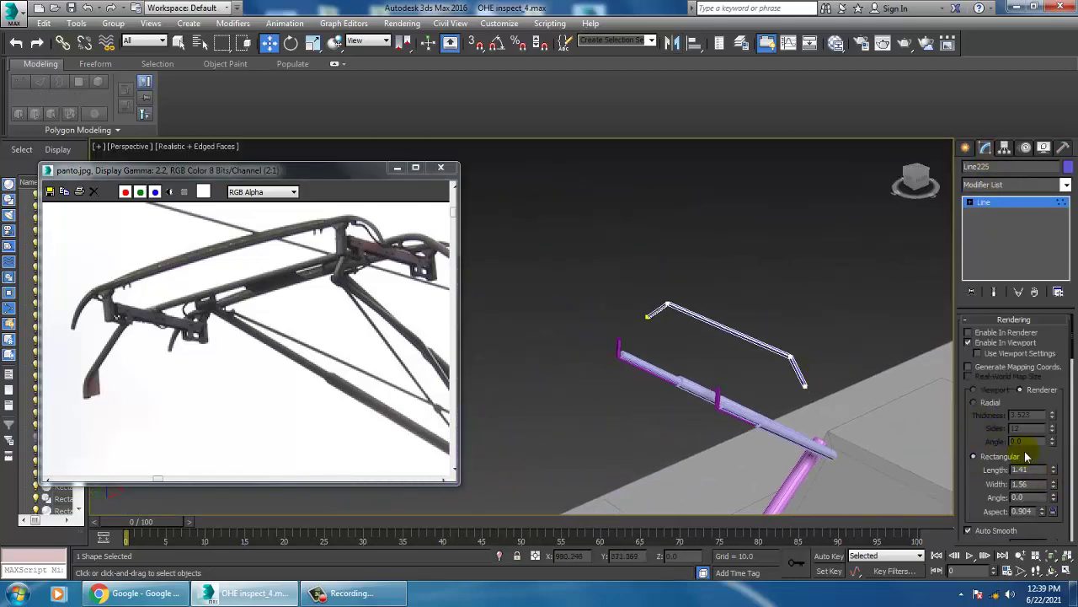
left_click_drag(1053, 474, 973, 145)
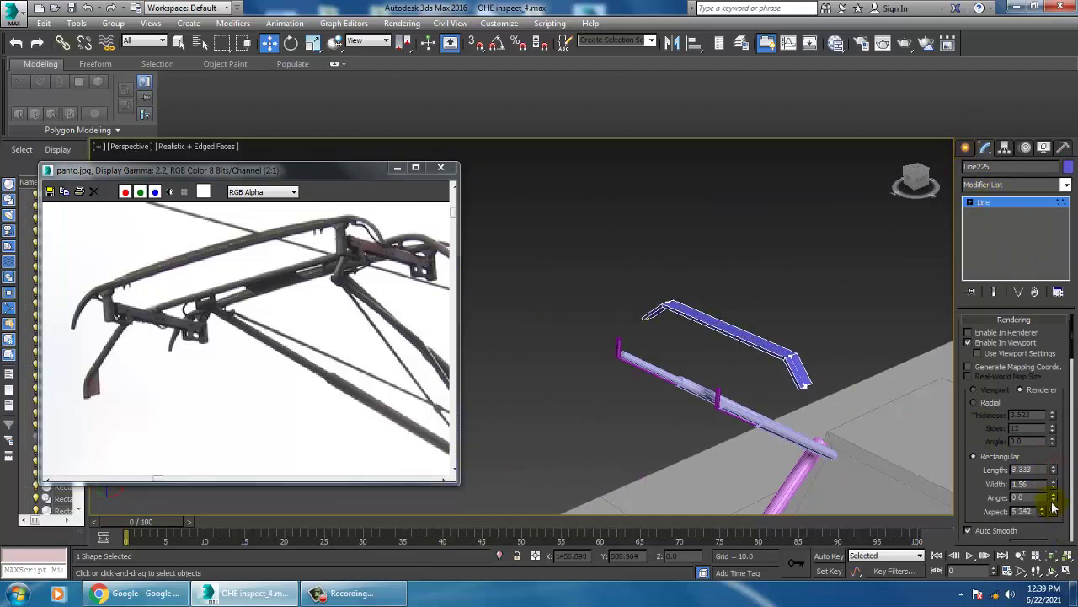
left_click_drag(1063, 474, 1075, 485)
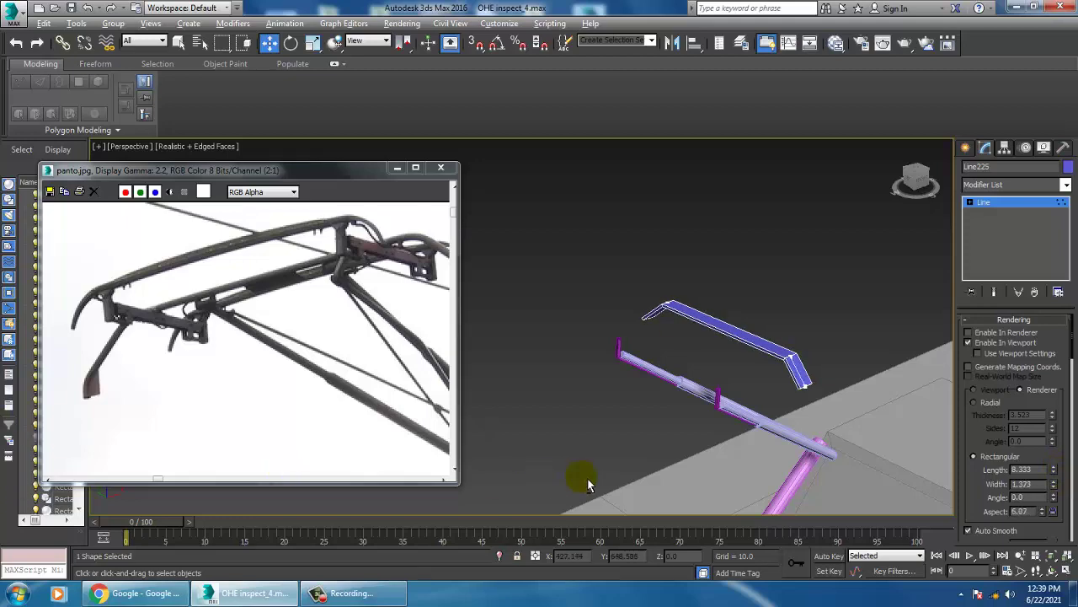
mouse_move(584, 480)
middle_mouse_down("alt")
mouse_move(753, 329)
mouse_move(515, 281)
mouse_move(579, 277)
mouse_move(578, 264)
mouse_move(721, 309)
middle_mouse_up("alt")
right_click(782, 324)
mouse_move(811, 461)
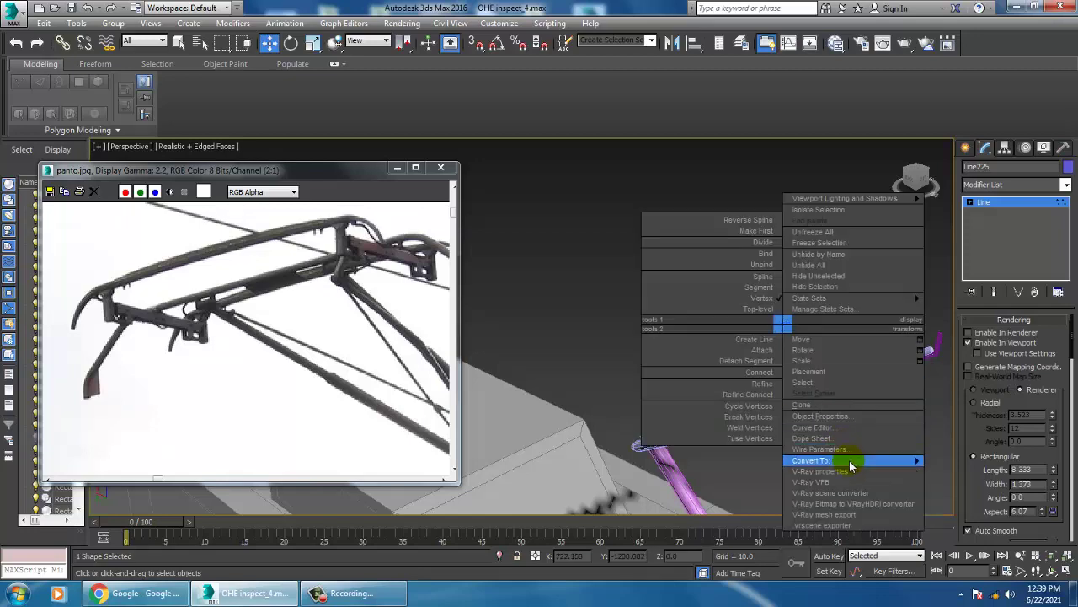
Convert Line225 to an editable poly, scale its end vertices, and save the scene.
left_click(992, 483)
middle_click_drag(992, 483, 825, 385, "alt")
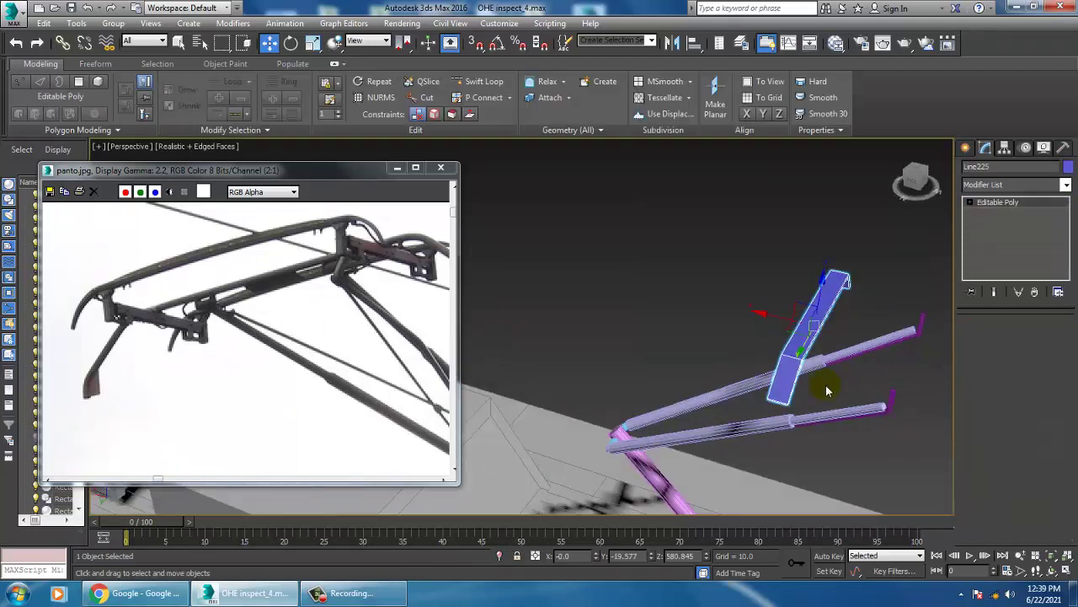
key("1")
left_click(743, 383)
key("r")
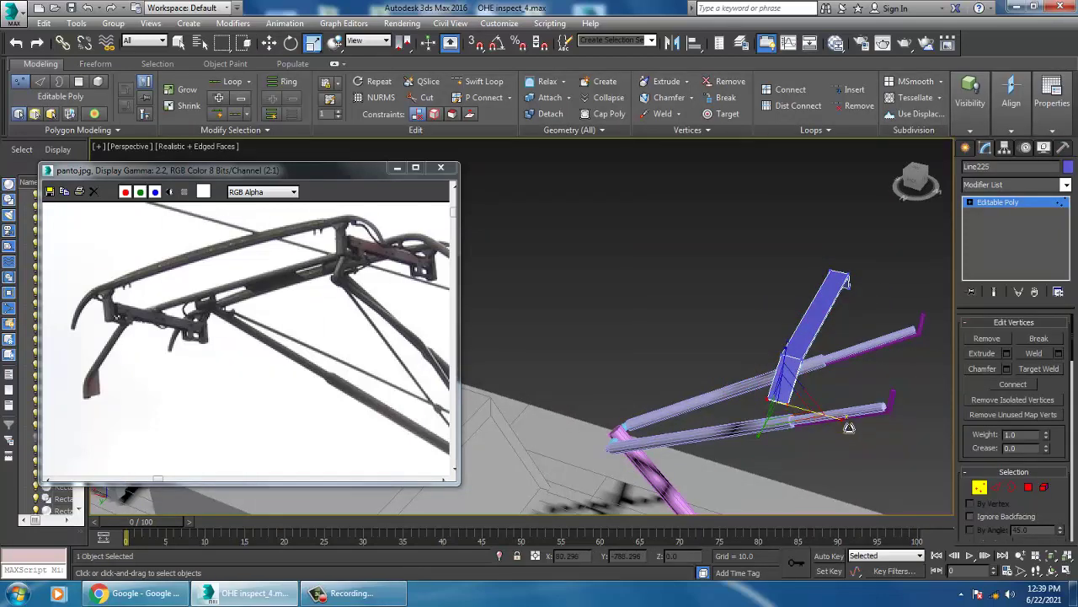
mouse_move(848, 362)
middle_mouse_down("alt")
mouse_move(824, 367)
mouse_move(841, 405)
middle_mouse_up("alt")
left_click_drag(927, 411, 927, 411)
scroll(927, 411, "up", 3)
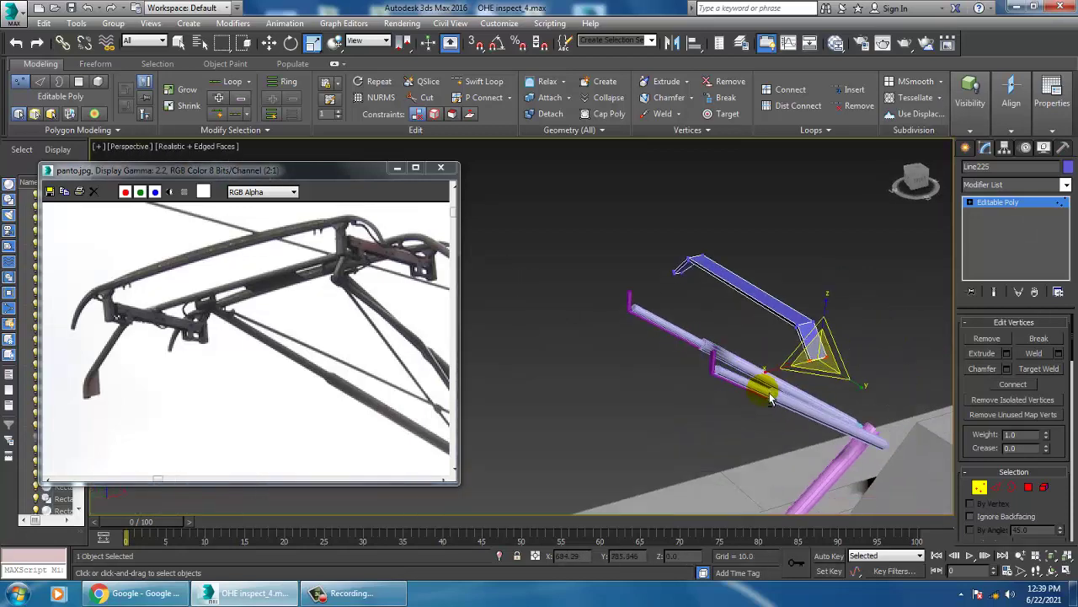
middle_click_drag(927, 411, 804, 363, "alt")
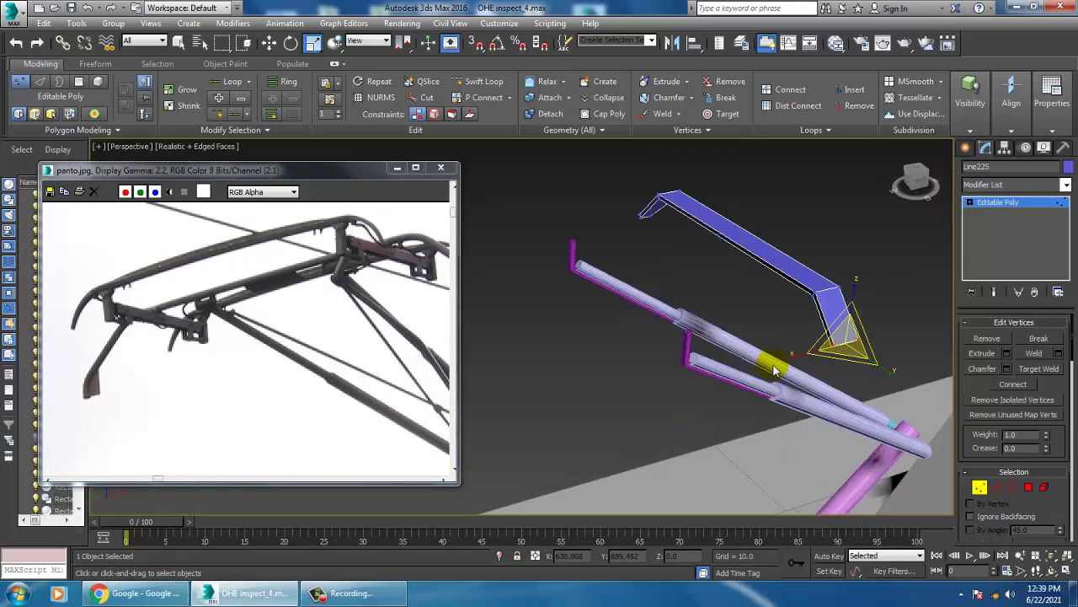
key("ctrl+s")
Shrink the bracket and move it to the support rods' upper end at Z 580.845.
left_click(1053, 204)
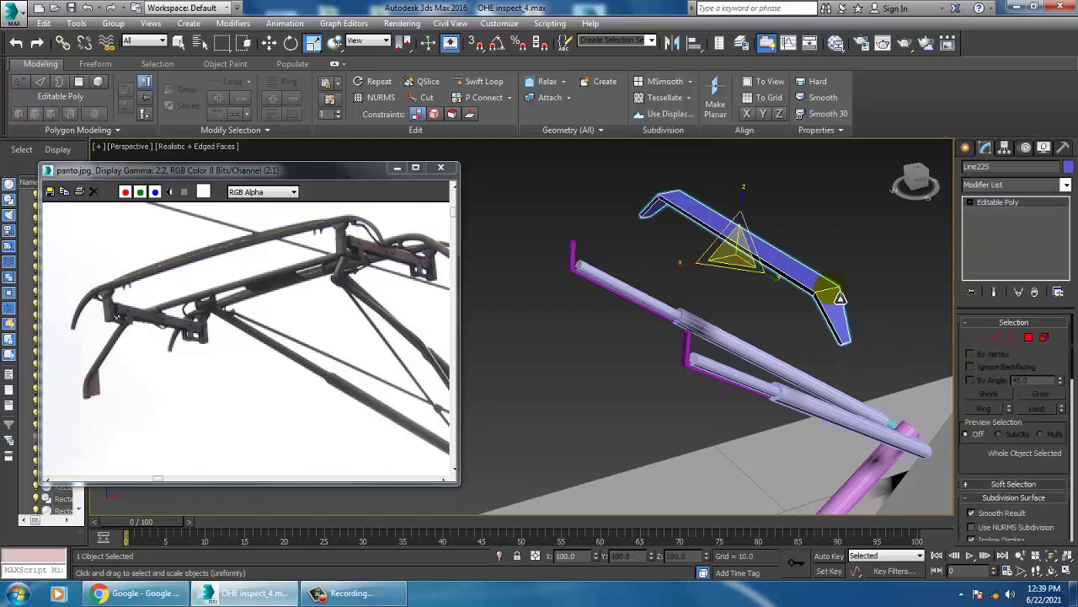
middle_click_drag(830, 286, 783, 251, "alt")
key("w")
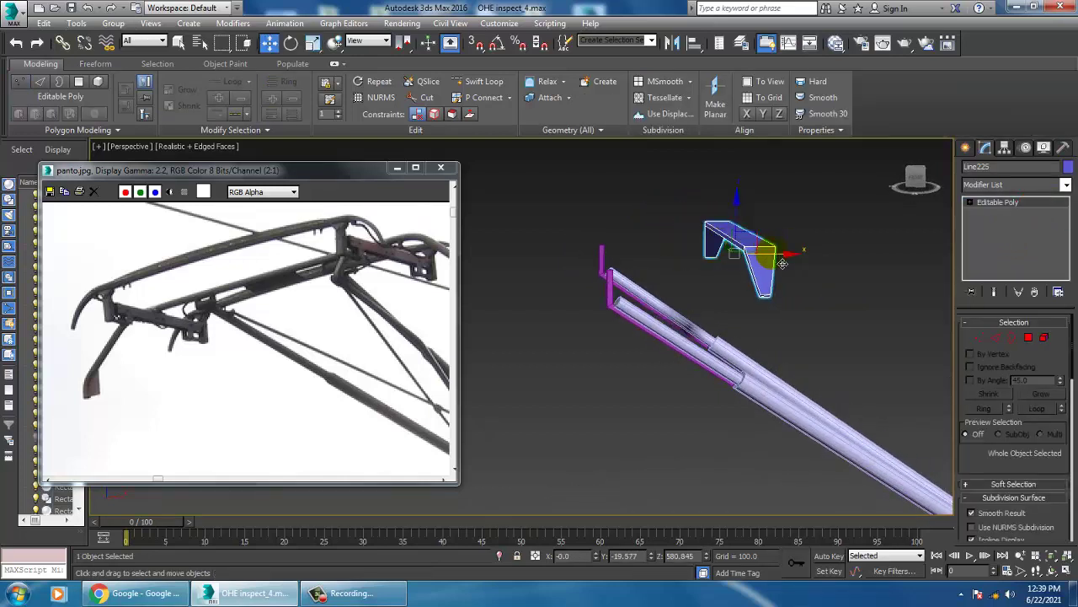
left_click_drag(792, 267, 655, 274)
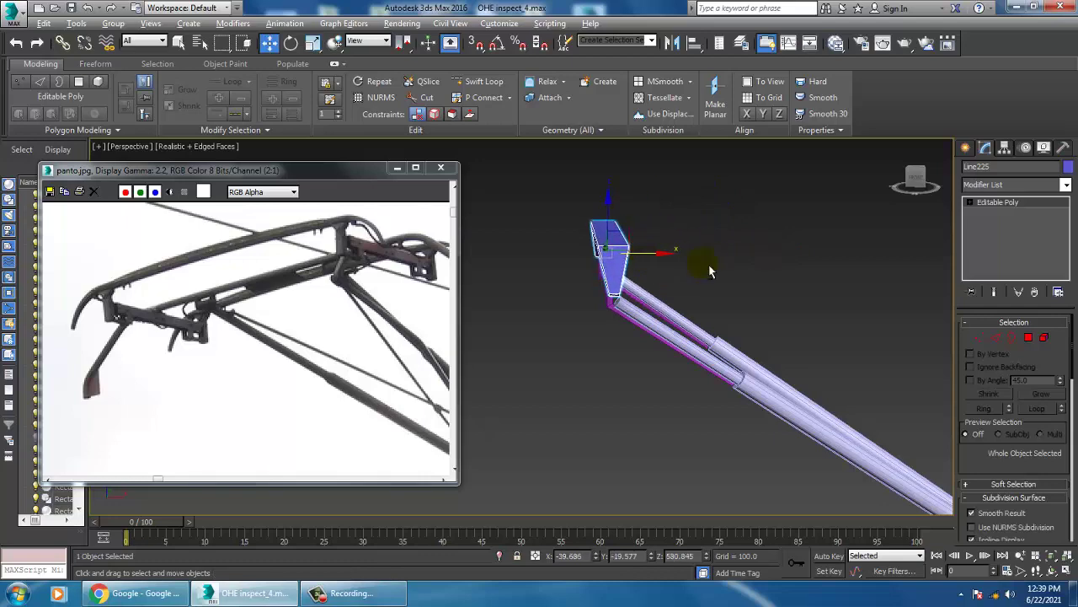
key("alt+w")
key("alt+w")
middle_click_drag(701, 292, 734, 312)
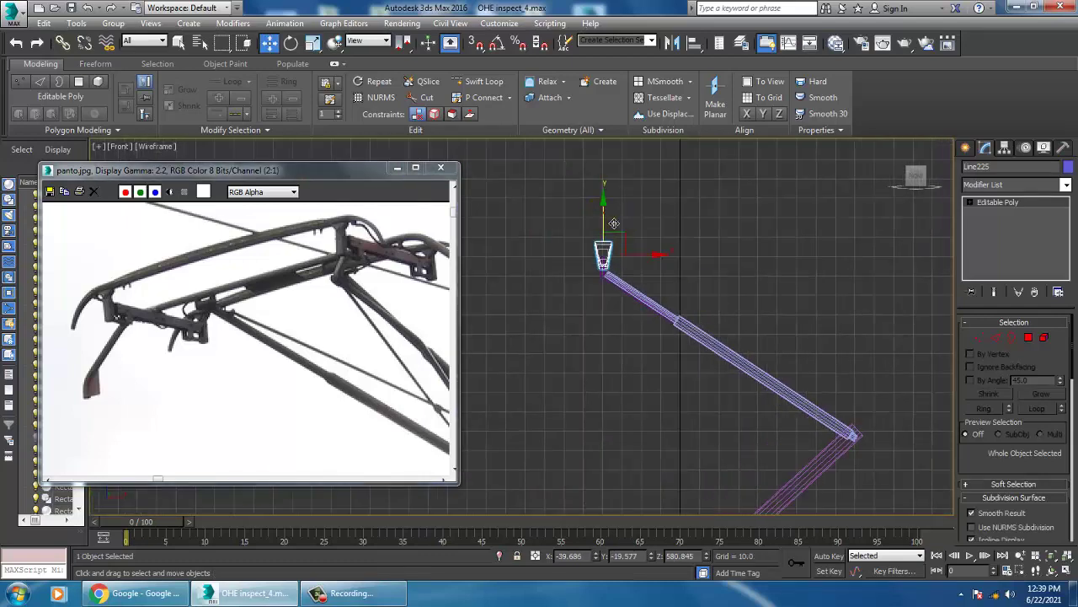
Move the cup bracket Line225 along X, well left of the rod end in Front view.
scroll(614, 223, "up", 3)
scroll(641, 244, "up", 2)
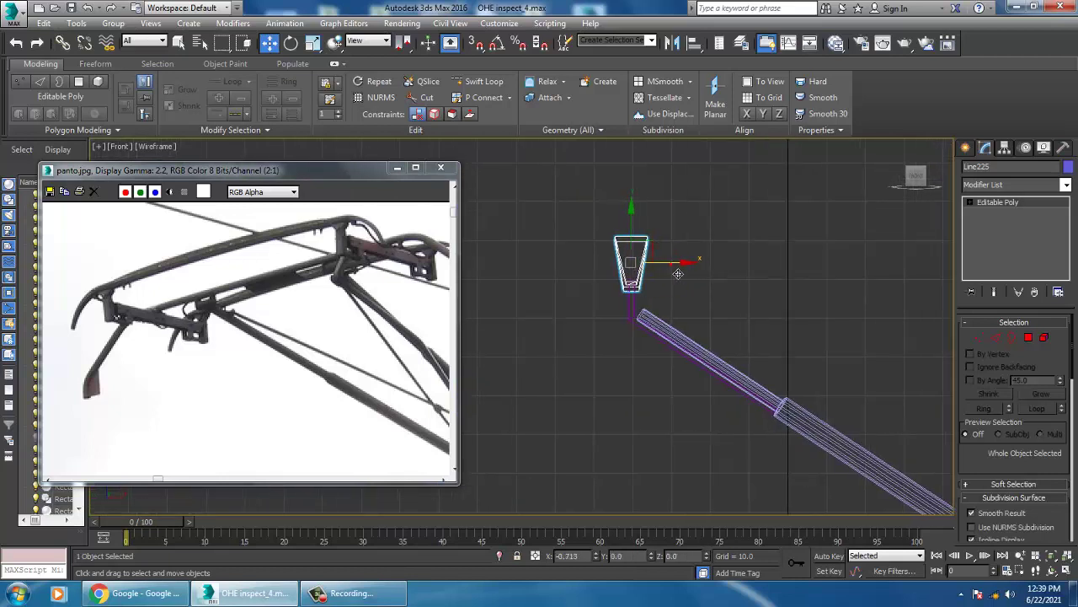
left_click_drag(678, 274, 676, 273)
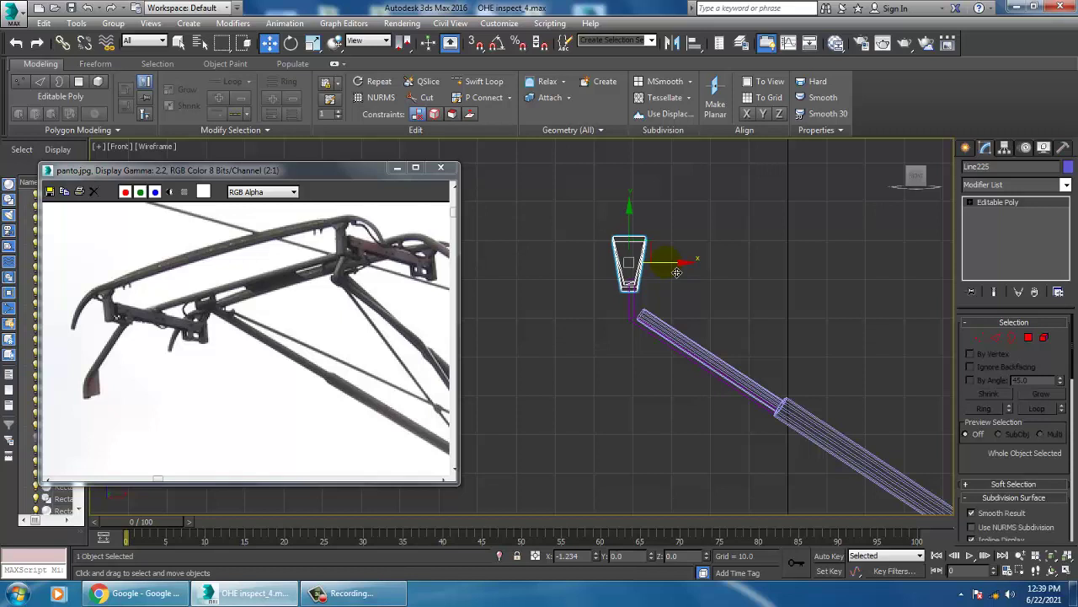
left_click_drag(677, 273, 589, 279)
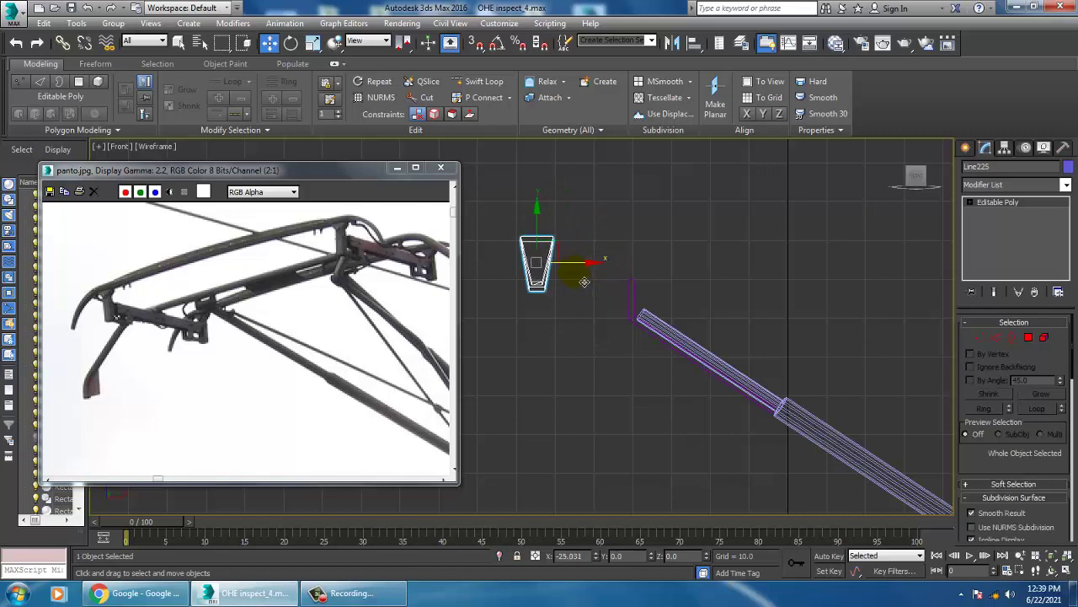
left_click_drag(591, 281, 555, 289)
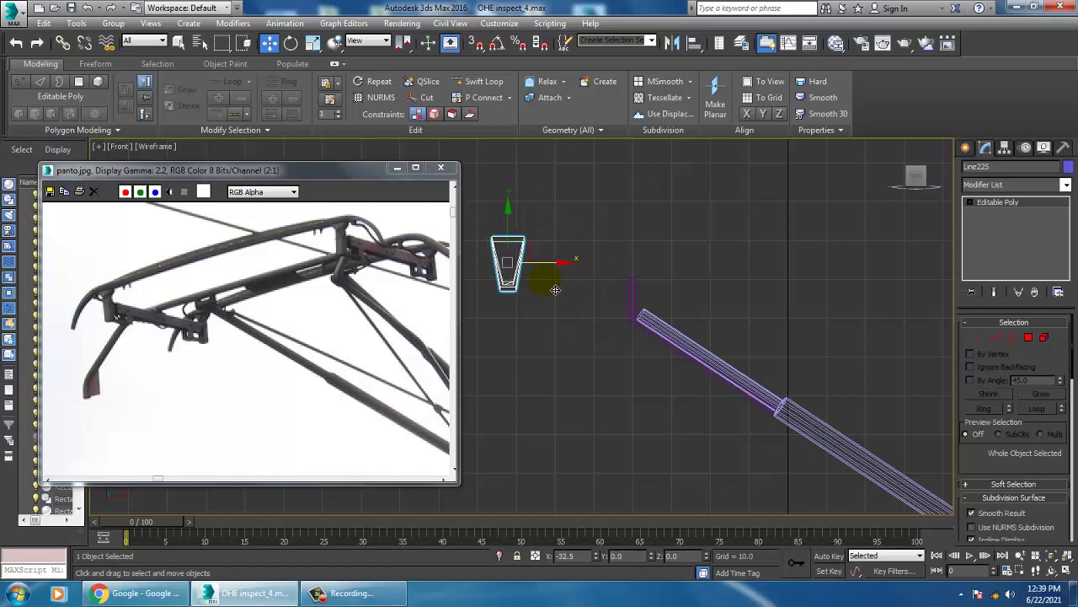
middle_click_drag(664, 301, 697, 297)
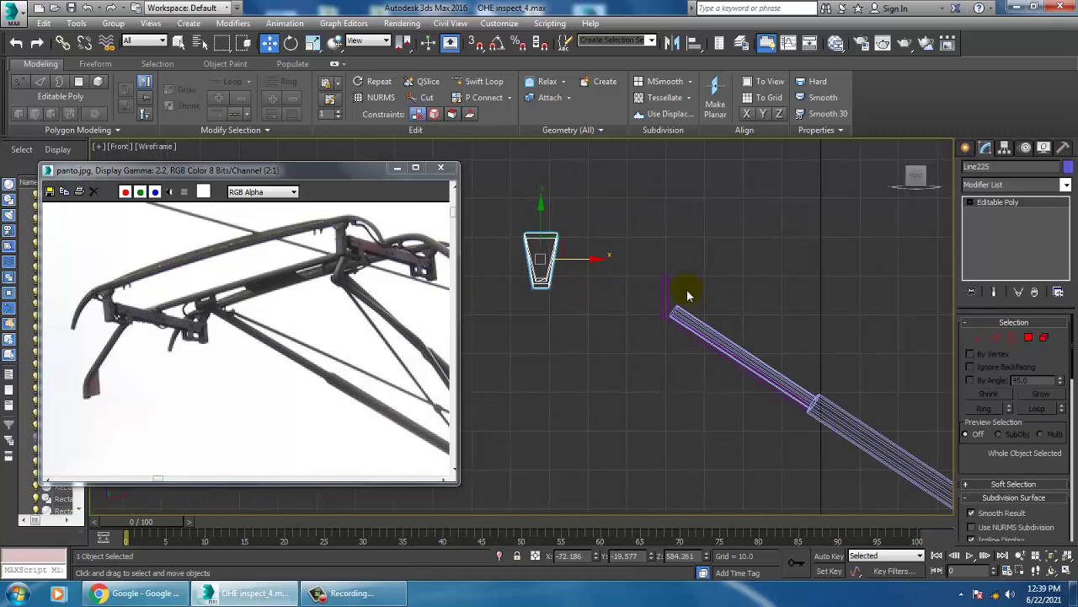
left_click(966, 148)
Draw the L-shaped line Line226 beside the cup bracket, rendering as a magenta piece.
left_click(988, 244)
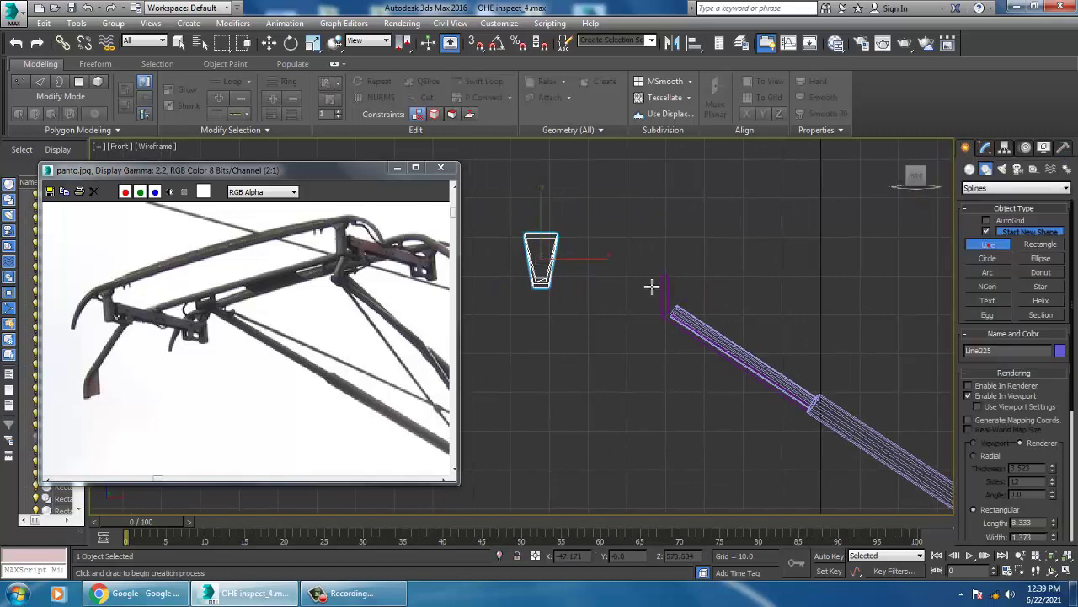
left_click(563, 250)
left_click(555, 283)
right_click(568, 308)
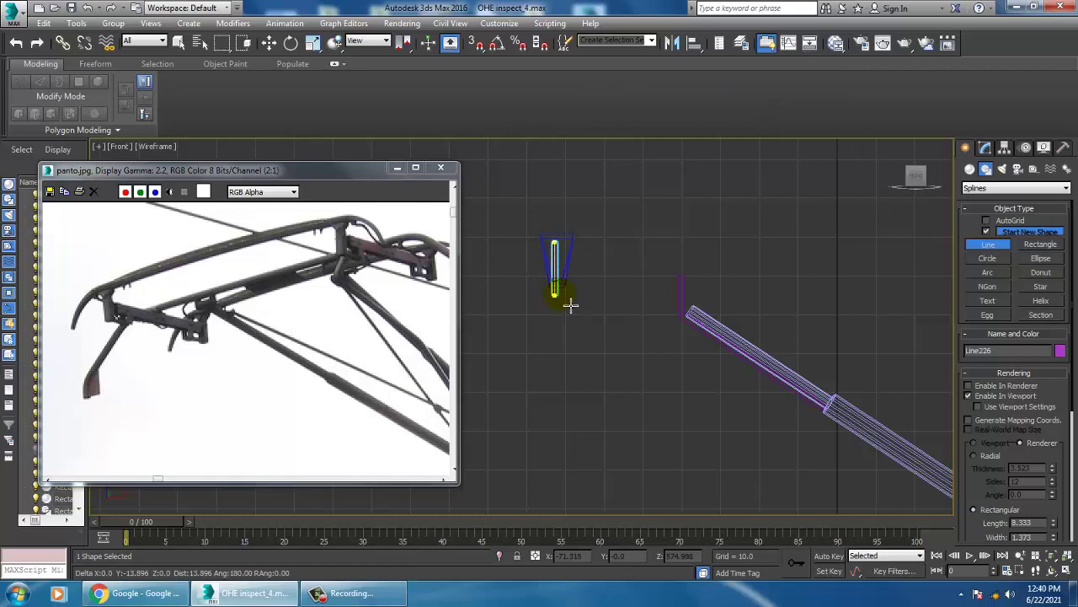
left_click(573, 300, "shift")
right_click(594, 304)
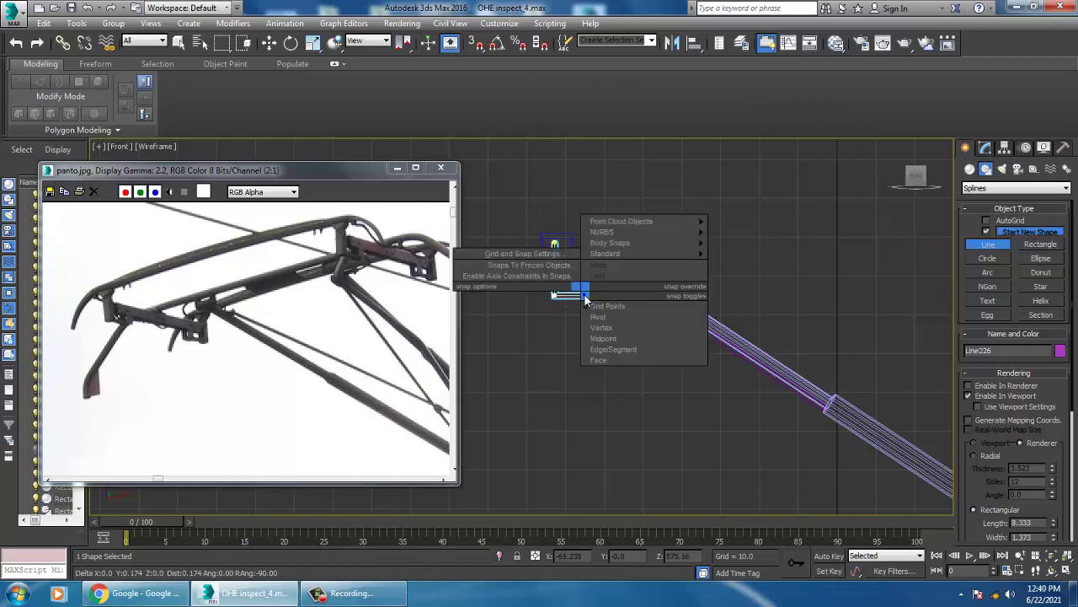
middle_click_drag(722, 255, 741, 272)
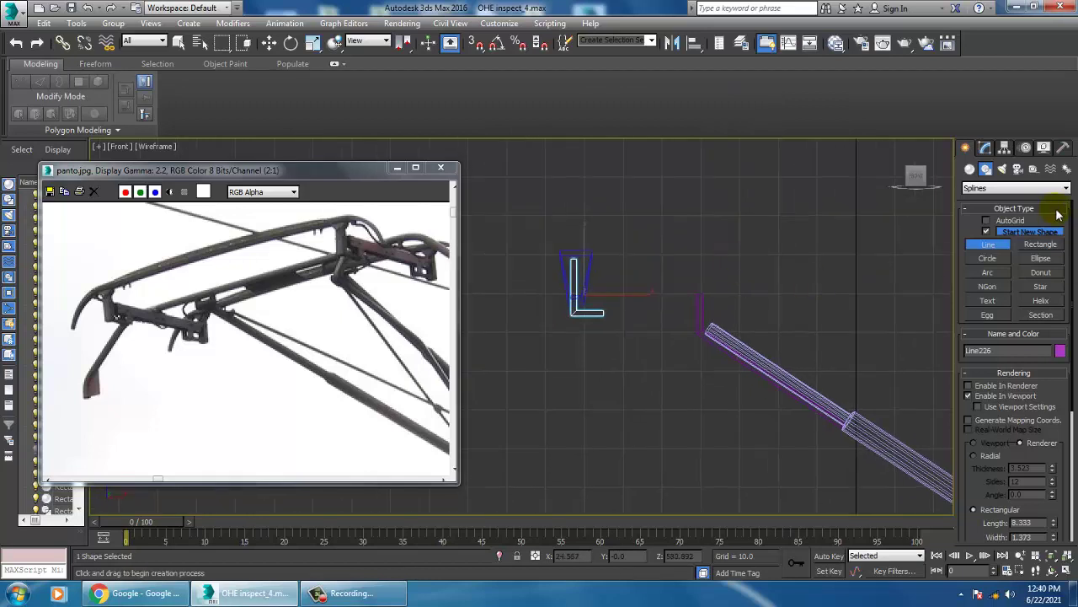
left_click(984, 150)
key("alt+w")
key("alt+w")
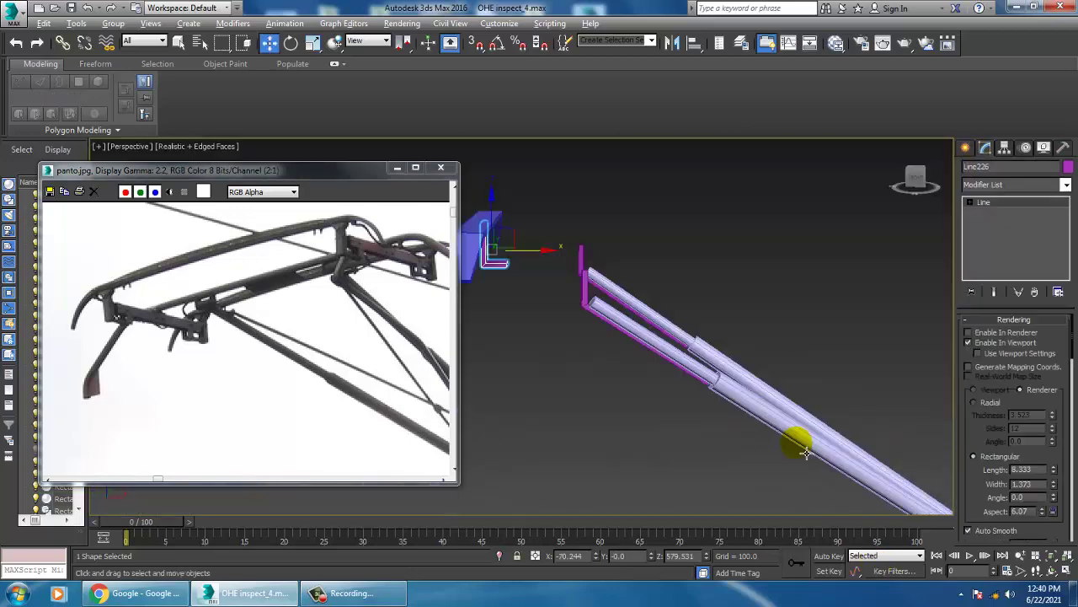
mouse_move(795, 441)
middle_mouse_down("alt")
mouse_move(831, 405)
mouse_move(771, 396)
mouse_move(810, 373)
mouse_move(775, 353)
mouse_move(705, 365)
mouse_move(713, 376)
middle_mouse_up("alt")
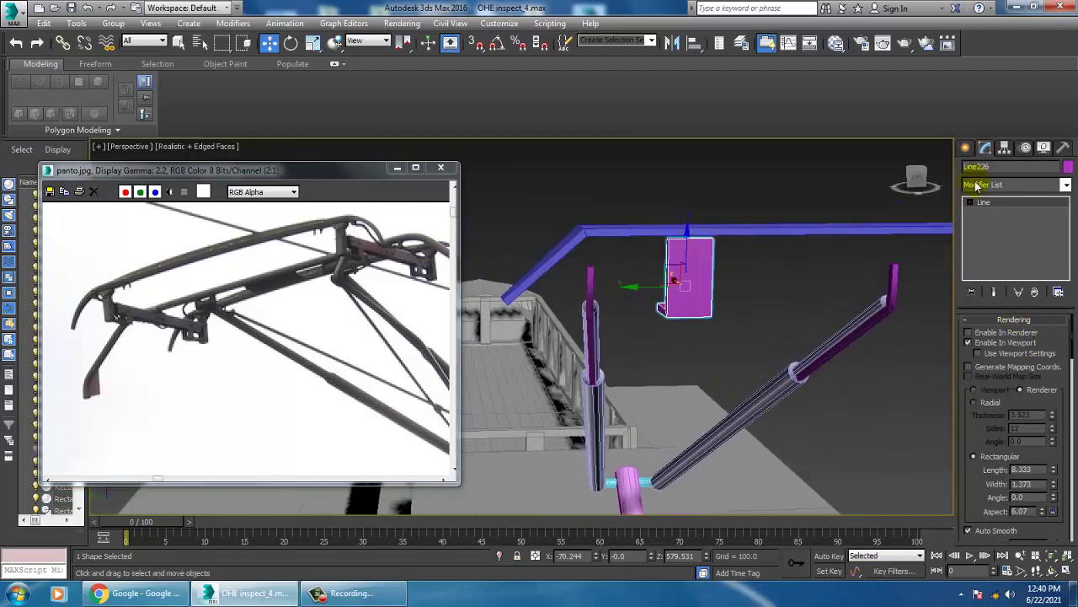
Convert Line226 to an editable poly and reposition its corner vertices.
right_click(1001, 218)
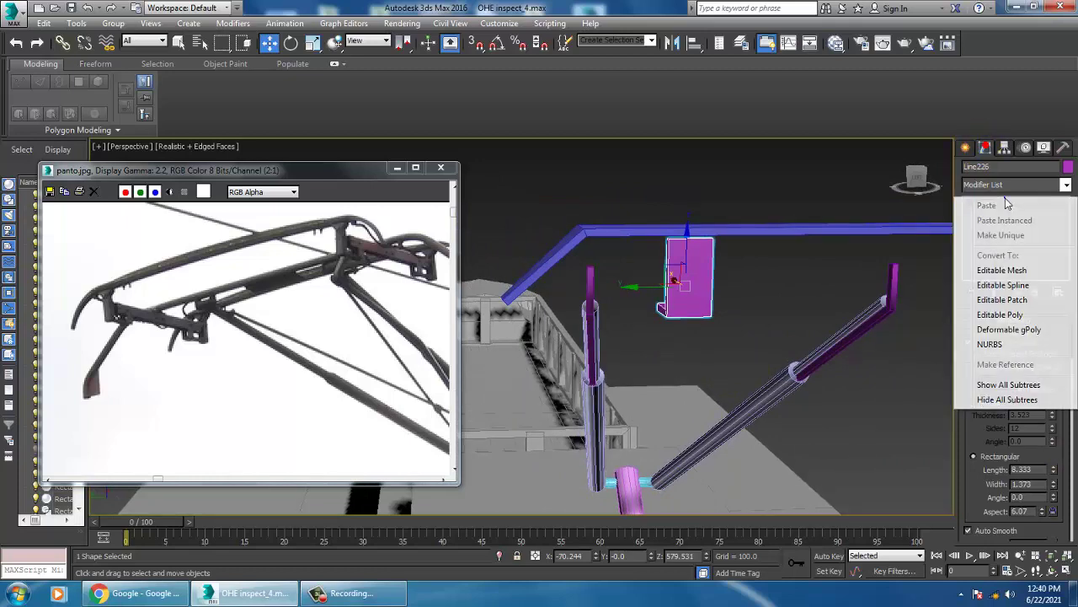
left_click(1031, 312)
mouse_move(816, 332)
middle_mouse_down("alt")
mouse_move(784, 313)
mouse_move(792, 309)
mouse_move(691, 301)
middle_mouse_up("alt")
key("1")
left_click_drag(715, 308, 687, 341)
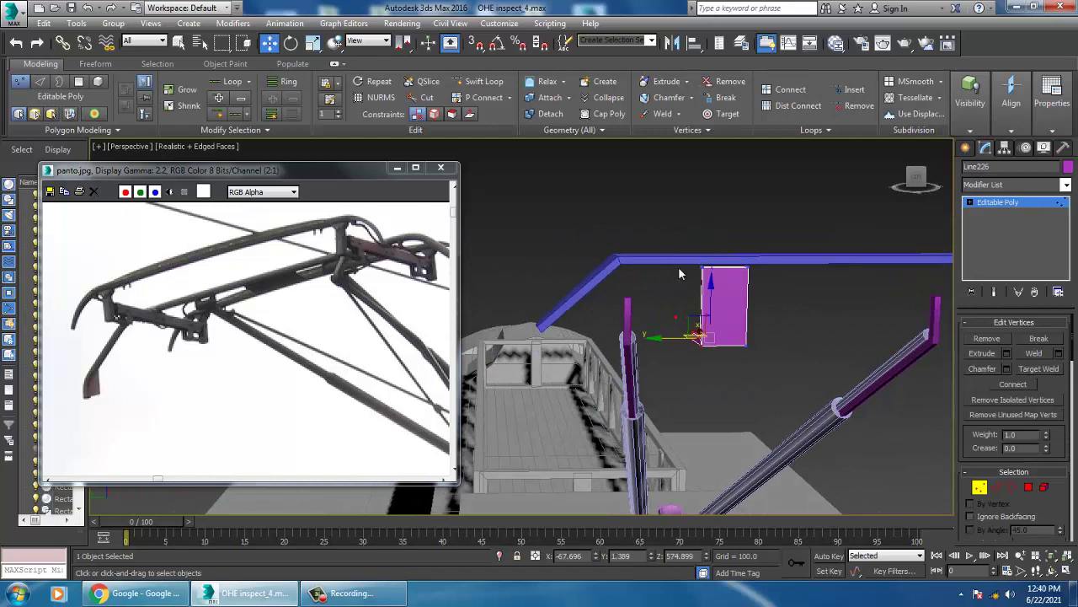
left_click_drag(765, 297, 763, 295)
left_click_drag(738, 239, 745, 253)
middle_click_drag(723, 386, 689, 337, "alt")
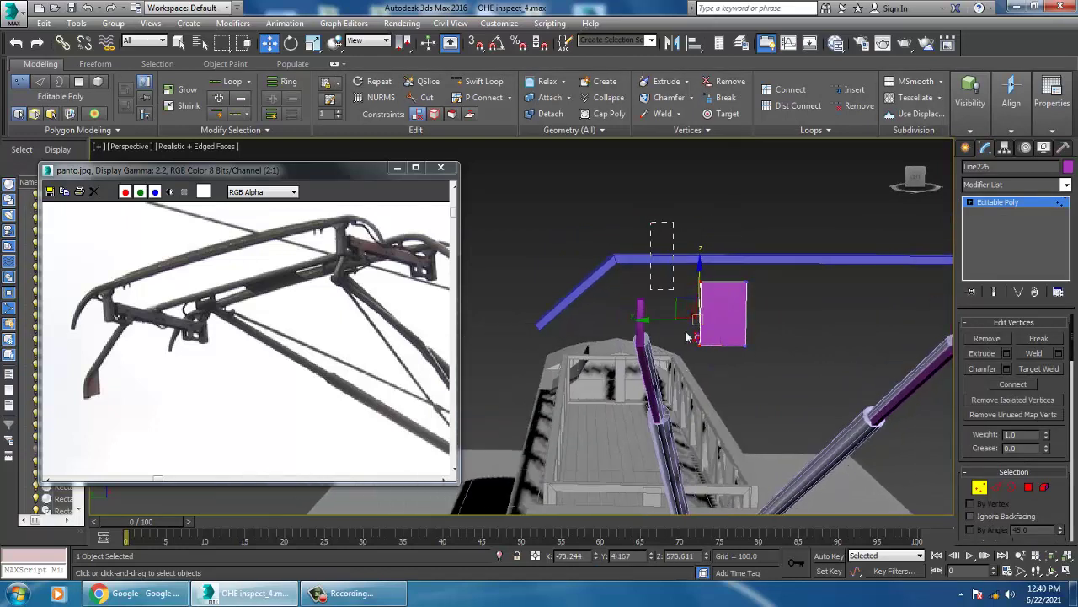
left_click_drag(665, 331, 681, 330)
middle_click_drag(681, 329, 744, 315, "alt")
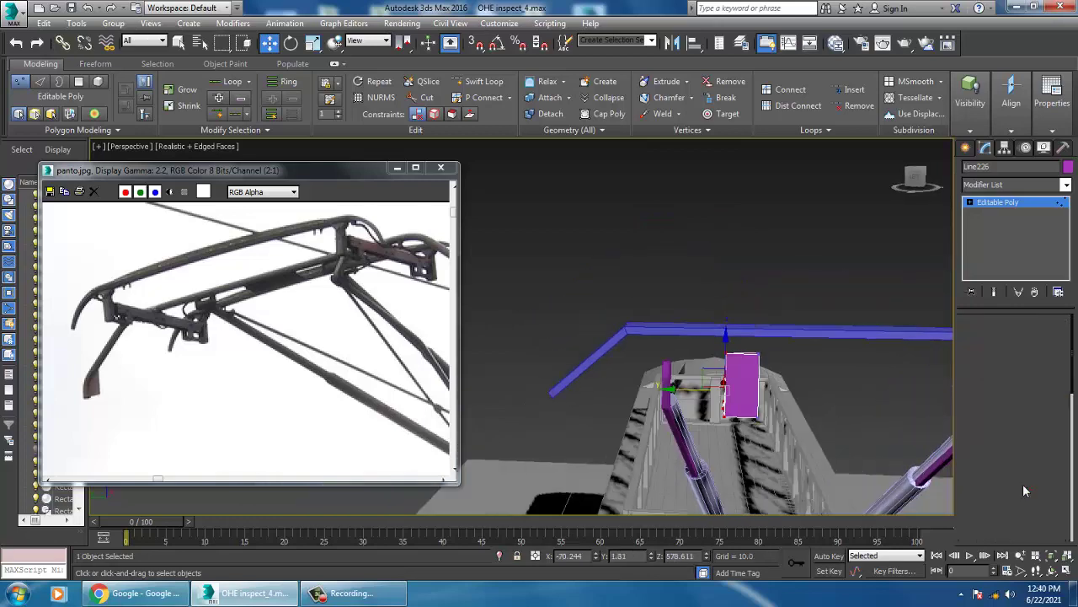
Extrude the L piece's top face about 1.327 units into a thicker block.
key("4")
left_click(730, 375)
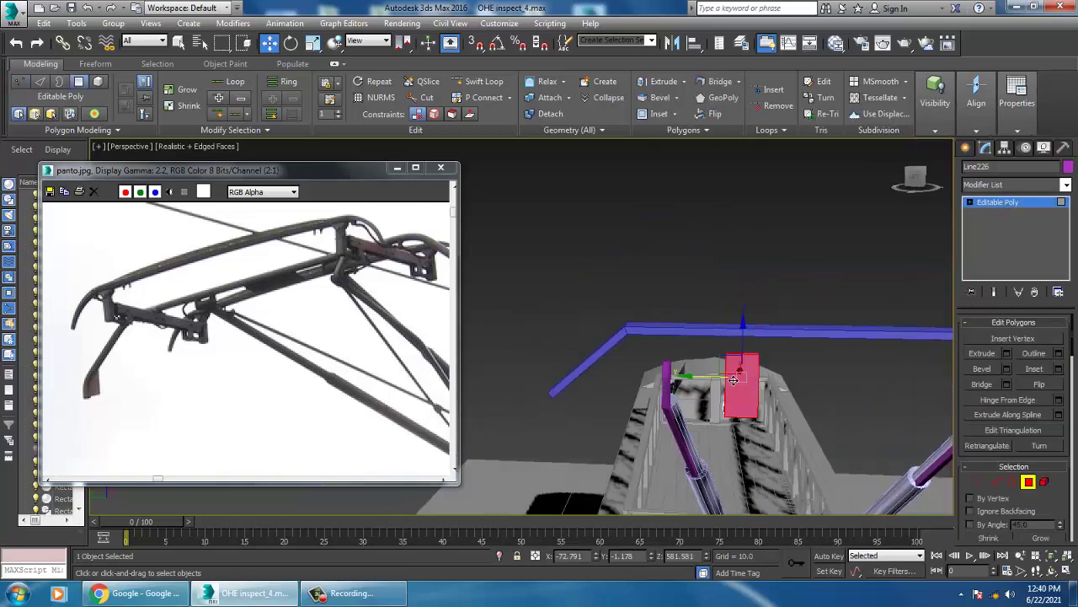
middle_click_drag(789, 434, 775, 393, "alt")
middle_click_drag(787, 445, 746, 374, "alt")
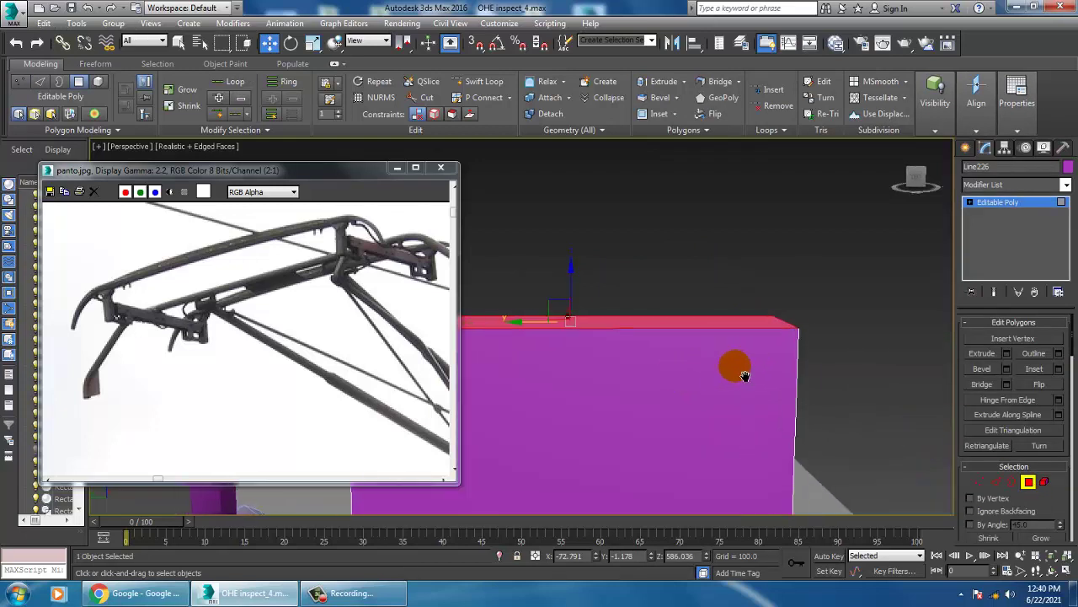
left_click(1006, 353)
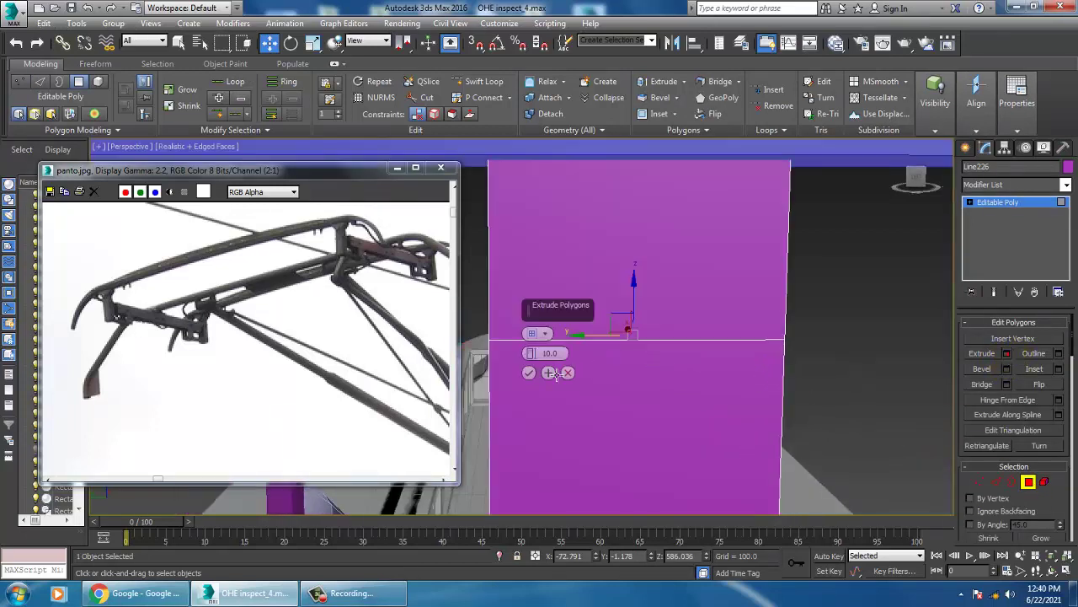
mouse_move(532, 354)
left_mouse_down()
mouse_move(557, 408)
mouse_move(553, 397)
left_mouse_up()
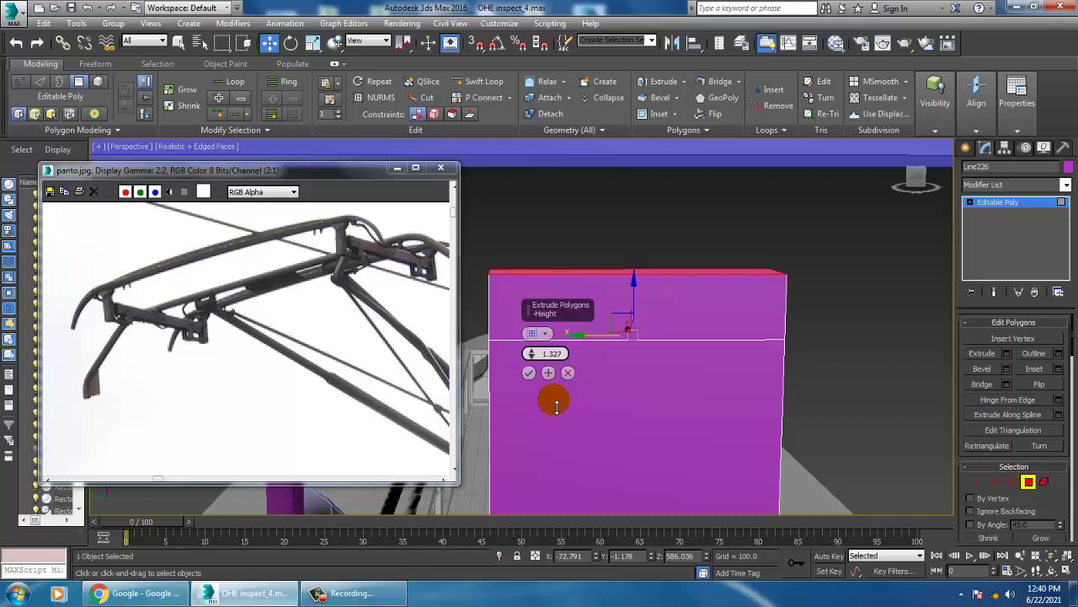
left_click(528, 373)
left_click(585, 295)
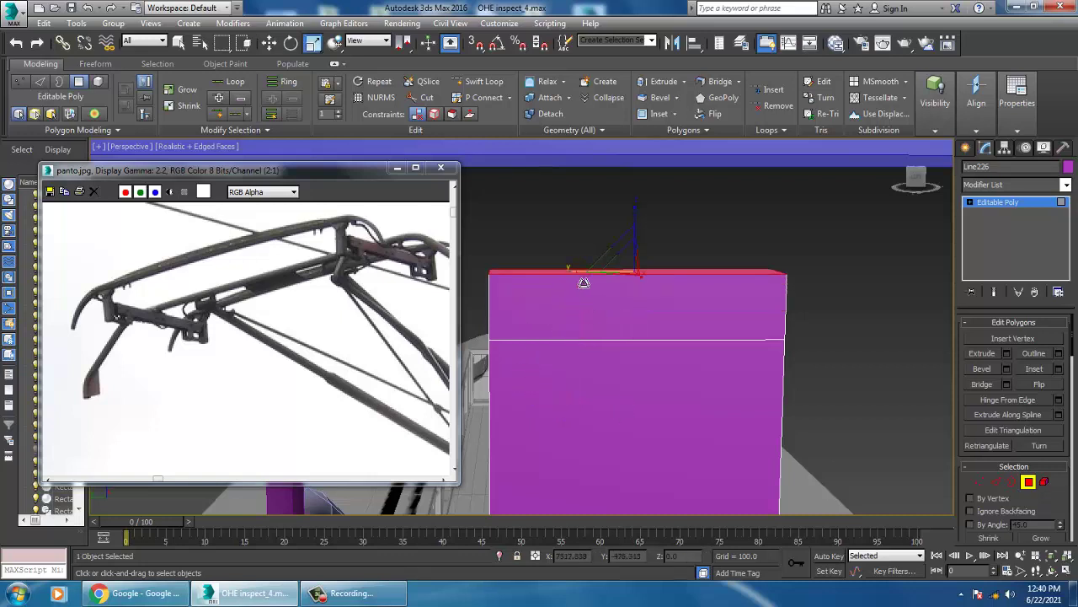
scroll(566, 281, "down", 1)
scroll(590, 291, "down", 5)
key("w")
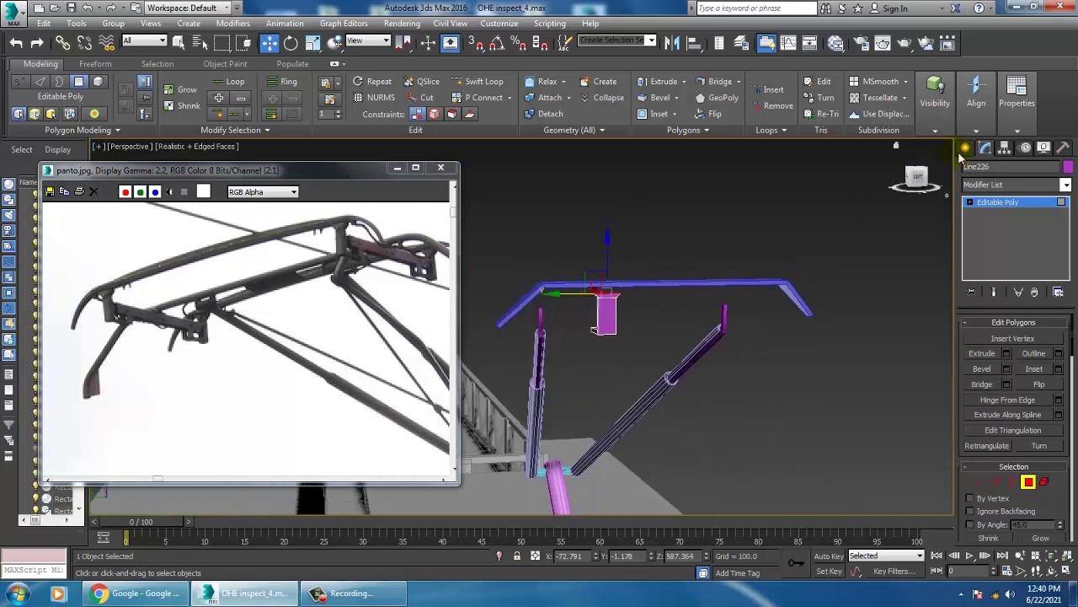
left_click(994, 203)
scroll(604, 295, "down", 3)
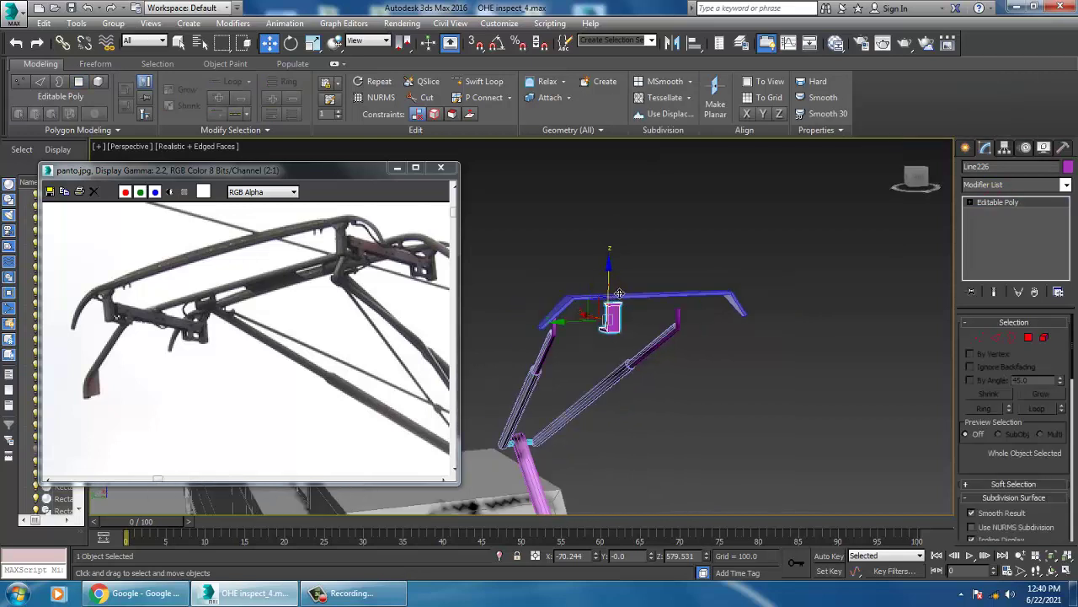
Nudge the magenta bracket sideways along the top bow on the Y axis.
left_click_drag(619, 293, 618, 292)
middle_click_drag(616, 292, 625, 306, "alt")
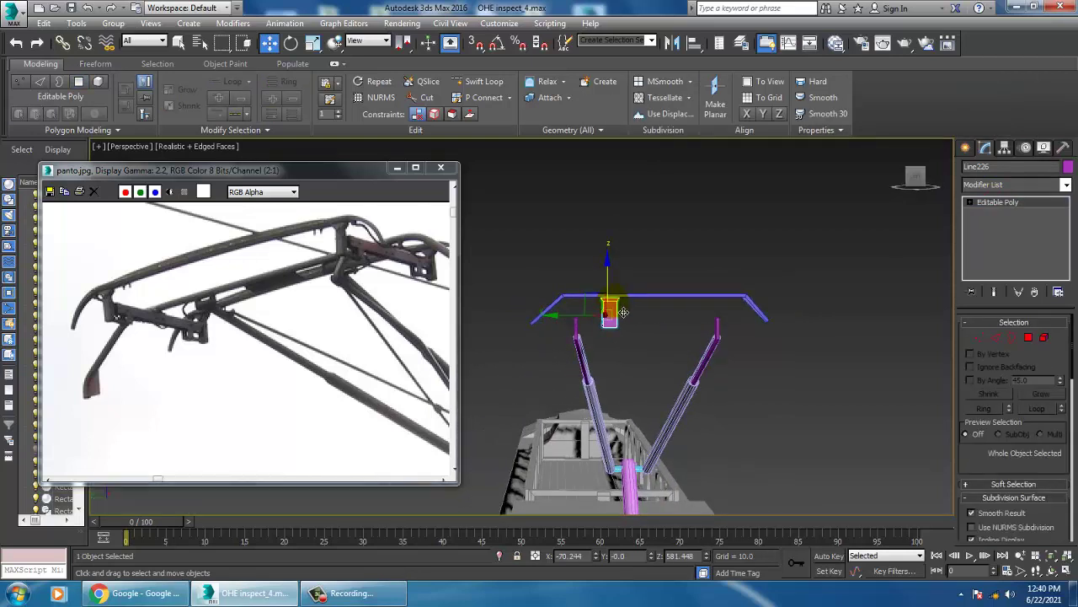
left_click_drag(577, 325, 546, 326)
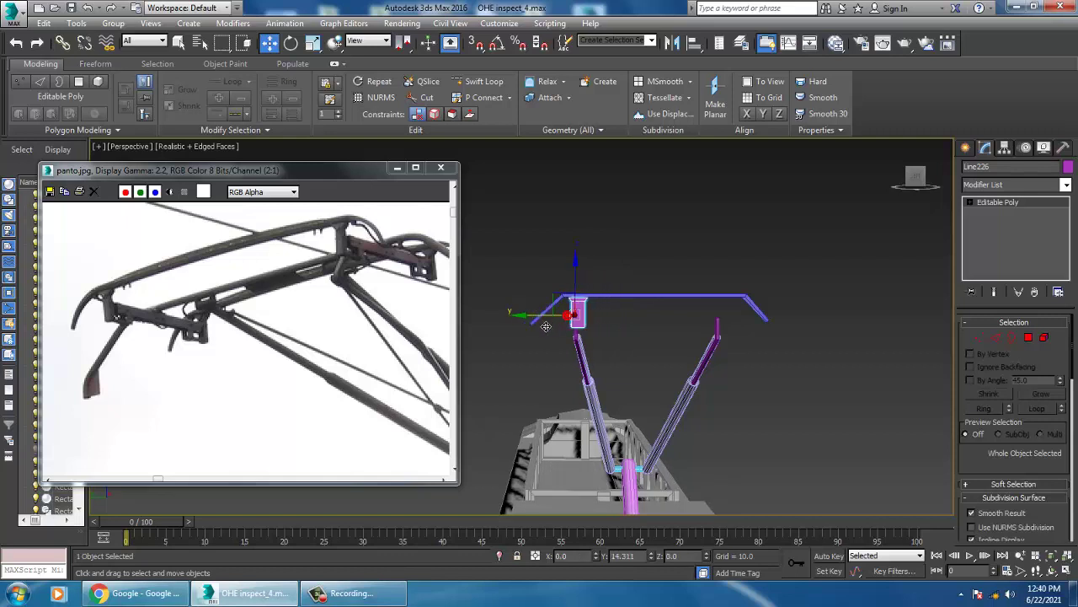
scroll(582, 309, "up", 6)
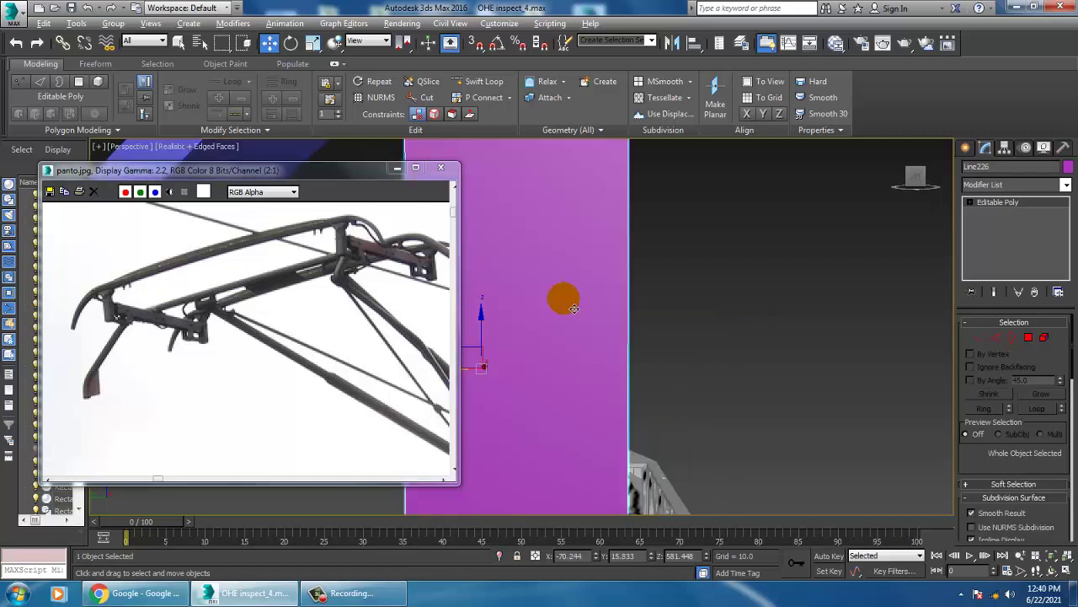
scroll(581, 309, "down", 3)
In the Left view, Shift-drag the bracket along X to make the copy Line227.
key("alt+w")
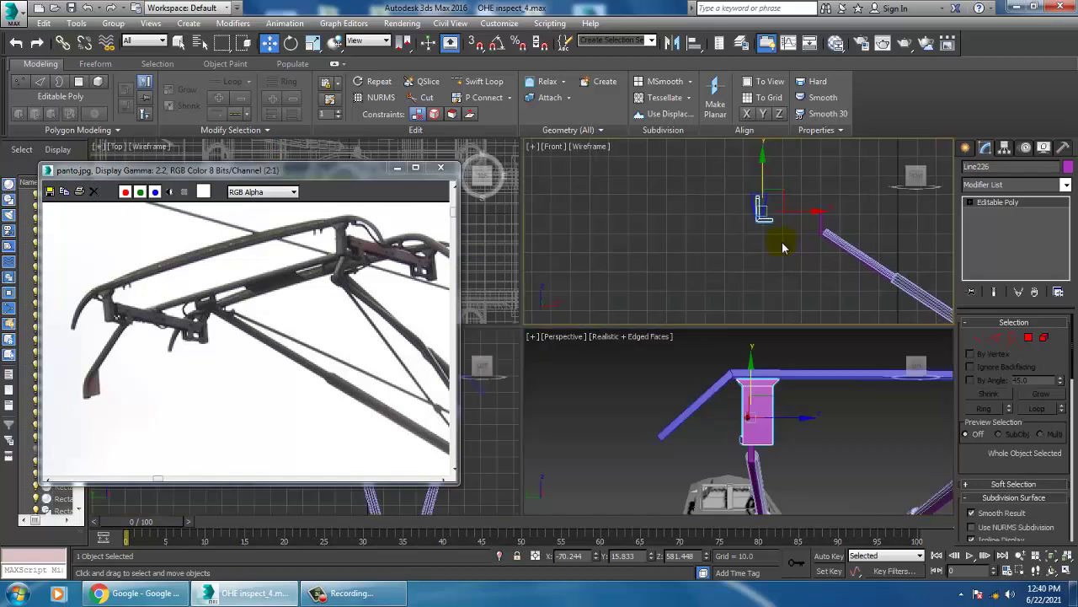
key("alt+w")
scroll(574, 361, "down", 3)
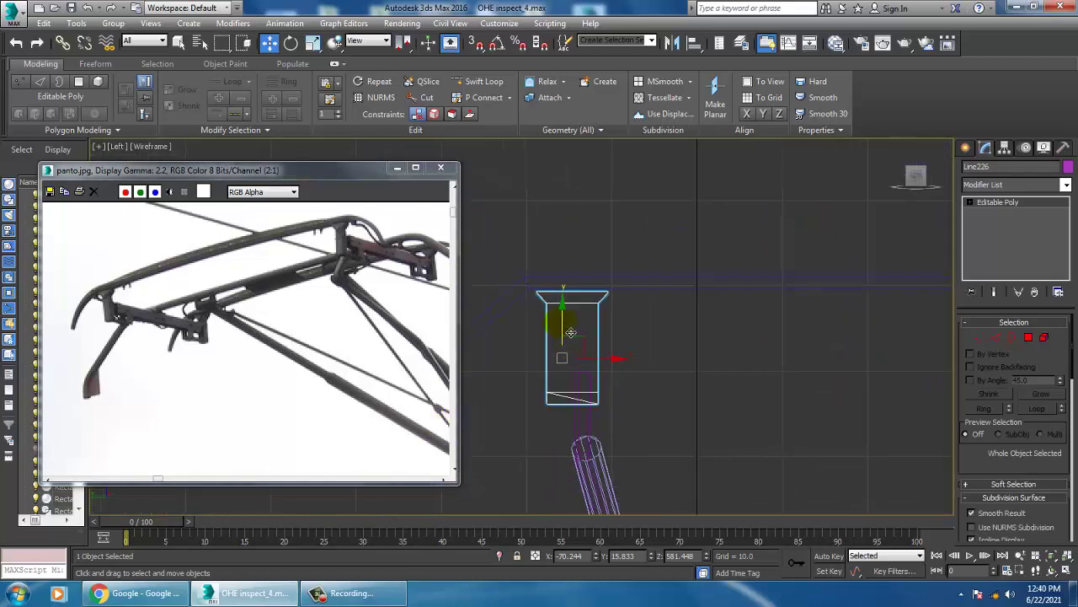
scroll(626, 353, "down", 3)
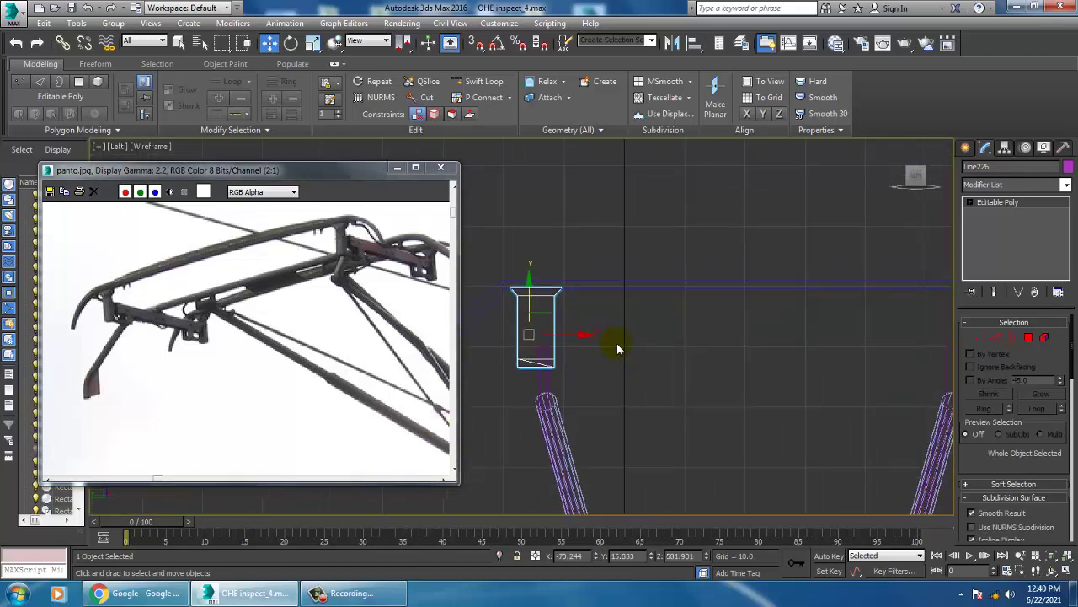
scroll(624, 358, "down", 3)
left_click_drag(604, 350, 809, 343)
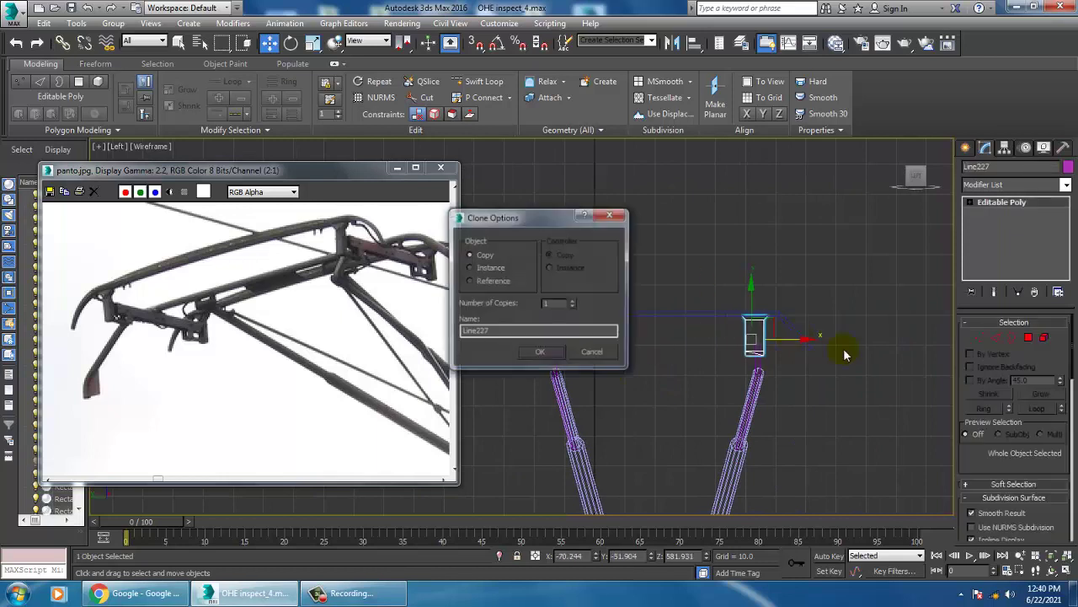
left_click(560, 353)
Maximize the Top view and pan it to frame the brackets.
key("alt+w")
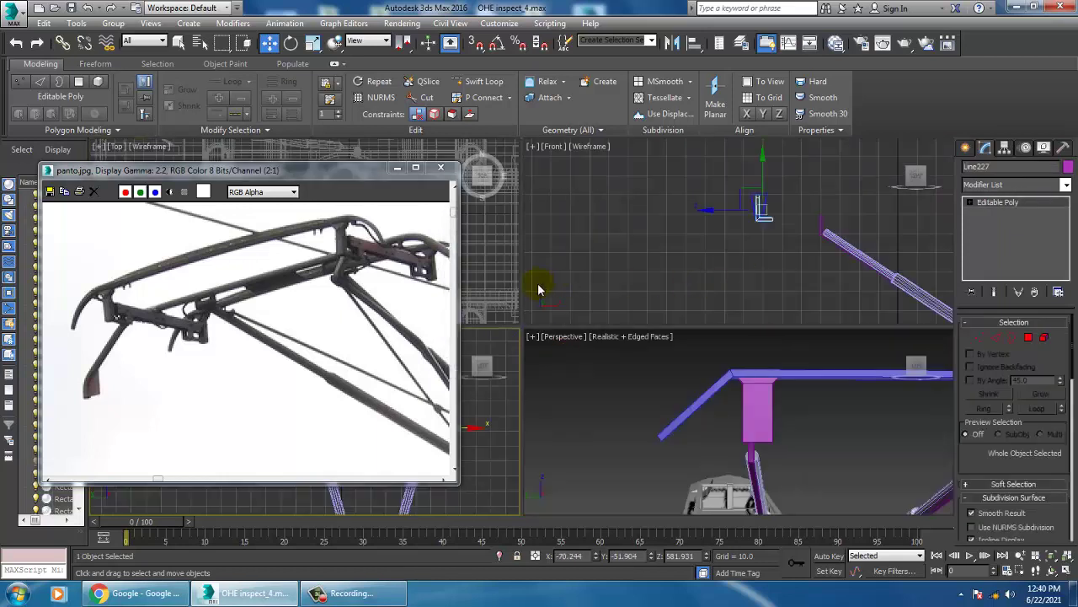
middle_click(493, 193)
key("alt+w")
scroll(612, 245, "down", 5)
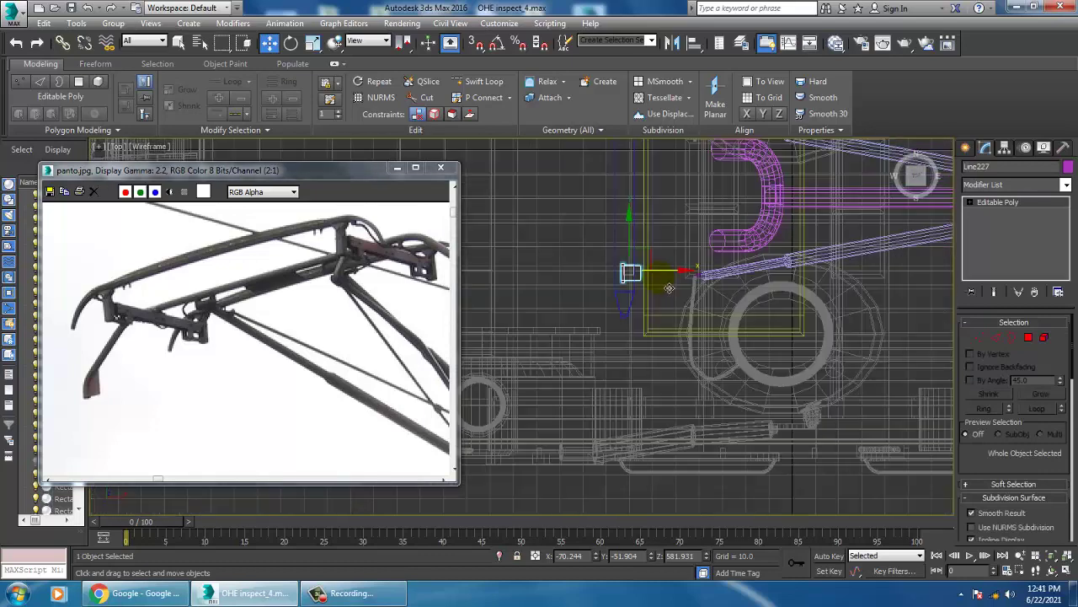
middle_click_drag(678, 143, 720, 285)
Draw a thin 31.965 × 2.254 × 2.254 box beside the bracket in the Top view.
left_click(966, 147)
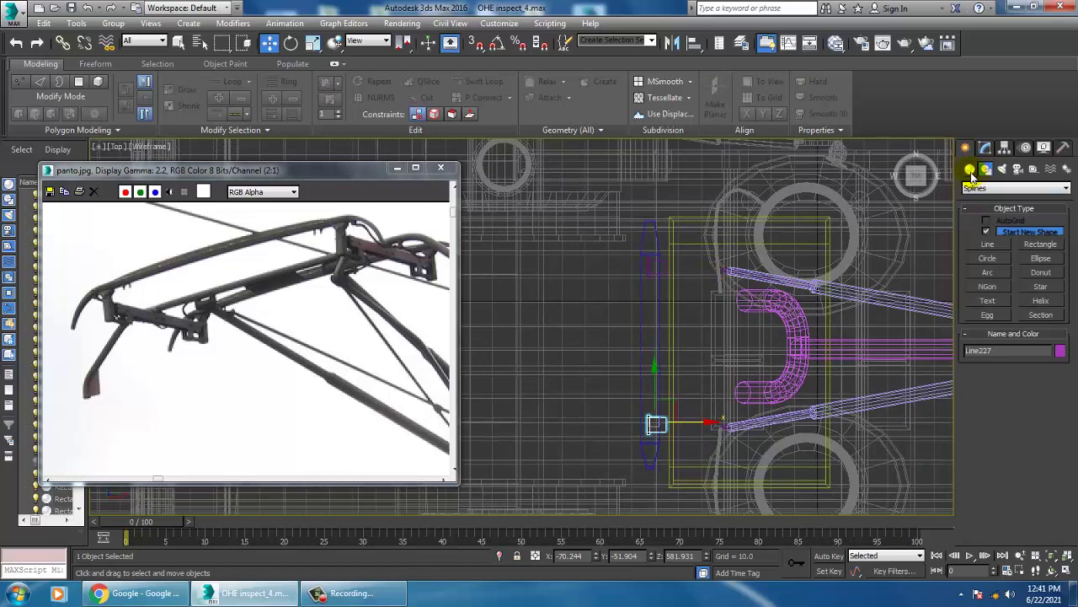
left_click(970, 169)
left_click(988, 234)
scroll(685, 312, "up", 2)
scroll(644, 295, "up", 1)
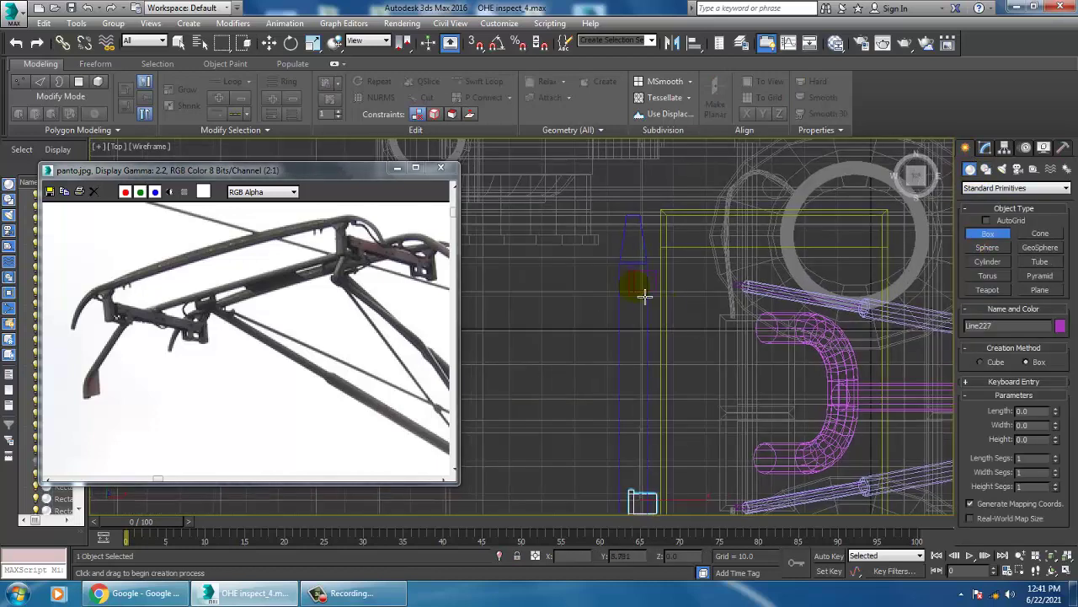
left_click_drag(643, 278, 759, 295)
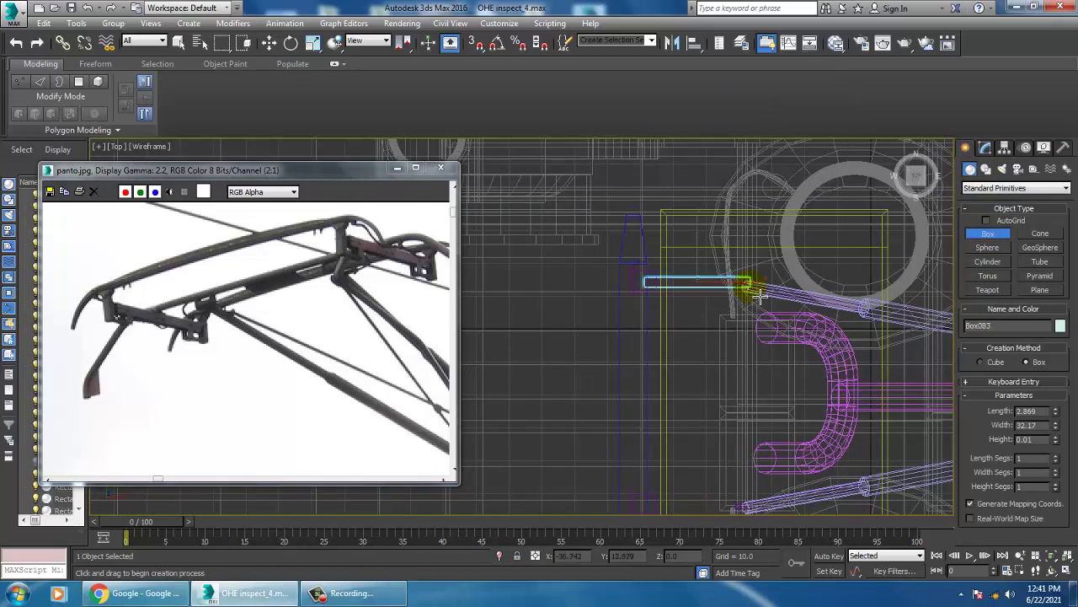
left_click_drag(760, 294, 759, 292)
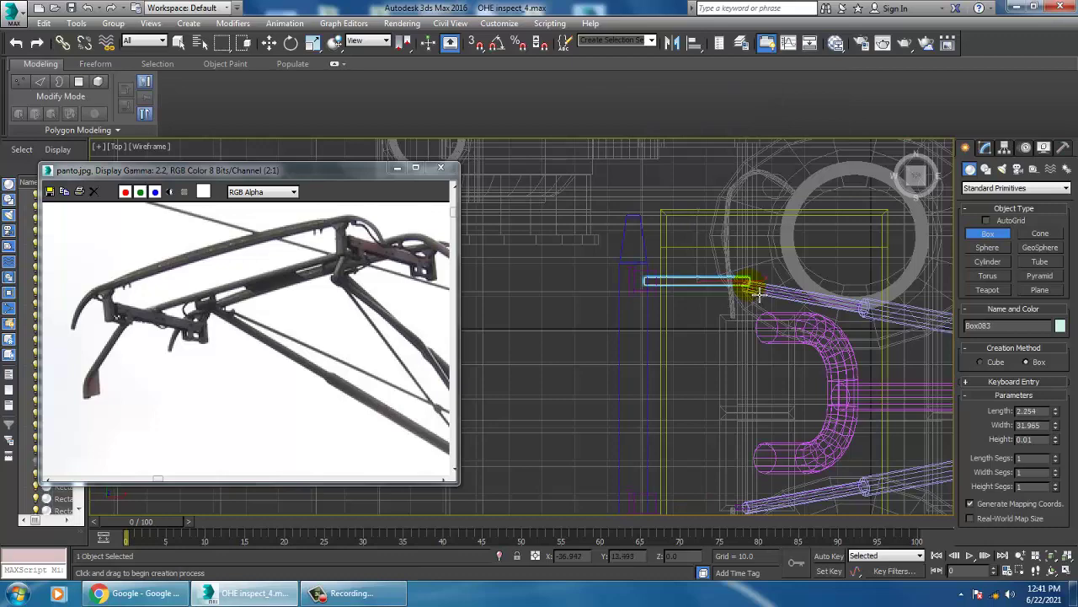
In the Perspective view, lift the new box up to the top of the pantograph.
key("alt+w")
key("alt+w")
key("z")
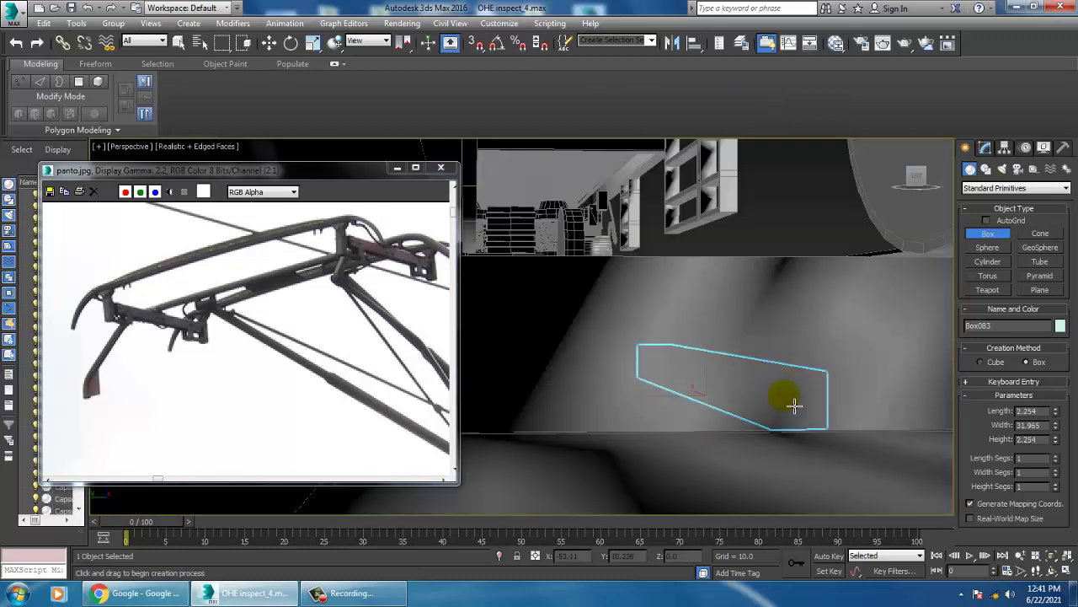
scroll(735, 405, "down", 3)
scroll(734, 406, "down", 3)
scroll(737, 393, "down", 5)
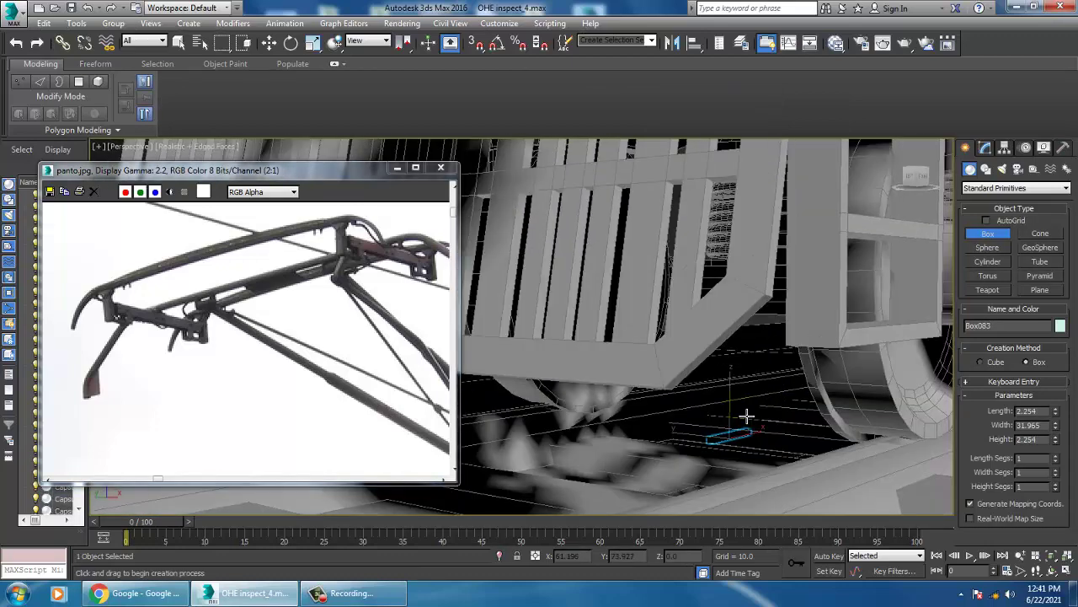
scroll(741, 379, "down", 5)
middle_click_drag(734, 397, 723, 427, "alt")
scroll(725, 412, "down", 4)
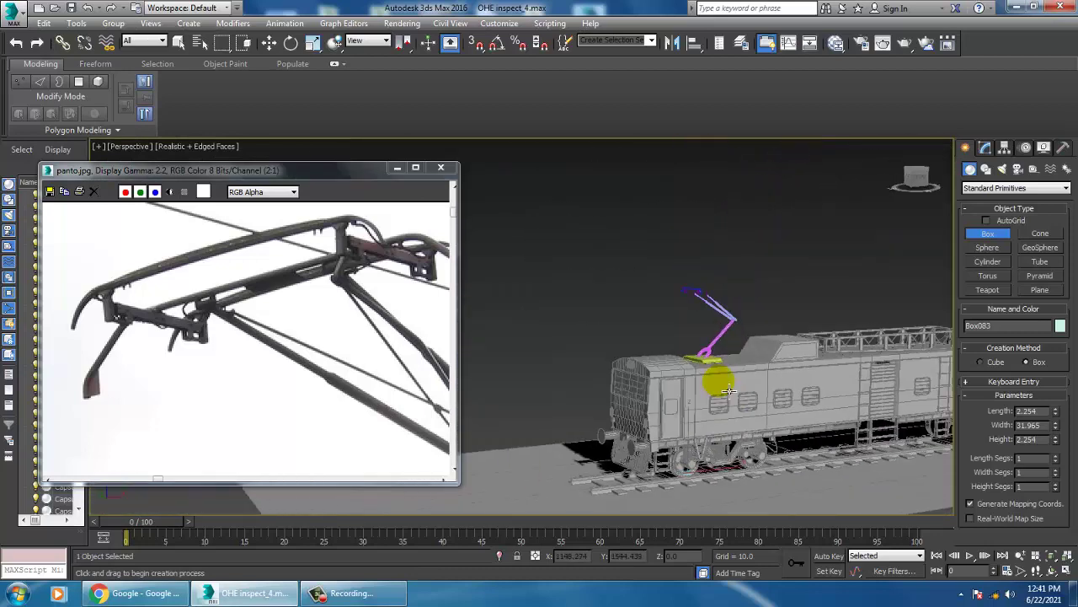
scroll(728, 388, "up", 4)
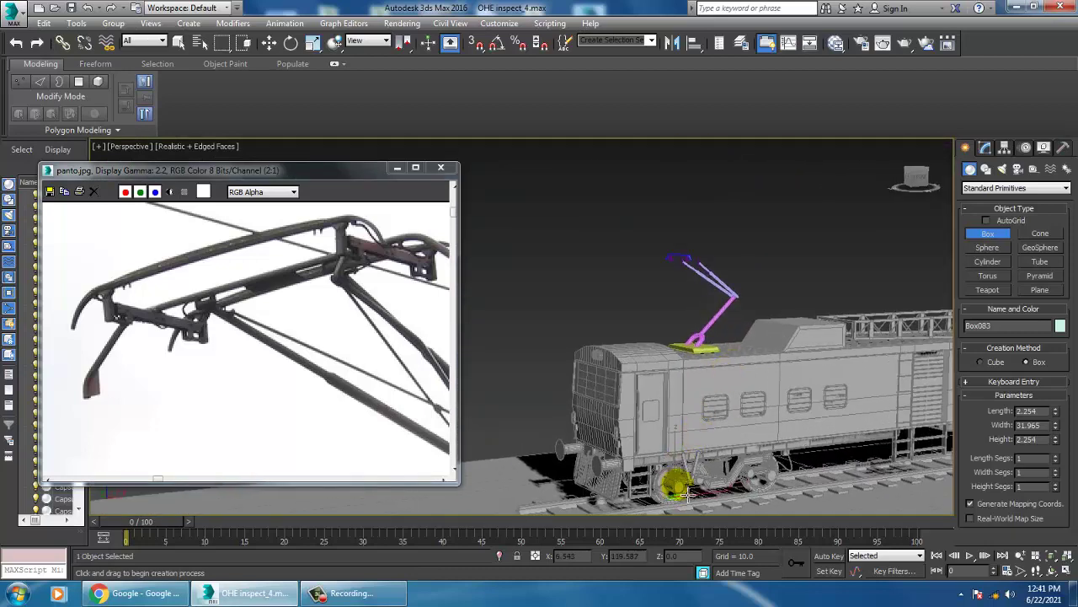
key("w")
left_click_drag(681, 469, 691, 233)
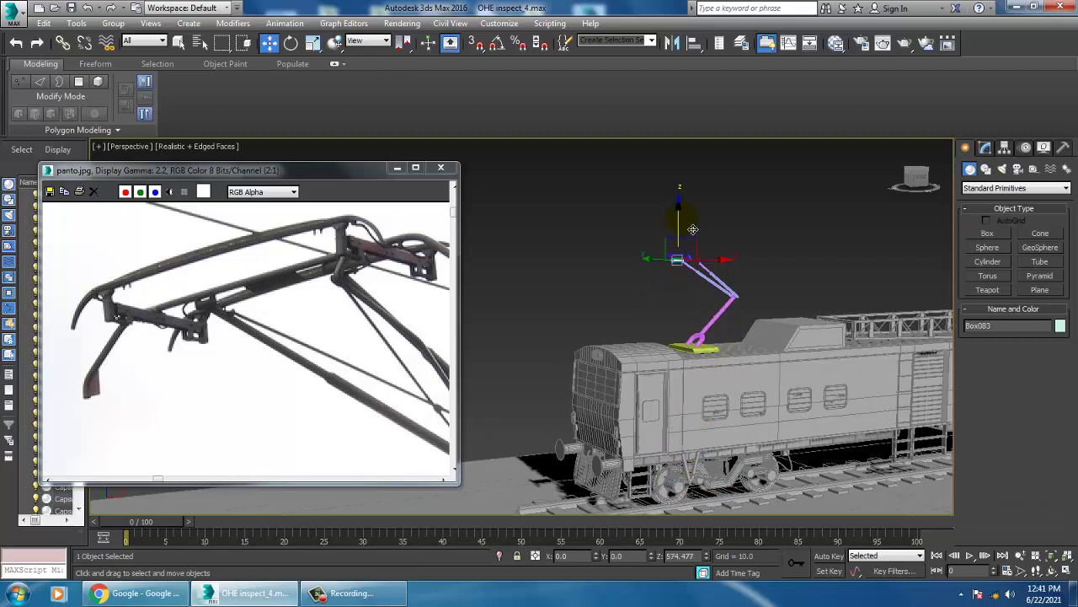
Fit the box under the top bow, sliding it left between the two brackets.
scroll(692, 230, "up", 5)
scroll(665, 286, "up", 4)
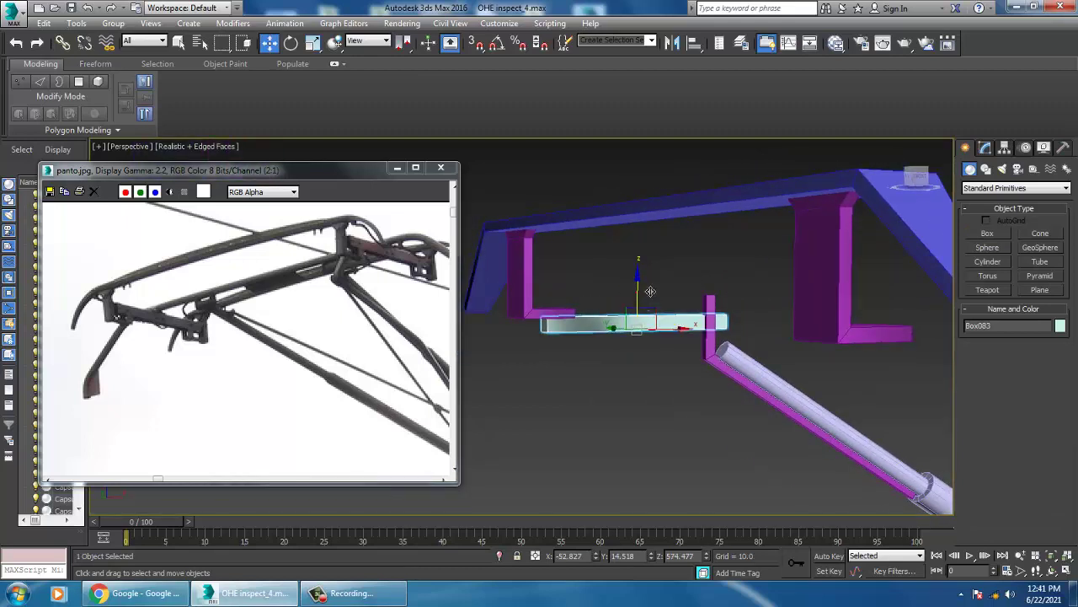
left_click_drag(650, 291, 666, 270)
middle_click_drag(666, 270, 712, 306, "alt")
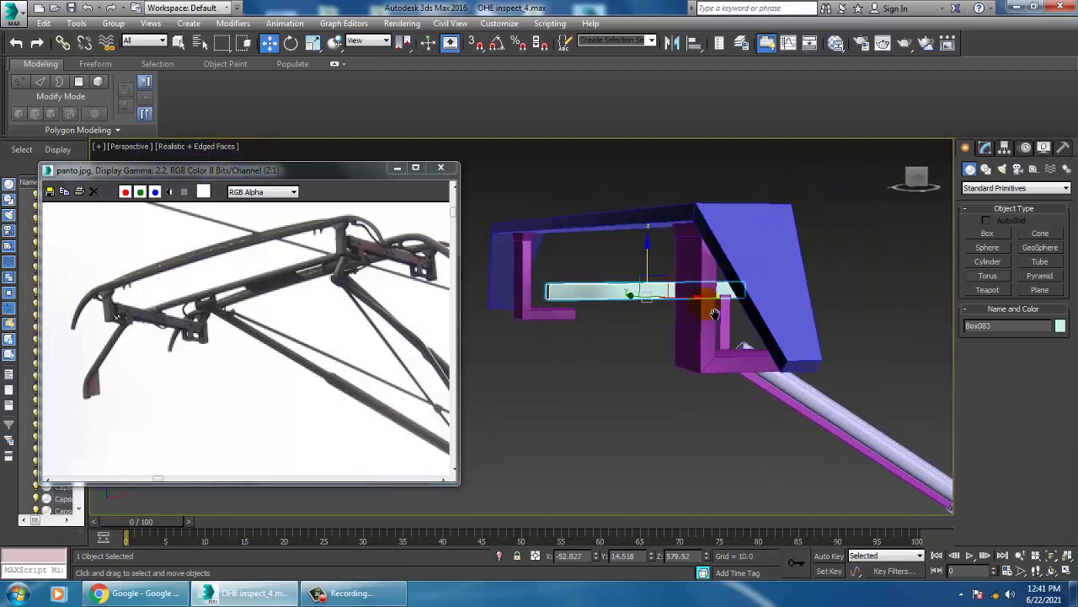
left_click_drag(712, 303, 695, 307)
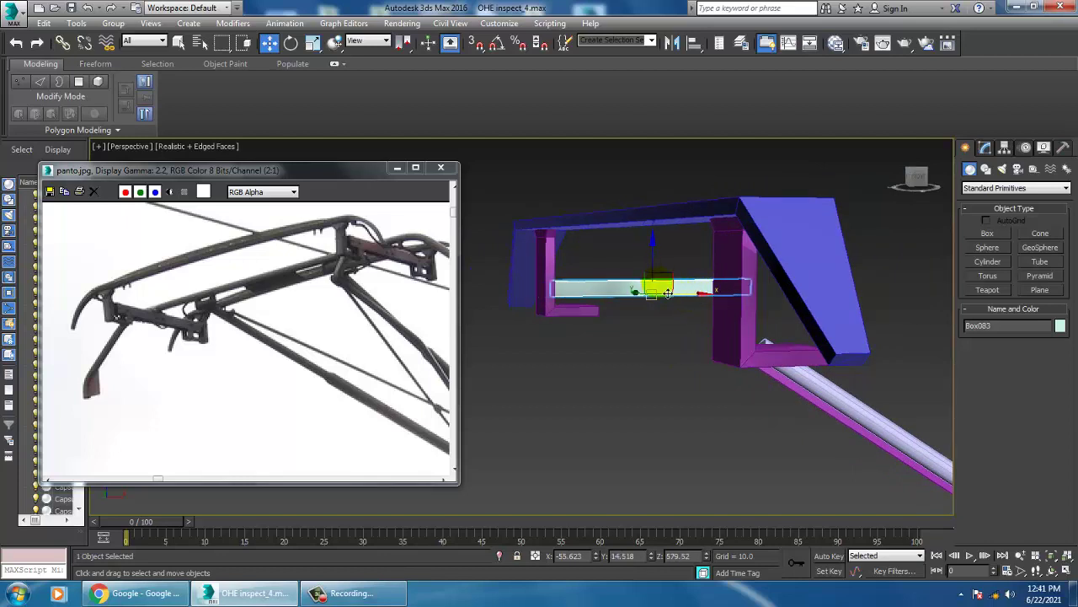
middle_click_drag(664, 289, 639, 274, "alt")
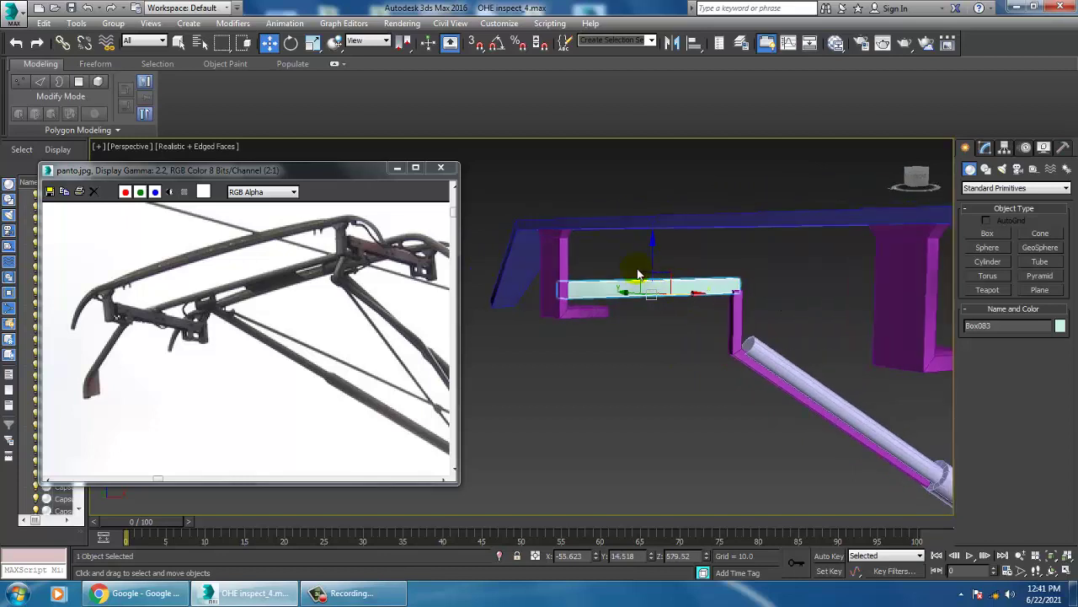
Reselect the Box083 crossbar and convert it to an editable poly.
left_click(762, 333)
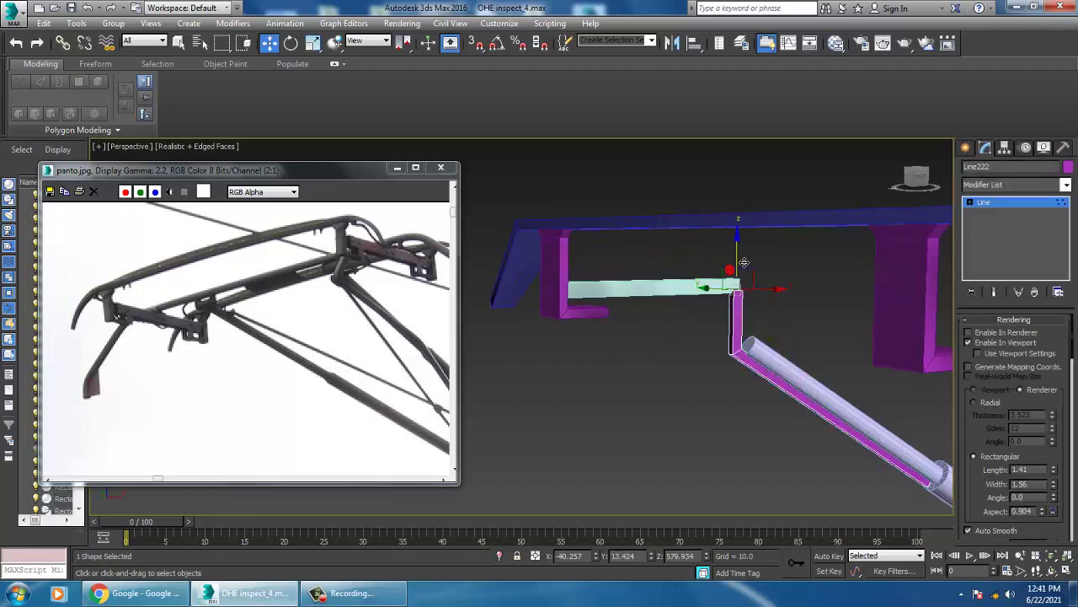
left_click(989, 218)
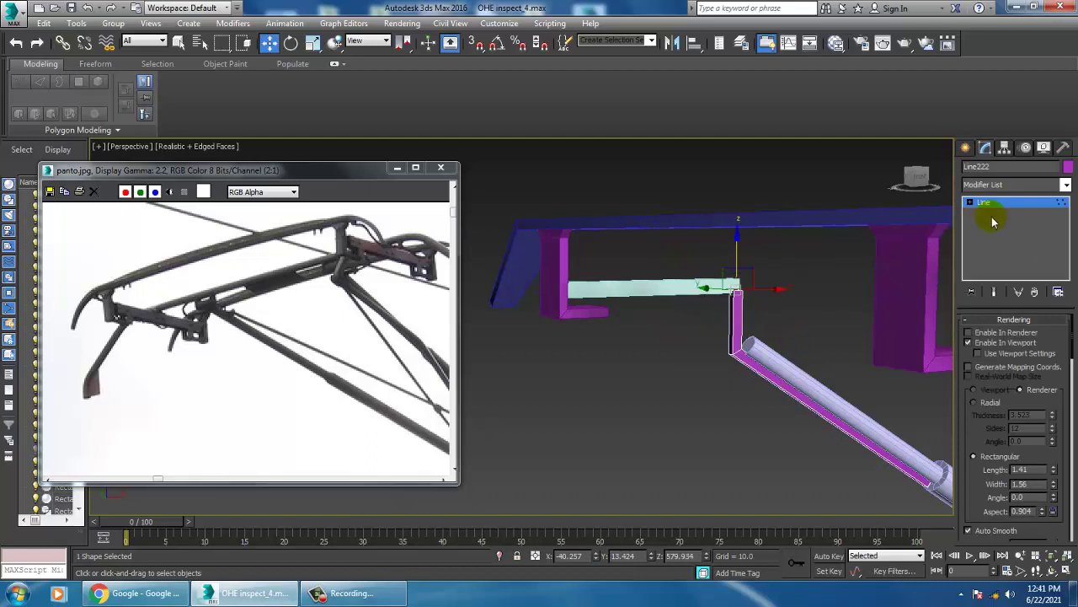
left_click(646, 290)
scroll(671, 323, "up", 5)
scroll(640, 322, "up", 5)
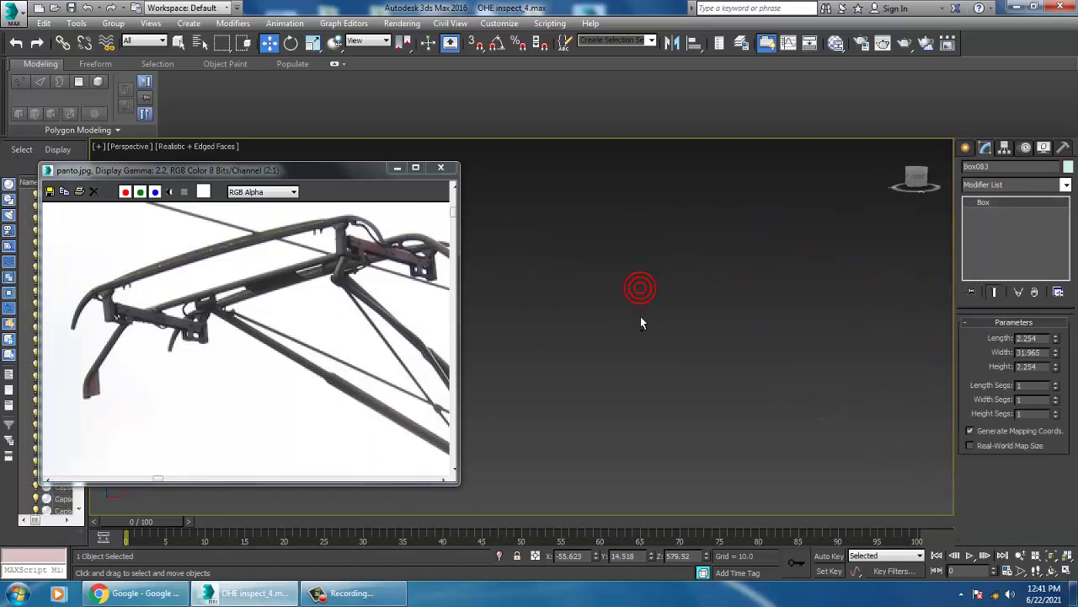
scroll(640, 323, "down", 4)
scroll(638, 312, "down", 3)
scroll(637, 305, "down", 2)
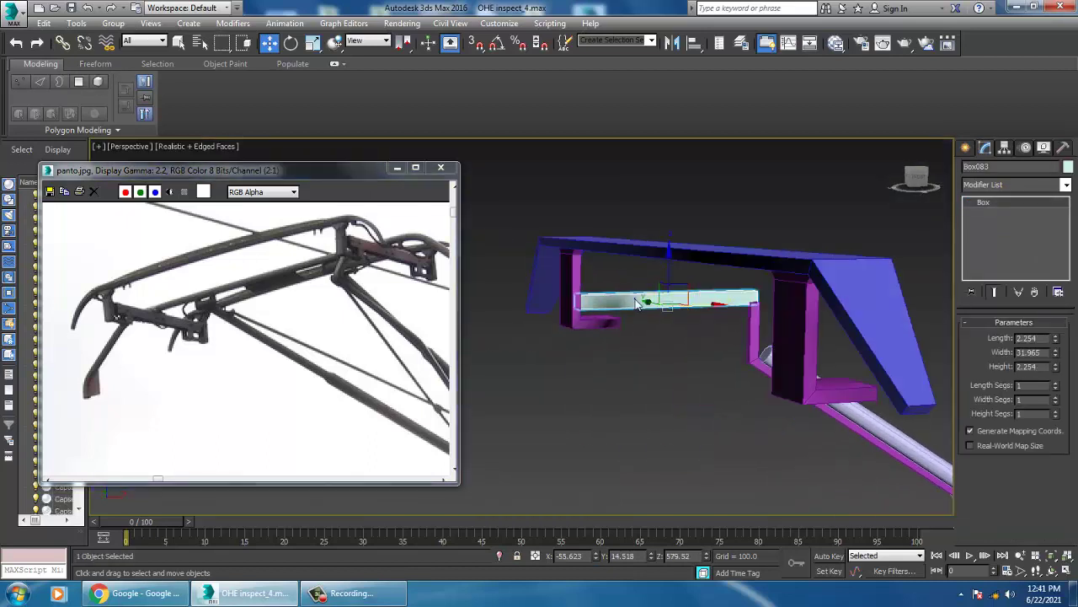
right_click(638, 304)
left_click(830, 441)
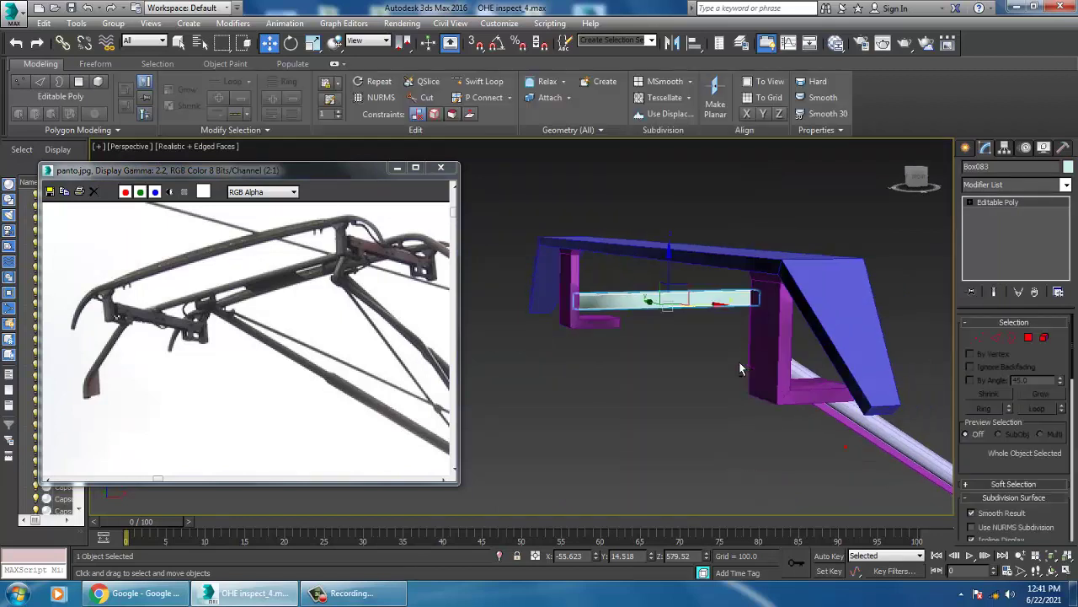
Select the crossbar's four long edges and try Connect, then cancel it.
middle_click_drag(739, 369, 685, 329, "alt")
left_click(613, 309)
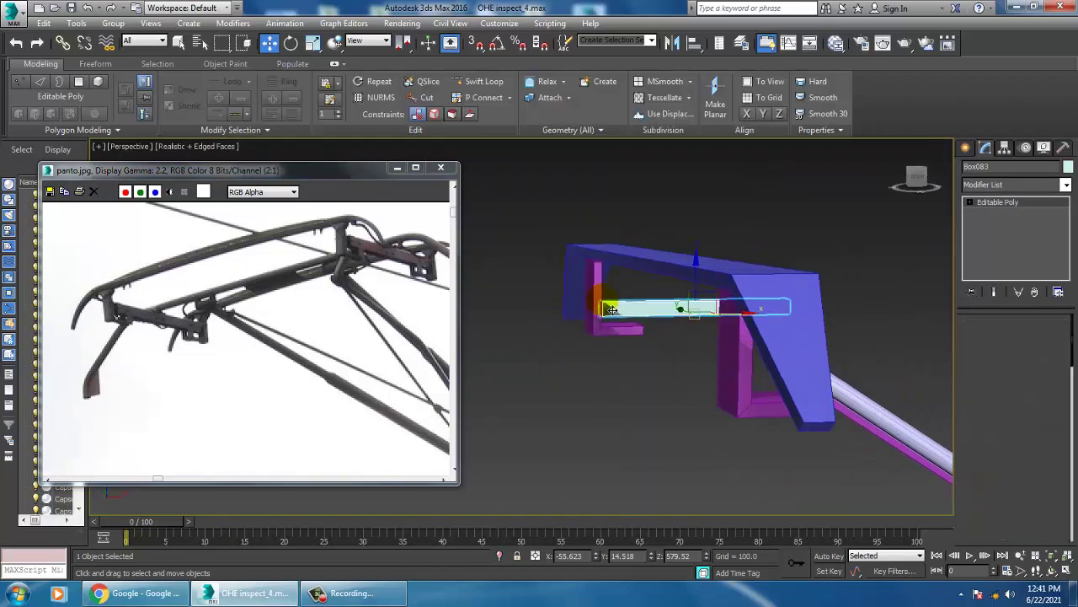
key("2")
left_click_drag(626, 283, 651, 349)
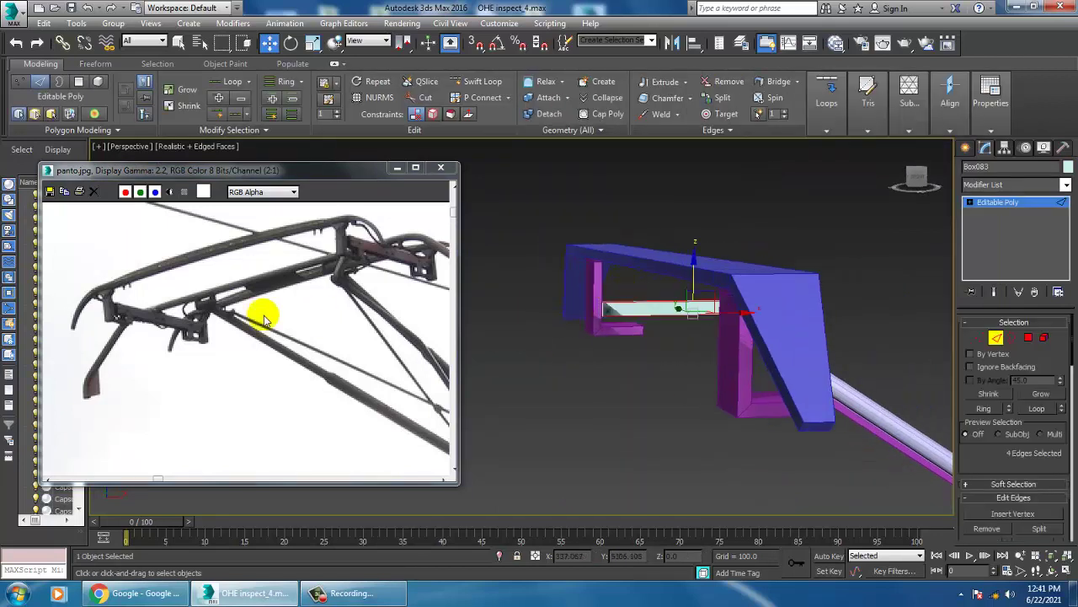
scroll(166, 312, "up", 1)
scroll(144, 337, "up", 1)
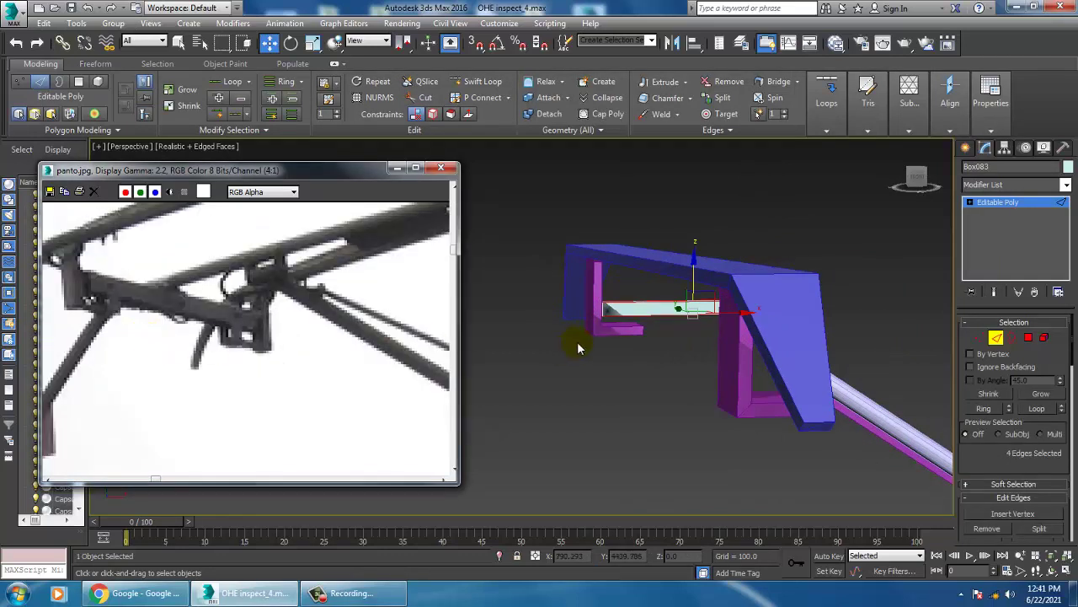
middle_click_drag(674, 330, 729, 343)
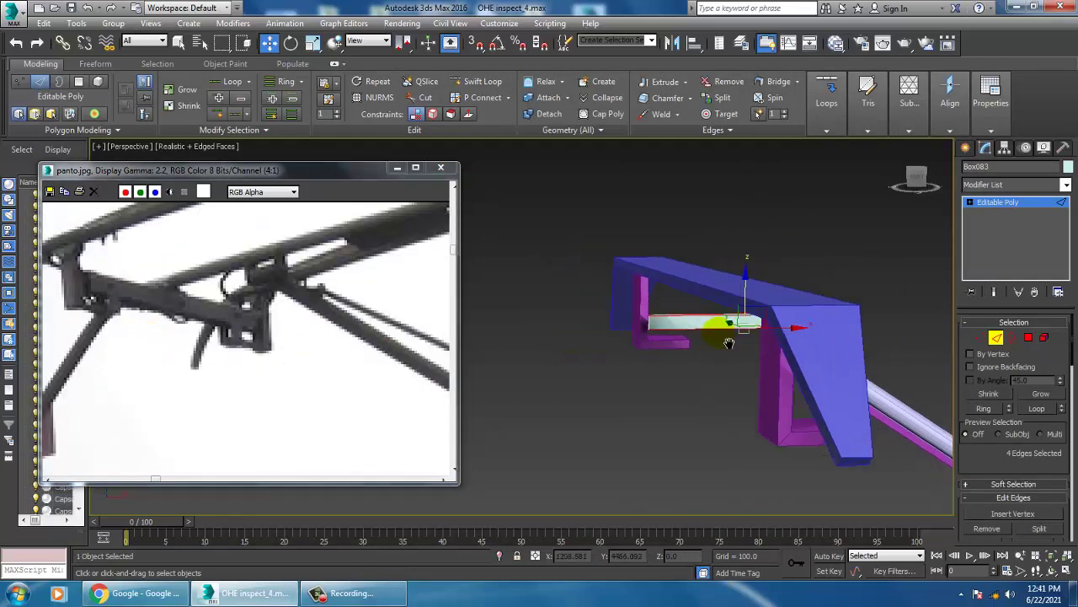
scroll(1003, 472, "down", 3)
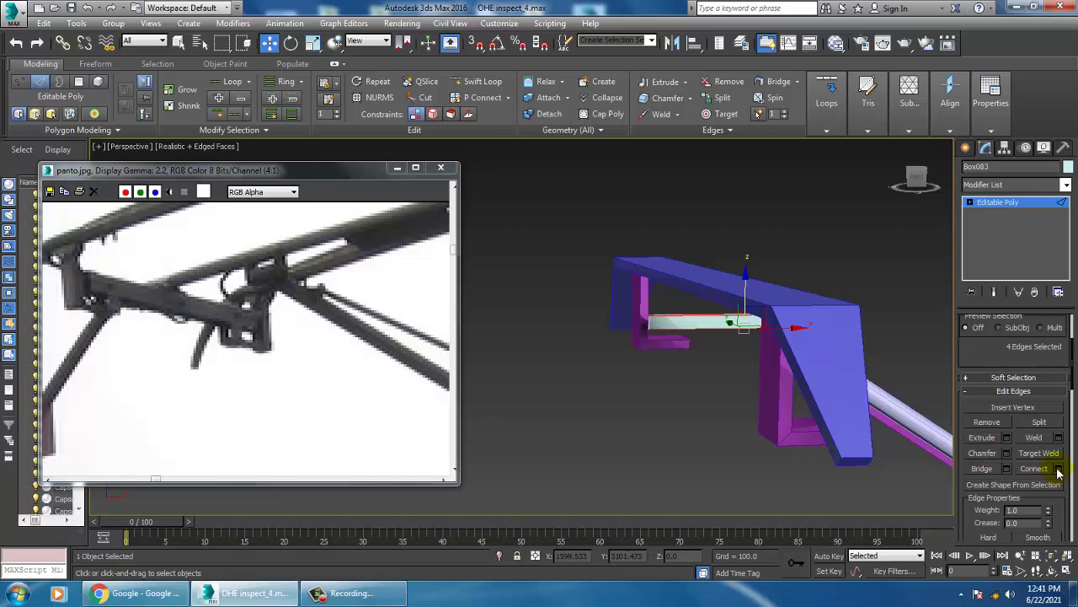
left_click(1059, 470)
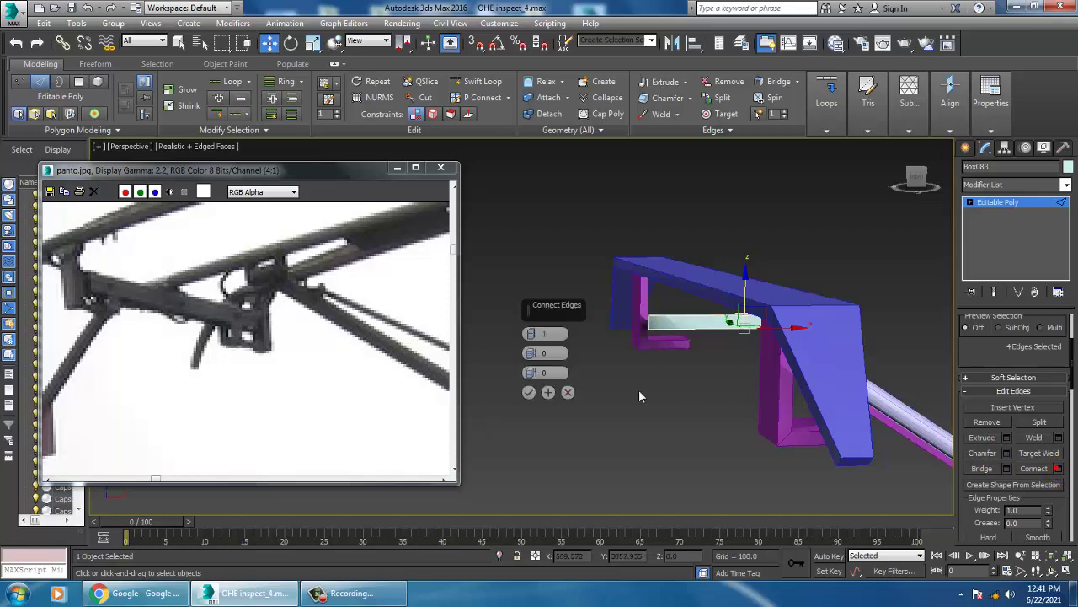
left_click(570, 394)
Cut a Swift Loop edge loop across the crossbar near its left end.
key("shift+alt+w")
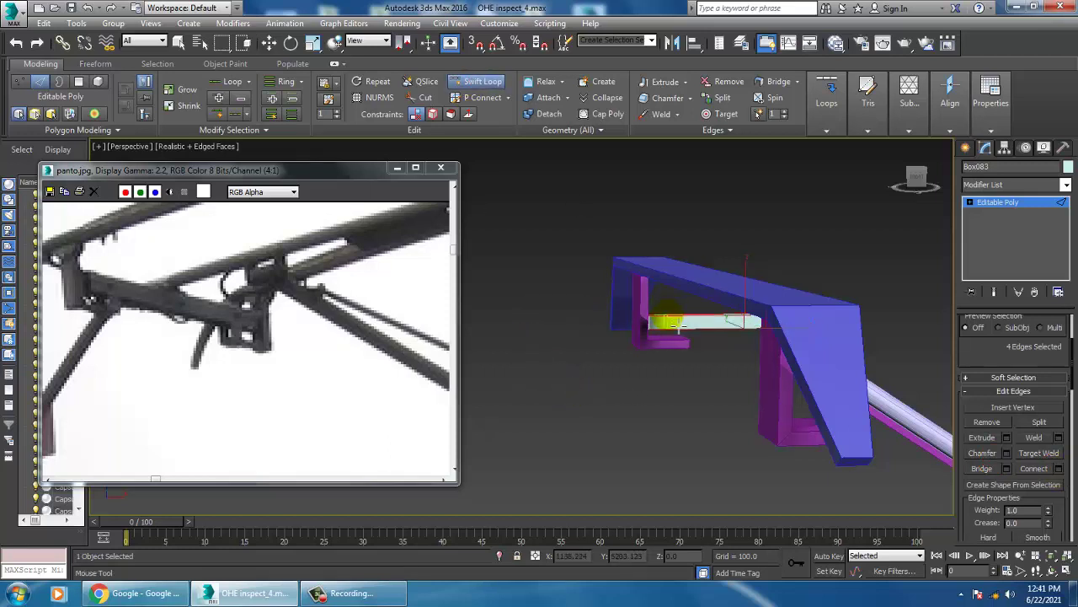
scroll(678, 324, "up", 1)
scroll(687, 324, "up", 2)
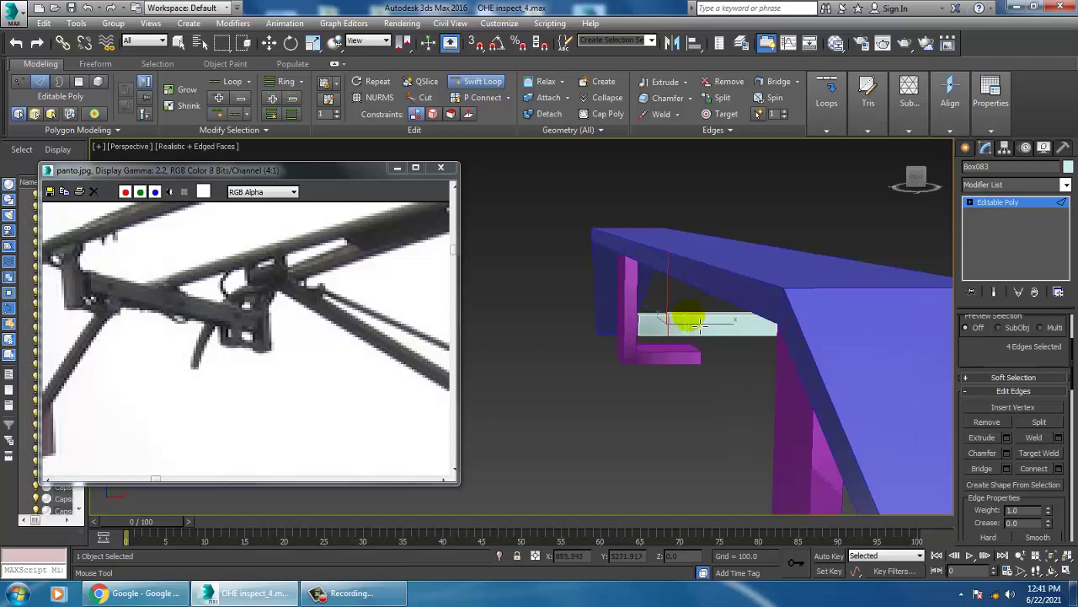
left_click(712, 321)
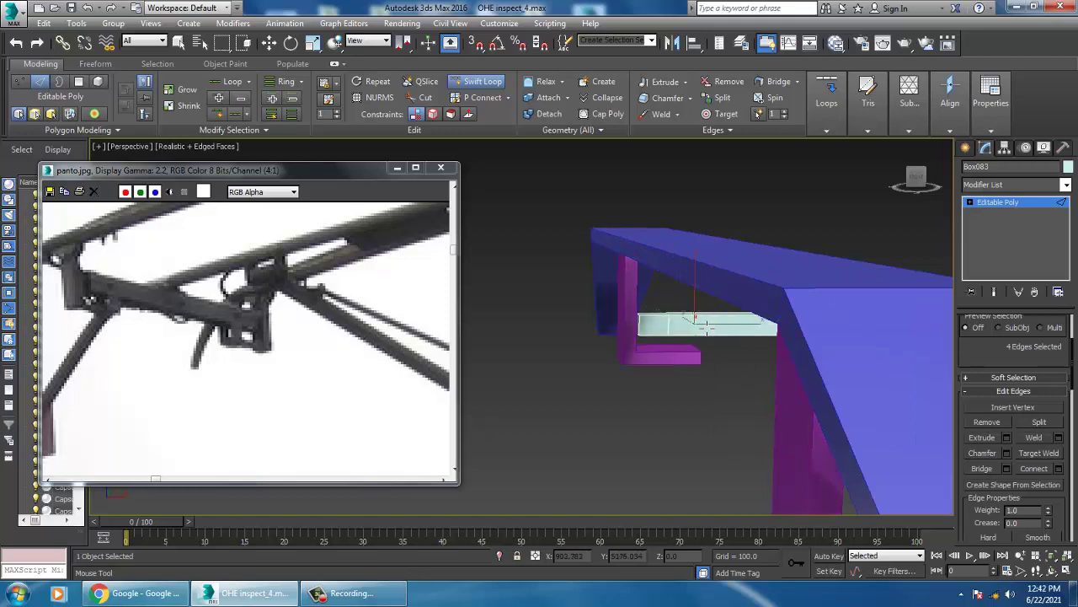
mouse_move(706, 329)
middle_mouse_down("alt")
mouse_move(746, 356)
mouse_move(758, 352)
middle_mouse_up("alt")
Extrude the small face under Box083's left end downward by about 3.269 units.
key("w")
key("4")
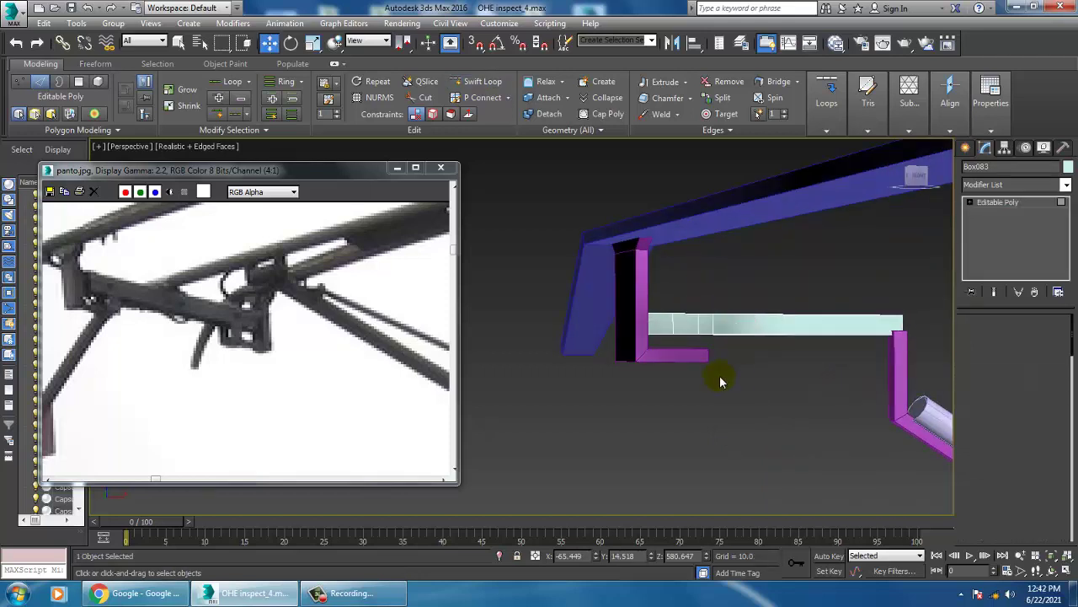
mouse_move(681, 322)
middle_mouse_down("alt")
mouse_move(715, 312)
mouse_move(707, 337)
middle_mouse_up("alt")
left_click(708, 338)
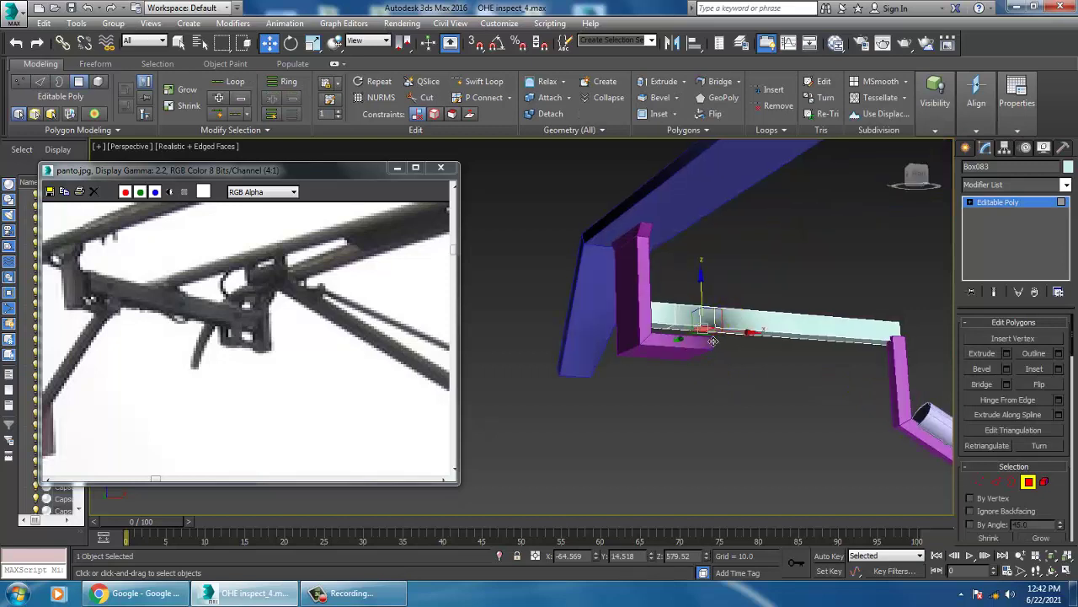
left_click(1007, 354)
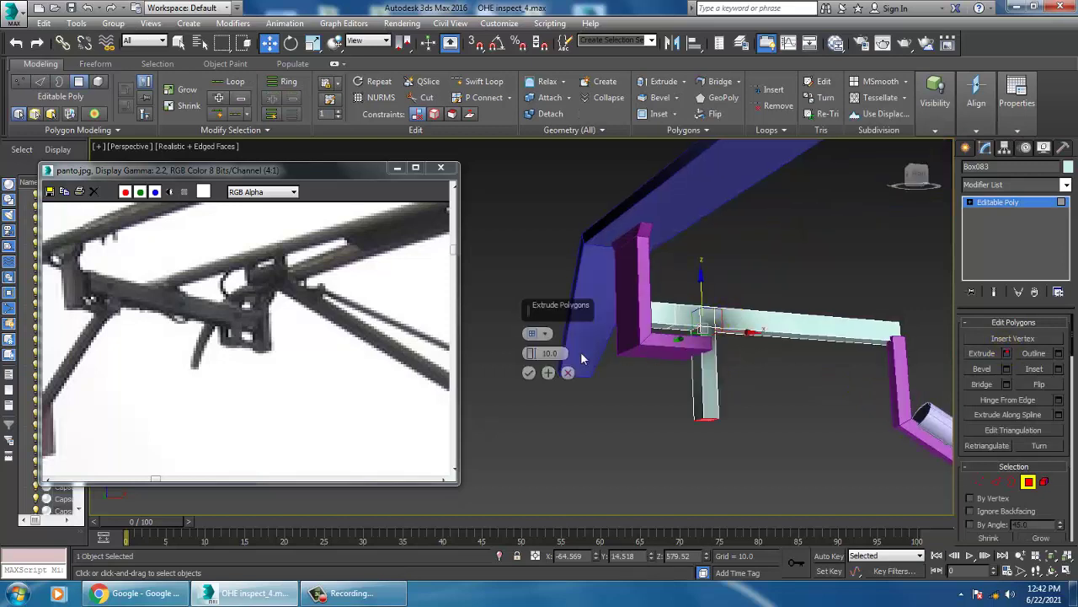
left_click_drag(532, 359, 546, 372)
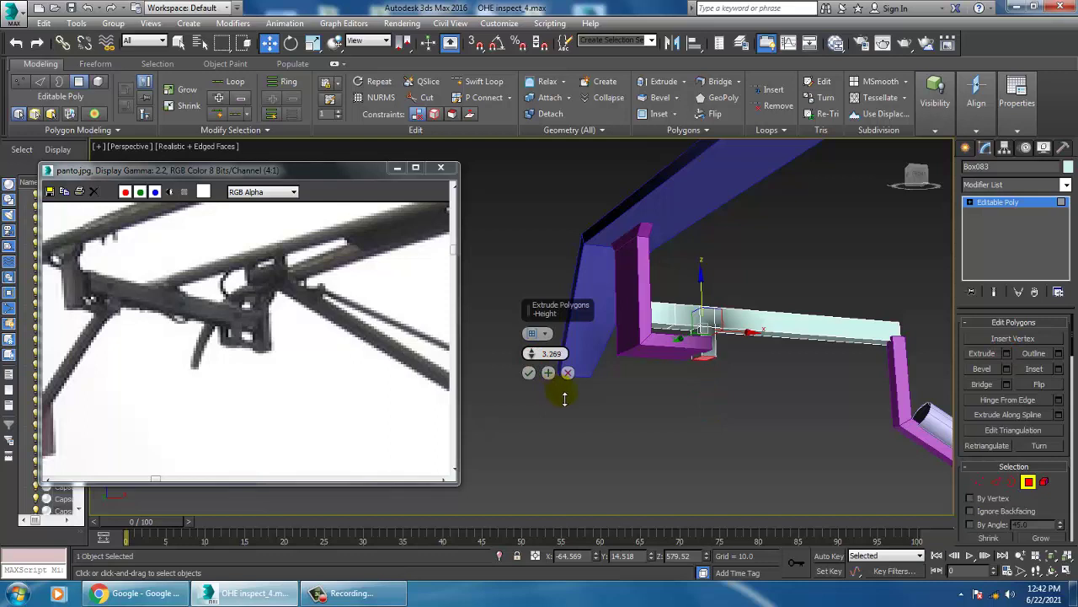
left_click(529, 372)
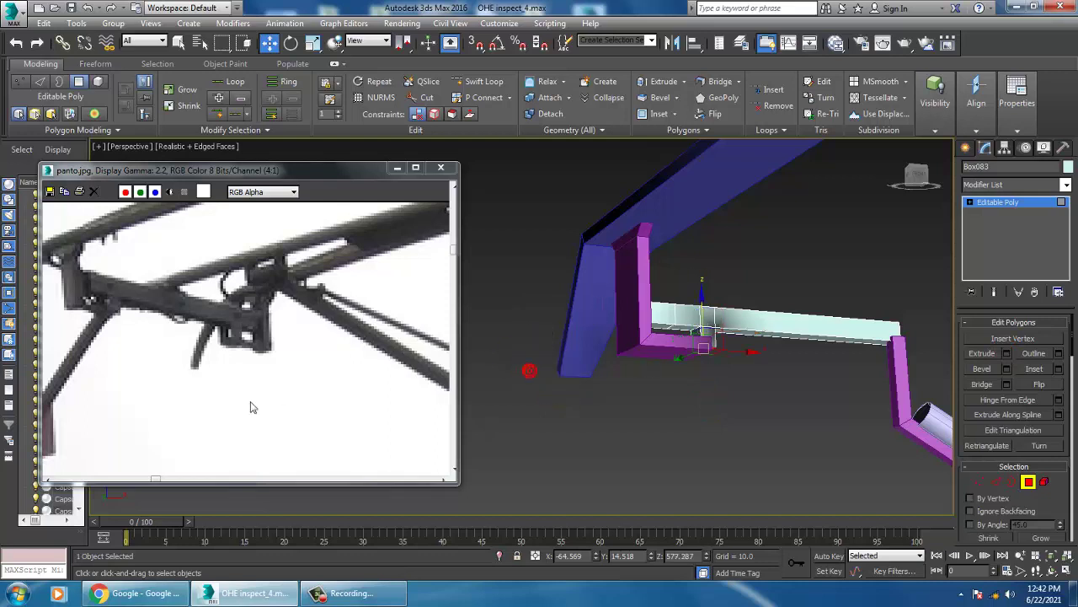
middle_click_drag(253, 404, 283, 341)
mouse_move(810, 258)
middle_mouse_down()
mouse_move(770, 258)
mouse_move(931, 304)
middle_mouse_up()
In the Front view, draw a three-point bent line down-left from under the cross piece.
key("f")
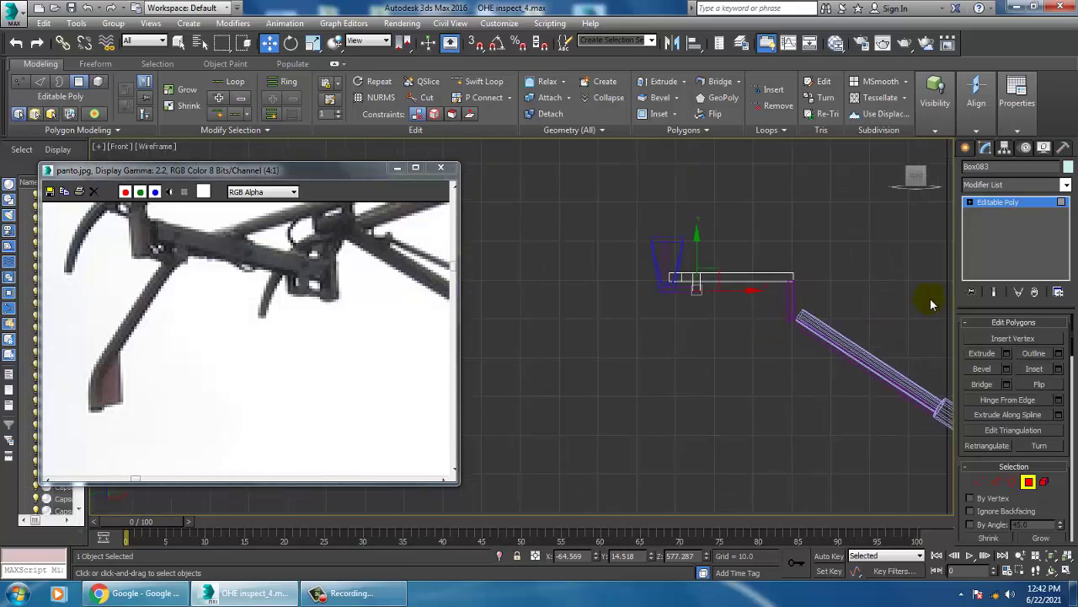
left_click(966, 148)
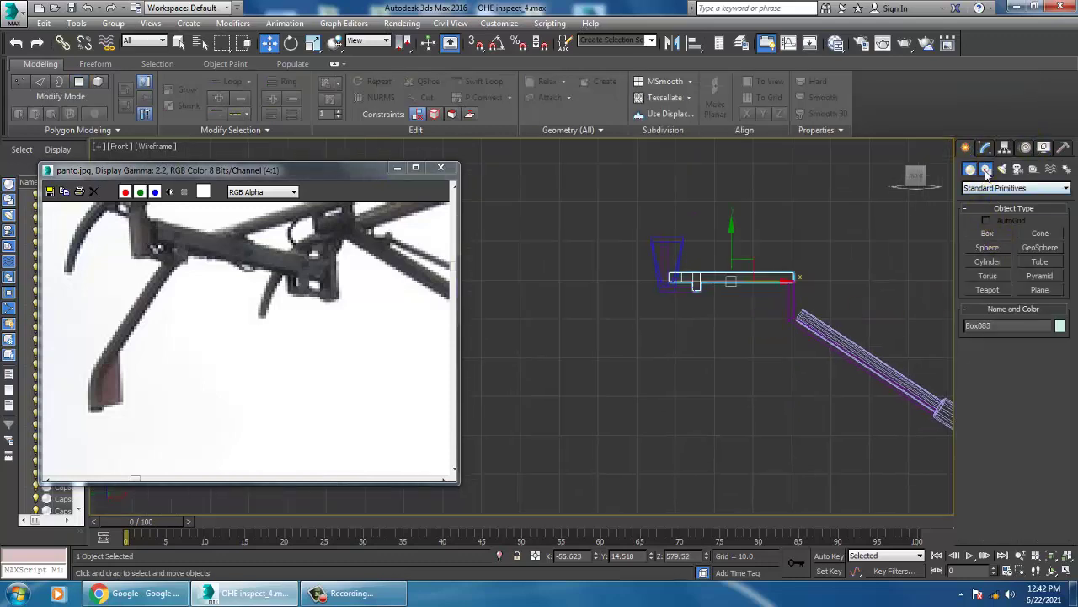
left_click(987, 170)
left_click(988, 244)
middle_click_drag(660, 311, 690, 311)
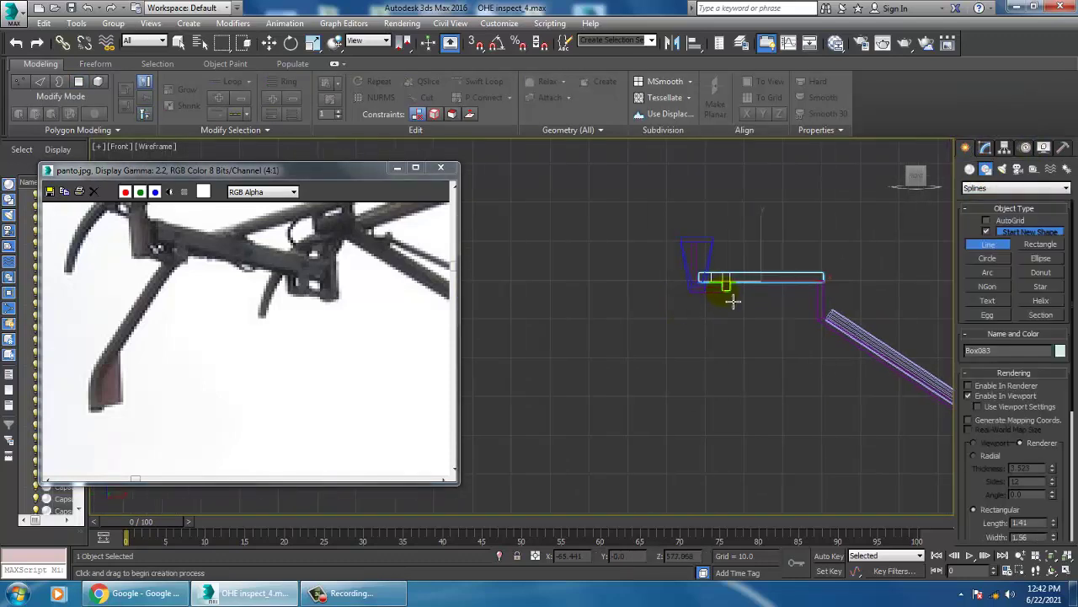
left_click(724, 292)
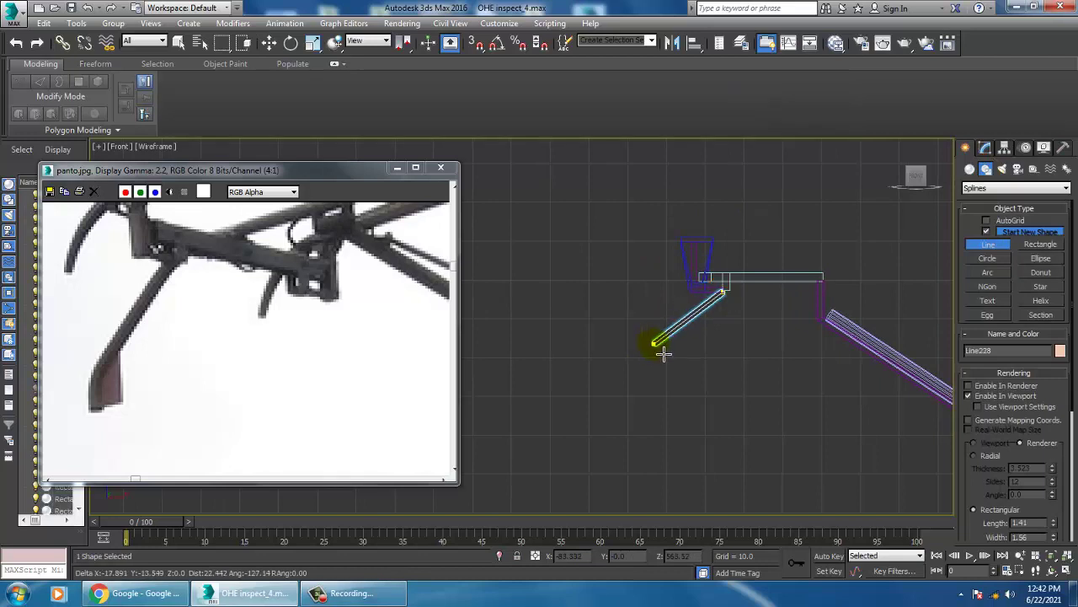
left_click(653, 343)
left_click(650, 385)
right_click(650, 385)
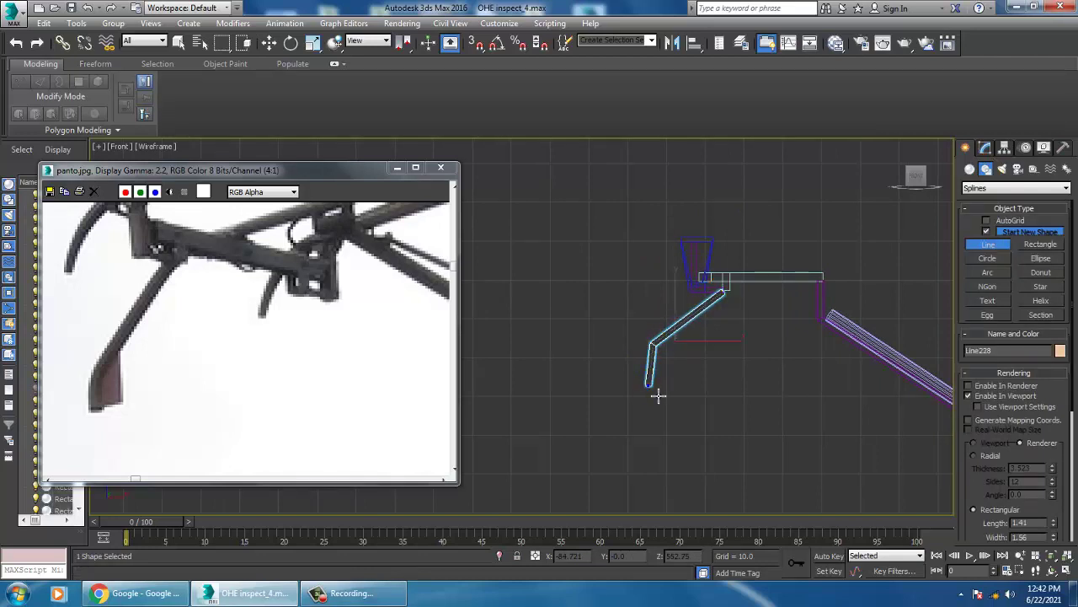
right_click(651, 387)
Render Line228 as a Radial tube with thickness 1.409.
left_click(991, 150)
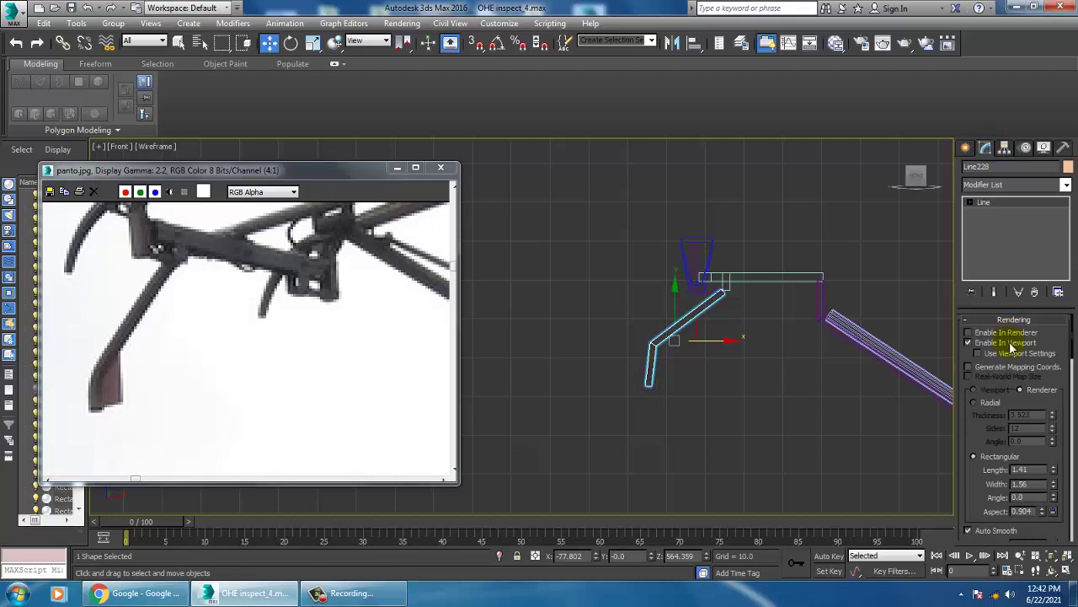
left_click(990, 402)
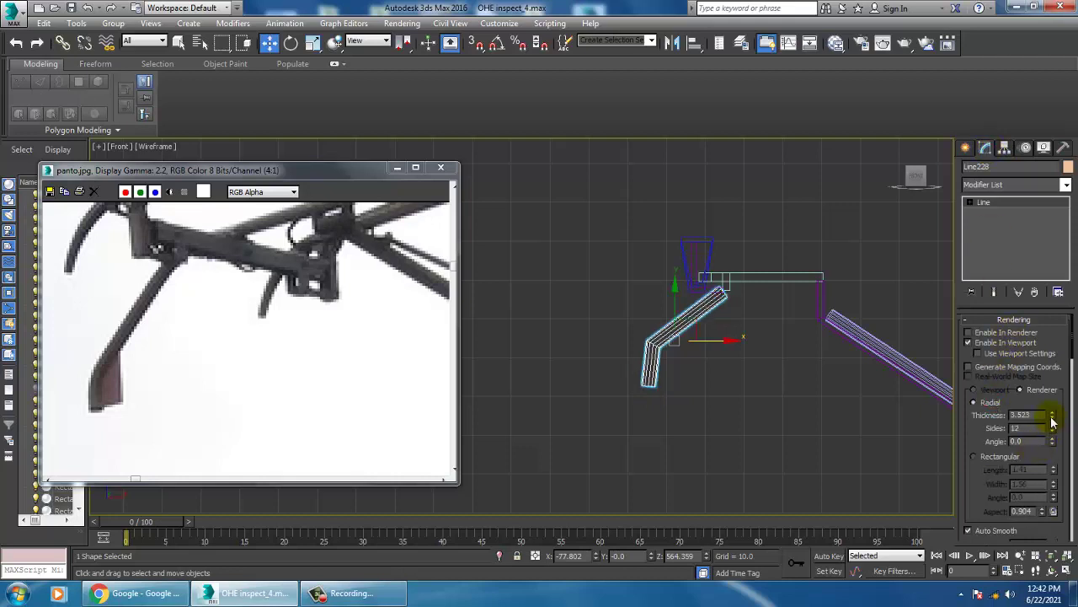
left_click_drag(1052, 420, 1071, 464)
key("alt+w")
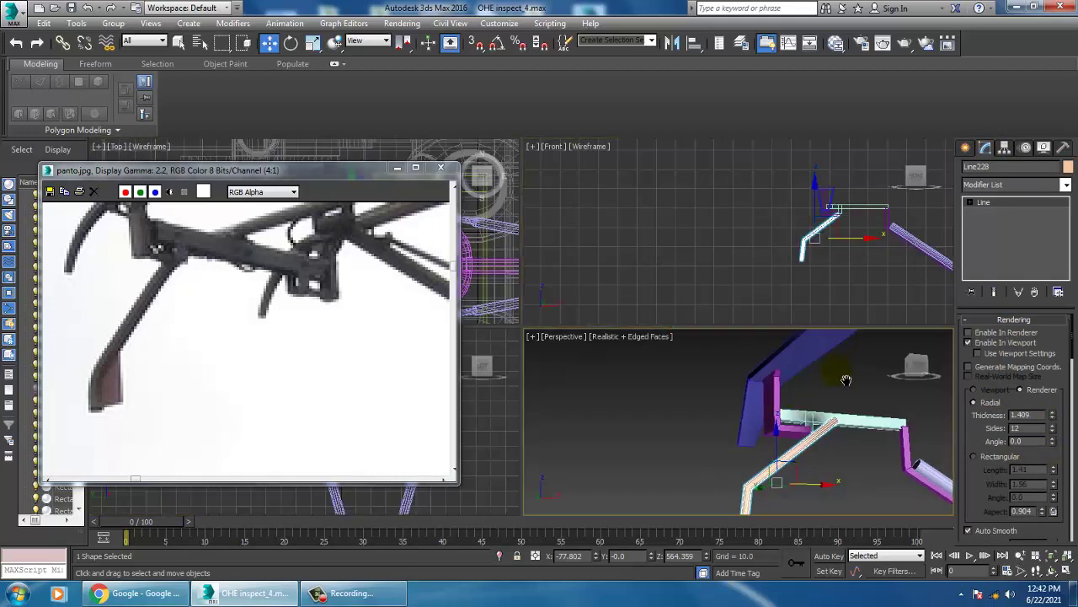
scroll(843, 422, "up", 3)
key("alt+w")
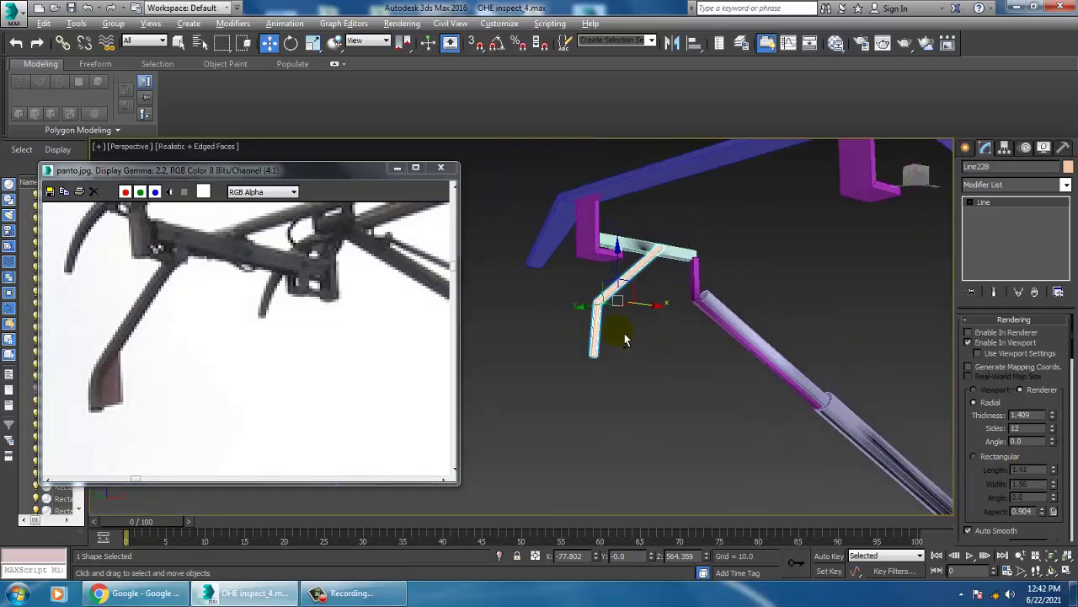
middle_click_drag(745, 327, 669, 357, "alt")
mouse_move(547, 316)
middle_mouse_down("alt")
mouse_move(516, 305)
mouse_move(645, 291)
mouse_move(701, 314)
middle_mouse_up("alt")
scroll(644, 291, "down", 3)
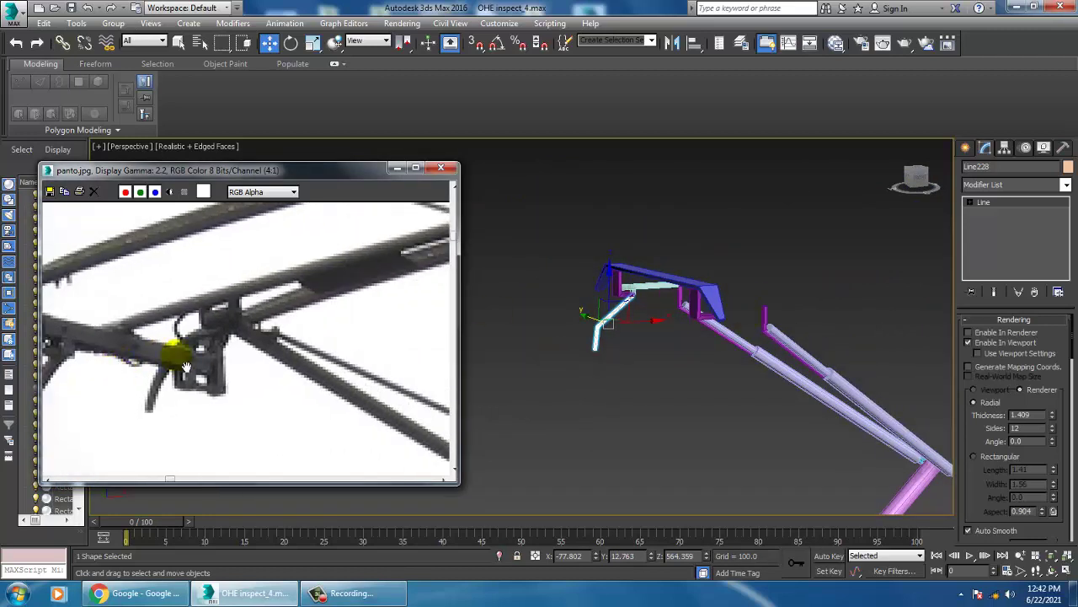
scroll(287, 353, "down", 1)
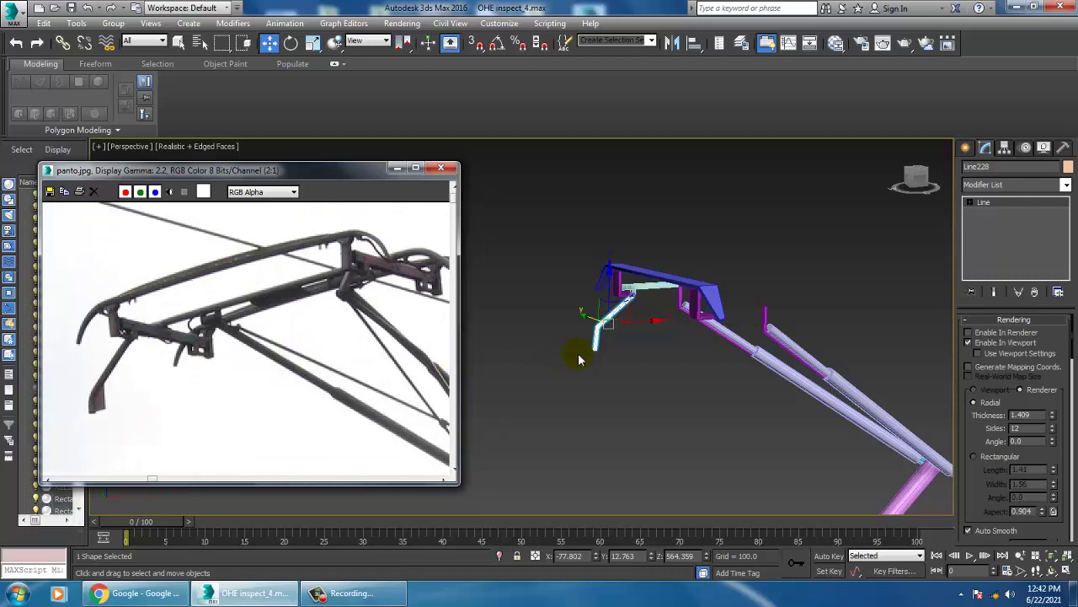
mouse_move(693, 339)
middle_mouse_down("alt")
mouse_move(682, 324)
mouse_move(681, 356)
mouse_move(645, 337)
mouse_move(689, 375)
middle_mouse_up("alt")
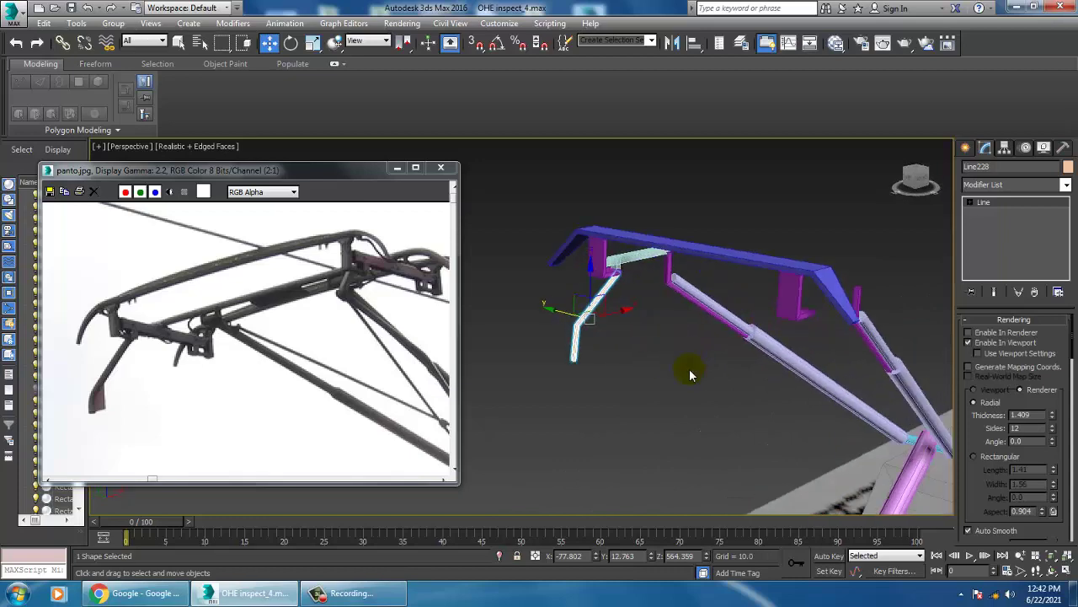
left_click(645, 267)
mouse_move(646, 267)
middle_mouse_down("alt")
mouse_move(710, 302)
mouse_move(682, 330)
middle_mouse_up("alt")
scroll(211, 360, "up", 2)
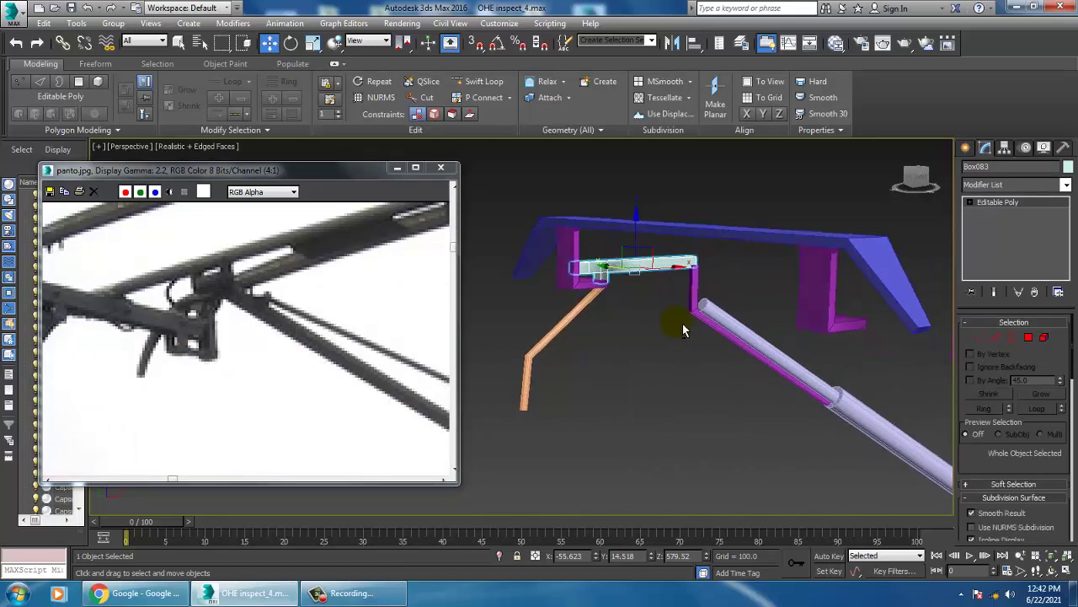
scroll(682, 330, "up", 2)
Convert Line222 to an editable poly and pick its four upright edges for Connect with 2 segments.
left_click(701, 287)
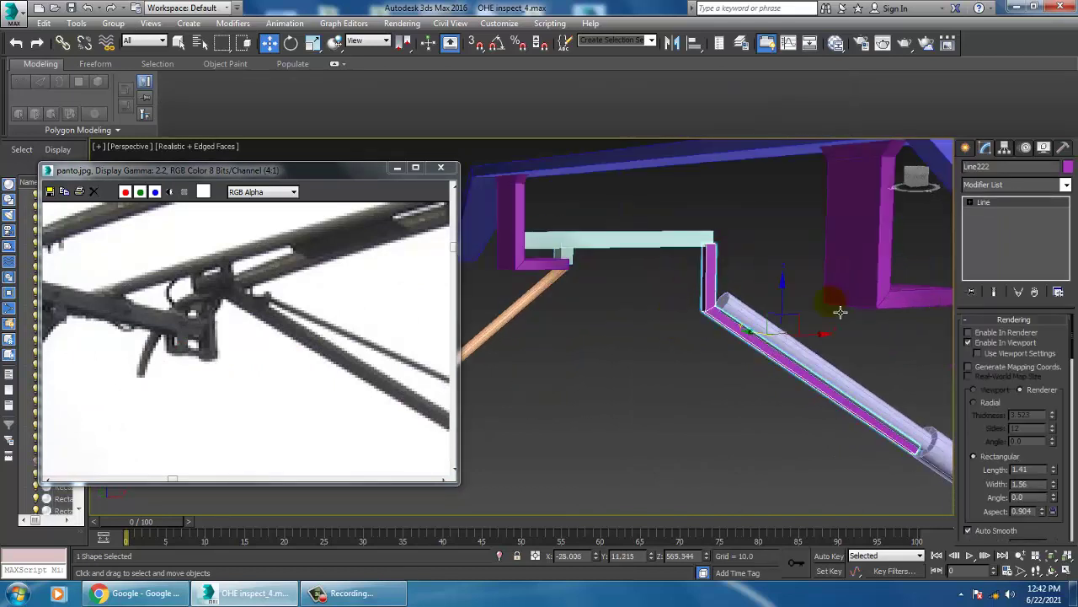
right_click(708, 284)
mouse_move(758, 419)
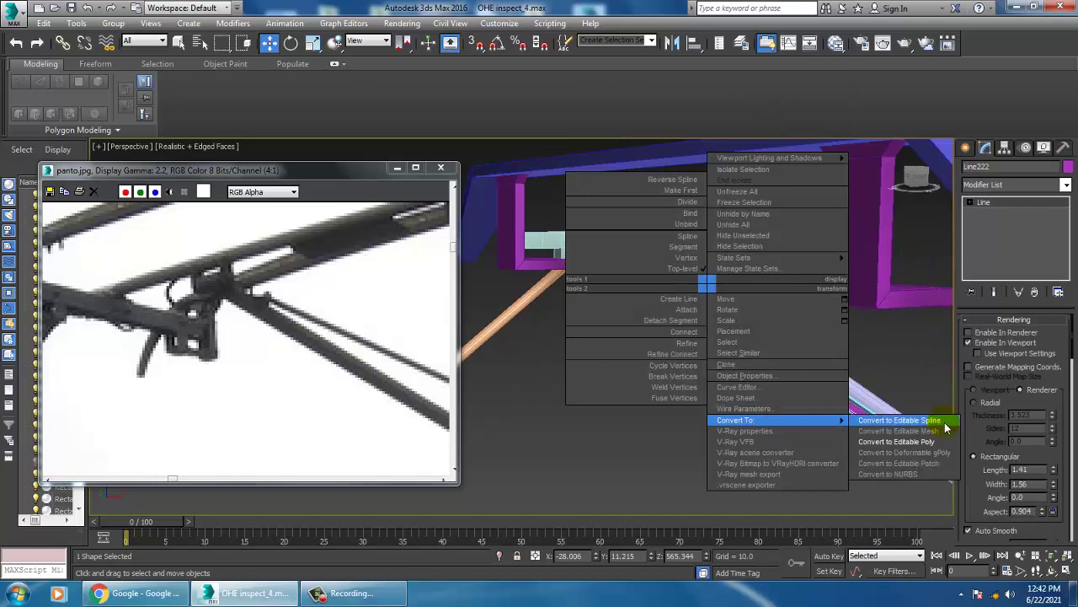
left_click(918, 442)
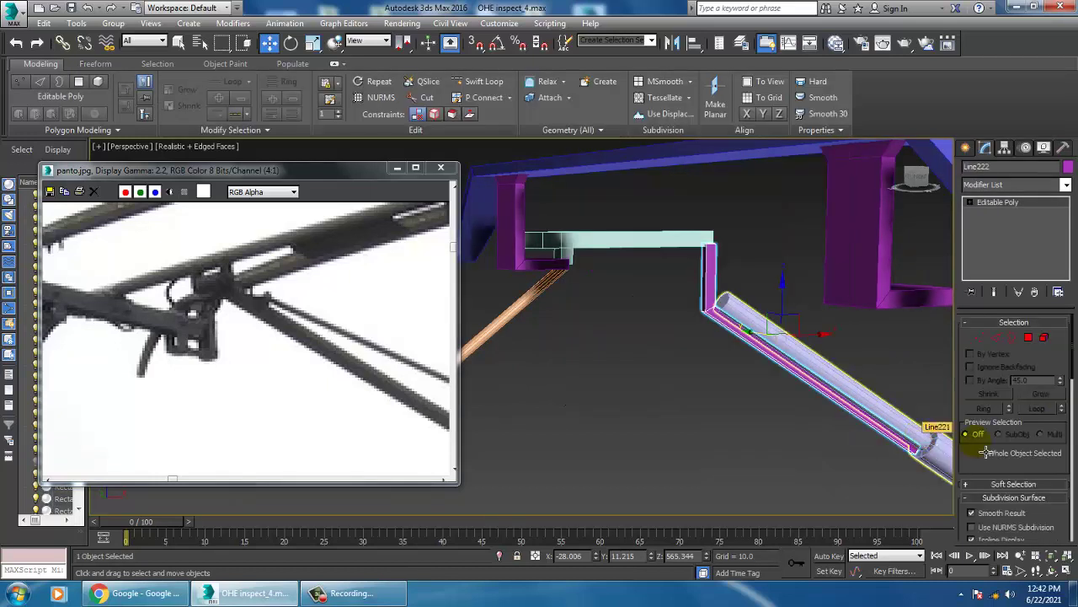
left_click(998, 339)
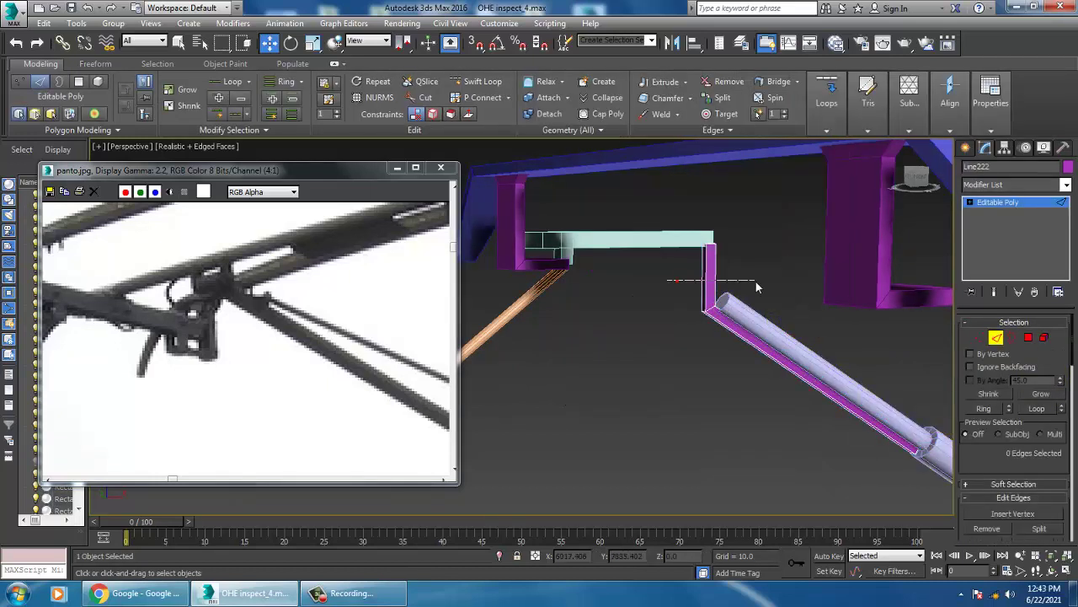
left_click_drag(757, 283, 756, 284)
scroll(995, 420, "down", 2)
left_click(1059, 518)
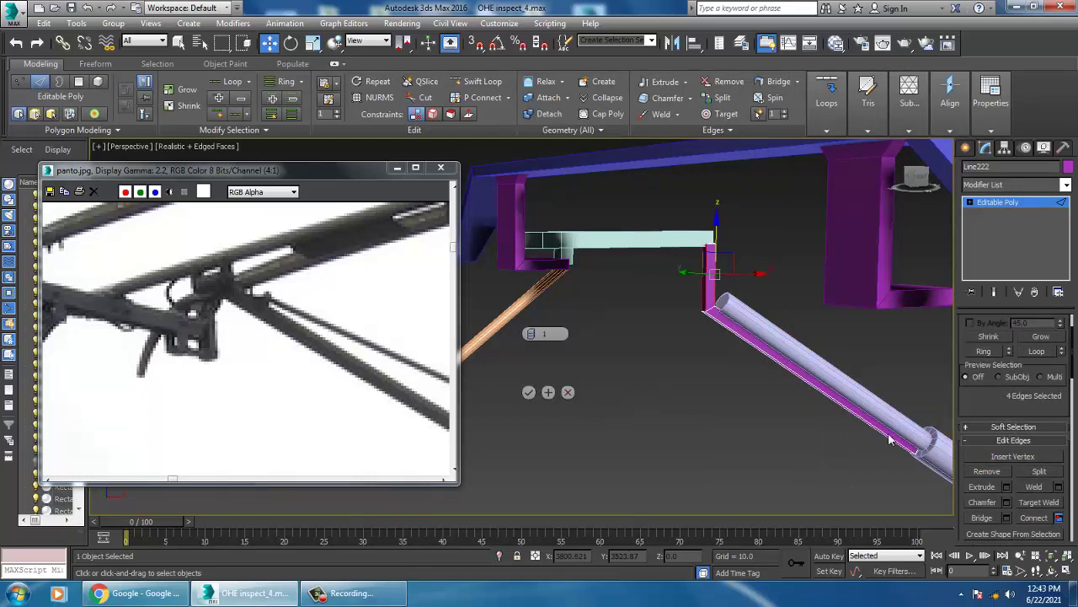
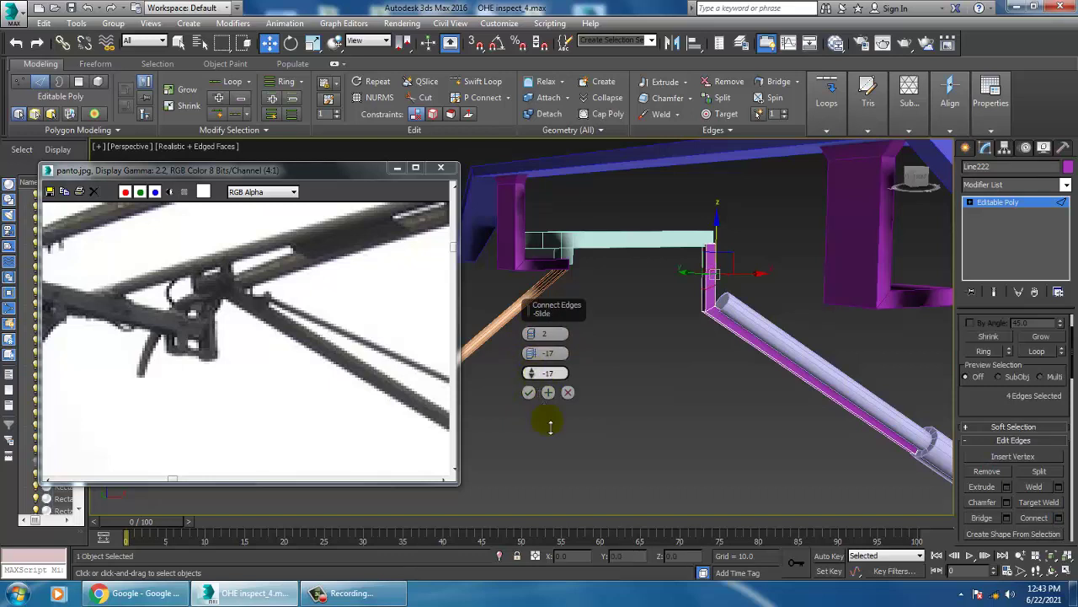
Add two connecting edges near the top of the bent bracket, adjusting their slide.
left_click_drag(553, 442, 563, 483)
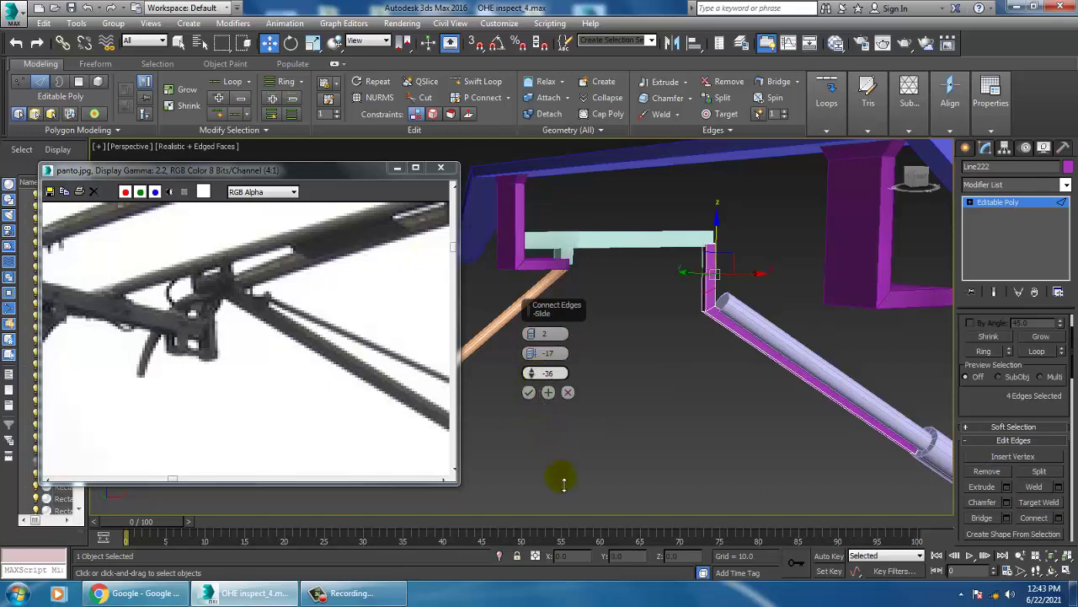
left_click_drag(578, 579, 589, 25)
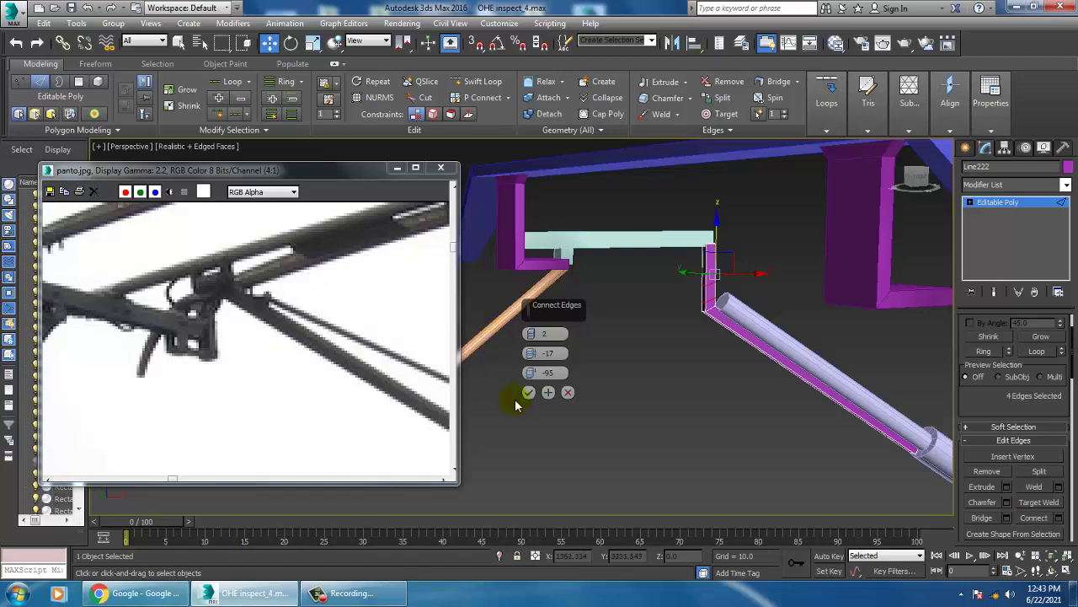
left_click(529, 392)
In the Front view, select the top vertices of Line222 and move them down so the end segments lie horizontal.
key("alt+w")
middle_click(821, 226)
key("alt+w")
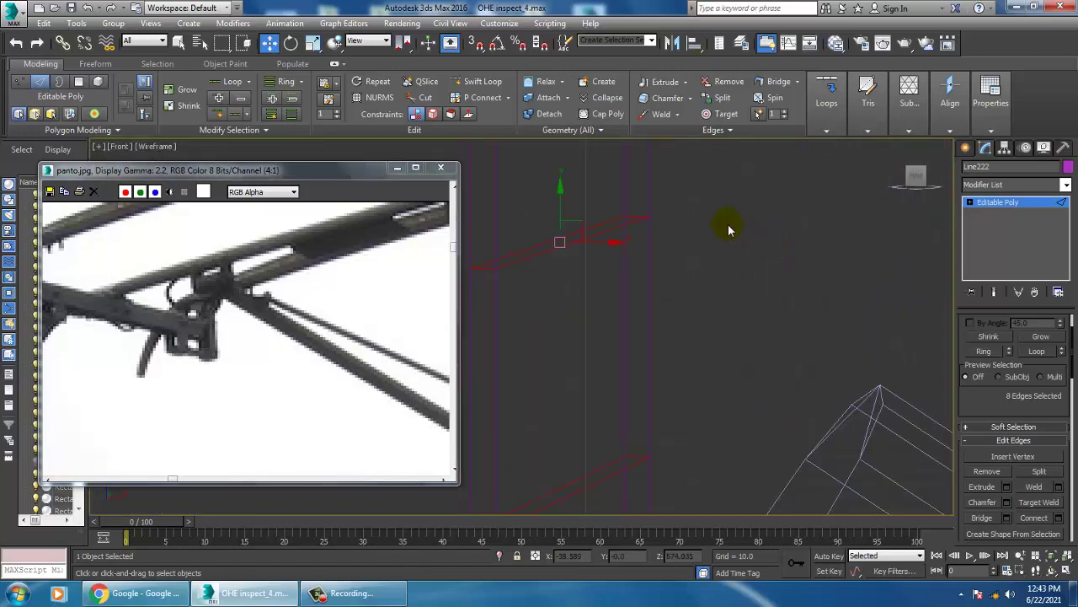
scroll(728, 229, "down", 5)
key("1")
left_click_drag(594, 185, 745, 266)
key("r")
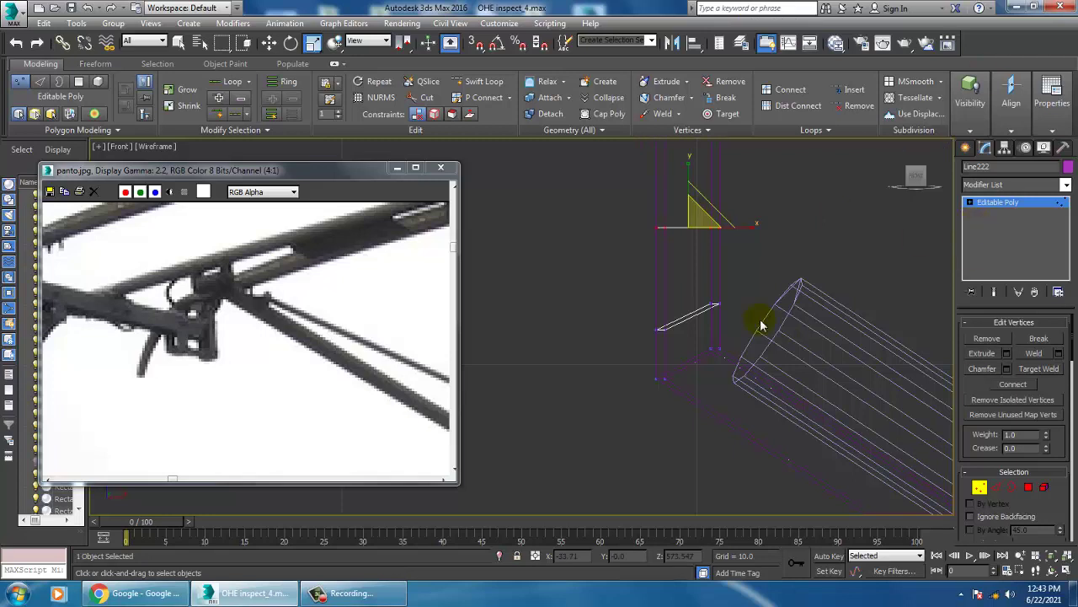
left_click_drag(741, 350, 684, 315)
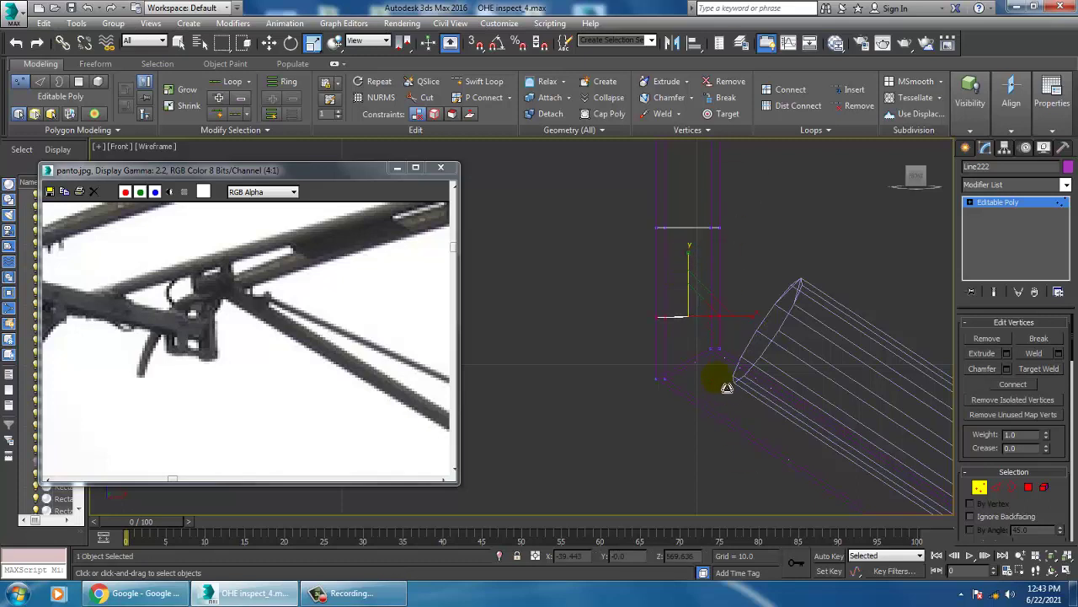
key("ctrl+z")
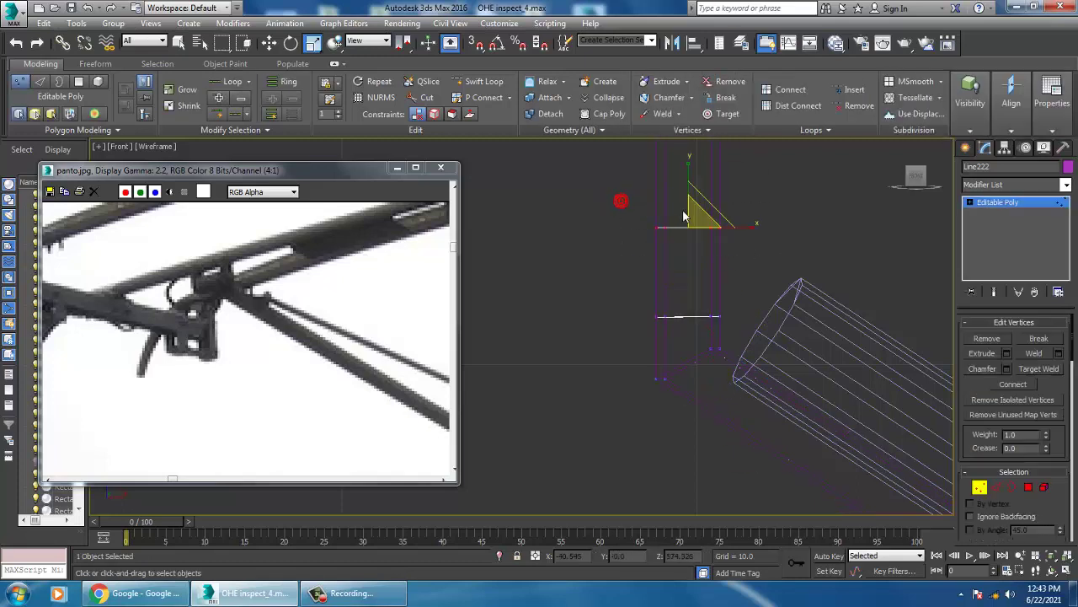
key("w")
left_click_drag(708, 215, 708, 250)
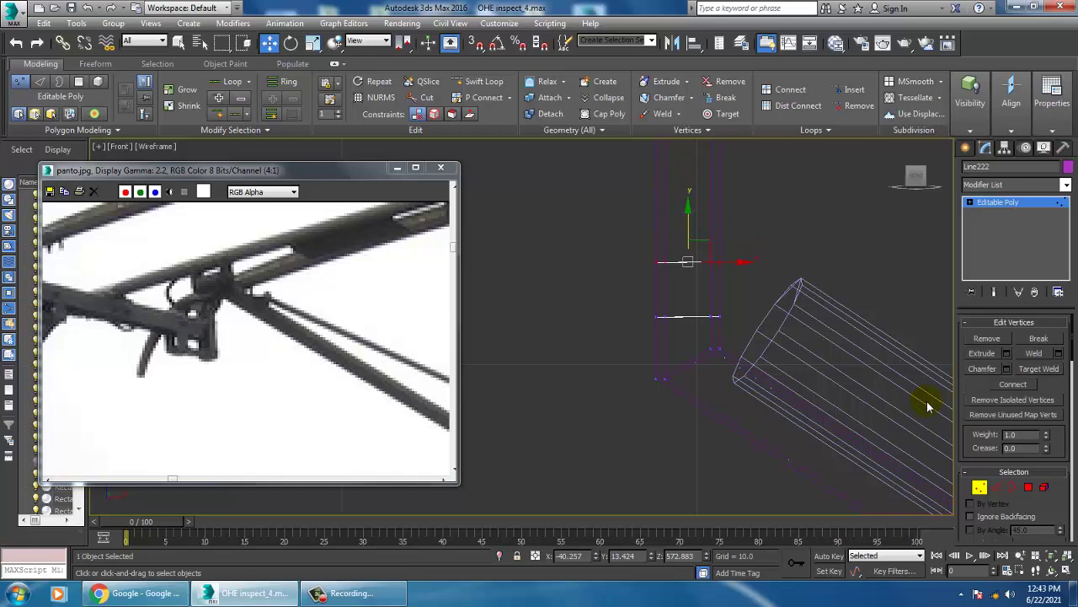
Select the bracket's thin side face and extrude it by 10 into a short arm.
left_click(1027, 488)
left_click(724, 313)
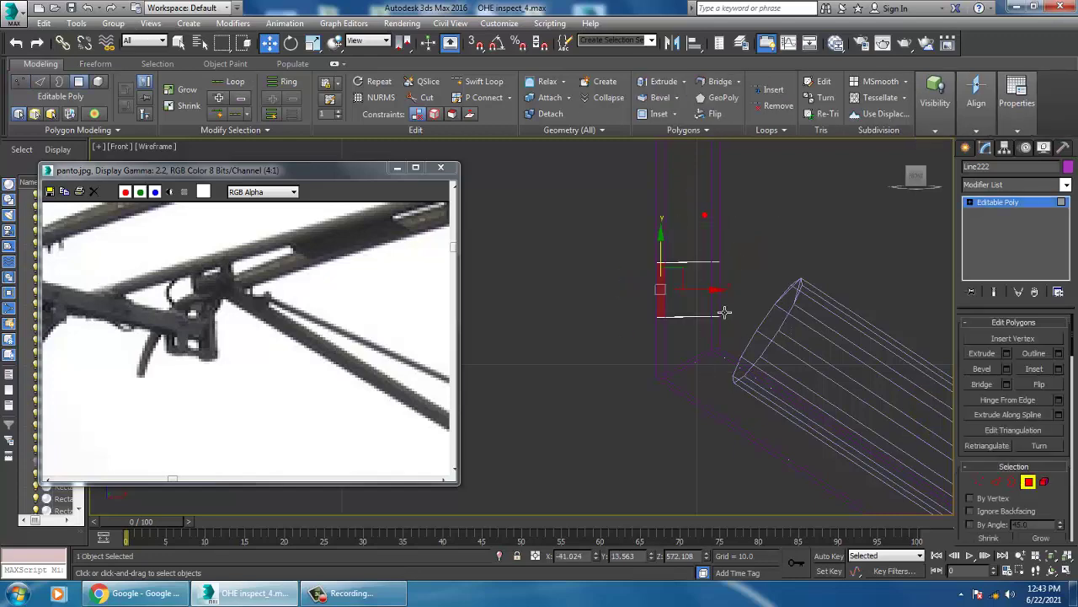
key("alt+w")
middle_click(818, 379)
key("alt+w")
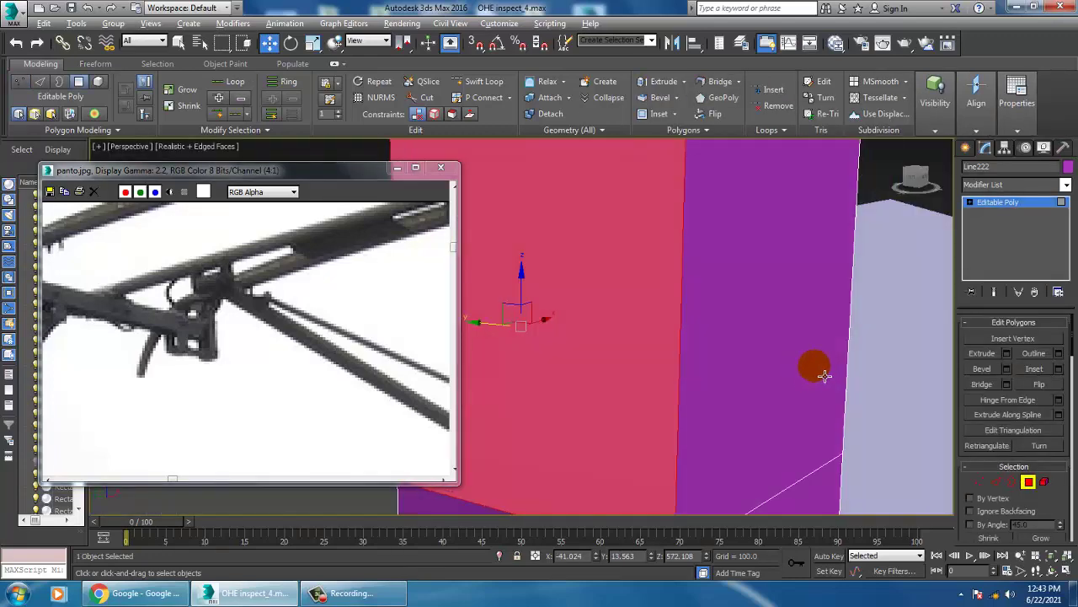
scroll(819, 362, "down", 3)
scroll(830, 361, "down", 3)
scroll(834, 361, "down", 3)
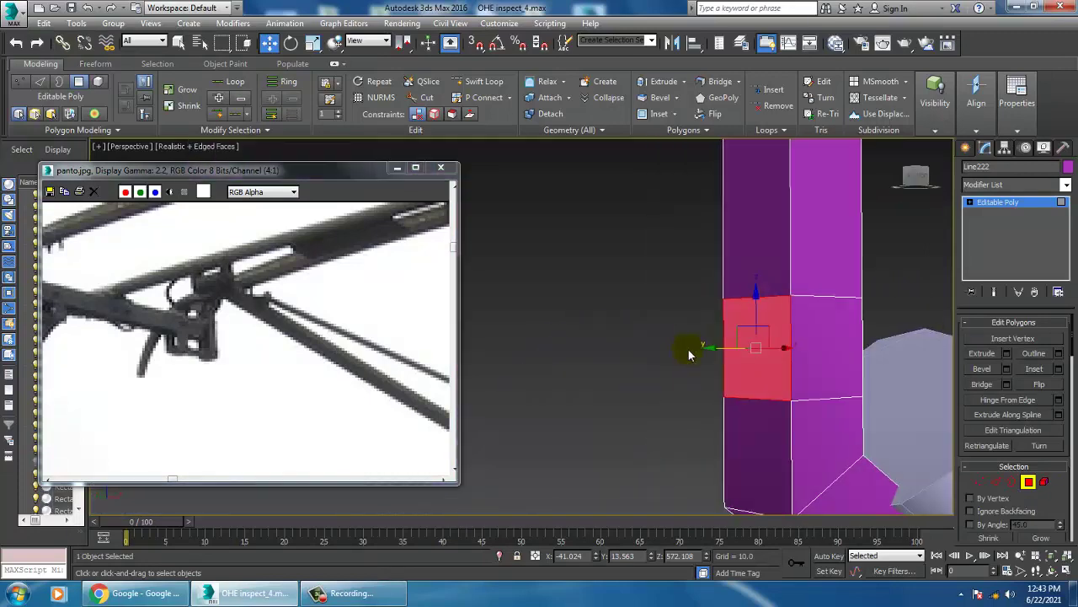
scroll(803, 386, "down", 2)
middle_click_drag(803, 386, 821, 388, "alt")
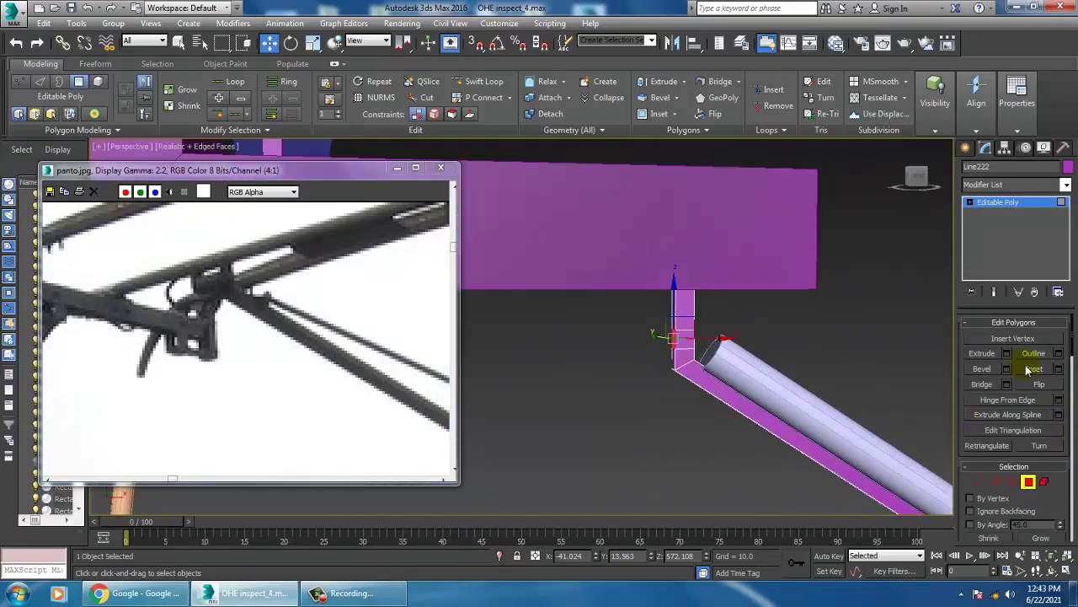
left_click(1007, 353)
middle_click_drag(775, 329, 727, 331, "alt")
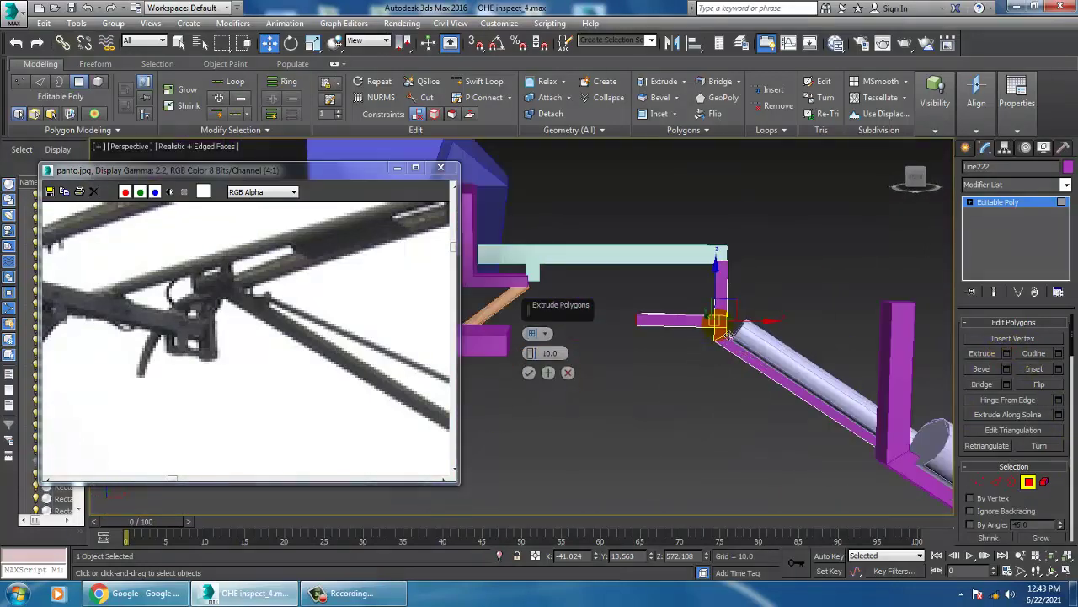
left_click(528, 372)
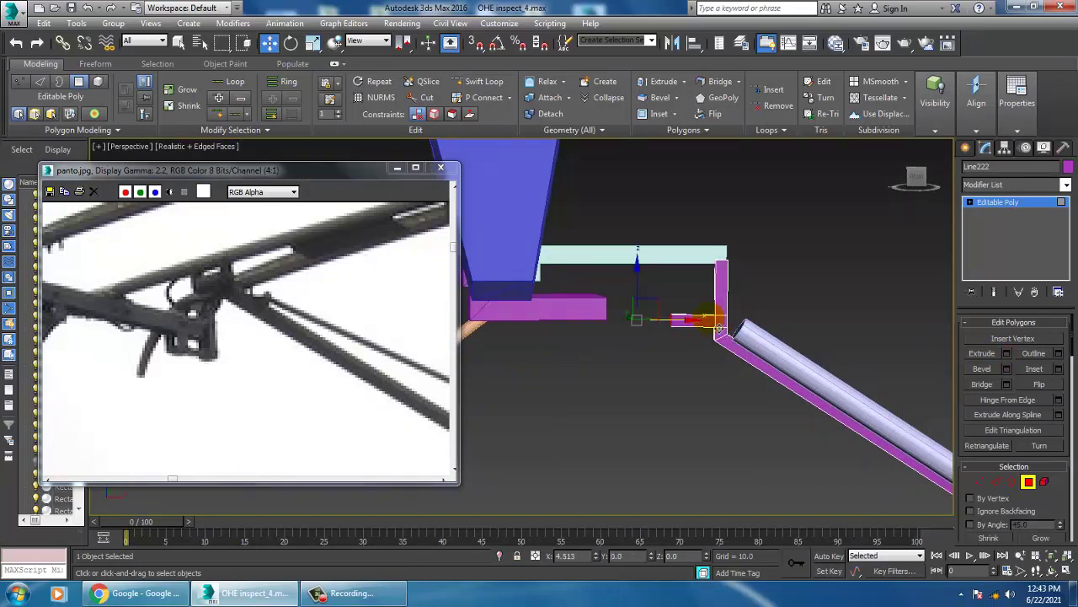
Nudge the new arm's end face, then return to object level in the Top view.
left_click(707, 319)
mouse_move(756, 343)
middle_mouse_down("alt")
mouse_move(699, 320)
mouse_move(792, 340)
middle_mouse_up("alt")
scroll(682, 320, "up", 2)
scroll(708, 331, "up", 2)
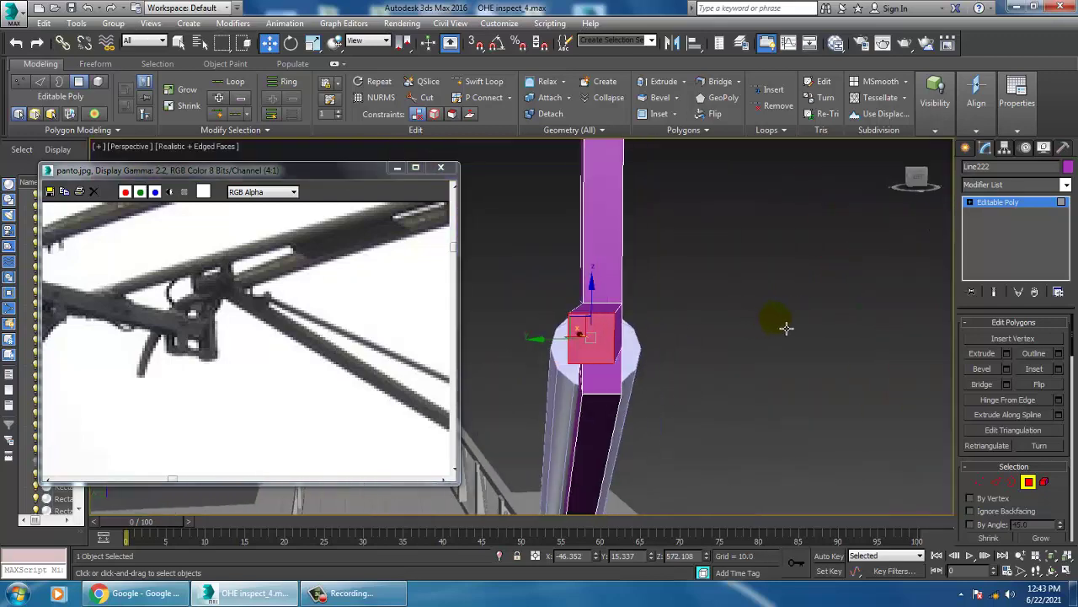
left_click_drag(561, 350, 552, 347)
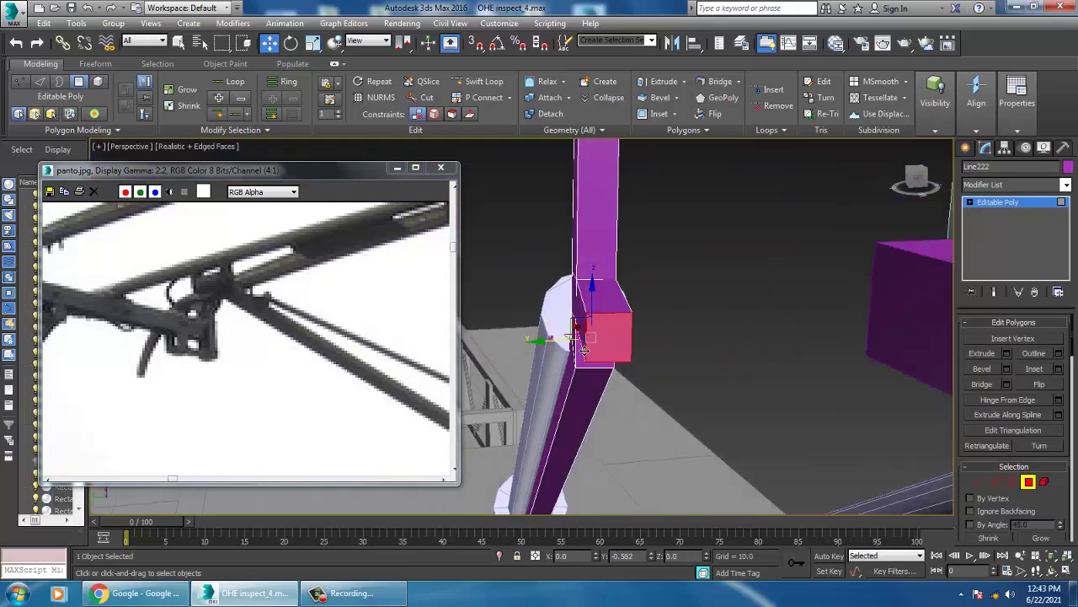
middle_click_drag(556, 347, 621, 411, "alt")
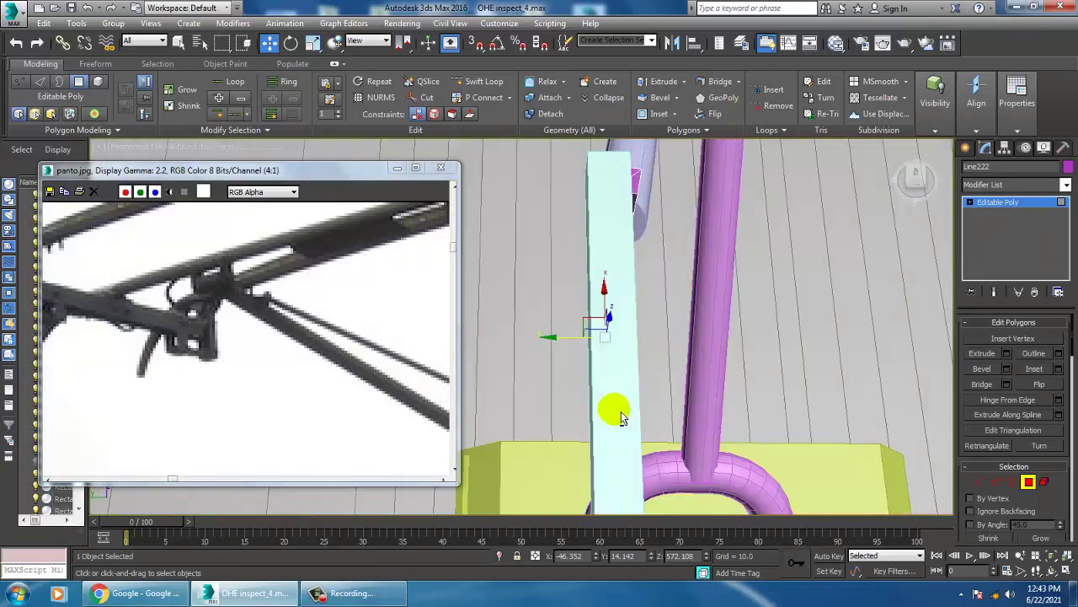
key("alt+w")
right_click(539, 236)
key("alt+w")
scroll(562, 234, "down", 3)
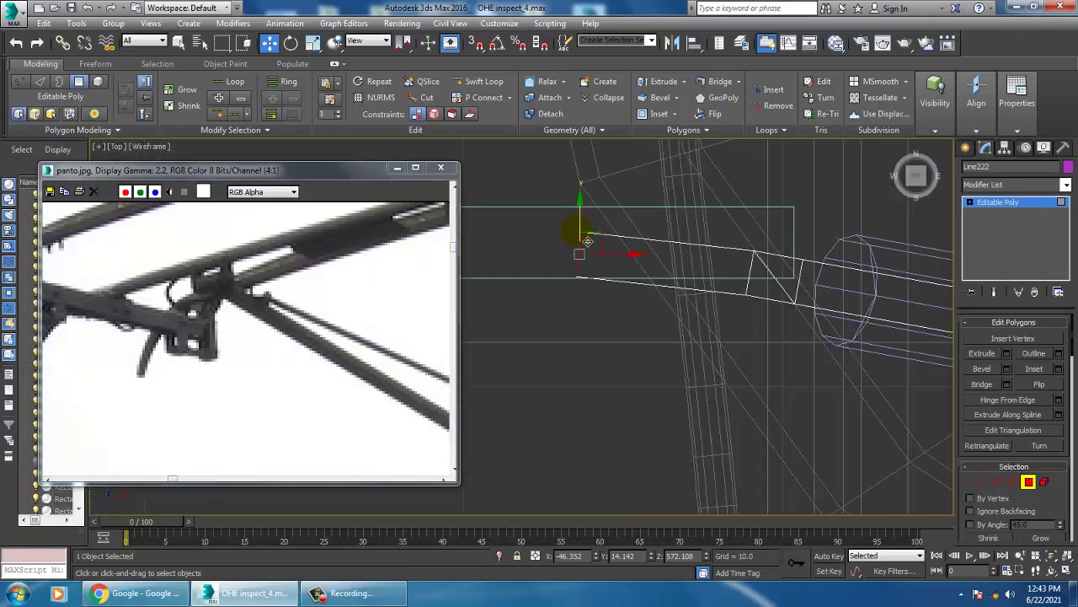
scroll(590, 252, "down", 3)
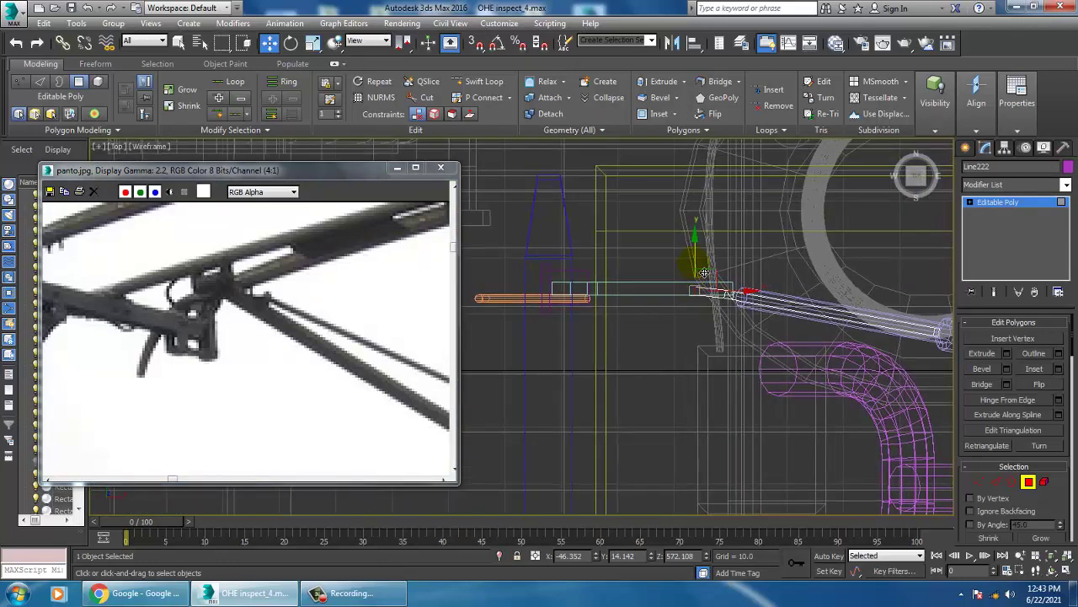
scroll(709, 276, "up", 2)
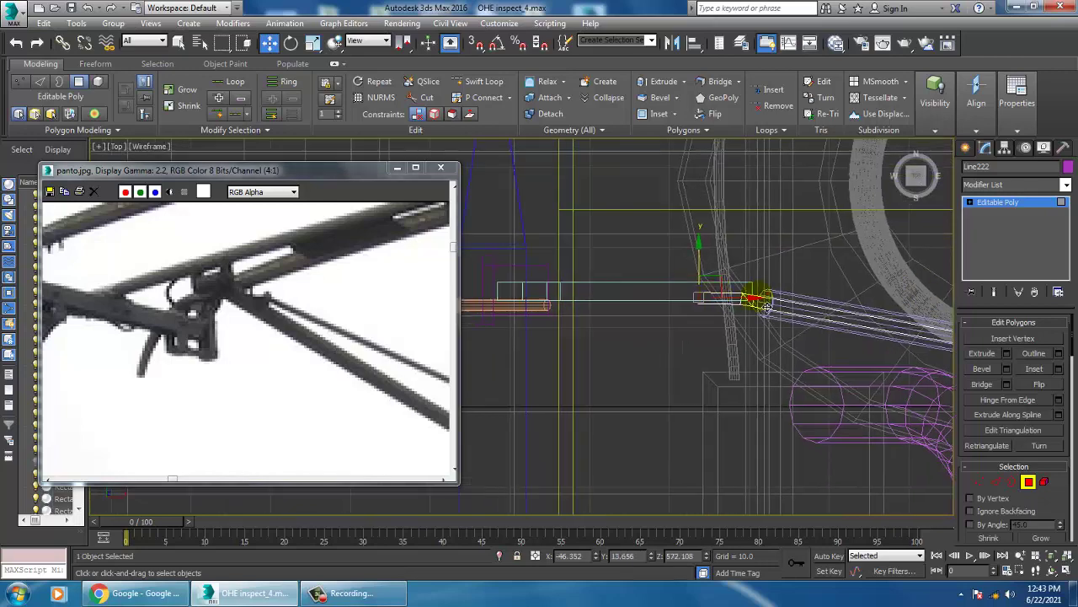
left_click(1035, 197)
Nudge the long box beam slightly down and inspect the bent bracket.
left_click(601, 296)
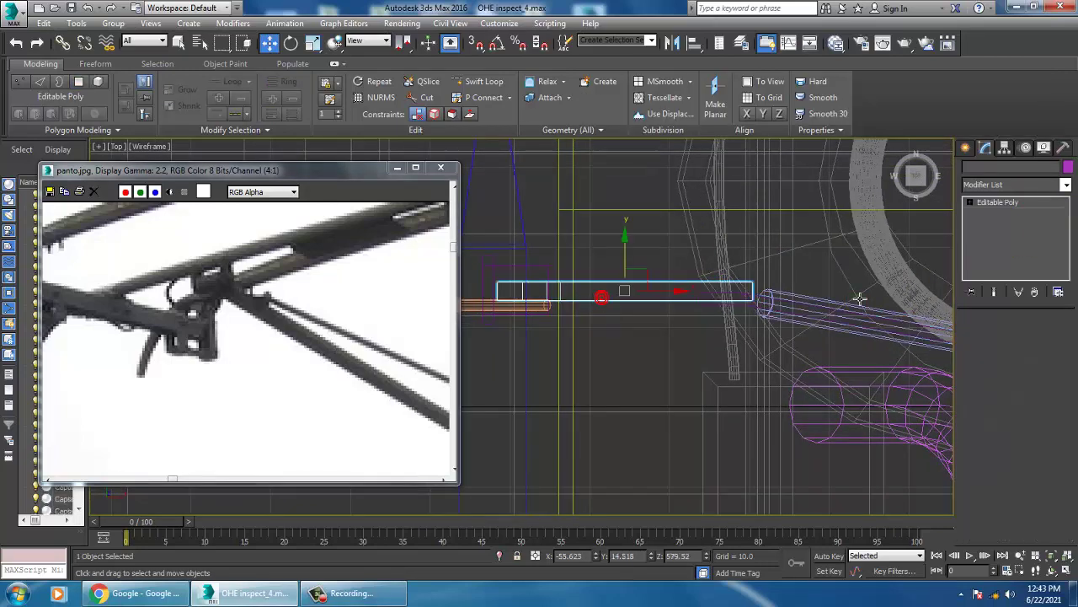
left_click_drag(624, 273, 640, 283)
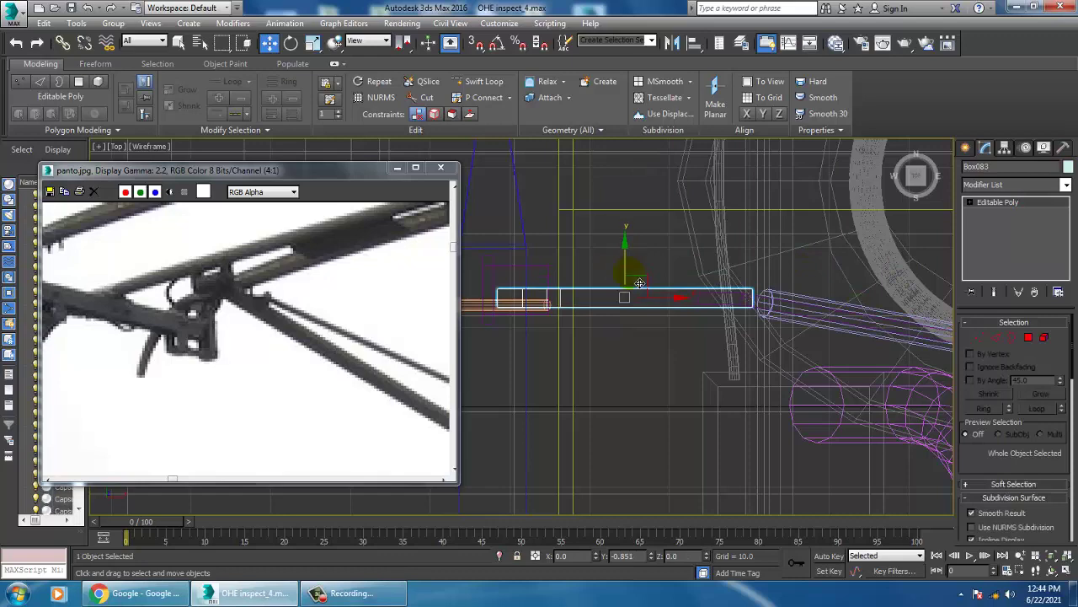
key("p")
mouse_move(640, 283)
middle_mouse_down("alt")
mouse_move(819, 378)
mouse_move(730, 315)
middle_mouse_up("alt")
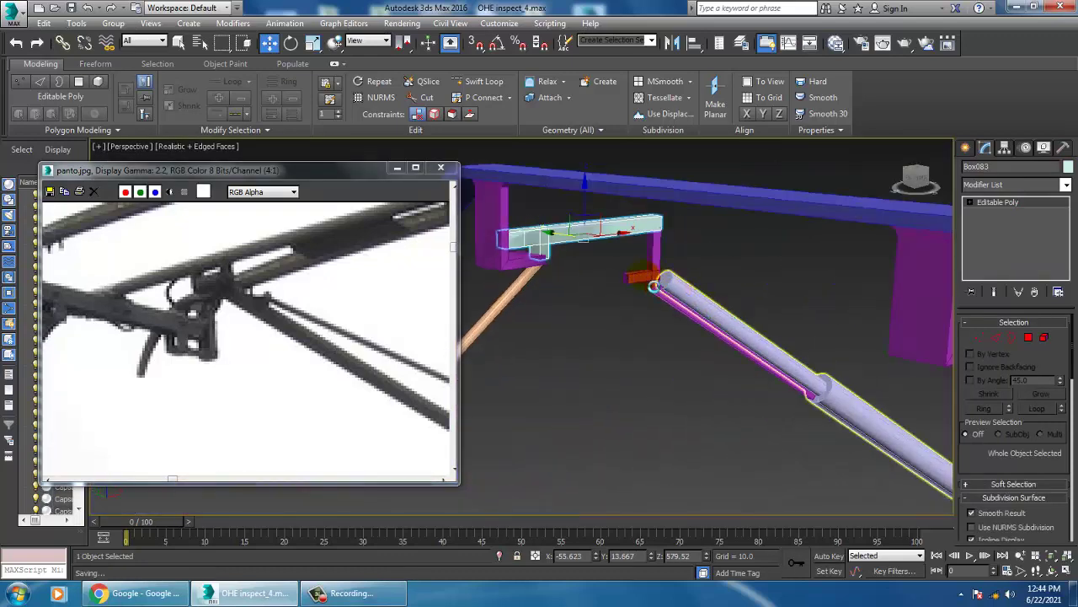
left_click(646, 286)
middle_click_drag(646, 286, 866, 386, "alt")
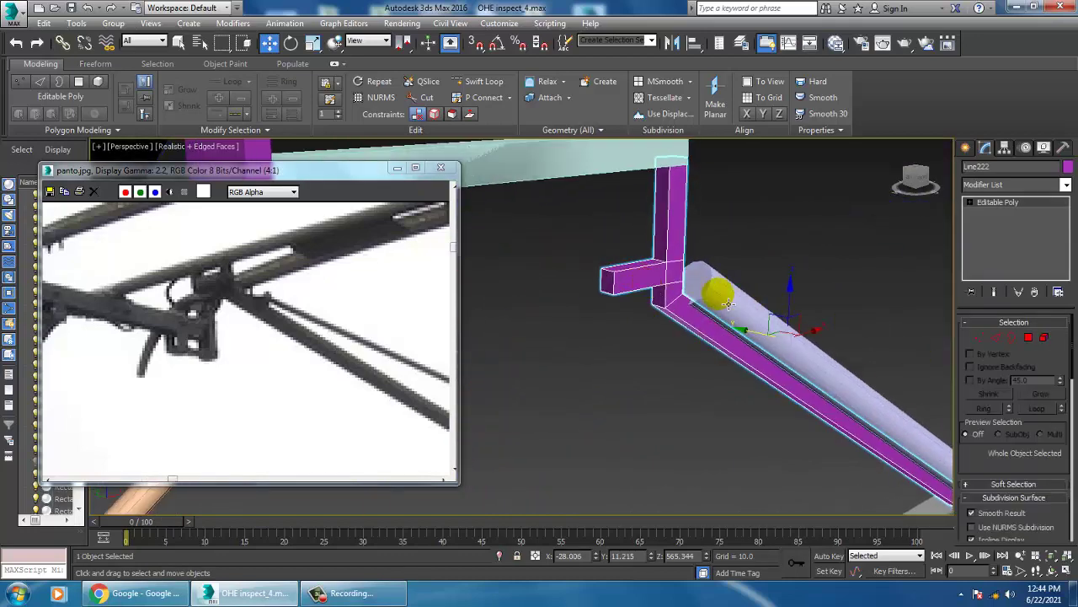
key("alt+w")
key("alt+w")
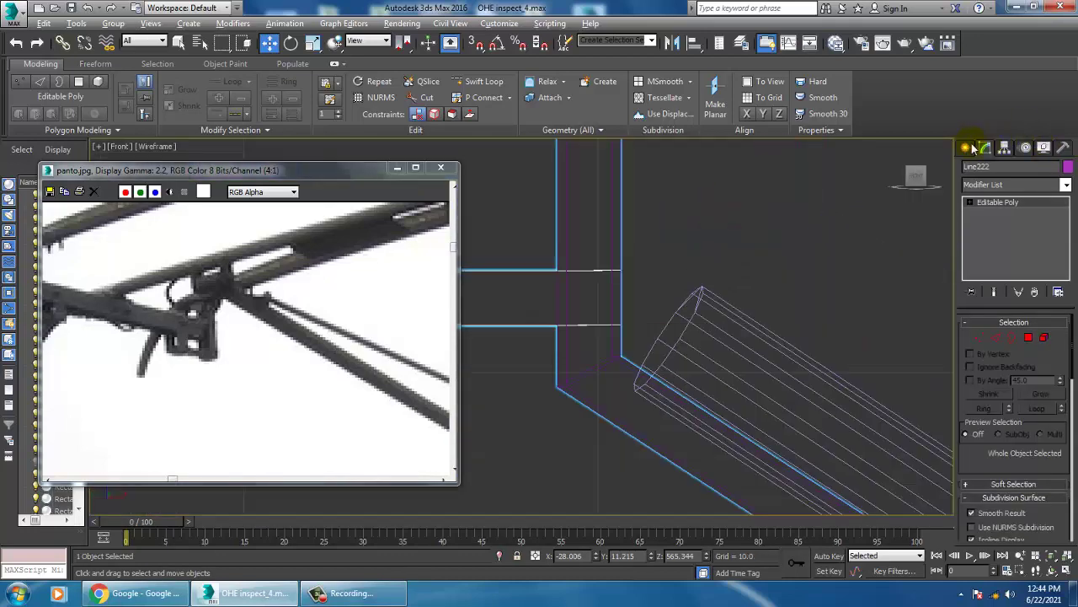
Draw a thin upright box (Box084) beside the bracket and slide it left under the beam.
left_click(969, 149)
left_click(970, 169)
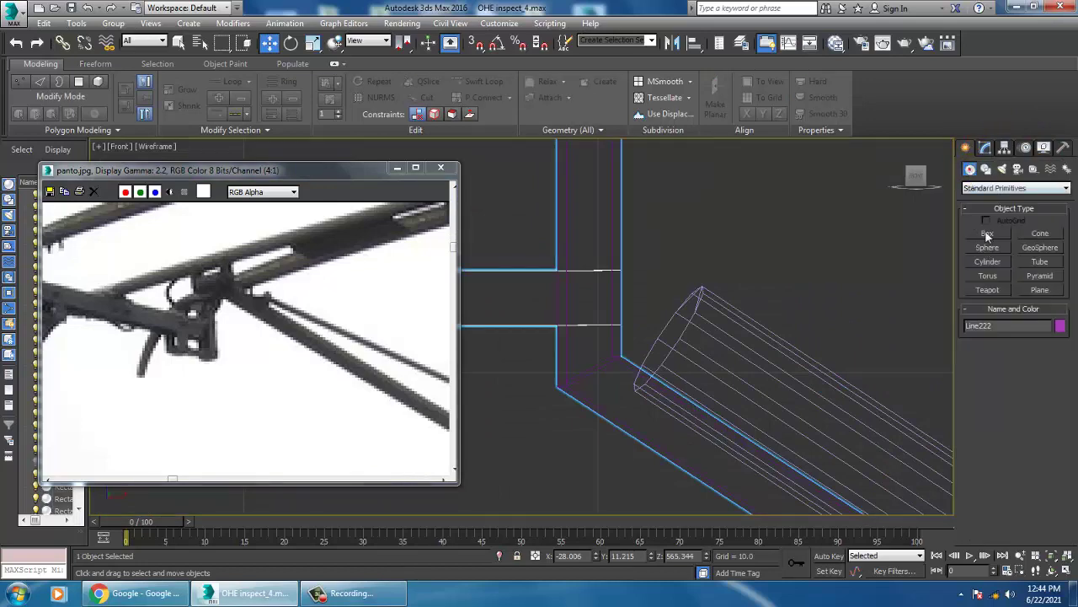
left_click(988, 233)
middle_click_drag(657, 301, 763, 300)
scroll(705, 308, "down", 2)
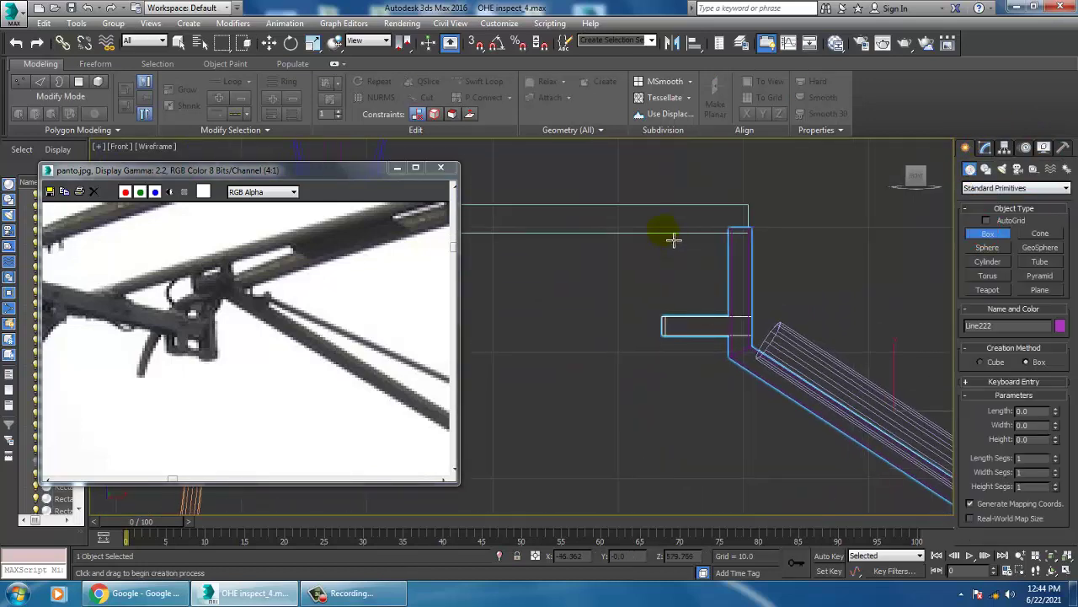
left_click_drag(664, 230, 686, 330)
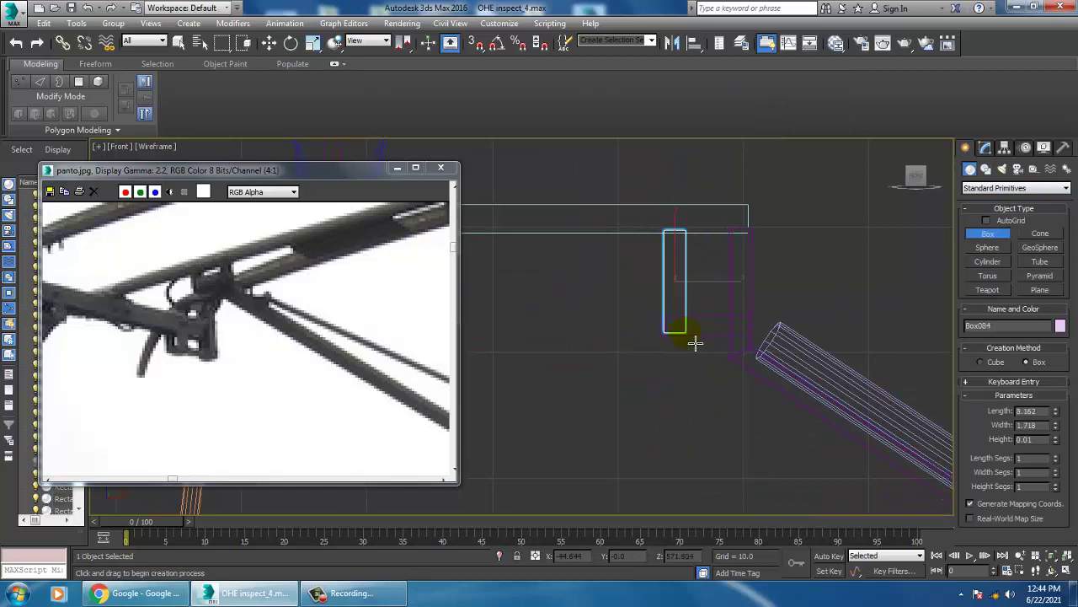
key("p")
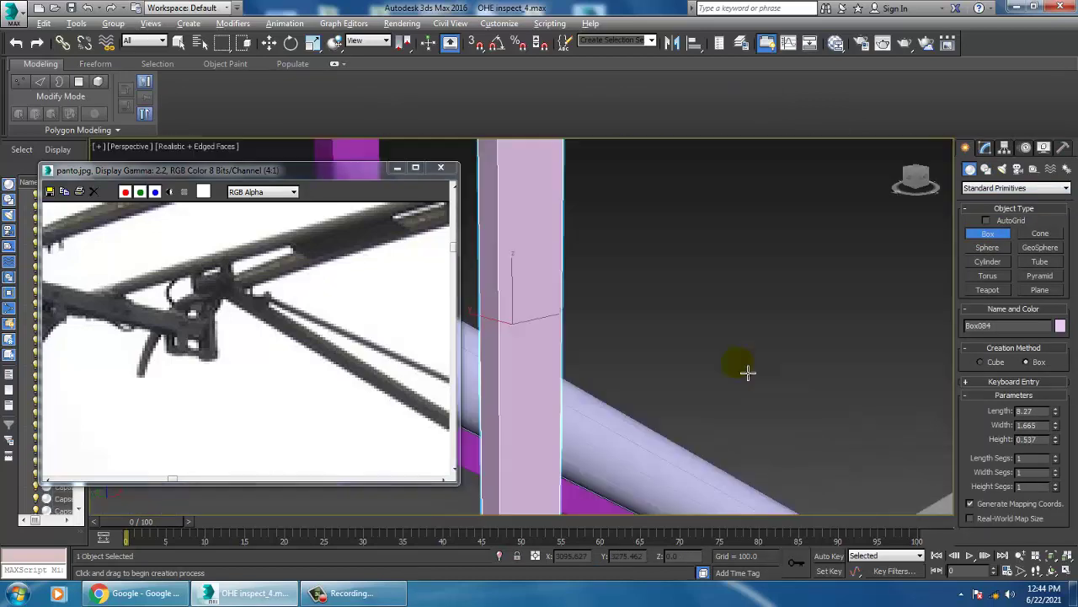
middle_click_drag(747, 373, 659, 345, "alt")
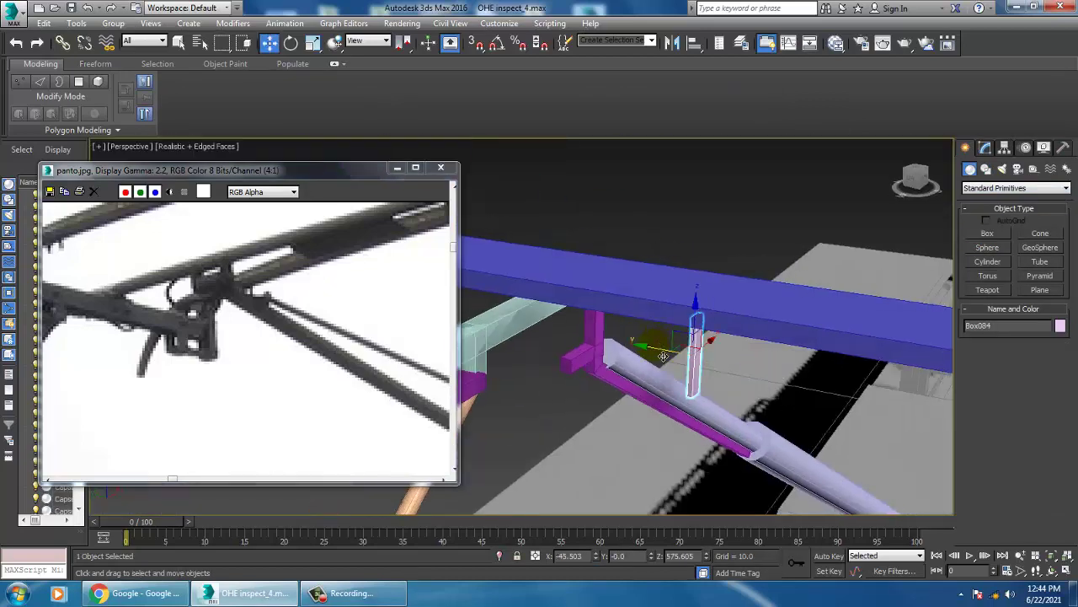
left_click_drag(664, 356, 545, 364)
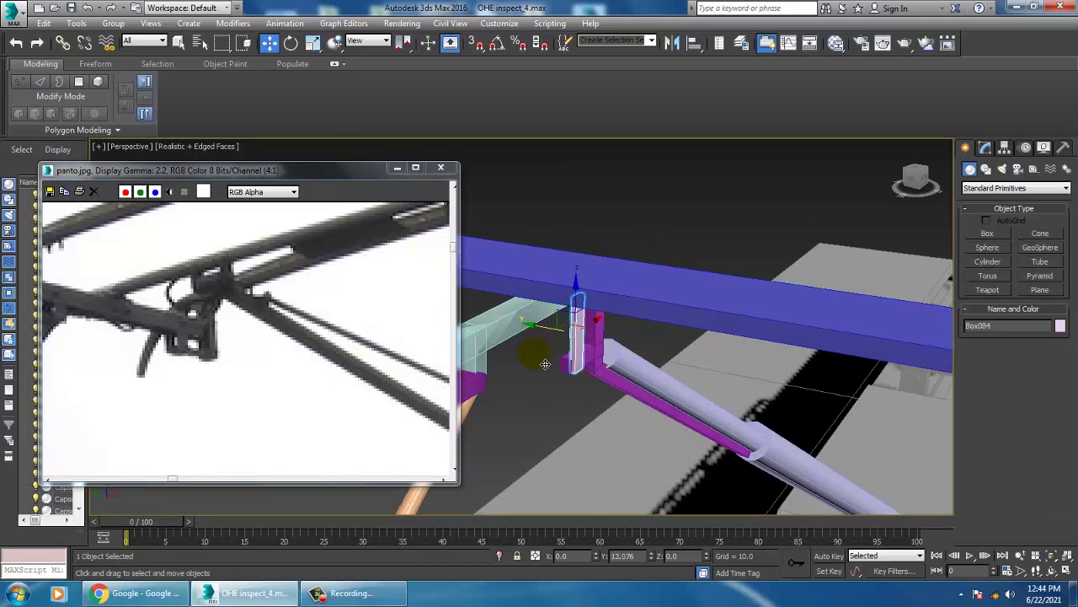
middle_click_drag(546, 364, 582, 360, "alt")
Shift-drag the thin box sideways to start a copy named Box085.
key("r")
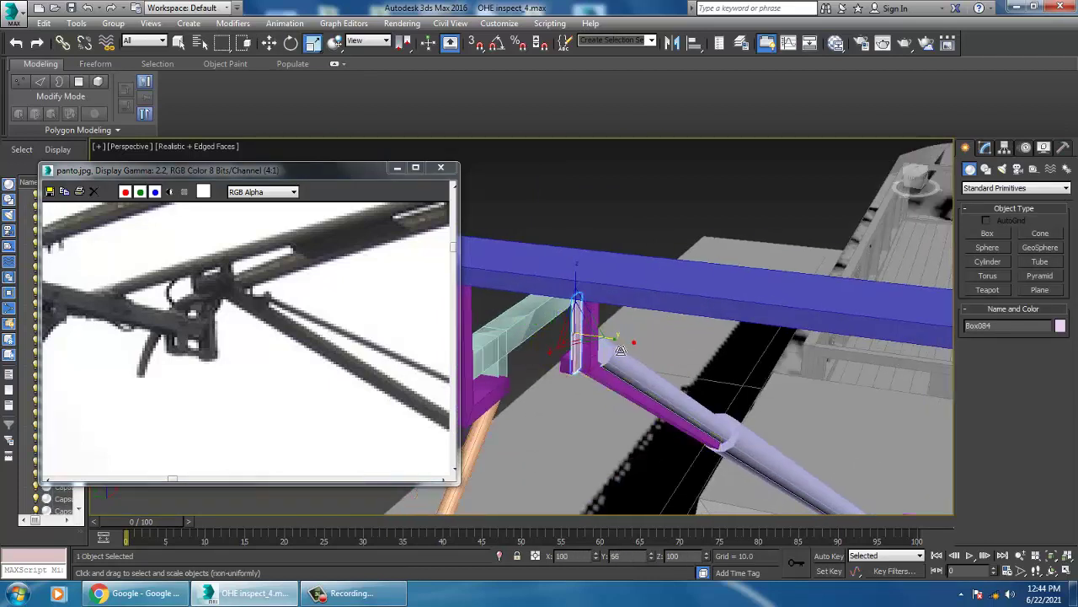
key("w")
middle_click_drag(564, 337, 546, 322, "alt")
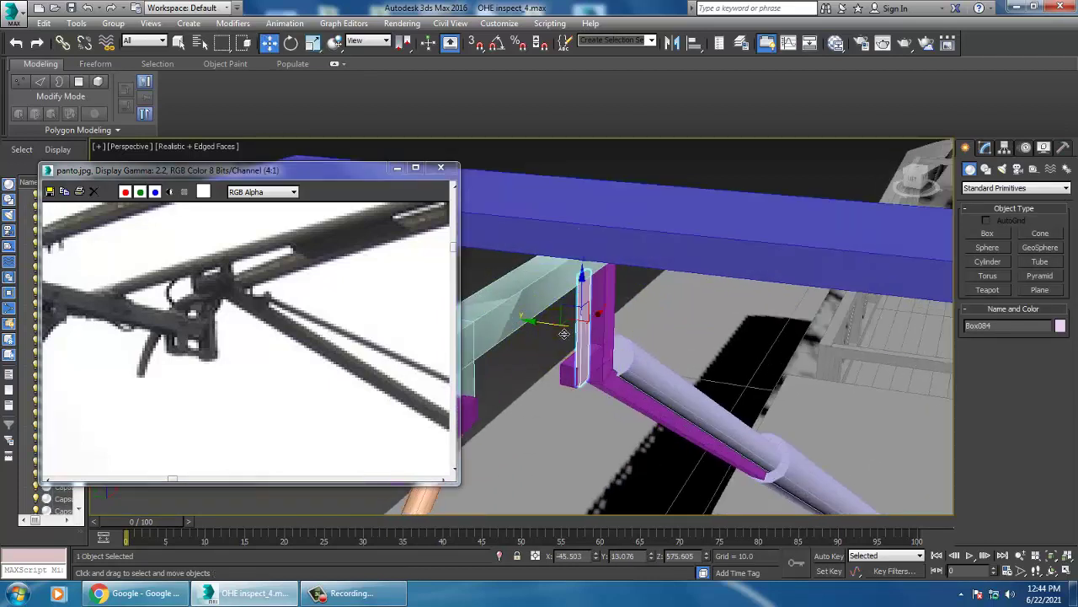
left_click_drag(564, 334, 549, 331)
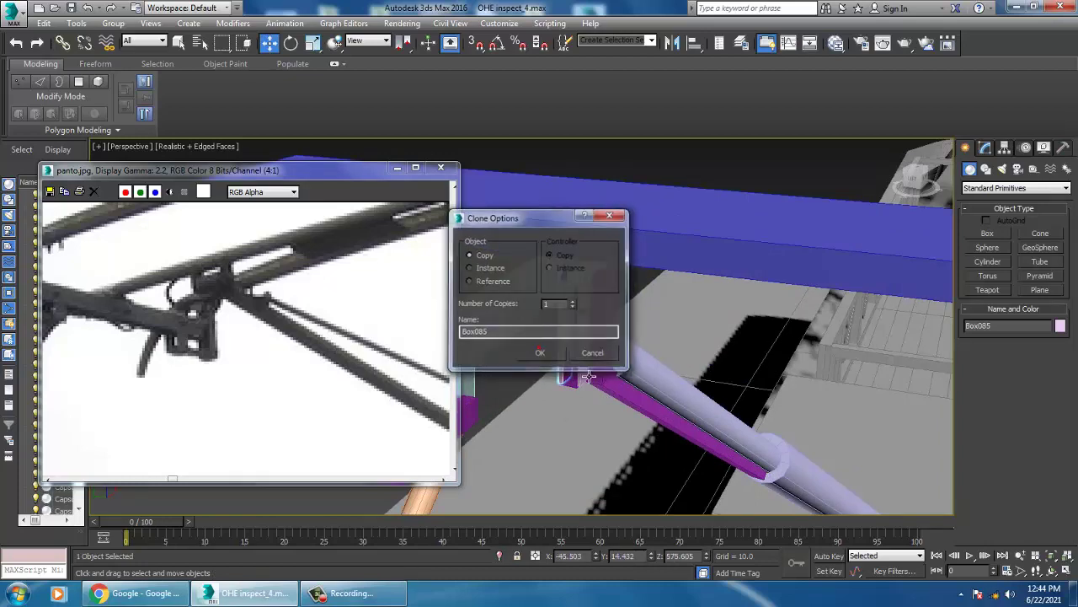
Confirm the Box085 copy and zoom out over the whole roof assembly.
left_click(540, 352)
mouse_move(539, 351)
middle_mouse_down("alt")
mouse_move(621, 353)
mouse_move(640, 337)
middle_mouse_up("alt")
scroll(653, 367, "down", 2)
scroll(653, 367, "down", 3)
scroll(289, 332, "down", 2)
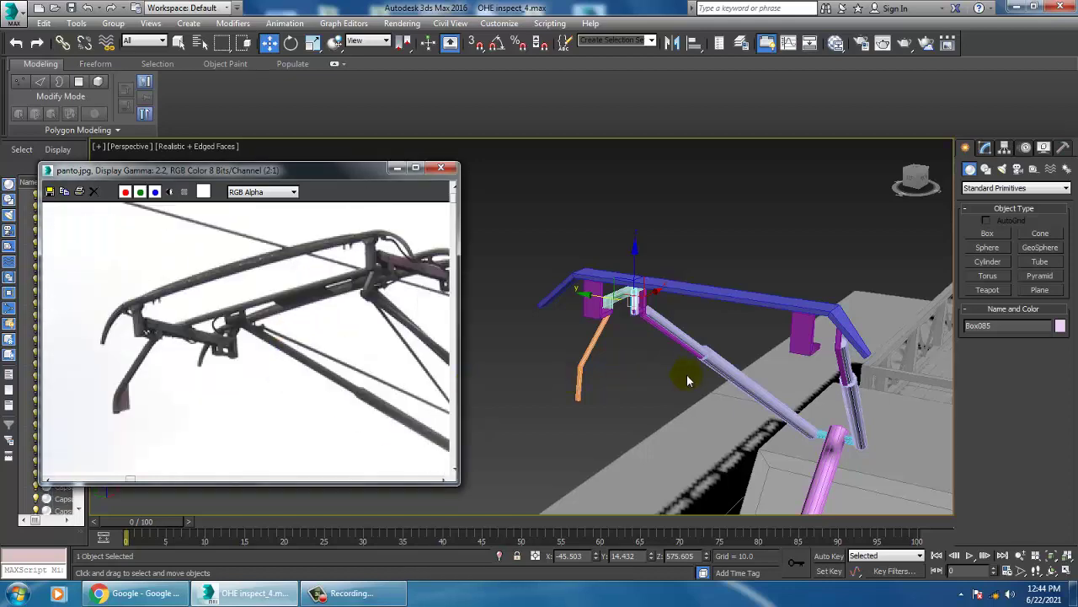
Shift-move the blue top rail along X into copy Line229 and lower it slightly.
left_click(786, 337)
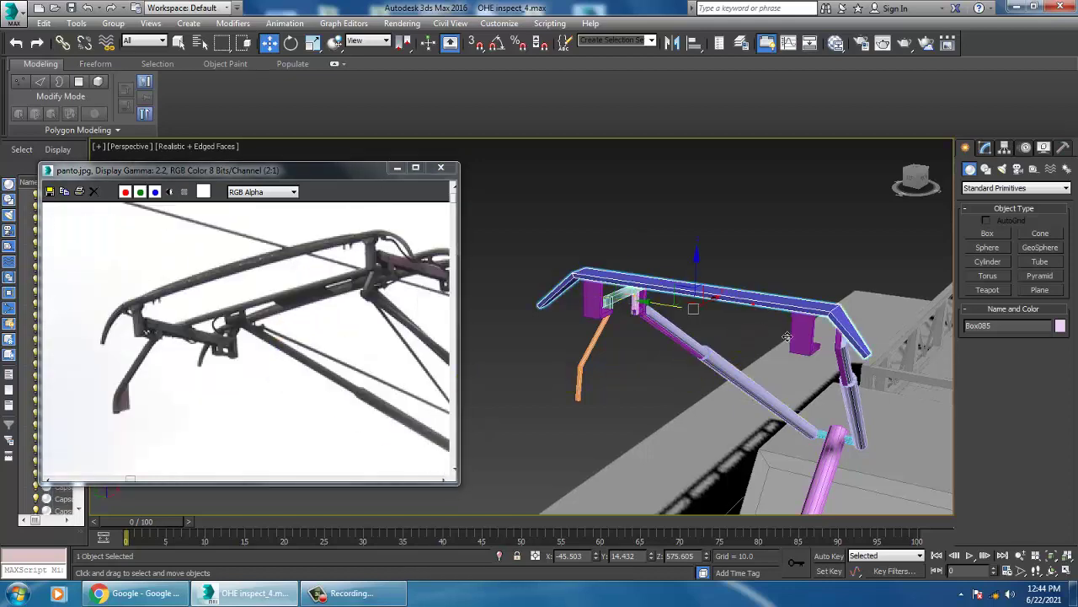
middle_click_drag(787, 337, 740, 332, "alt")
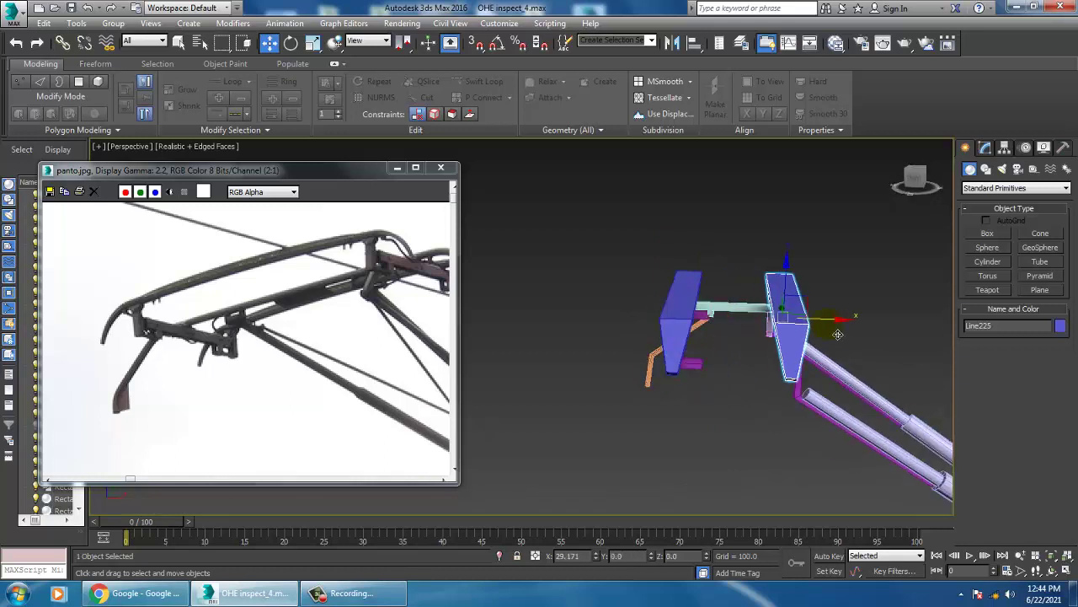
left_click_drag(738, 327, 841, 327, "shift")
left_click(556, 357)
middle_click_drag(556, 357, 752, 308, "alt")
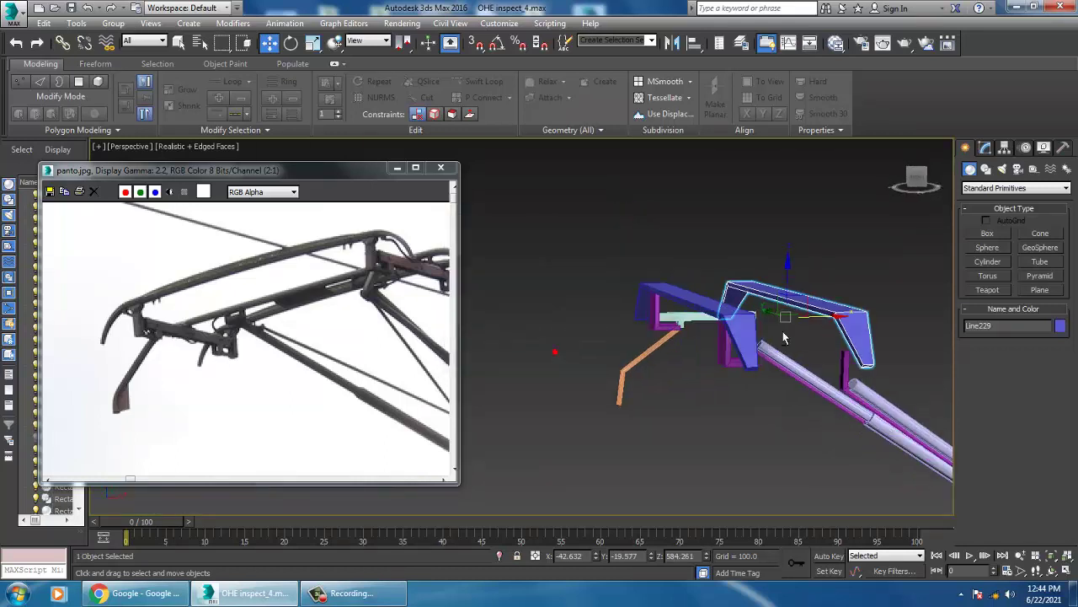
scroll(752, 309, "up", 2)
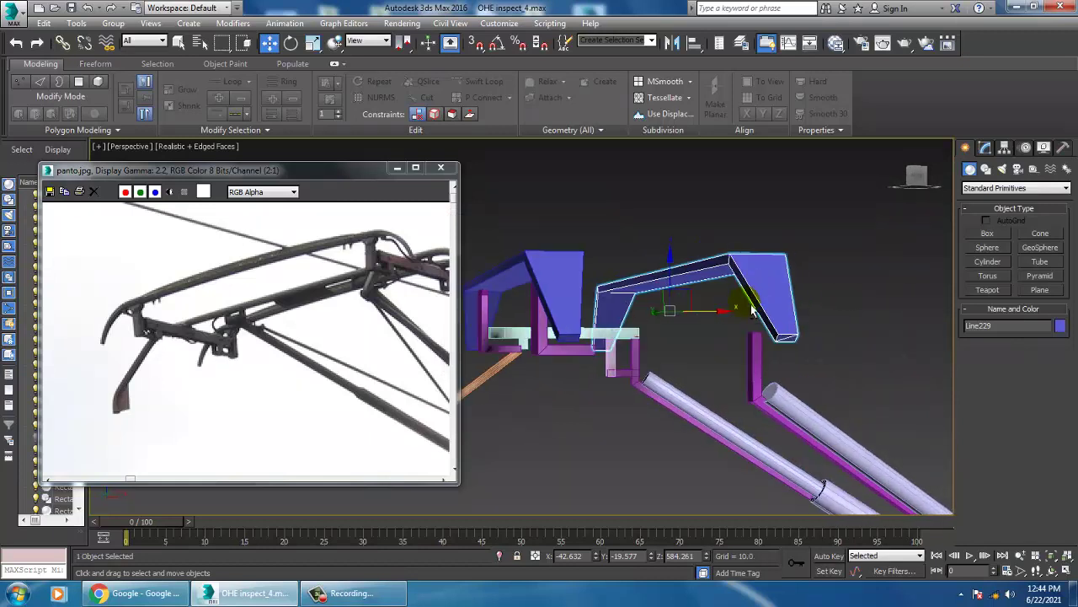
left_click_drag(680, 281, 696, 306)
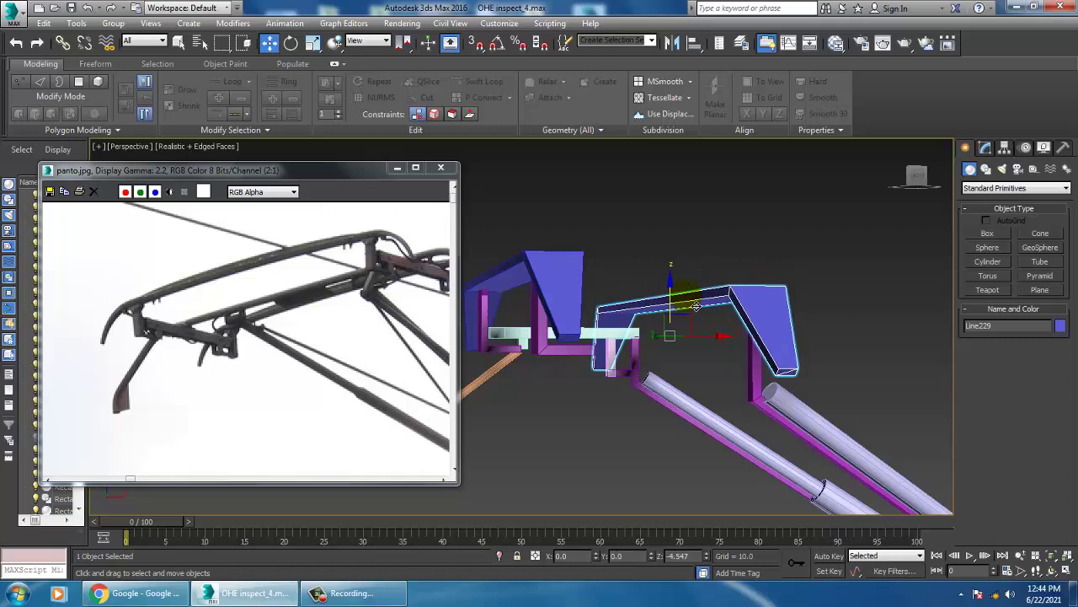
mouse_move(696, 305)
middle_mouse_down("alt")
mouse_move(700, 369)
mouse_move(677, 356)
middle_mouse_up("alt")
Convert the Line229 rail to Editable Poly and connect its long edges with 4 divisions.
right_click(659, 252)
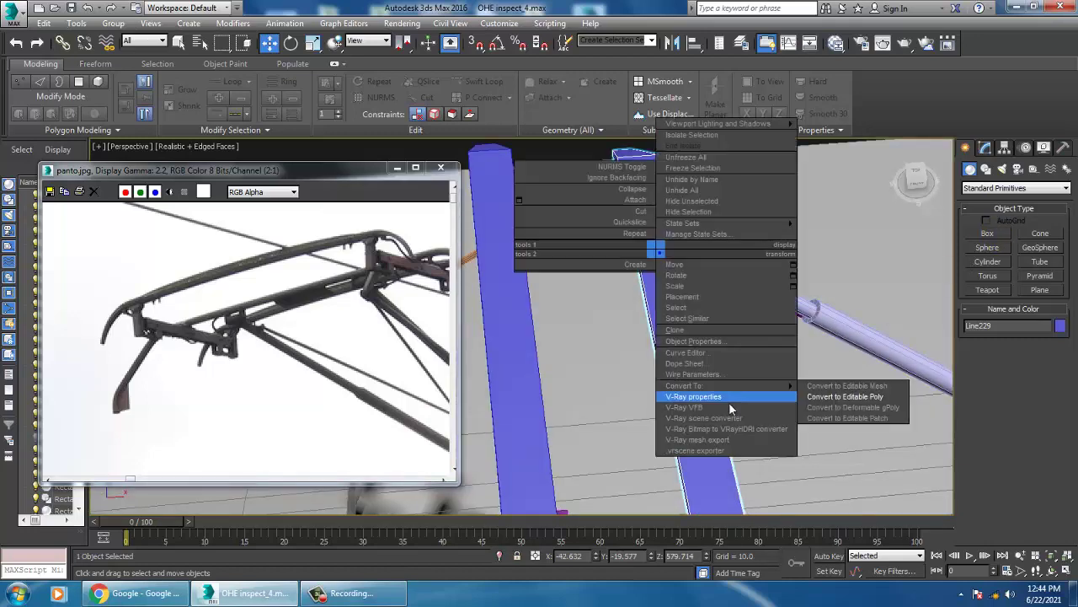
left_click(851, 396)
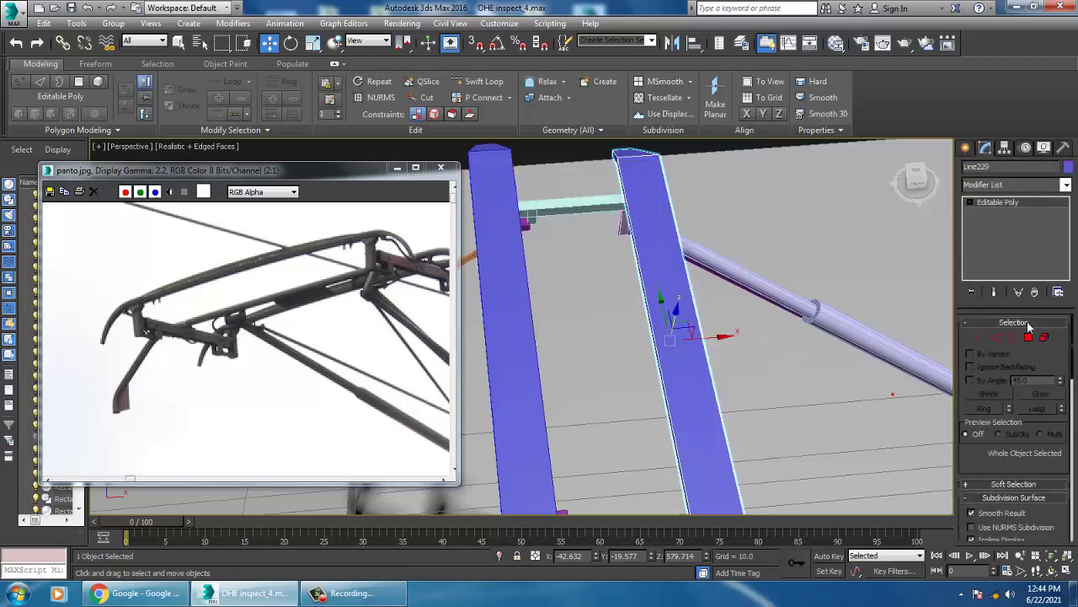
left_click(997, 338)
left_click_drag(594, 346, 754, 396)
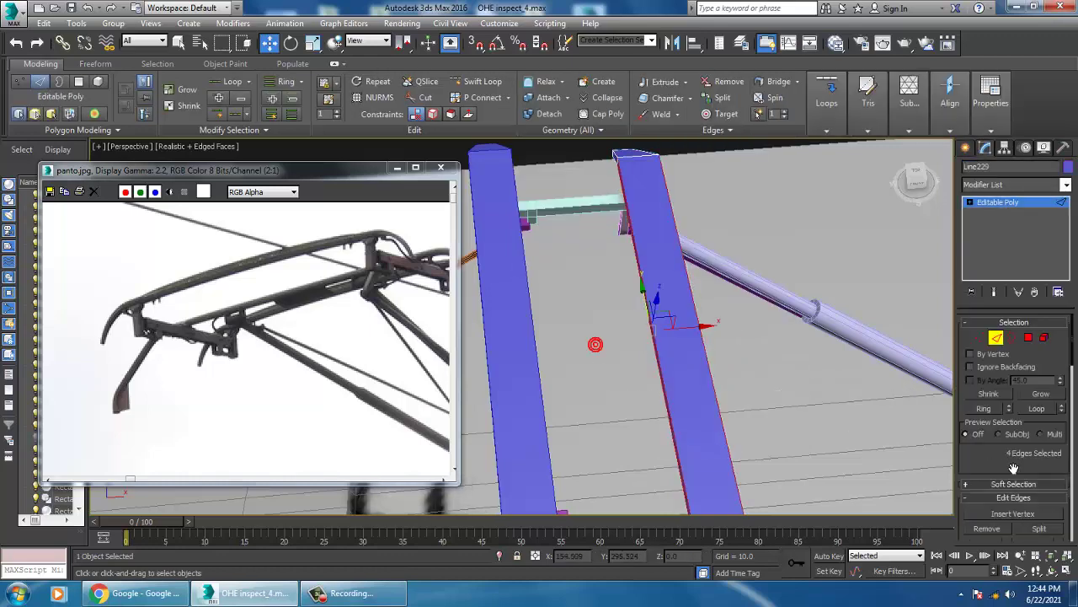
scroll(1049, 466, "down", 5)
left_click(1059, 472)
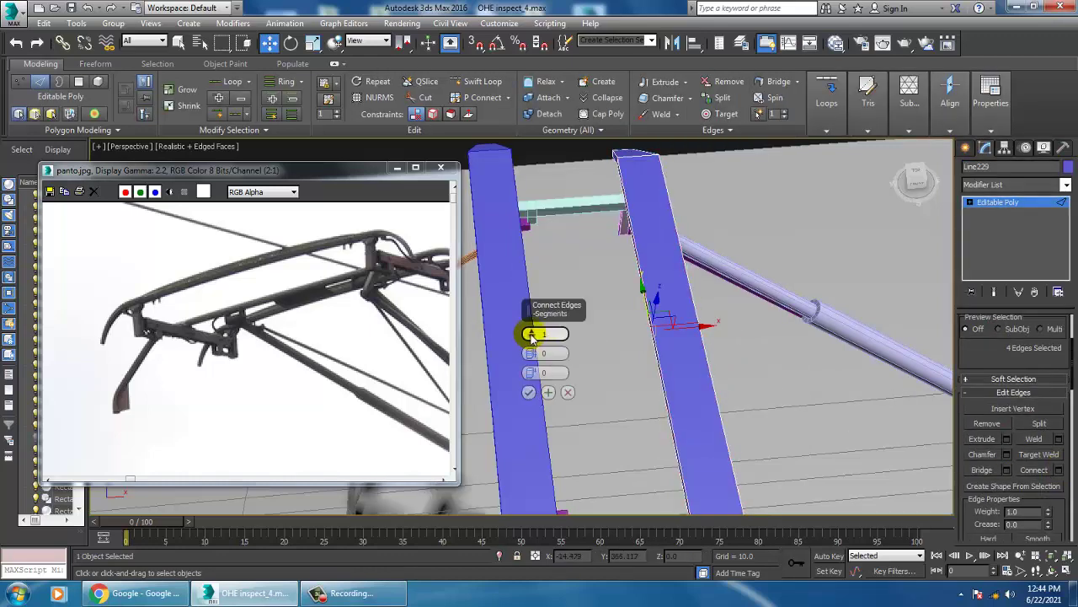
left_click(528, 392)
Scale the rail's middle vertices outward in the Top view to widen its centre.
key("alt+w")
key("alt+w")
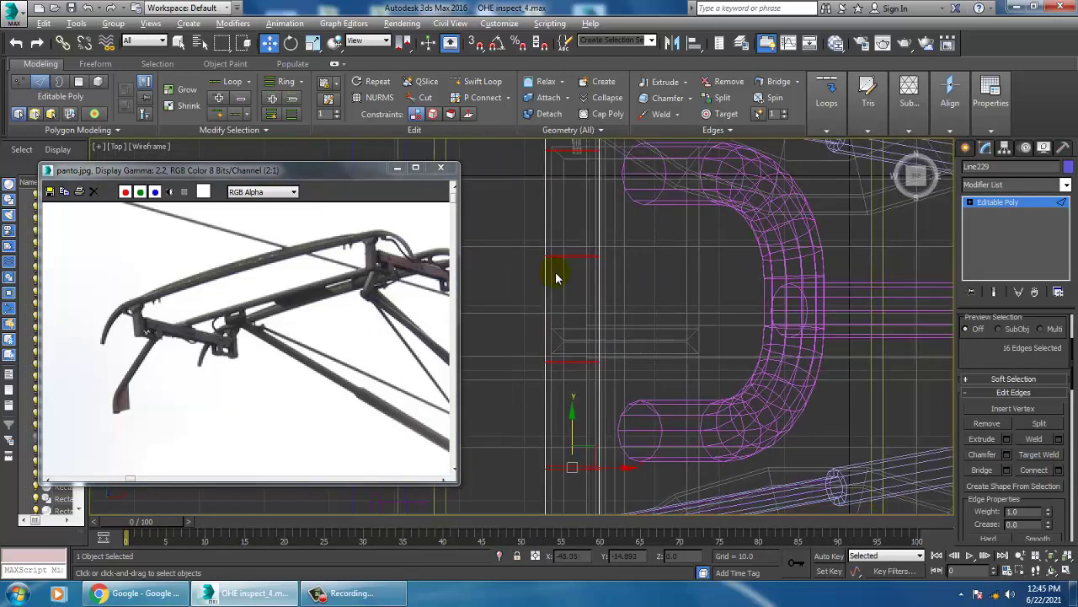
scroll(553, 272, "down", 5)
key("1")
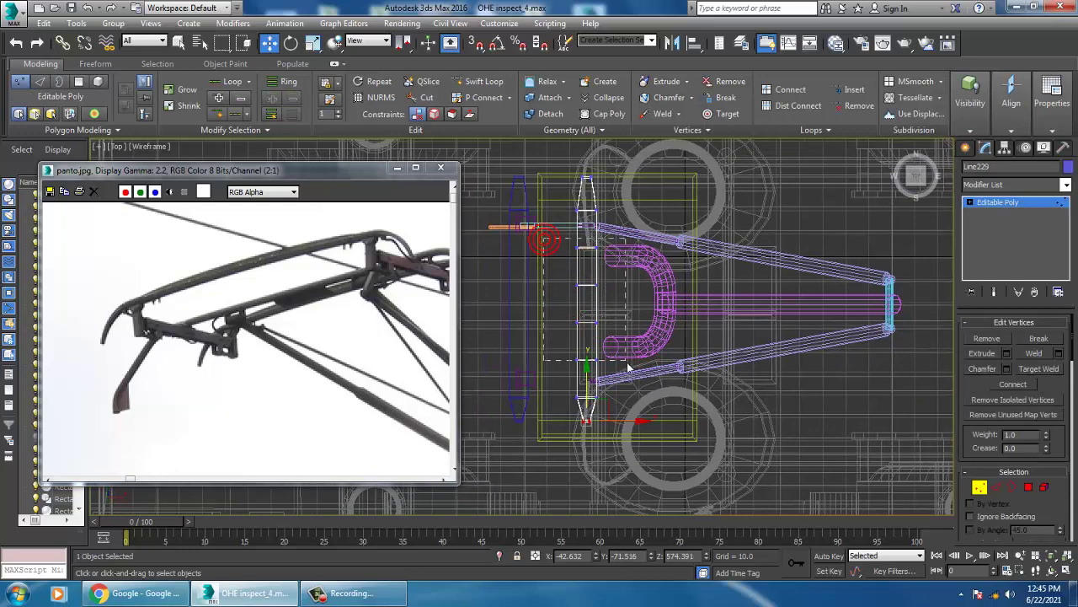
key("r")
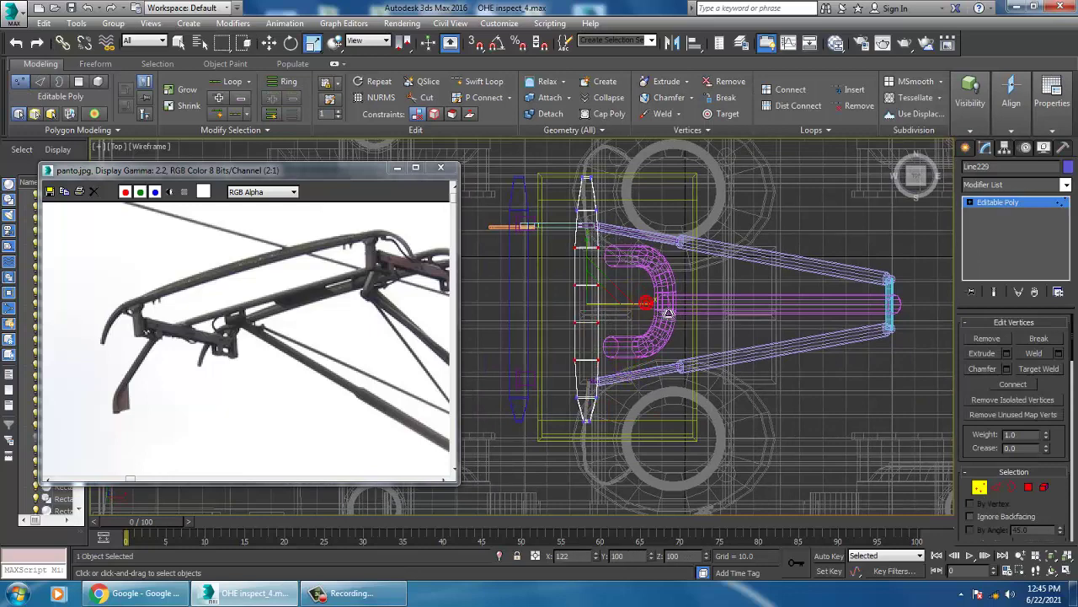
left_click_drag(668, 314, 703, 308)
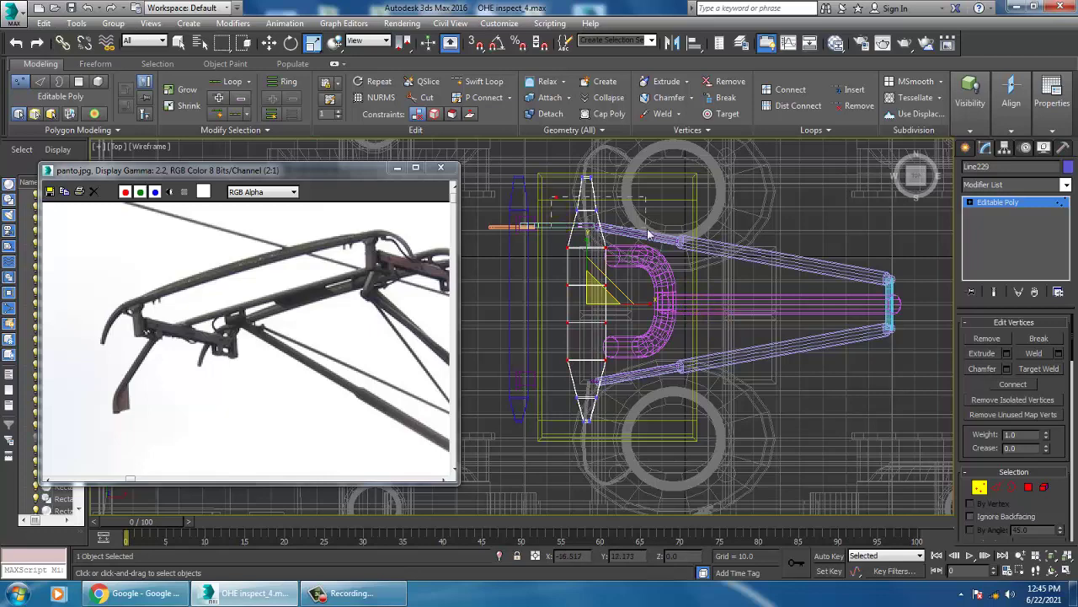
left_click(587, 179)
left_click_drag(644, 411, 645, 412, "ctrl")
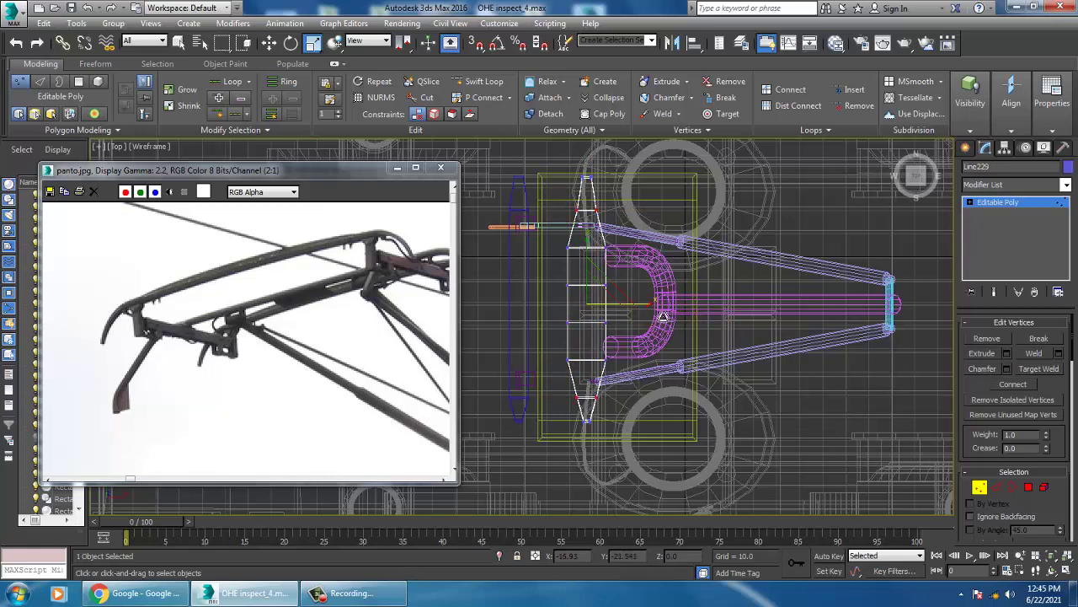
Inspect the widened plate in Perspective and select a face on its top.
key("alt+w")
right_click(801, 385)
key("alt+w")
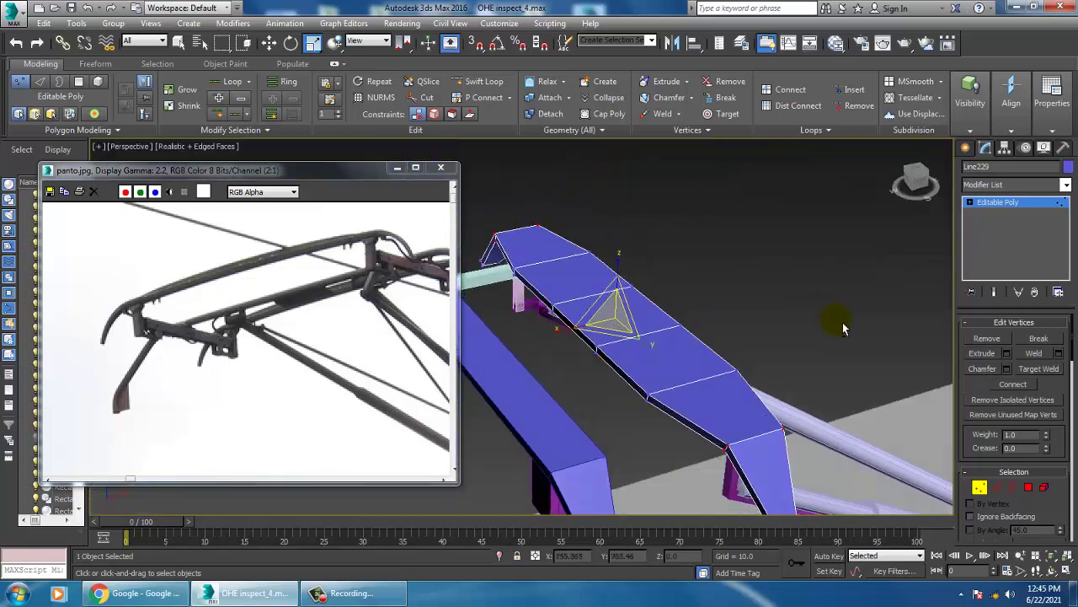
middle_click_drag(825, 311, 801, 311, "alt")
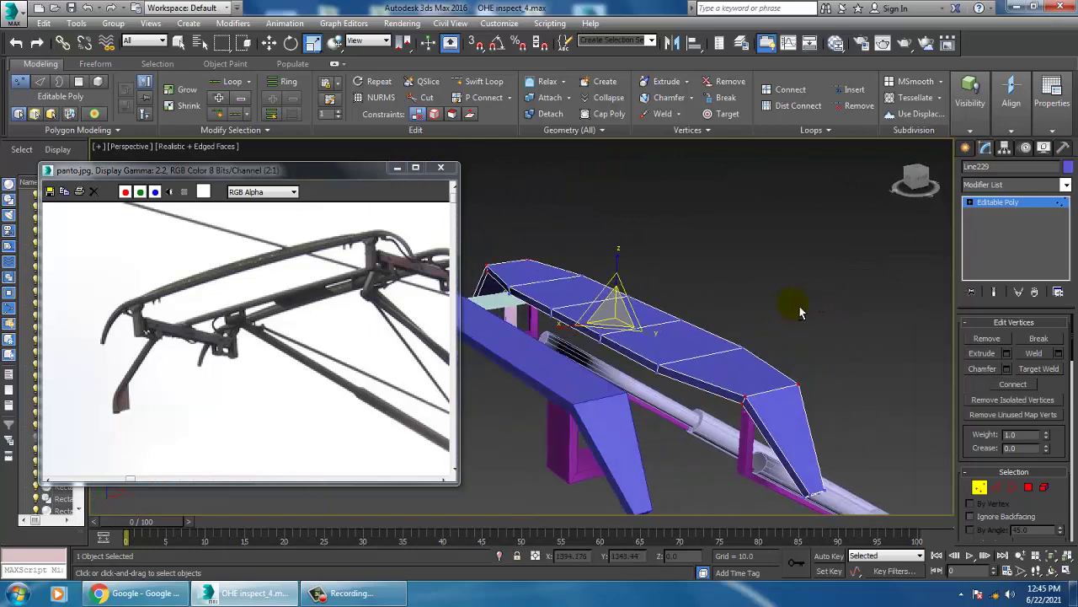
left_click(1029, 487)
mouse_move(758, 354)
middle_mouse_down("alt")
mouse_move(590, 301)
mouse_move(775, 364)
middle_mouse_up("alt")
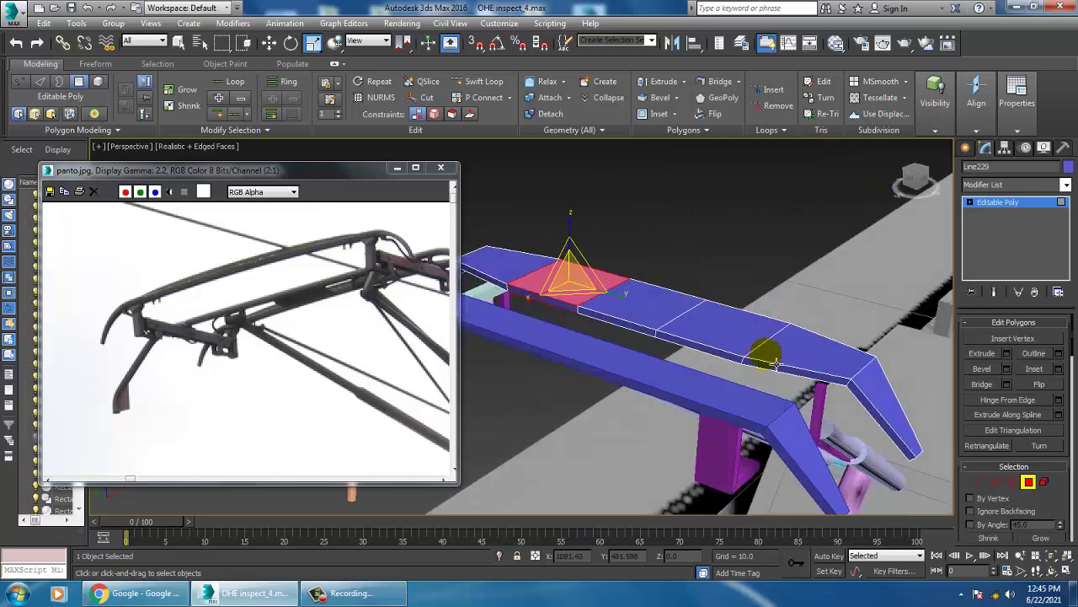
Select the top and corner faces of the Line229 plate and inset them by 1.0.
left_click(773, 362, "ctrl")
middle_click_drag(824, 301, 847, 255, "alt")
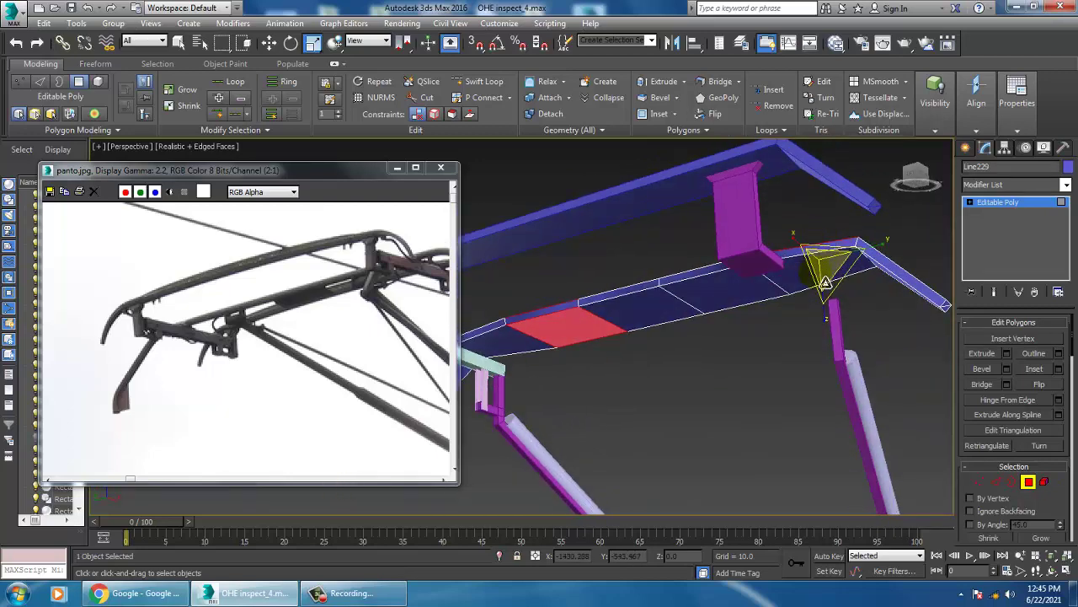
left_click(825, 283, "ctrl")
left_click(1059, 369)
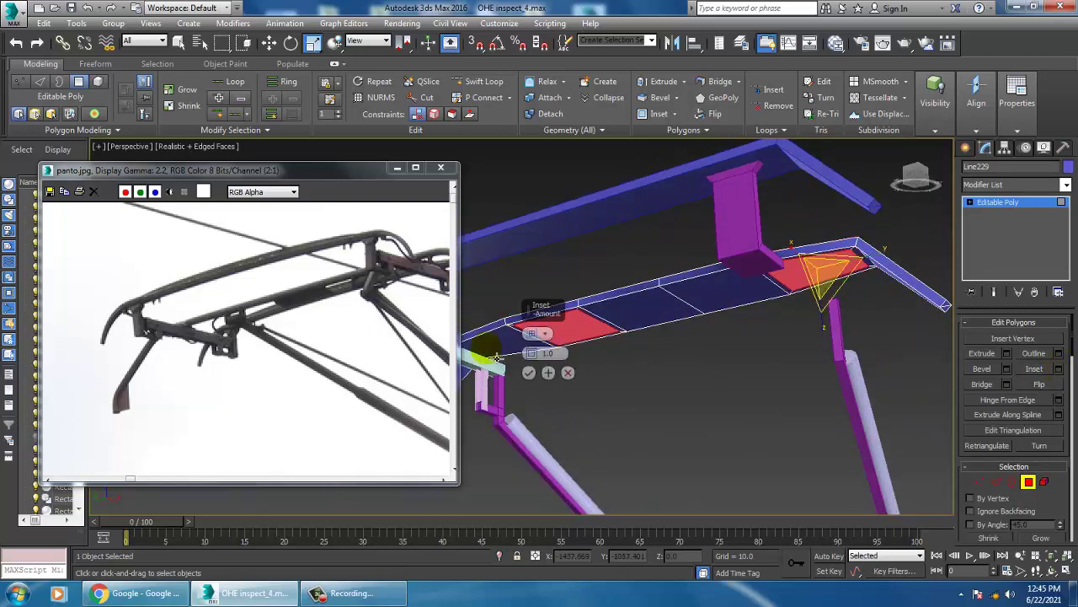
left_click(529, 373)
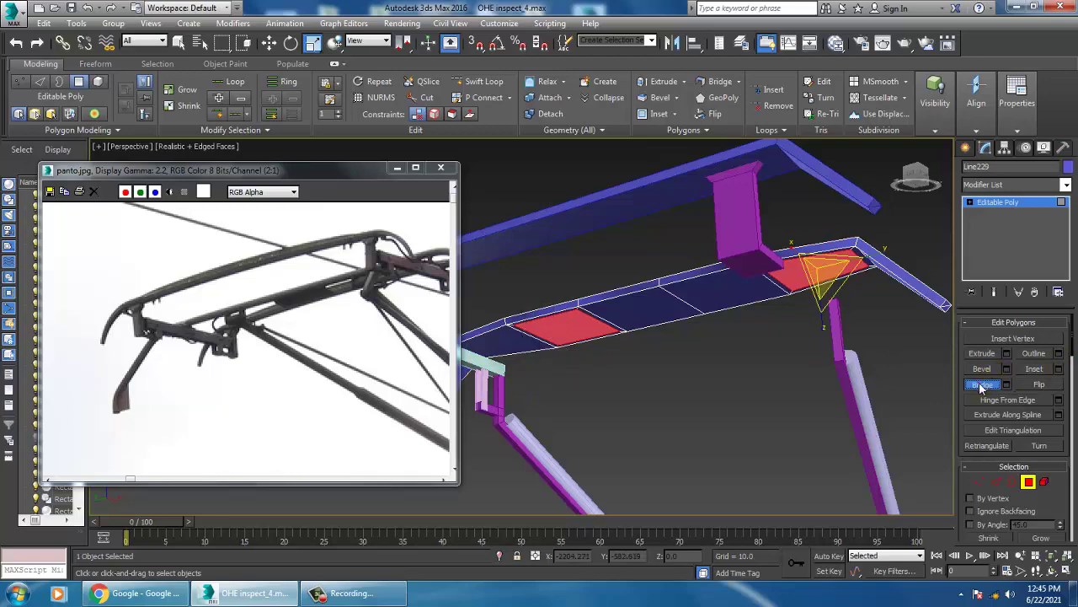
Orbit around the pantograph and leave polygon sub-object level.
mouse_move(842, 337)
middle_mouse_down("alt")
mouse_move(811, 362)
mouse_move(505, 346)
middle_mouse_up("alt")
scroll(253, 313, "up", 1)
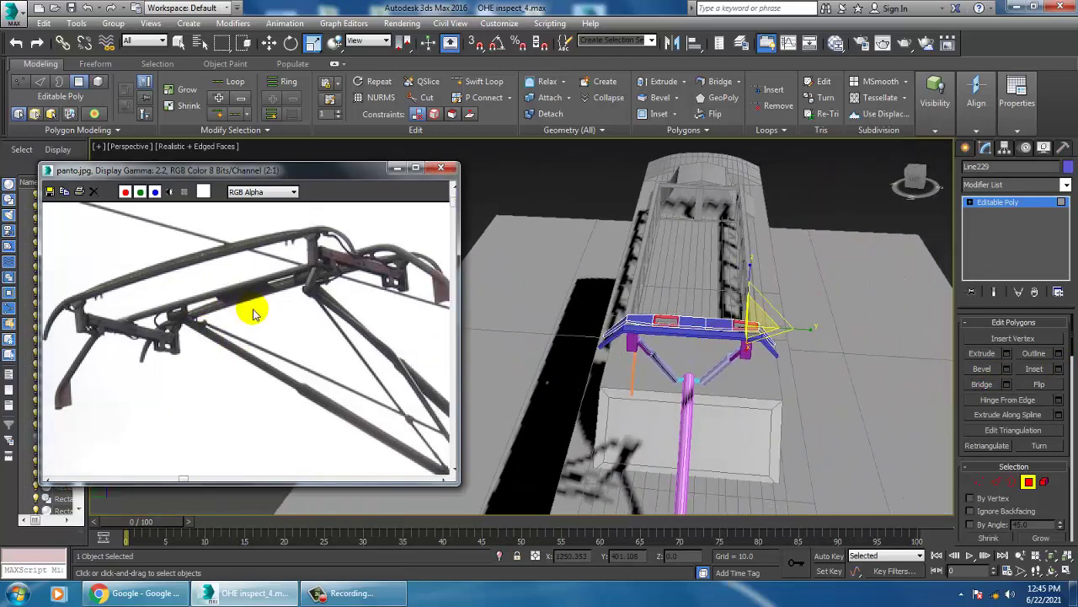
scroll(264, 298, "up", 2)
middle_click_drag(750, 333, 691, 337, "alt")
scroll(756, 329, "up", 2)
scroll(742, 329, "up", 2)
scroll(725, 337, "up", 2)
scroll(717, 340, "up", 3)
left_click(998, 202)
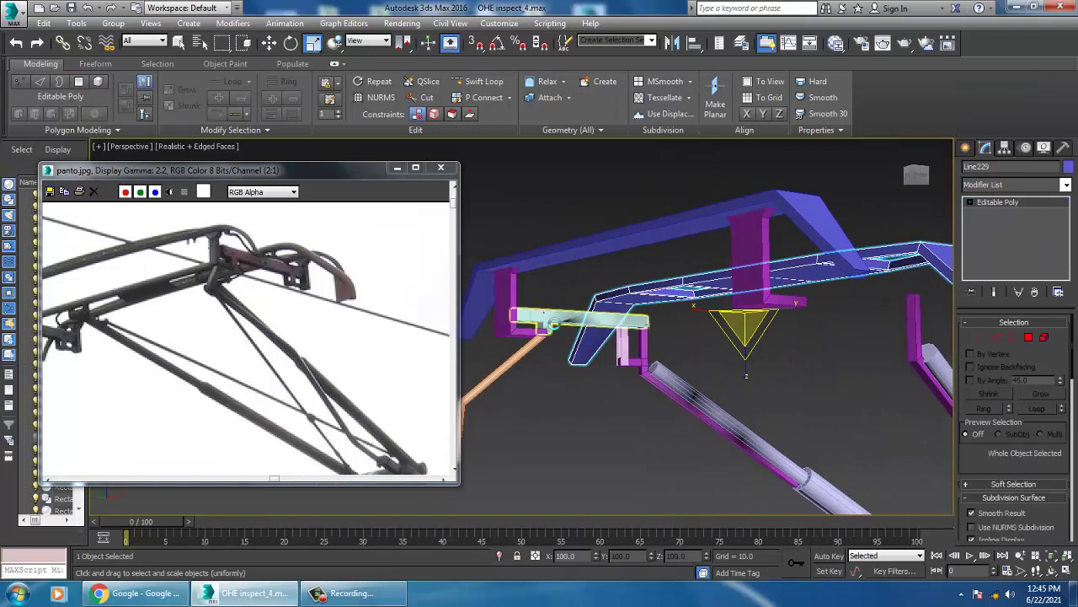
Select only the horizontal bar Box083 from among the nearby tubes.
left_click(553, 321)
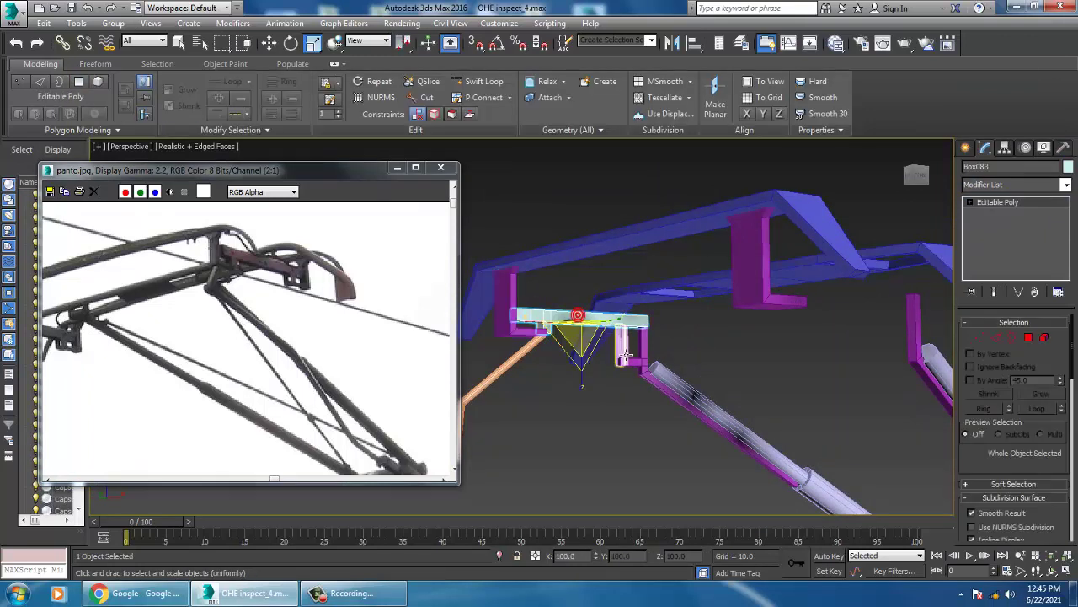
left_click(628, 355, "ctrl")
left_click(641, 373, "ctrl")
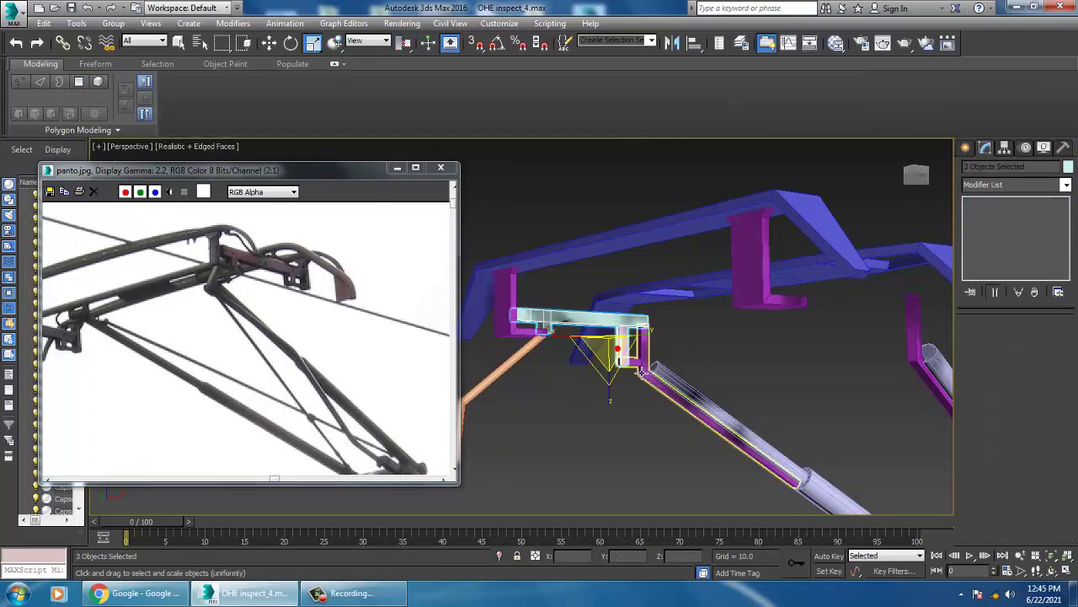
key("w")
mouse_move(641, 373)
middle_mouse_down("alt")
mouse_move(682, 380)
mouse_move(585, 308)
mouse_move(576, 316)
mouse_move(607, 286)
middle_mouse_up("alt")
left_click(585, 308)
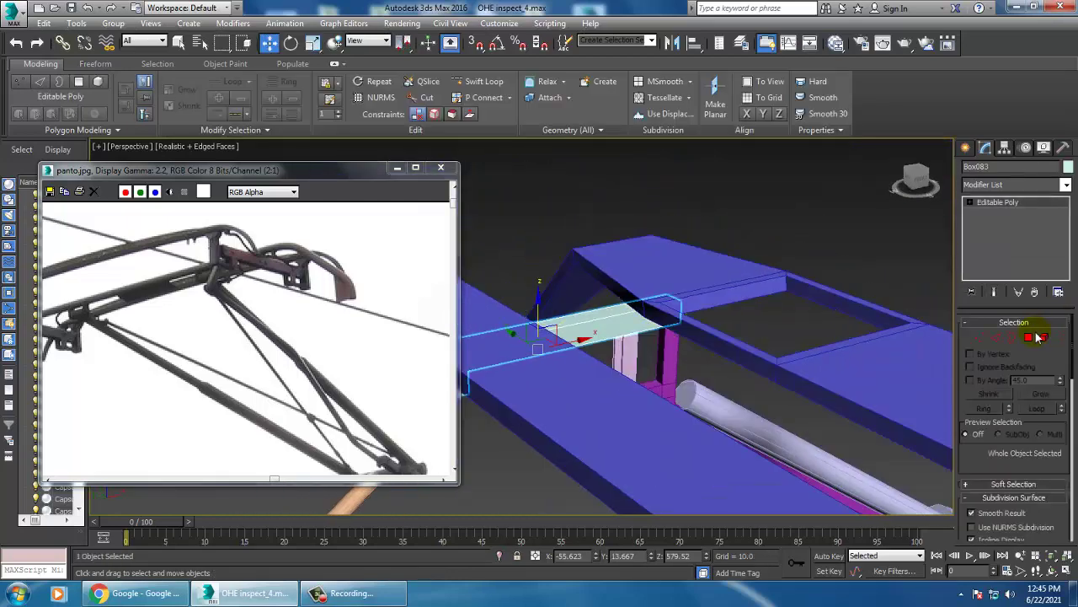
Connect the bar's long edges to add new edge loops across it.
left_click(996, 337)
key("F3")
middle_click_drag(640, 337, 657, 354, "alt")
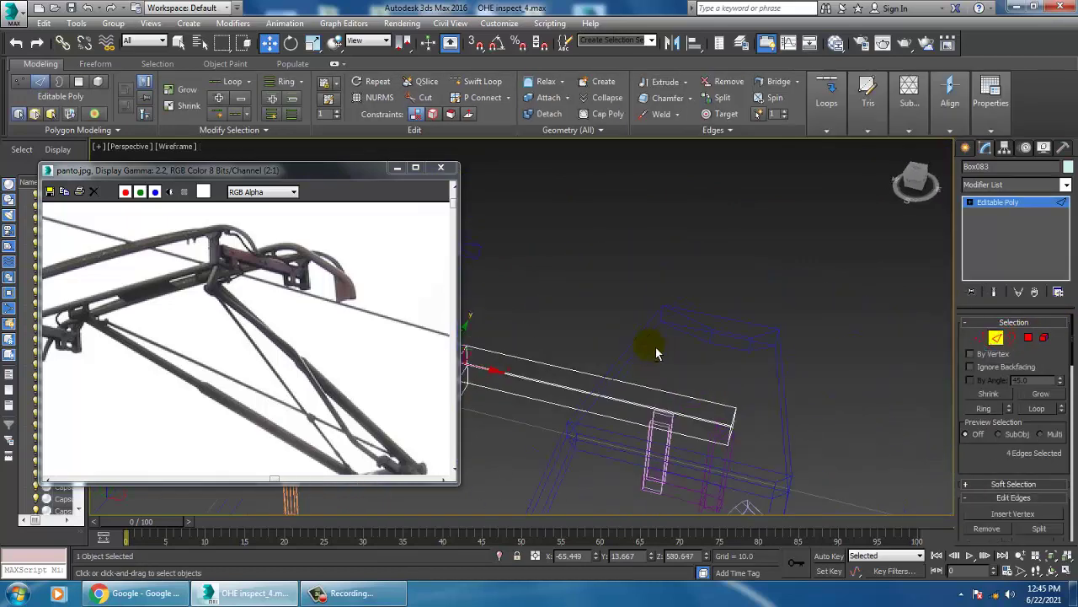
left_click(690, 417)
left_click_drag(986, 480, 994, 374)
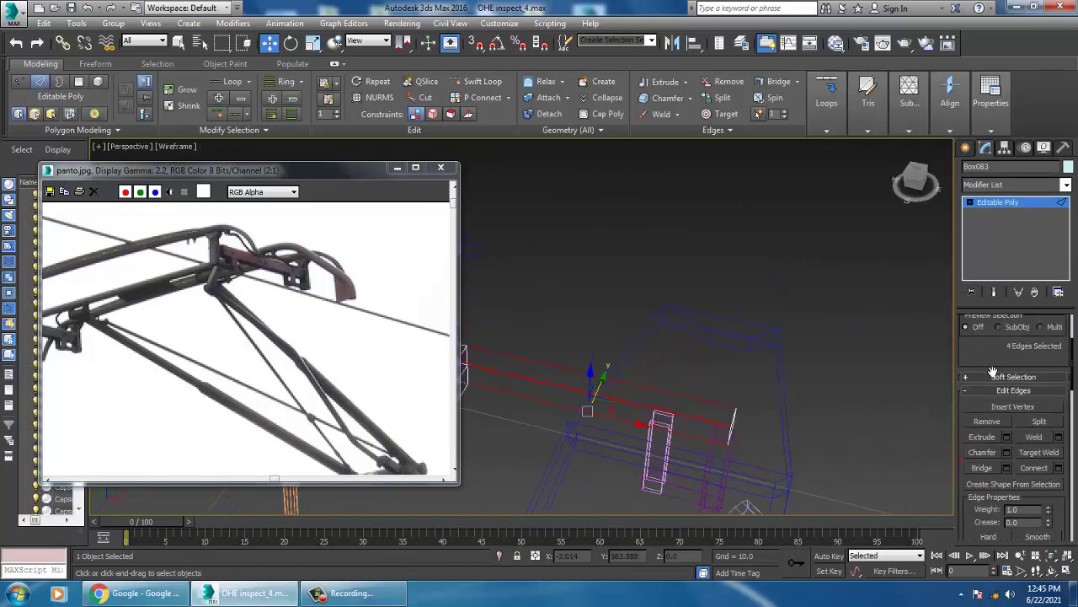
left_click(1060, 469)
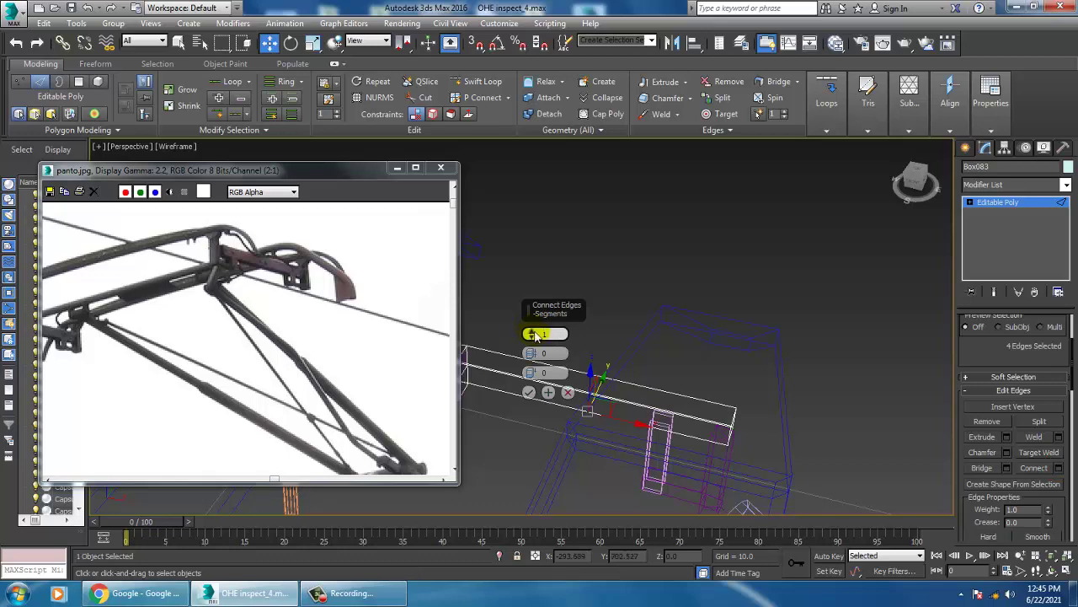
left_click(529, 393)
Scale the new edge-loop vertices closer together.
middle_click_drag(539, 396, 593, 325, "alt")
key("1")
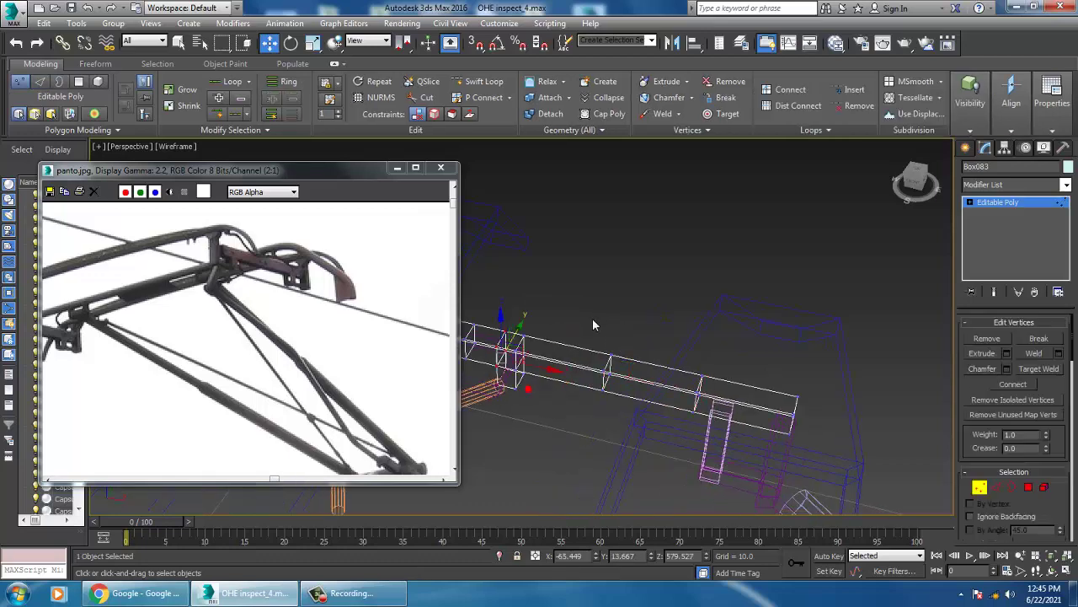
key("r")
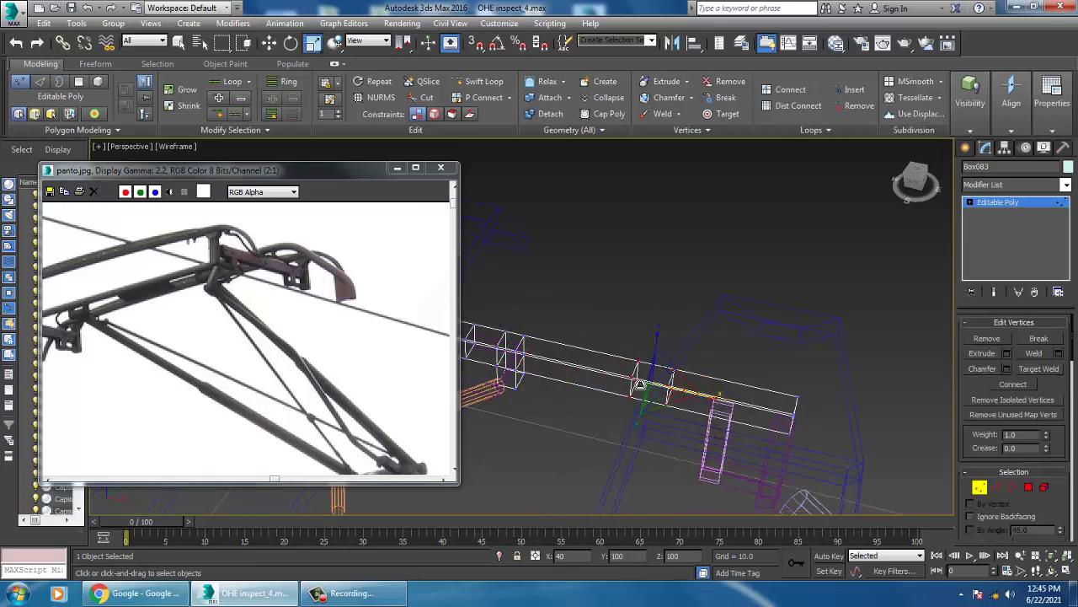
left_click_drag(560, 368, 573, 393)
key("w")
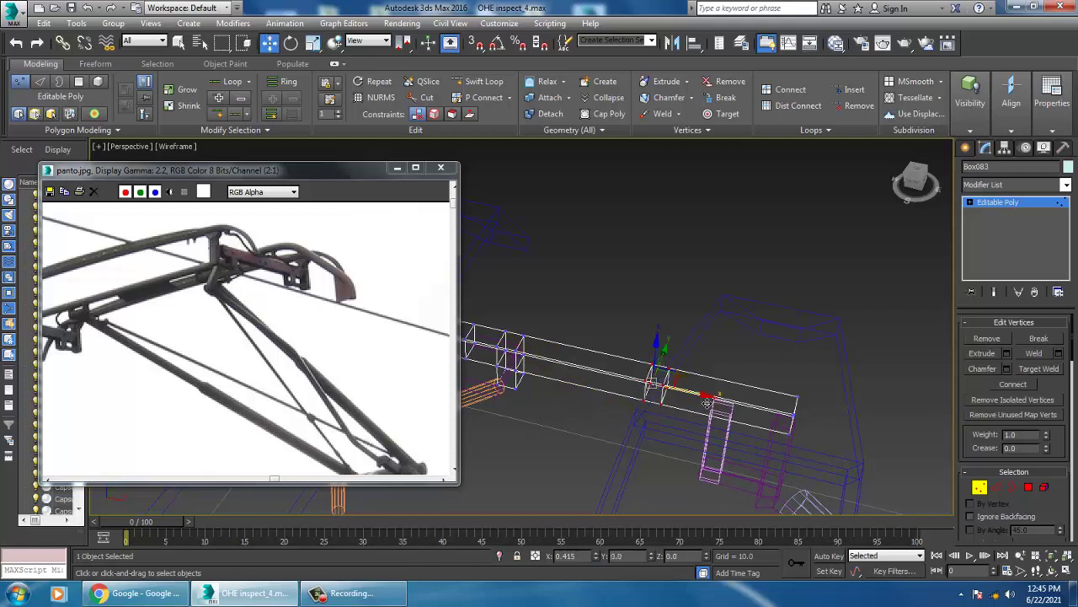
left_click(773, 415)
Extrude a top face of the bar up about 9.48 into a post and fit it to the frame.
key("4")
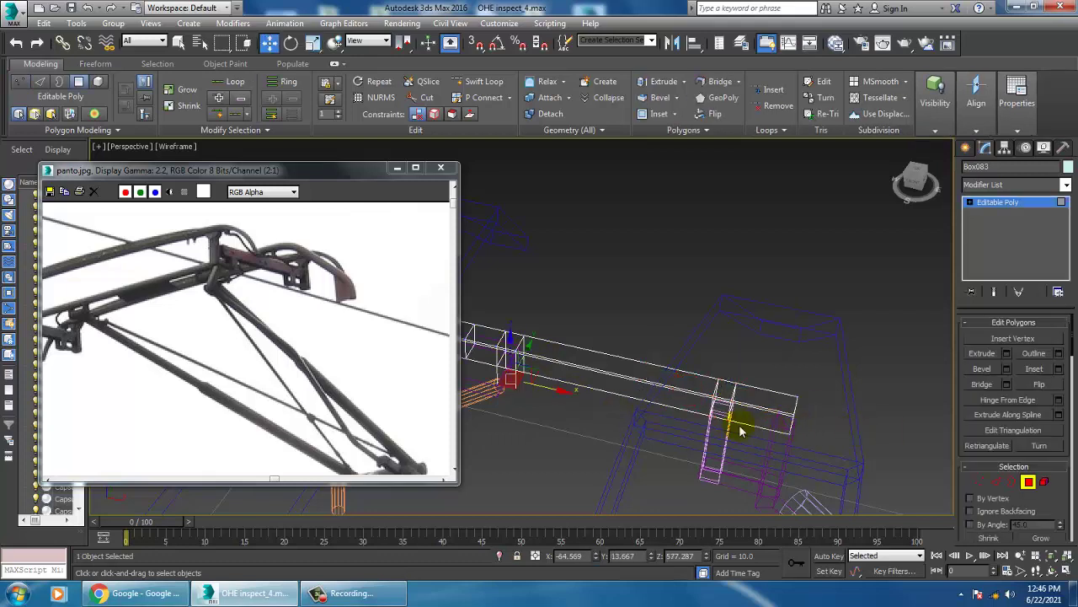
left_click(735, 400)
left_click(1007, 354)
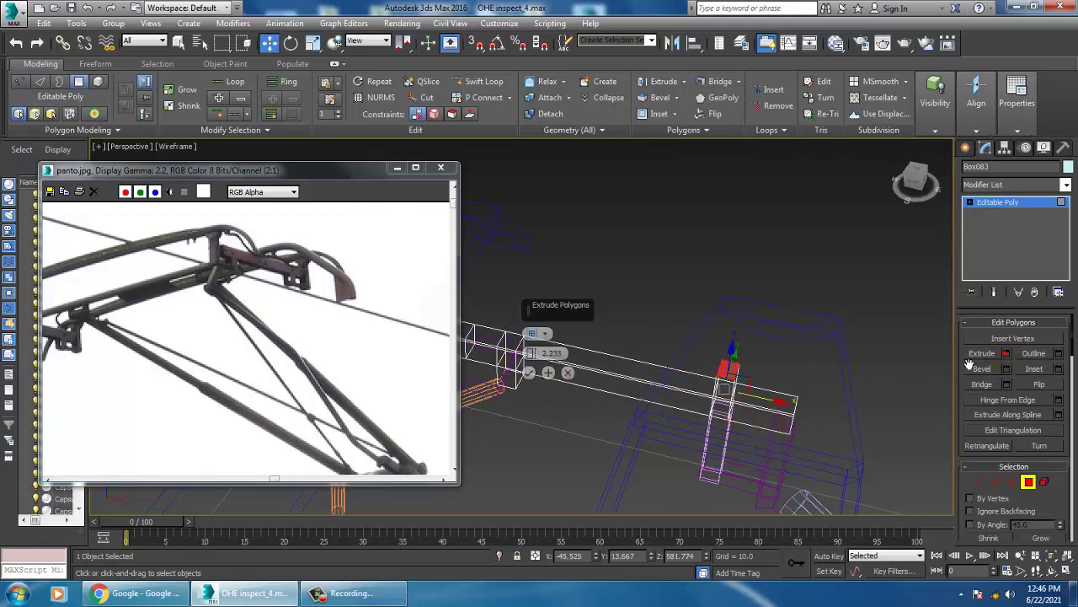
left_click_drag(522, 318, 547, 402)
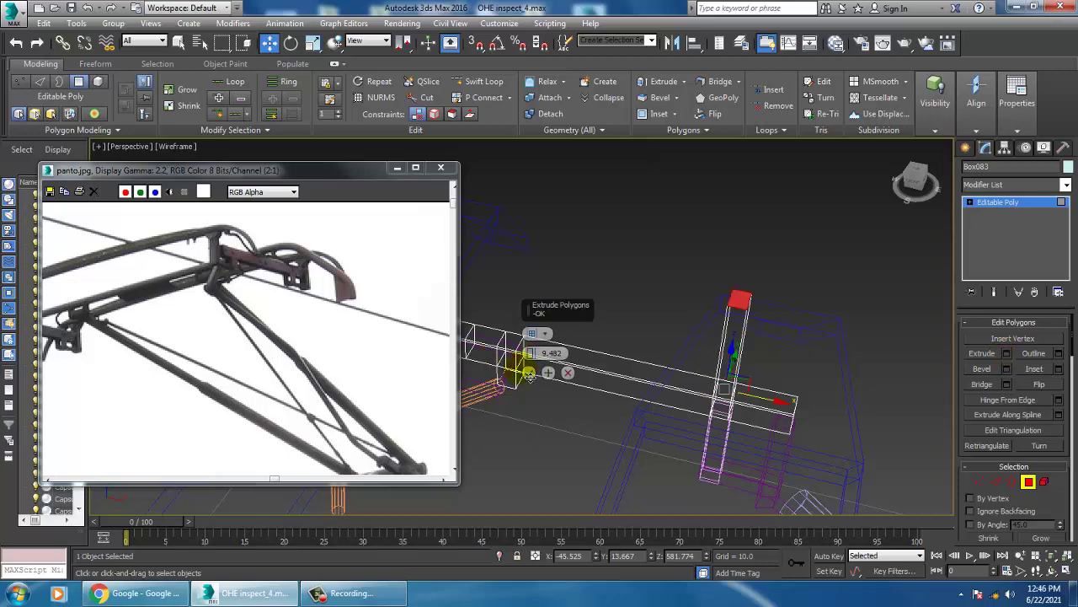
left_click(529, 372)
key("F3")
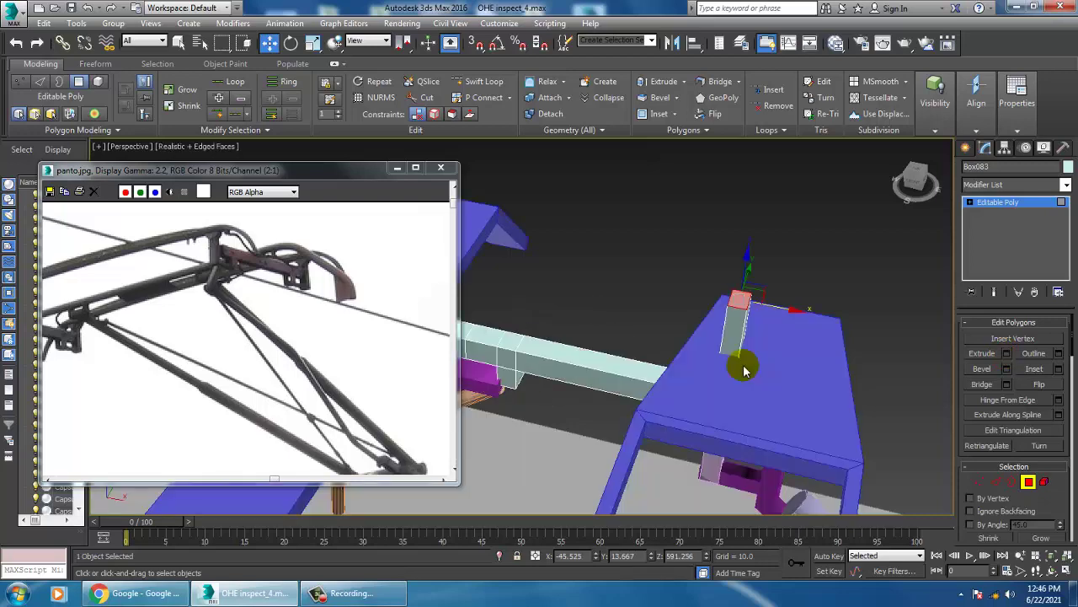
middle_click_drag(744, 371, 748, 299, "alt")
left_click_drag(750, 280, 782, 338)
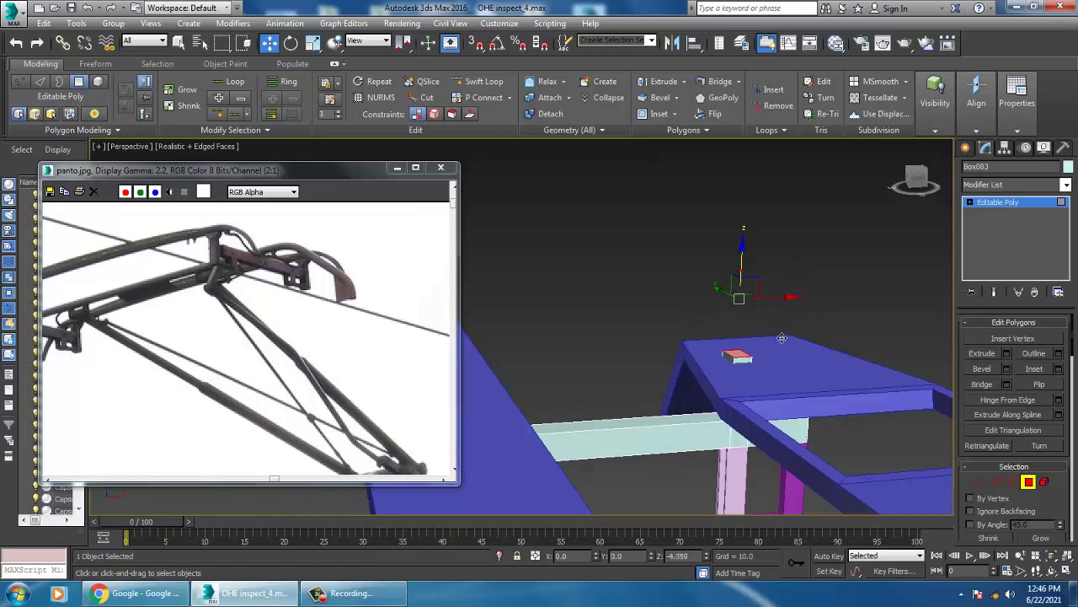
mouse_move(782, 340)
middle_mouse_down("alt")
mouse_move(794, 349)
mouse_move(792, 268)
middle_mouse_up("alt")
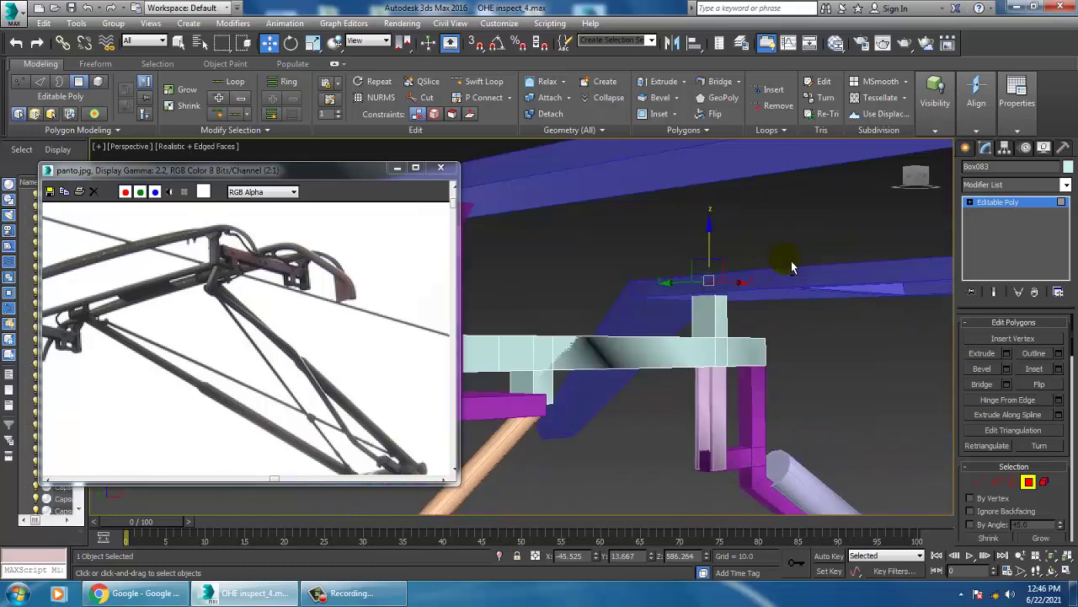
left_click(1003, 208)
scroll(716, 337, "down", 3)
Select the left bracket's magenta column, thin vertical post, orange arm and lower-left tube.
left_click(700, 350, "ctrl")
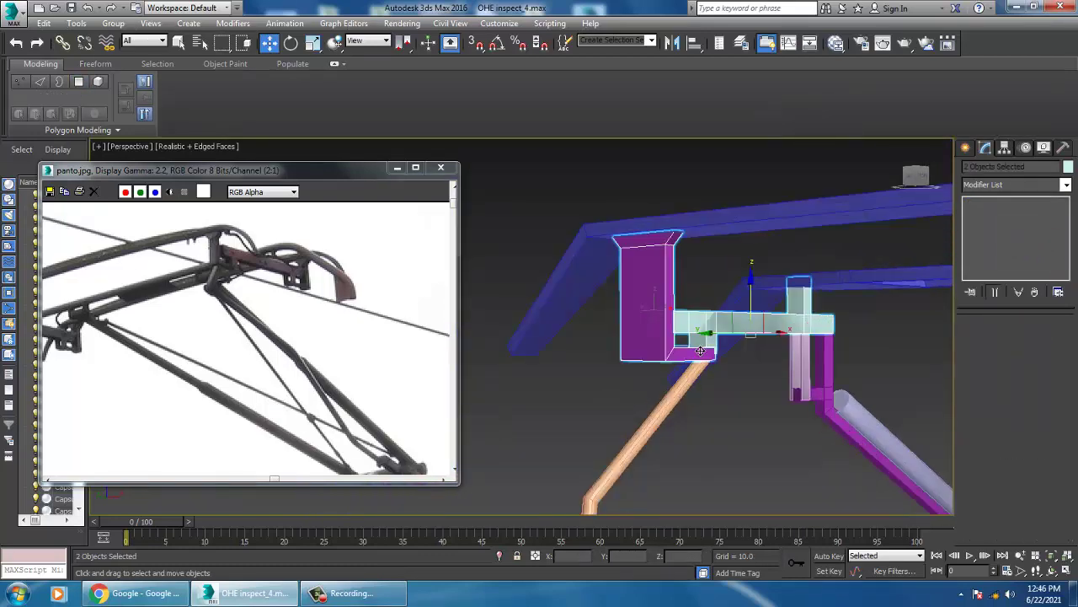
scroll(700, 351, "up", 3)
left_click(868, 387, "ctrl")
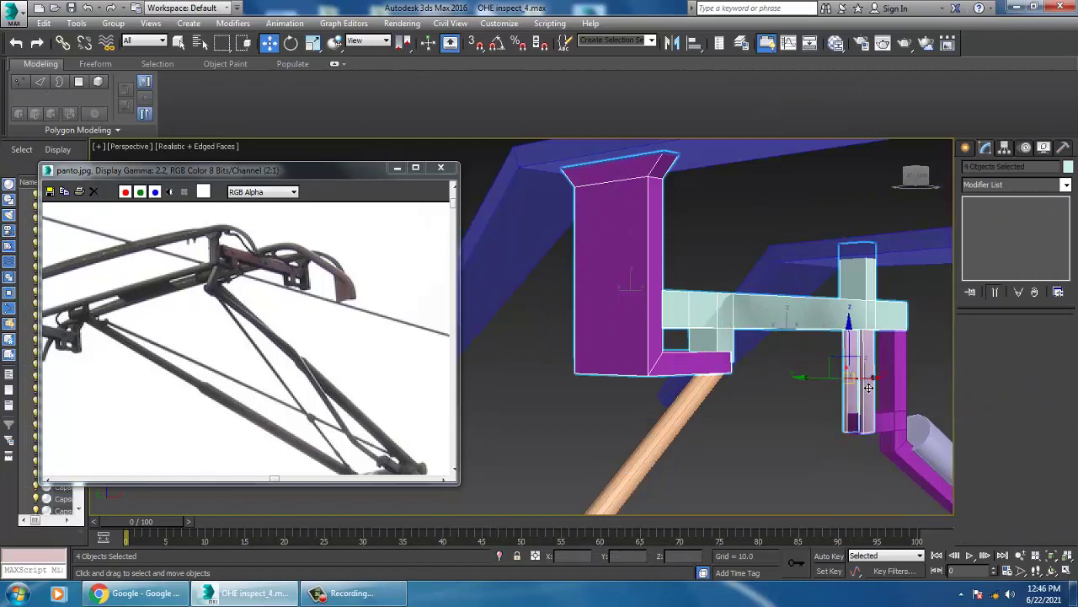
scroll(868, 386, "down", 3)
scroll(869, 387, "down", 2)
scroll(868, 387, "down", 2)
middle_click_drag(869, 386, 566, 358)
left_click(540, 372, "ctrl")
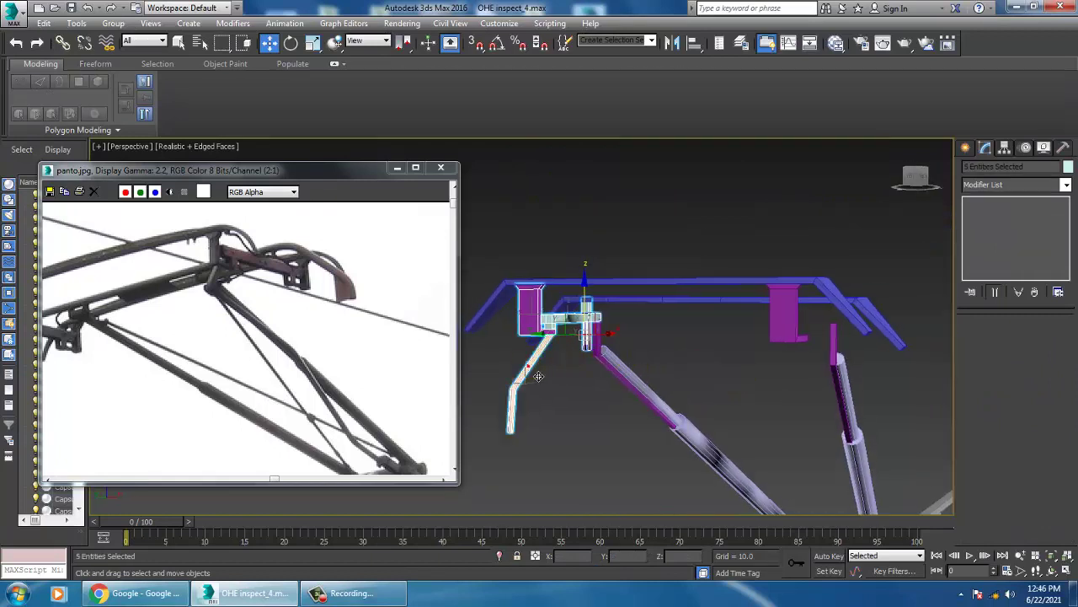
mouse_move(647, 346)
middle_mouse_down("alt")
mouse_move(602, 316)
mouse_move(639, 307)
middle_mouse_up("alt")
scroll(623, 332, "up", 3)
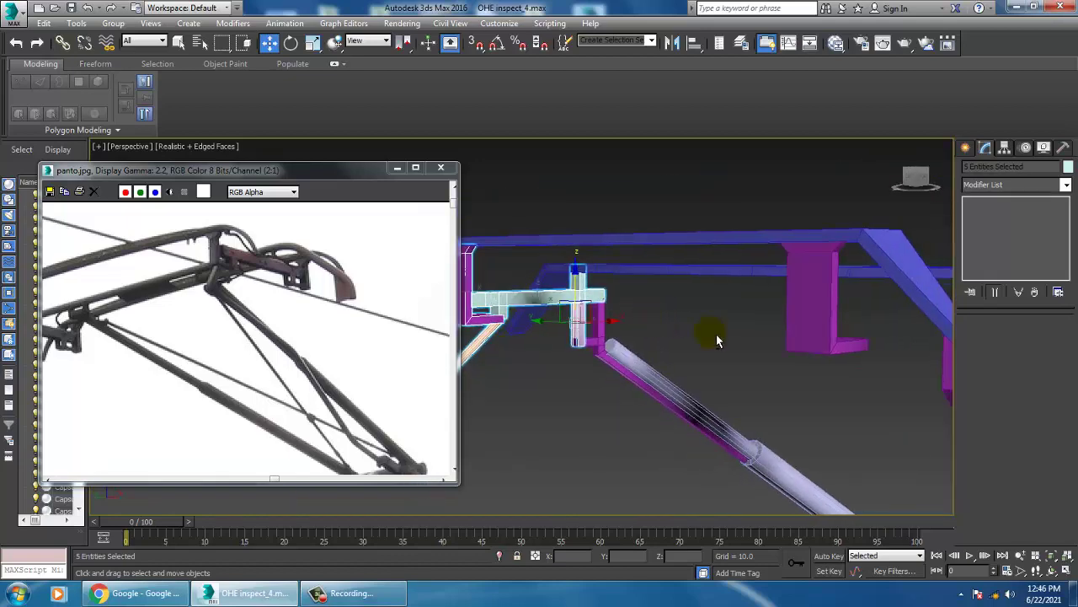
scroll(638, 308, "down", 2)
left_click(533, 344, "ctrl")
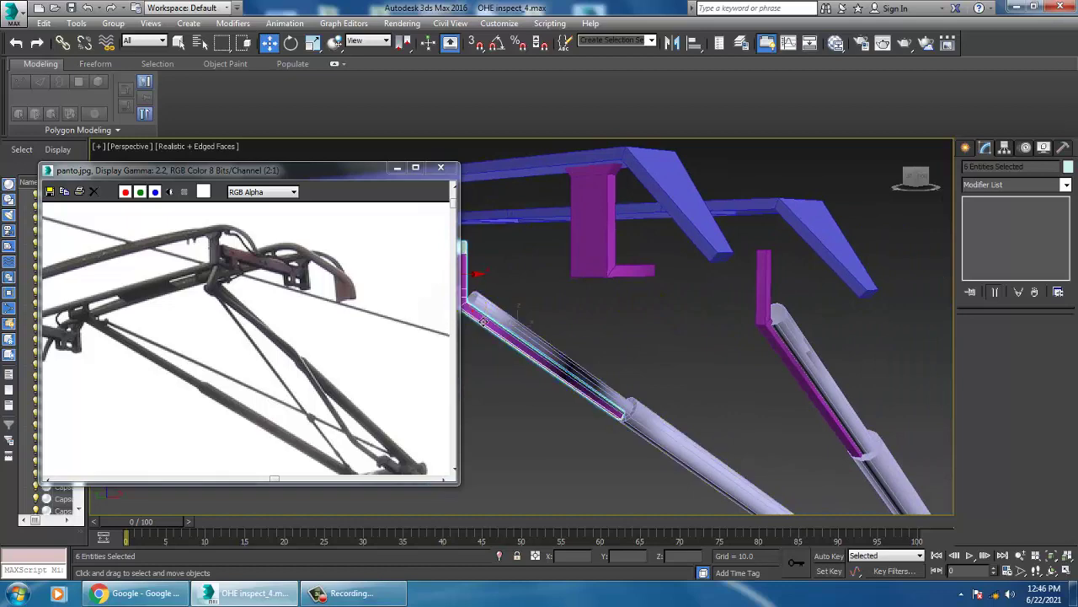
mouse_move(534, 344)
middle_mouse_down("alt")
mouse_move(648, 344)
mouse_move(537, 331)
middle_mouse_up("alt")
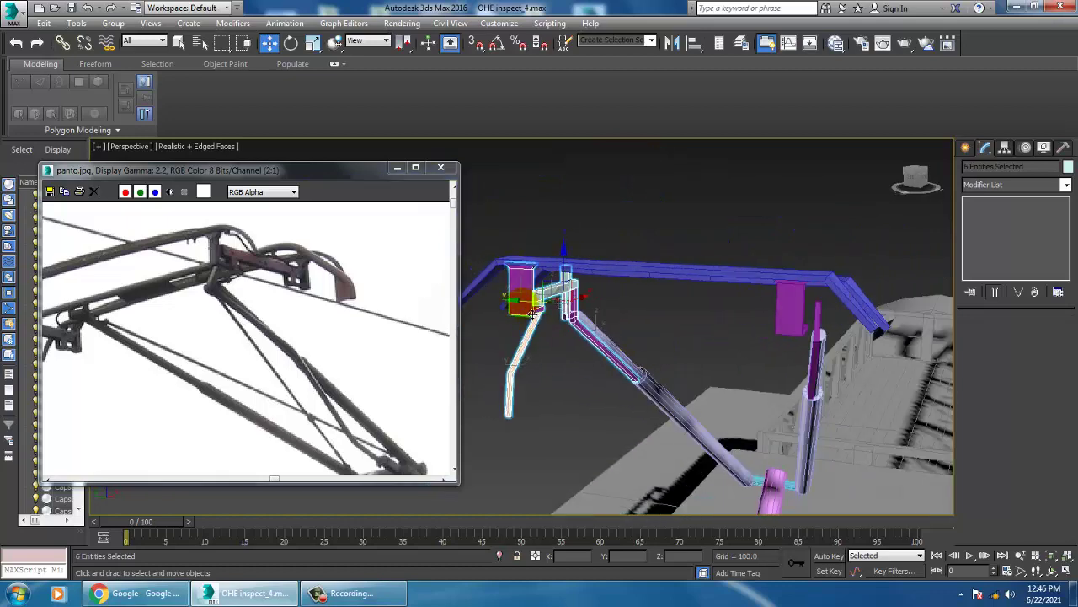
Clone one copy of the bracket assembly to the beam's middle, then delete that stray copy.
left_click_drag(532, 313, 722, 346)
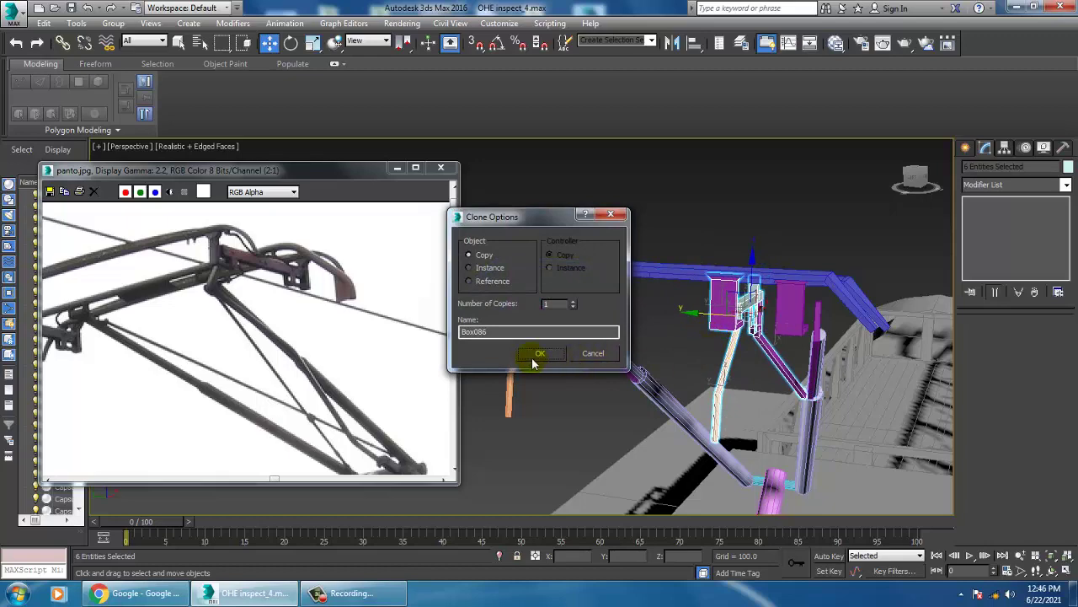
left_click(539, 354)
middle_click_drag(712, 356, 721, 351, "alt")
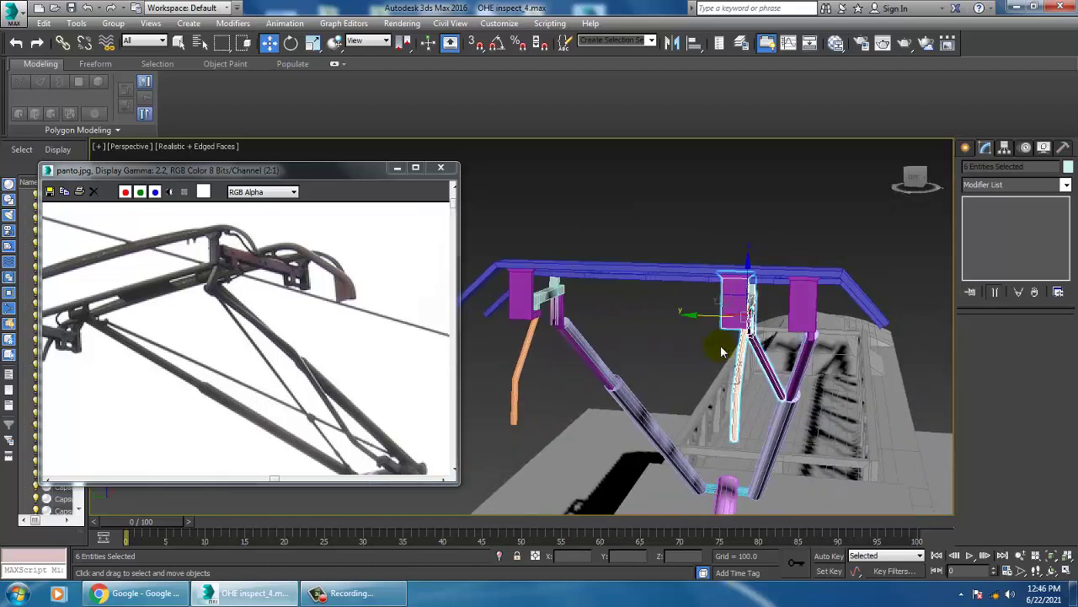
key("Delete")
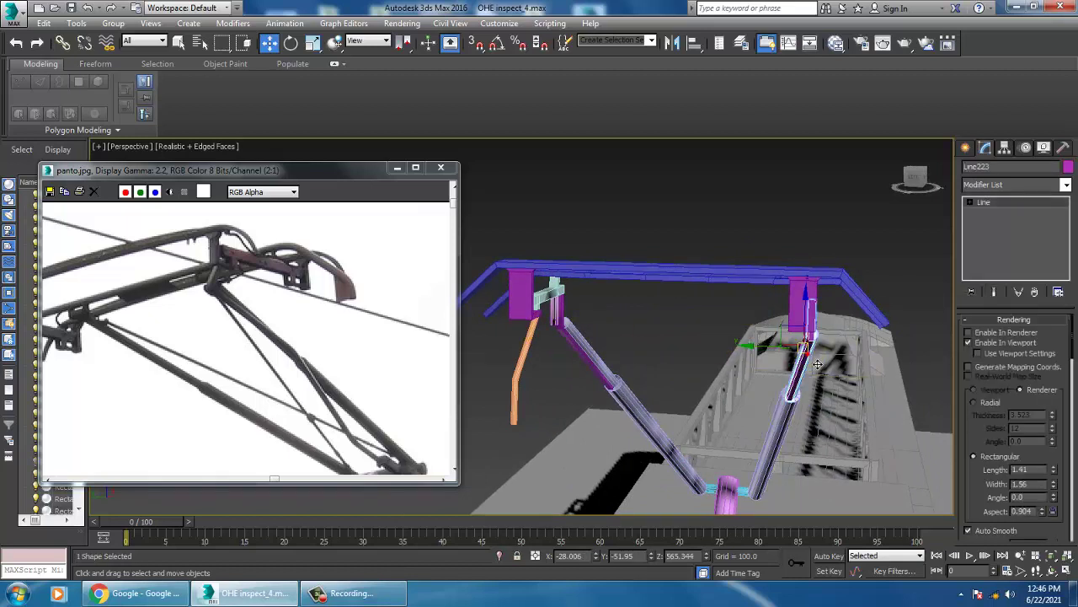
Reselect the left-end magenta blocks and orange arms of the bracket assembly.
mouse_move(640, 346)
middle_mouse_down("alt")
mouse_move(577, 344)
mouse_move(548, 329)
middle_mouse_up("alt")
left_click(526, 319)
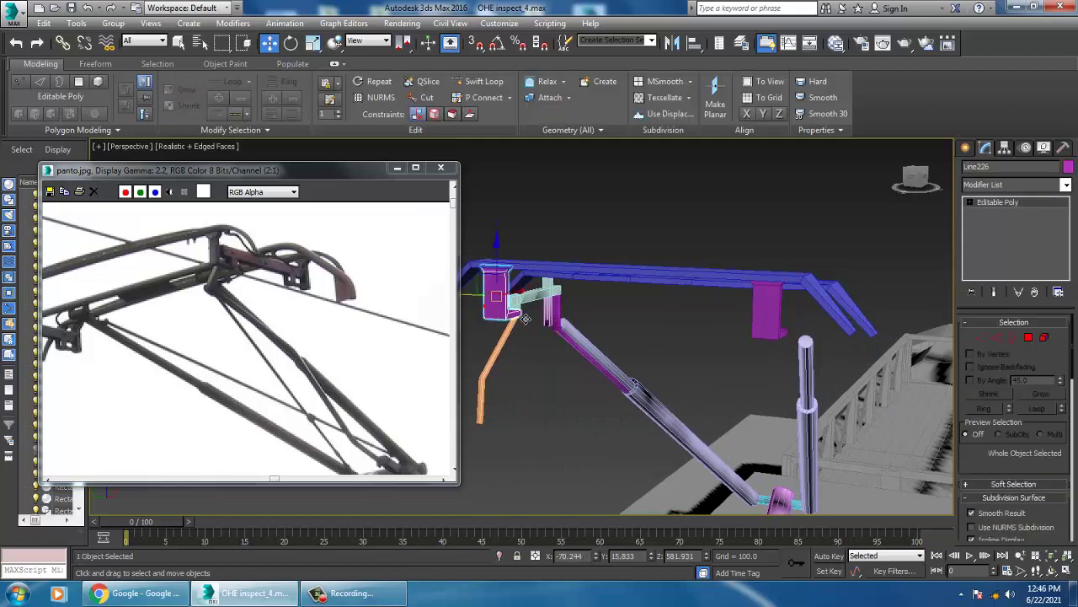
left_click(555, 324, "ctrl")
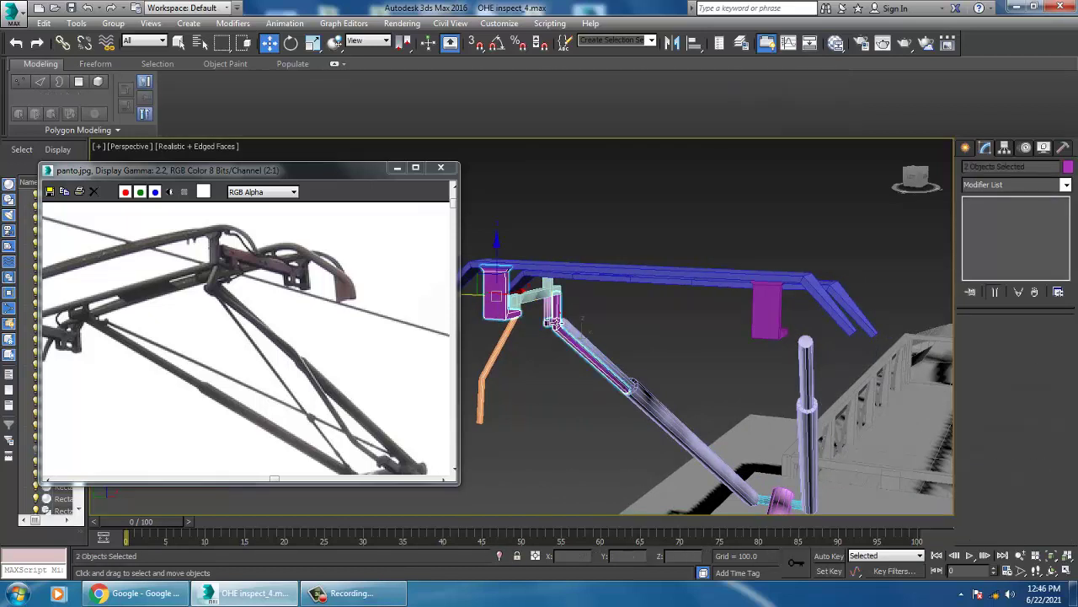
scroll(565, 337, "up", 4)
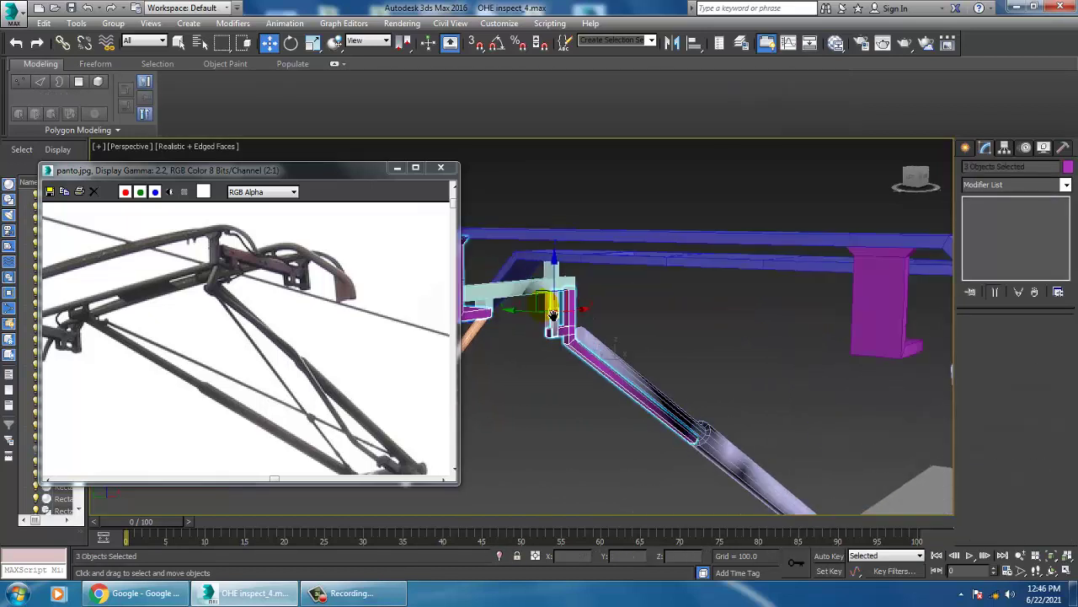
scroll(593, 364, "down", 3)
middle_click_drag(594, 364, 590, 354, "alt")
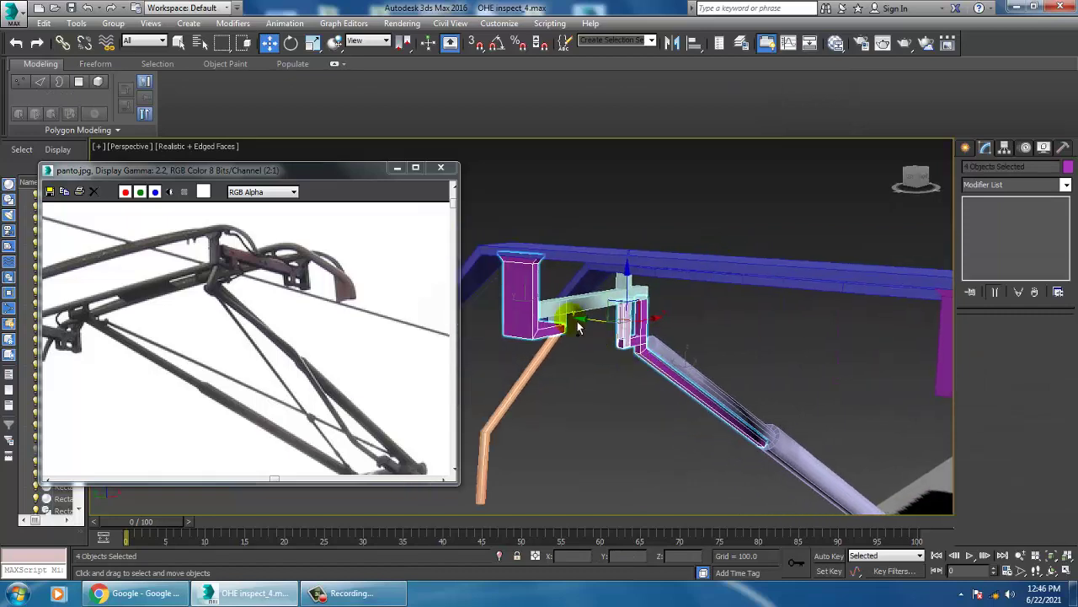
left_click(519, 311, "ctrl")
scroll(659, 348, "down", 2)
middle_click_drag(658, 348, 506, 342, "alt")
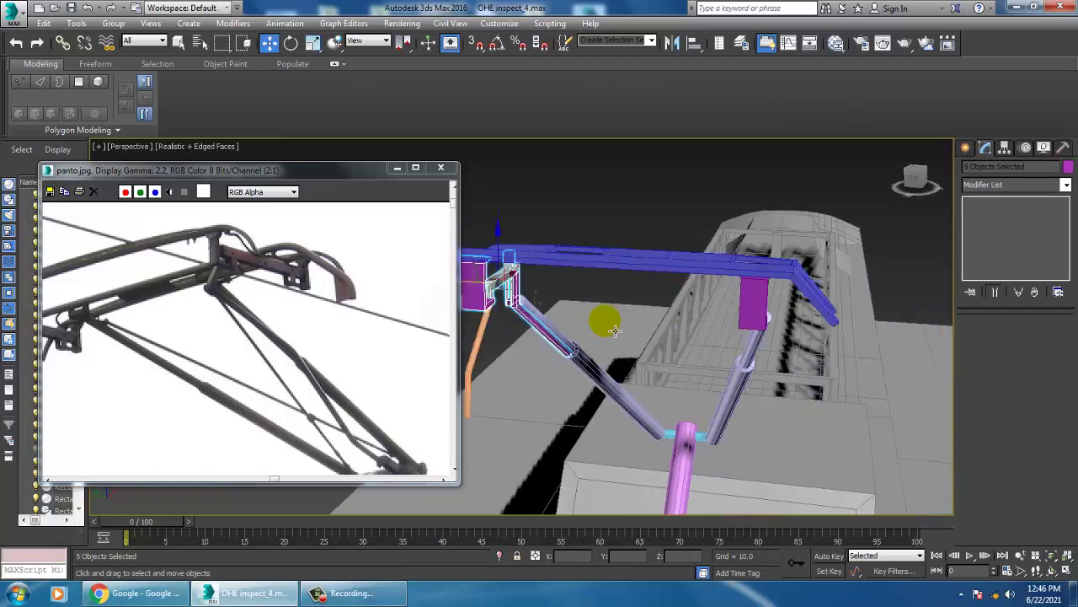
left_click(491, 339, "ctrl")
Mirror a copy of the bracket pieces across Y and move it to the gantry's right end.
left_click(673, 43)
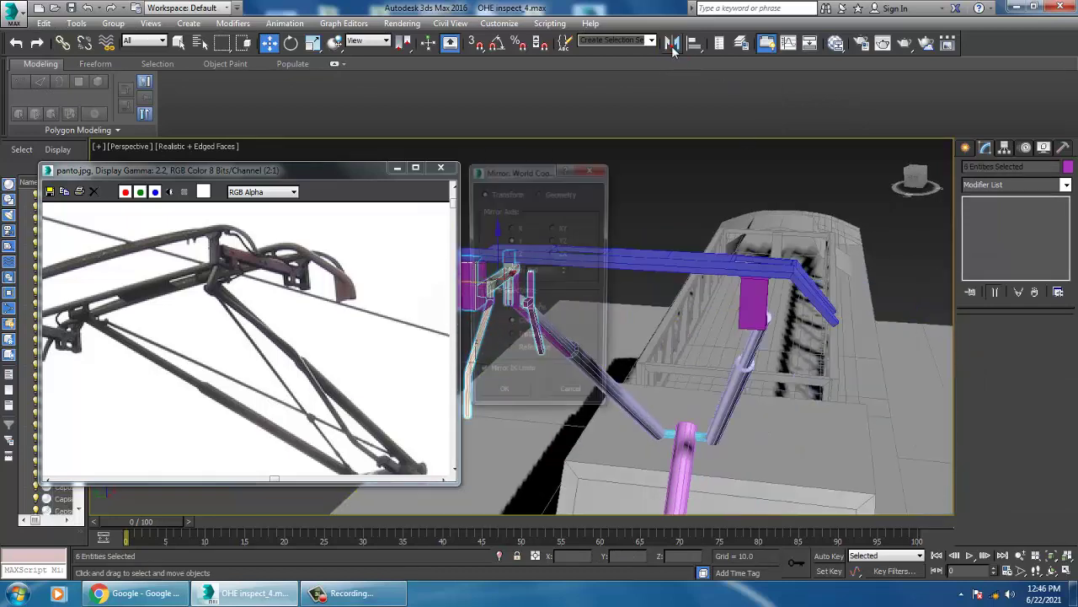
left_click(518, 241)
left_click(502, 400)
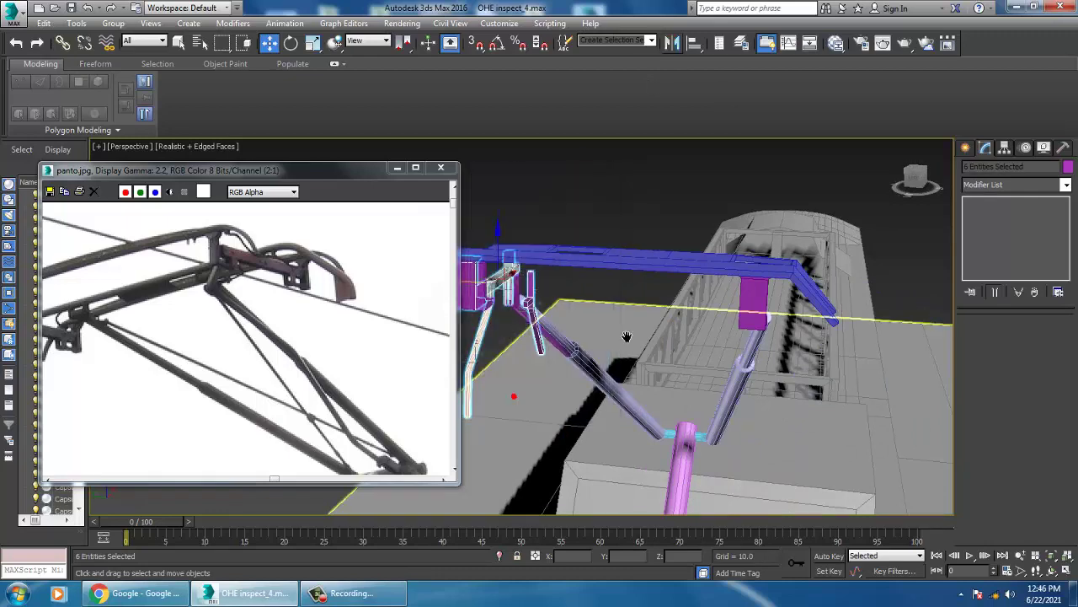
scroll(515, 313, "down", 3)
left_click_drag(540, 296, 793, 336)
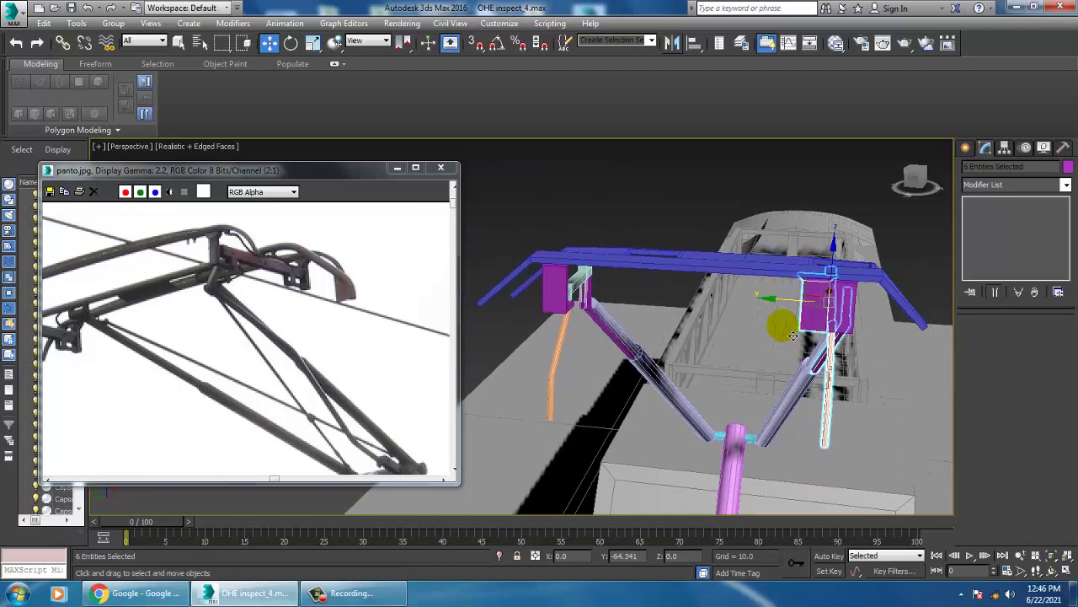
Delete the mirrored arm and rods, then undo to restore them.
mouse_move(879, 344)
middle_mouse_down("alt")
mouse_move(734, 329)
mouse_move(747, 313)
middle_mouse_up("alt")
scroll(770, 309, "up", 5)
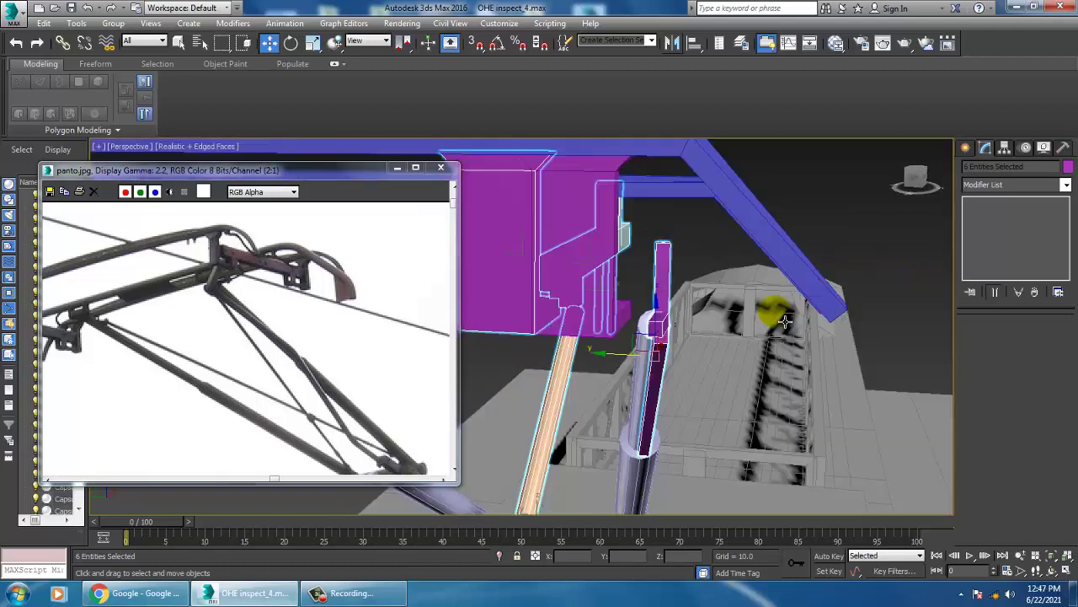
scroll(779, 317, "up", 2)
scroll(779, 317, "down", 3)
scroll(645, 310, "down", 2)
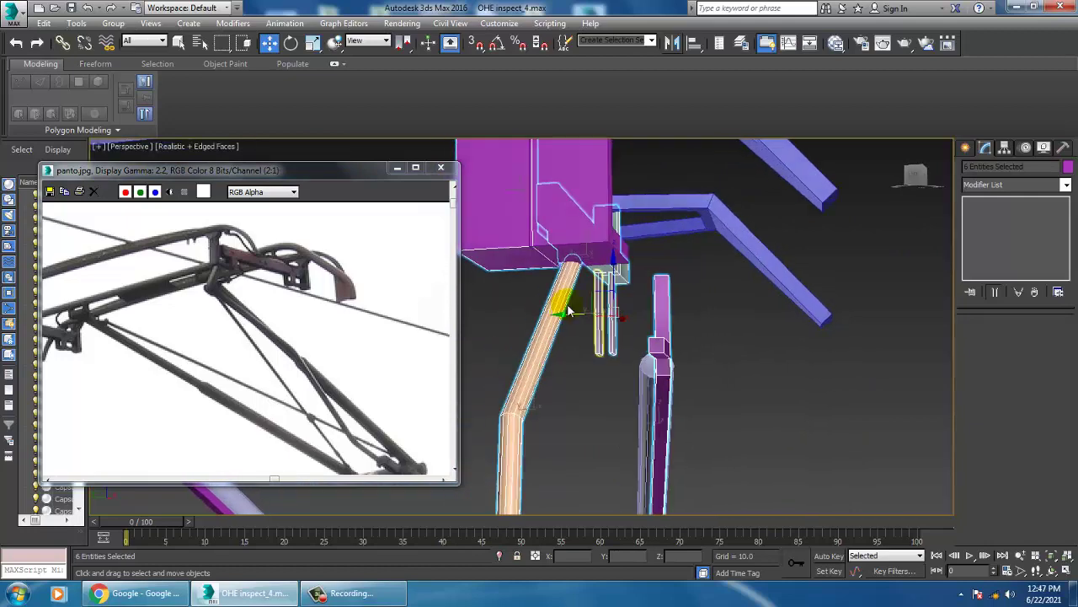
scroll(645, 309, "down", 2)
key("Delete")
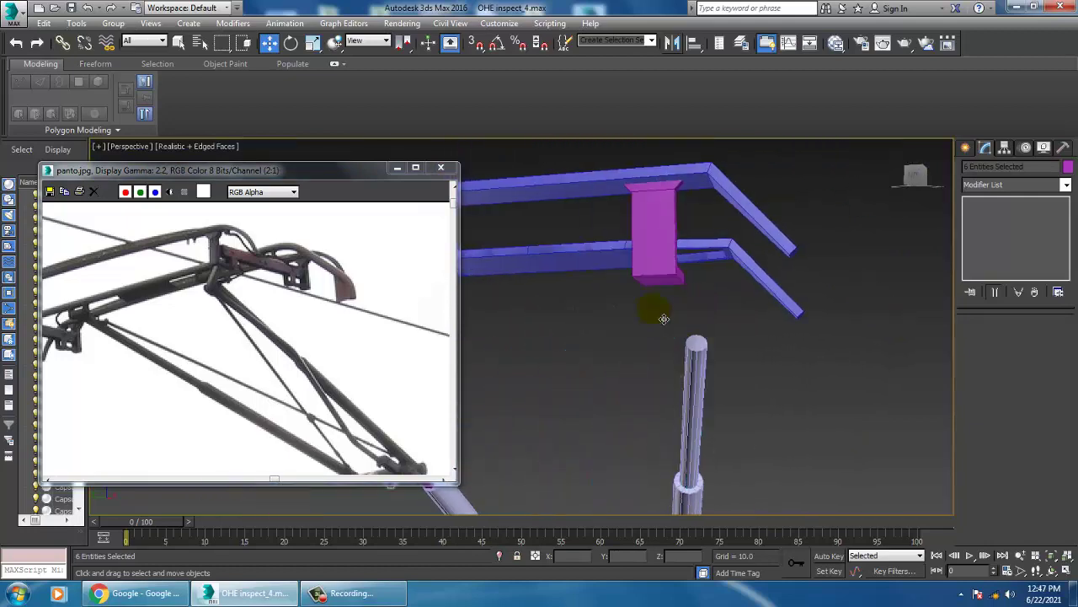
key("ctrl+z")
Slide the arm and rods right and nudge them slightly along Y under the magenta bracket.
scroll(663, 318, "down", 2)
scroll(665, 314, "down", 2)
scroll(670, 310, "up", 2)
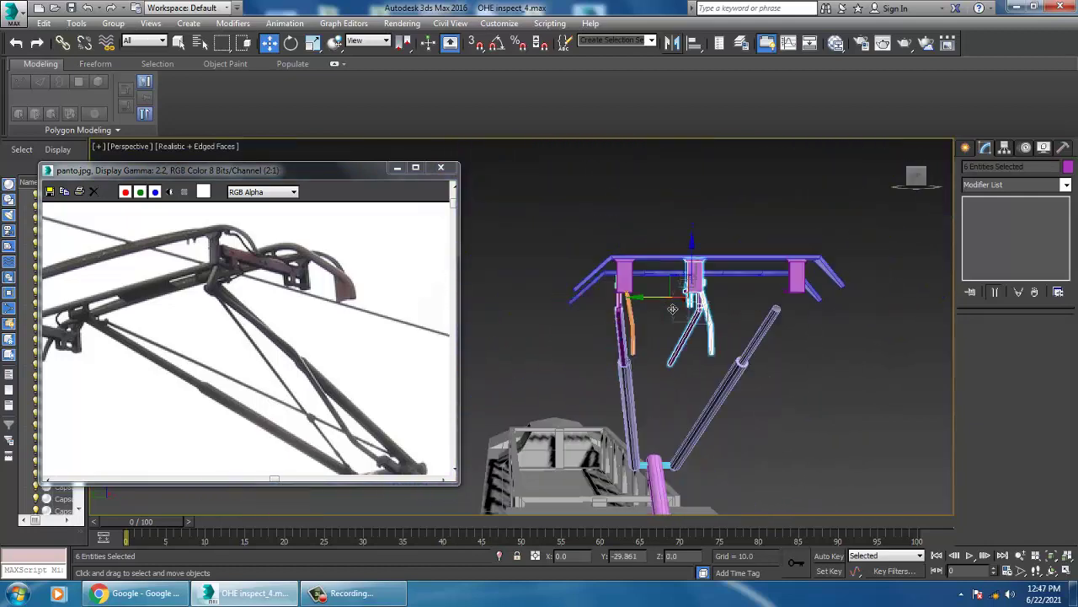
left_click_drag(673, 309, 748, 324)
middle_click_drag(748, 323, 748, 324, "alt")
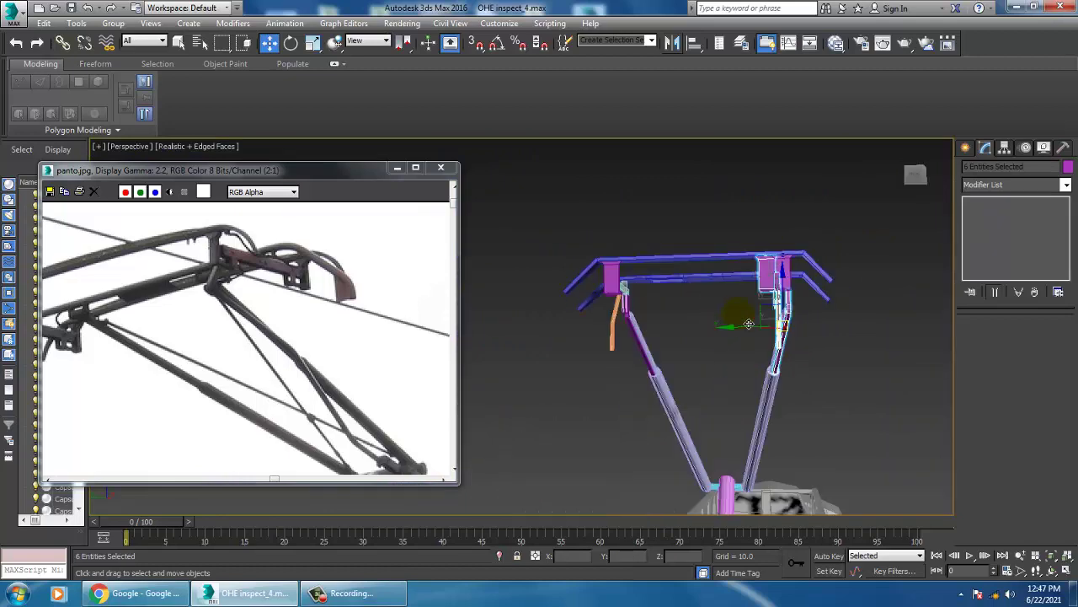
scroll(748, 323, "up", 4)
scroll(756, 312, "up", 1)
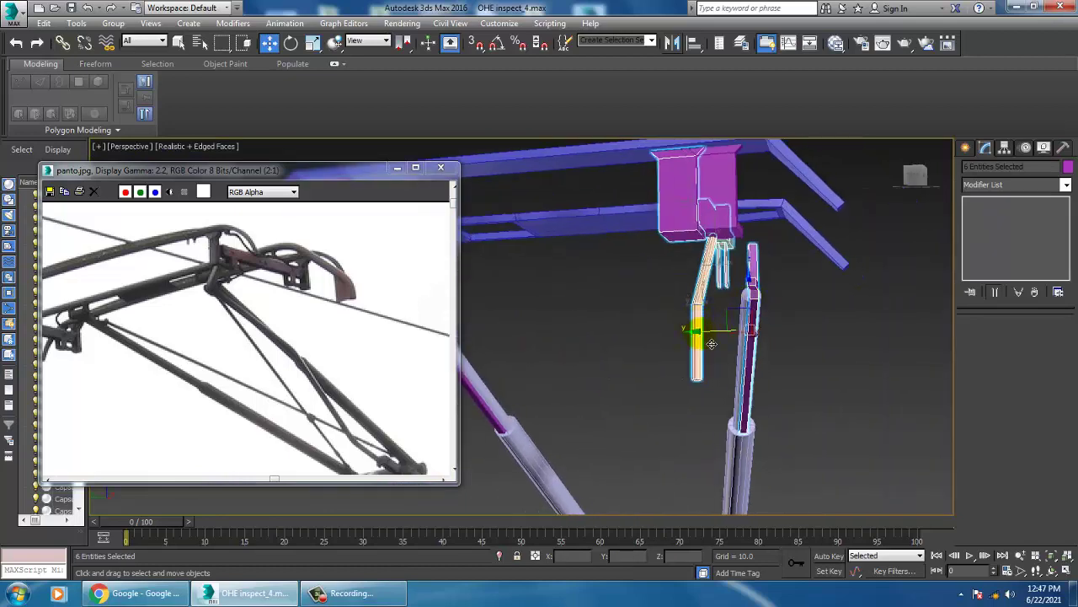
left_click_drag(712, 344, 710, 343)
left_click(801, 321)
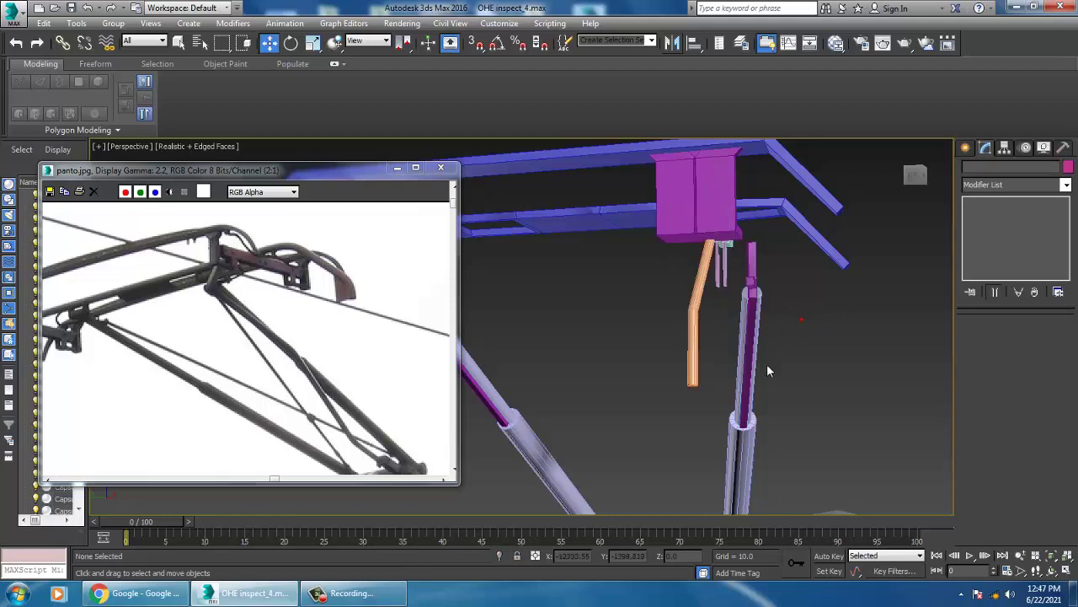
Select the orange arm, magenta bracket, horizontal cyan bar and small bracket together.
middle_click_drag(800, 315, 702, 210, "alt")
left_click_drag(702, 210, 677, 261)
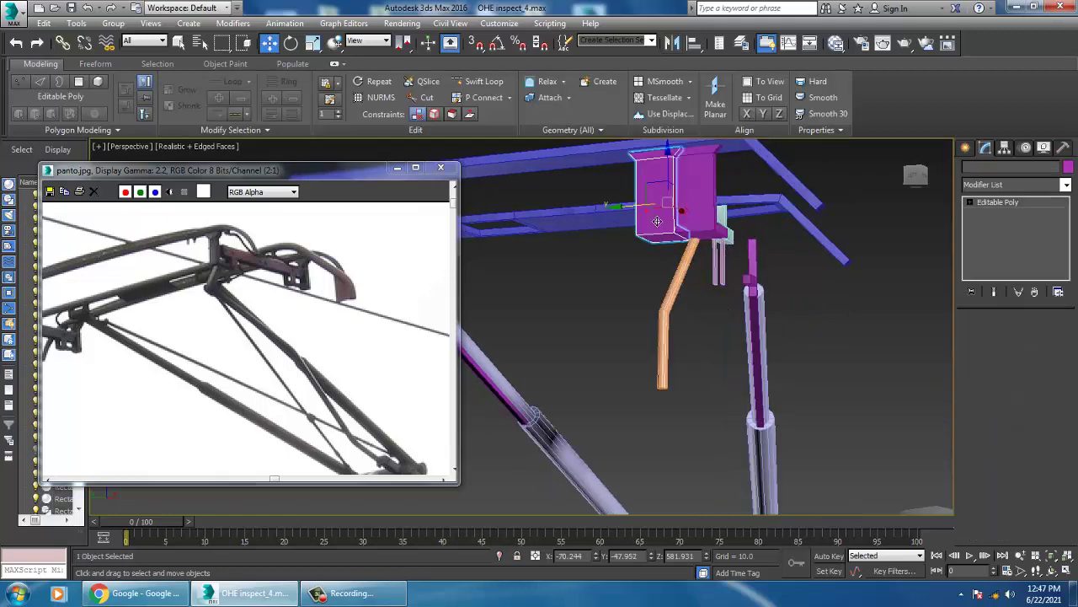
left_click(682, 272)
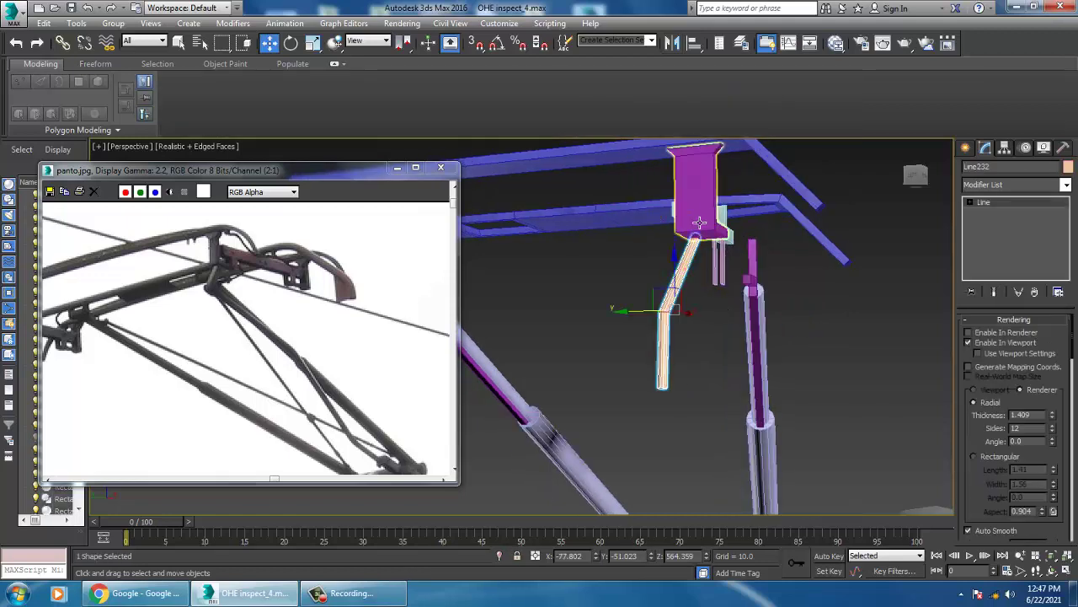
left_click(693, 190, "ctrl")
middle_click_drag(737, 248, 738, 262, "alt")
scroll(738, 262, "up", 3)
left_click(745, 181, "ctrl")
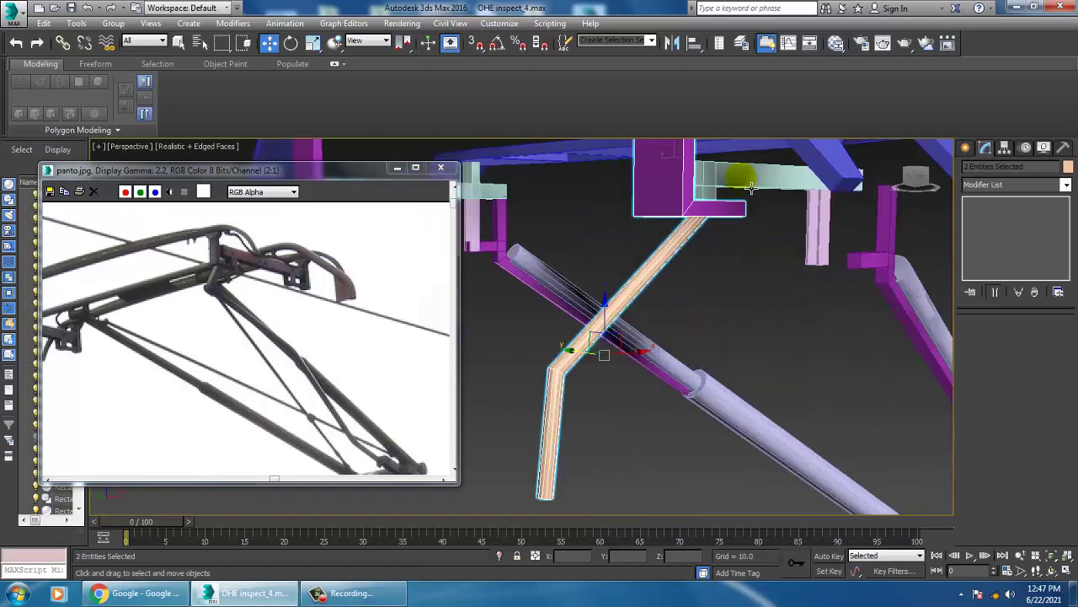
left_click(820, 246, "ctrl")
mouse_move(820, 246)
middle_mouse_down("alt")
mouse_move(772, 244)
mouse_move(814, 272)
mouse_move(748, 319)
mouse_move(814, 298)
mouse_move(826, 309)
mouse_move(807, 310)
mouse_move(819, 298)
mouse_move(795, 306)
middle_mouse_up("alt")
Orbit and zoom the view to show the train roof and base plate.
scroll(788, 263, "down", 3)
scroll(688, 306, "up", 5)
scroll(689, 306, "down", 3)
mouse_move(688, 306)
middle_mouse_down("alt")
mouse_move(751, 349)
mouse_move(725, 351)
mouse_move(716, 368)
middle_mouse_up("alt")
scroll(725, 359, "up", 3)
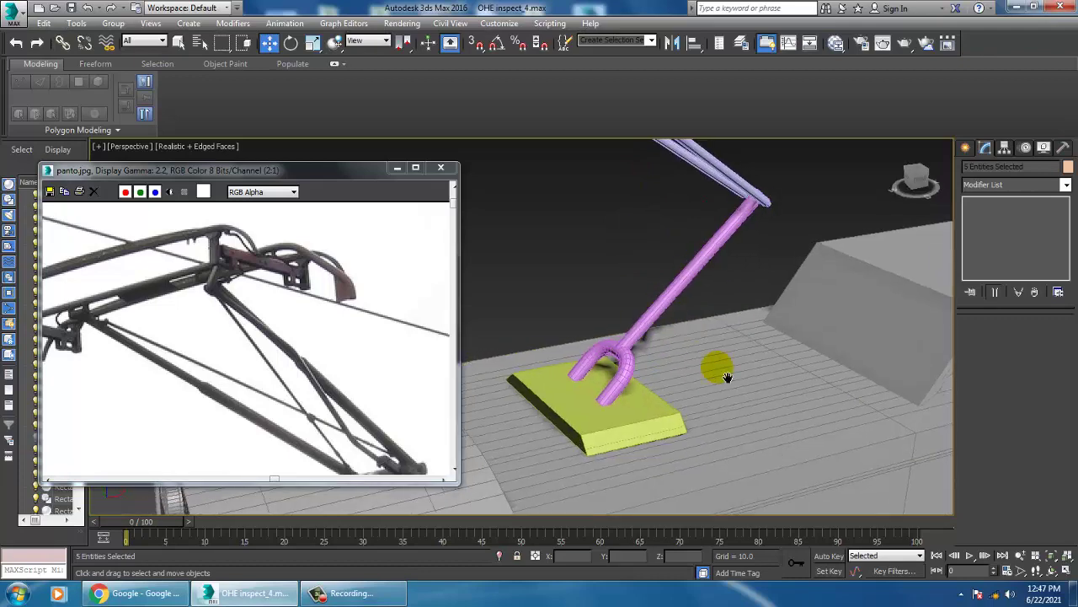
scroll(715, 368, "down", 3)
scroll(716, 369, "up", 1)
middle_click_drag(405, 305, 233, 295)
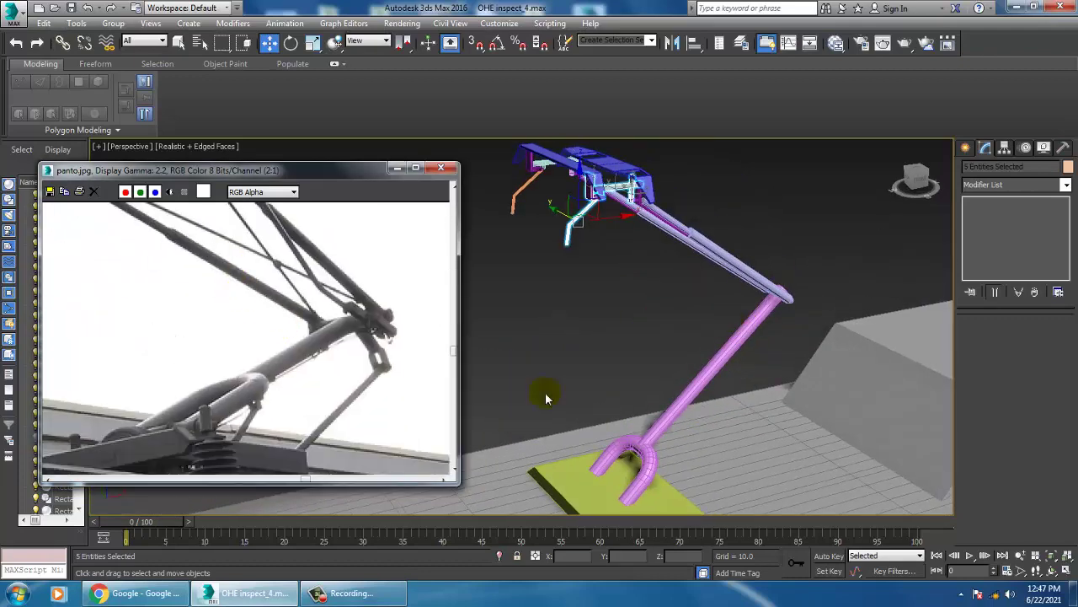
middle_click_drag(698, 322, 690, 324, "alt")
Maximize the Top viewport and zoom to frame the pantograph.
key("alt+w")
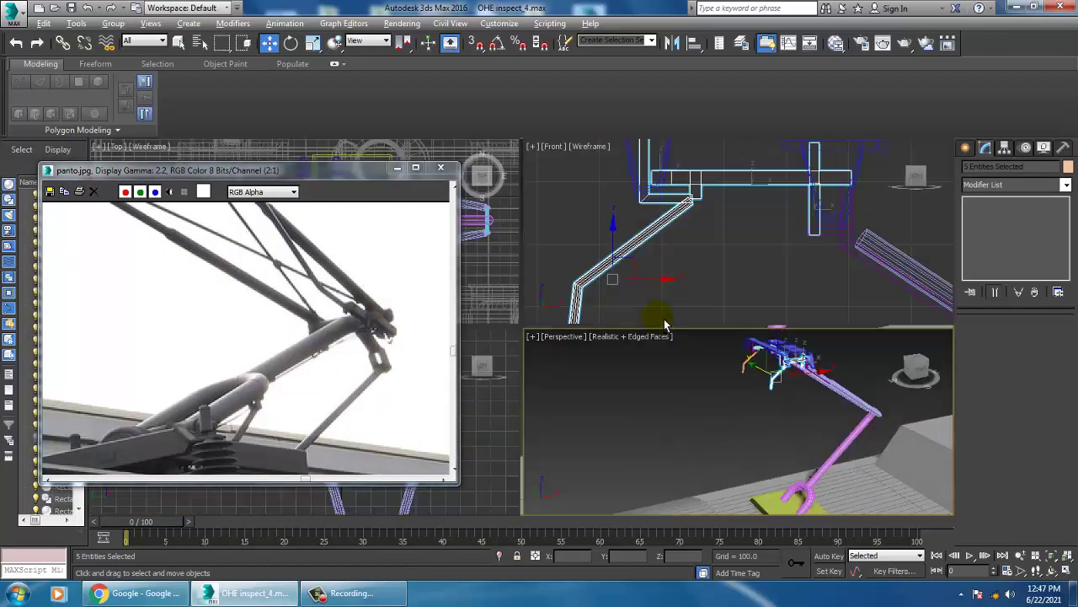
middle_click(513, 306)
key("alt+w")
scroll(571, 278, "down", 2)
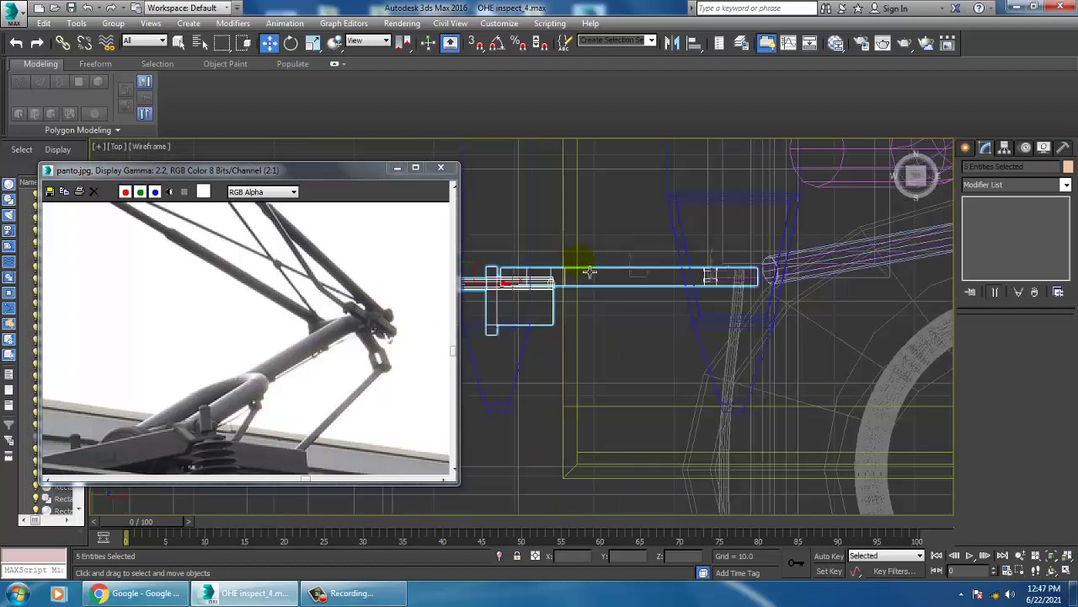
scroll(578, 265, "down", 2)
scroll(650, 294, "down", 3)
scroll(713, 308, "down", 3)
scroll(733, 329, "down", 2)
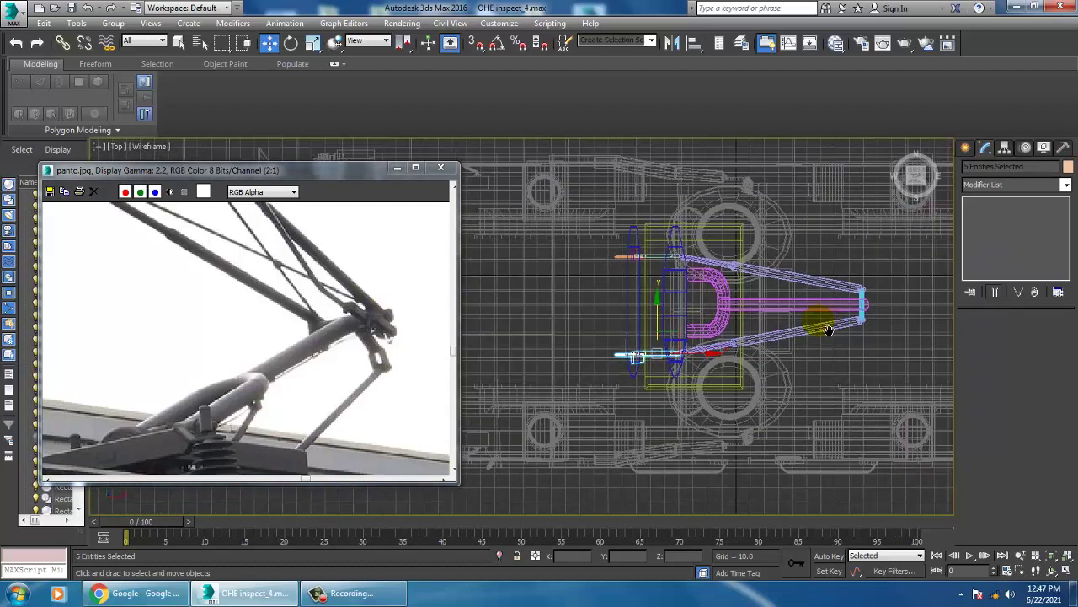
scroll(822, 333, "up", 2)
scroll(828, 332, "up", 2)
scroll(719, 315, "down", 2)
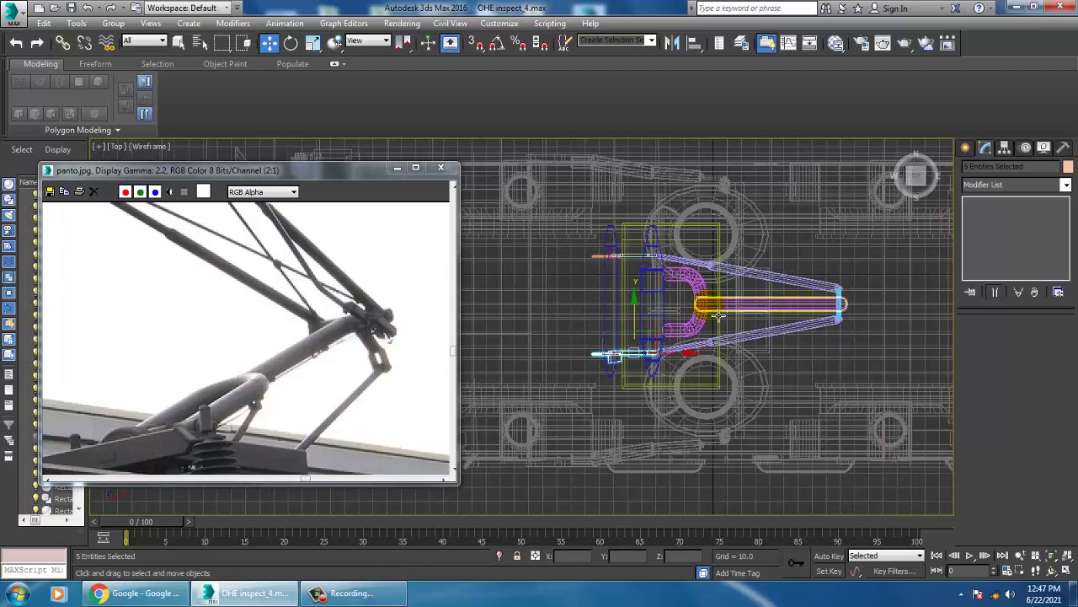
scroll(750, 307, "up", 2)
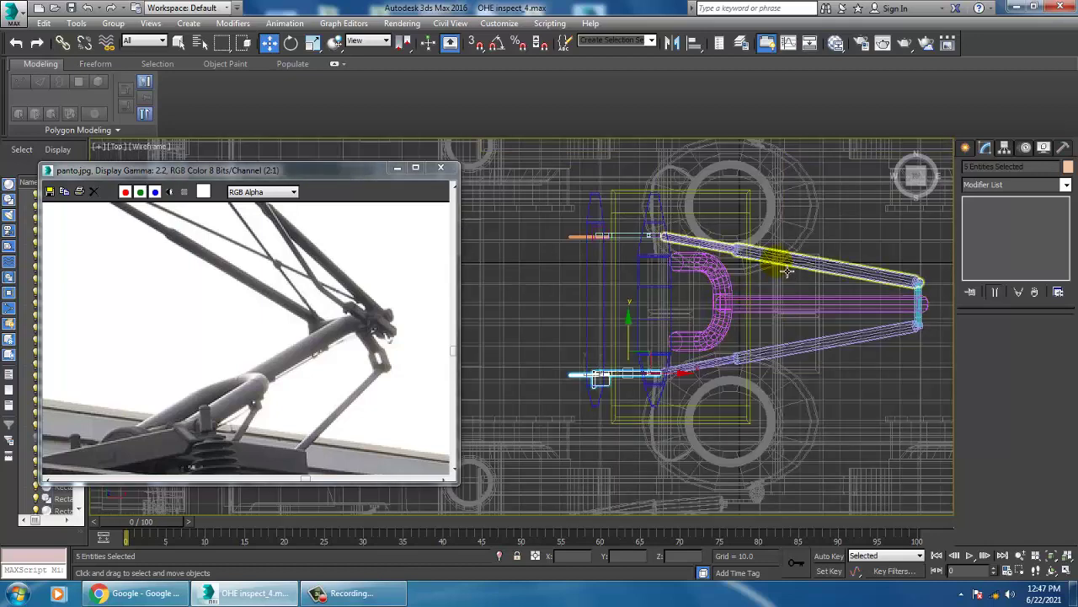
Draw Line233 from the bracket joint to the frame's far end.
left_click(966, 149)
left_click(986, 168)
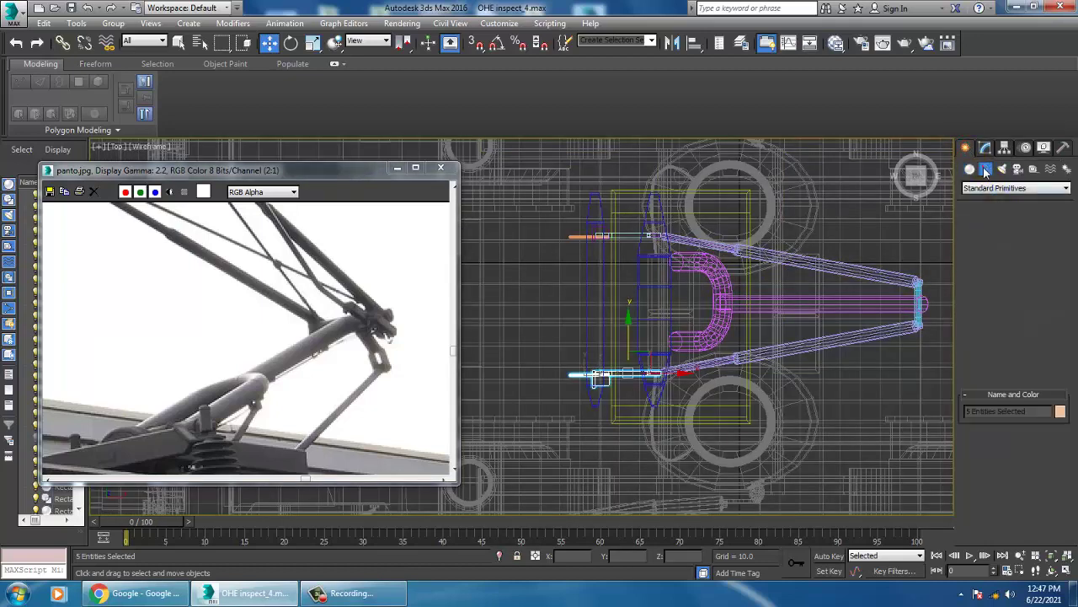
left_click(988, 244)
middle_click_drag(592, 269, 610, 284)
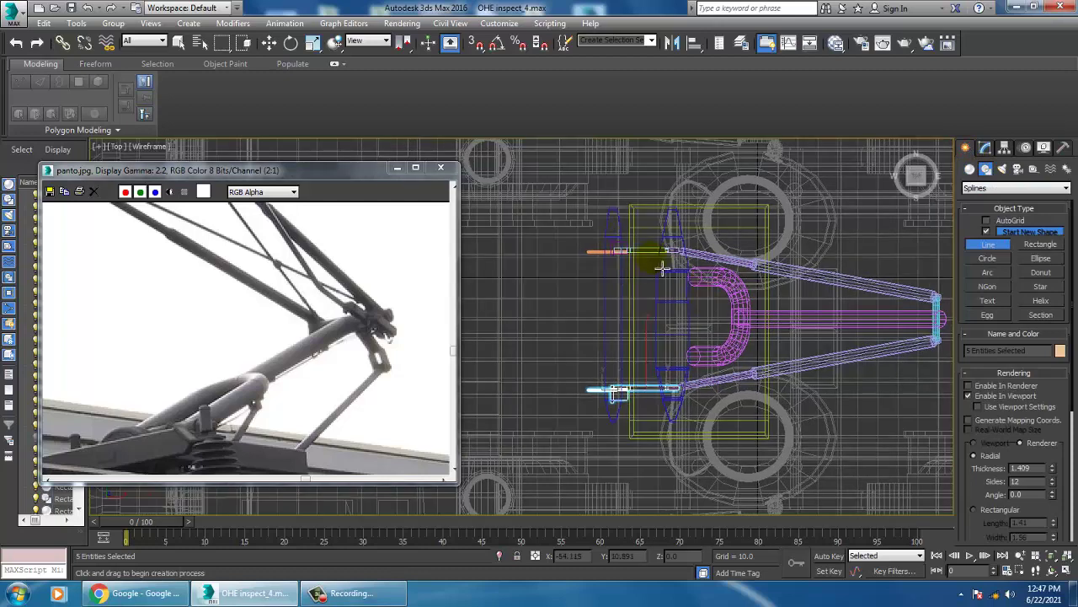
scroll(253, 337, "up", 2)
middle_click_drag(250, 309, 752, 278)
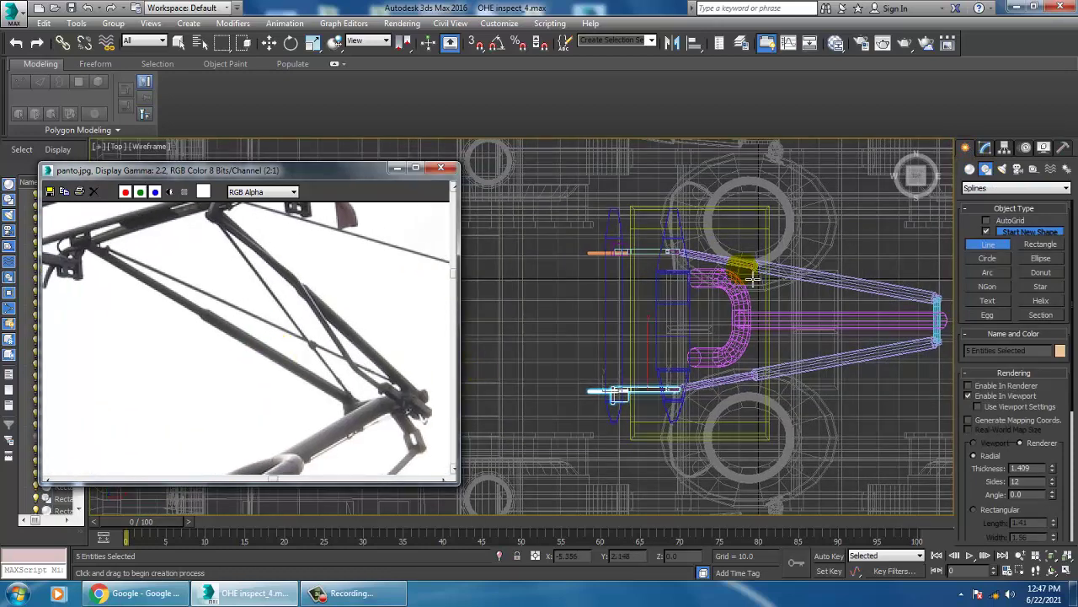
left_click(682, 254)
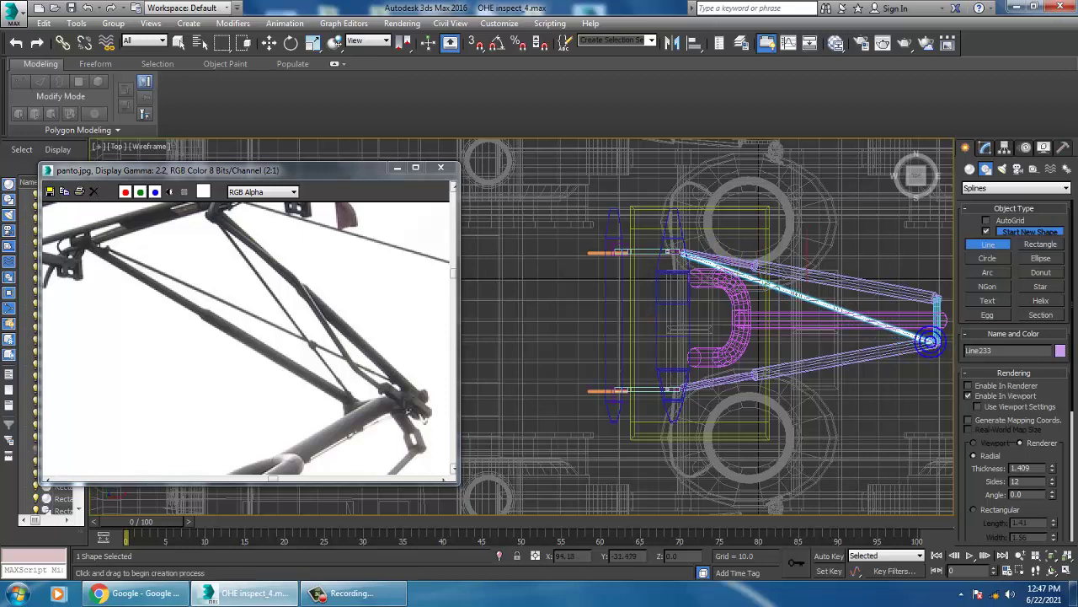
right_click(938, 341)
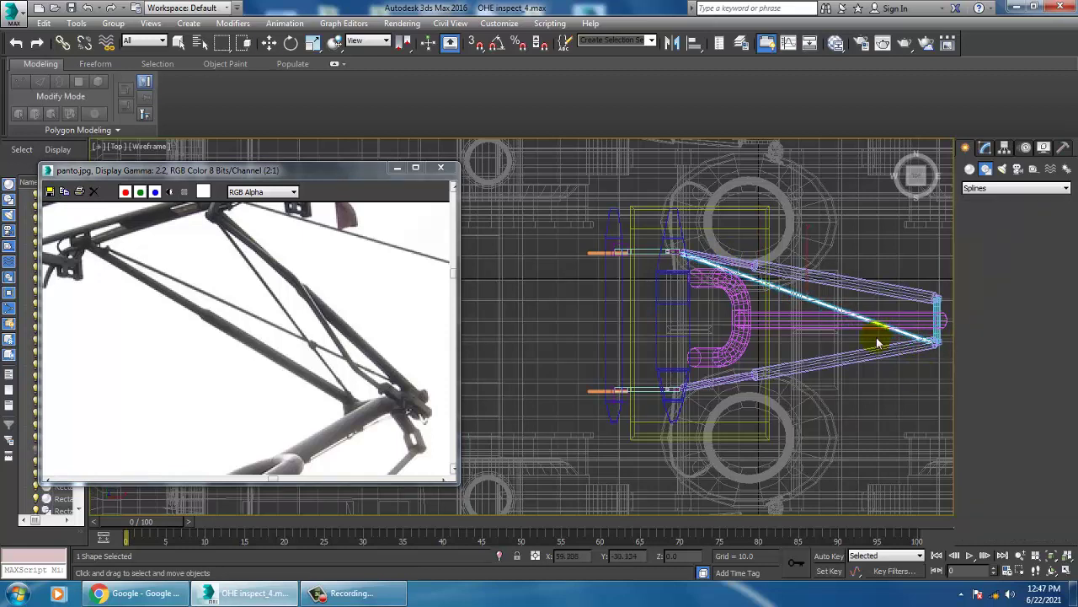
In the maximized Front view, move Line233's end vertex onto the arm's lower end.
key("w")
key("alt+w")
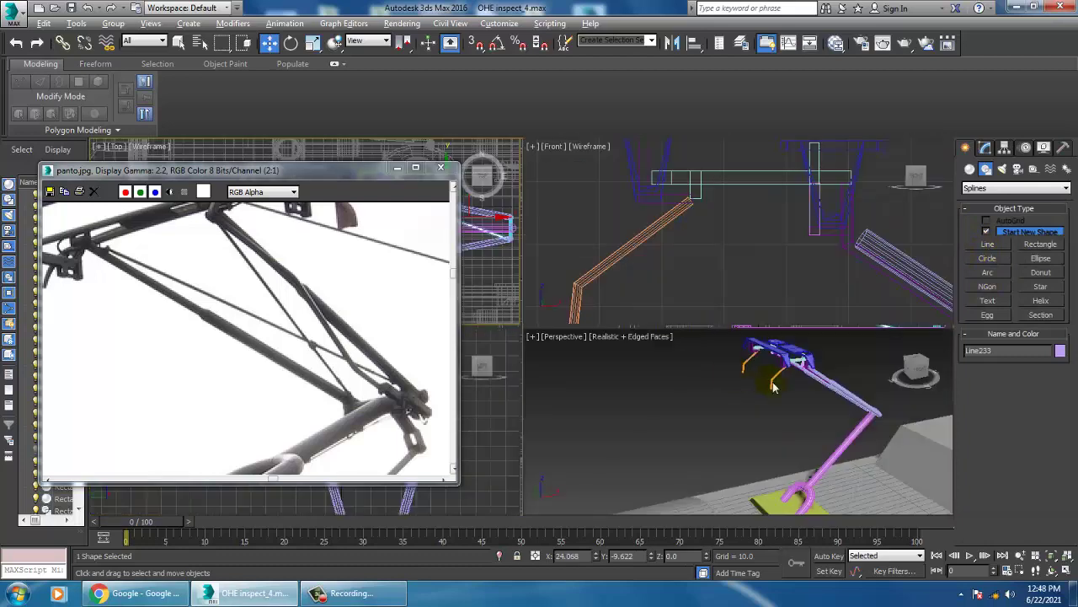
key("alt+w")
scroll(708, 379, "down", 3)
scroll(706, 379, "down", 3)
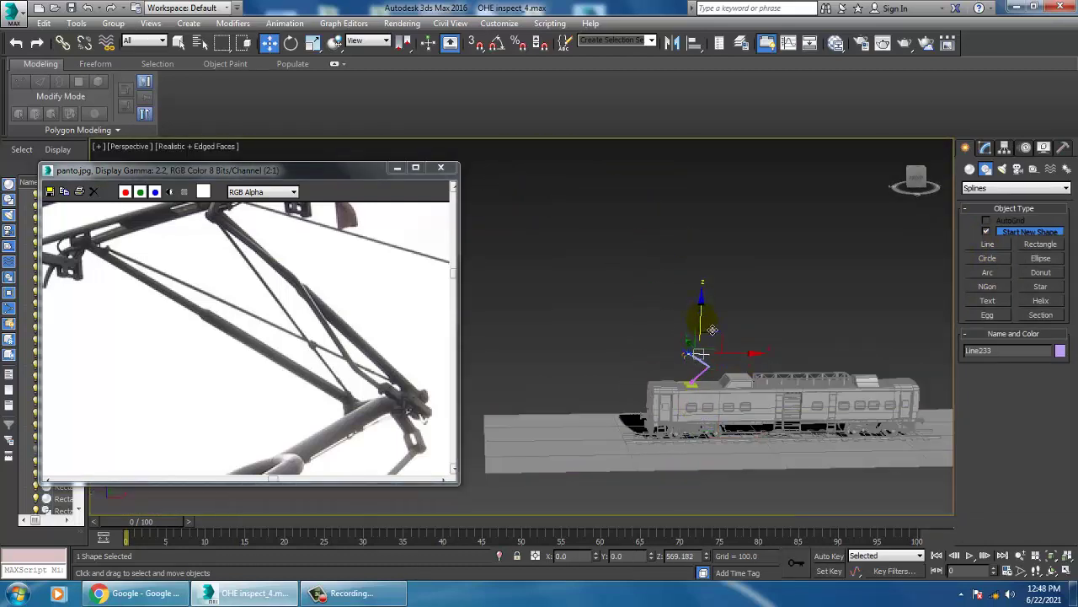
scroll(712, 329, "up", 5)
key("alt+w")
key("alt+w")
scroll(754, 295, "down", 3)
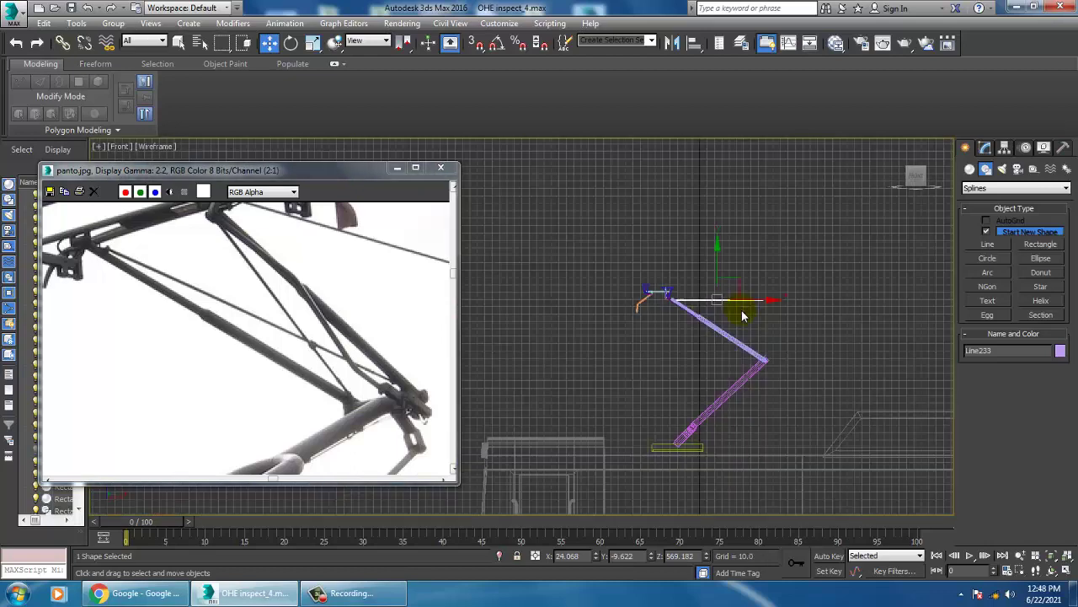
scroll(741, 312, "up", 5)
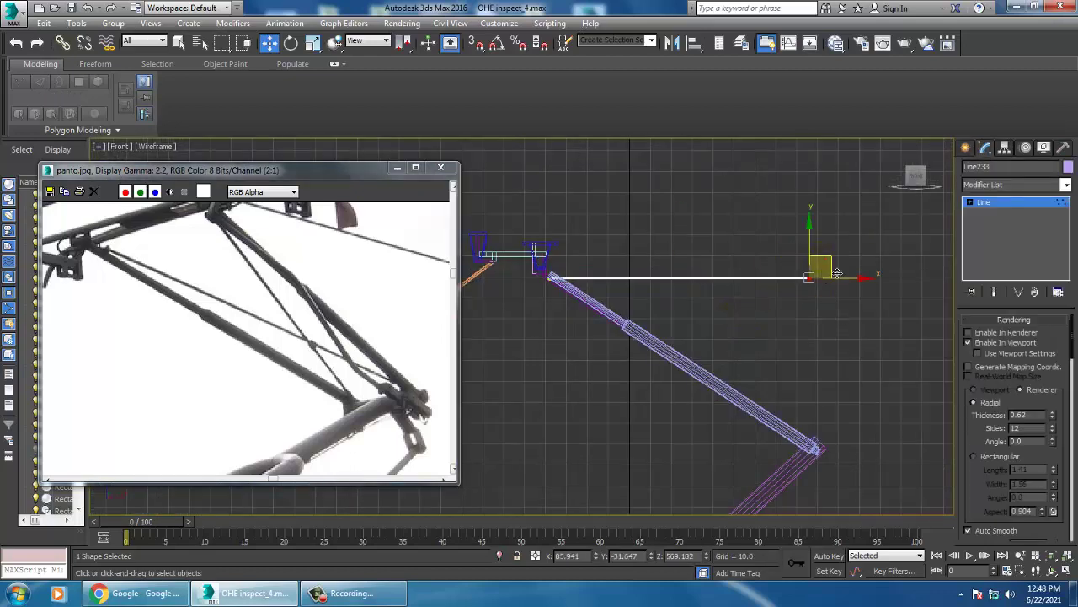
left_click_drag(838, 273, 833, 442)
left_click(986, 218)
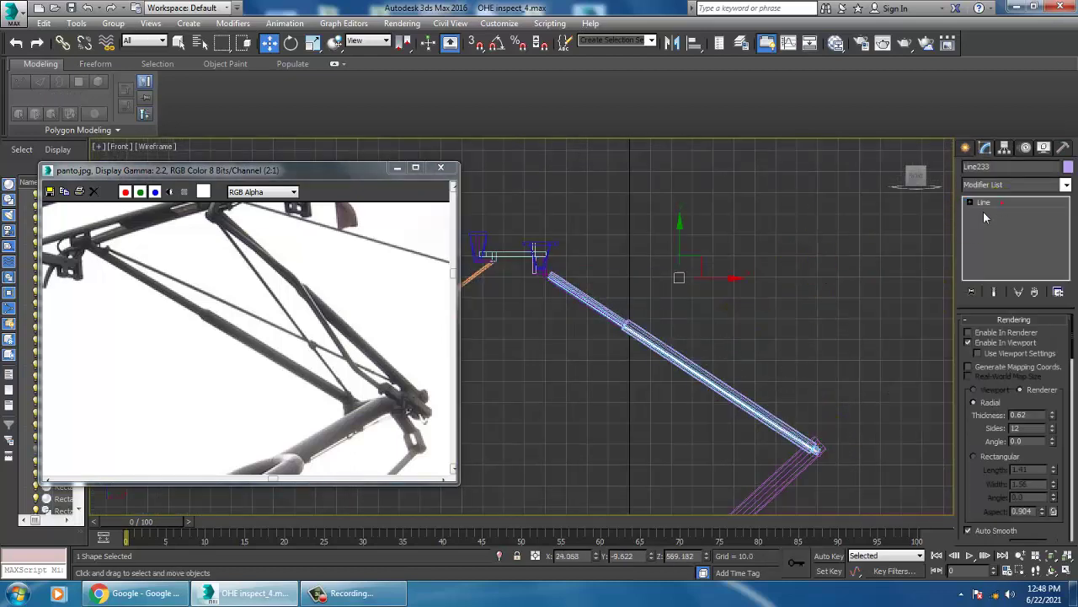
Check Line233 in the Top view, nudge it slightly along Y and select it.
key("alt+w")
middle_click(465, 294)
key("alt+w")
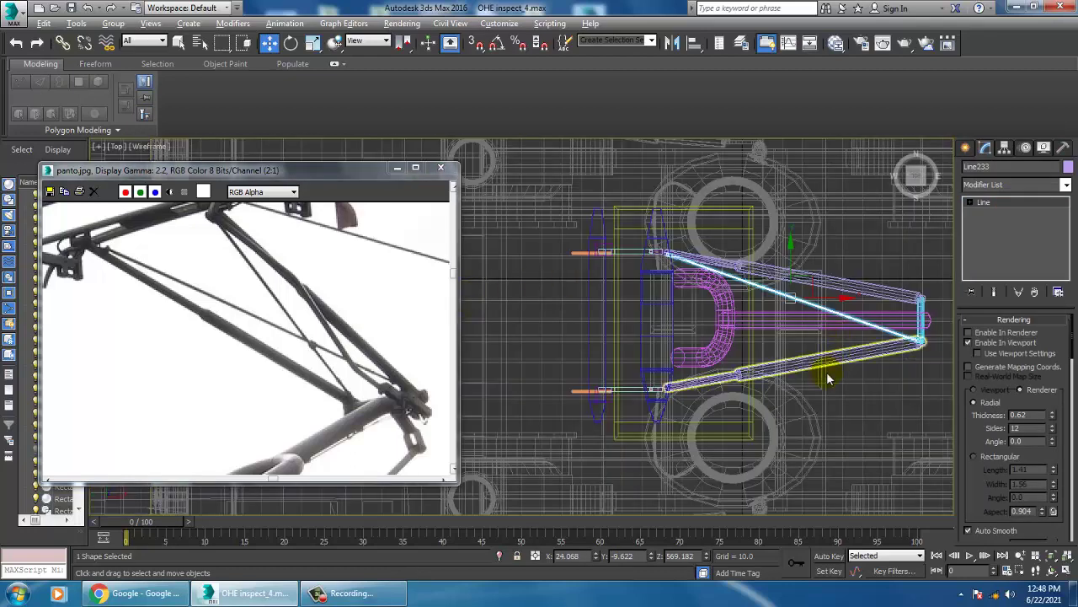
key("alt+w")
middle_click_drag(831, 417, 814, 413)
middle_click(484, 288)
key("alt+w")
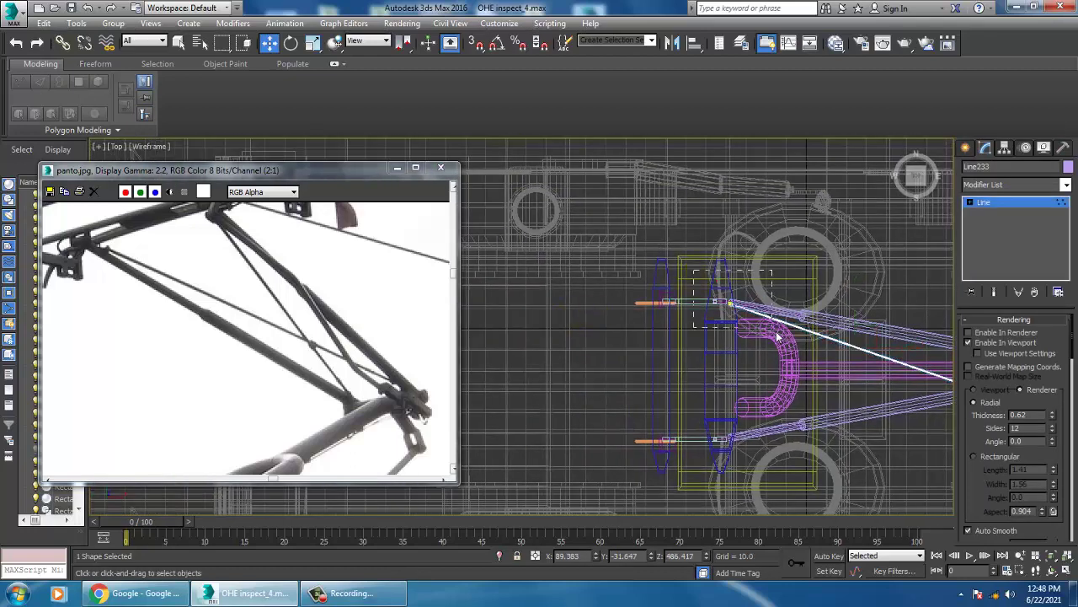
scroll(733, 273, "up", 3)
left_click_drag(735, 278, 735, 276)
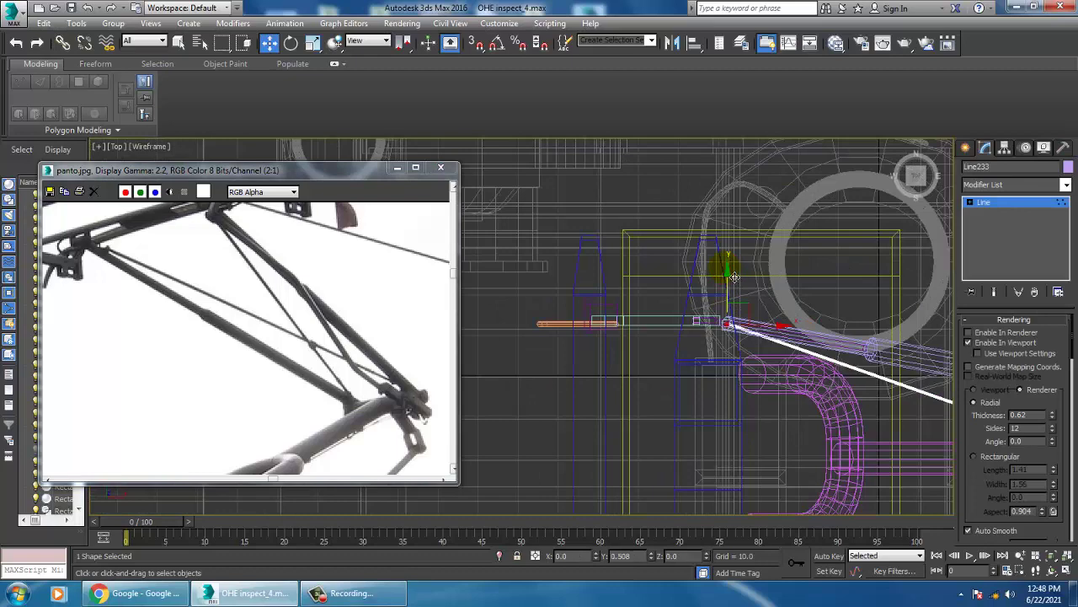
scroll(686, 192, "down", 2)
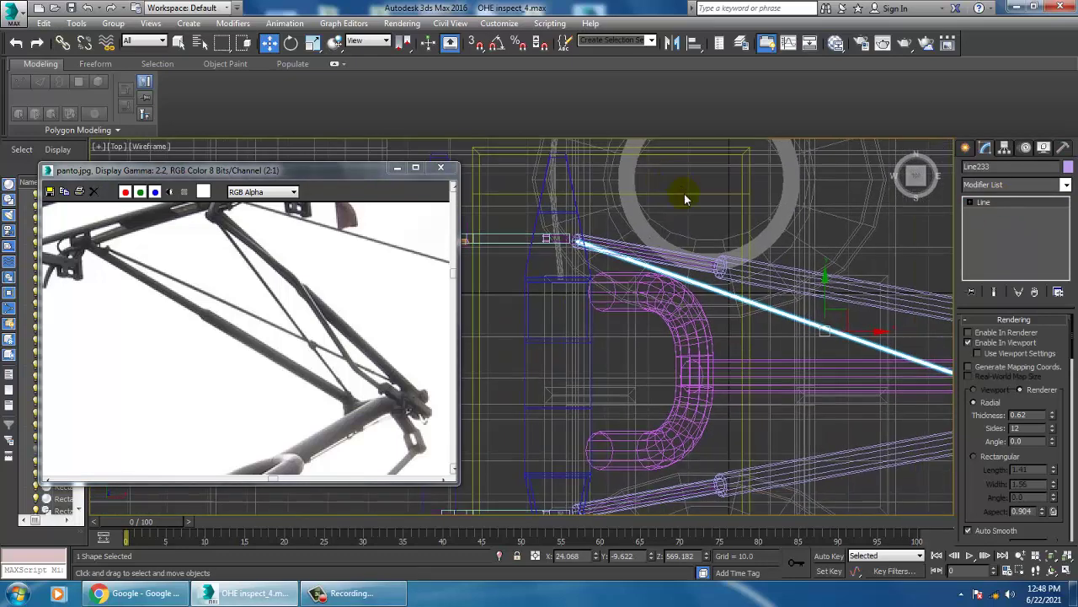
scroll(686, 192, "down", 2)
middle_click_drag(638, 150, 556, 142)
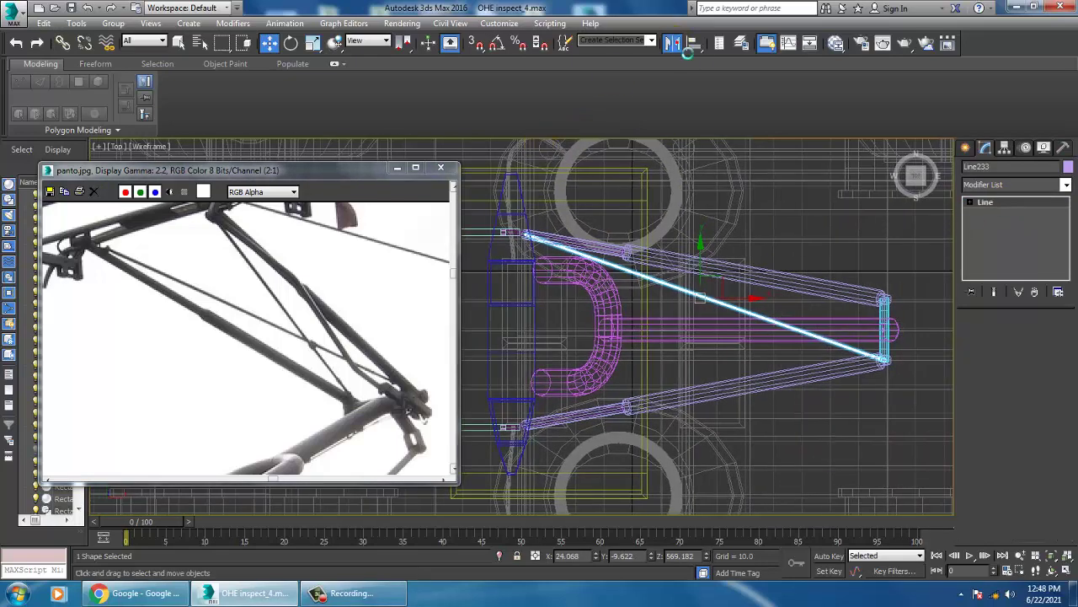
Mirror a copy of the diagonal line as Line234 and move it down into place.
left_click(671, 43)
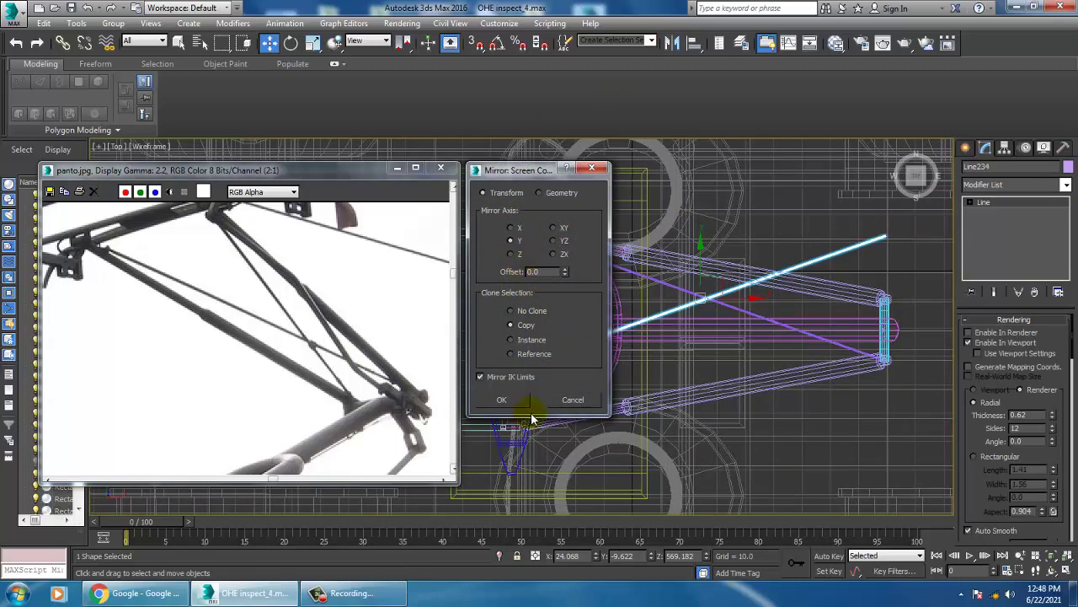
left_click(501, 402)
left_click_drag(738, 268, 741, 328)
key("alt+w")
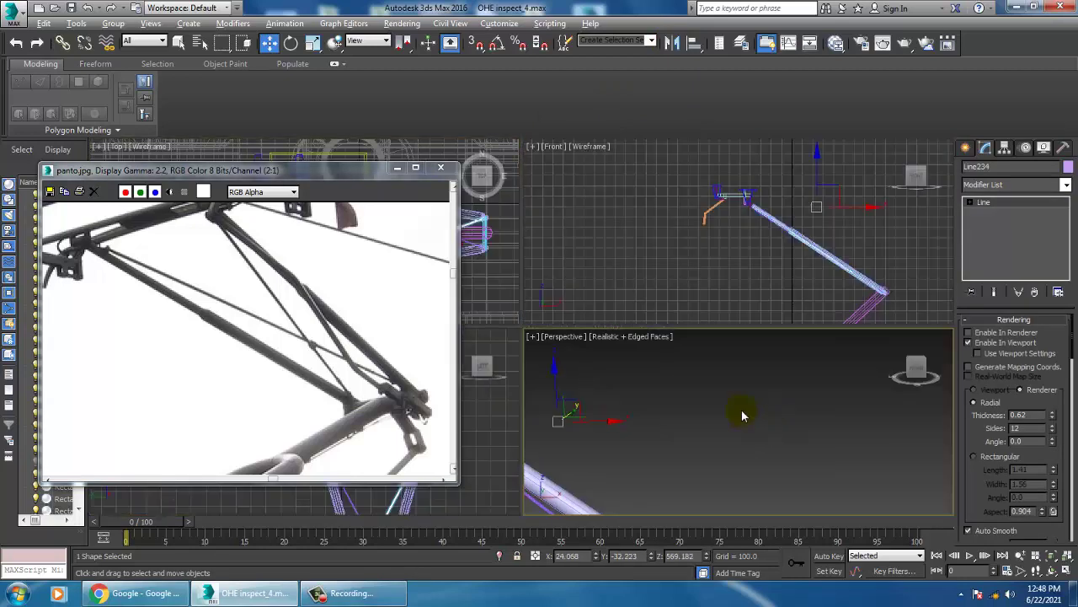
key("alt+w")
scroll(728, 372, "down", 5)
scroll(687, 382, "up", 2)
mouse_move(636, 398)
middle_mouse_down("alt")
mouse_move(657, 380)
mouse_move(750, 374)
mouse_move(688, 337)
mouse_move(746, 361)
mouse_move(901, 317)
middle_mouse_up("alt")
Return to the line's base level, select the upper arm line and switch to Front view.
left_click(1012, 206)
middle_click_drag(927, 279, 752, 361, "alt")
scroll(277, 397, "down", 1)
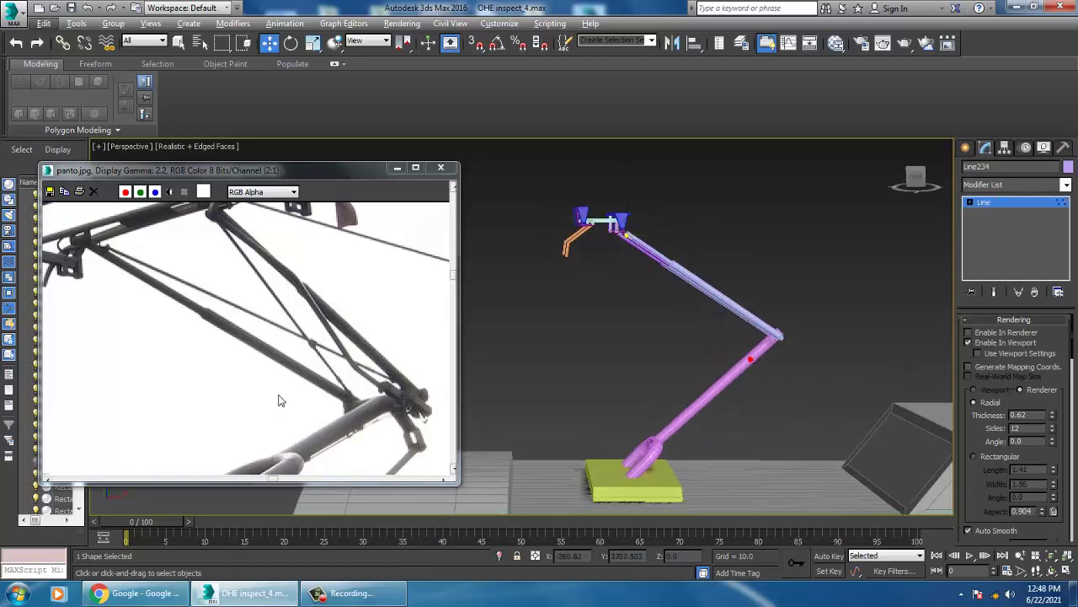
scroll(277, 396, "down", 2)
left_click(700, 282)
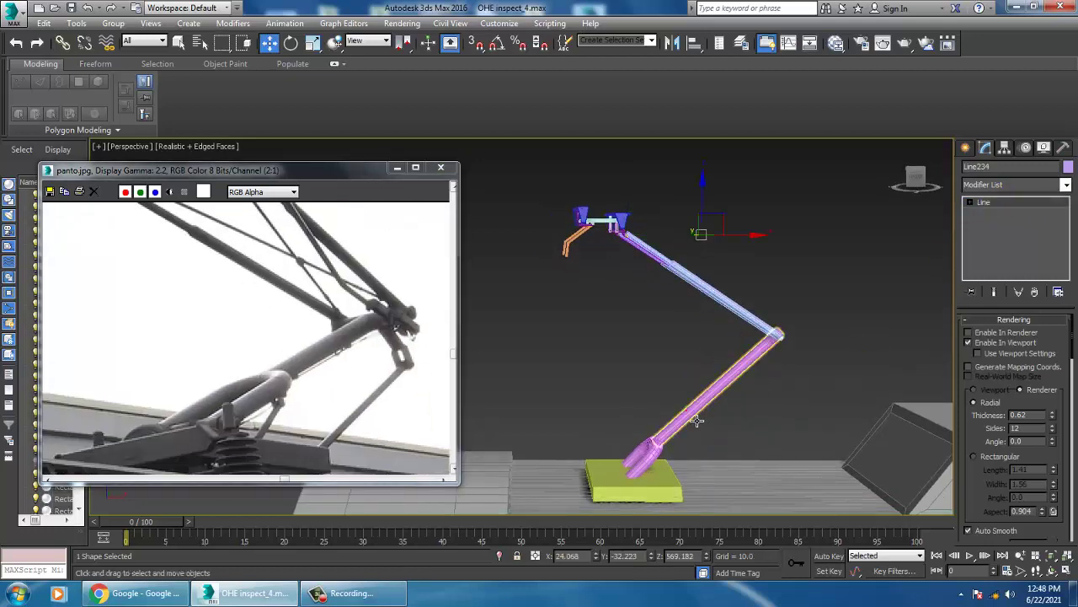
key("f")
scroll(722, 316, "down", 2)
scroll(691, 293, "down", 1)
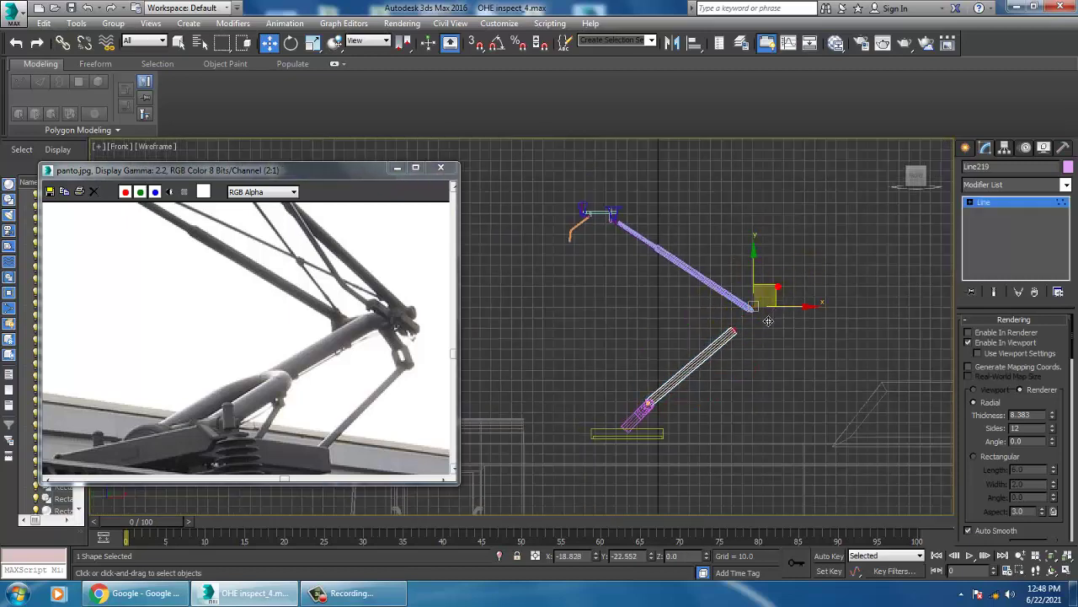
Select only the upper arm Line224, switch to Move and zoom the maximized Perspective view onto its end.
left_click(671, 252)
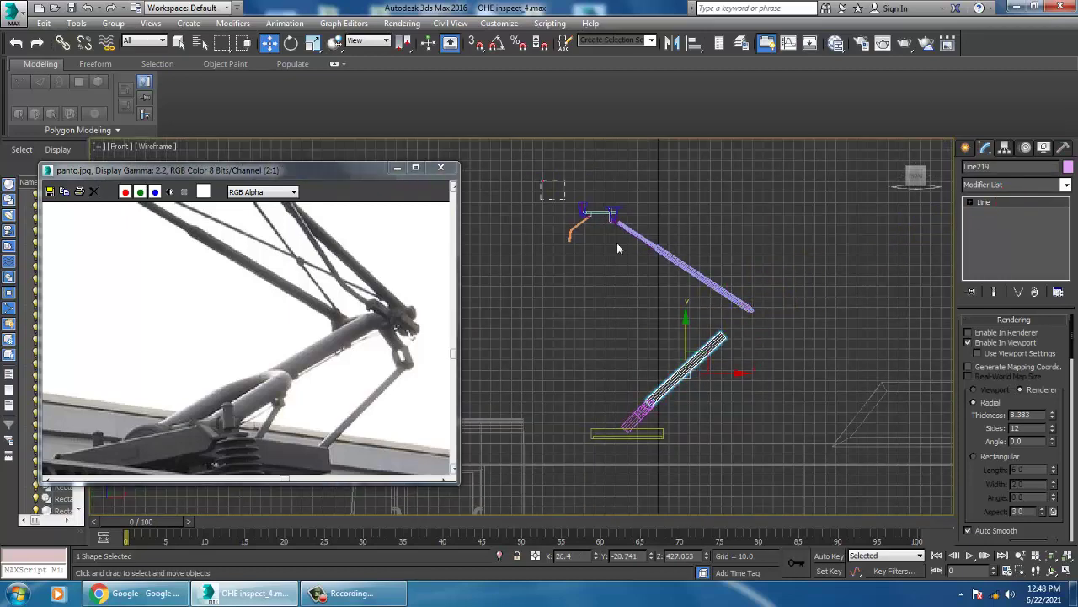
left_click_drag(782, 318, 780, 315)
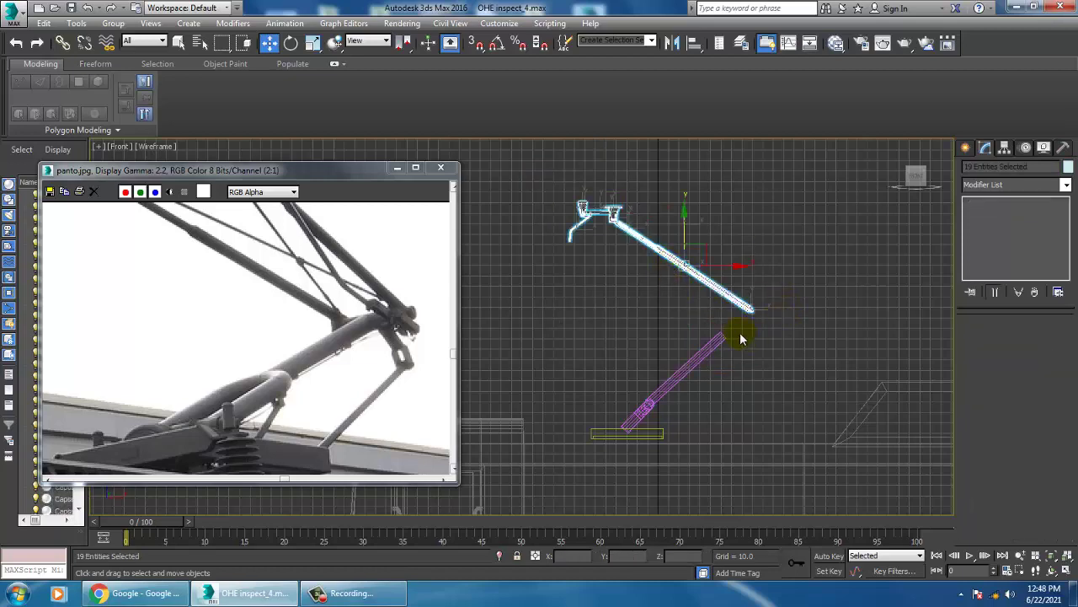
scroll(741, 339, "up", 3)
left_click(769, 242)
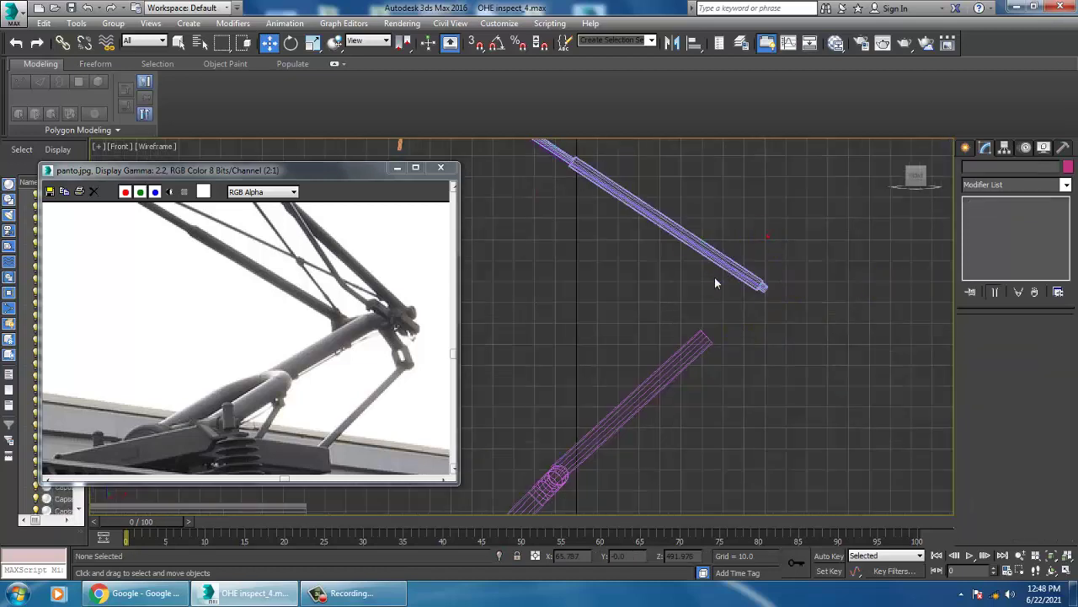
left_click(733, 268)
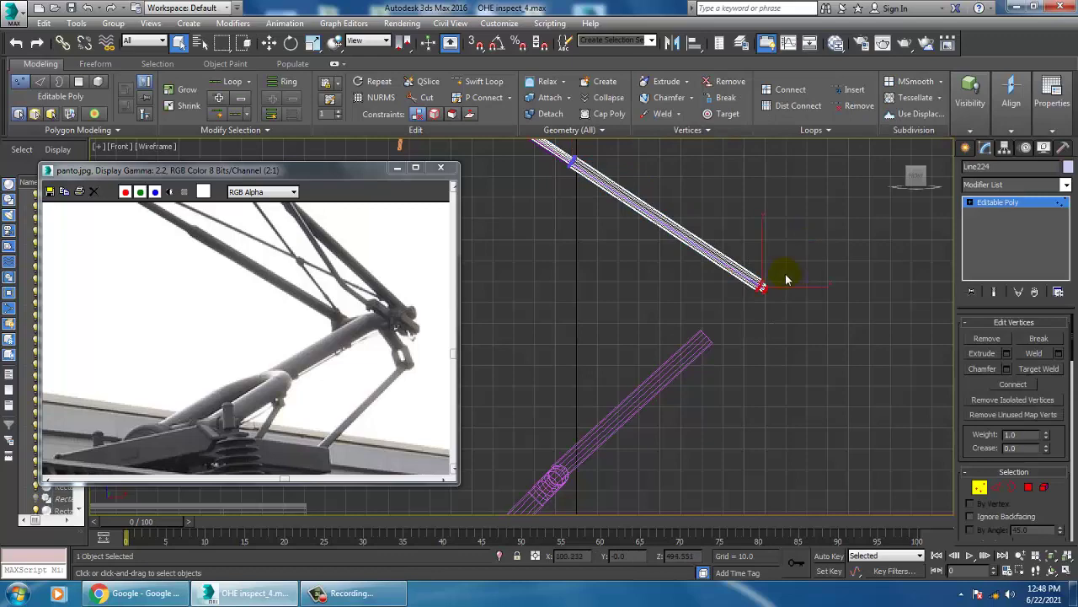
key("w")
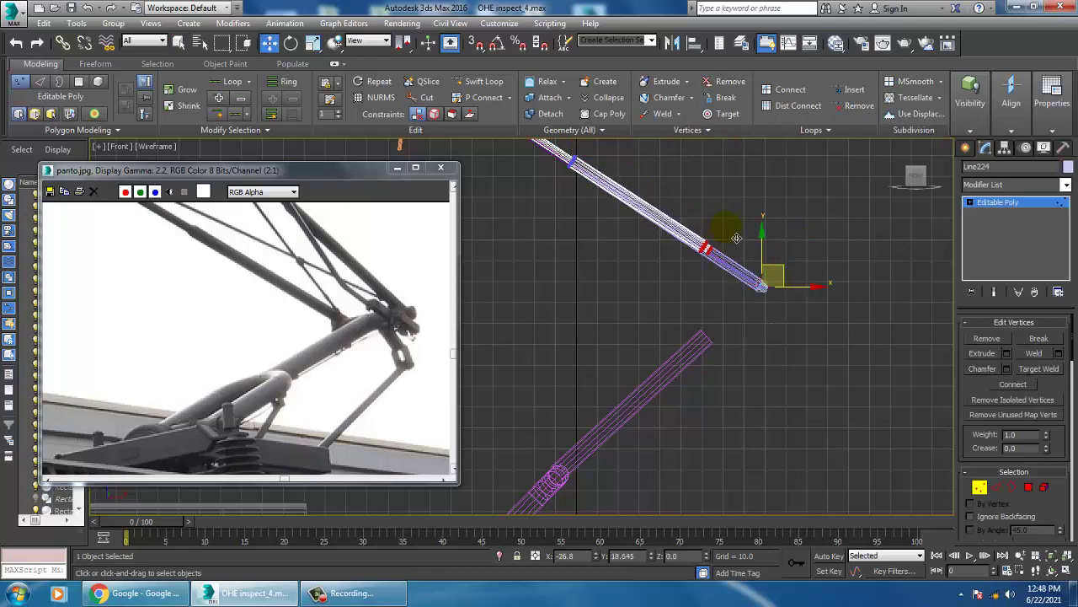
key("alt+w")
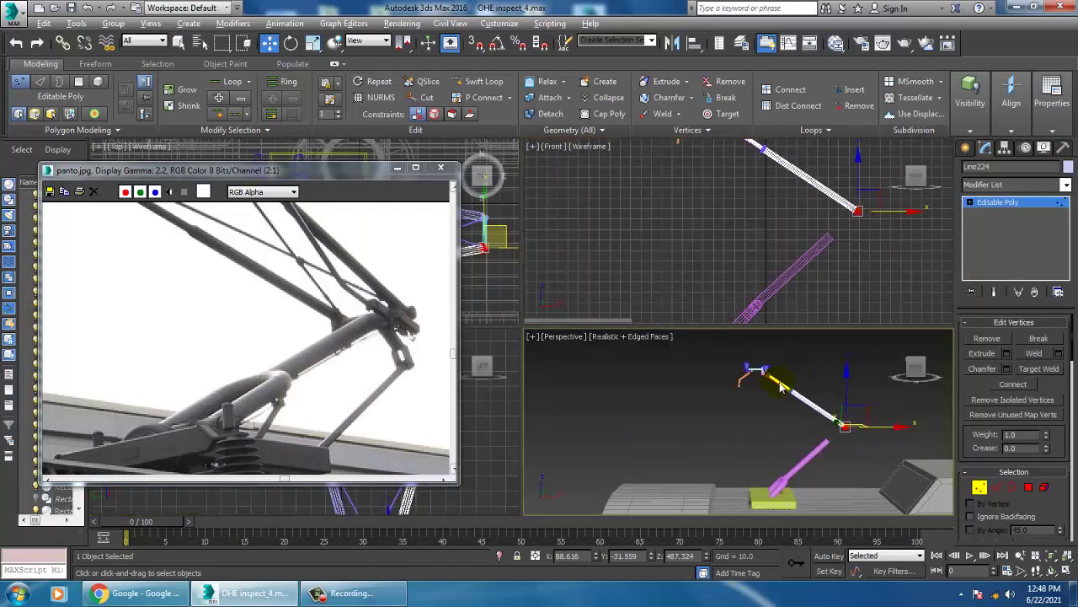
key("alt+w")
scroll(781, 387, "up", 5)
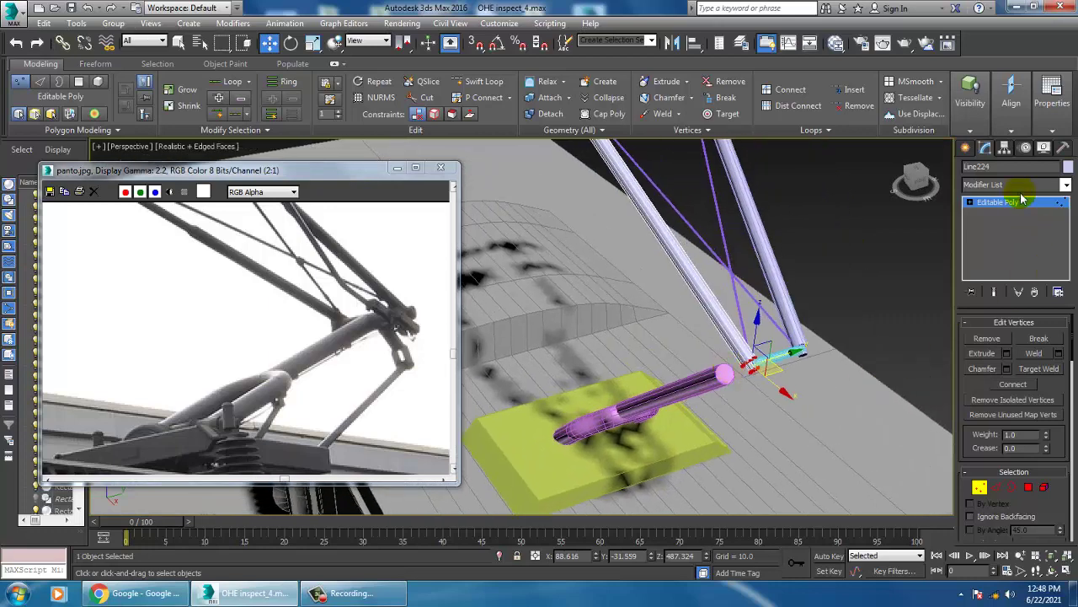
Attach the line to the upper pantograph arm's editable poly.
left_click(1013, 203)
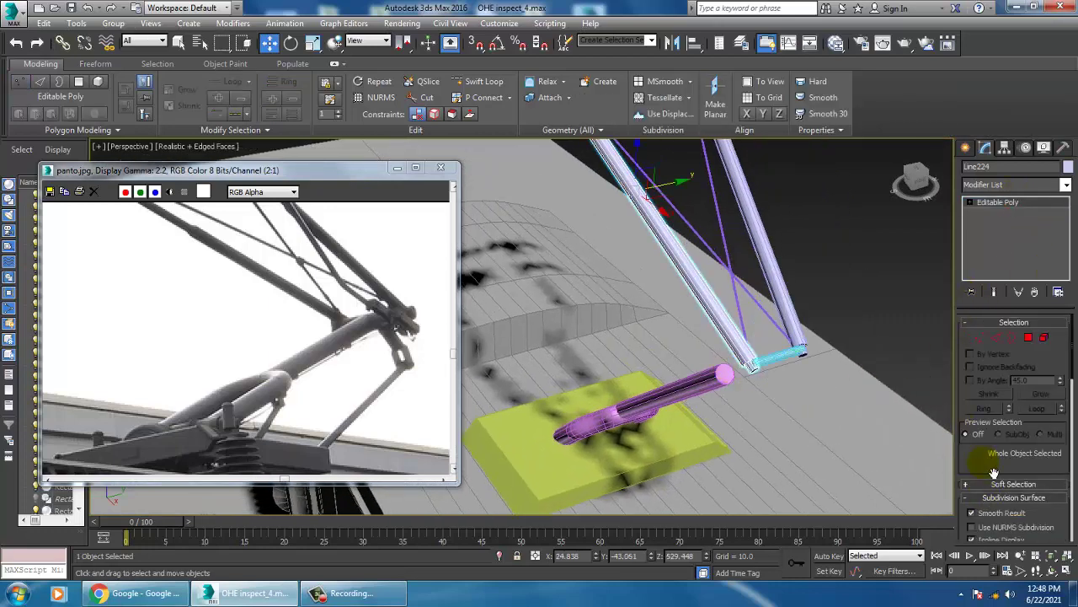
scroll(995, 474, "down", 5)
scroll(1032, 405, "down", 5)
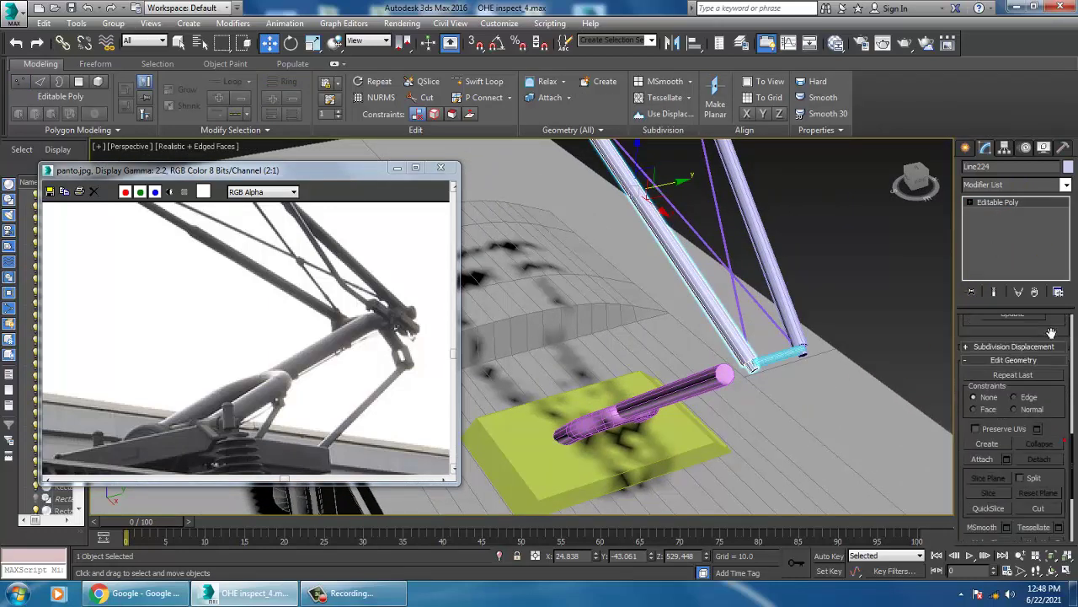
left_click(983, 459)
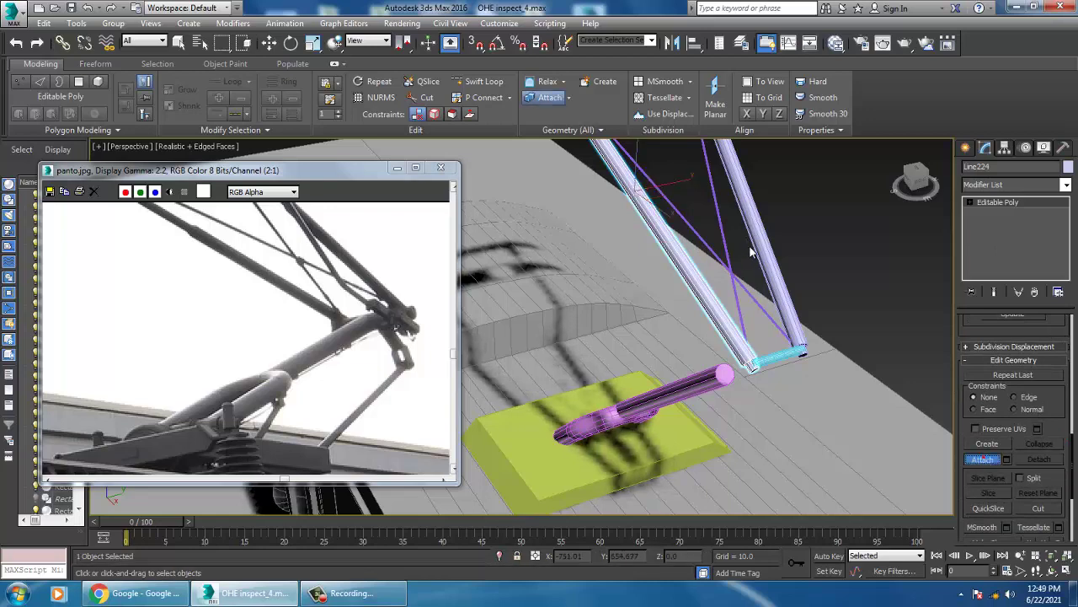
left_click(790, 285)
Pull the arm's end vertices back up along the arm in the Front view.
key("alt+w")
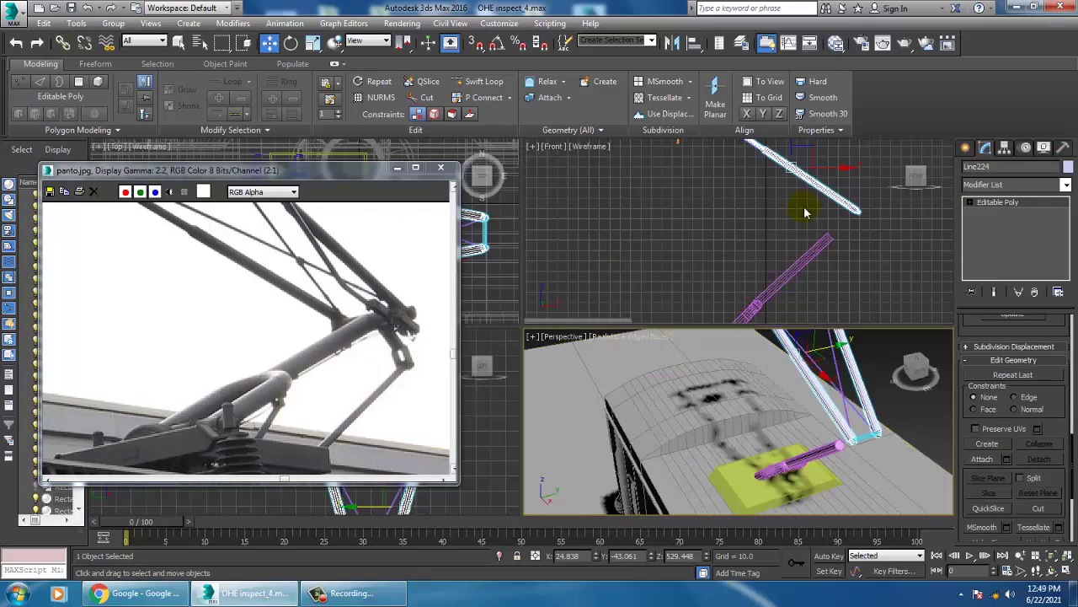
key("alt+w")
middle_click_drag(759, 215, 799, 242)
key("1")
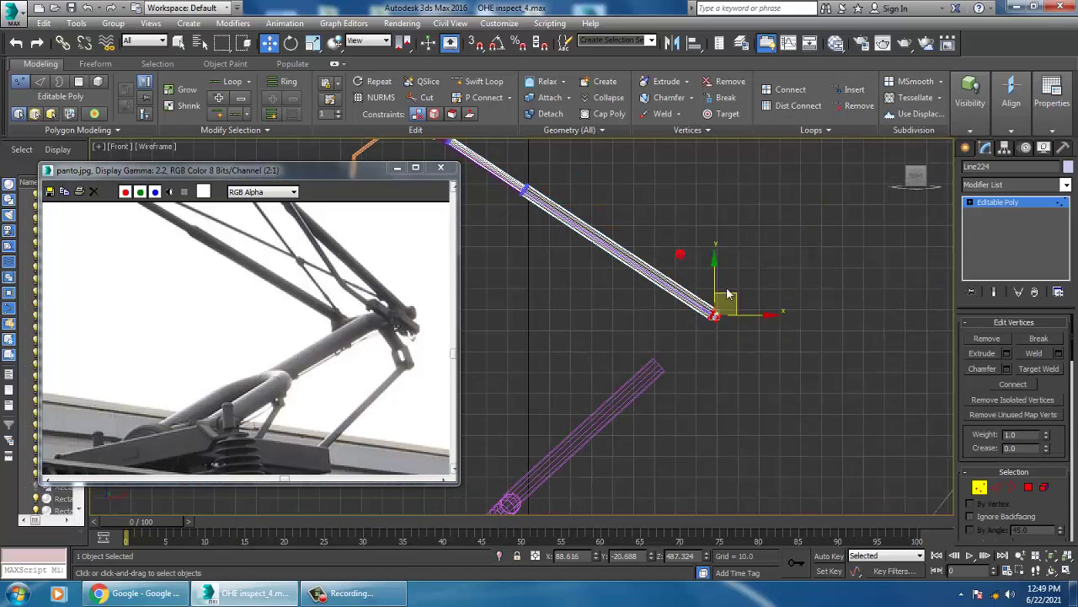
mouse_move(729, 295)
left_mouse_down()
mouse_move(685, 270)
mouse_move(696, 279)
left_mouse_up()
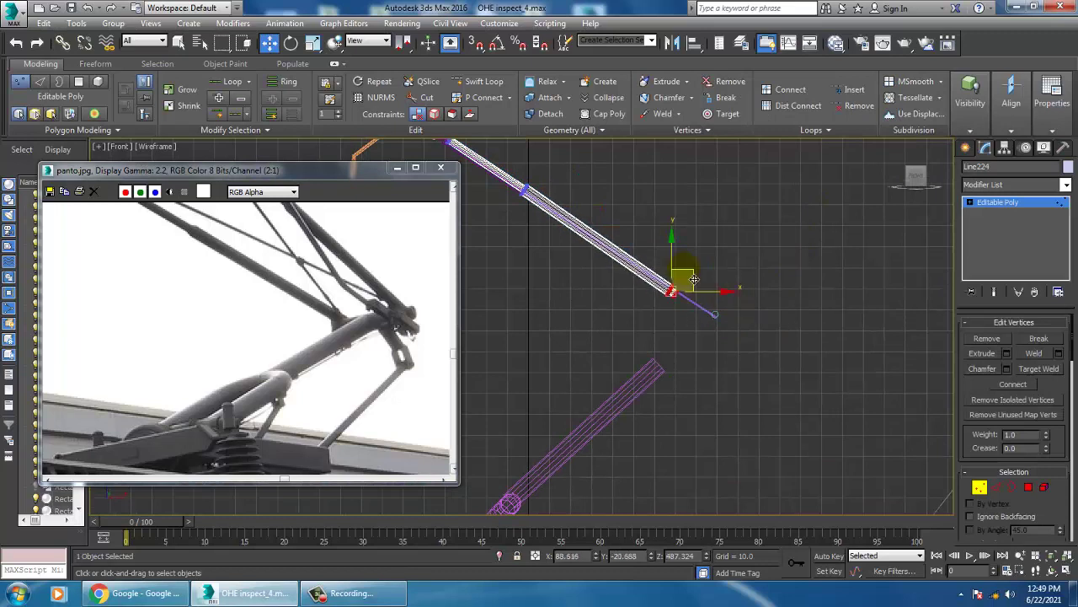
middle_click_drag(420, 266, 432, 353)
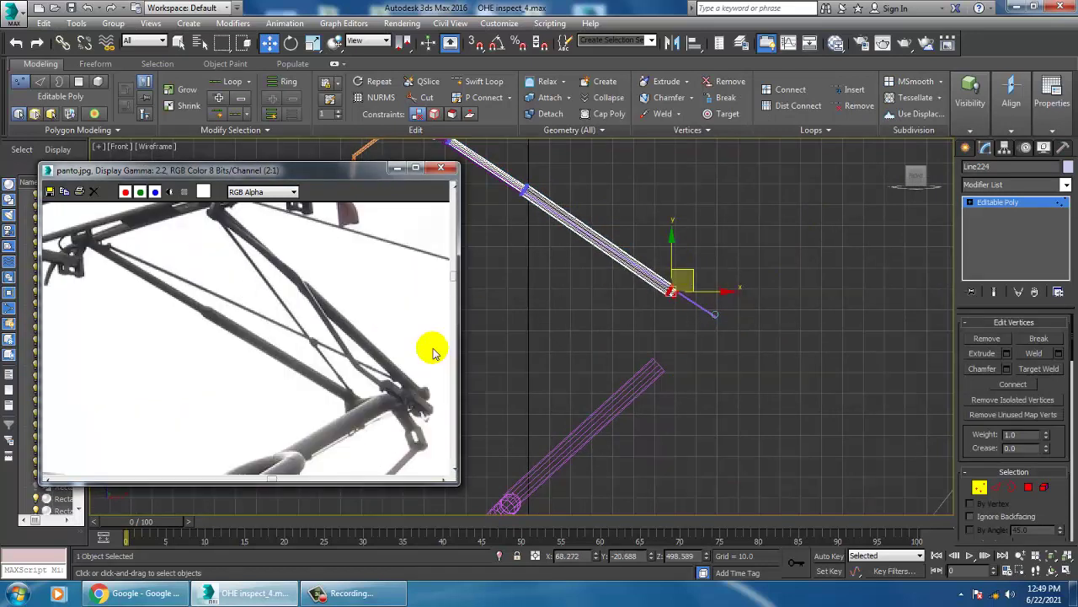
left_click(1008, 202)
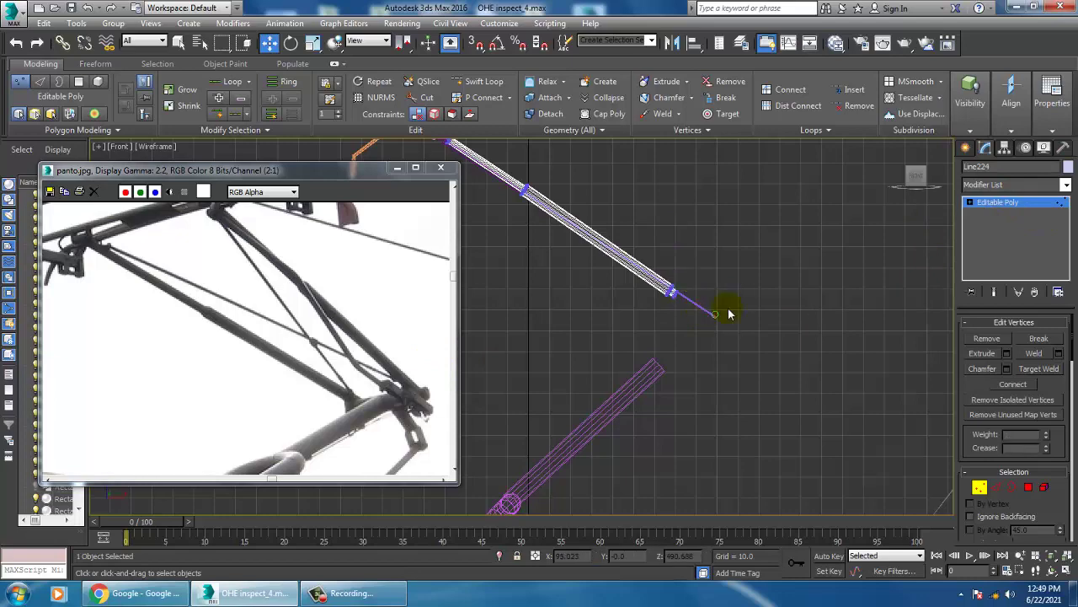
left_click(1018, 196)
Select the small end cylinder and the upper frame parts together.
scroll(715, 296, "down", 4)
scroll(722, 313, "up", 2)
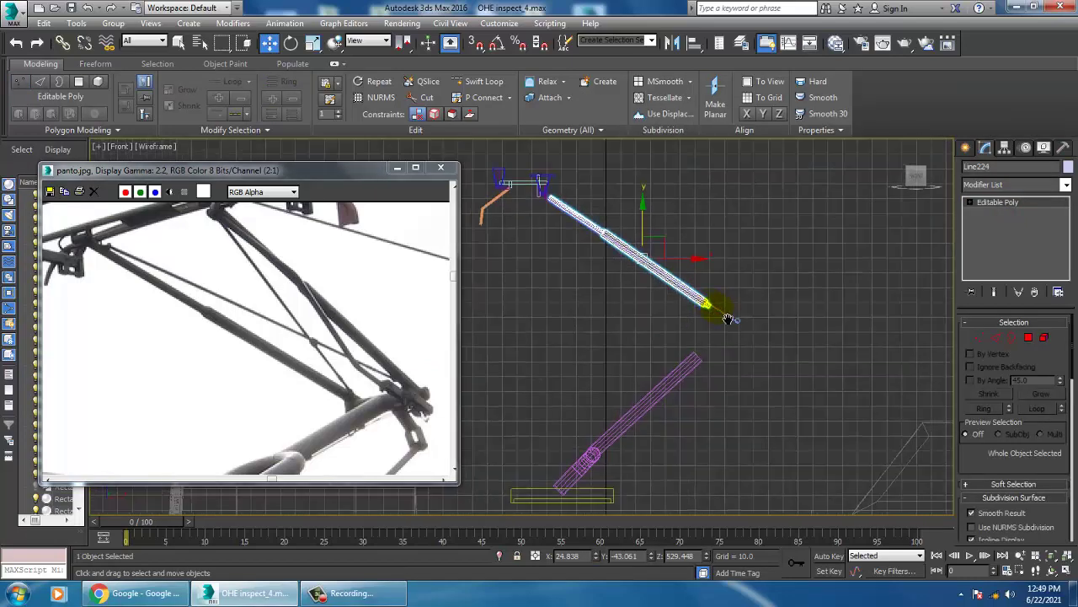
scroll(746, 333, "up", 1)
left_click(746, 330)
scroll(746, 327, "up", 2)
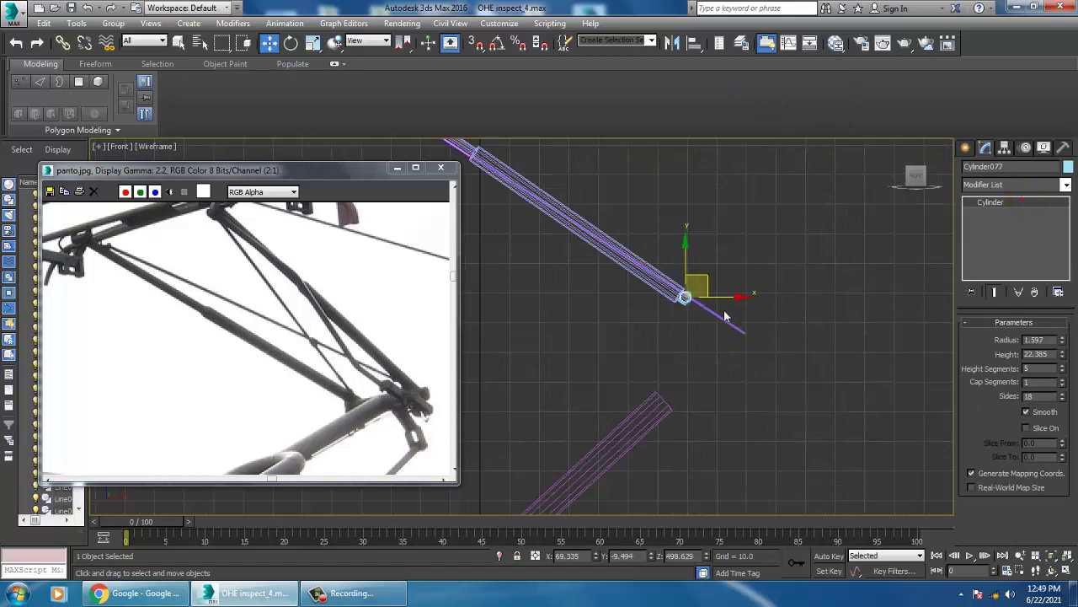
middle_click_drag(725, 316, 863, 394)
left_click_drag(754, 356, 866, 404)
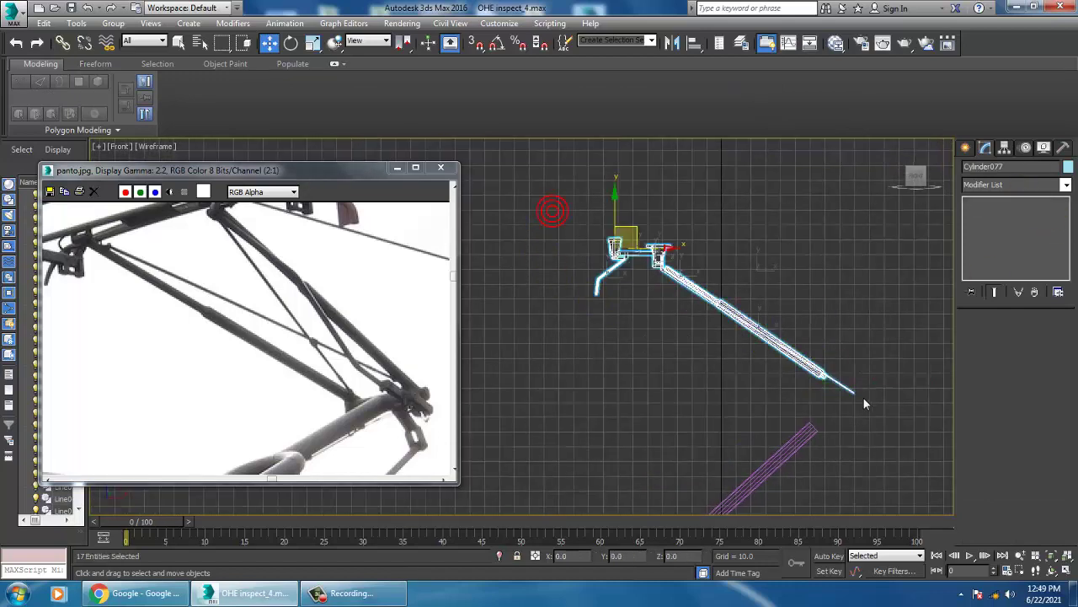
middle_click_drag(792, 383, 765, 316)
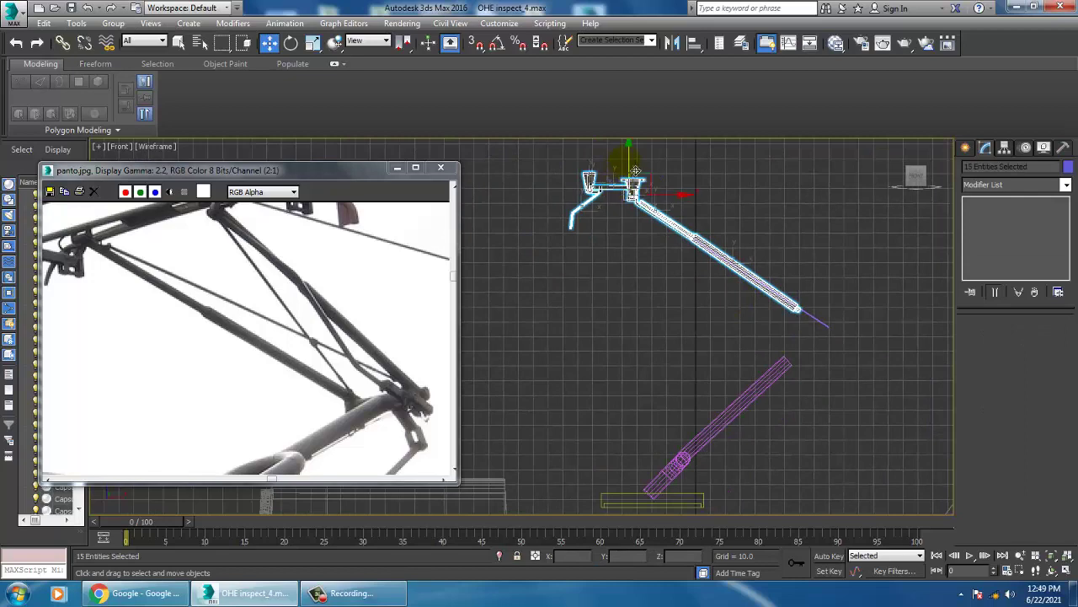
Lower the selected upper arm assembly toward the elbow joint.
left_click_drag(635, 171, 668, 227)
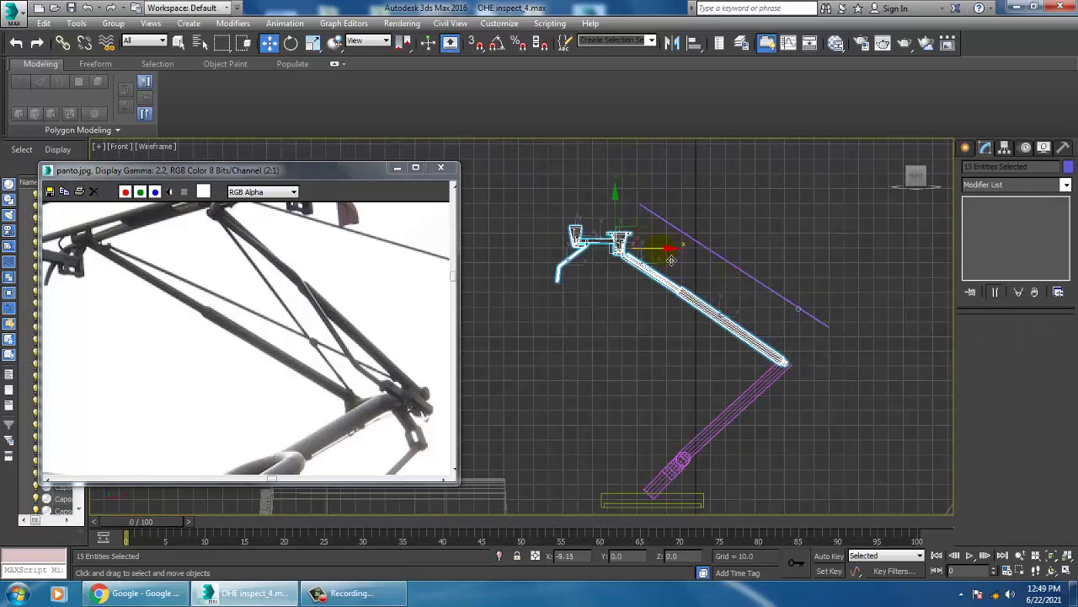
scroll(661, 305, "down", 2)
scroll(657, 311, "down", 2)
scroll(657, 312, "up", 3)
scroll(717, 366, "up", 1)
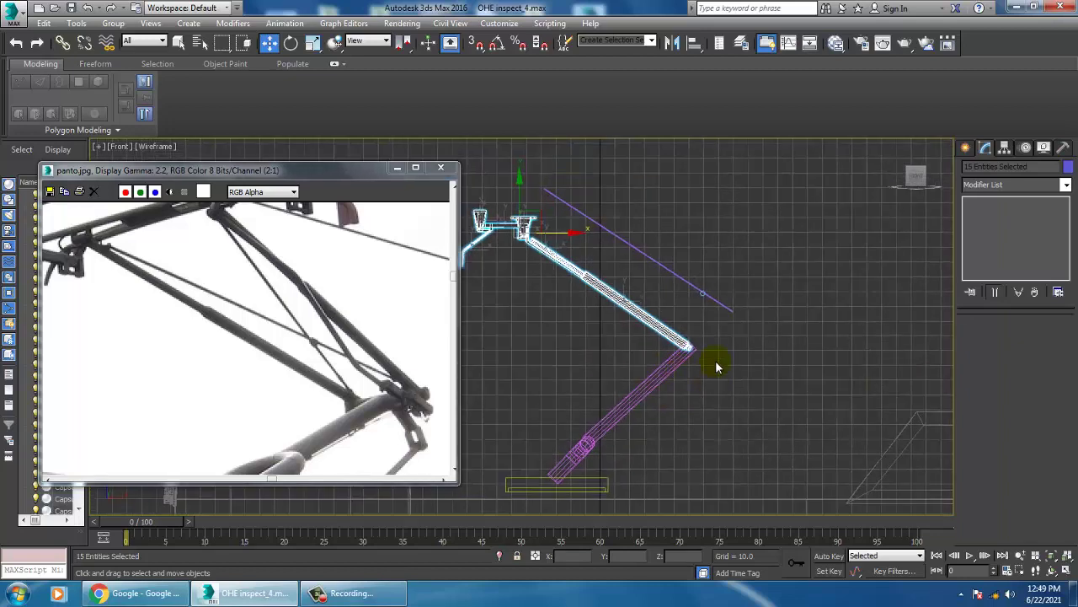
Move the long purple line down onto the arm's end.
left_click_drag(727, 311, 725, 305)
left_click_drag(712, 253, 715, 336)
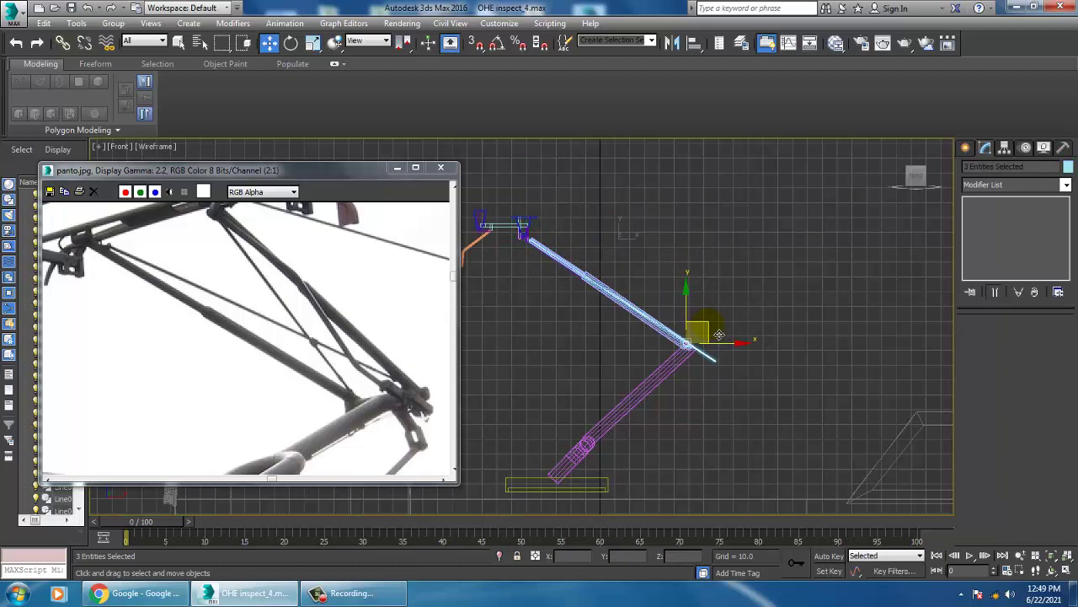
key("alt+w")
key("alt+w")
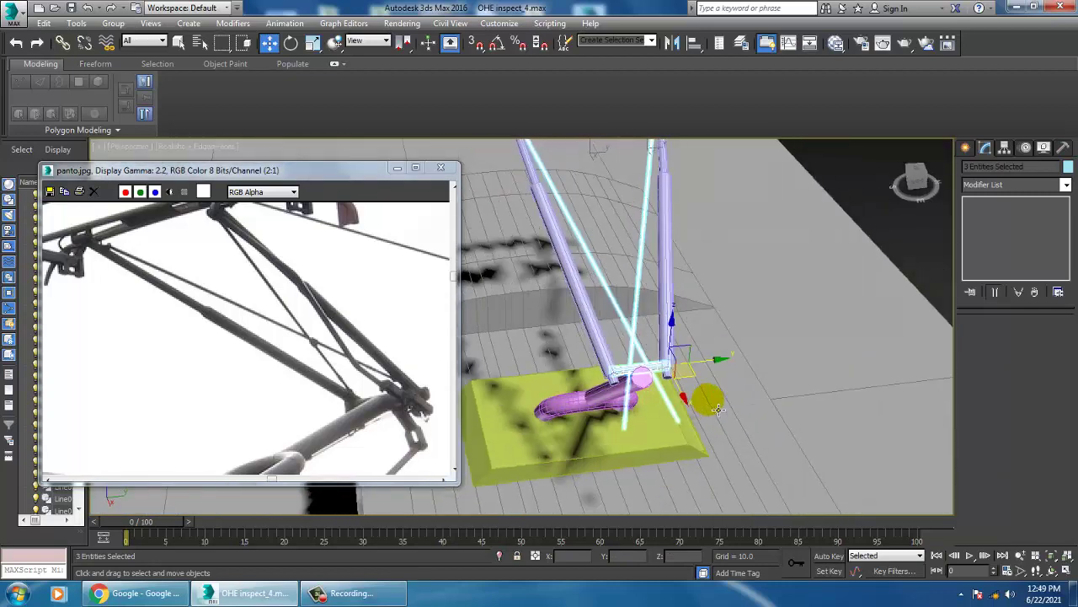
mouse_move(724, 363)
middle_mouse_down("alt")
mouse_move(752, 351)
mouse_move(739, 354)
middle_mouse_up("alt")
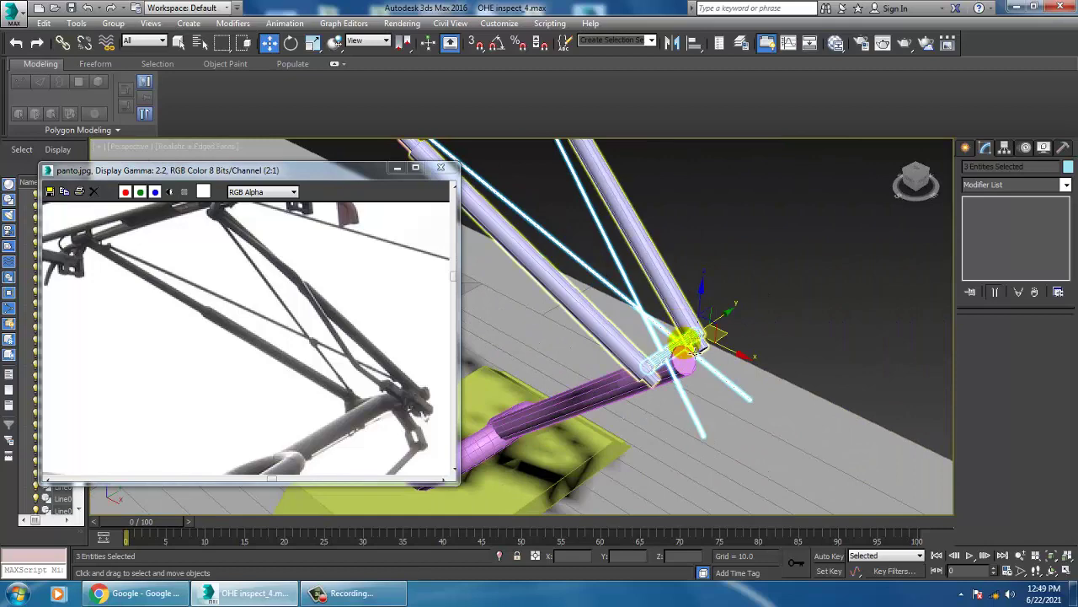
middle_click_drag(748, 366, 750, 363, "alt")
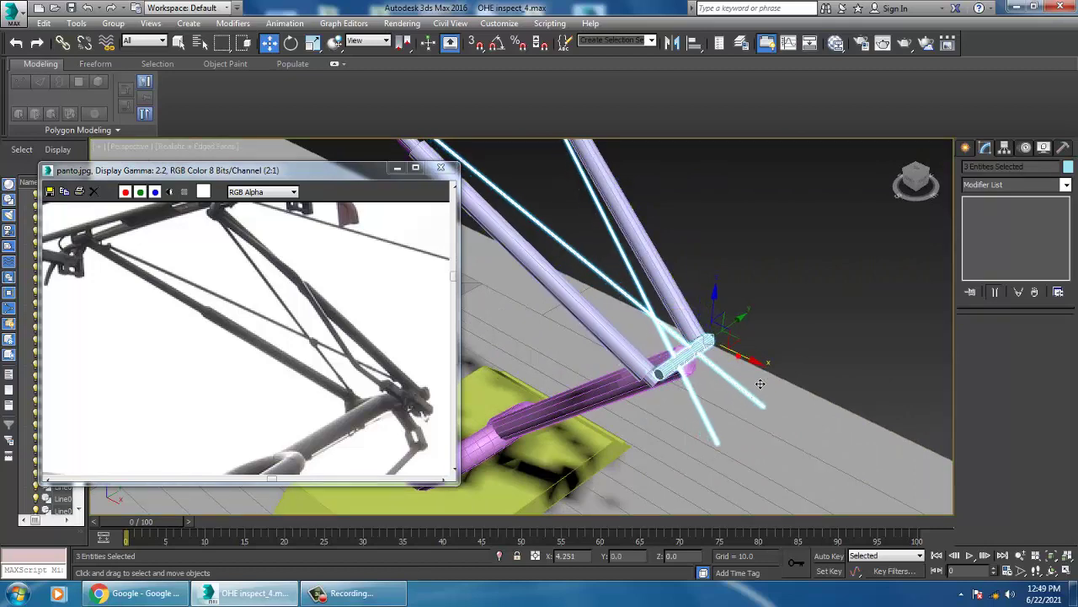
Move the three lines onto the arm joint, then select Line233 and Line234.
key("alt+w")
key("alt+w")
scroll(742, 253, "up", 3)
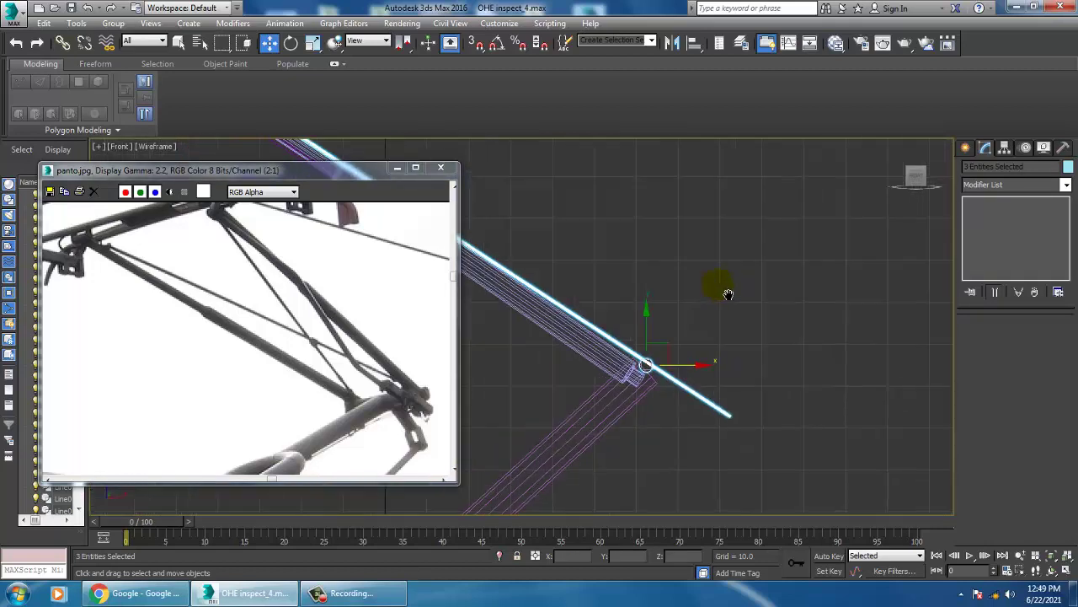
scroll(691, 303, "up", 2)
left_click_drag(663, 317, 654, 335)
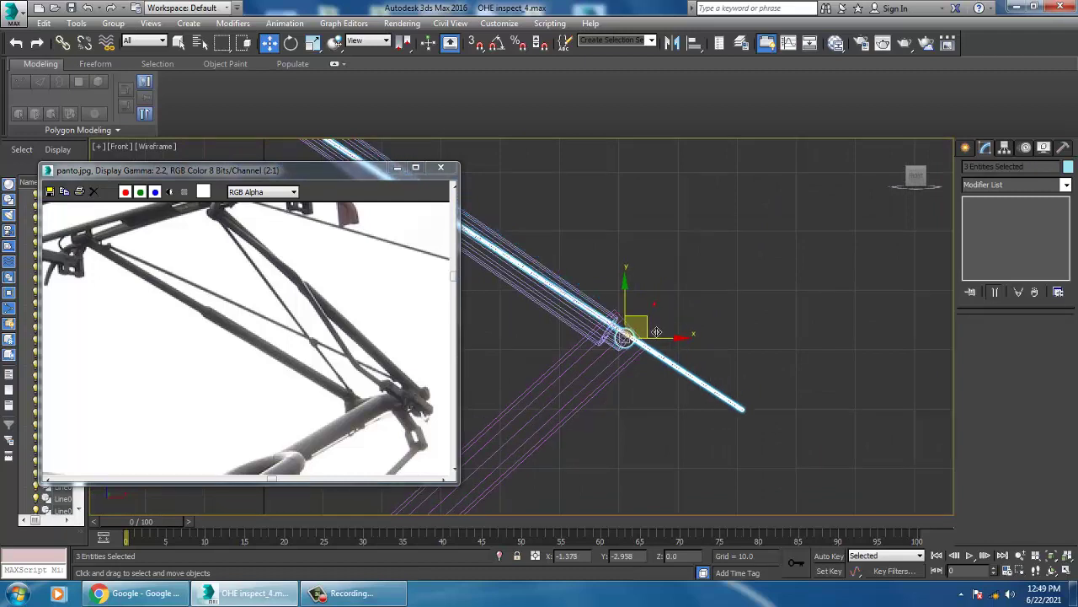
left_click(709, 407)
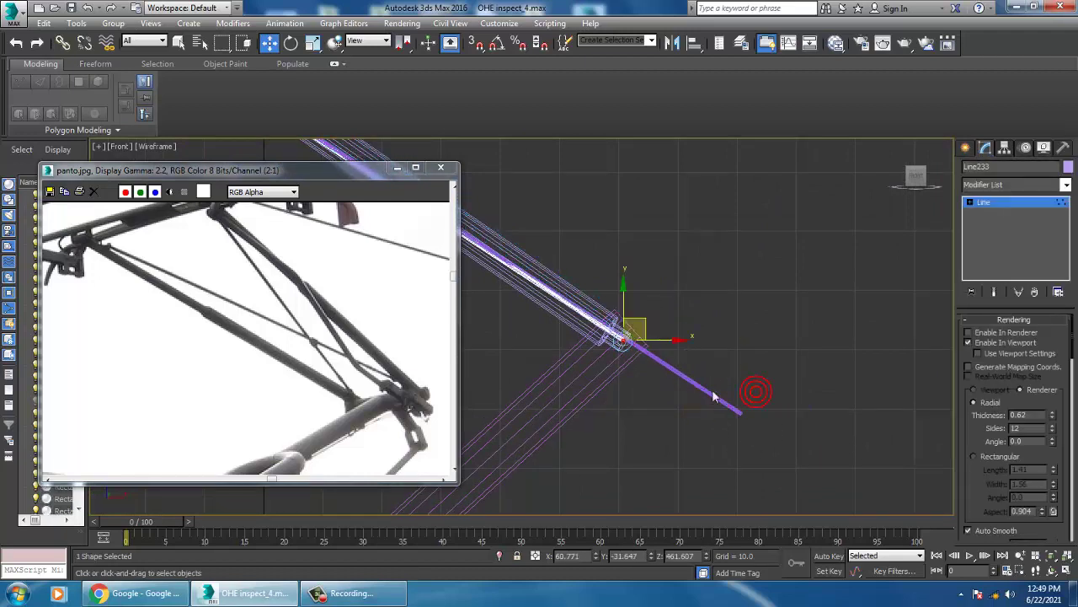
left_click(1011, 210)
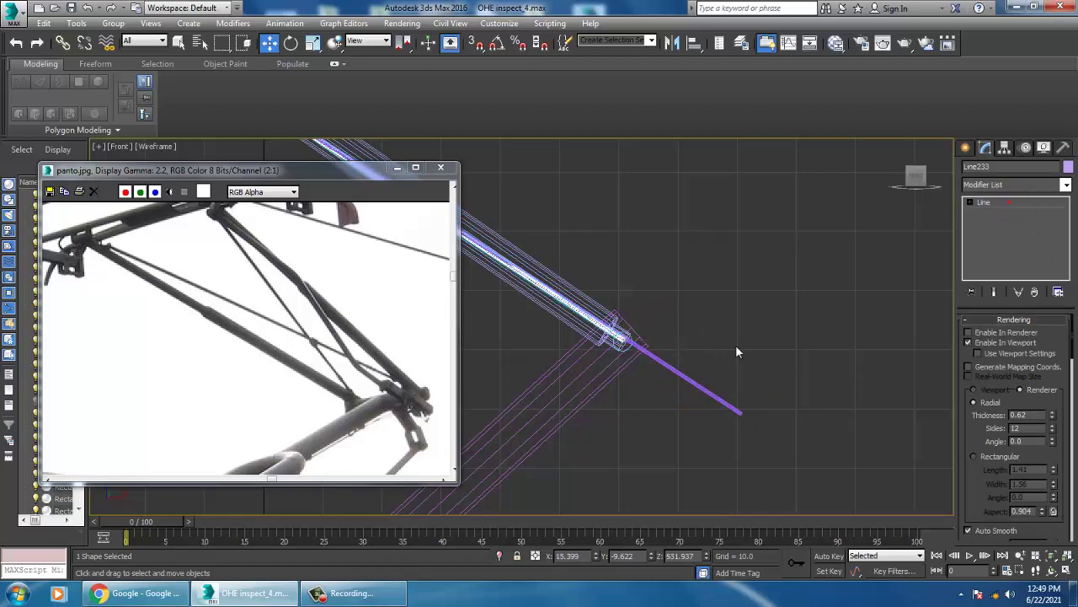
left_click(735, 411)
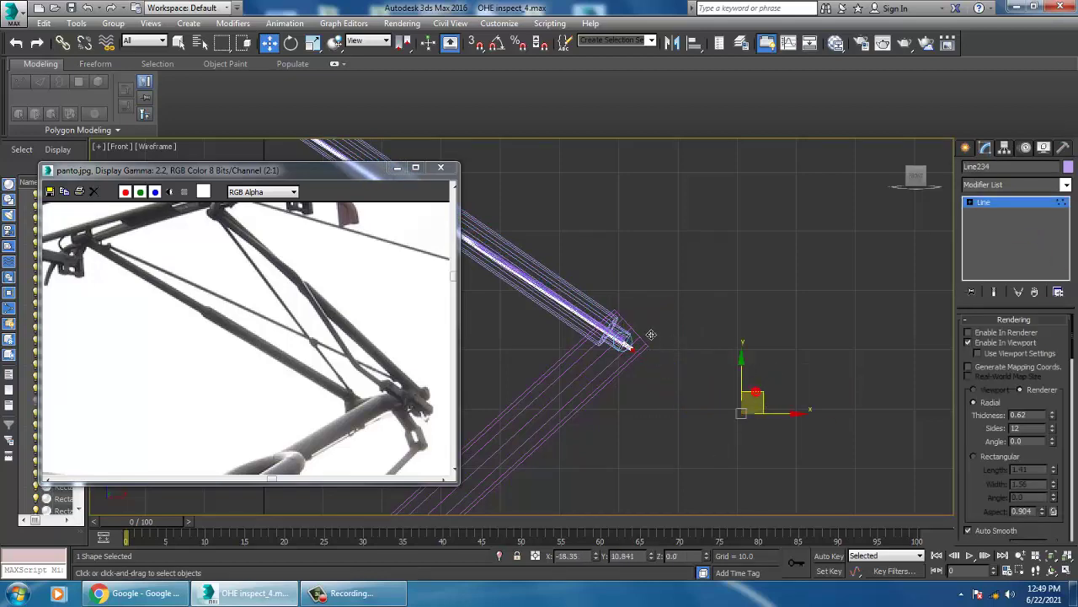
key("alt+w")
middle_click_drag(777, 406, 704, 390, "alt")
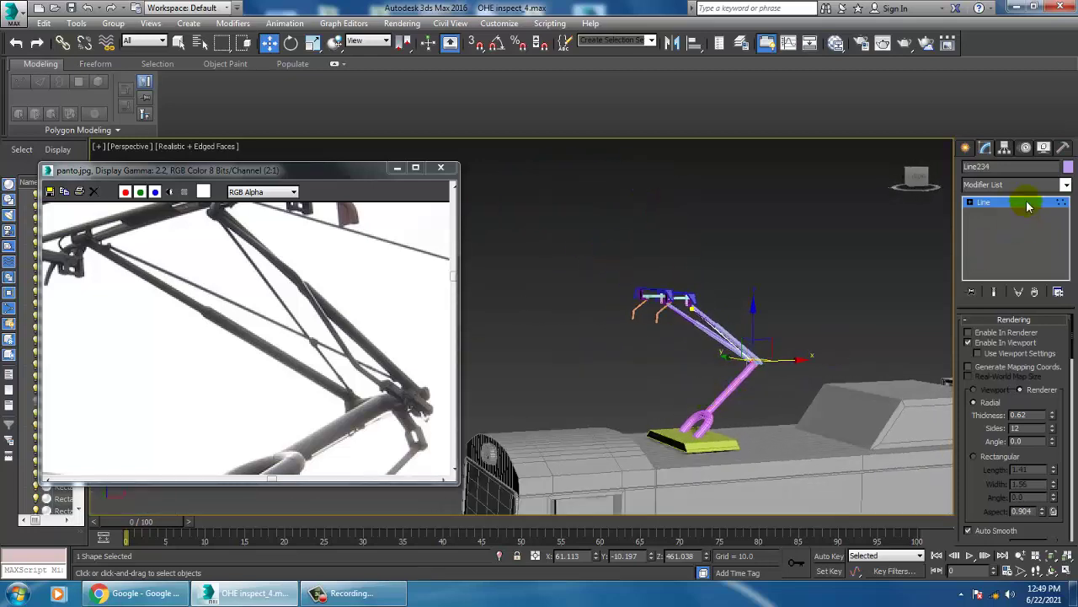
Select all 21 pantograph parts and stretch them non-uniformly to match the roof reference.
middle_click_drag(803, 318, 589, 203, "alt")
key("ctrl+a")
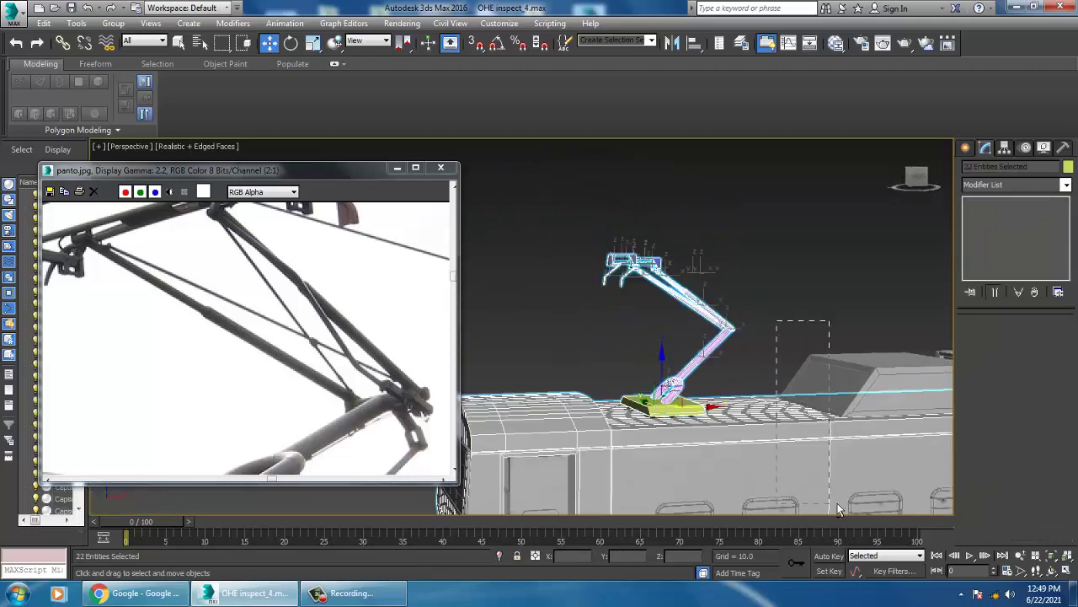
left_click(699, 390, "alt")
key("r")
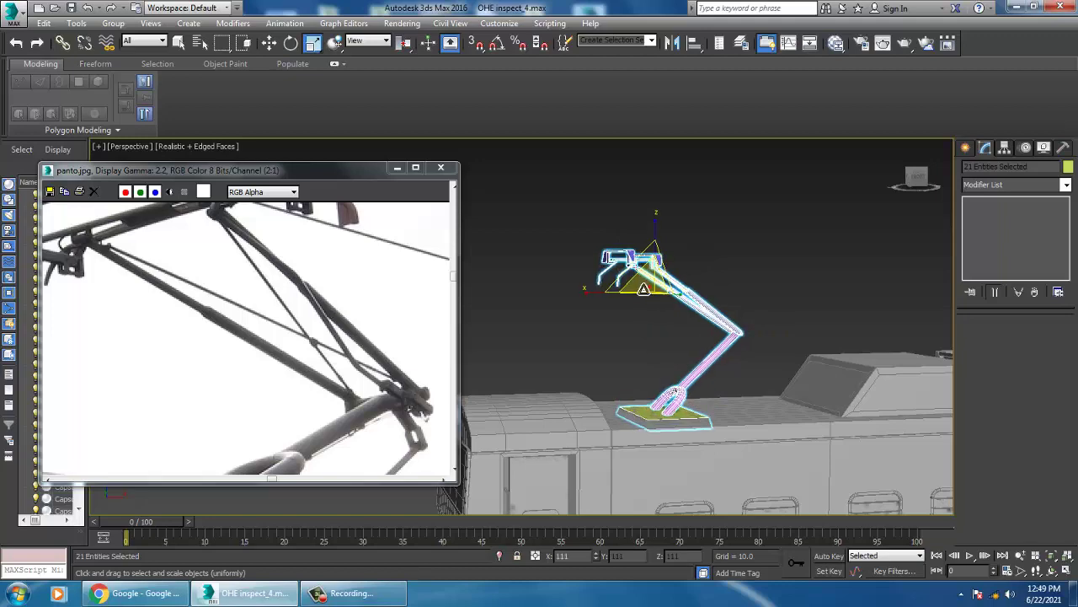
left_click_drag(660, 296, 665, 287)
mouse_move(666, 287)
middle_mouse_down("alt")
mouse_move(664, 308)
mouse_move(667, 238)
mouse_move(725, 355)
middle_mouse_up("alt")
scroll(699, 350, "up", 2)
scroll(665, 348, "up", 5)
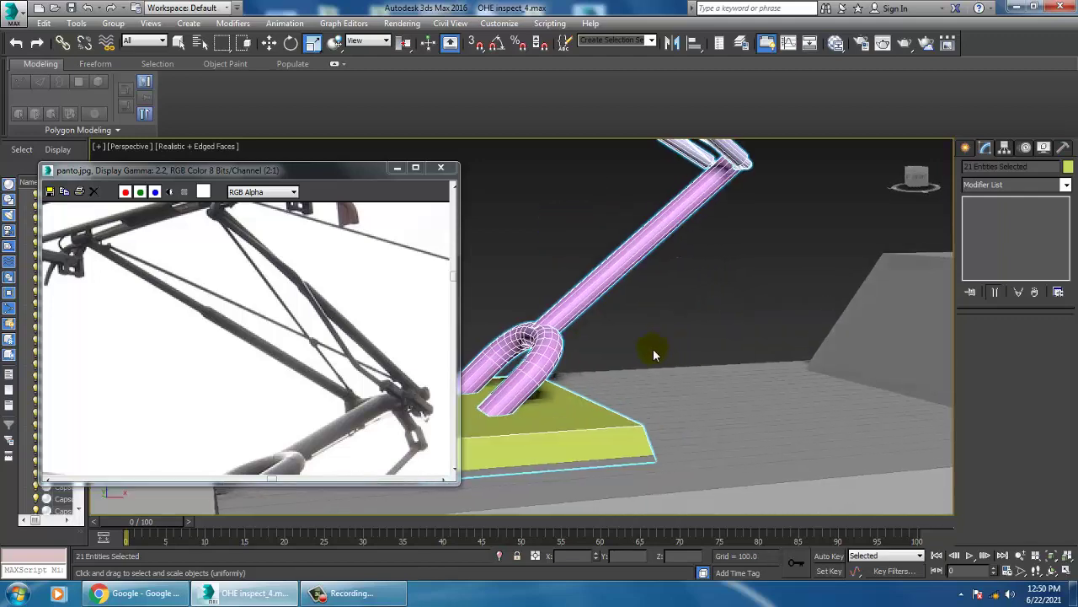
middle_click_drag(444, 381, 356, 317)
scroll(760, 294, "down", 2)
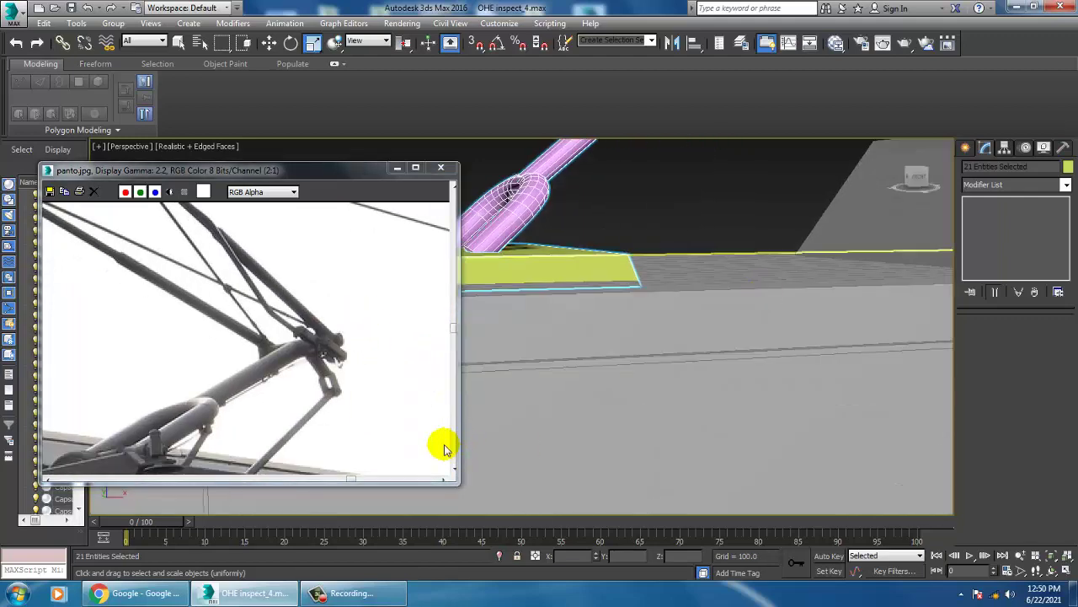
middle_click_drag(446, 441, 389, 345)
scroll(663, 349, "down", 3)
middle_click_drag(662, 349, 627, 340, "alt")
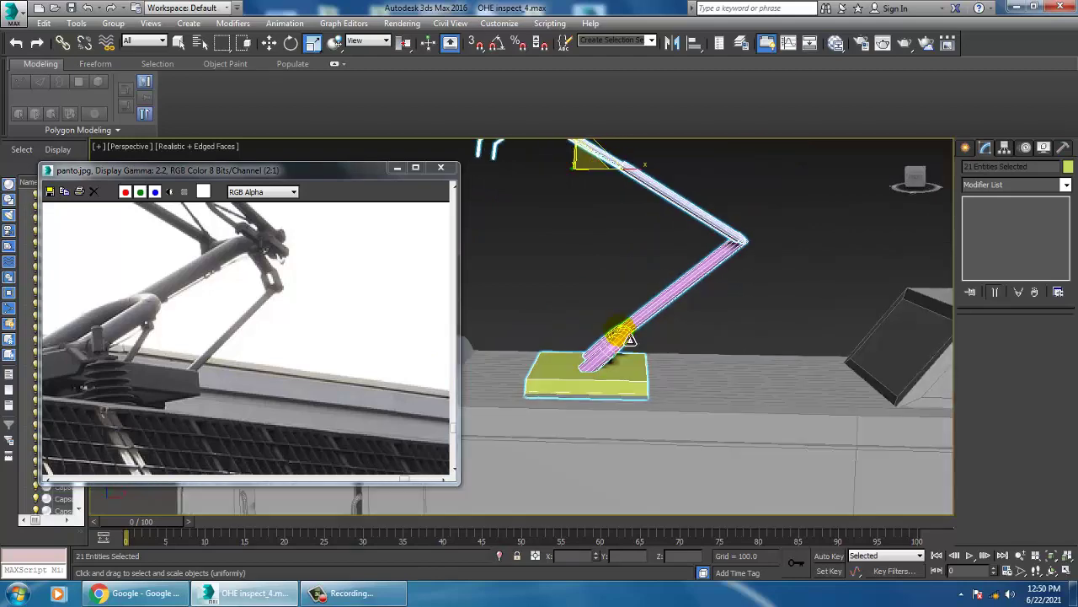
Set the pantograph's object colour to a grey custom swatch.
key("w")
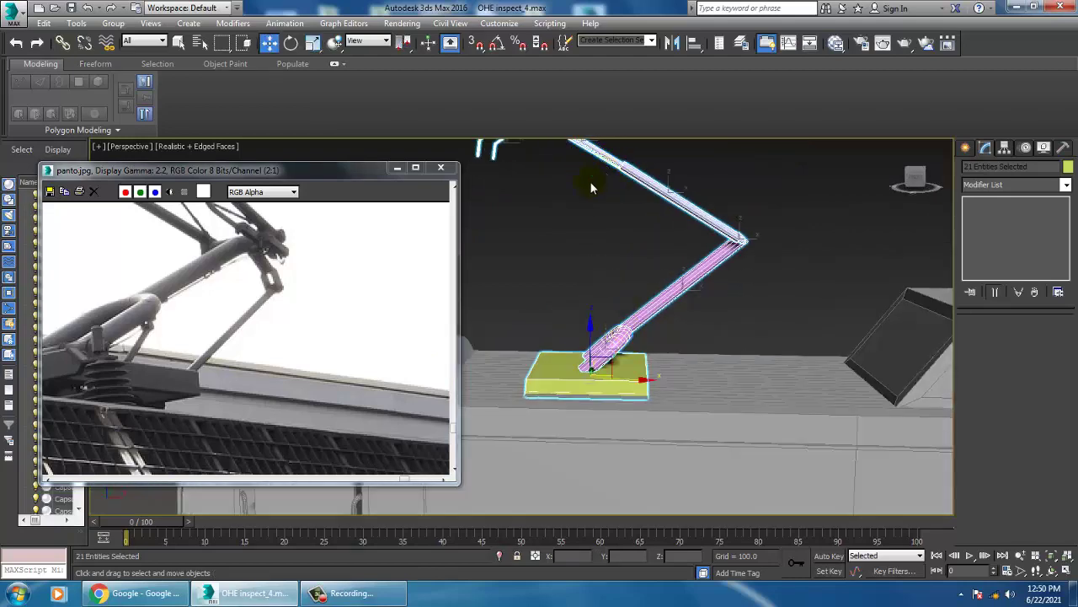
middle_click_drag(662, 390, 674, 354, "alt")
scroll(671, 361, "down", 2)
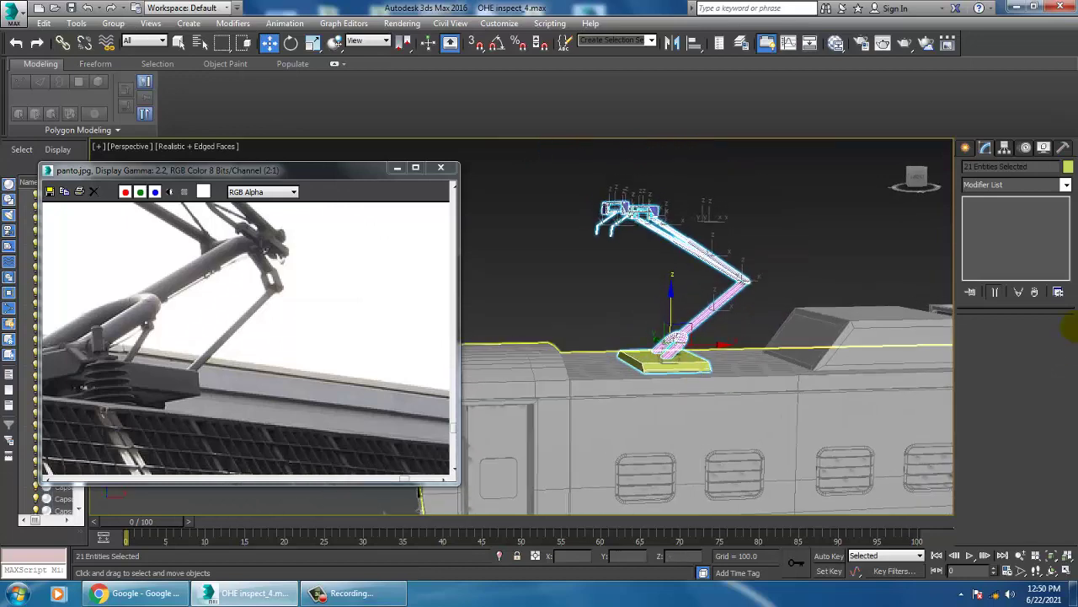
left_click(1067, 166)
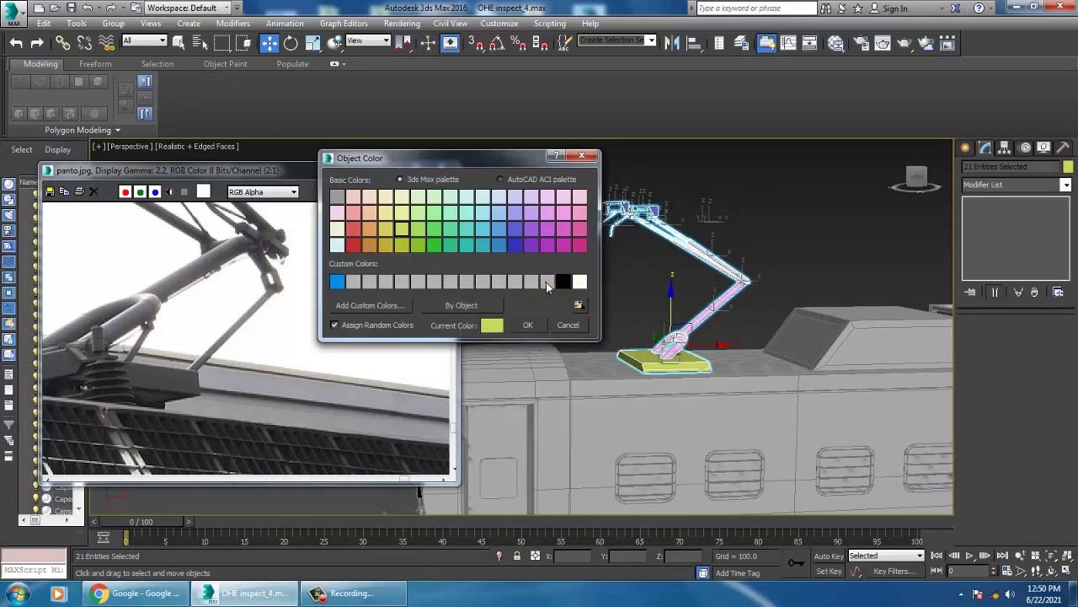
left_click(546, 282)
left_click(541, 328)
mouse_move(788, 319)
middle_mouse_down()
mouse_move(687, 322)
mouse_move(661, 312)
middle_mouse_up()
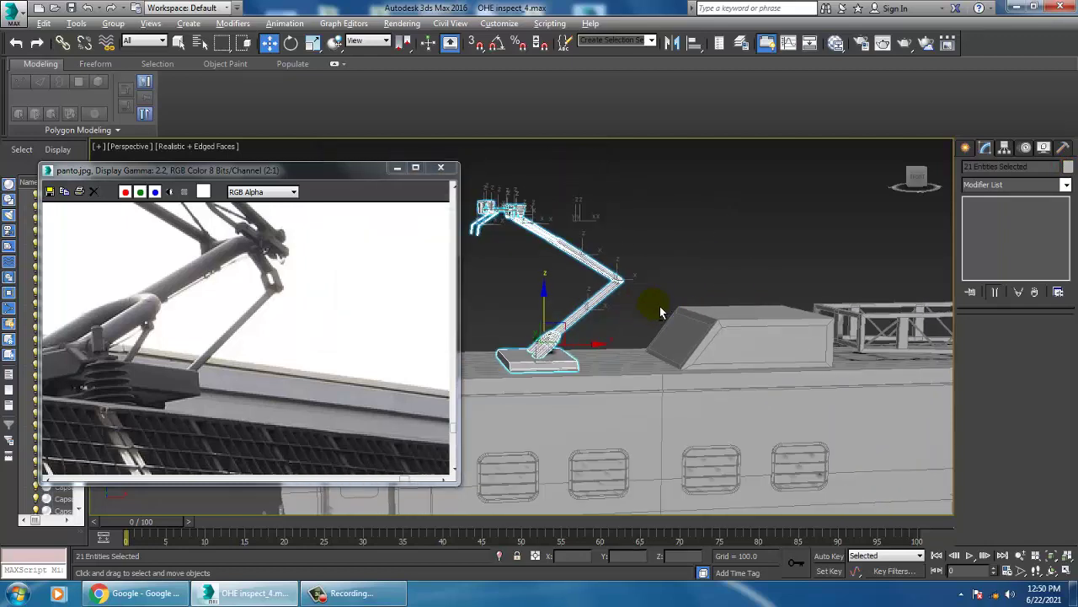
Raise the base box Box082 slightly on Z.
left_click(565, 369)
middle_click_drag(589, 365, 616, 358)
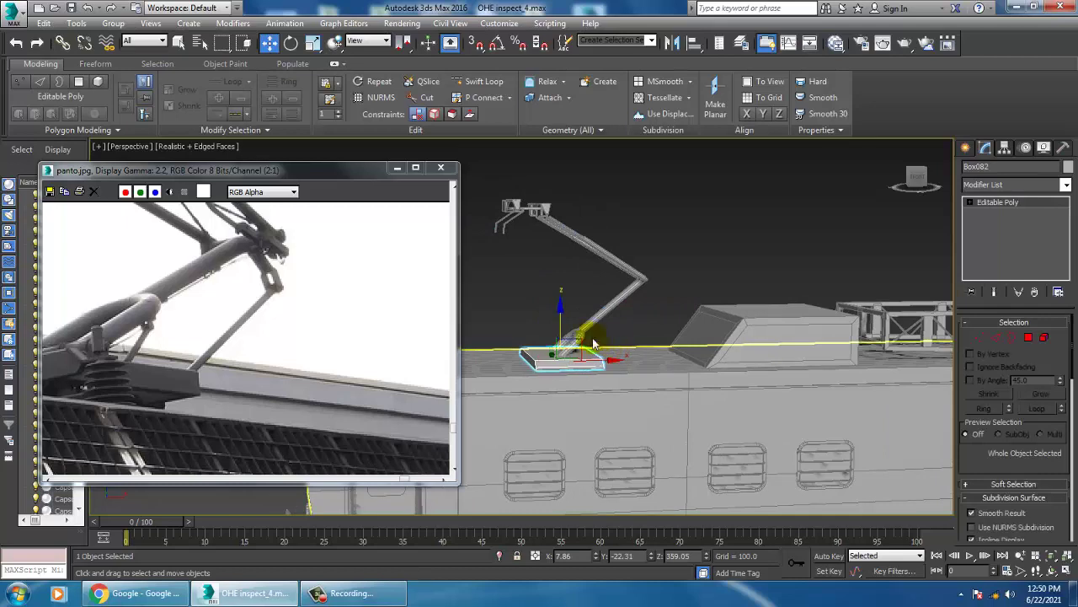
left_click_drag(568, 327, 566, 326)
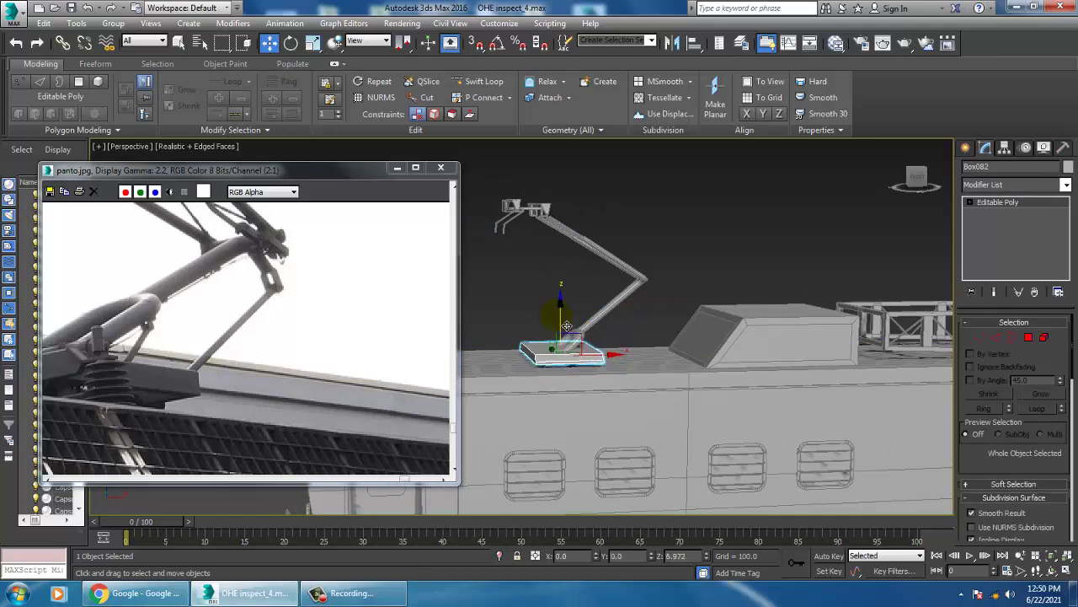
scroll(171, 392, "up", 1)
scroll(759, 337, "up", 3)
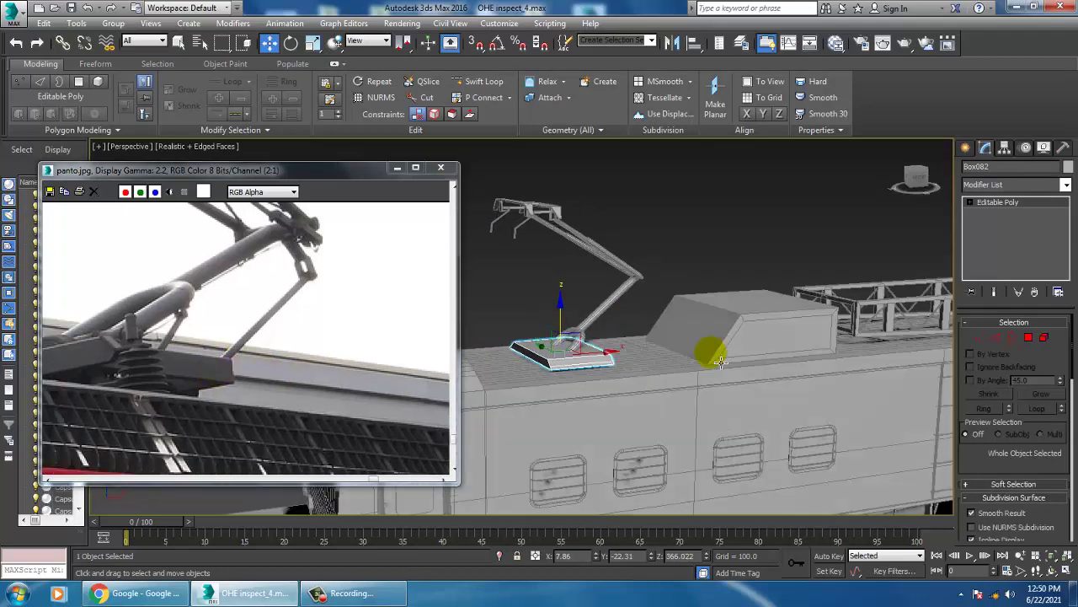
scroll(710, 349, "up", 3)
scroll(621, 374, "up", 3)
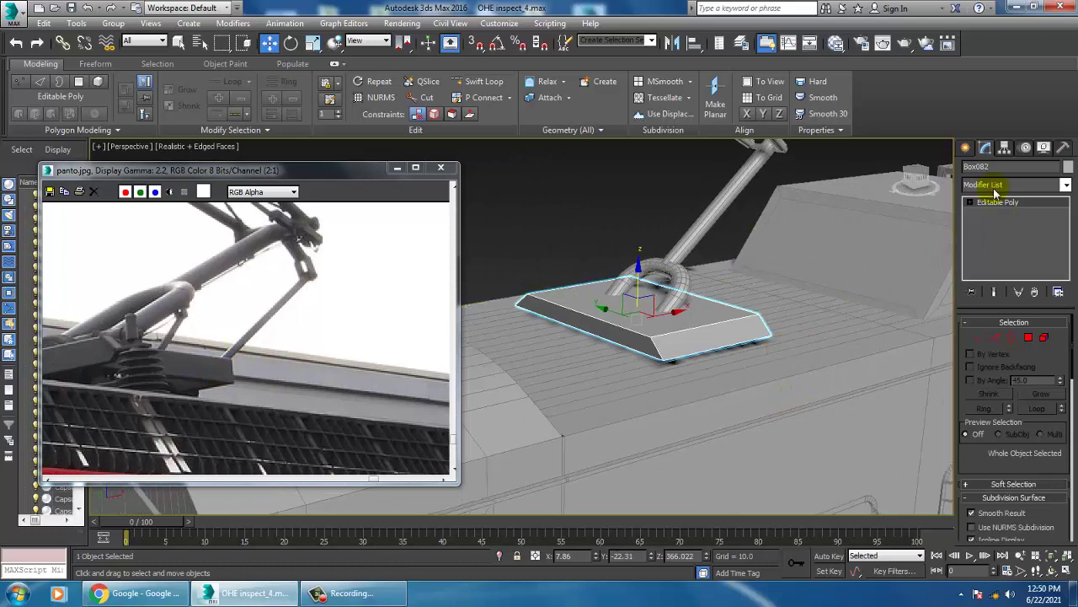
Draw a standard primitive cylinder on the roof beside the base box.
left_click(964, 148)
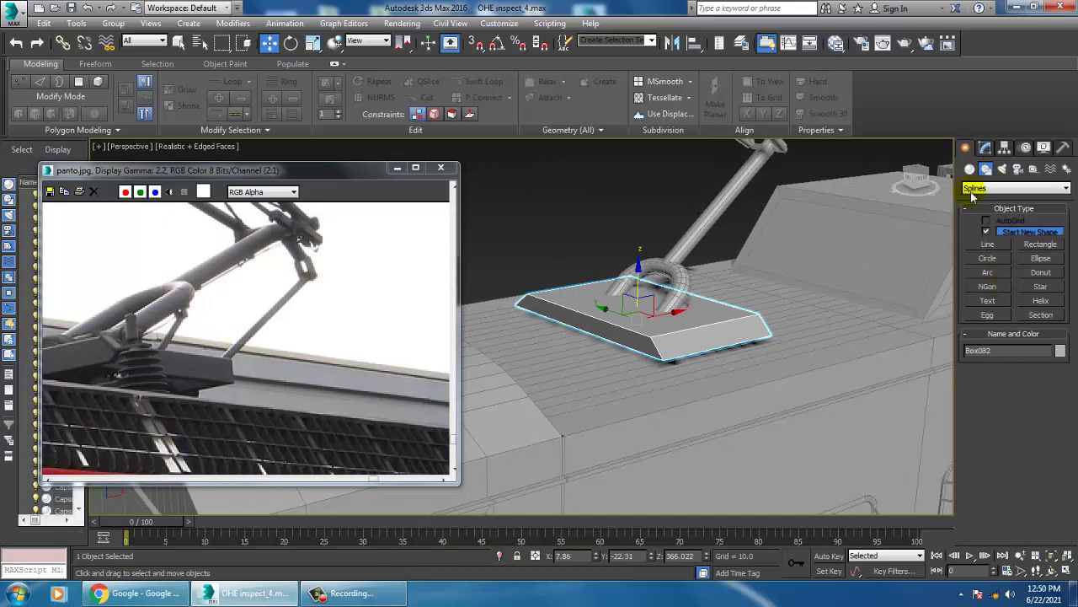
left_click(969, 169)
left_click(990, 263)
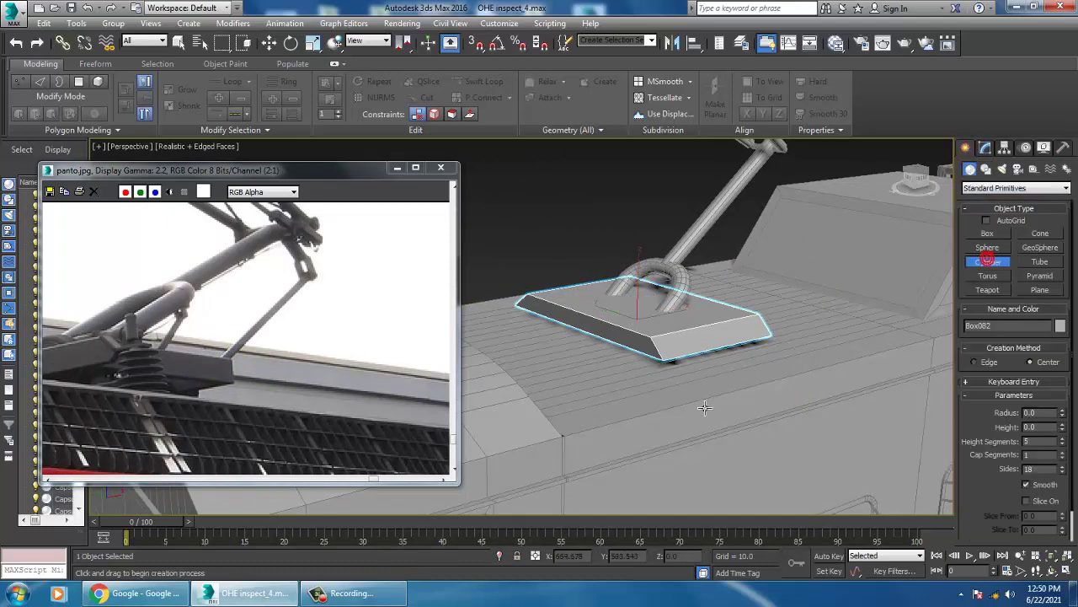
middle_click_drag(944, 278, 921, 321, "alt")
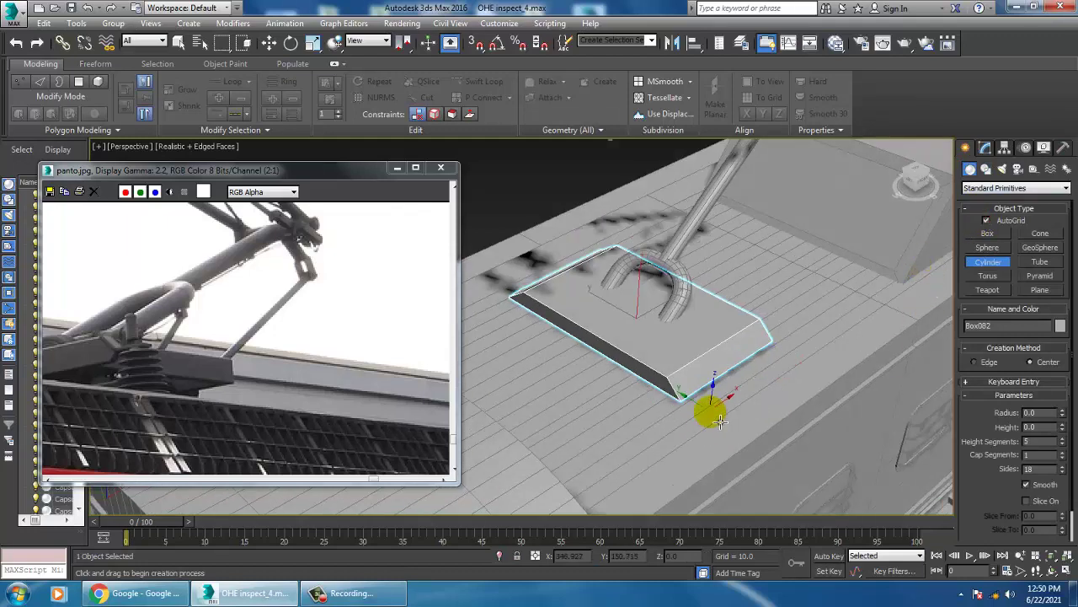
left_click_drag(721, 422, 734, 433)
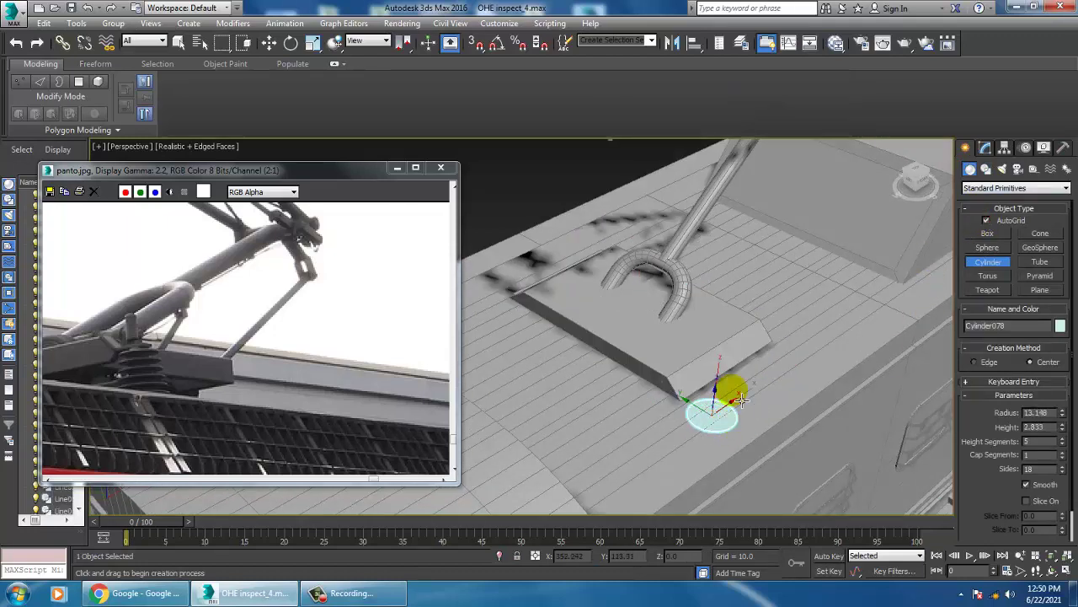
left_click(750, 398)
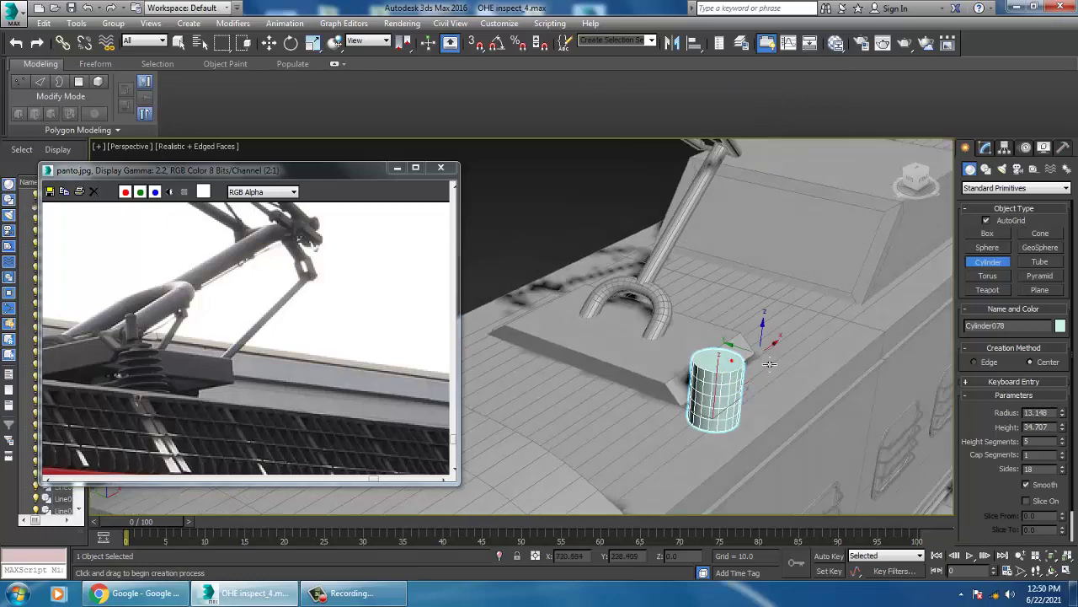
mouse_move(750, 398)
middle_mouse_down("alt")
mouse_move(734, 356)
mouse_move(762, 402)
middle_mouse_up("alt")
right_click(734, 356)
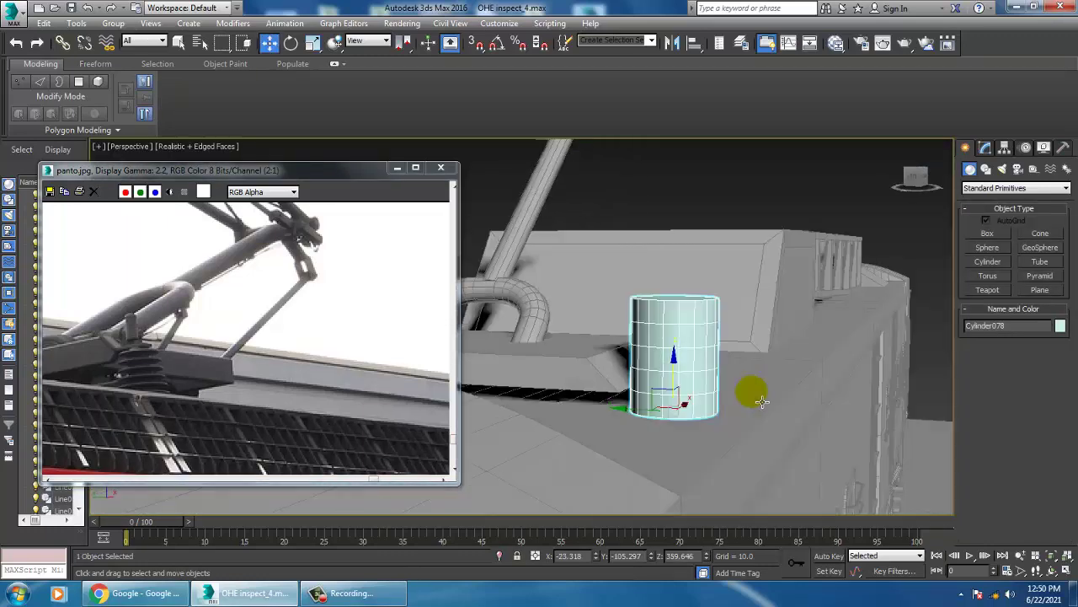
Raise the cylinder's height segments to 12.
left_click(986, 148)
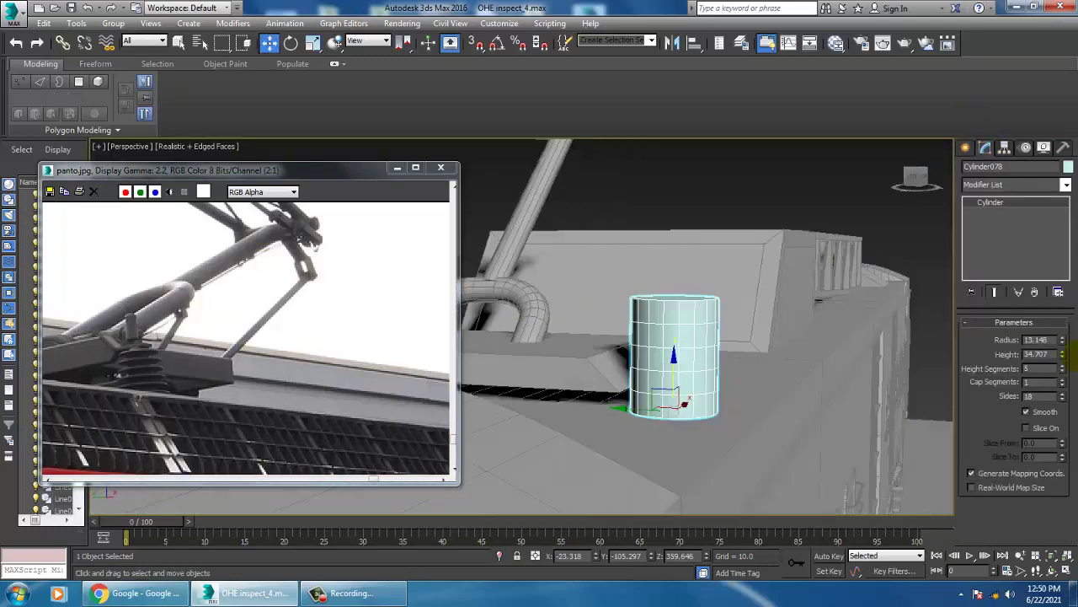
left_click(1062, 367)
left_click(1062, 367)
left_click(1062, 366)
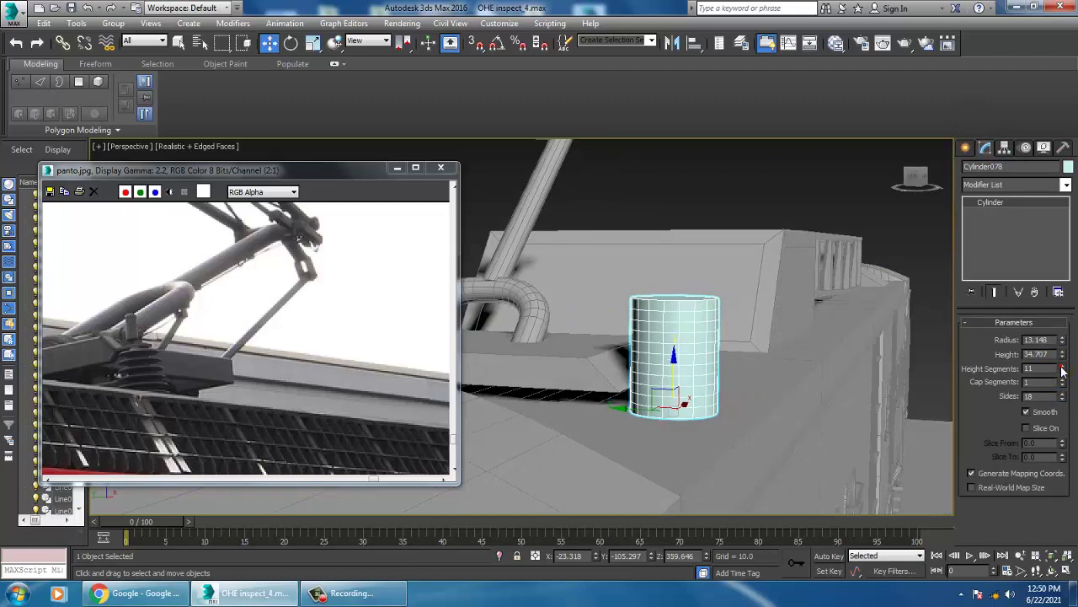
left_click(1062, 367)
middle_click_drag(696, 342, 705, 355, "alt")
Convert Cylinder078 to Editable Poly and zoom in on it in the Front wireframe view.
right_click(684, 303)
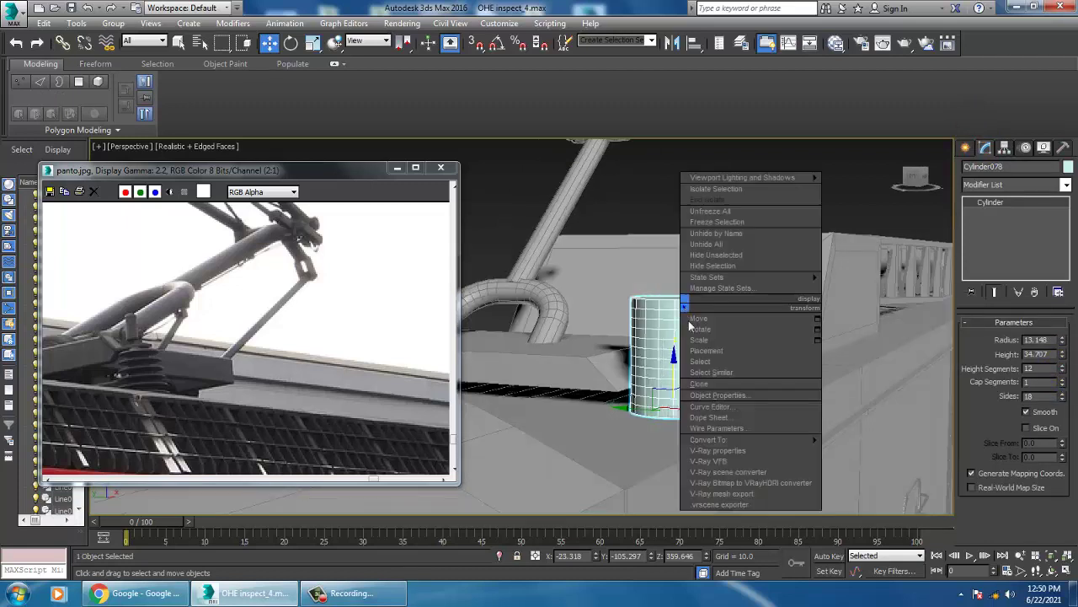
left_click(868, 450)
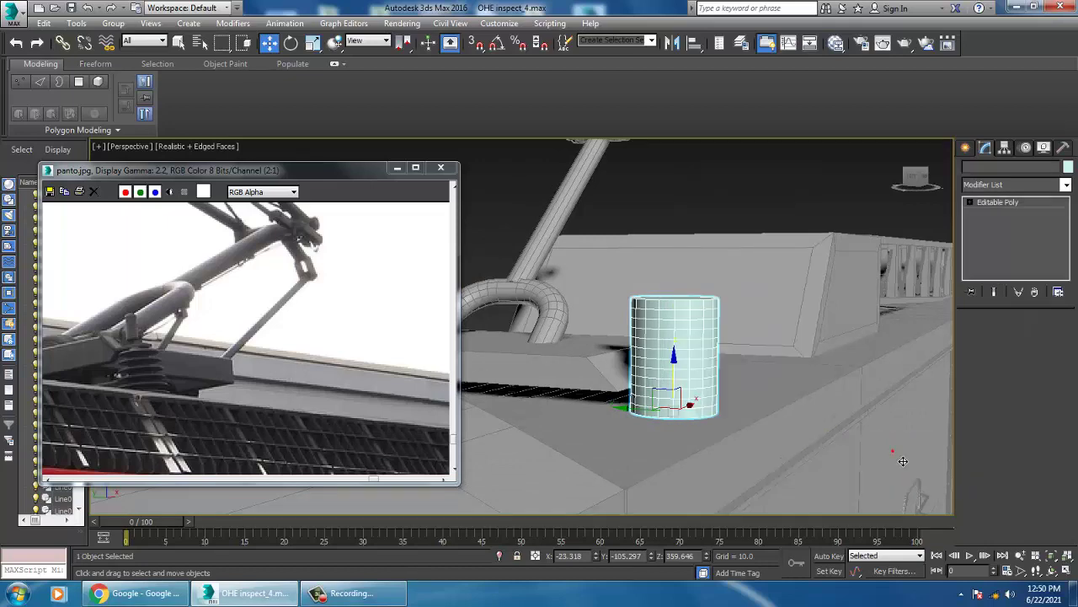
key("f")
scroll(684, 342, "up", 3)
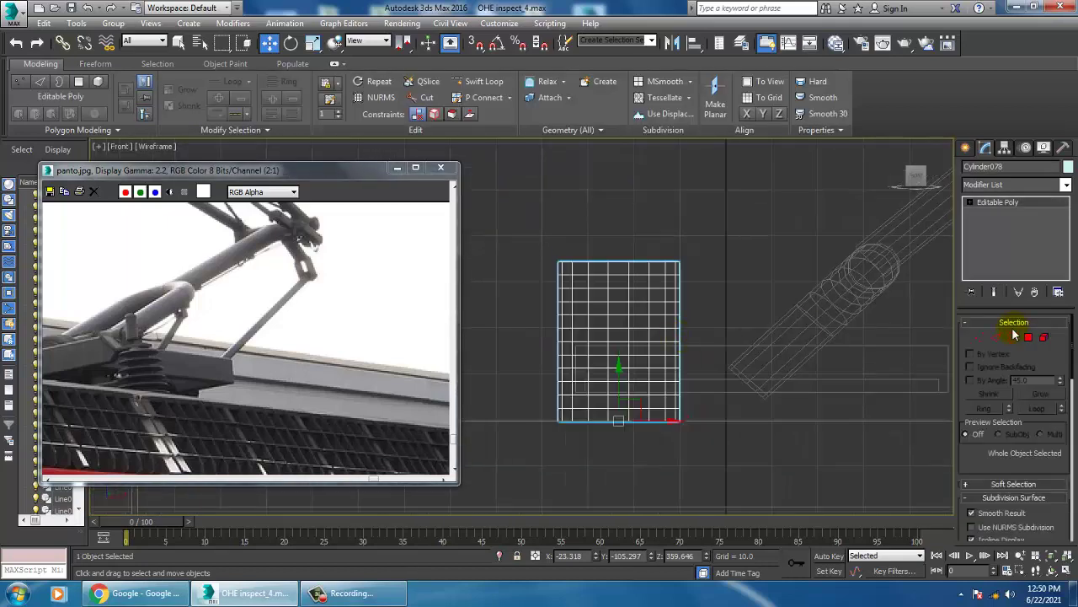
Select four alternating rings of side polygons on Cylinder078.
left_click(1028, 337)
middle_click_drag(560, 278, 578, 312)
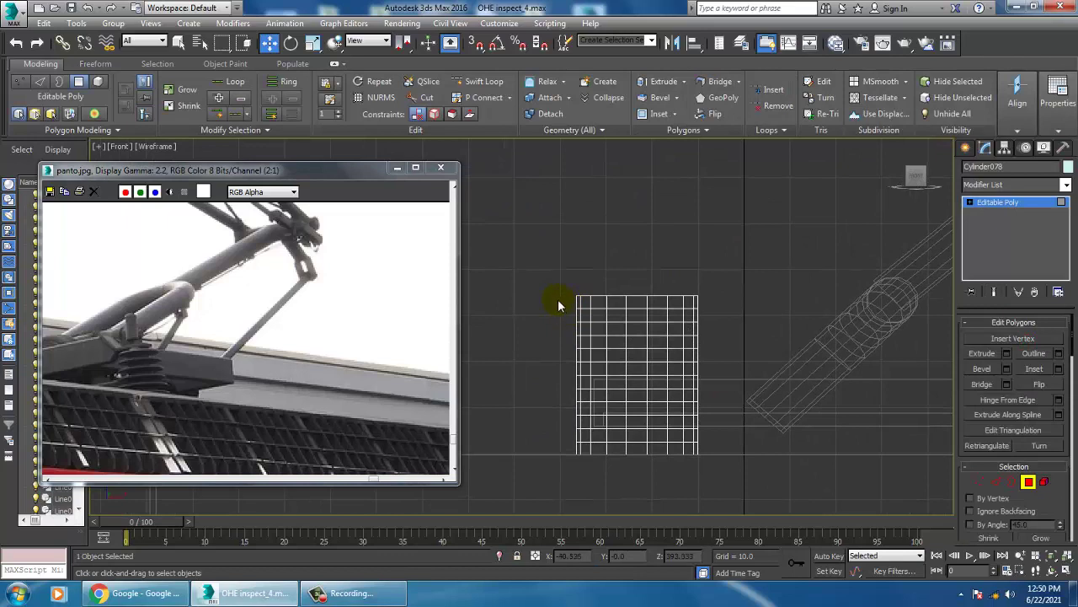
mouse_move(560, 298)
left_mouse_down()
mouse_move(733, 305)
mouse_move(542, 362)
left_mouse_up()
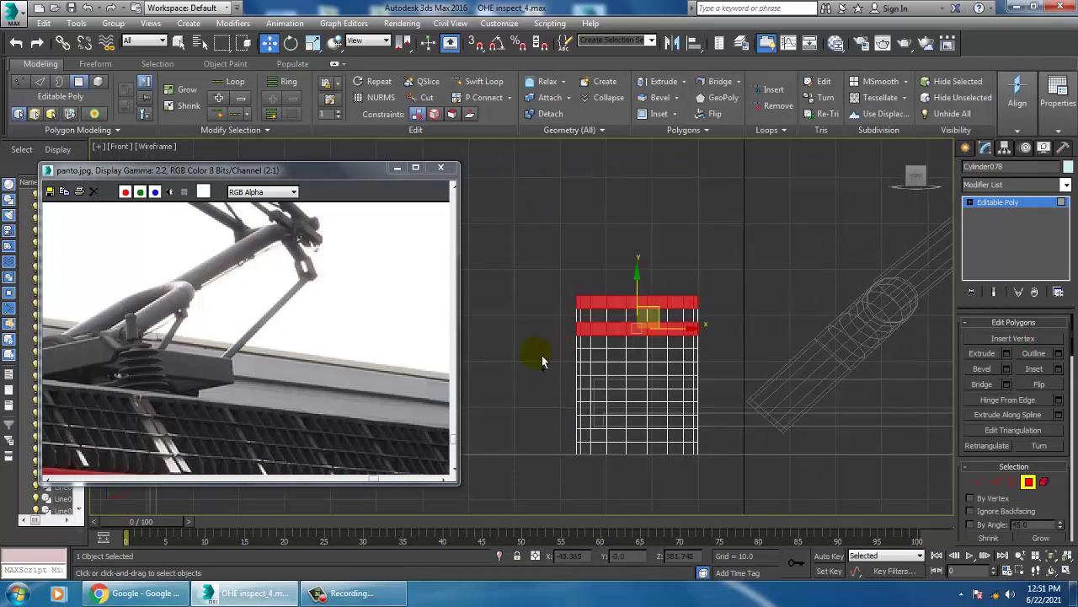
left_click_drag(750, 360, 662, 392, "ctrl")
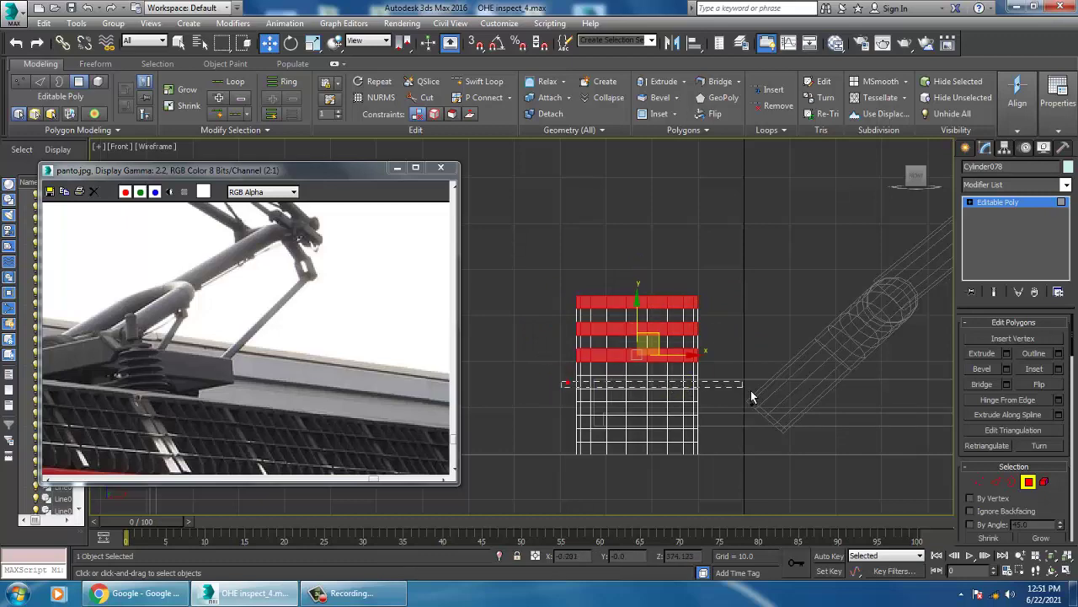
left_click_drag(748, 394, 562, 416, "ctrl")
mouse_move(698, 415)
left_mouse_down("ctrl")
mouse_move(684, 430)
mouse_move(728, 469)
left_mouse_up("ctrl")
key("alt+w")
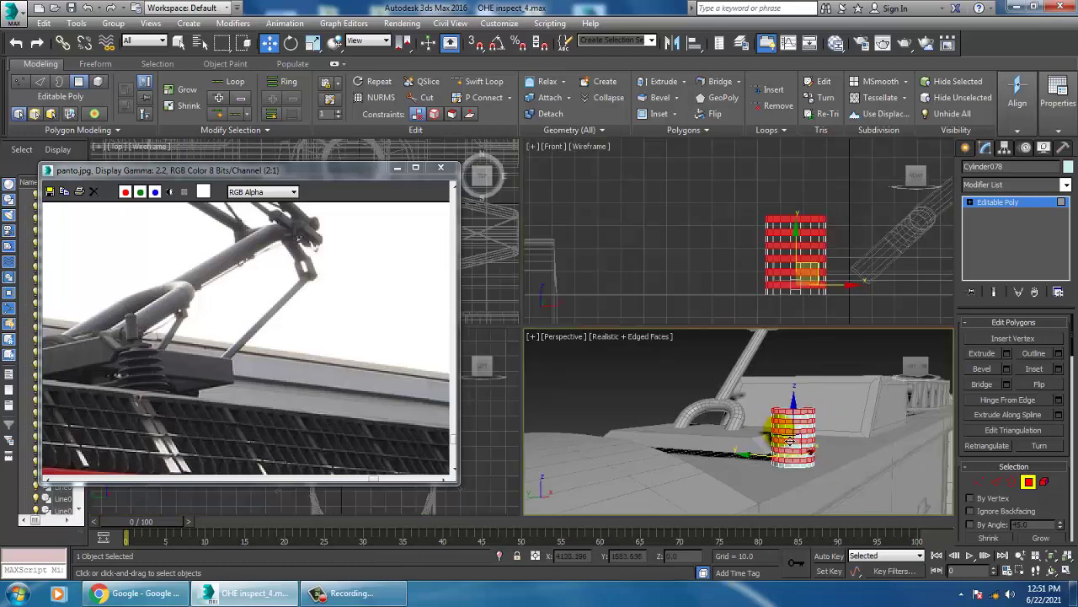
key("alt+w")
Bevel the rings by Local Normal with small height and negative outline to form ribs.
left_click(1007, 368)
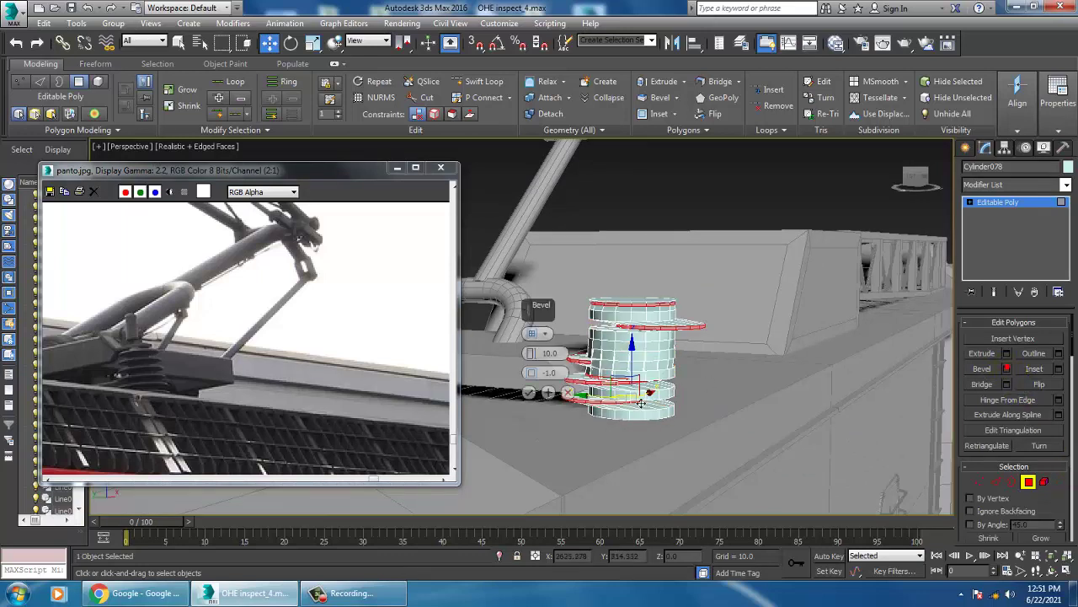
left_click(537, 334)
left_click(581, 361)
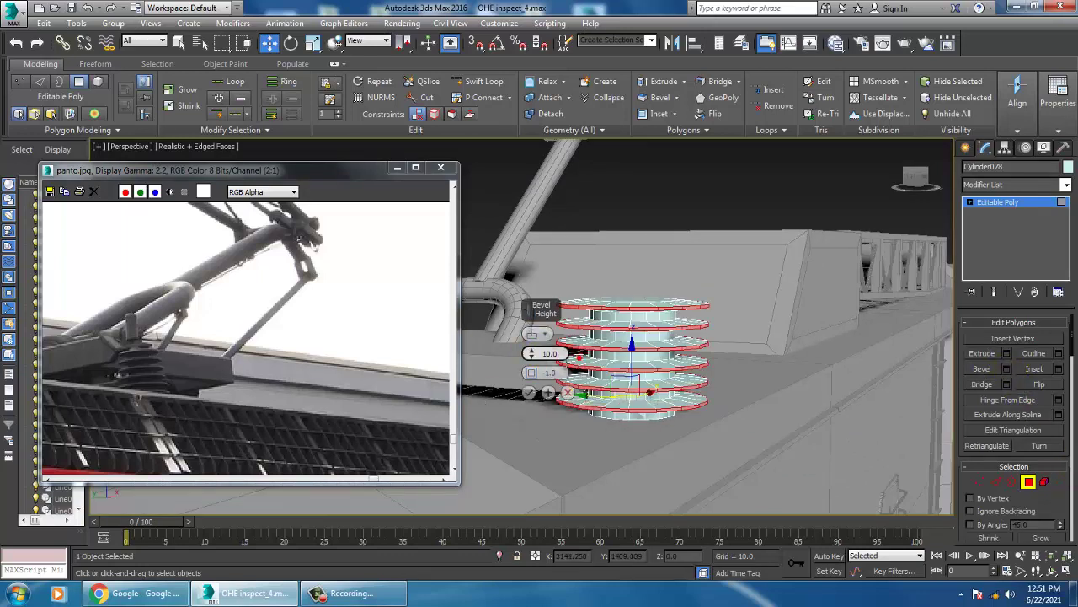
left_click_drag(533, 354, 551, 393)
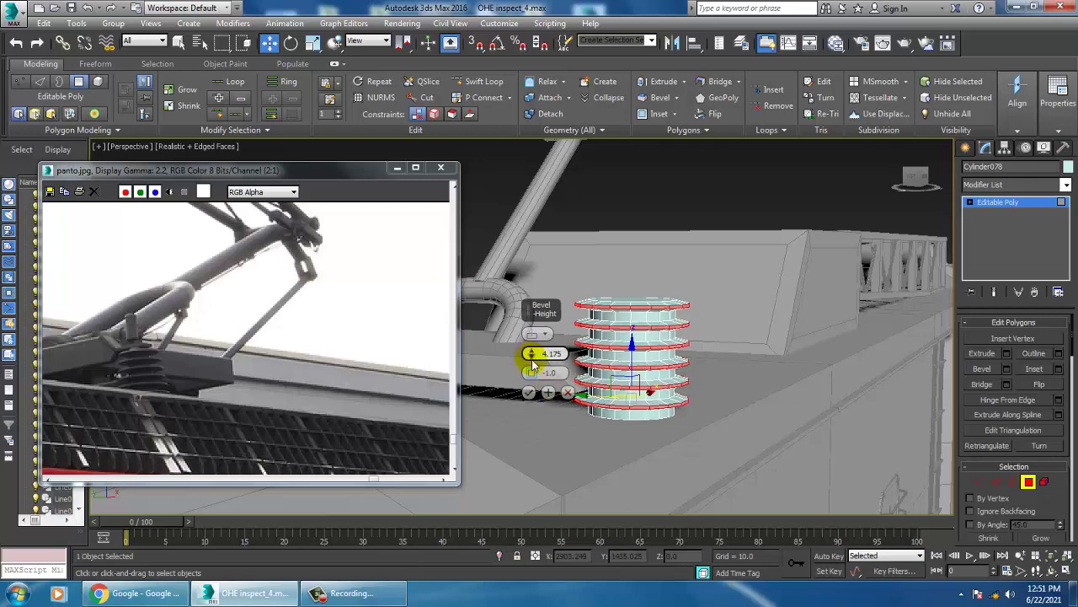
left_click_drag(532, 376, 537, 371)
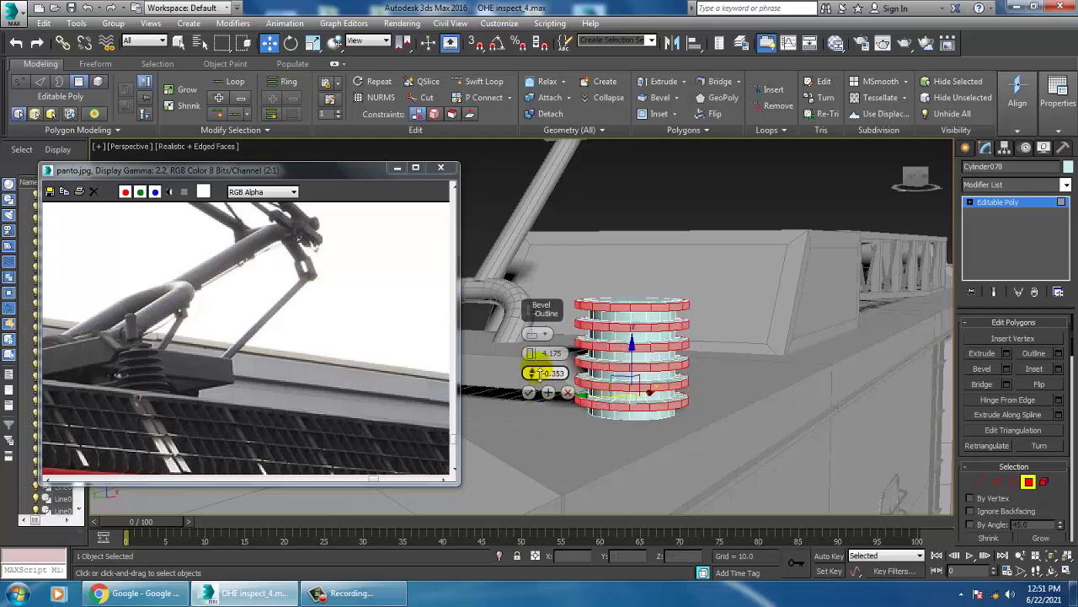
left_click(529, 392)
Taper the top cap polygon inward with a bevel.
middle_click_drag(539, 389, 698, 325, "alt")
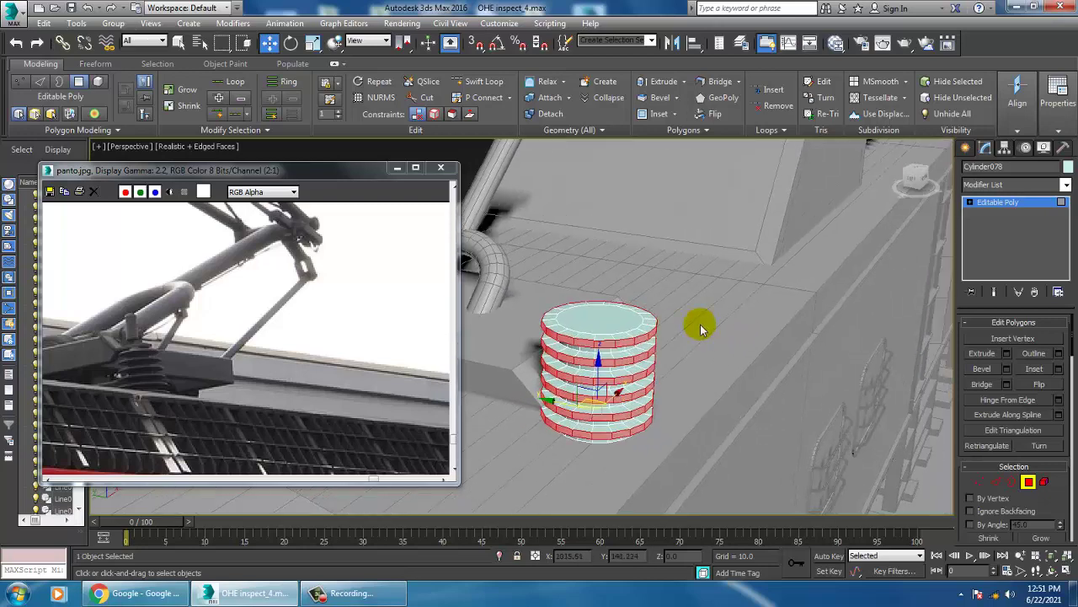
left_click(610, 331)
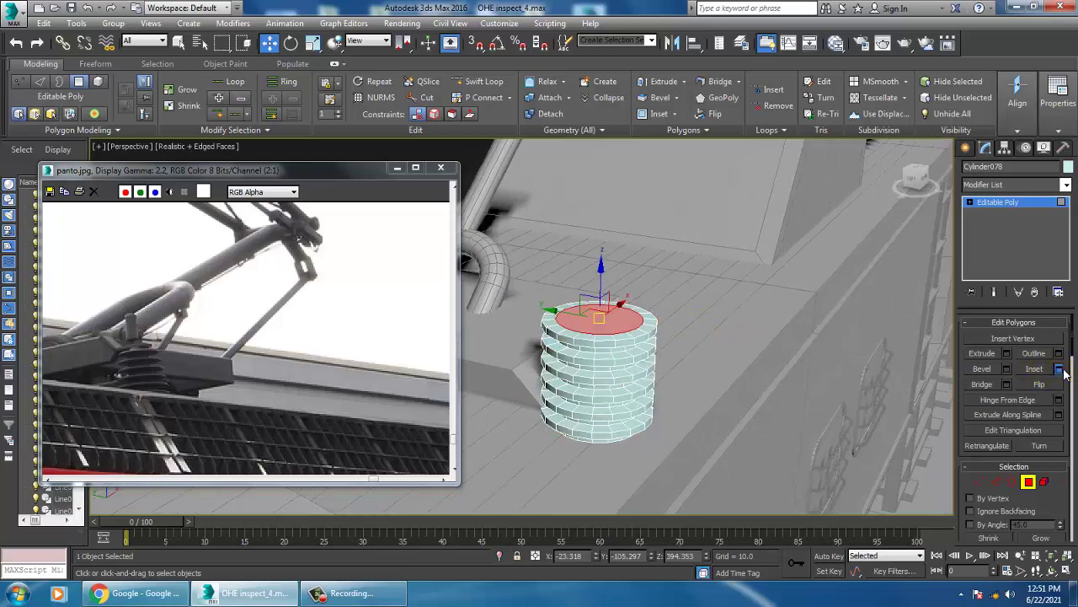
left_click(1060, 369)
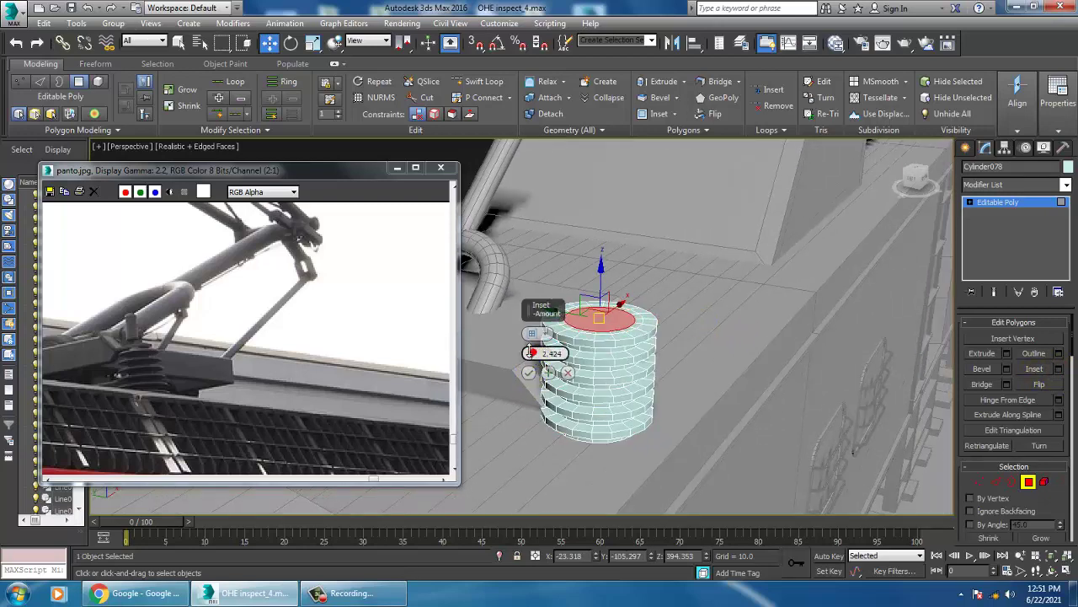
left_click(1008, 369)
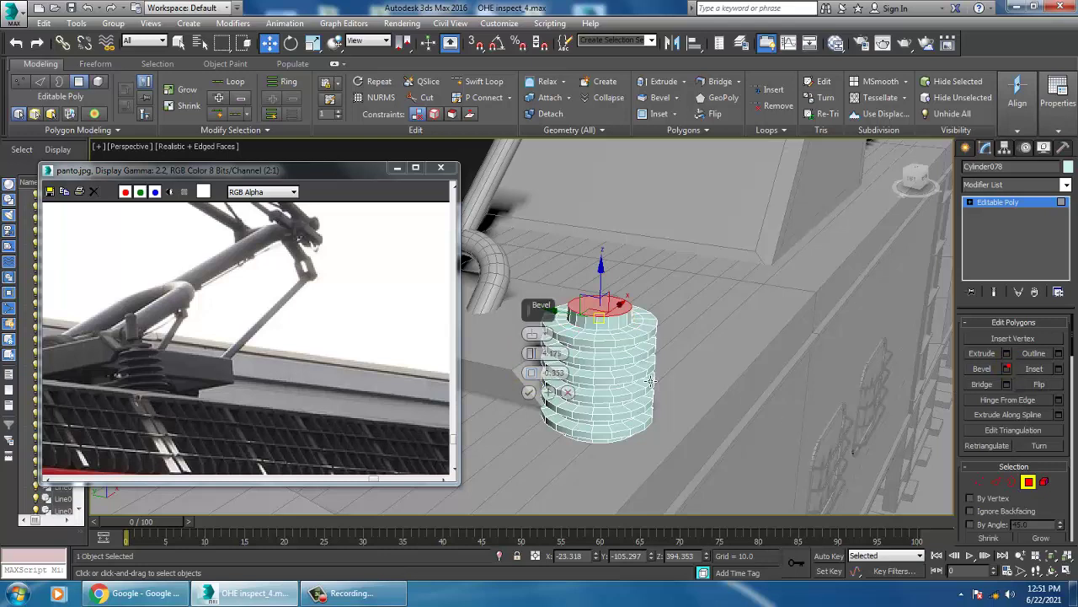
left_click_drag(531, 375, 541, 394)
left_click(529, 393)
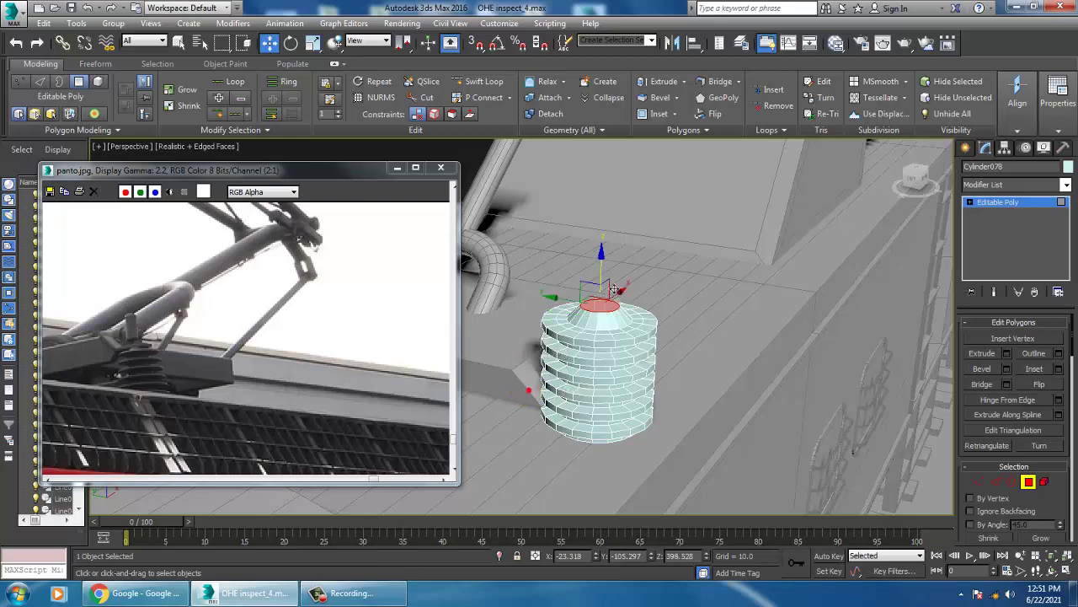
Inset the top cap by 3.201 and extrude it 10 upward as a post.
scroll(615, 291, "up", 2)
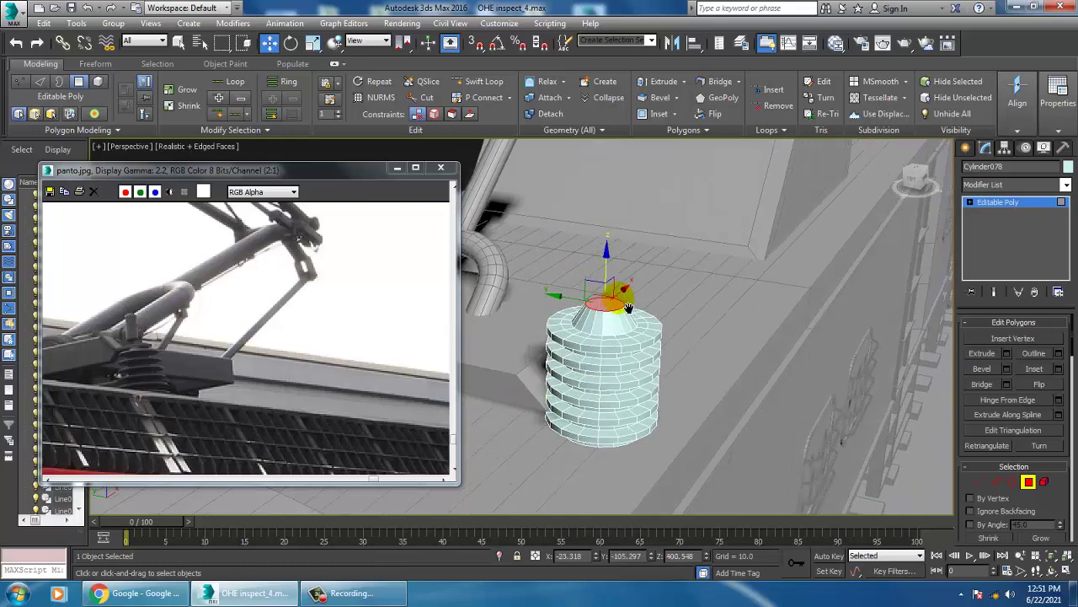
scroll(649, 320, "up", 3)
left_click(1061, 370)
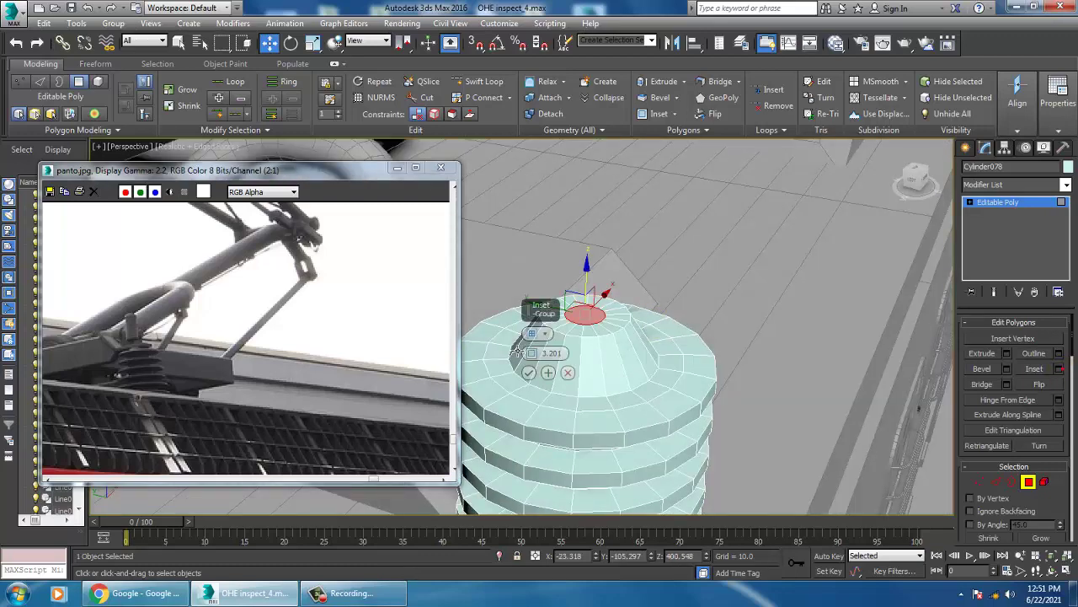
left_click(528, 372)
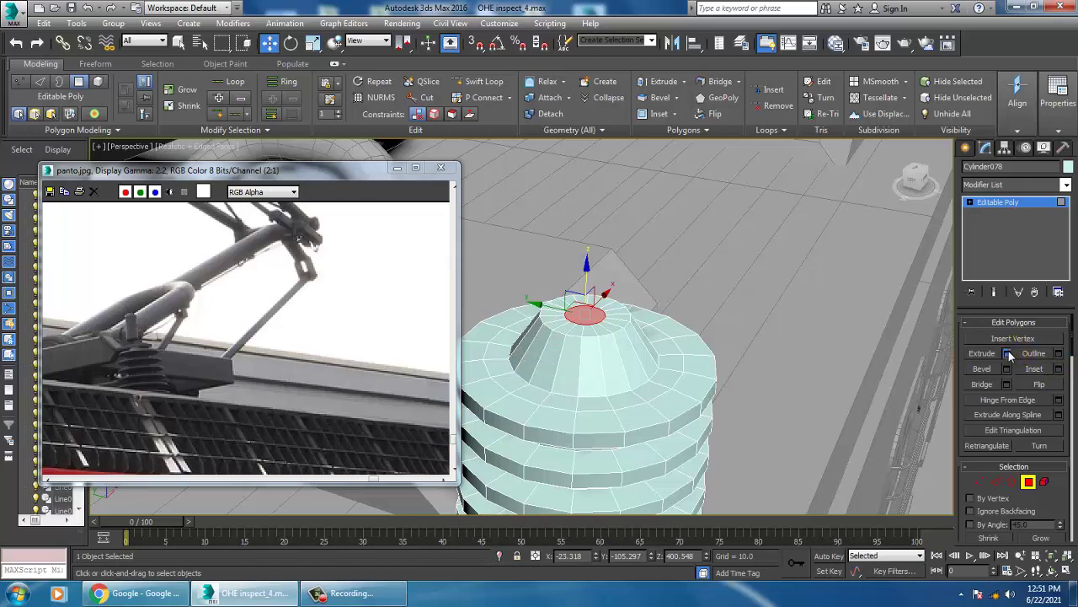
left_click(1008, 353)
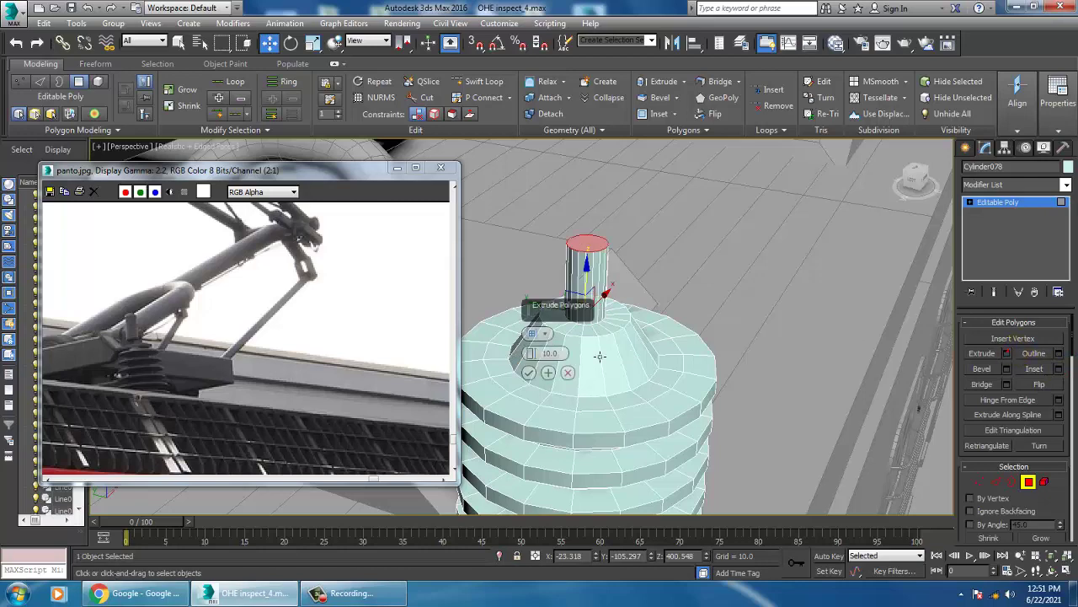
left_click(528, 372)
scroll(732, 346, "down", 5)
scroll(732, 346, "down", 5)
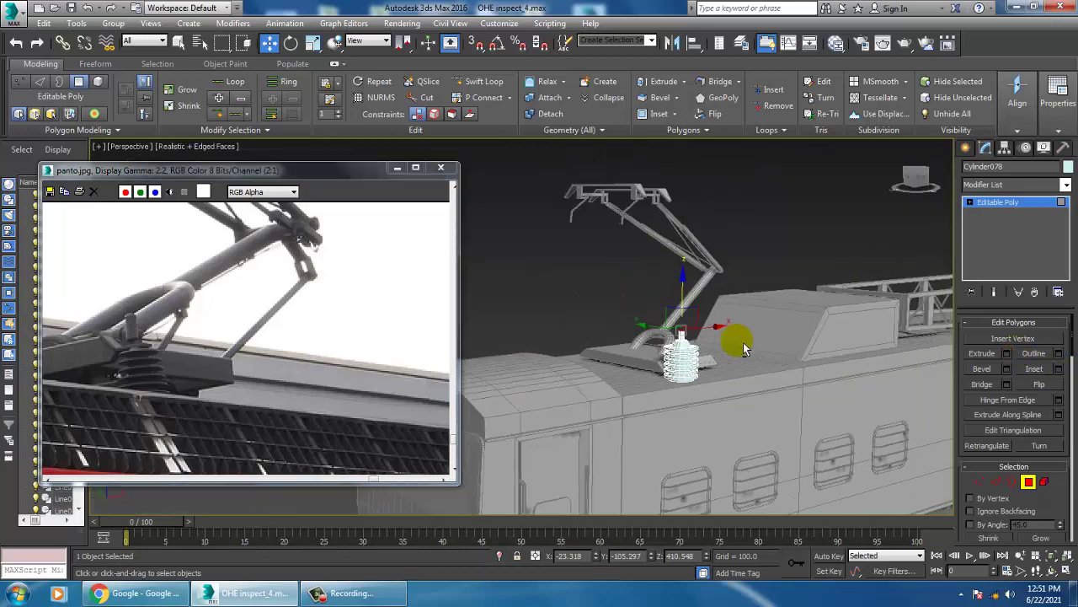
Select the pantograph arm assembly and move it slightly up in Z.
left_click(1003, 207)
scroll(628, 388, "down", 5)
scroll(628, 396, "up", 5)
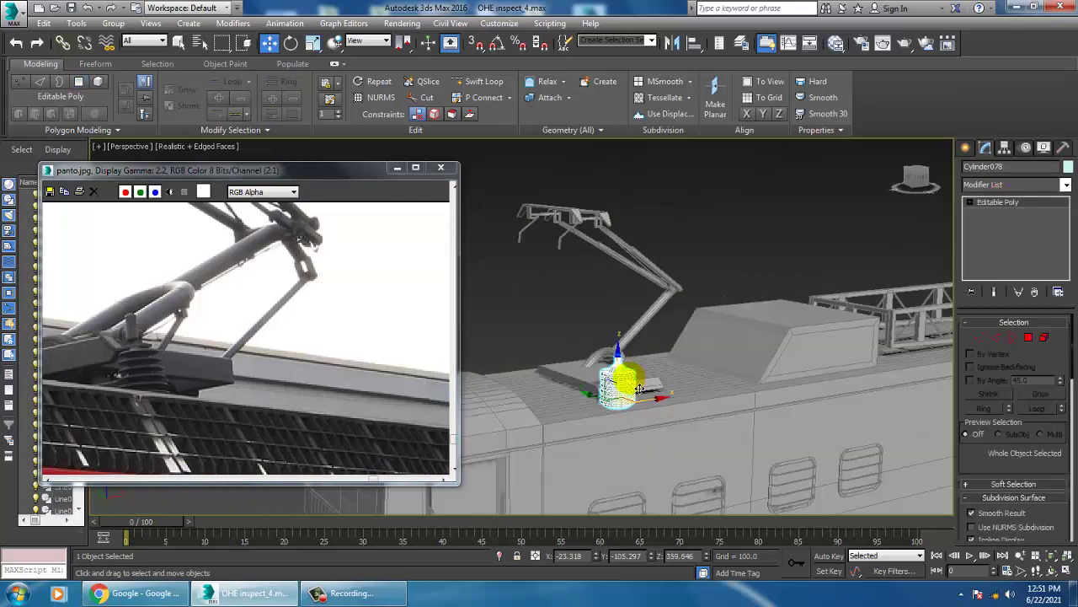
key("r")
key("w")
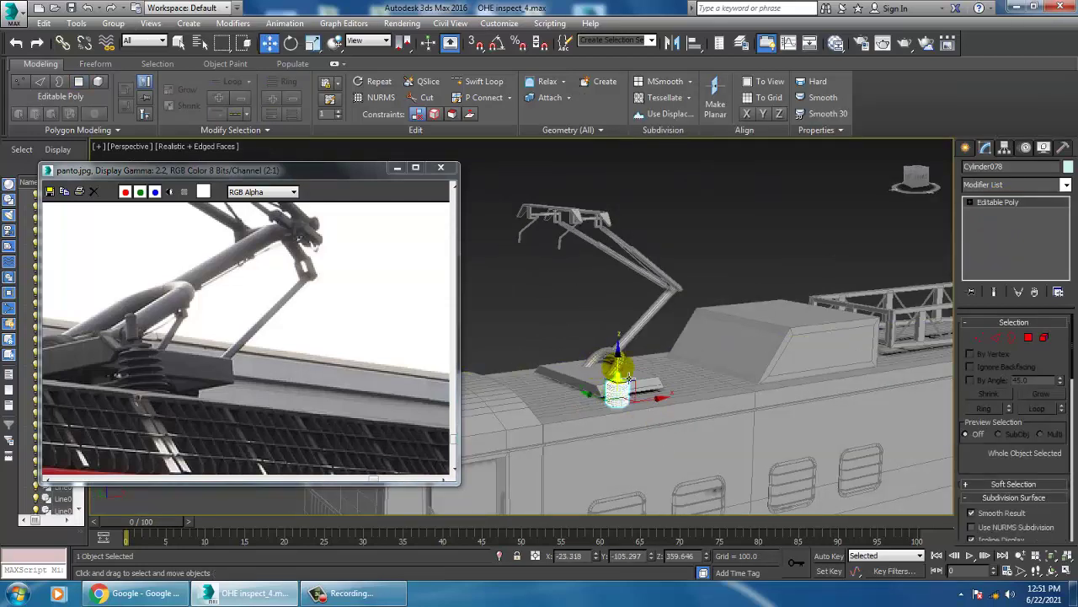
middle_click_drag(637, 421, 609, 412, "alt")
middle_click_drag(169, 337, 325, 374)
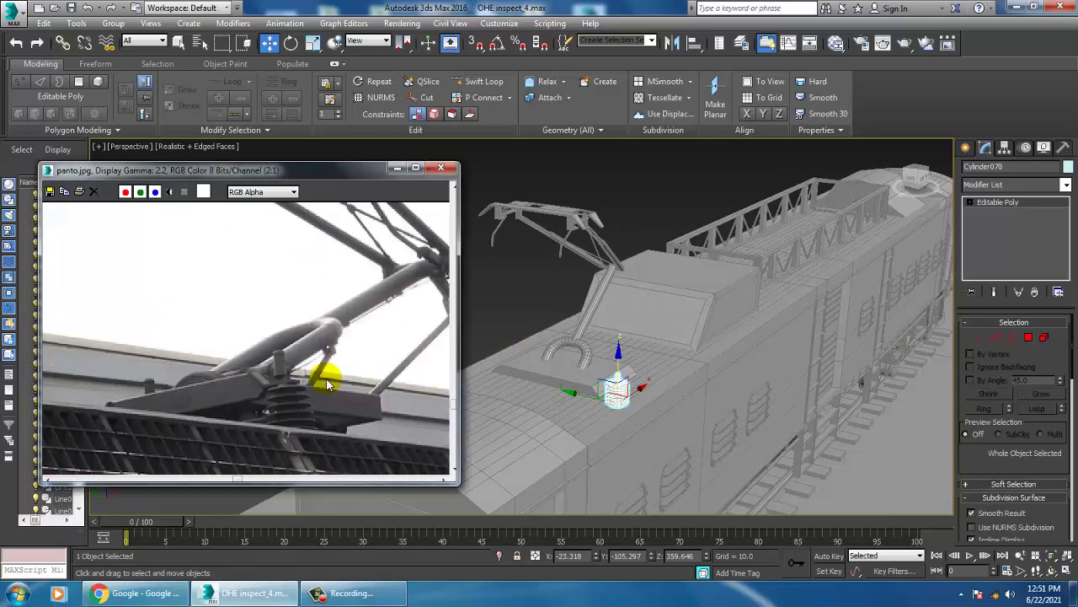
mouse_move(696, 346)
middle_mouse_down("alt")
mouse_move(660, 364)
mouse_move(589, 374)
mouse_move(674, 375)
mouse_move(665, 388)
mouse_move(709, 339)
mouse_move(726, 420)
mouse_move(607, 413)
mouse_move(614, 380)
mouse_move(698, 385)
mouse_move(538, 236)
middle_mouse_up("alt")
left_click(674, 417)
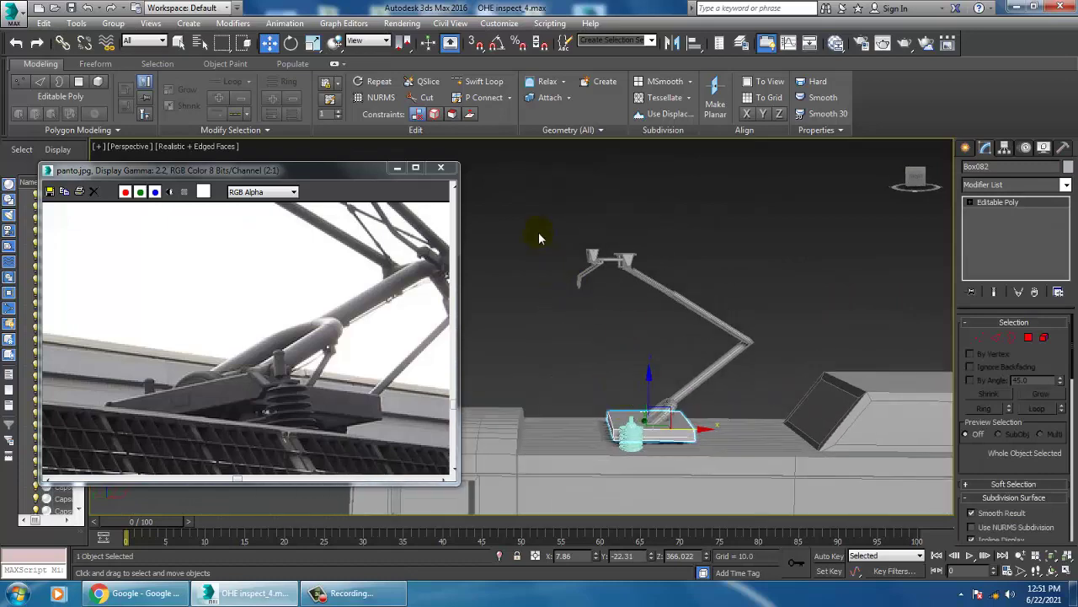
left_click_drag(787, 409, 692, 430)
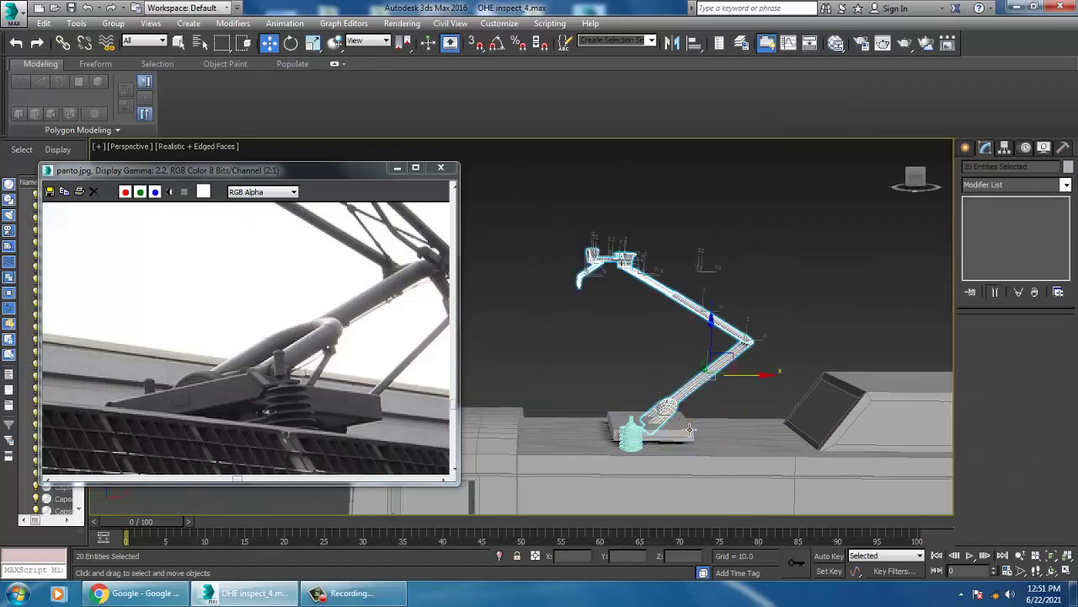
left_click_drag(717, 344, 717, 339)
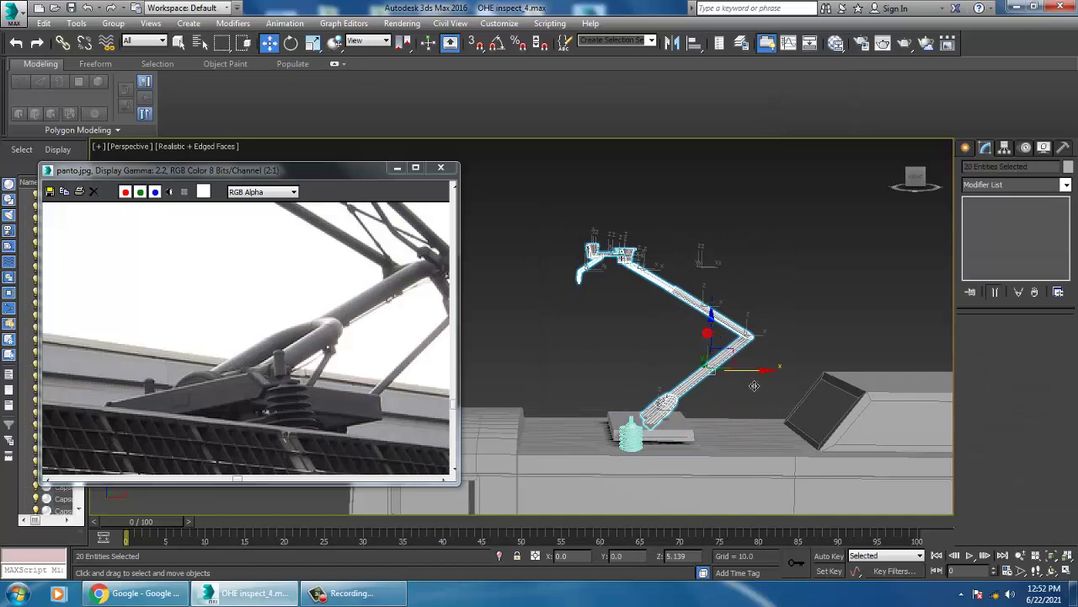
middle_click_drag(755, 381, 688, 403, "alt")
Scale the ribbed insulator Cylinder078 along Z to 88% of its height.
scroll(689, 403, "up", 3)
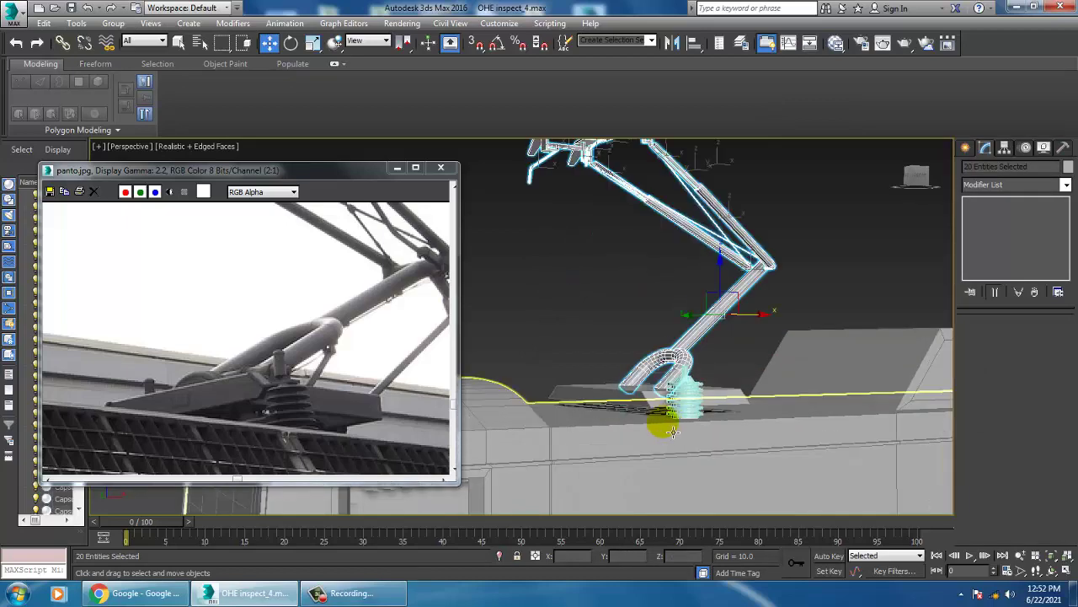
left_click(688, 402)
key("r")
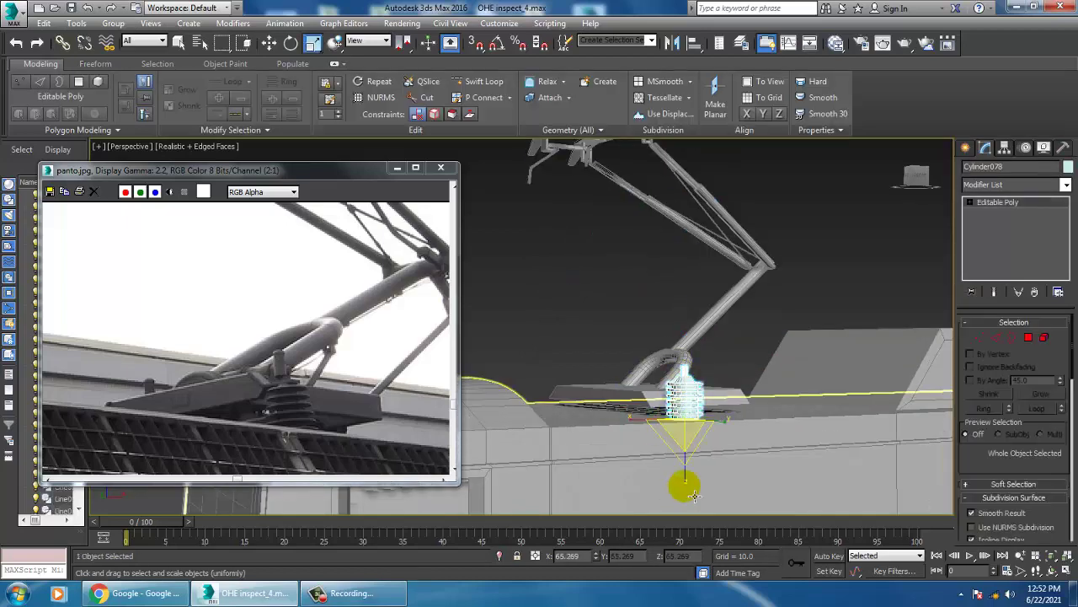
left_click_drag(693, 494, 692, 483)
key("w")
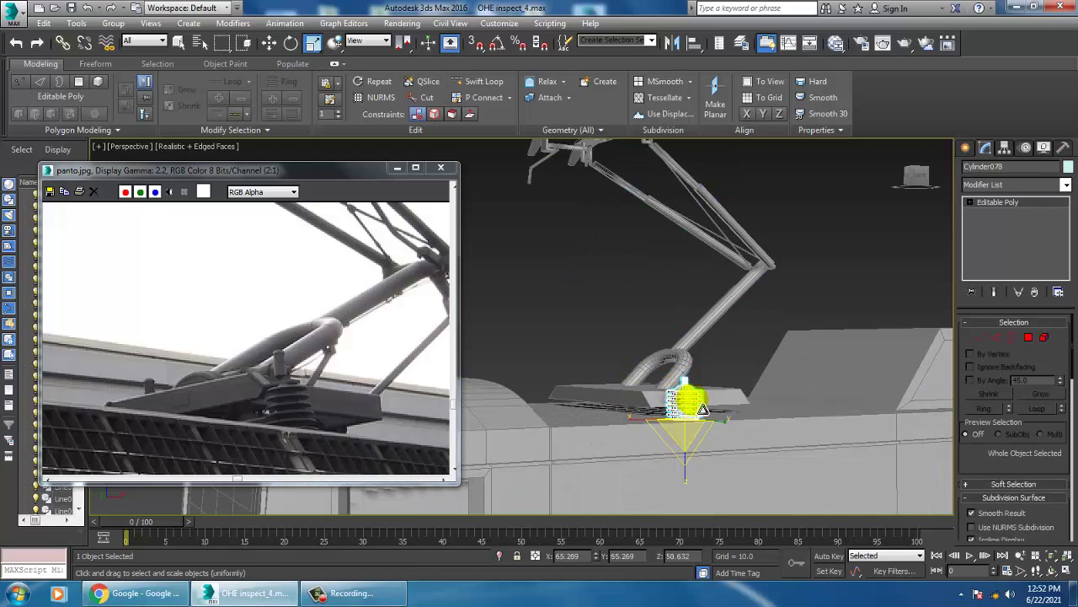
scroll(674, 410, "up", 5)
mouse_move(691, 426)
middle_mouse_down("alt")
mouse_move(630, 406)
mouse_move(757, 423)
mouse_move(722, 390)
mouse_move(734, 385)
middle_mouse_up("alt")
Switch between the four-view layout and maximized side and perspective views to inspect the scene.
key("alt+w")
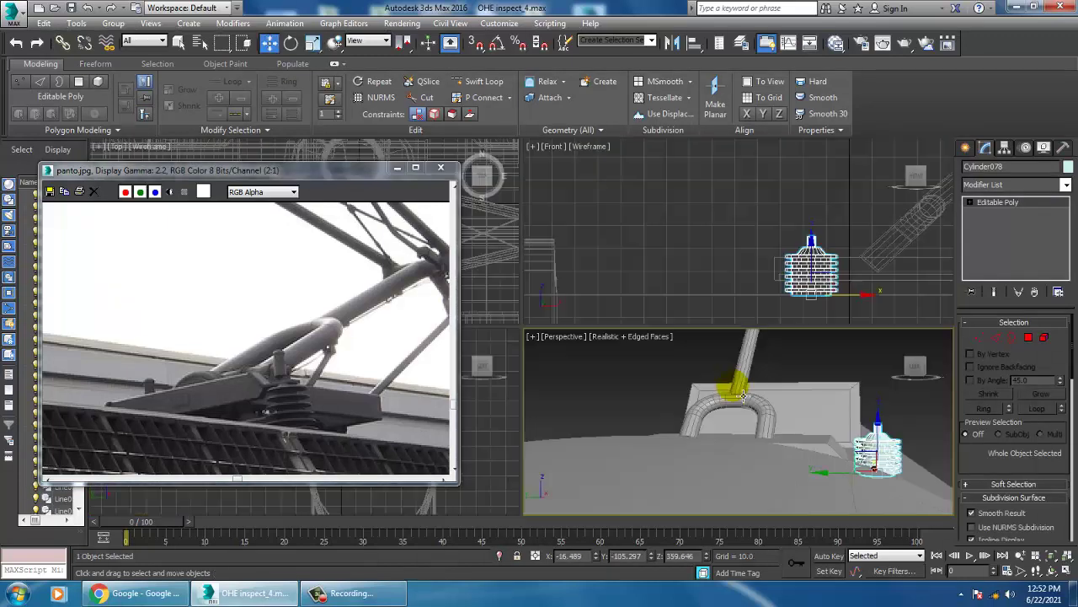
key("alt+w")
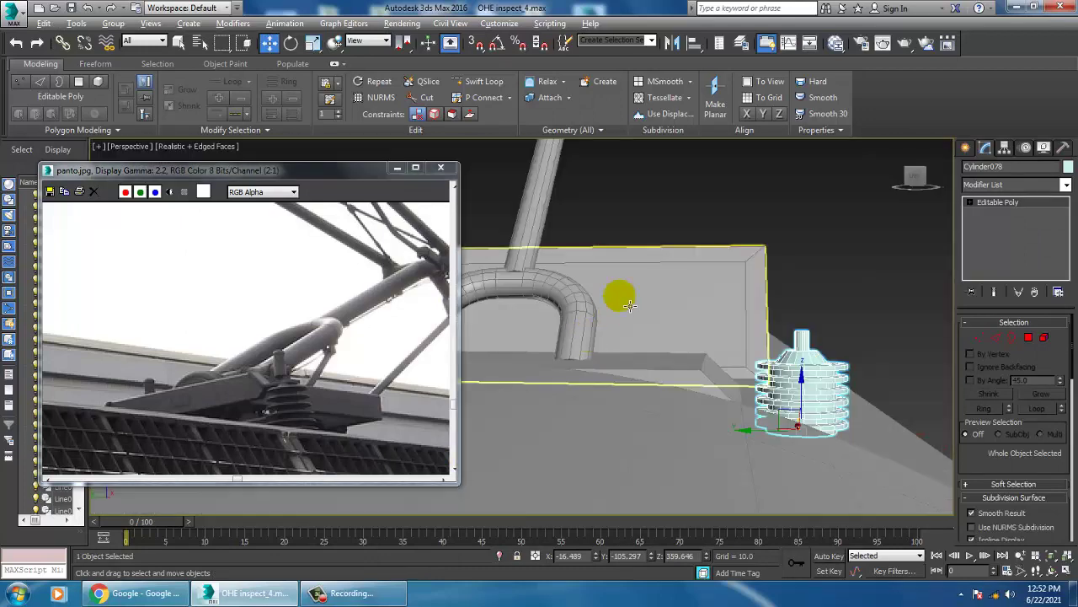
key("alt+w")
key("alt+w")
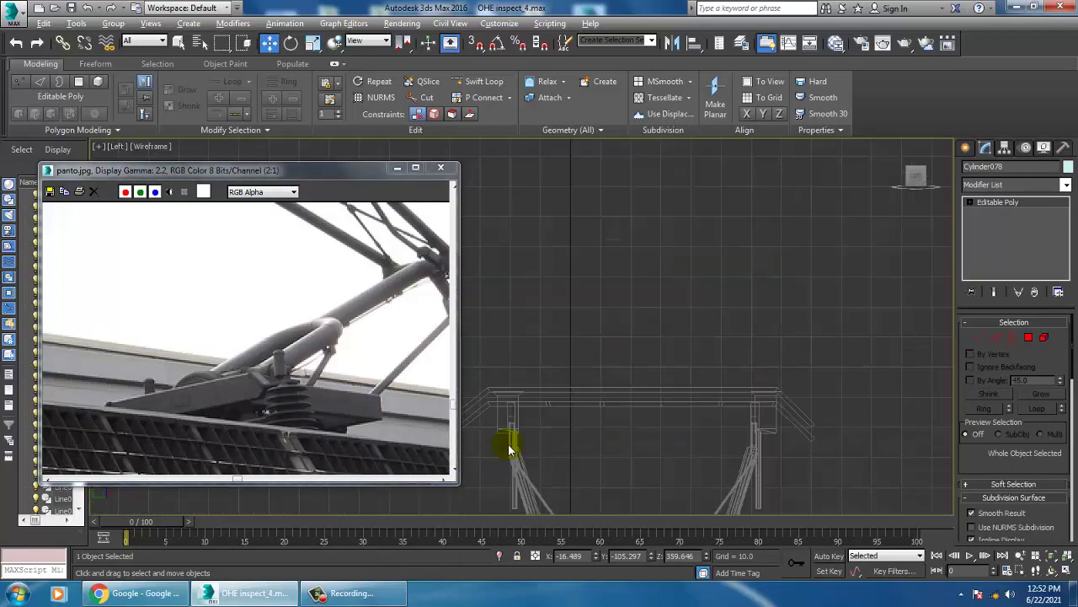
key("z")
scroll(674, 362, "down", 3)
scroll(775, 380, "down", 3)
scroll(809, 399, "up", 3)
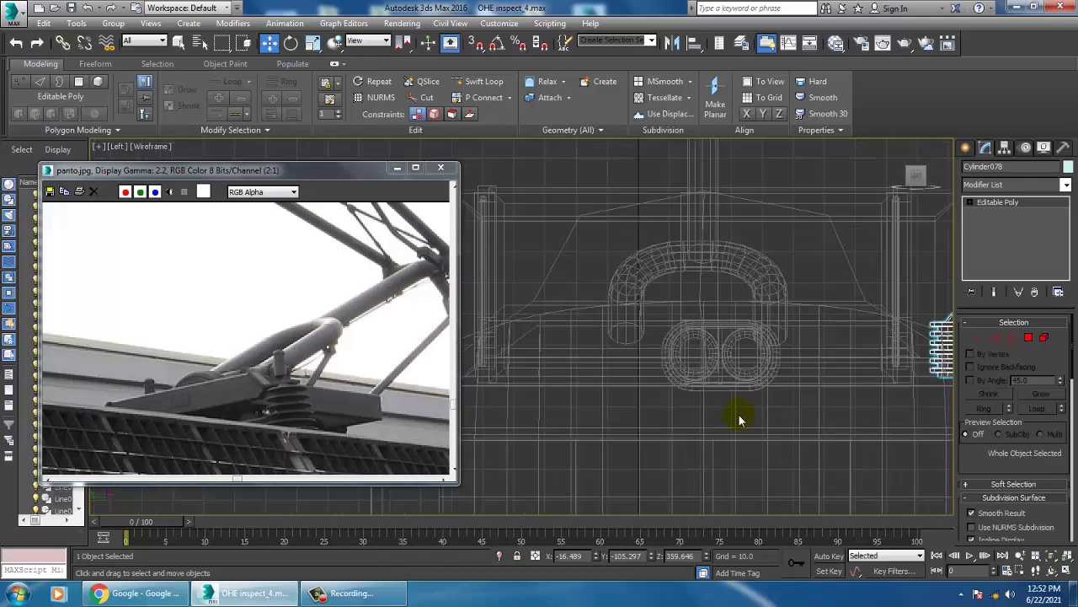
key("alt+w")
key("h")
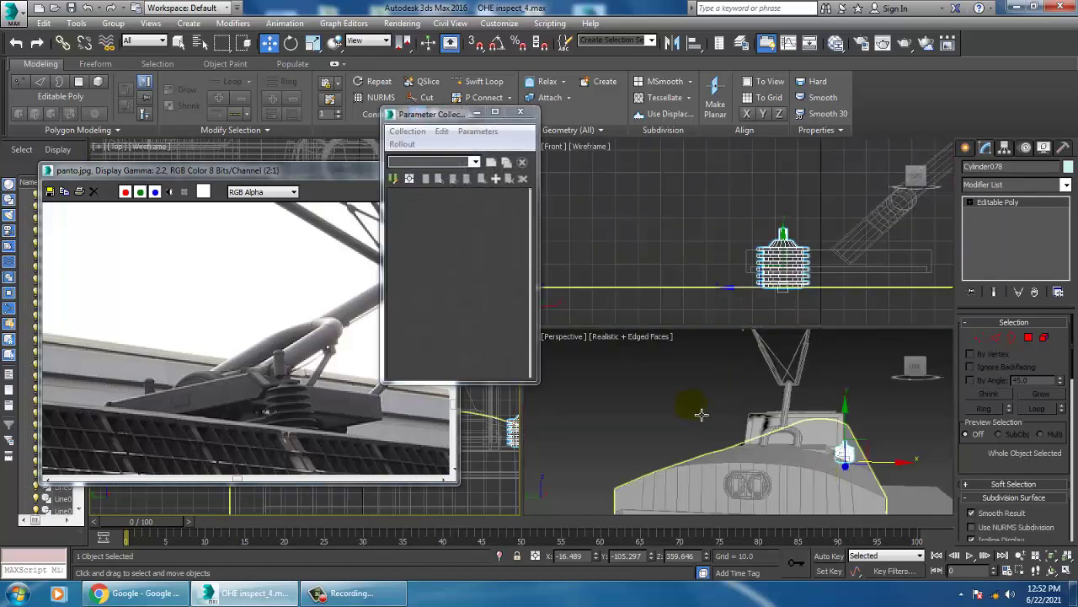
left_click(527, 112)
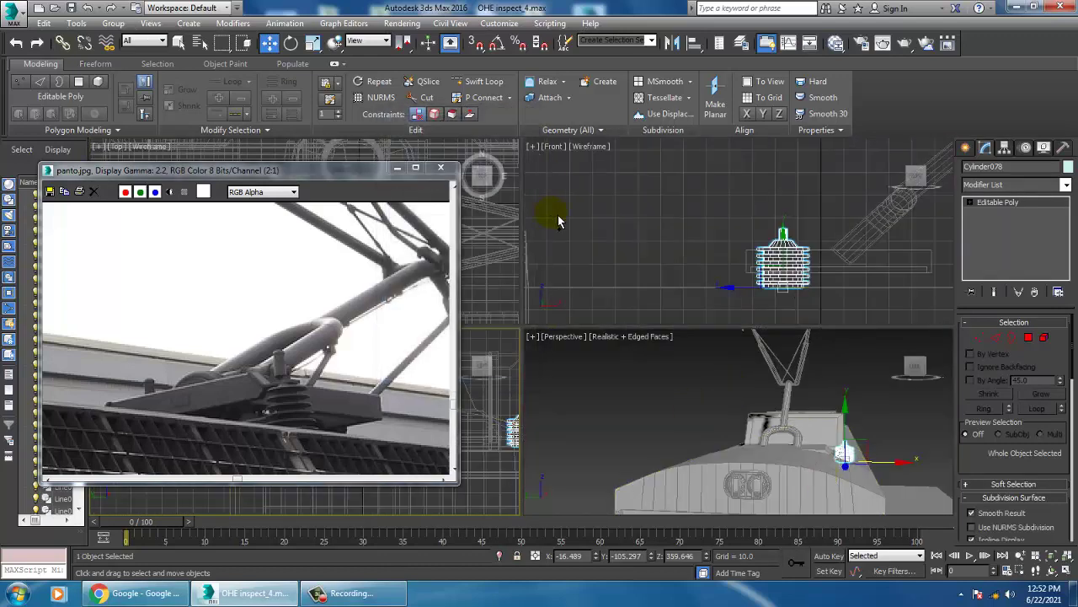
middle_click(733, 413)
key("alt+w")
scroll(661, 378, "up", 2)
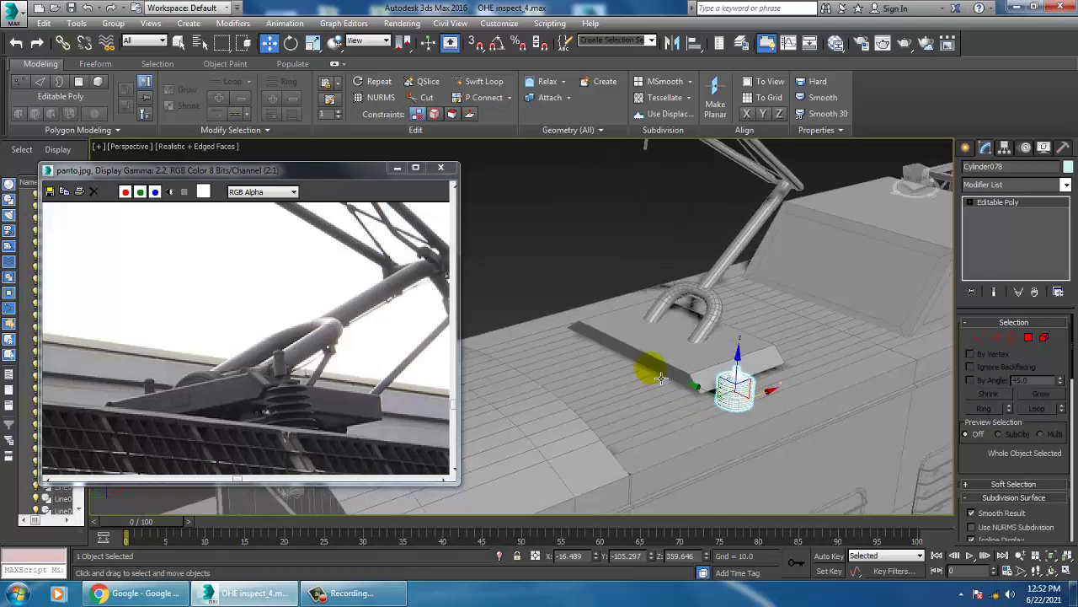
Select the base plate's top polygon and orbit around to inspect it.
left_click(661, 379)
key("4")
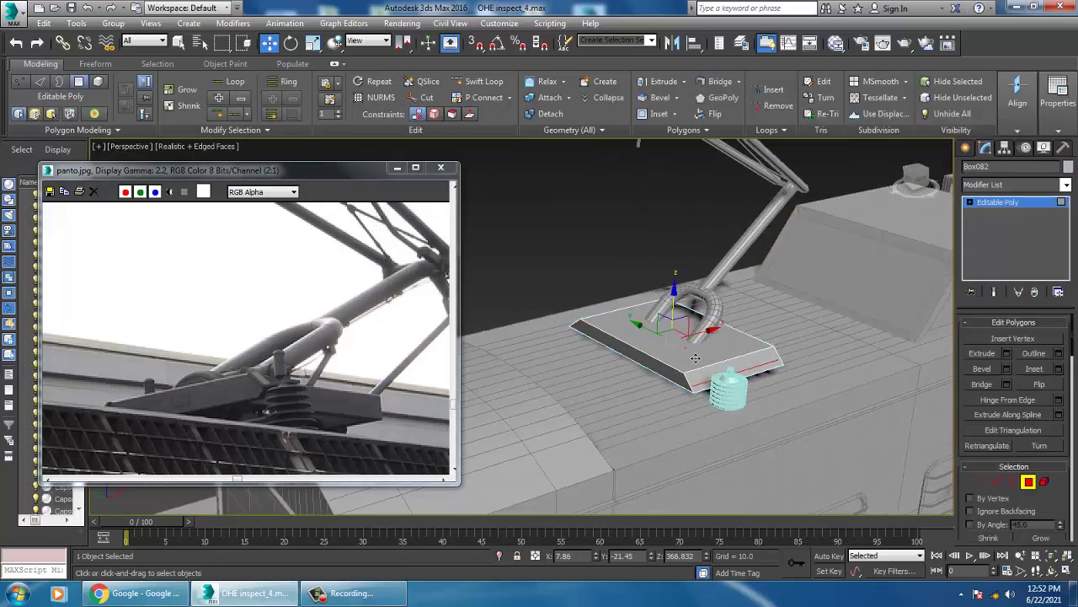
left_click(696, 358)
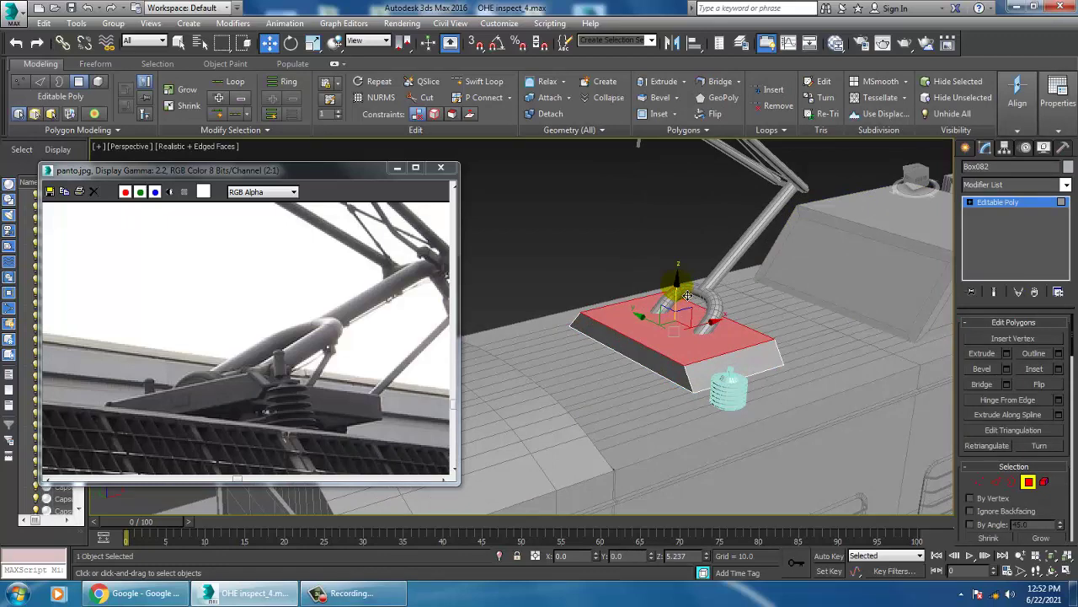
middle_click_drag(688, 295, 751, 308, "alt")
key("alt+w")
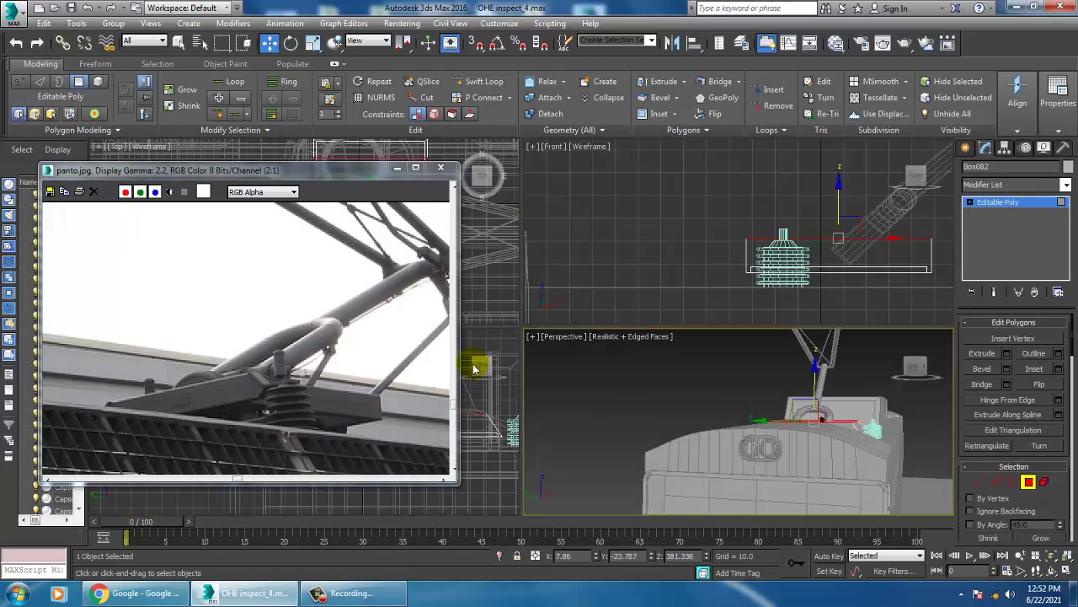
key("alt+w")
scroll(587, 301, "up", 2)
scroll(713, 313, "up", 2)
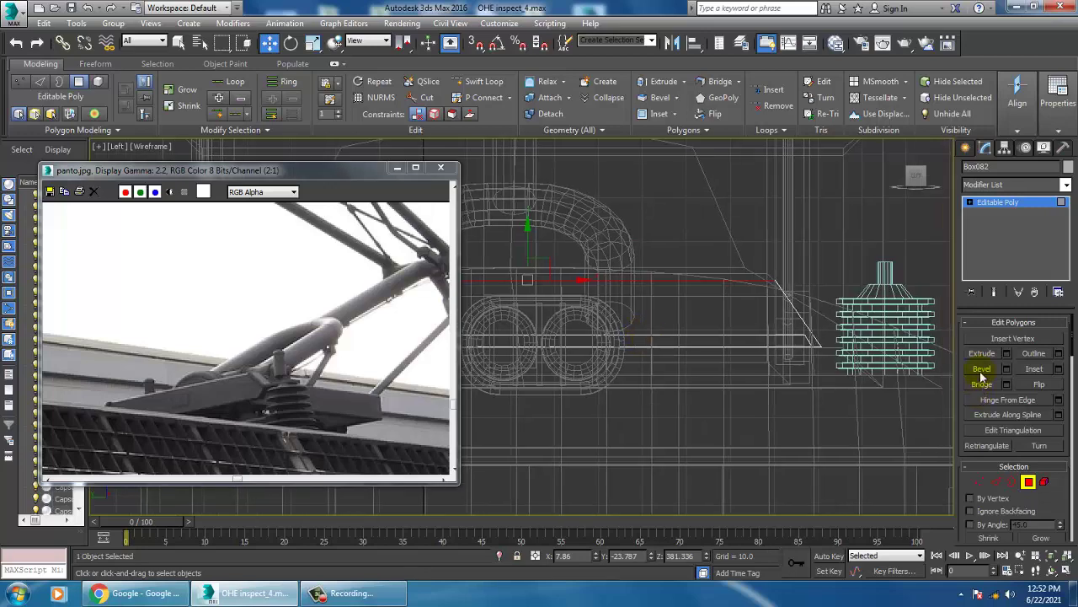
Scale the ribbed insulator Cylinder078 down vertically to shorten it, then show the spline shape types.
left_click(988, 206)
left_click(893, 324)
key("r")
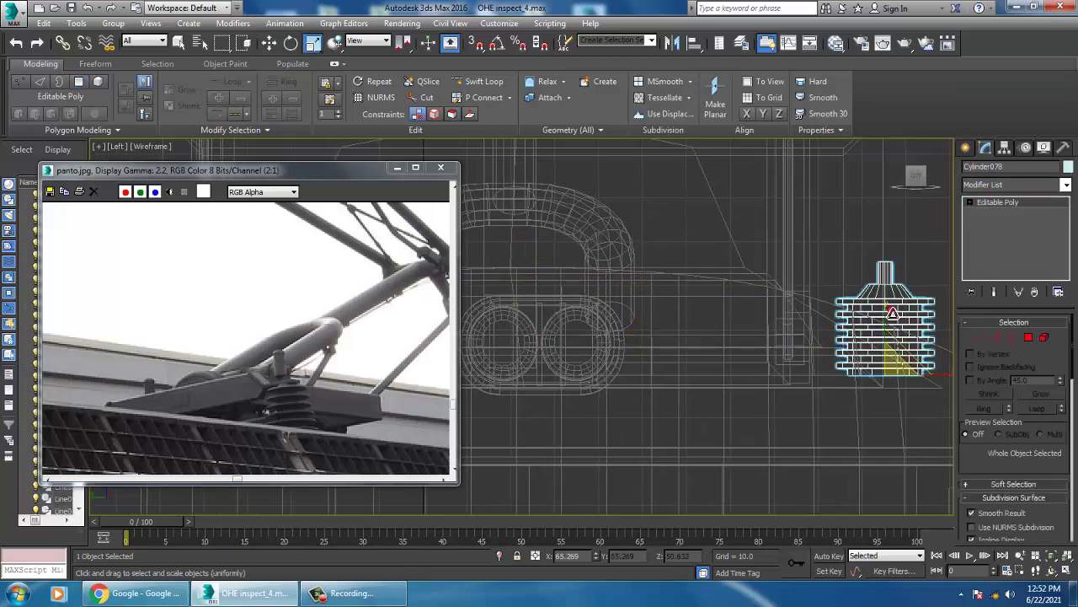
left_click_drag(896, 323, 893, 337)
key("w")
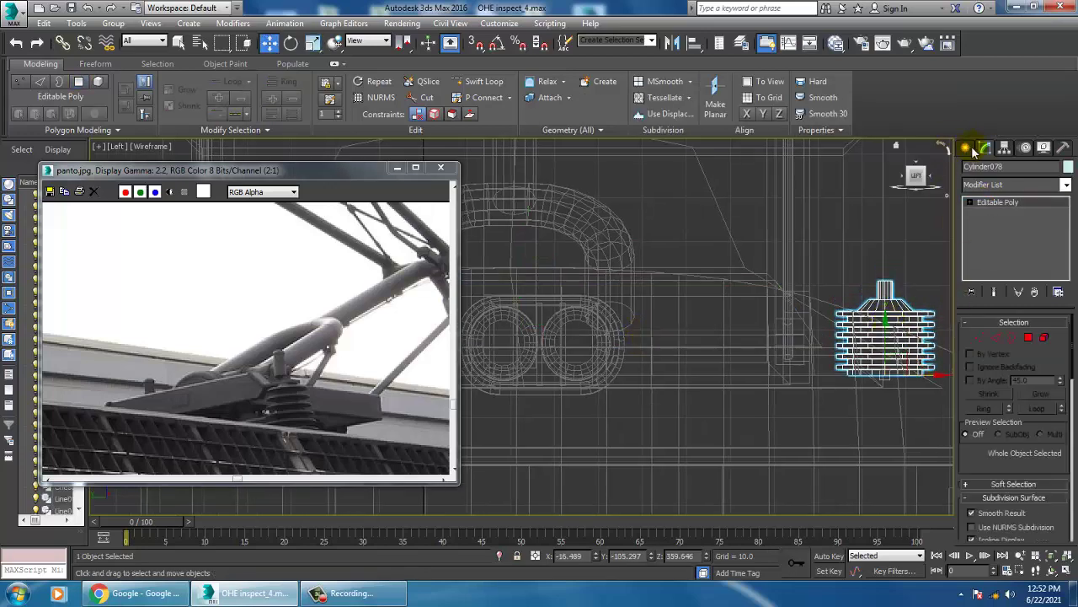
left_click(972, 152)
left_click(986, 169)
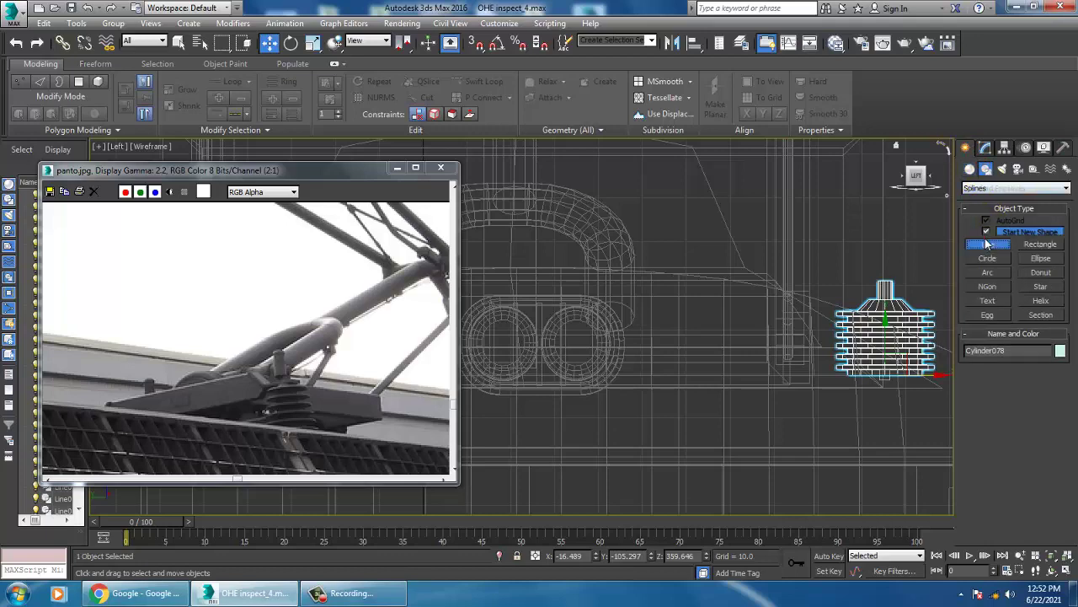
Draw a bent three-point bracket line ending above the insulator.
left_click(990, 244)
scroll(759, 346, "up", 3)
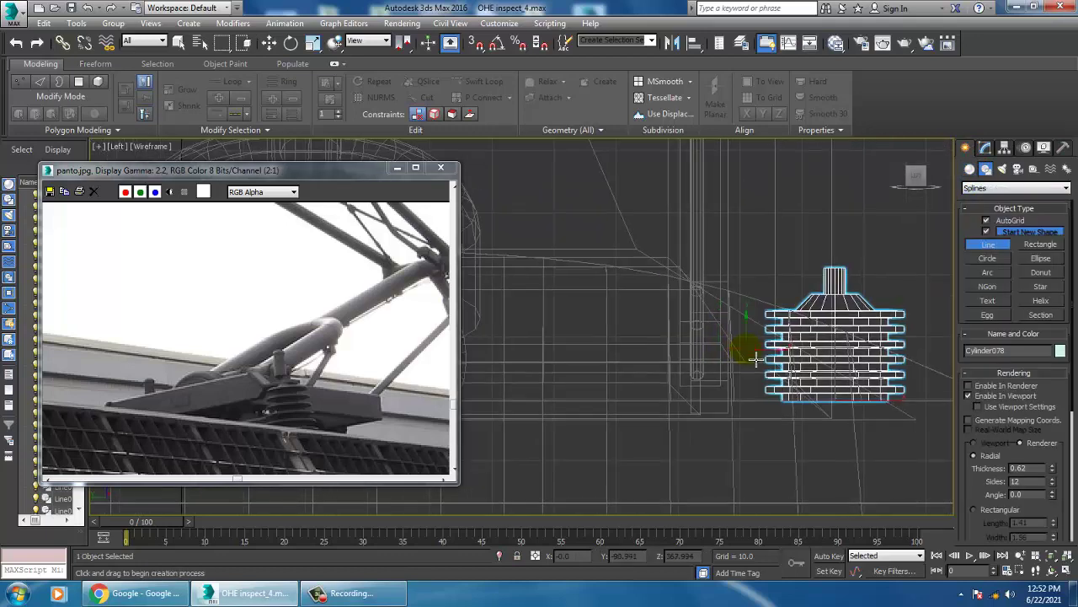
left_click(679, 265)
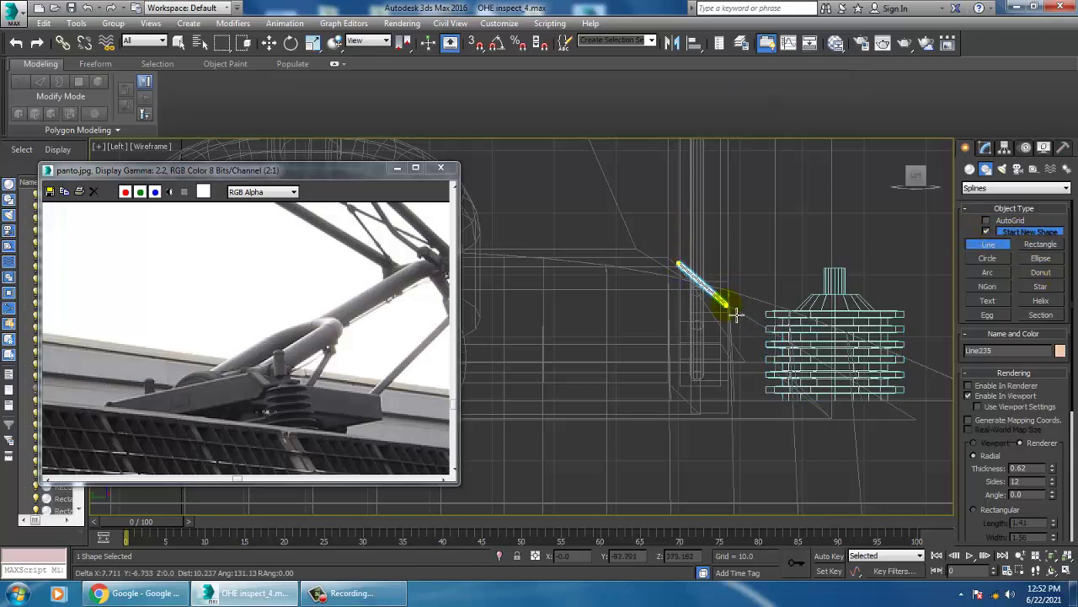
left_click(738, 316)
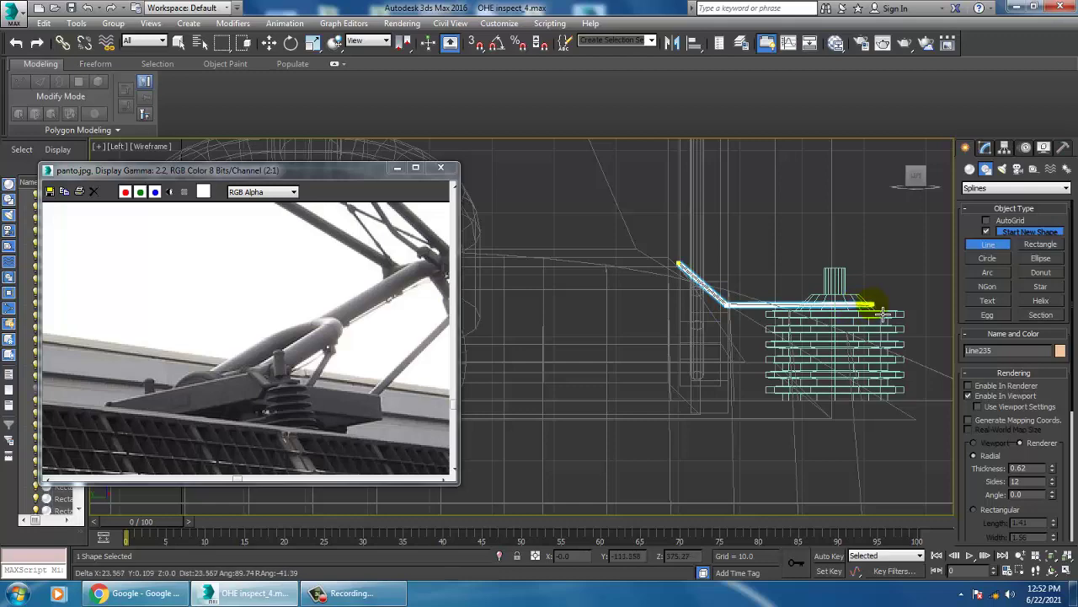
right_click(889, 343)
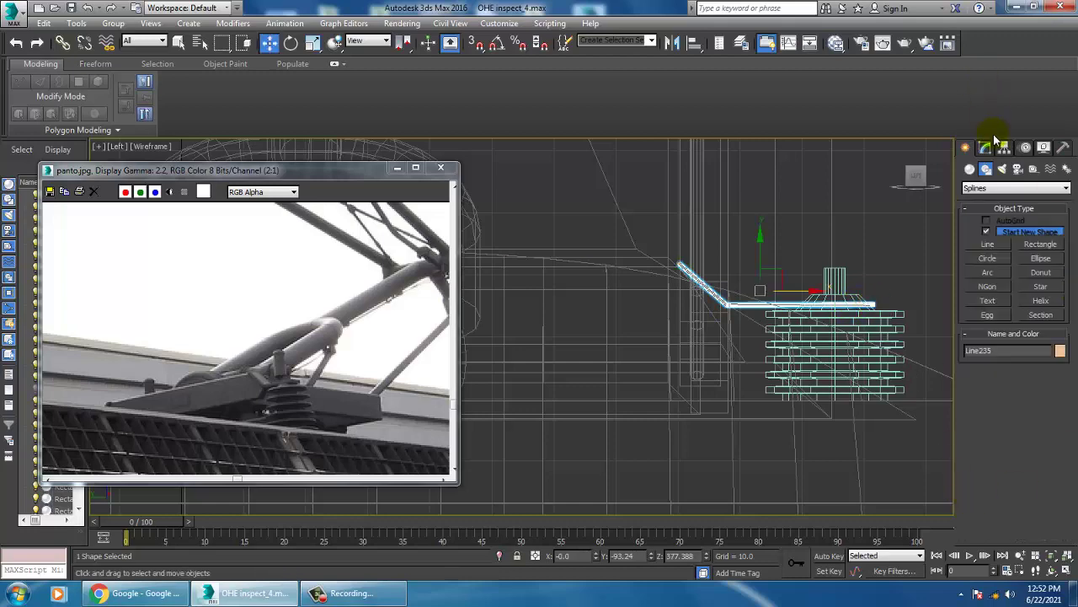
Render the line as a rectangular 5.162 × 0.608 strip and move it over the insulator.
left_click(986, 148)
left_click(1001, 456)
key("alt+w")
right_click(775, 413)
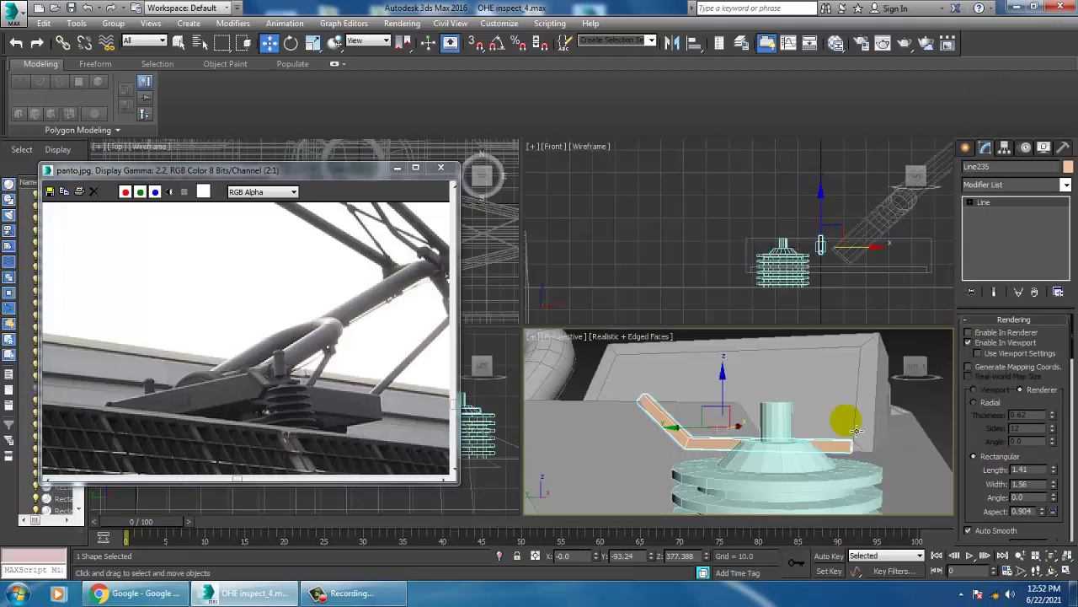
key("alt+w")
key("z")
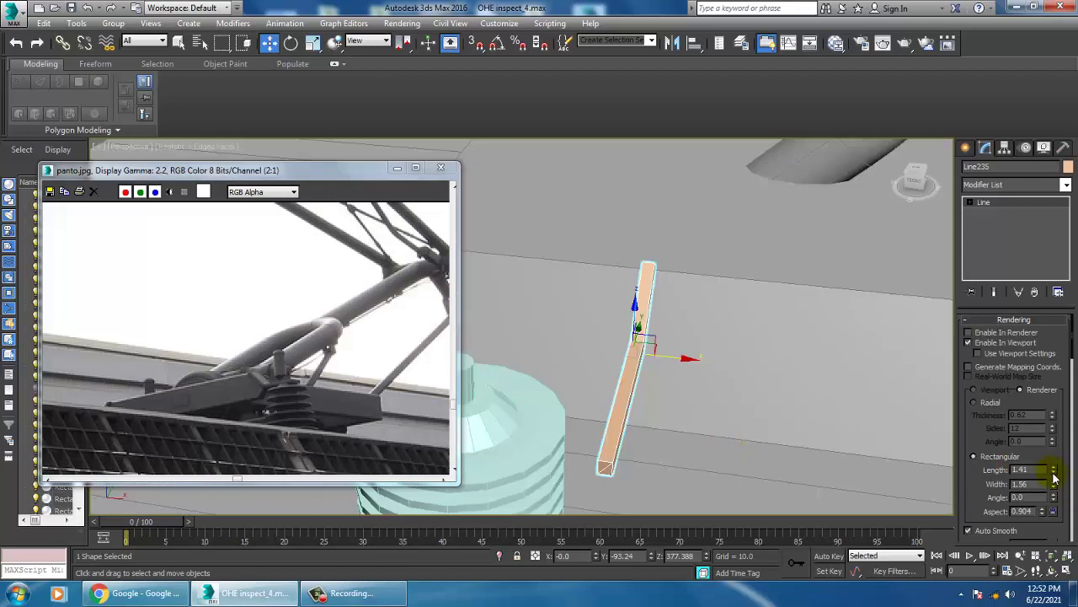
mouse_move(1054, 470)
left_mouse_down()
mouse_move(1068, 455)
mouse_move(1056, 487)
left_mouse_up()
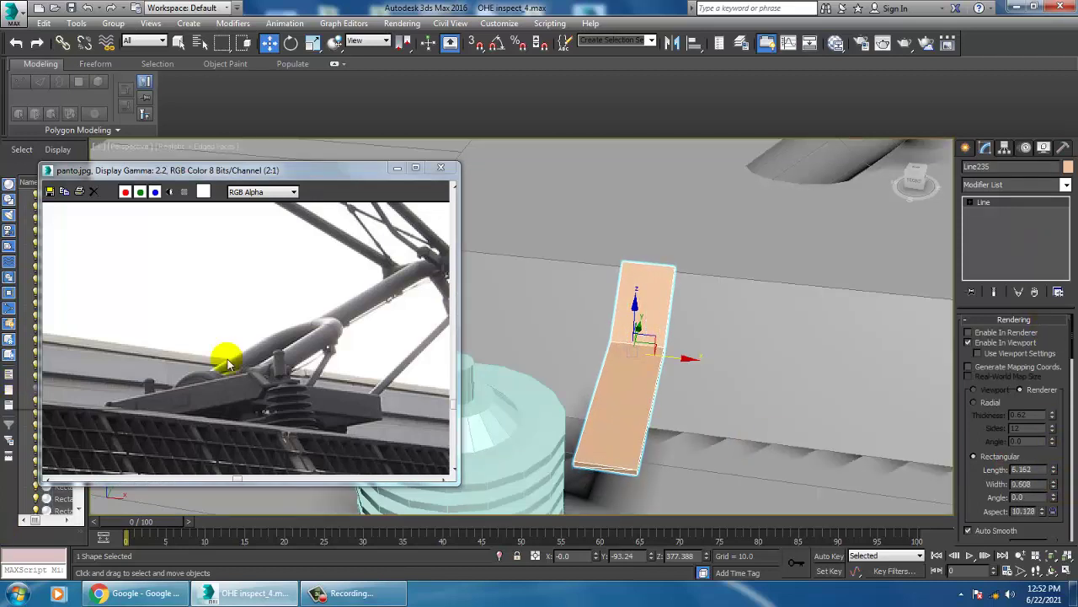
middle_click_drag(758, 325, 734, 341, "alt")
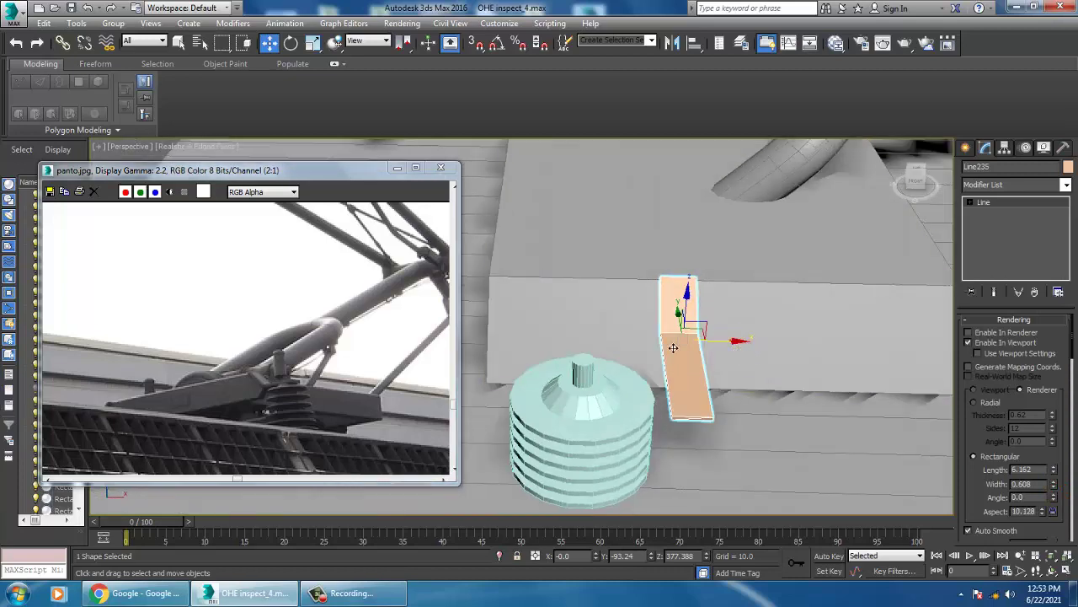
left_click_drag(673, 347, 516, 327)
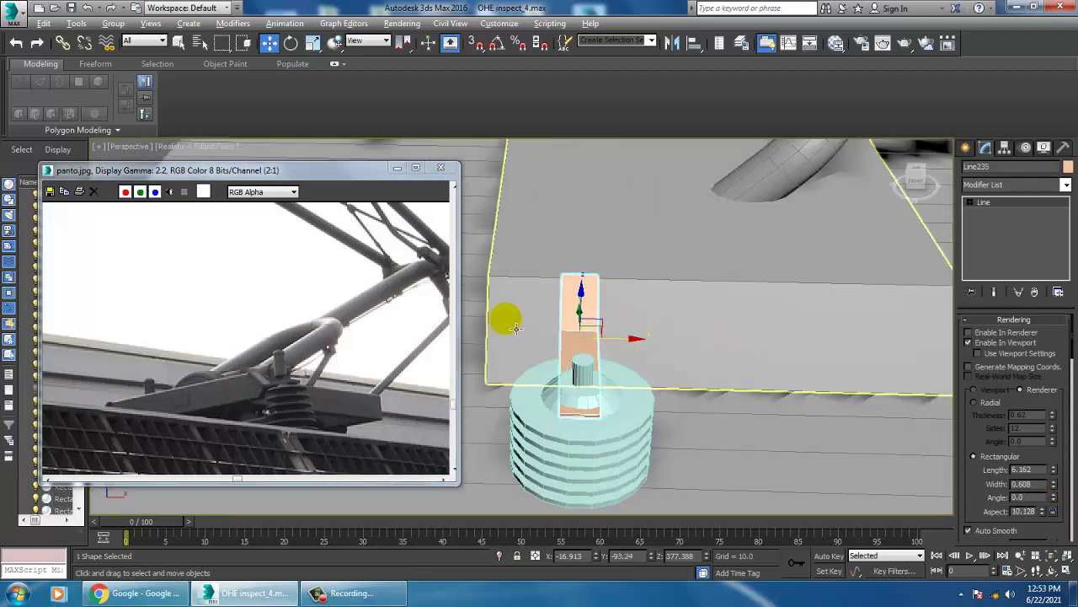
Lower the bracket's end vertex onto the insulator in the side view.
key("alt+w")
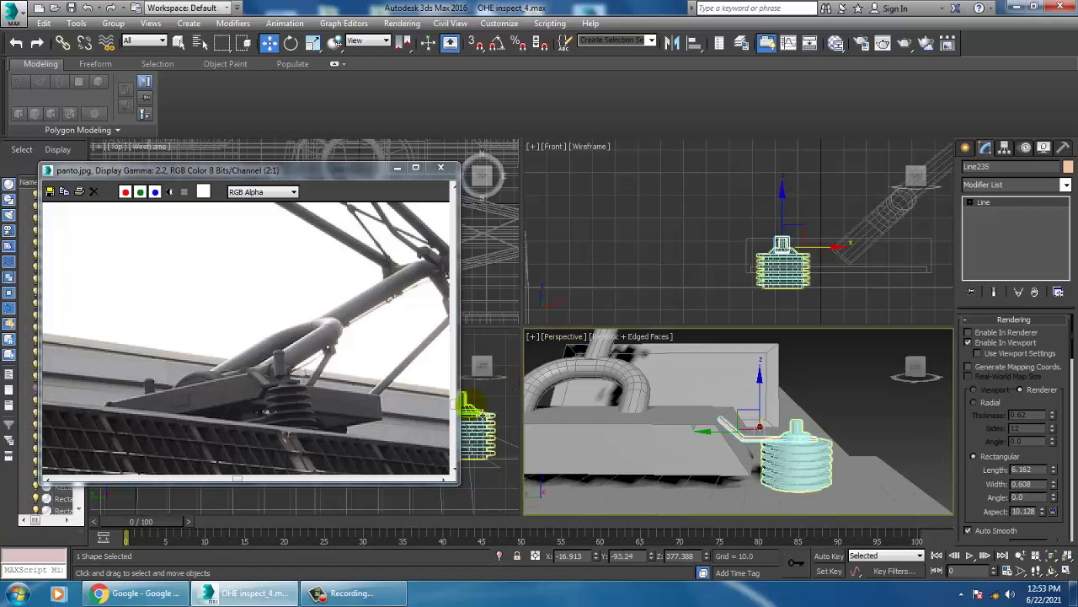
key("alt+w")
scroll(612, 337, "up", 2)
scroll(640, 351, "up", 3)
key("1")
scroll(655, 188, "up", 1)
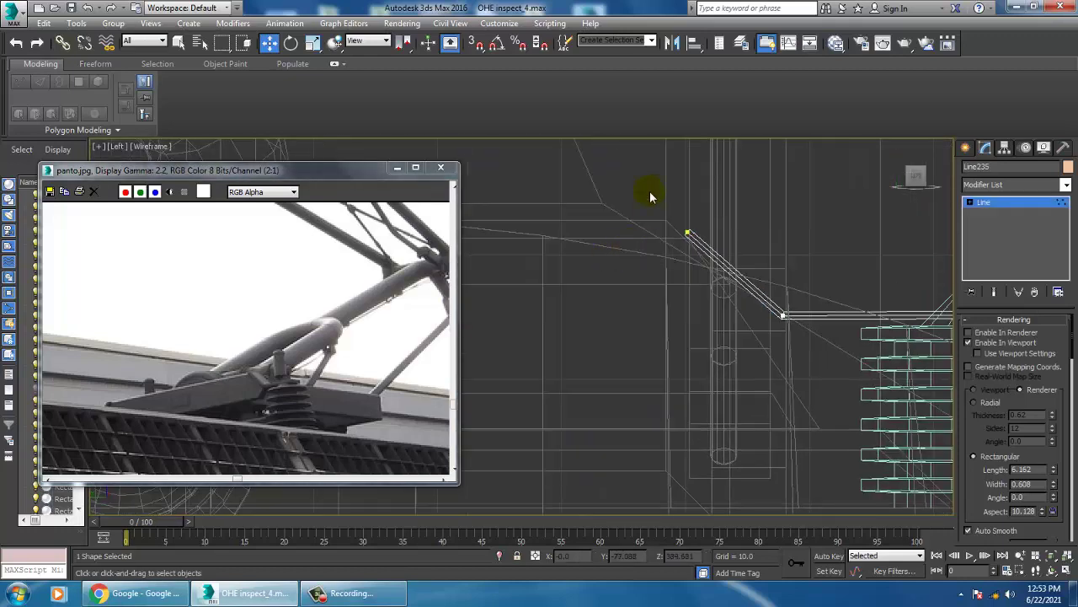
left_click(689, 233)
left_click_drag(718, 222, 719, 235)
Shift the bracket's bend vertex left to reshape it, then orbit to check the result.
left_click(781, 316)
left_click_drag(809, 287, 768, 299)
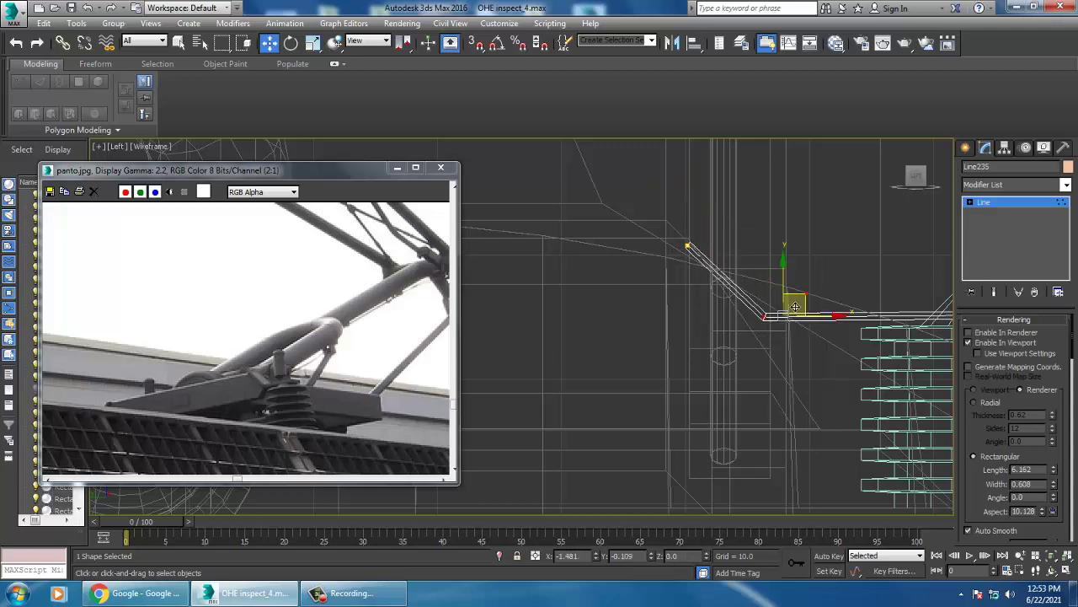
scroll(787, 296, "down", 3)
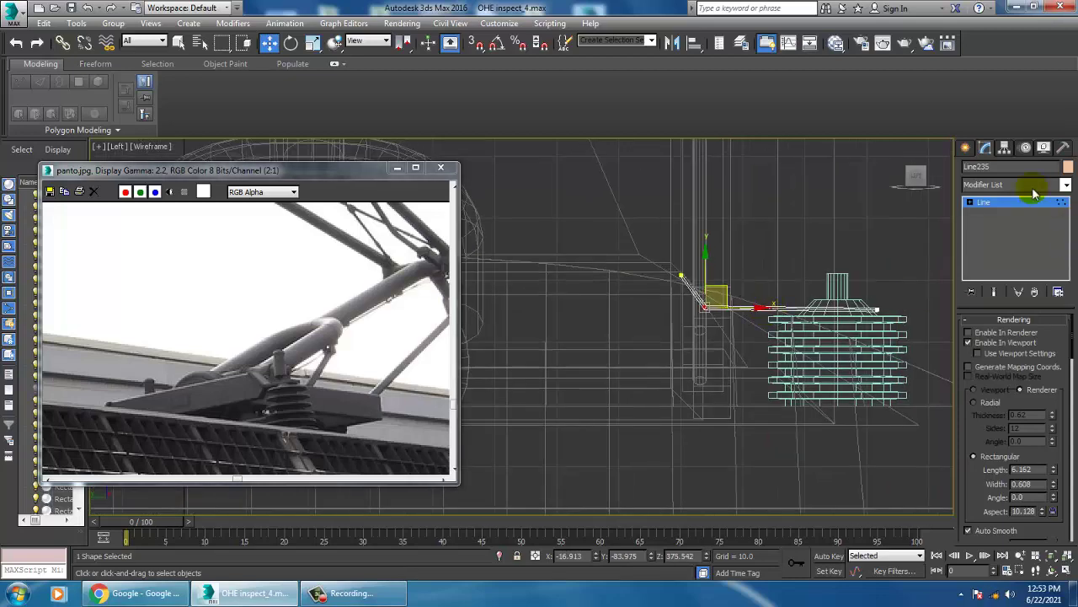
key("alt+w")
left_click(691, 407)
key("alt+w")
mouse_move(691, 407)
middle_mouse_down("alt")
mouse_move(717, 386)
mouse_move(674, 371)
mouse_move(686, 385)
mouse_move(698, 217)
mouse_move(682, 135)
middle_mouse_up("alt")
Mirror-copy the insulator and bracket on the Y axis and move the copy across the plate.
left_click(686, 385, "ctrl")
left_click(672, 44)
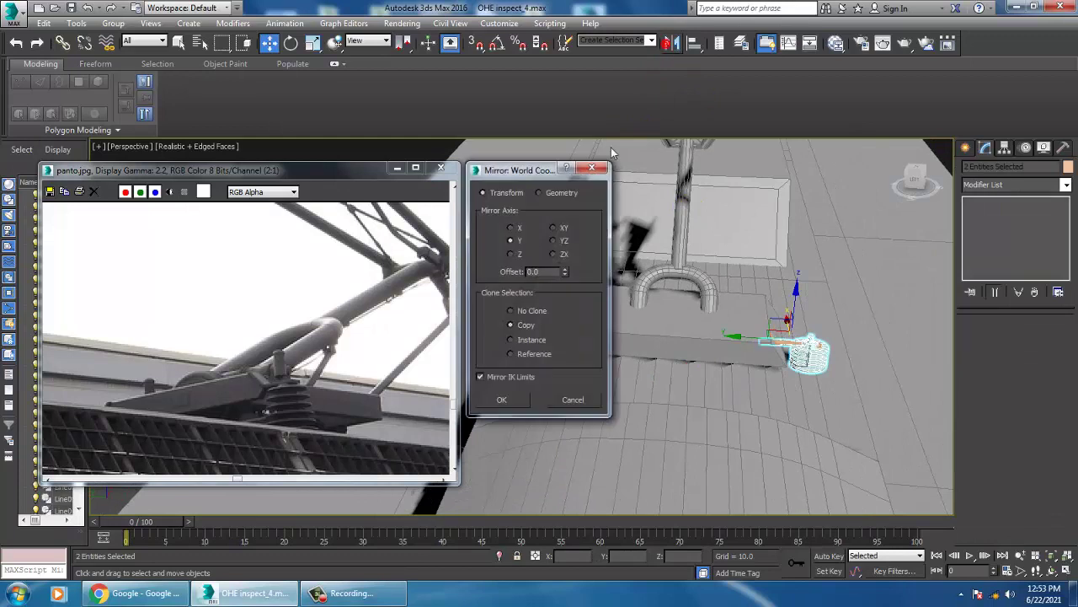
left_click(499, 401)
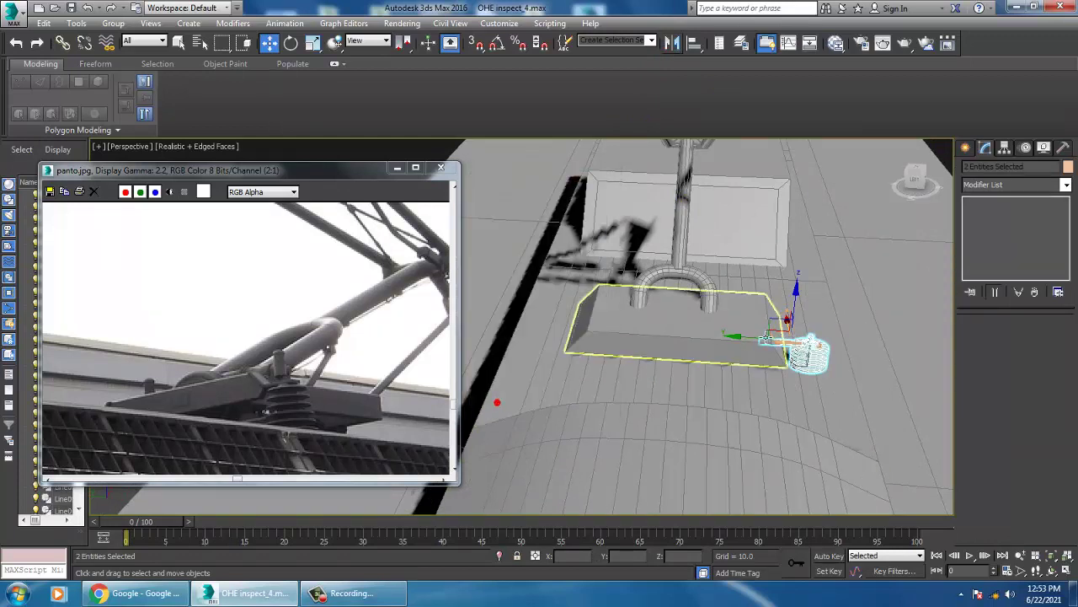
left_click_drag(747, 331, 500, 326)
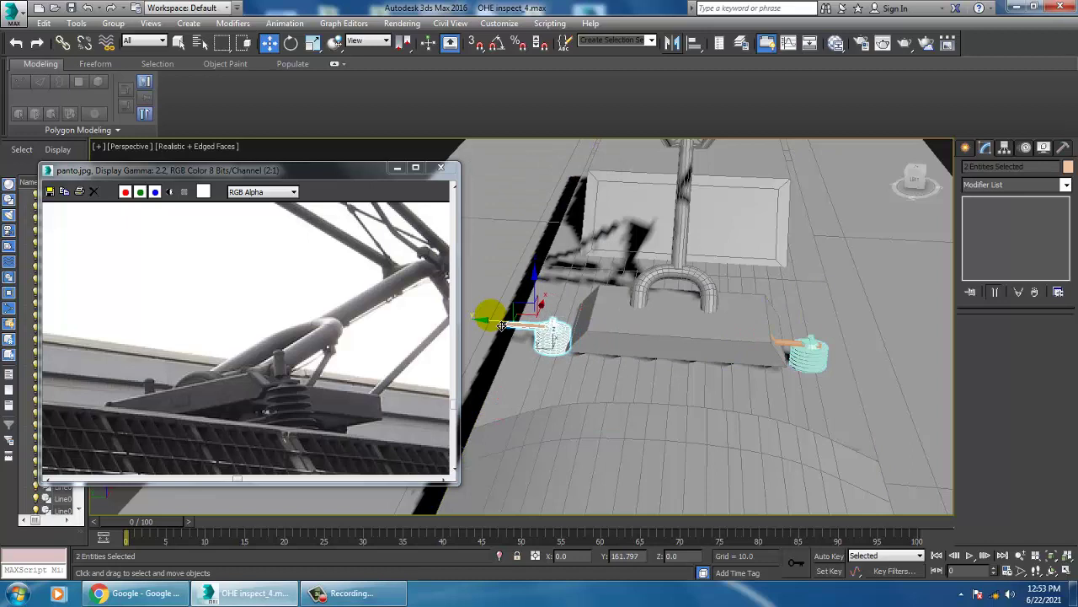
Select the right coil and make a mirrored copy, sliding it left and back.
left_click(637, 371)
left_click(794, 345)
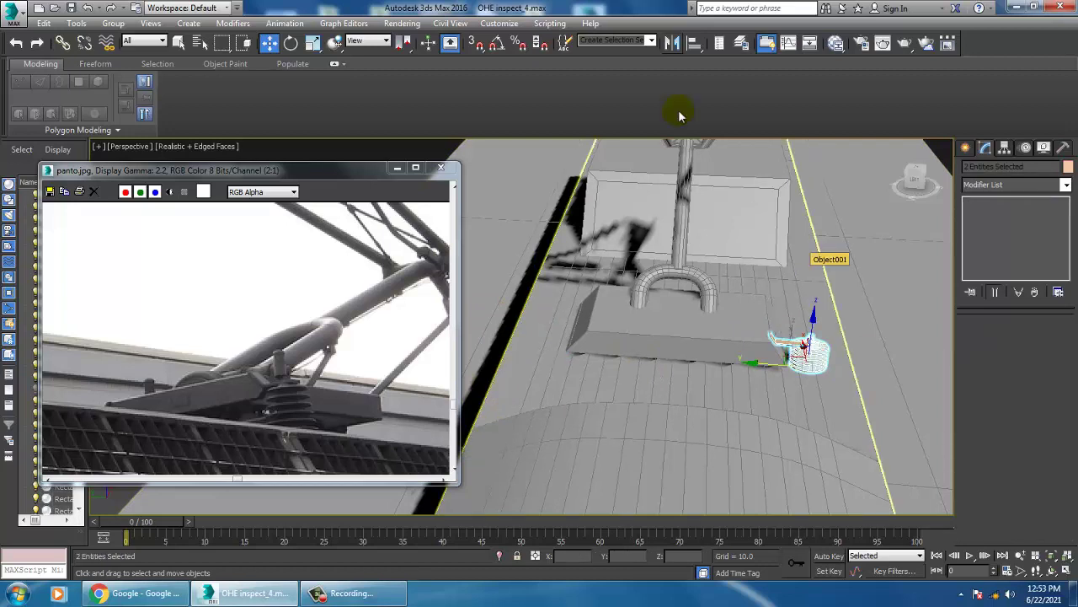
left_click(672, 43)
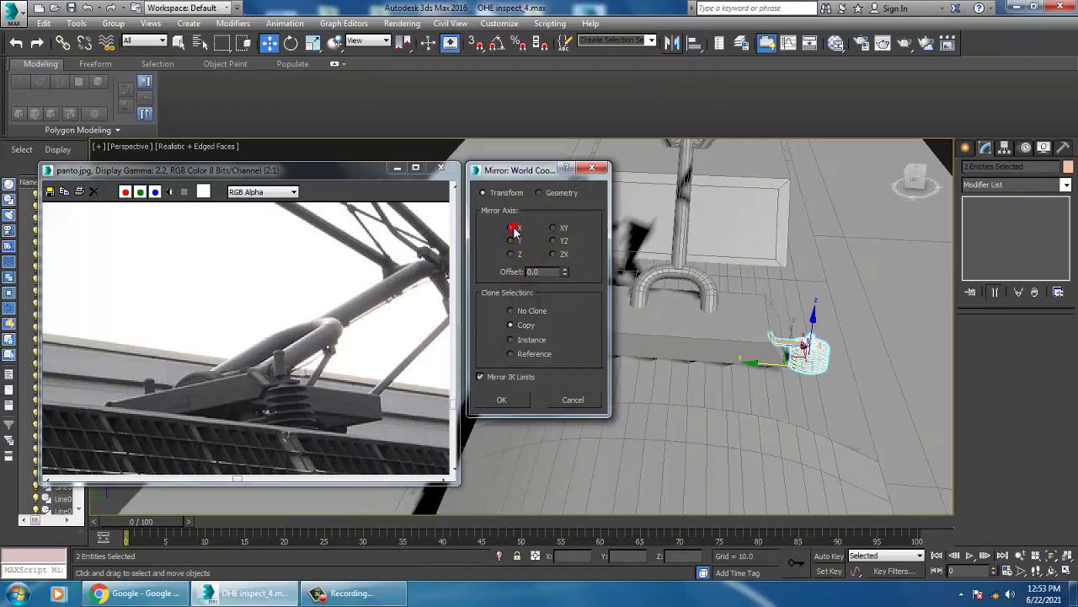
left_click(506, 401)
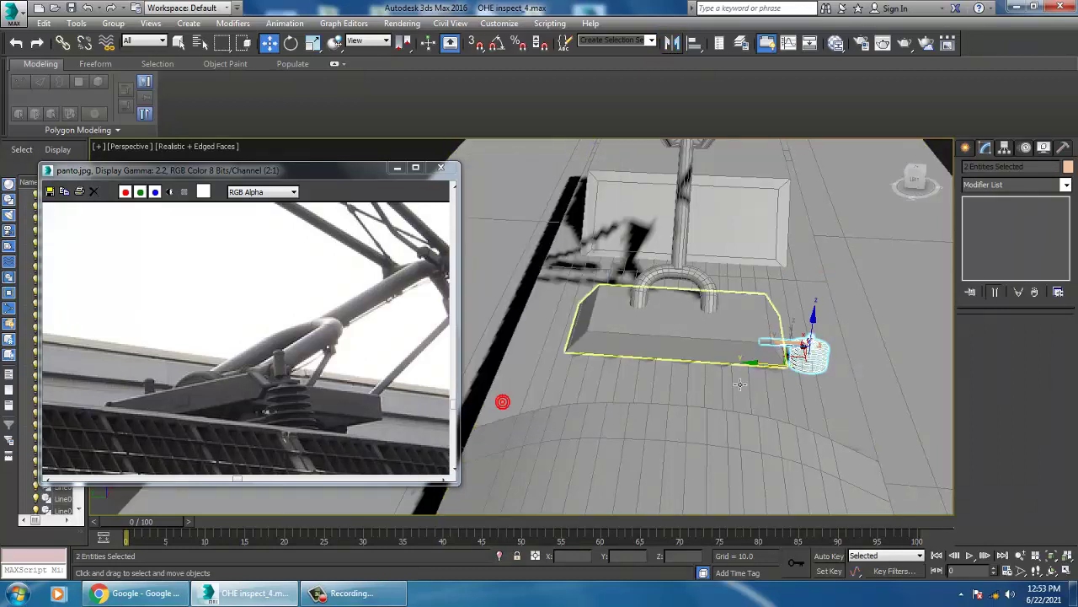
left_click_drag(576, 380, 525, 366)
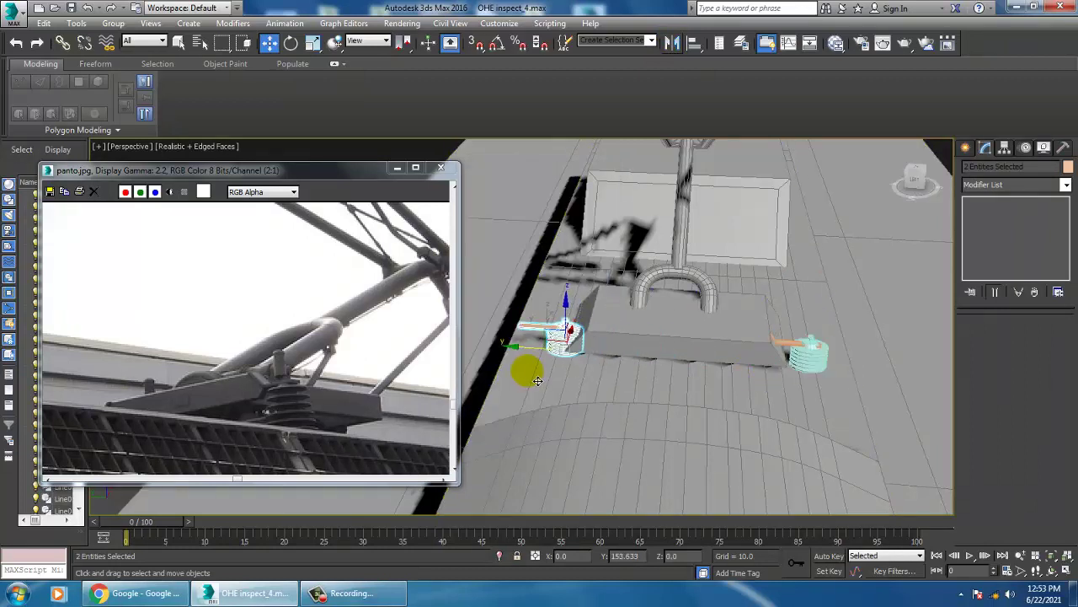
left_click_drag(674, 380, 779, 341)
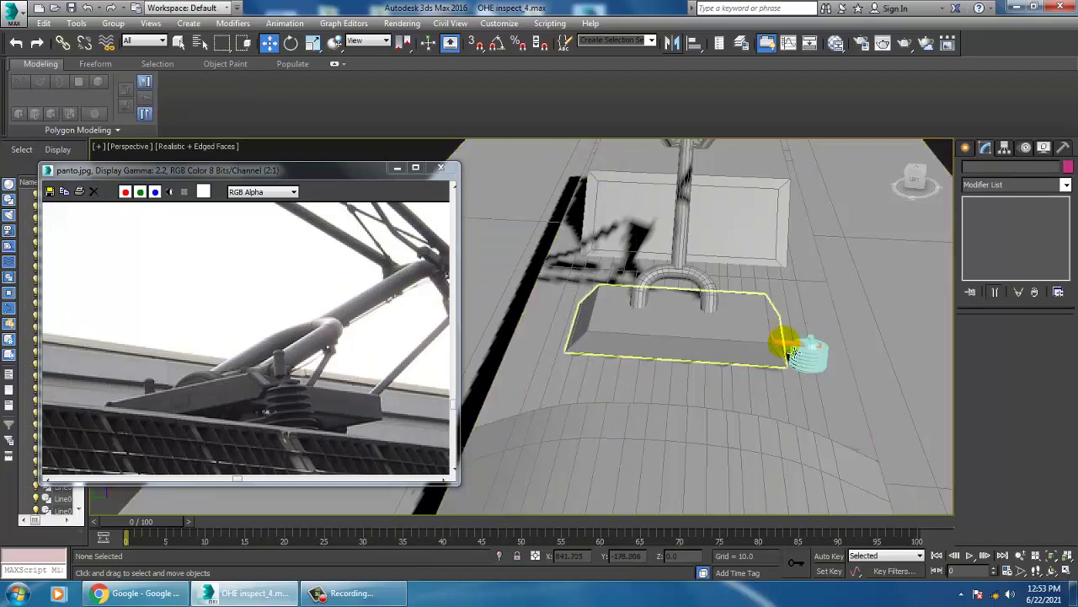
Retry the Mirror copy, test mirroring on the Y axis, and cancel it.
left_click(672, 43)
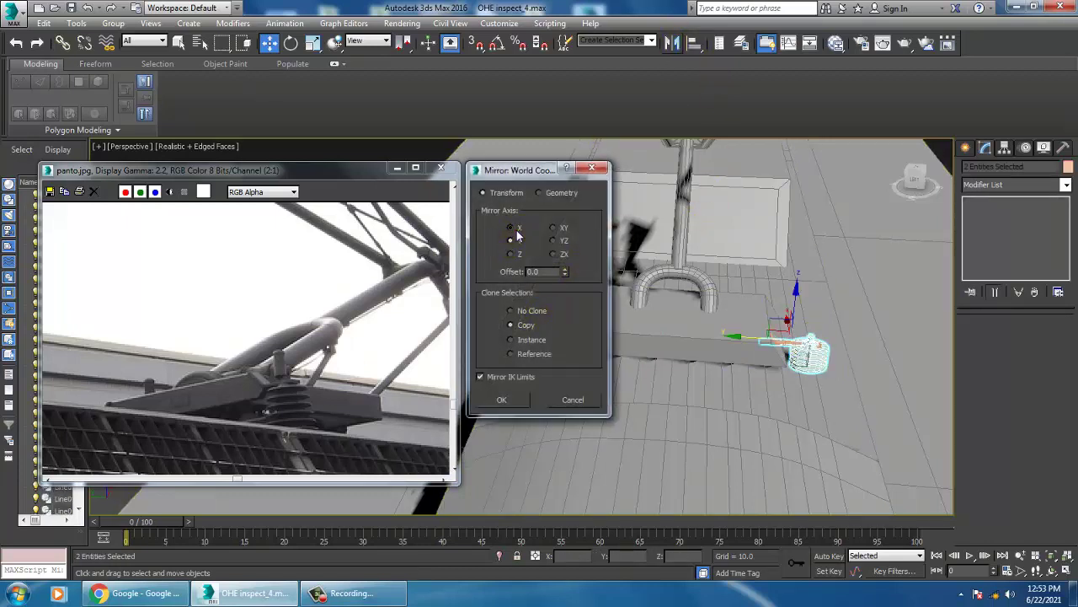
left_click(504, 399)
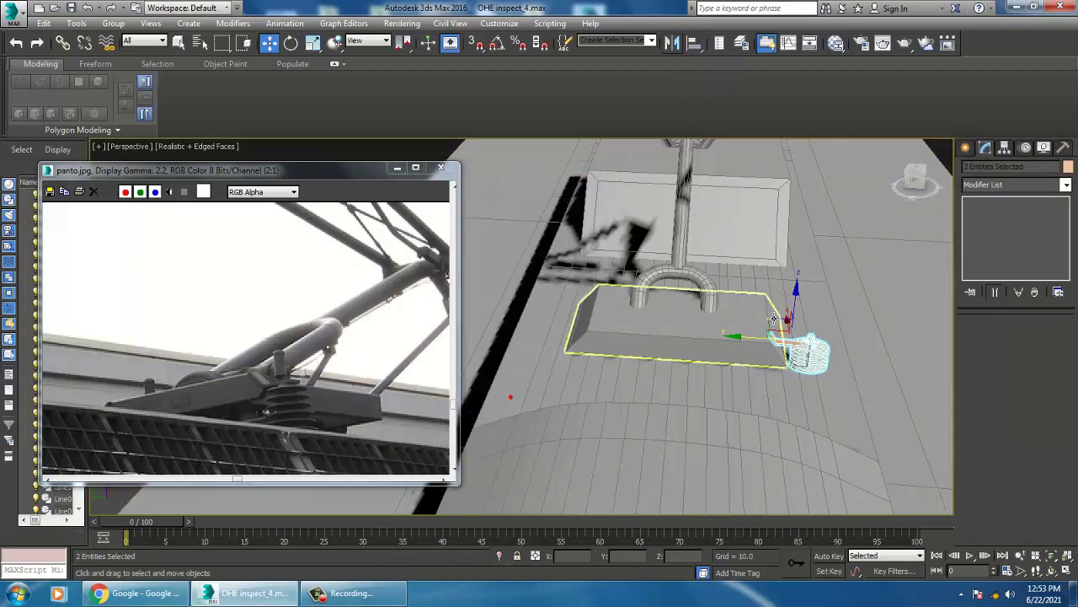
left_click(746, 336)
left_click_drag(736, 350, 668, 334)
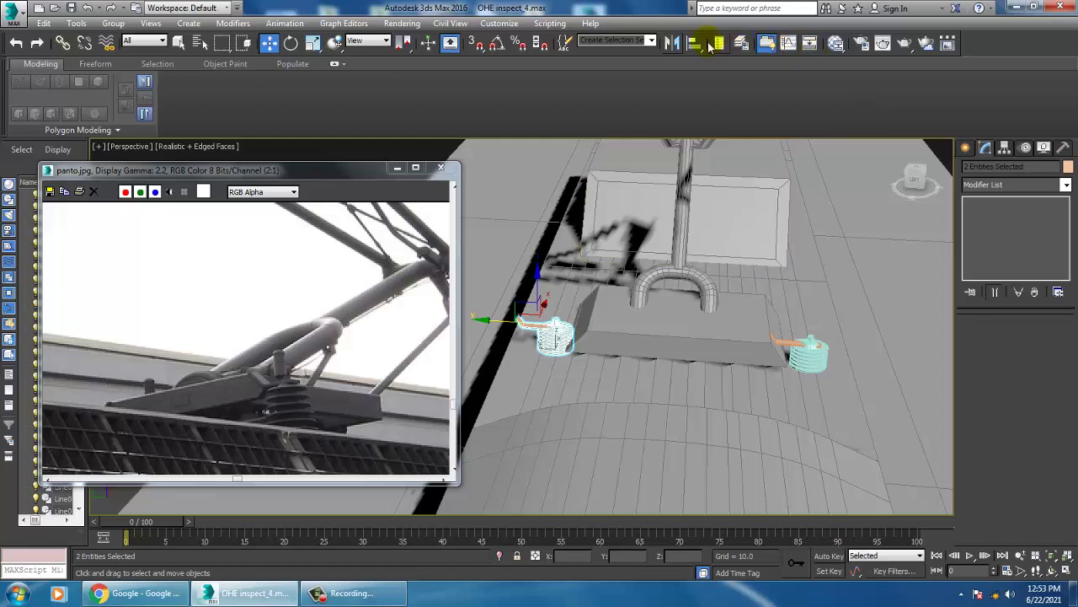
left_click(672, 43)
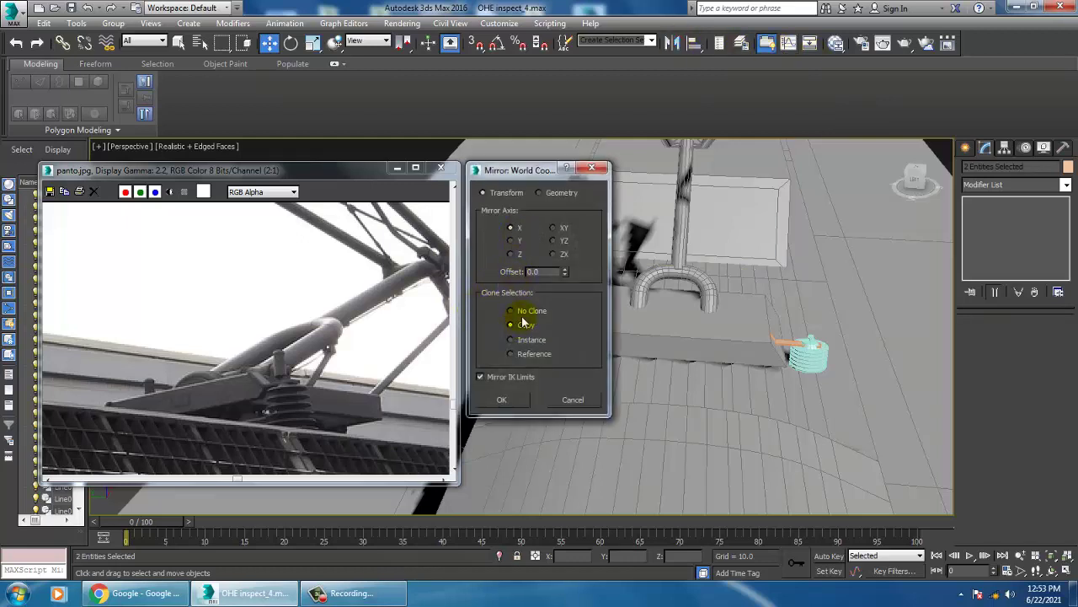
left_click_drag(520, 181, 268, 186)
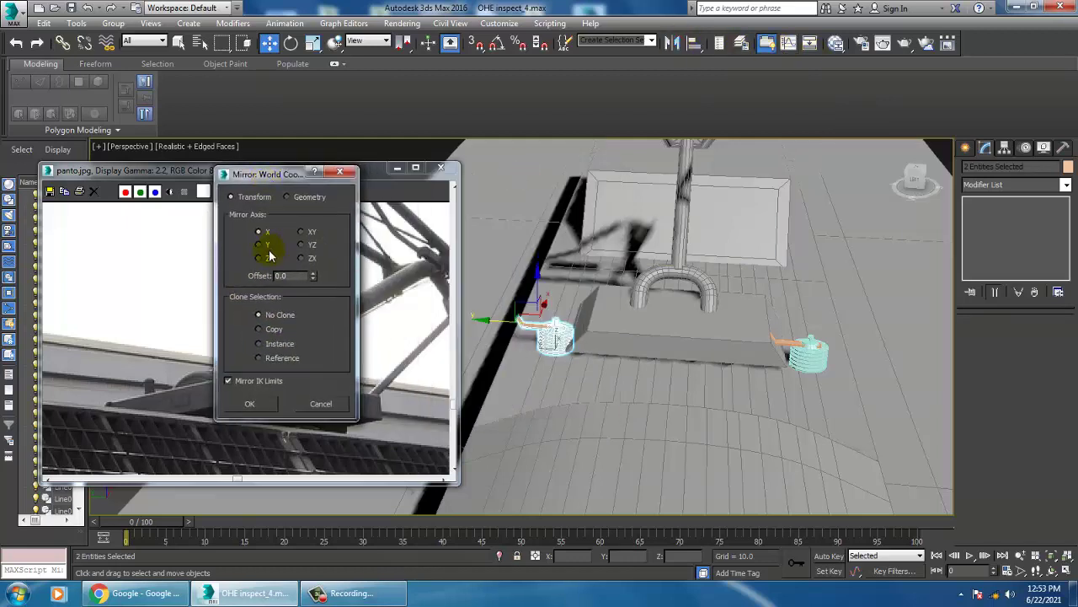
left_click(261, 245)
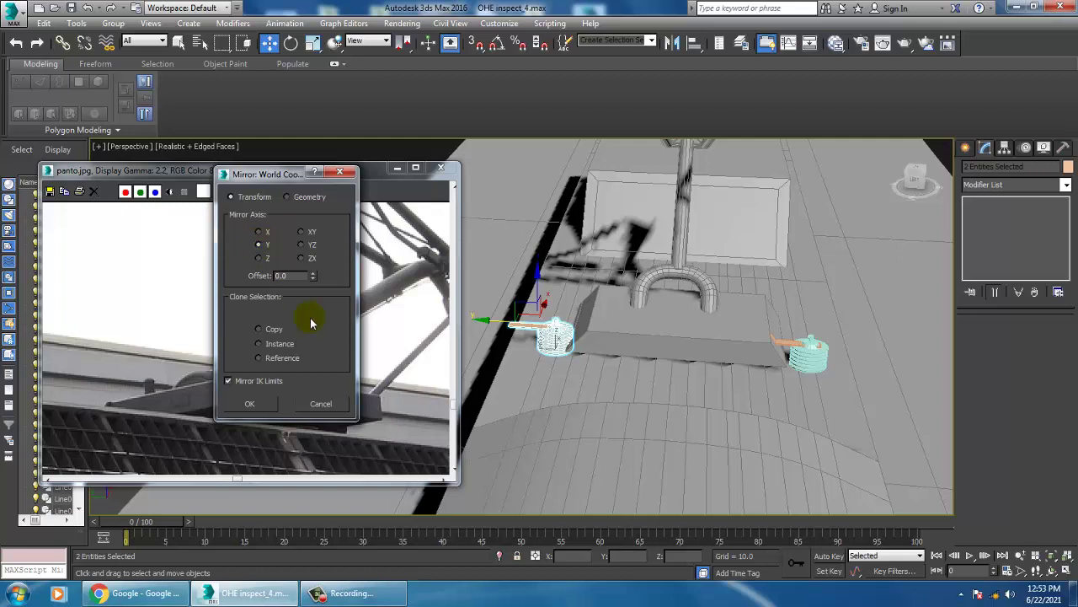
left_click(328, 406)
left_click(494, 222)
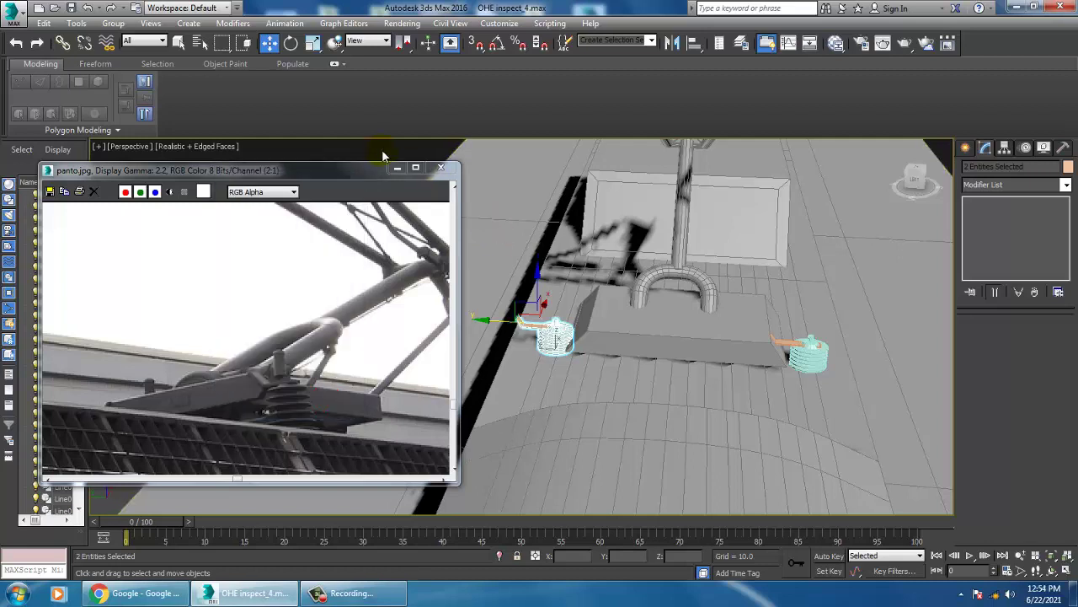
Align the left coil copy onto the right coil and start a Group.
left_click(548, 341)
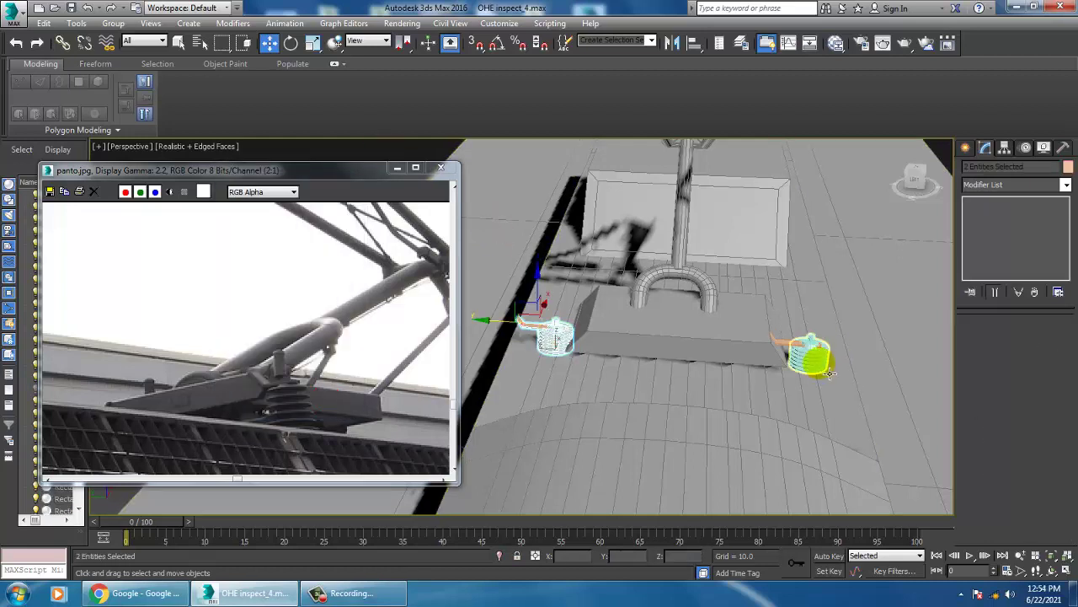
left_click(810, 354)
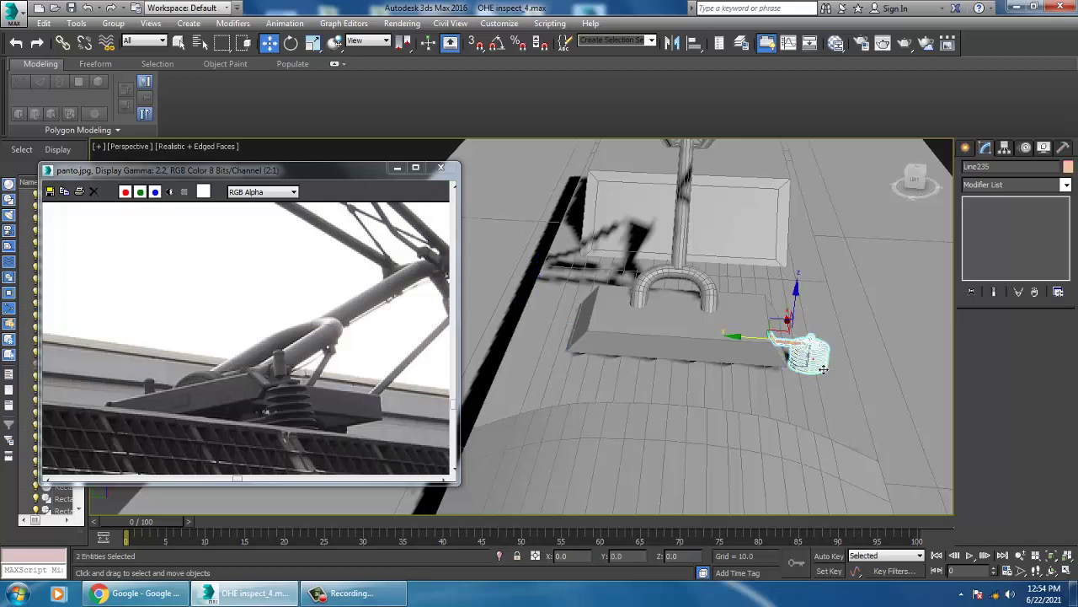
left_click(113, 23)
Confirm Group001, then mirror-copy it on Y and move the copy to the base's other end.
left_click(117, 39)
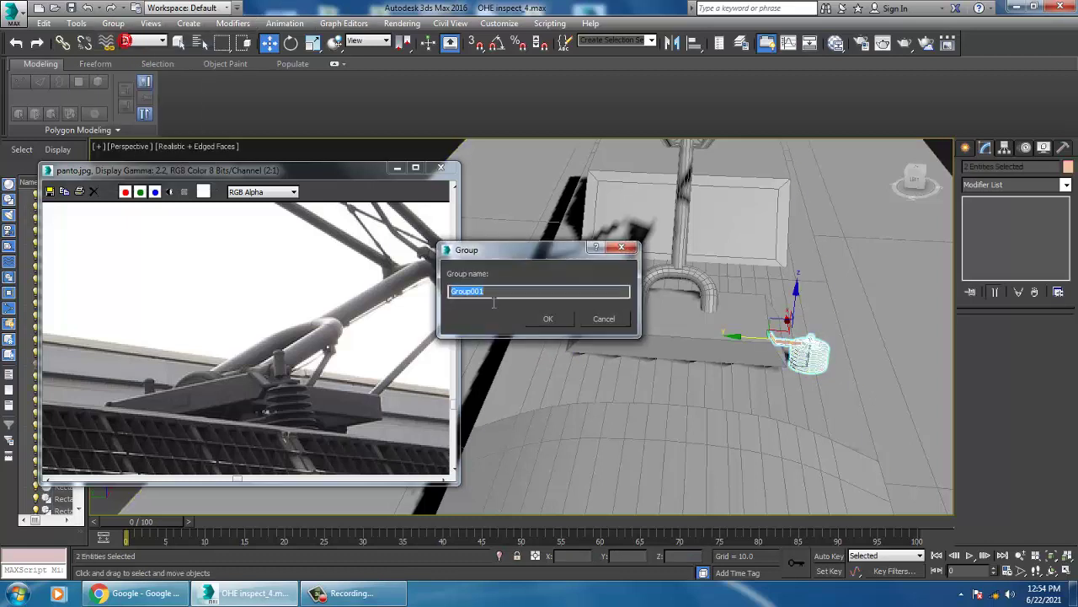
left_click(546, 320)
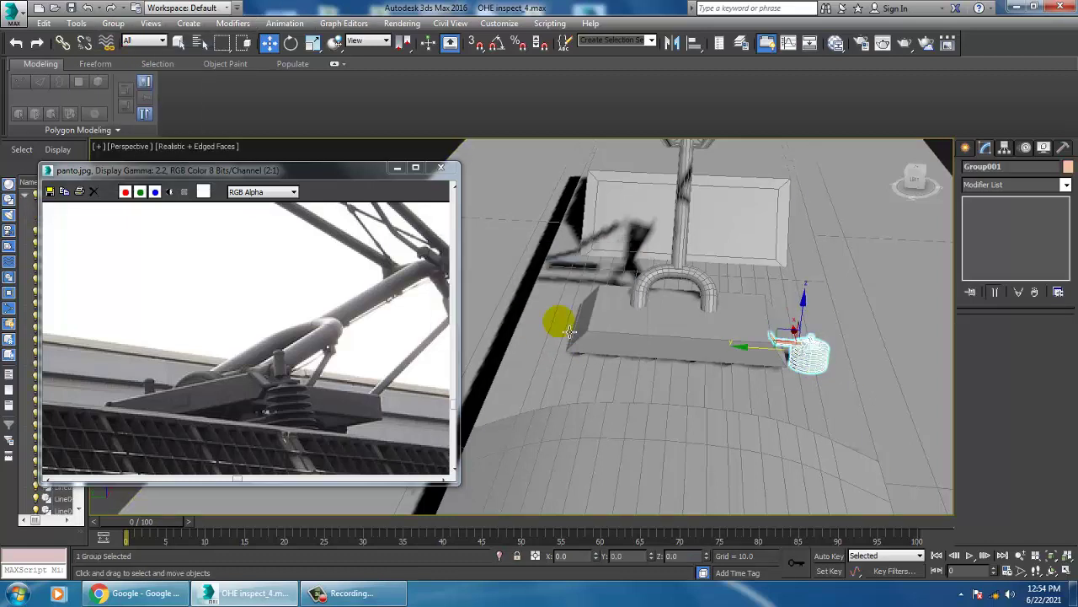
left_click(672, 43)
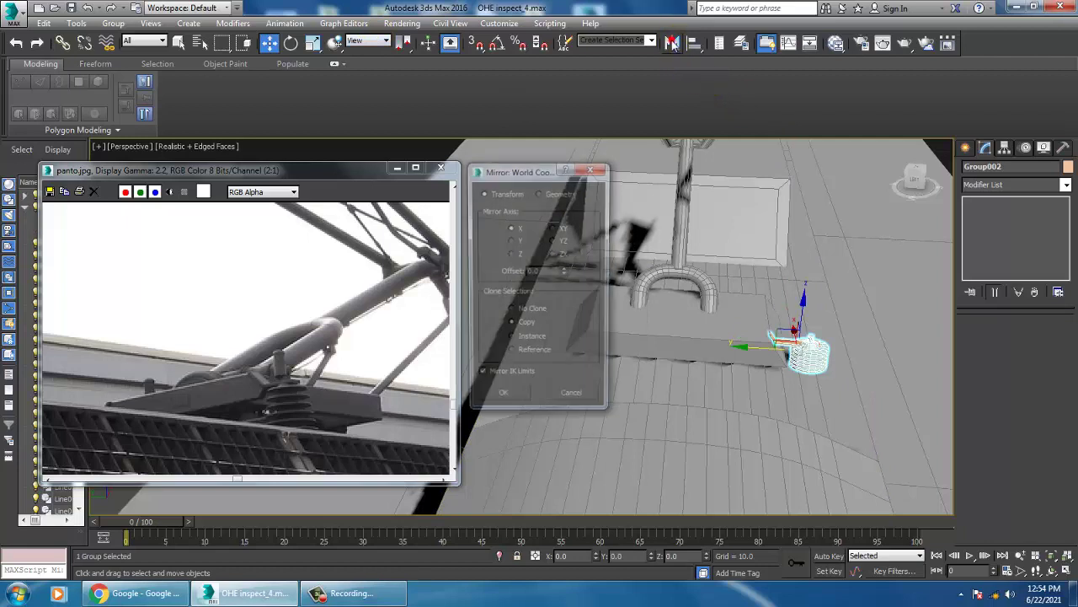
left_click(517, 243)
left_click(499, 403)
left_click_drag(750, 344, 524, 338)
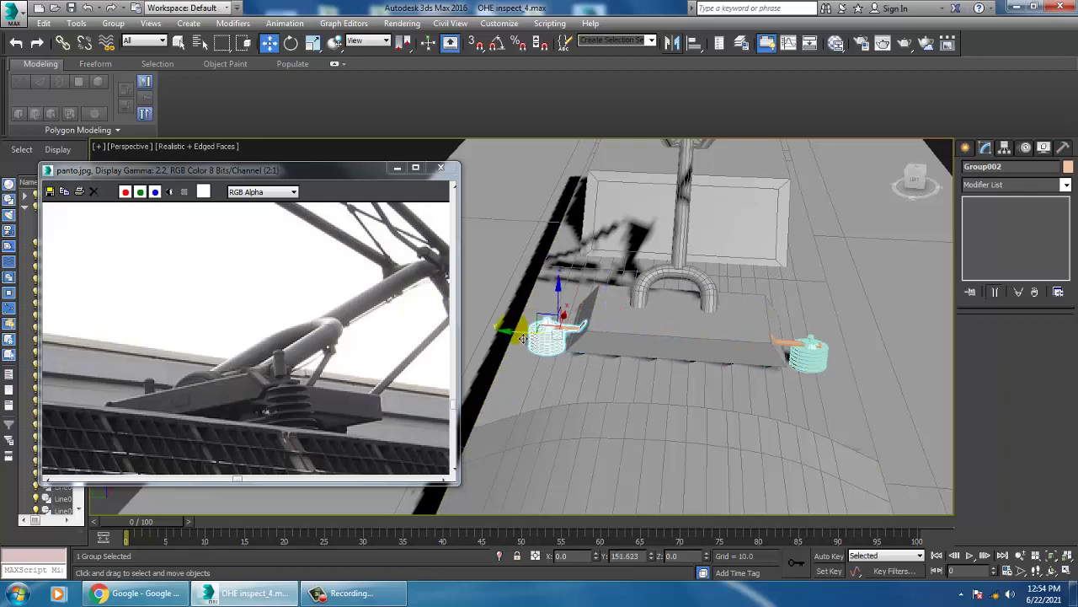
Orbit the roof base and pan the Front view and reference photo to the pantograph arm.
mouse_move(558, 326)
middle_mouse_down("alt")
mouse_move(764, 327)
mouse_move(541, 344)
middle_mouse_up("alt")
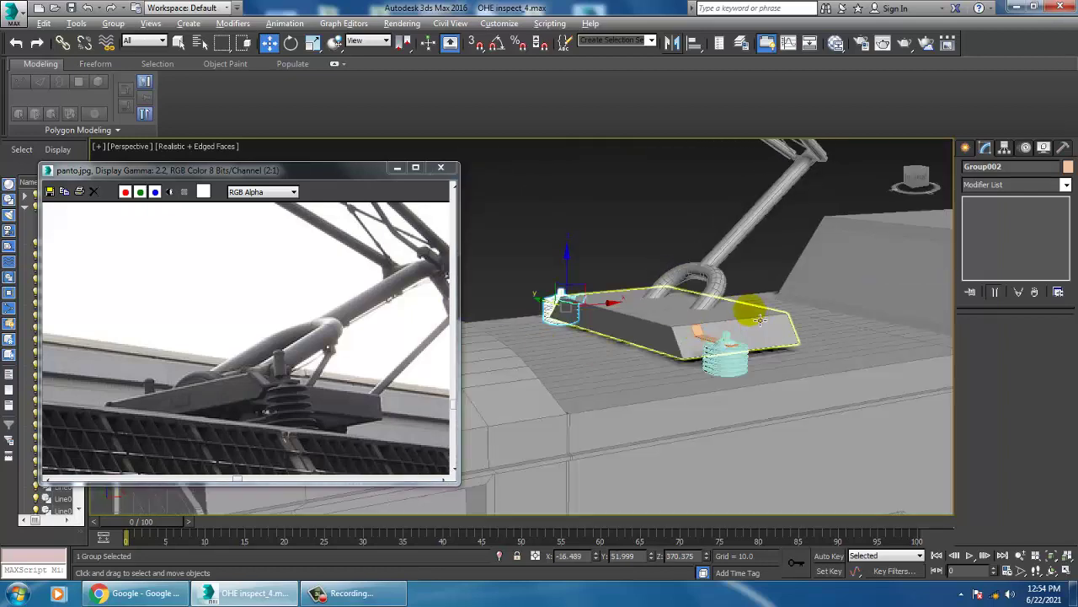
mouse_move(751, 308)
middle_mouse_down("alt")
mouse_move(774, 335)
mouse_move(722, 308)
mouse_move(674, 356)
mouse_move(668, 346)
middle_mouse_up("alt")
key("alt+w")
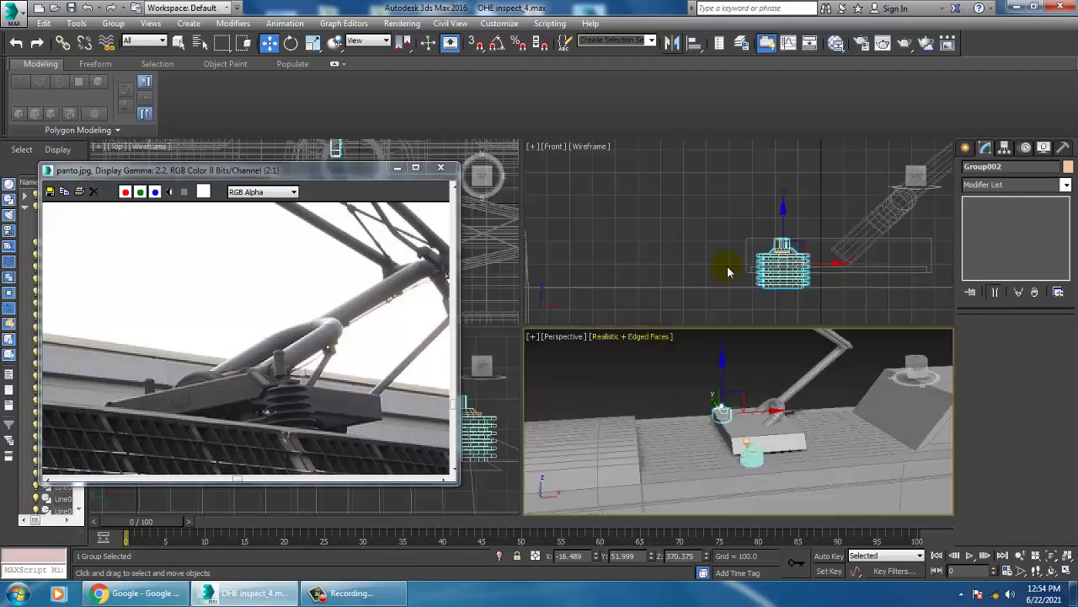
middle_click_drag(926, 238, 765, 293)
key("alt+w")
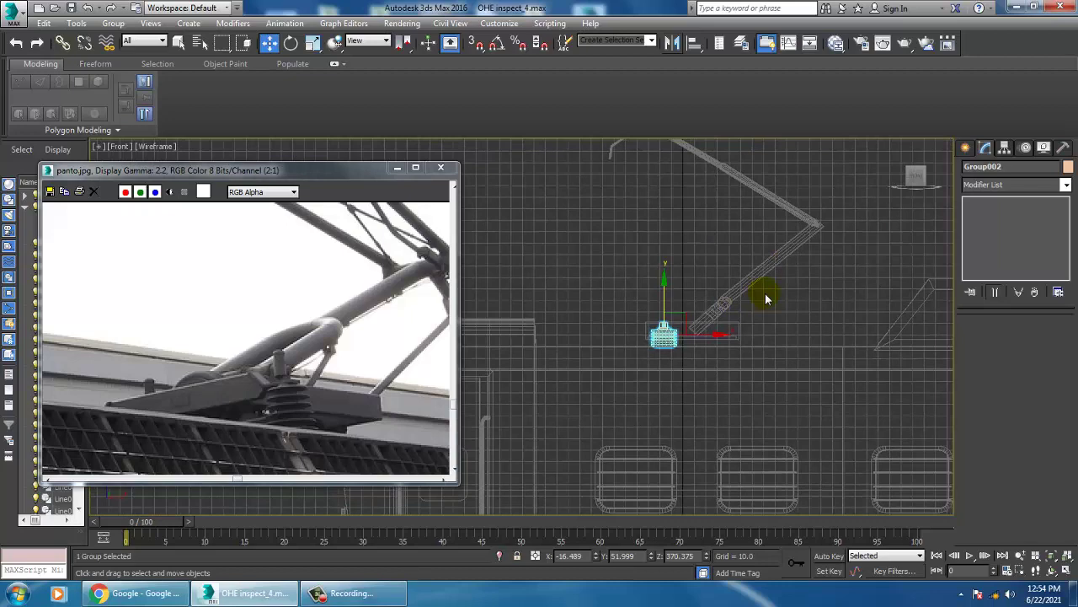
key("alt+w")
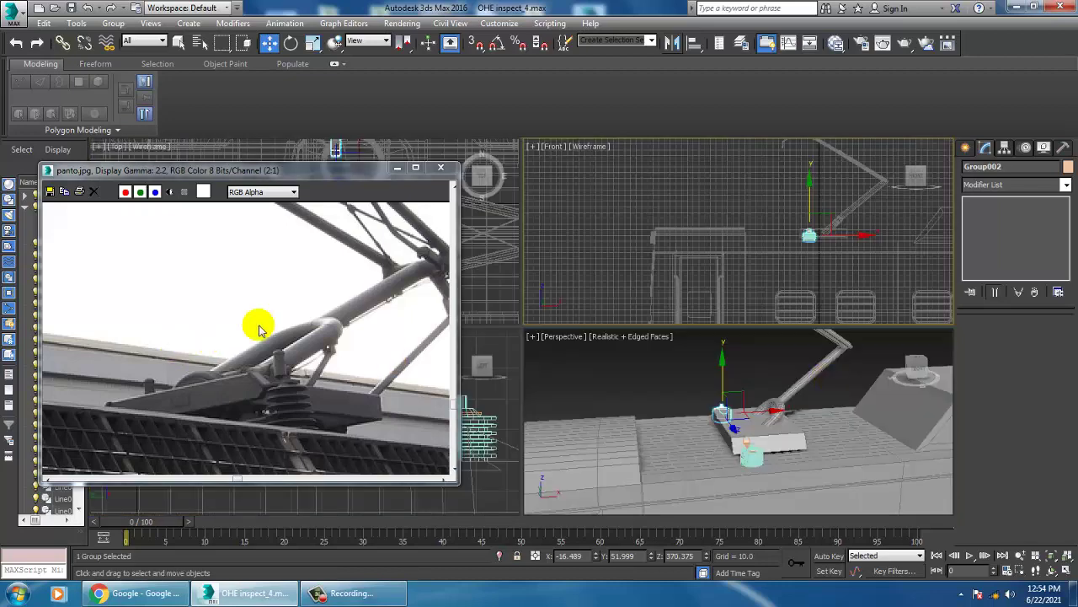
middle_click_drag(253, 325, 118, 305)
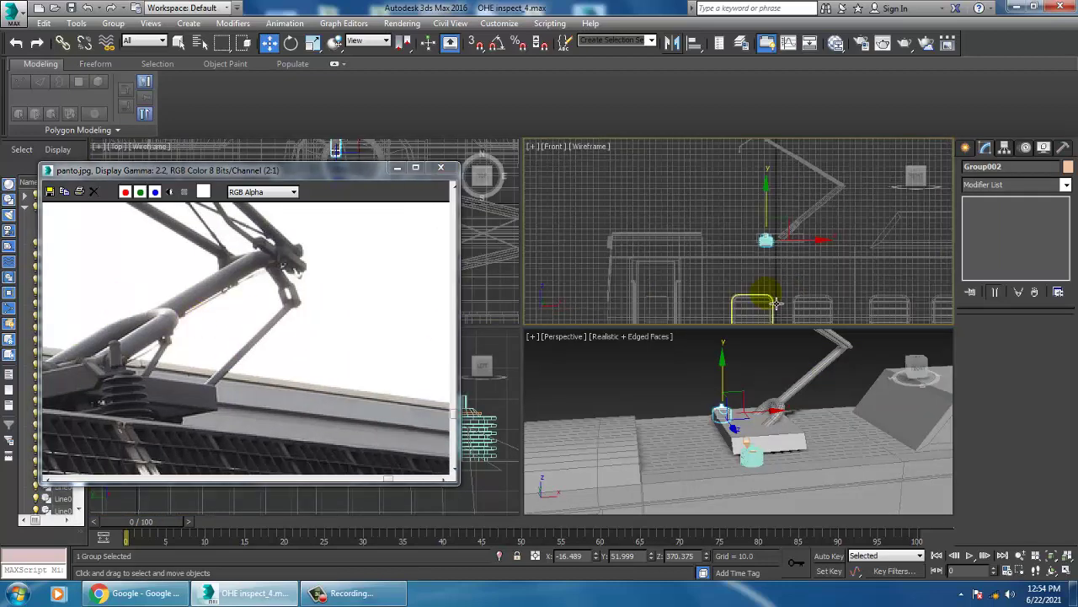
middle_click_drag(885, 253, 787, 271)
scroll(846, 234, "up", 3)
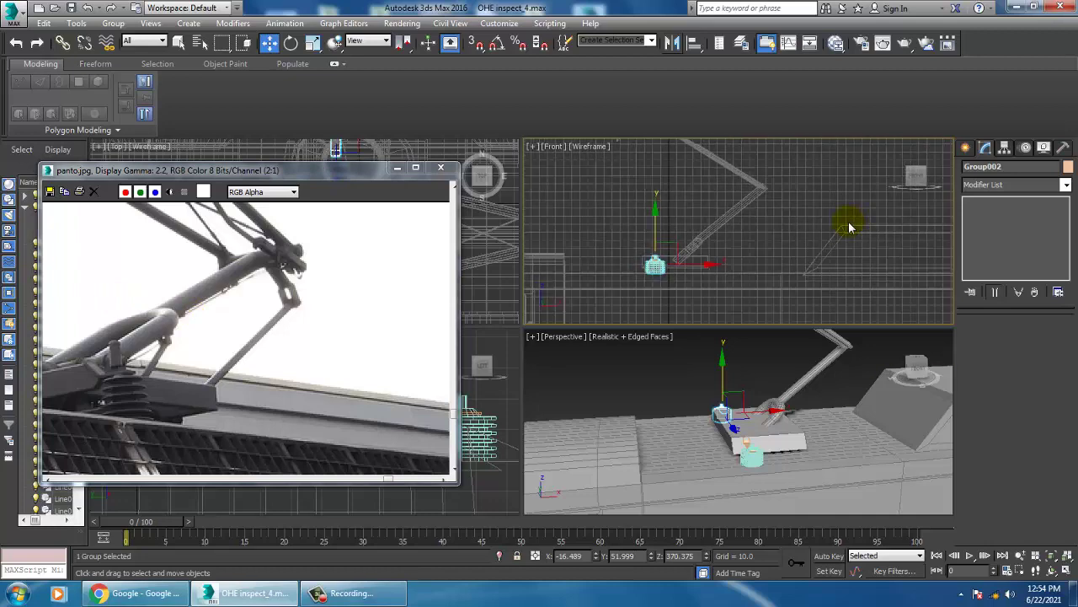
Draw the long diagonal rod Line237 as a spline line in the enlarged Front view.
left_click(966, 149)
left_click(1002, 245)
key("alt+w")
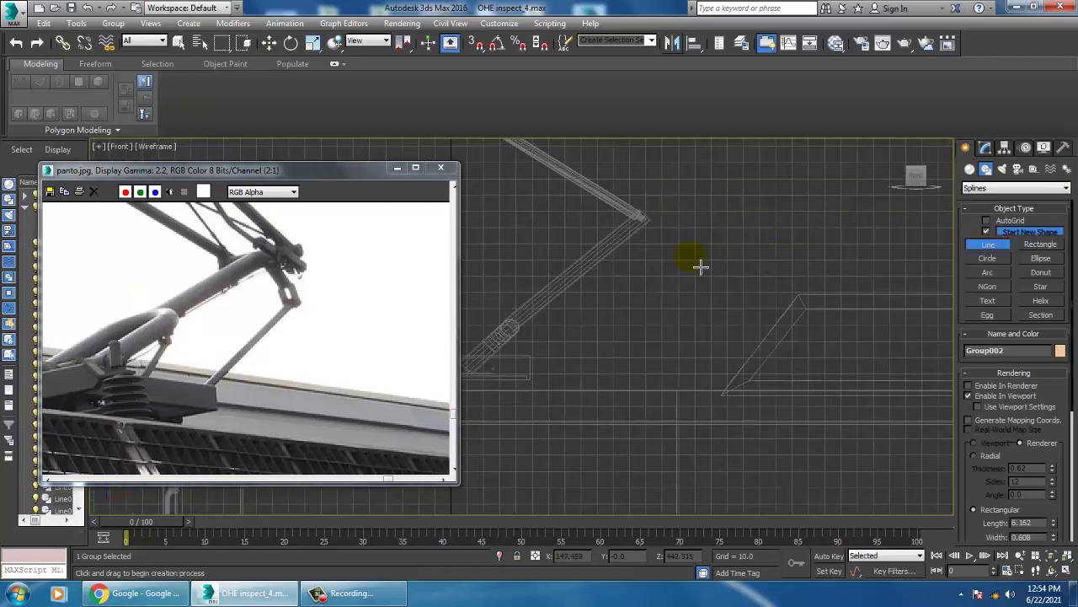
scroll(716, 274, "up", 1)
scroll(754, 283, "up", 1)
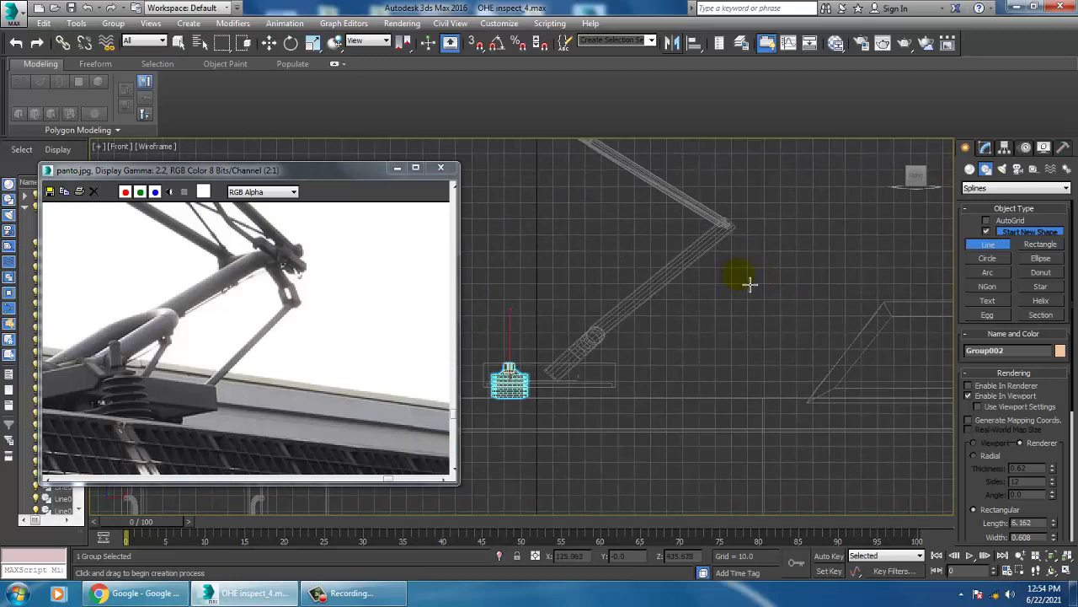
left_click(739, 275)
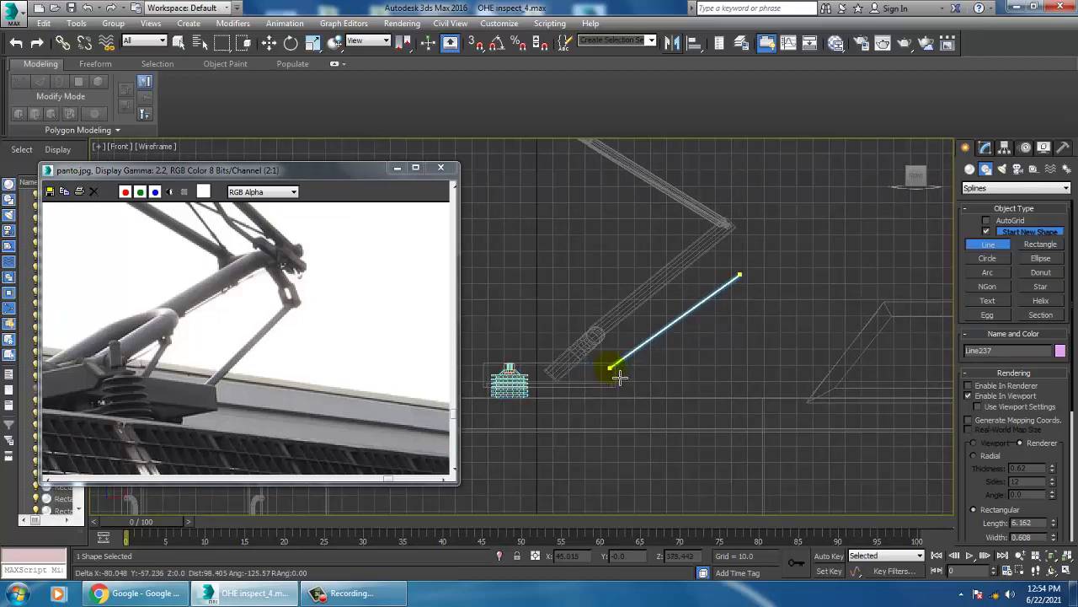
left_click(619, 377)
right_click(620, 376)
Draw the short link Line238 from the snapped elbow joint downward.
scroll(762, 295, "up", 2)
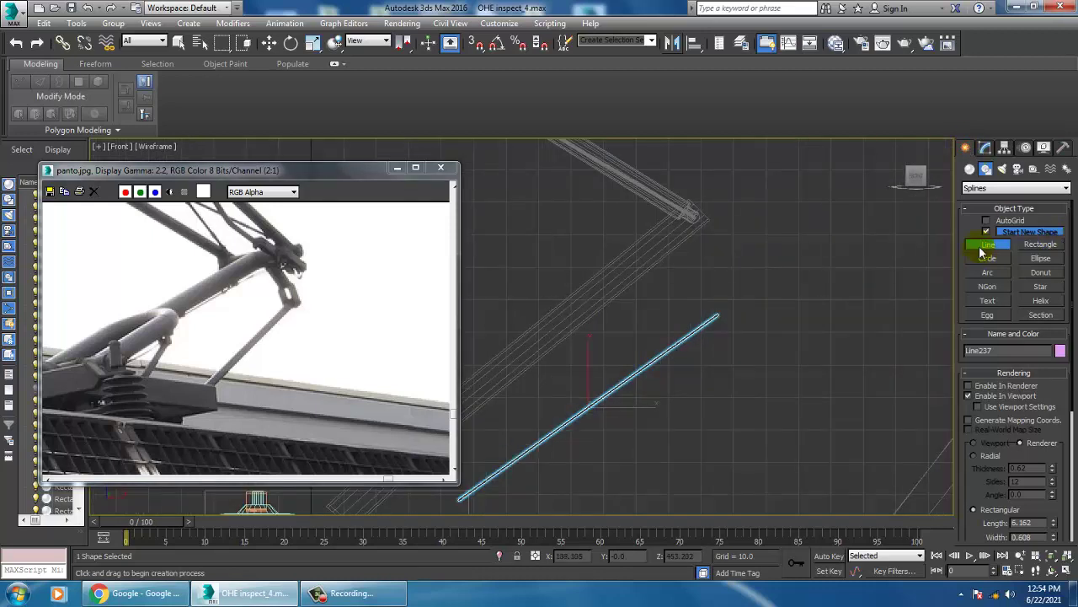
left_click(696, 233)
left_click(707, 287)
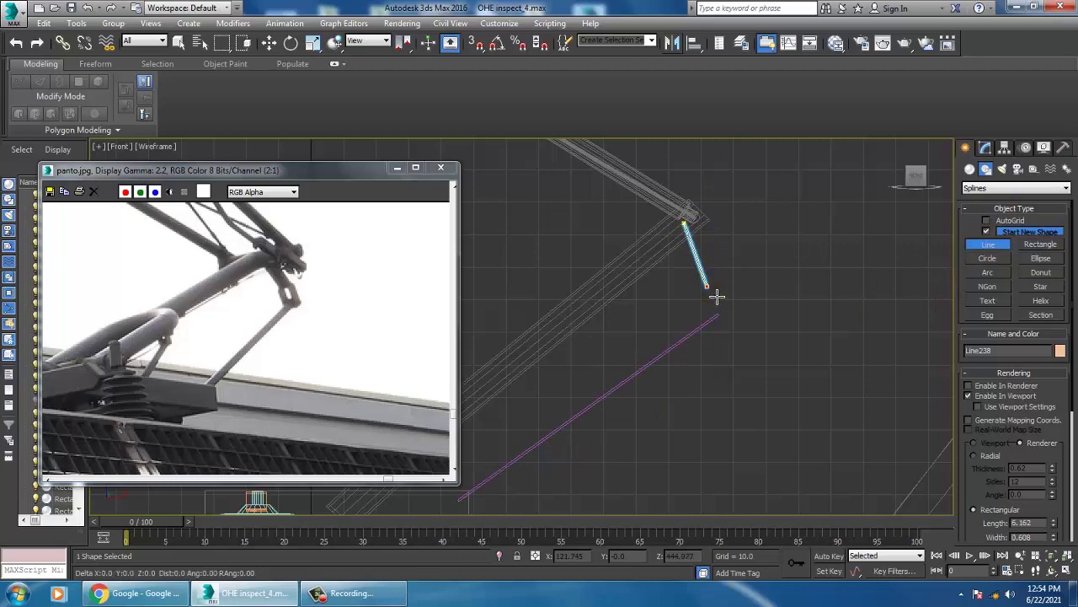
right_click(717, 296)
Select the diagonal rod Line237 in Perspective for editing.
key("alt+w")
key("alt+w")
scroll(758, 430, "down", 2)
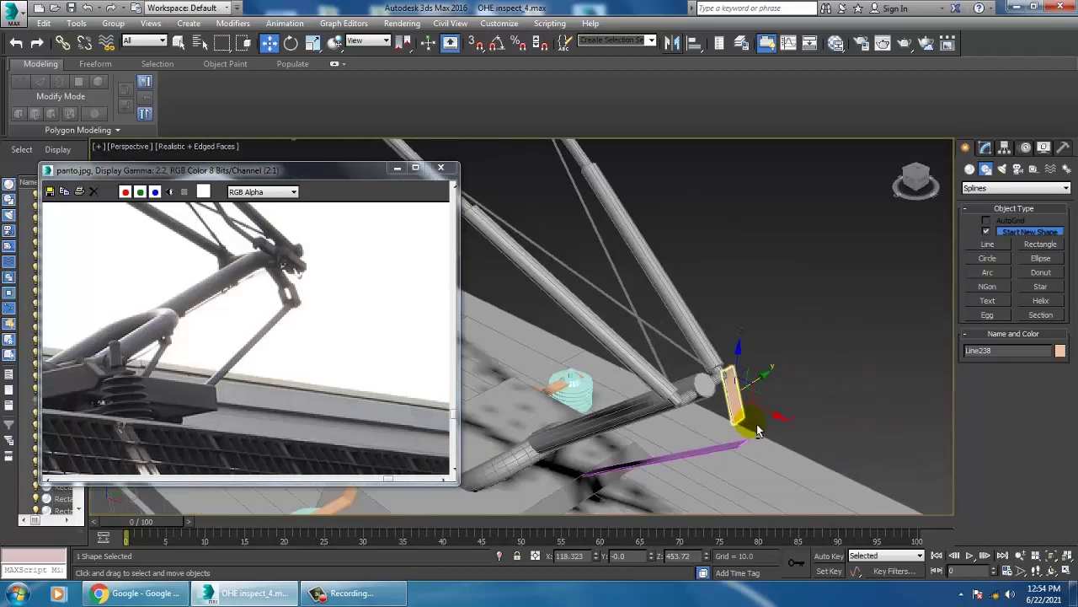
middle_click_drag(758, 430, 691, 434, "alt")
left_click(714, 459)
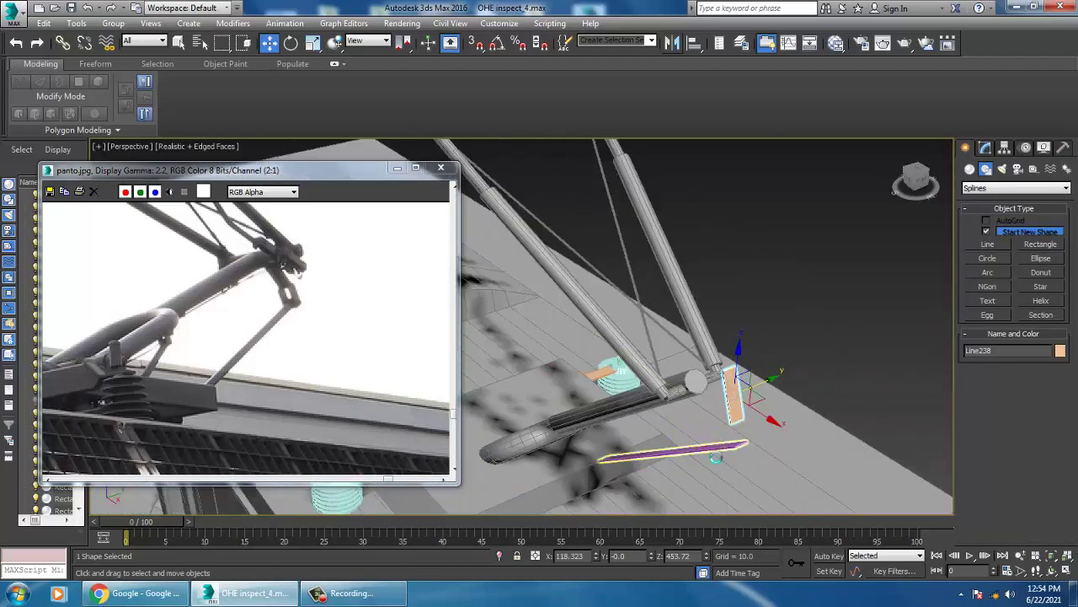
left_click(985, 151)
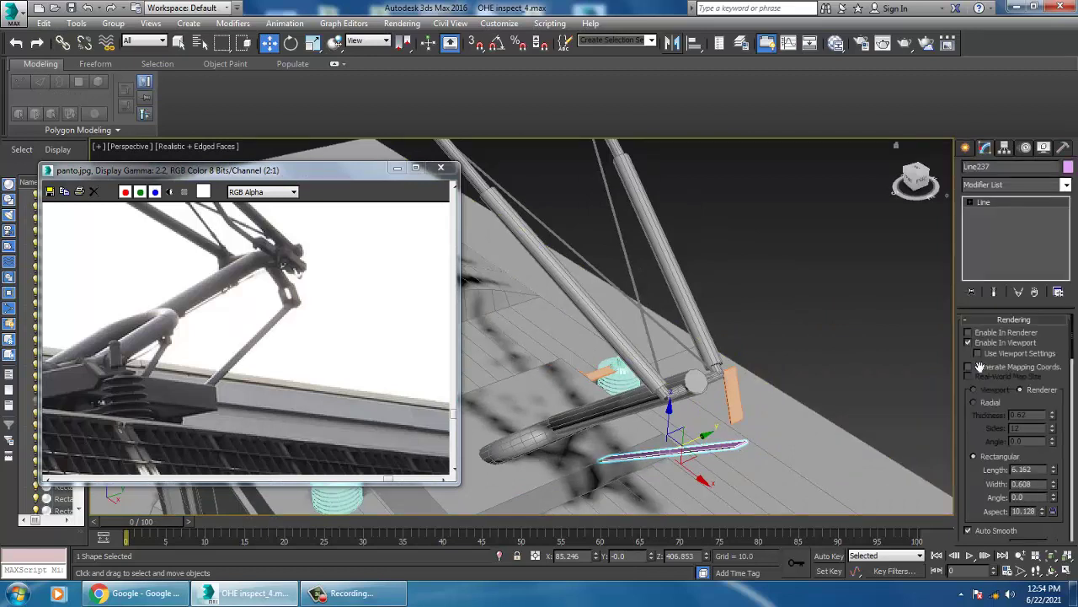
Render the diagonal rod as a Radial tube with thickness 3.41.
left_click(995, 408)
left_click_drag(1053, 419, 1048, 234)
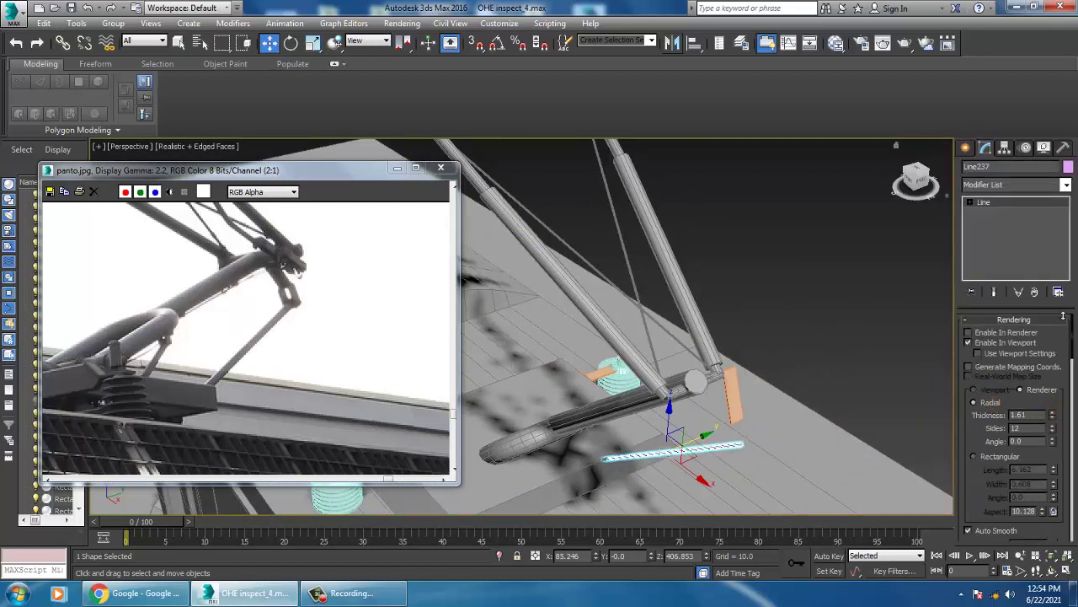
mouse_move(722, 332)
middle_mouse_down("alt")
mouse_move(766, 308)
mouse_move(729, 410)
mouse_move(645, 410)
mouse_move(662, 385)
mouse_move(679, 394)
middle_mouse_up("alt")
Move both rods together along Y in the Top view.
key("alt+w")
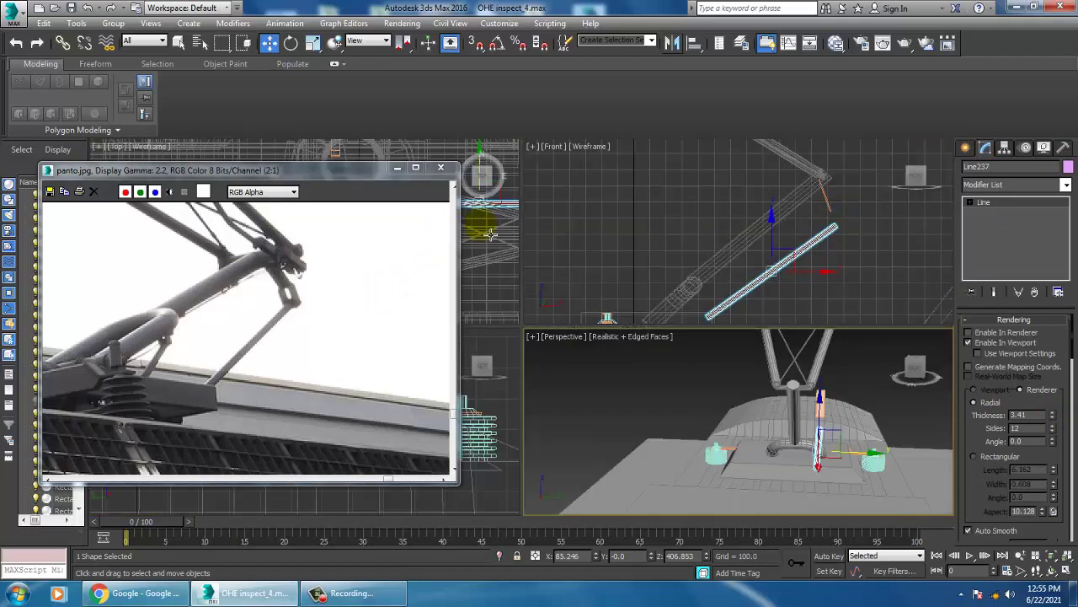
right_click(485, 229)
key("alt+w")
scroll(624, 305, "down", 3)
scroll(674, 316, "down", 2)
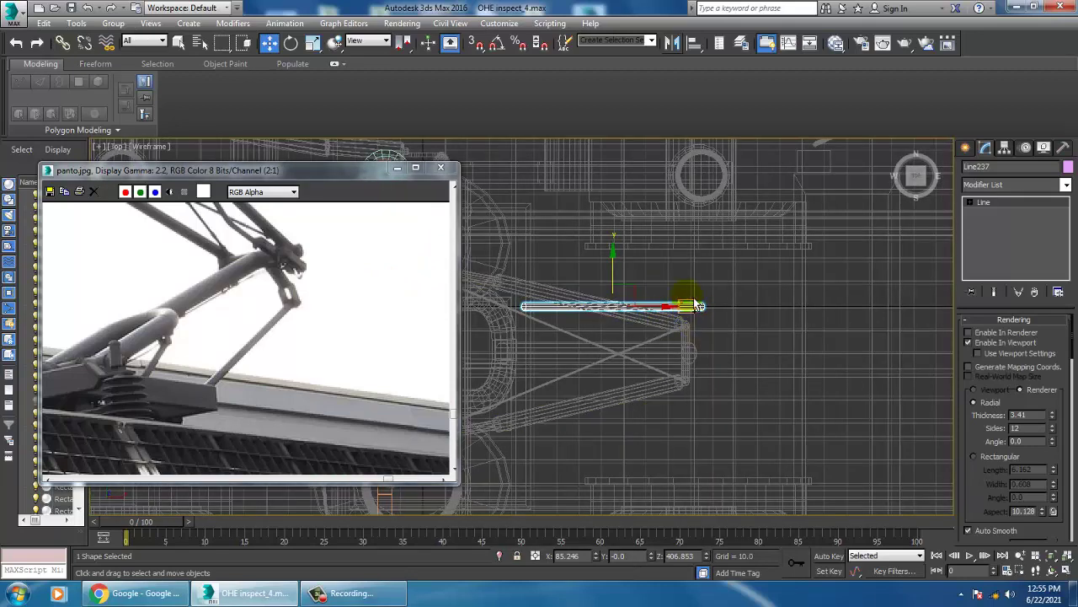
left_click(696, 305, "ctrl")
left_click_drag(696, 279, 718, 326)
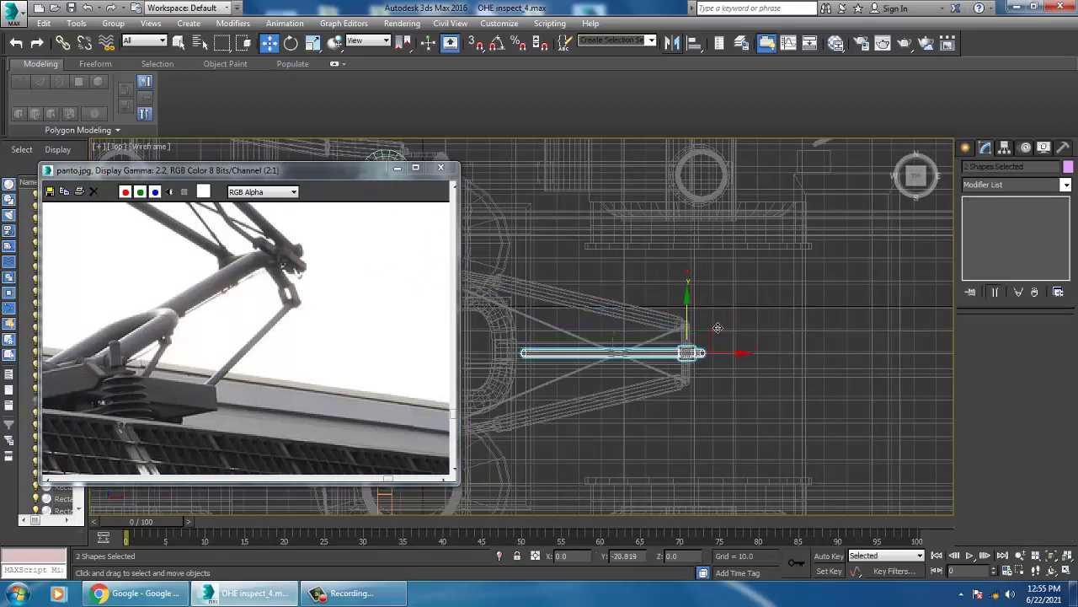
key("alt+w")
scroll(783, 362, "up", 1)
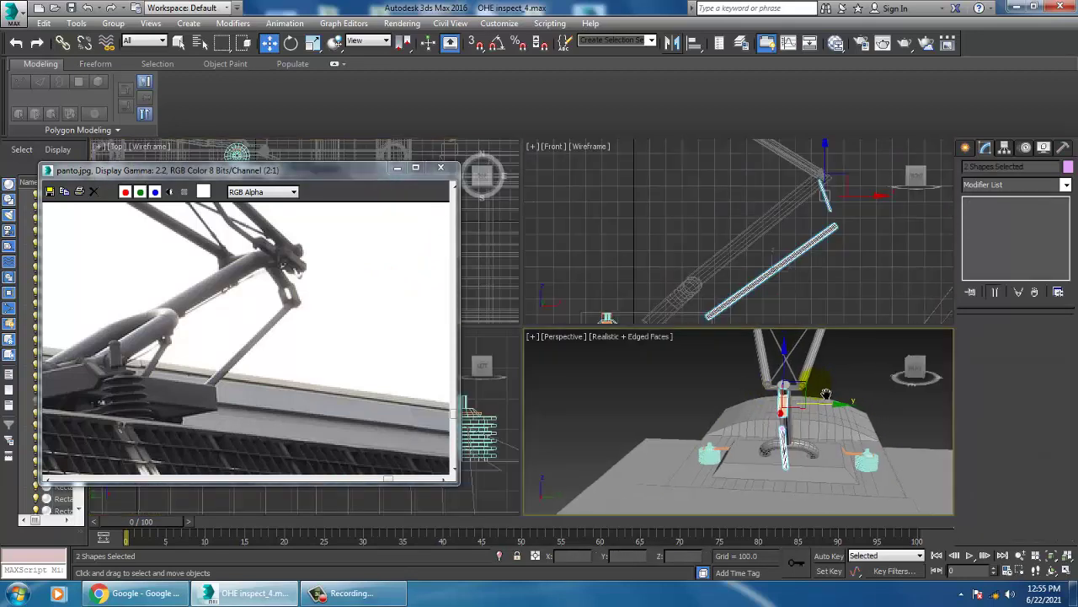
Widen Line238's rectangular section to Width 2.827 with Length 4.005.
key("alt+w")
middle_click_drag(783, 362, 728, 344, "alt")
left_click(659, 307)
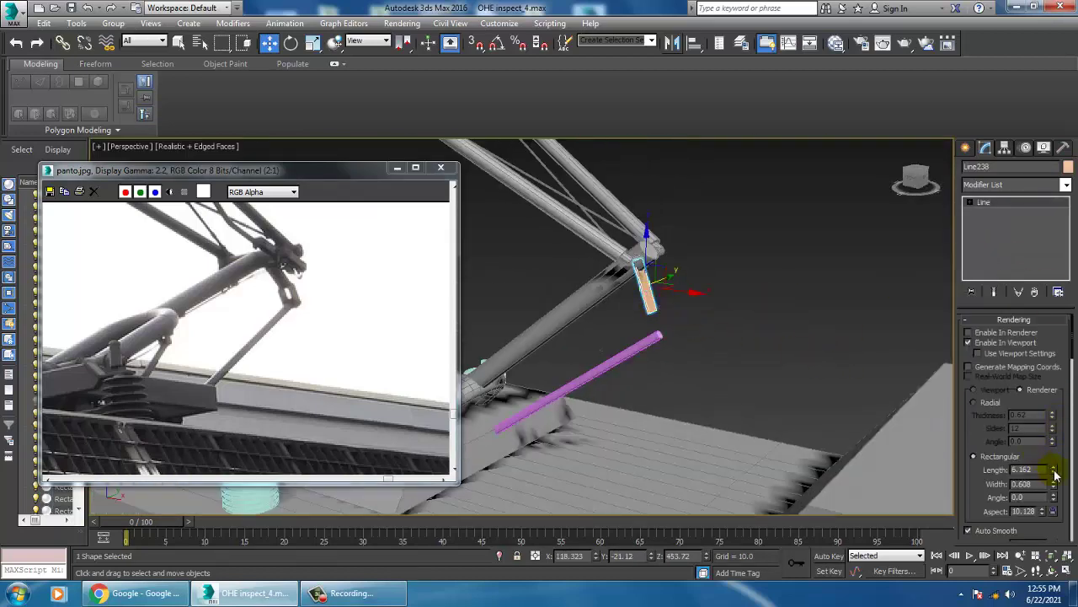
left_click_drag(1053, 486, 1043, 350)
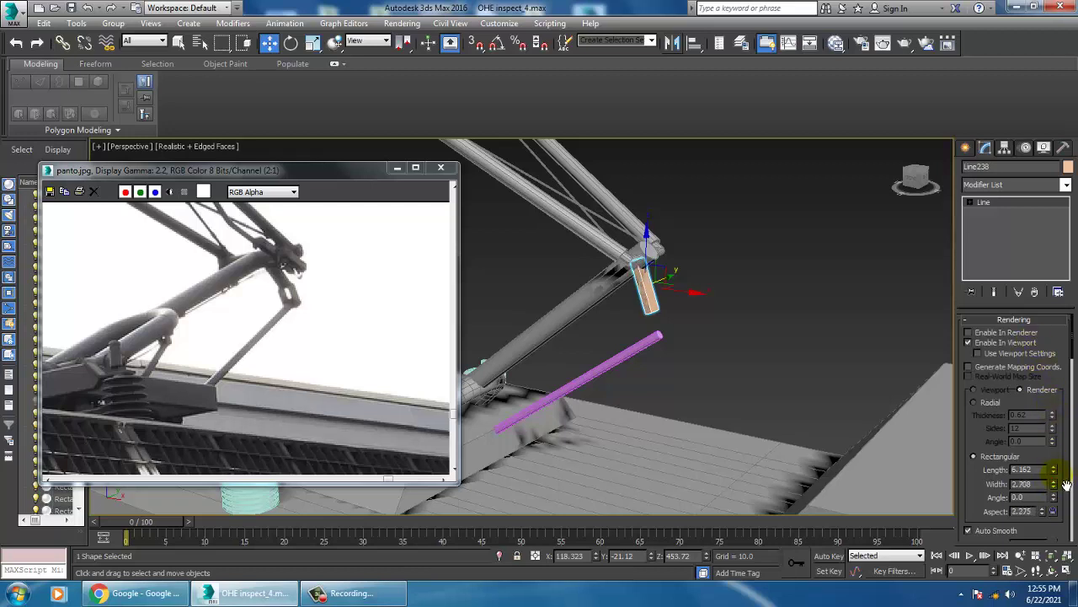
left_click_drag(1072, 484, 1073, 498)
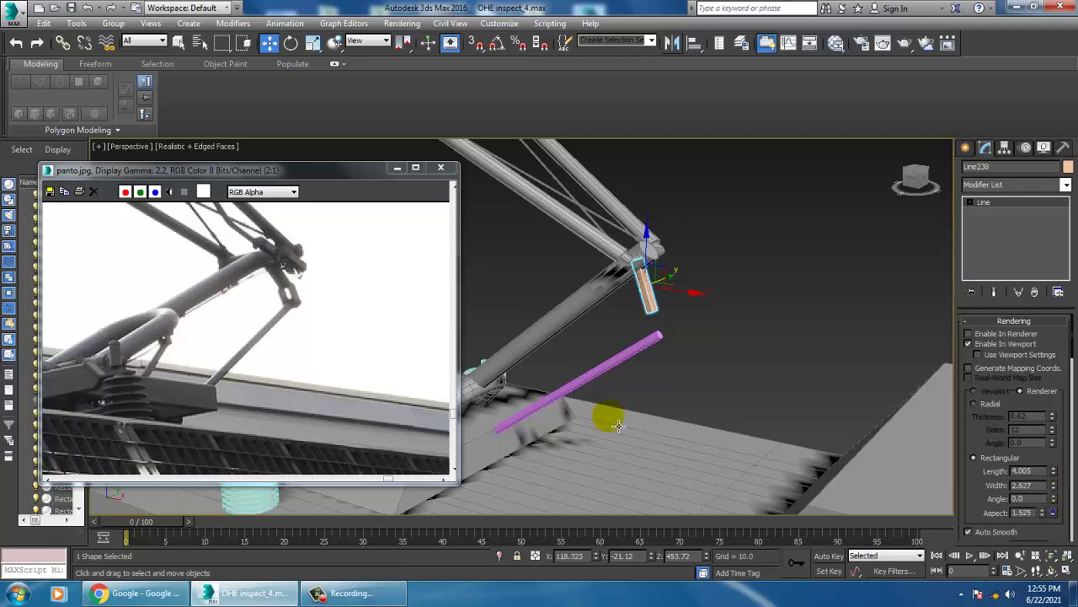
key("alt+w")
key("alt+w")
scroll(642, 235, "up", 3)
scroll(771, 296, "down", 4)
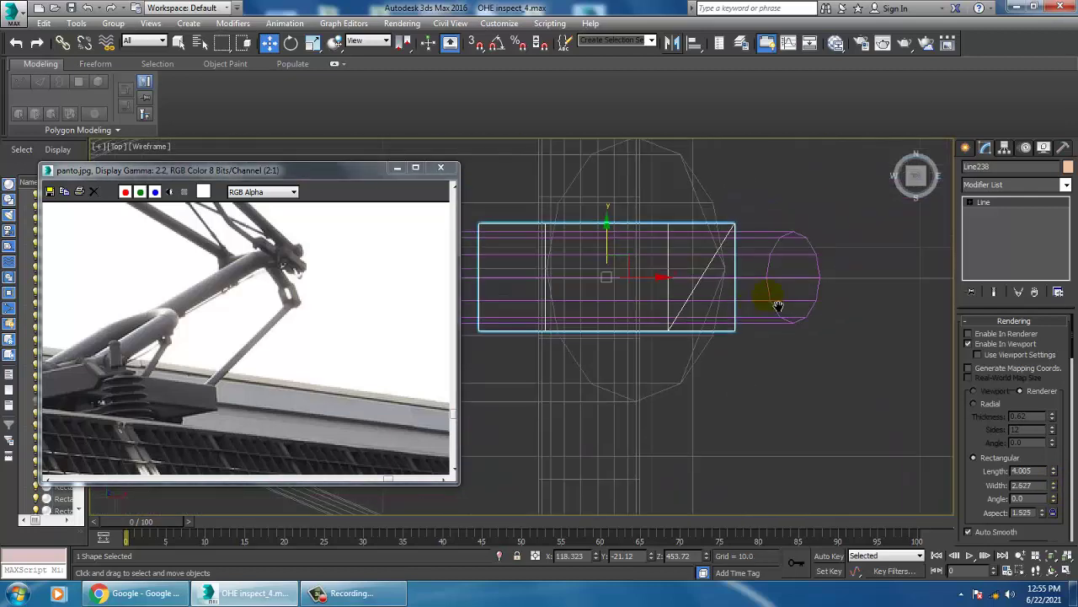
scroll(771, 295, "down", 2)
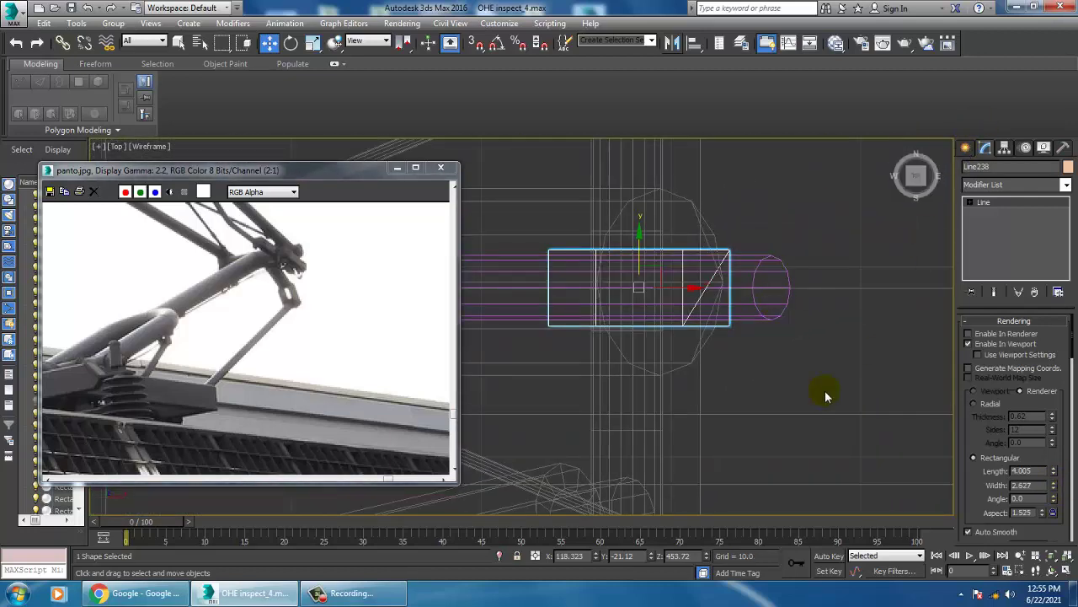
left_click(961, 150)
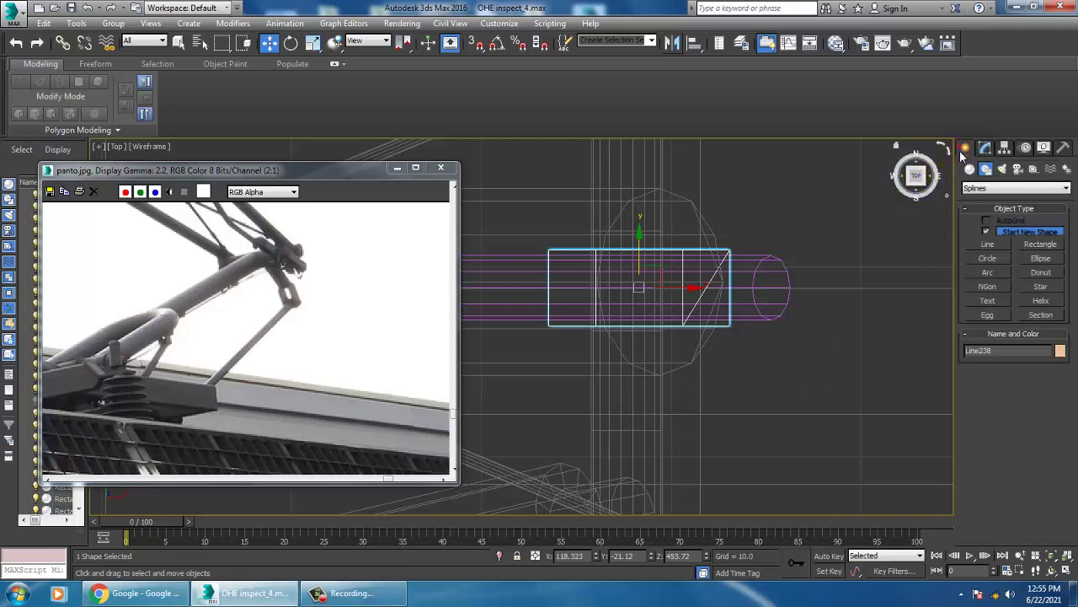
Draw the three-segment bracket line Line239 in the Top view and nudge it right along X.
left_click(988, 243)
middle_click_drag(825, 273, 777, 279)
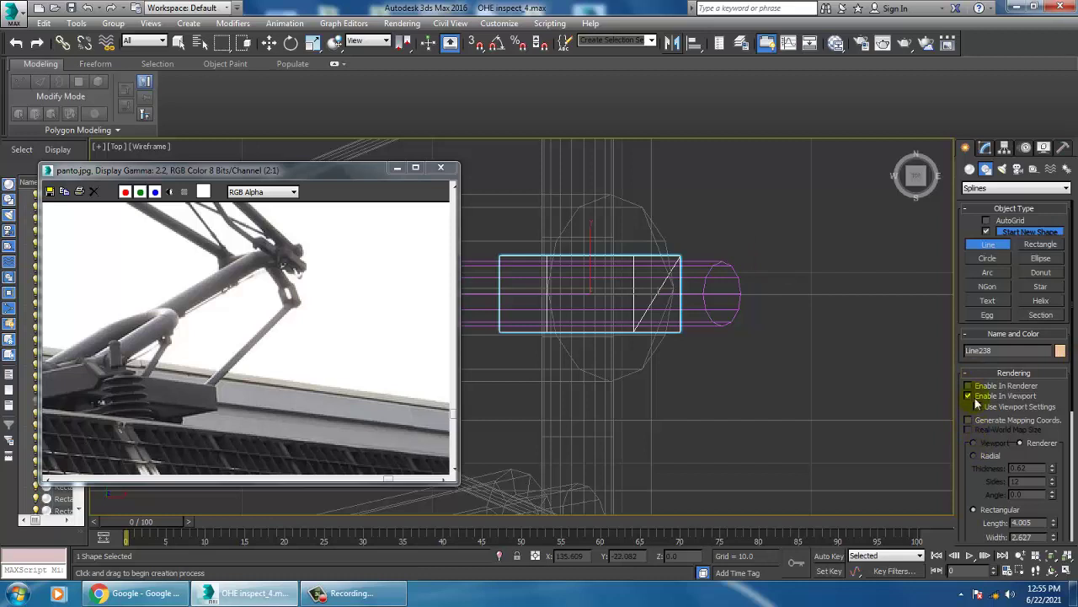
left_click(750, 263)
left_click(682, 255)
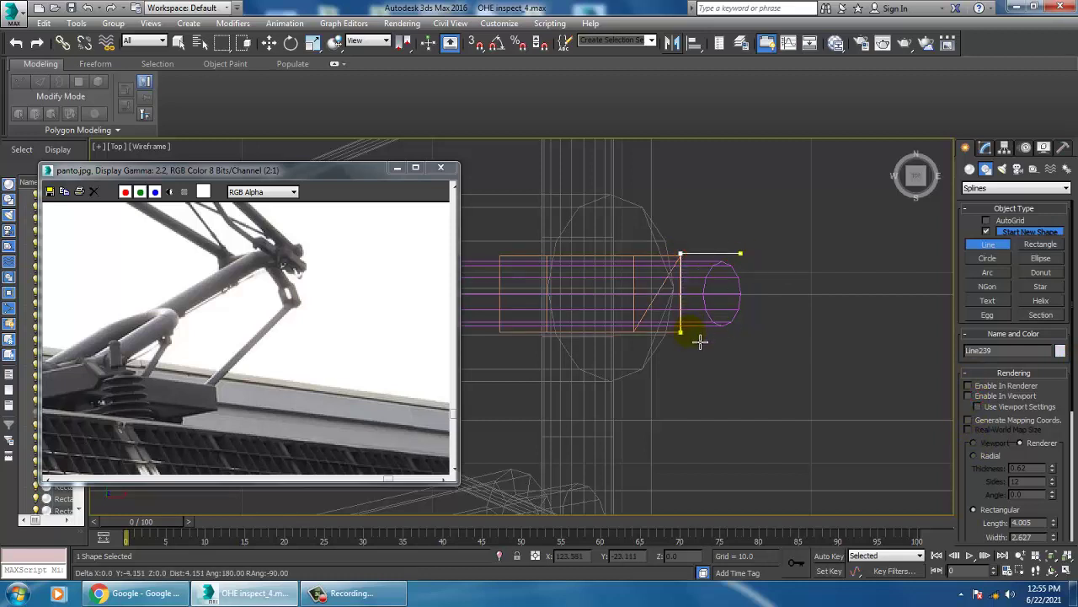
left_click(705, 343)
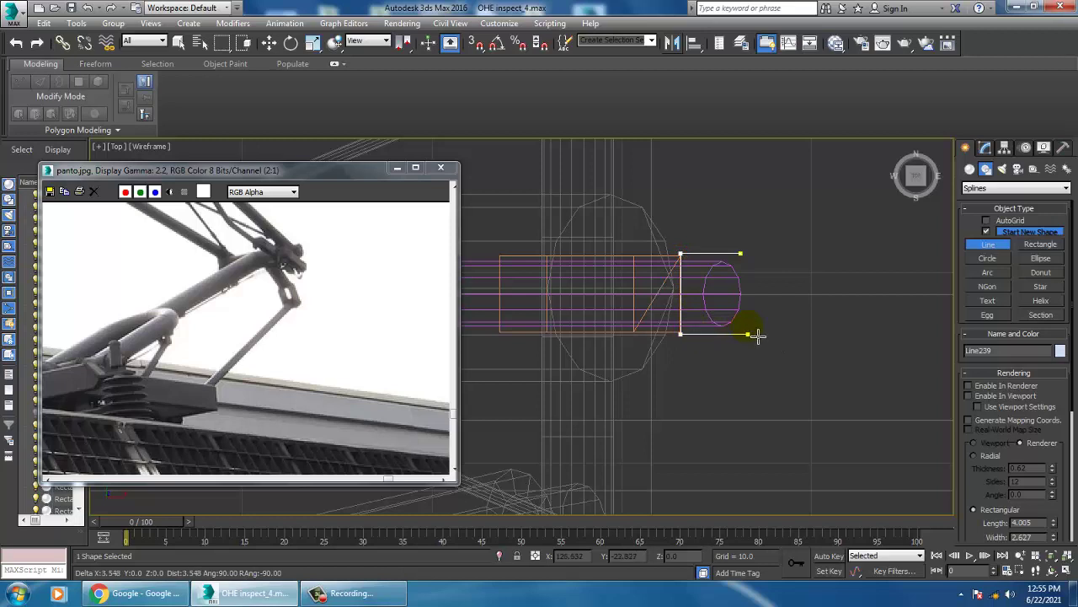
right_click(758, 335)
middle_click_drag(757, 335, 742, 332)
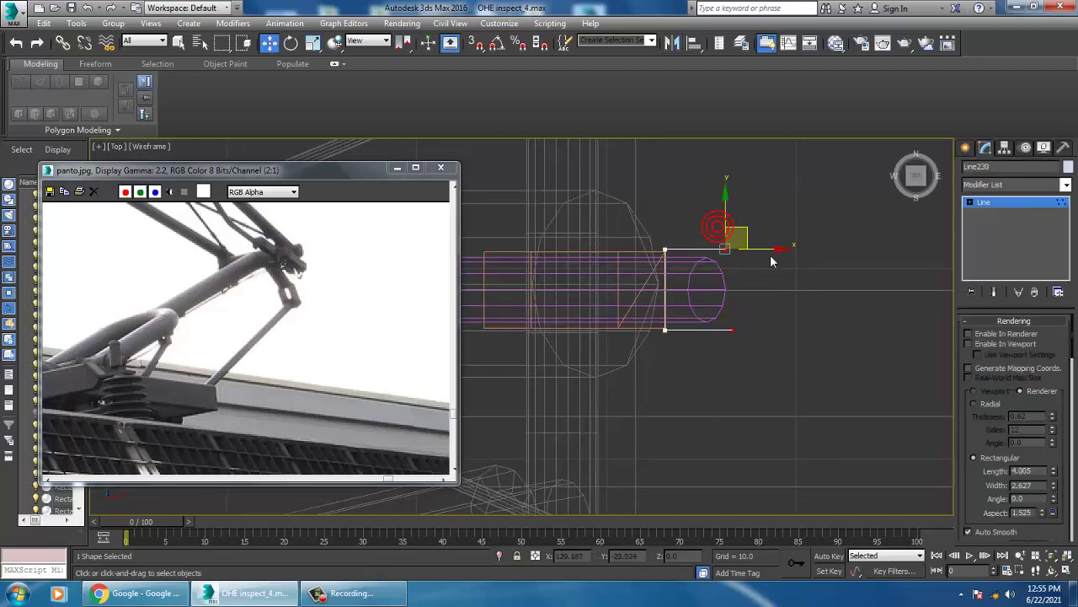
left_click_drag(790, 260, 799, 265)
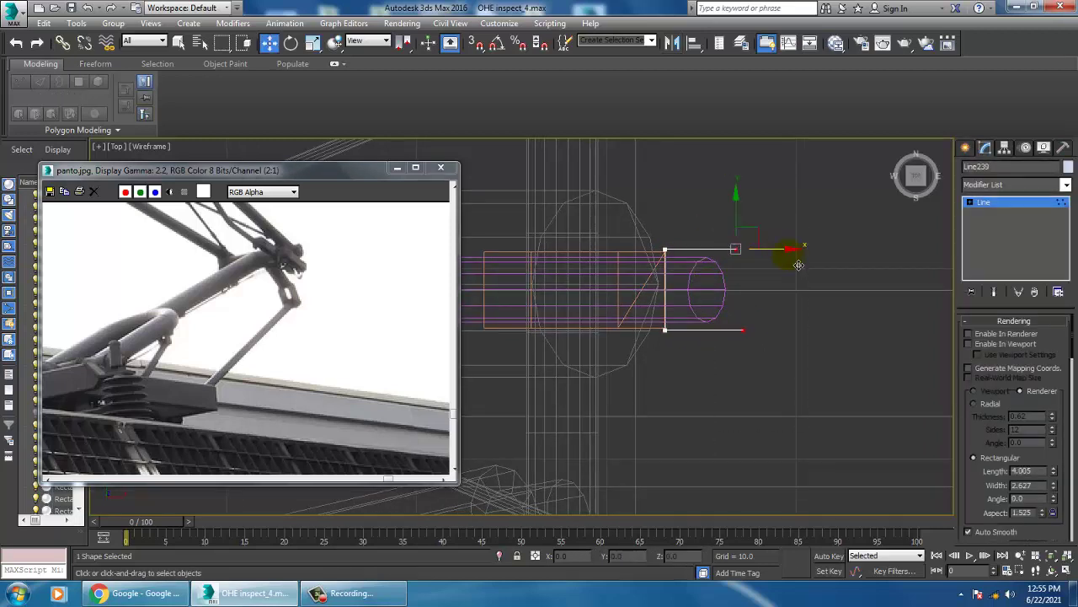
Fillet the bracket's corner vertices into a rounded U shape.
left_click(965, 148)
left_click(622, 217)
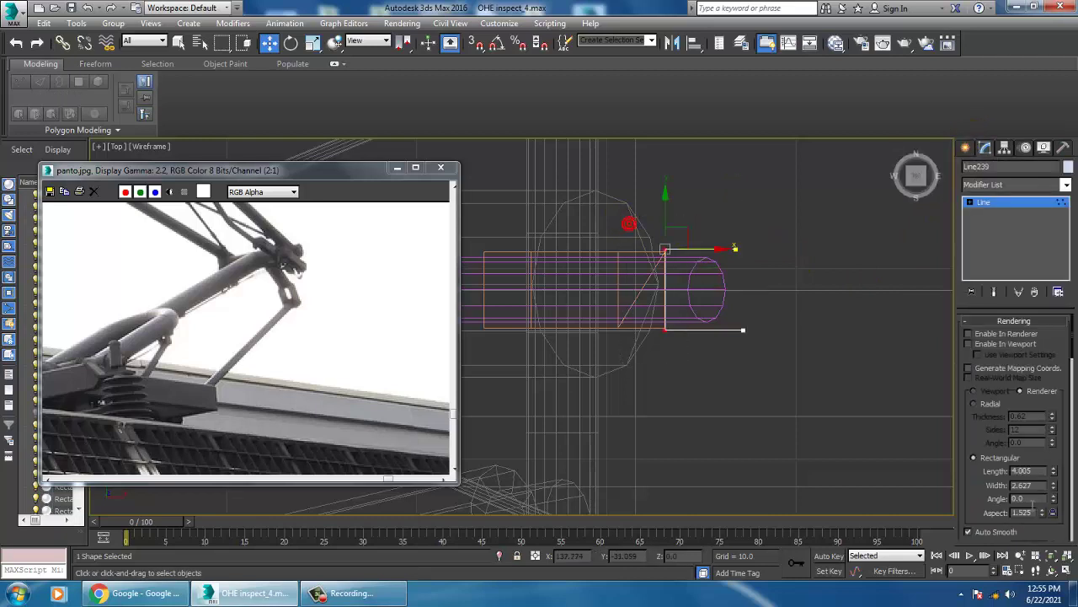
scroll(985, 364, "down", 2)
scroll(984, 364, "down", 5)
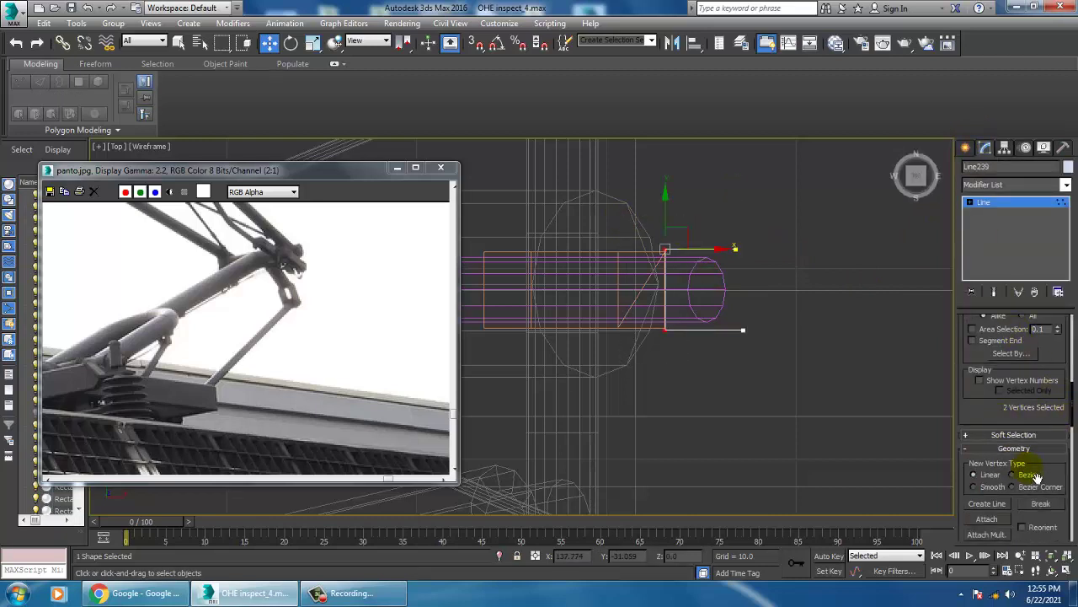
scroll(1019, 404, "down", 5)
scroll(1045, 438, "down", 3)
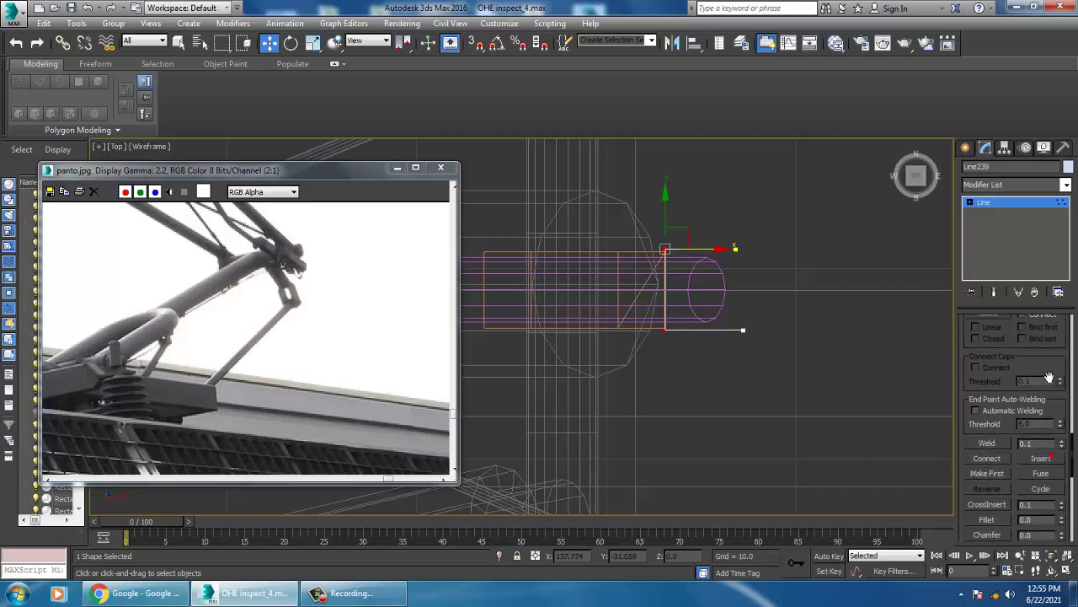
scroll(1014, 390, "down", 2)
left_click_drag(666, 250, 667, 252)
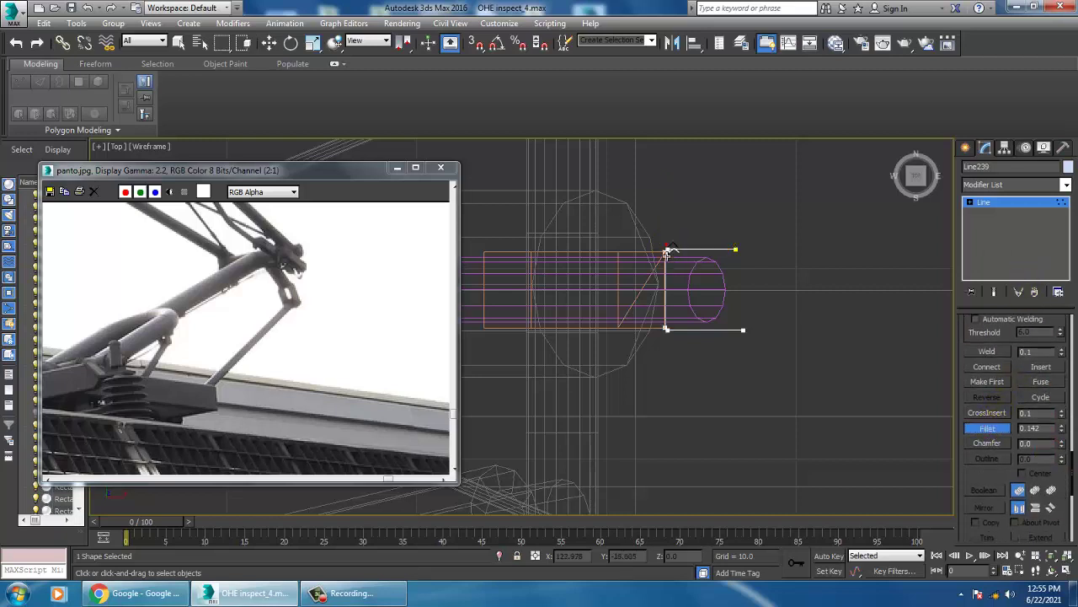
right_click(941, 243)
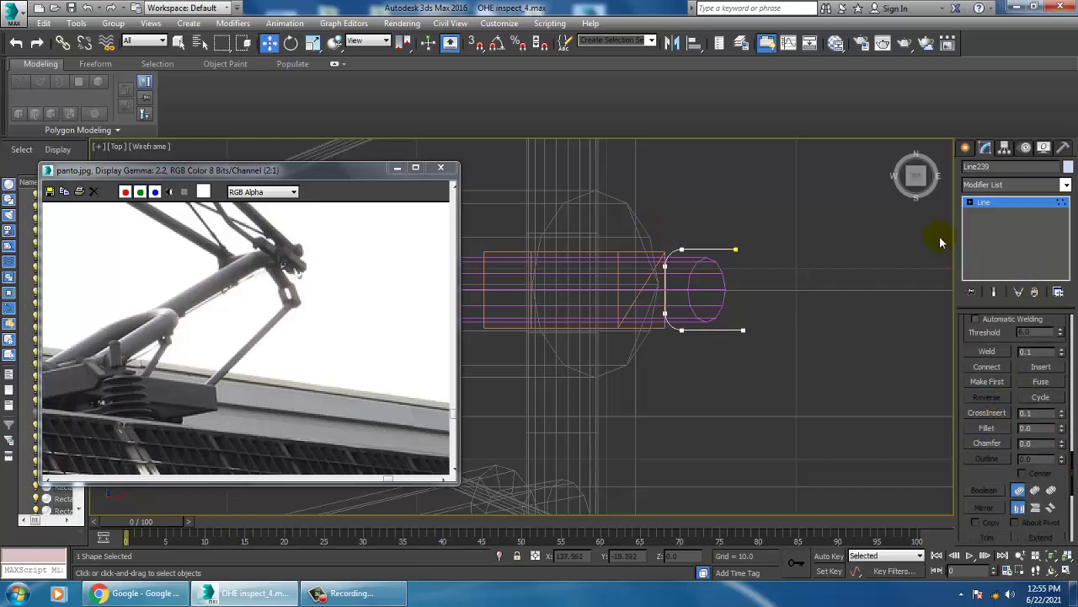
left_click(1005, 201)
Enable Line239's viewport rendering as a Rectangular section, Length 4.005 by Width 0.394.
left_click_drag(982, 336, 1061, 514)
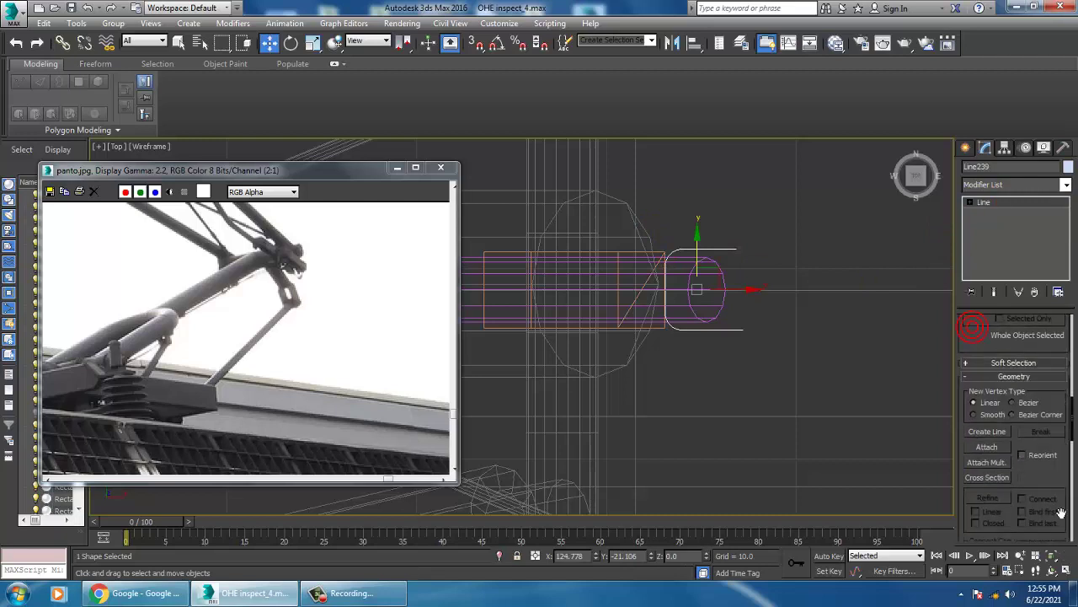
left_click_drag(970, 352, 996, 434)
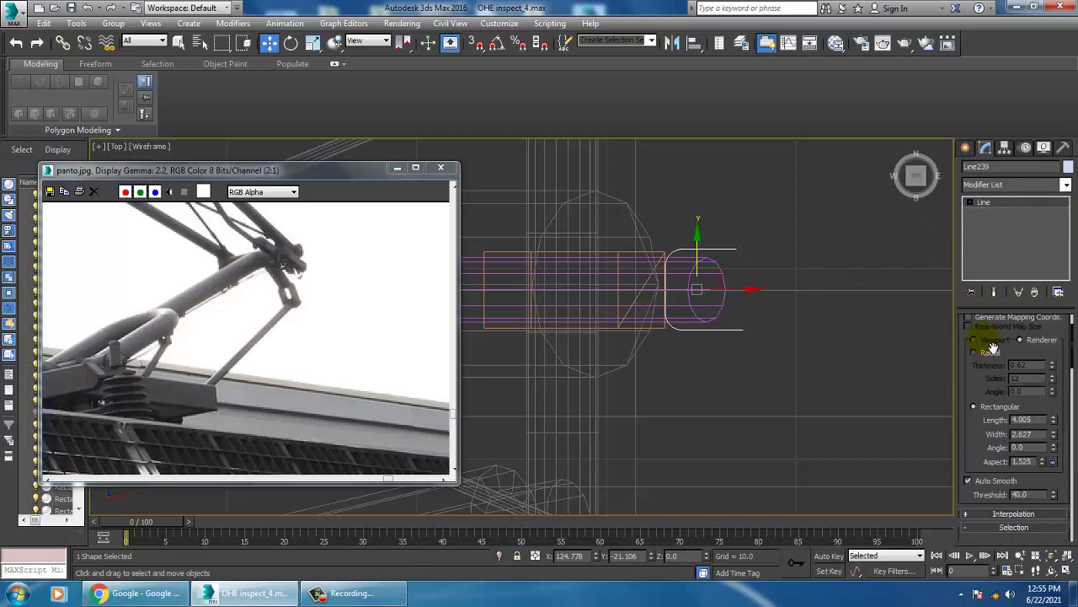
left_click_drag(992, 347, 991, 388)
left_click(989, 333)
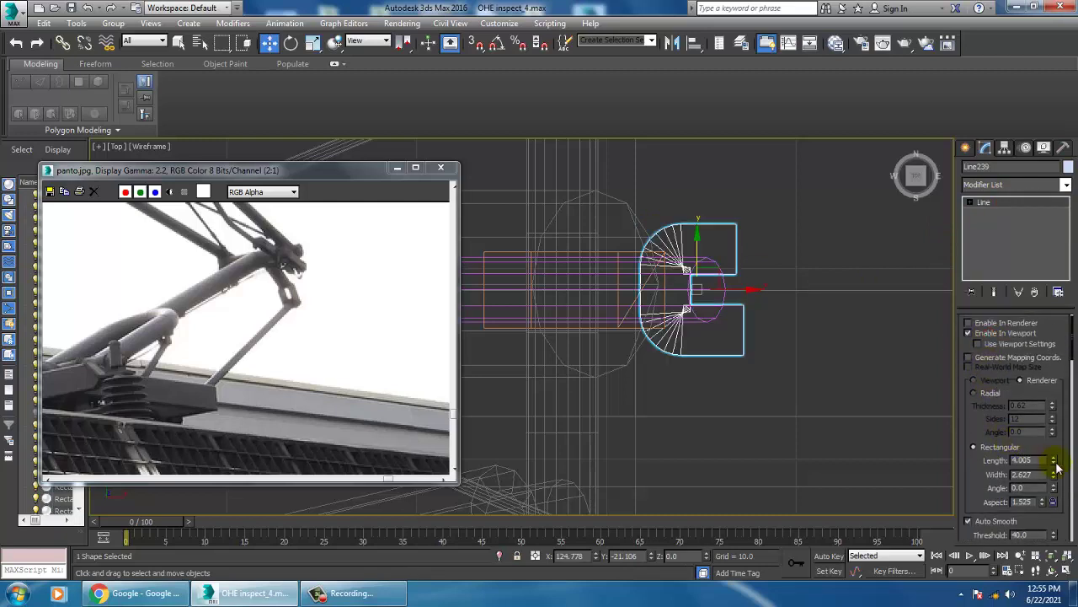
left_click_drag(1053, 477, 1053, 489)
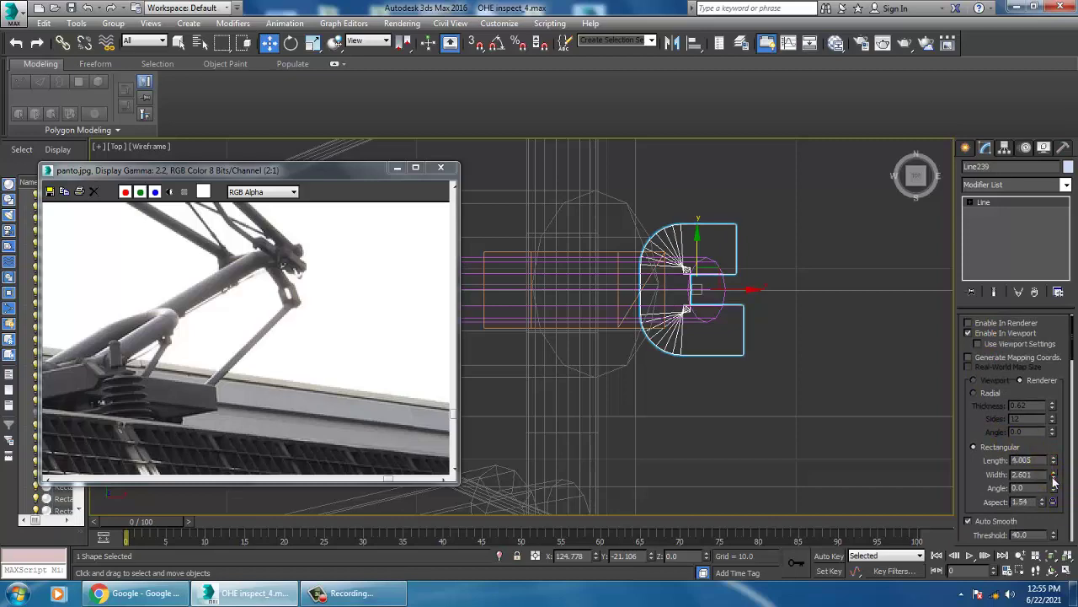
key("alt+w")
Orbit and zoom the wireframe Perspective view onto the new bracket line on the roof.
middle_click(818, 410)
key("alt+w")
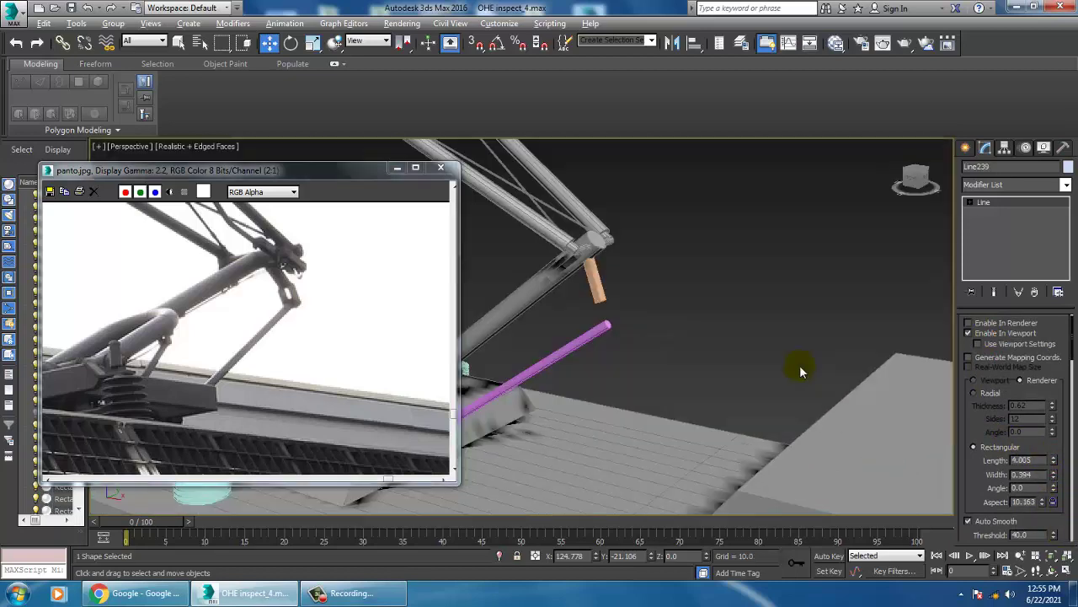
mouse_move(794, 366)
middle_mouse_down("alt")
mouse_move(661, 323)
mouse_move(684, 331)
mouse_move(671, 396)
mouse_move(698, 229)
mouse_move(689, 352)
middle_mouse_up("alt")
scroll(684, 331, "down", 5)
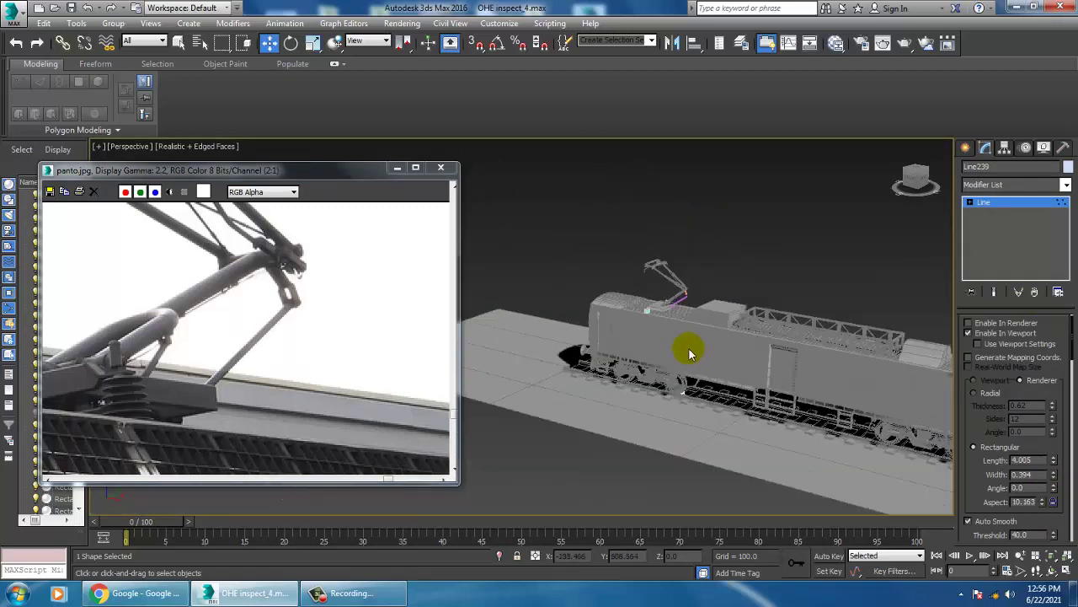
key("F3")
scroll(690, 363, "up", 3)
scroll(669, 390, "up", 4)
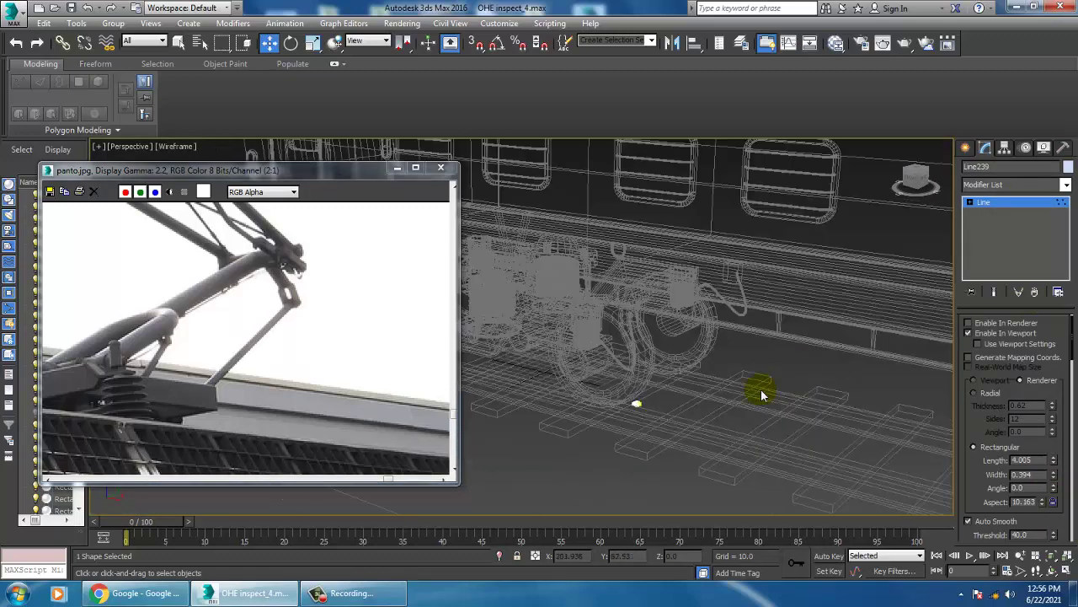
left_click(980, 238)
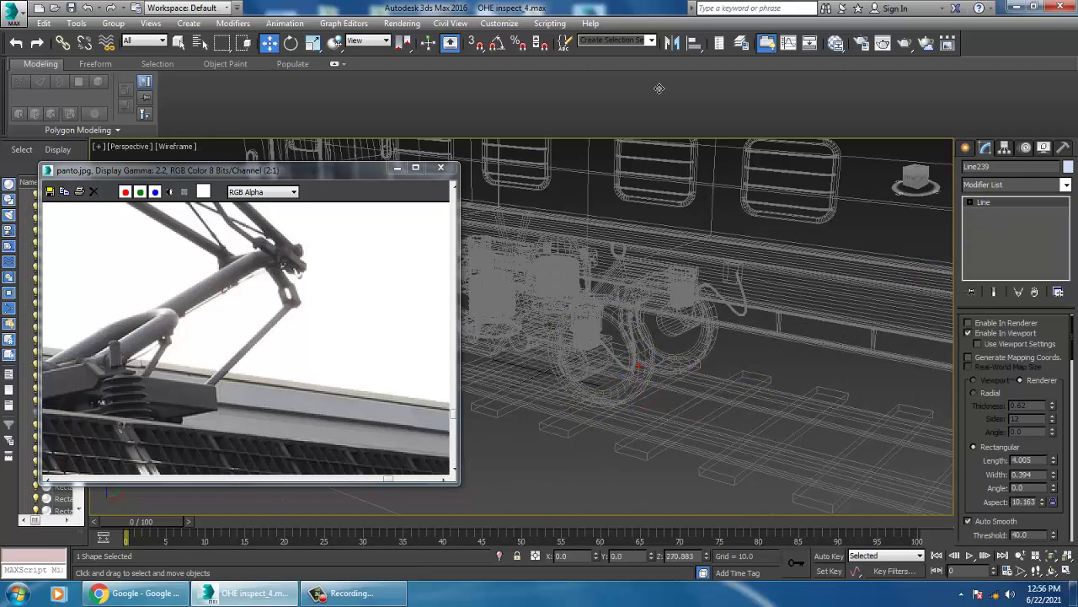
key("z")
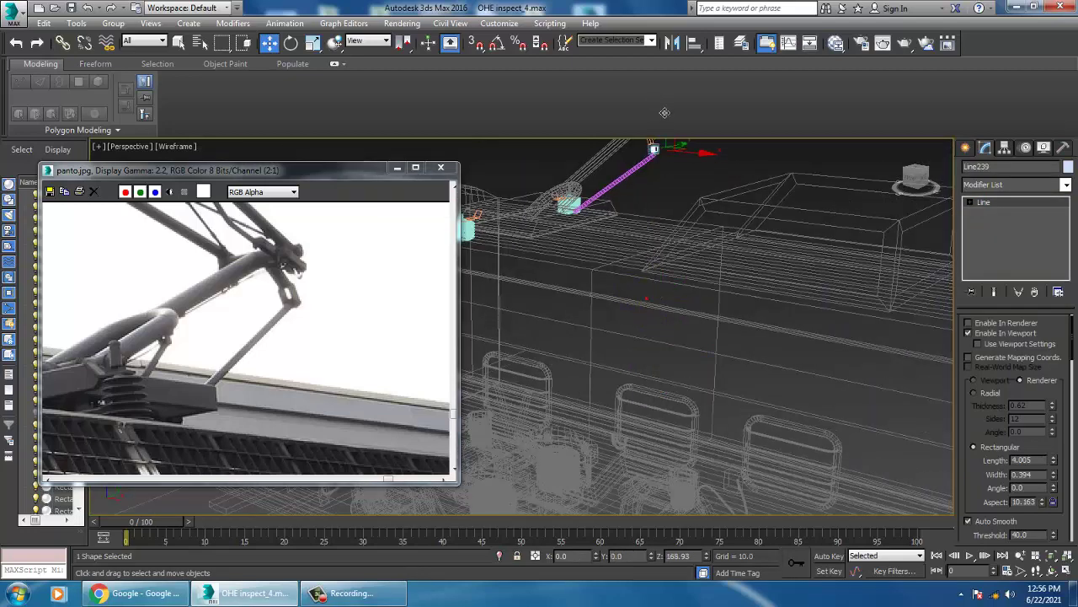
key("alt+w")
key("alt+w")
scroll(722, 245, "up", 3)
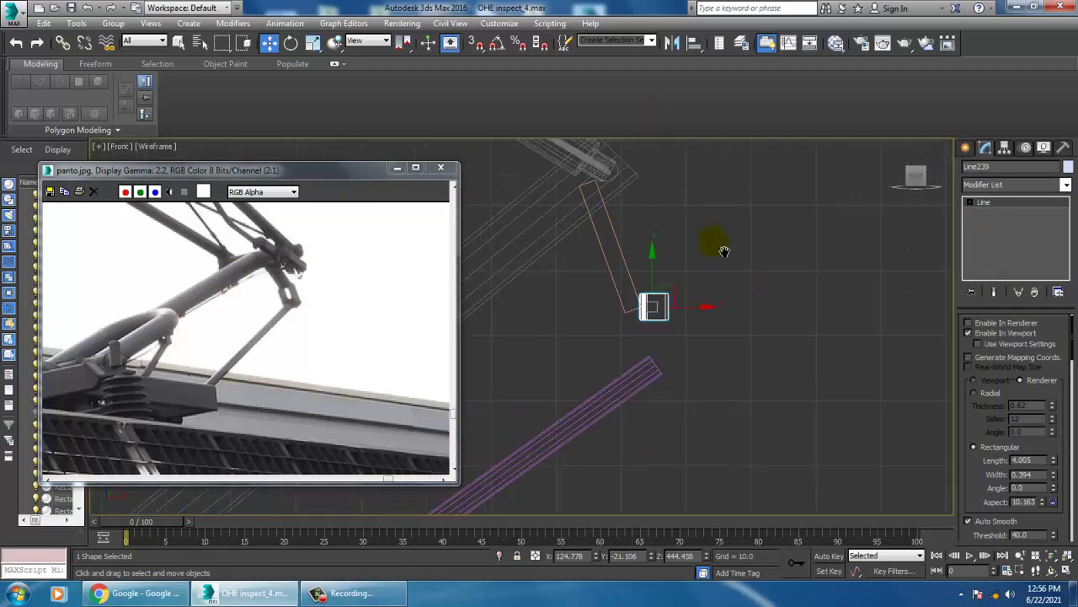
Rotate Line239 in the Front view to tilt it up along the arm, adjusting its pivot.
key("e")
left_click_drag(716, 275, 728, 396)
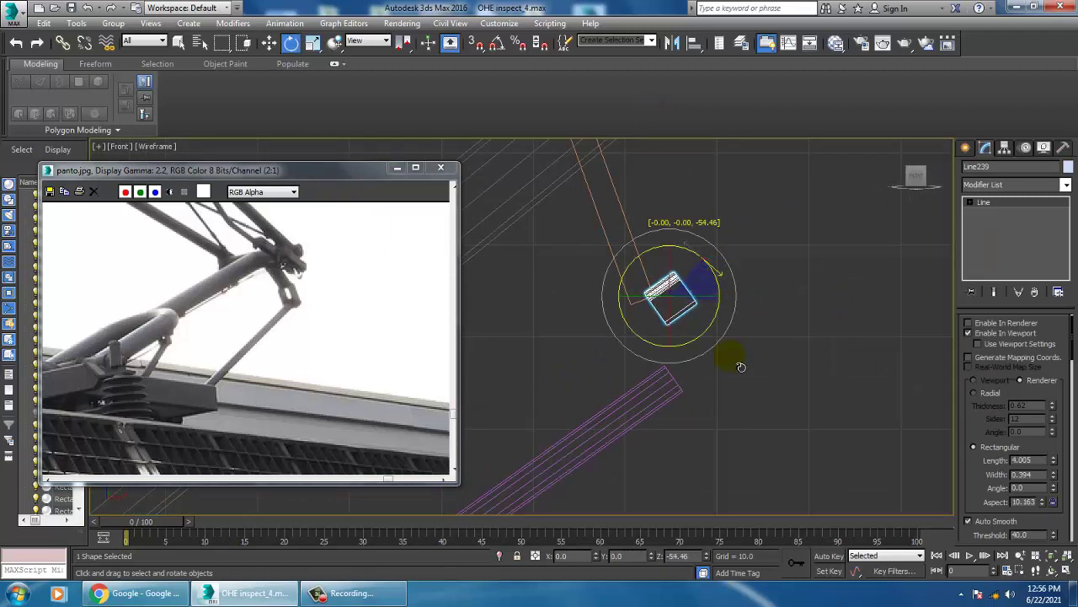
mouse_move(706, 431)
left_mouse_down()
mouse_move(722, 425)
mouse_move(717, 410)
left_mouse_up()
key("w")
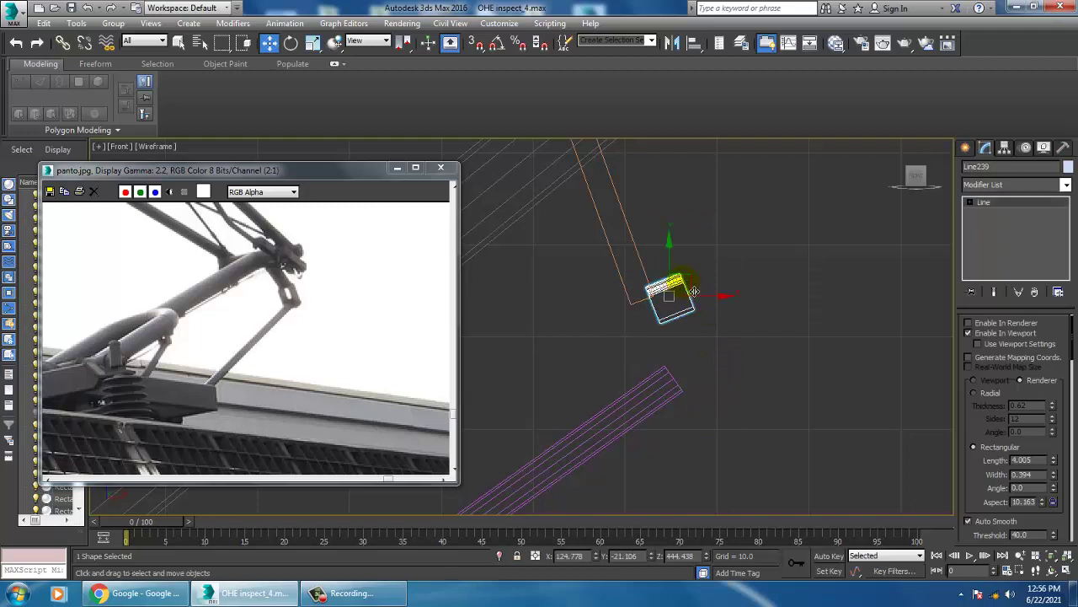
left_click(671, 352)
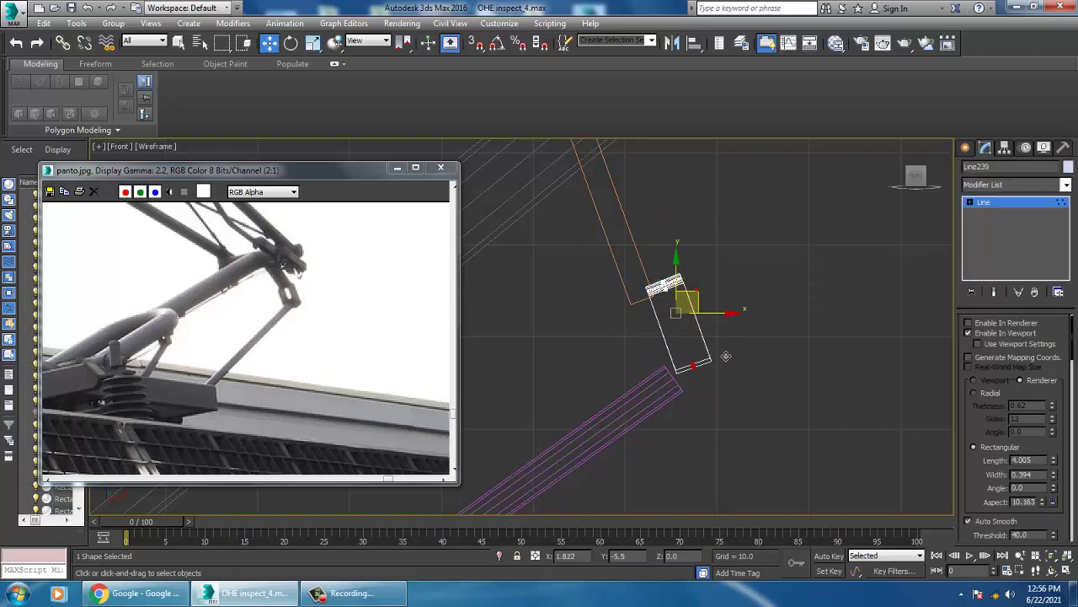
left_click_drag(734, 359, 704, 371)
left_click(714, 309)
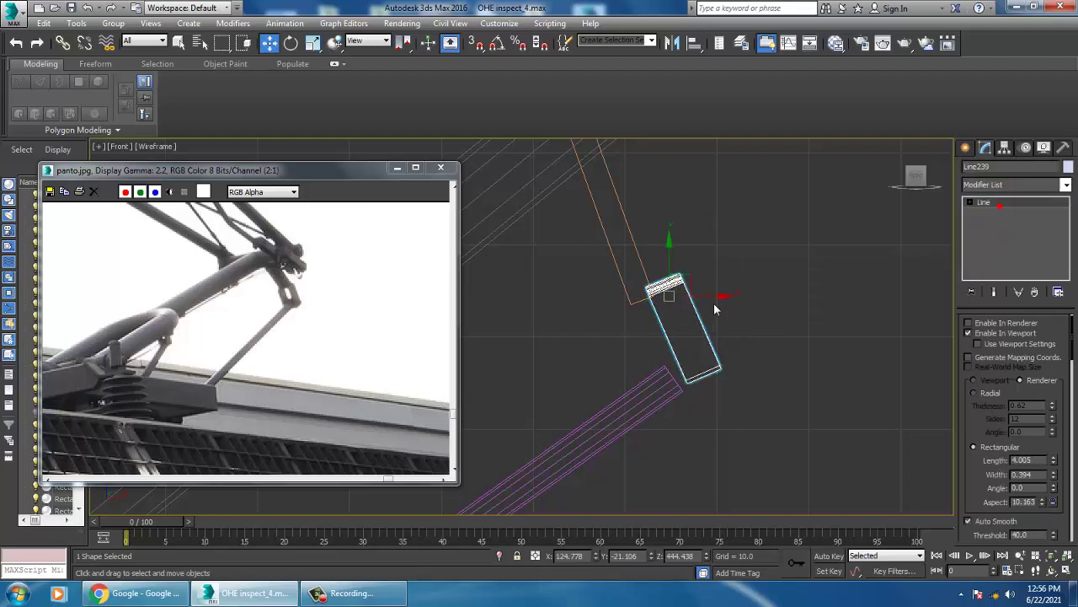
Inspect the magenta rod Line237 in Perspective, then select the whole train and pantograph.
left_click(666, 389)
key("alt+w")
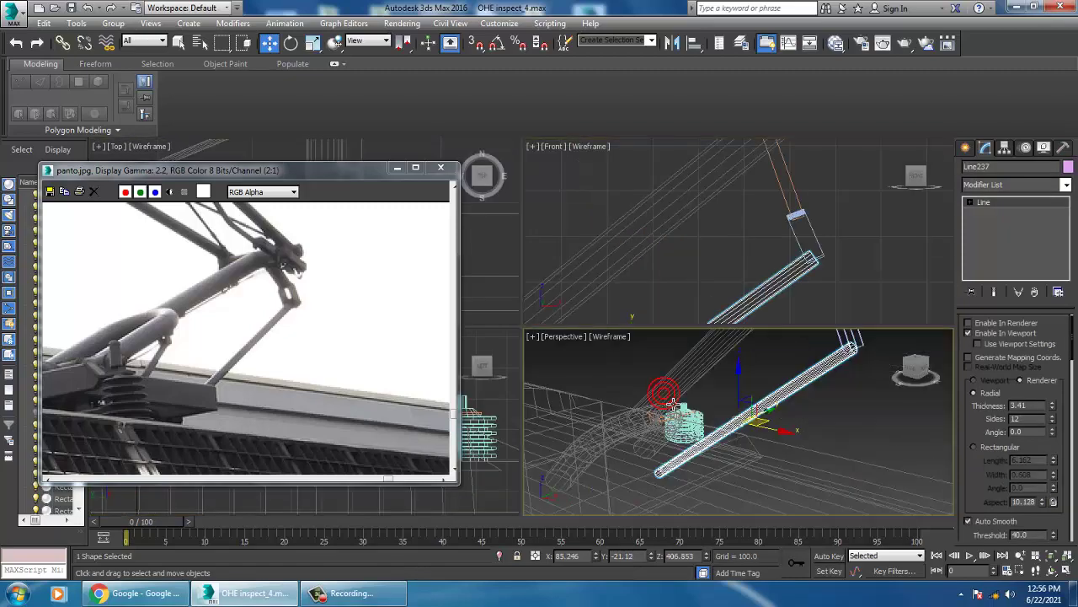
key("alt+w")
middle_click_drag(760, 364, 793, 342, "alt")
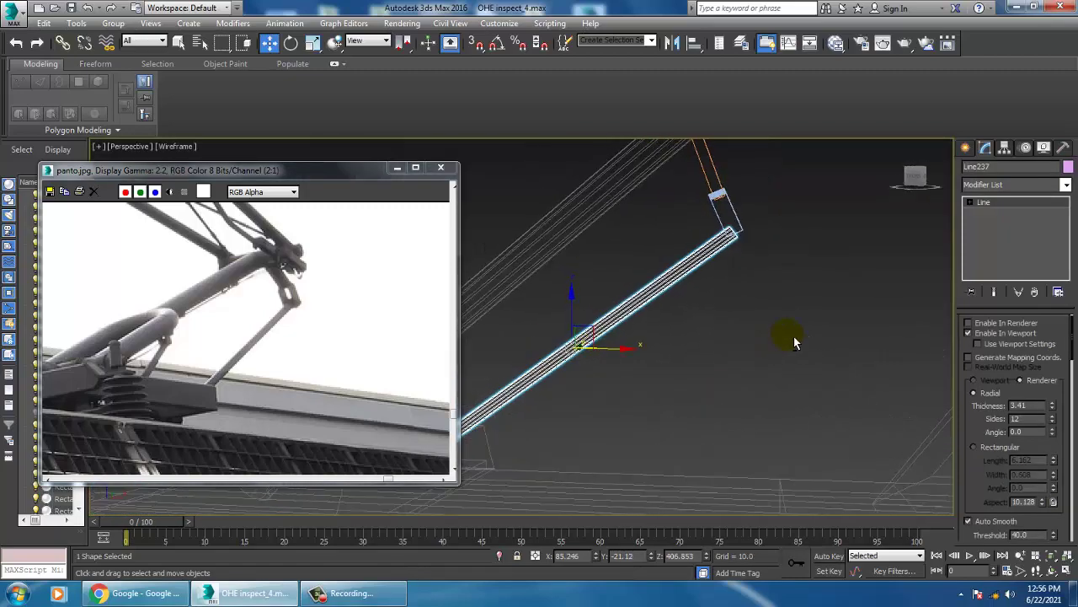
key("alt+w")
key("alt+w")
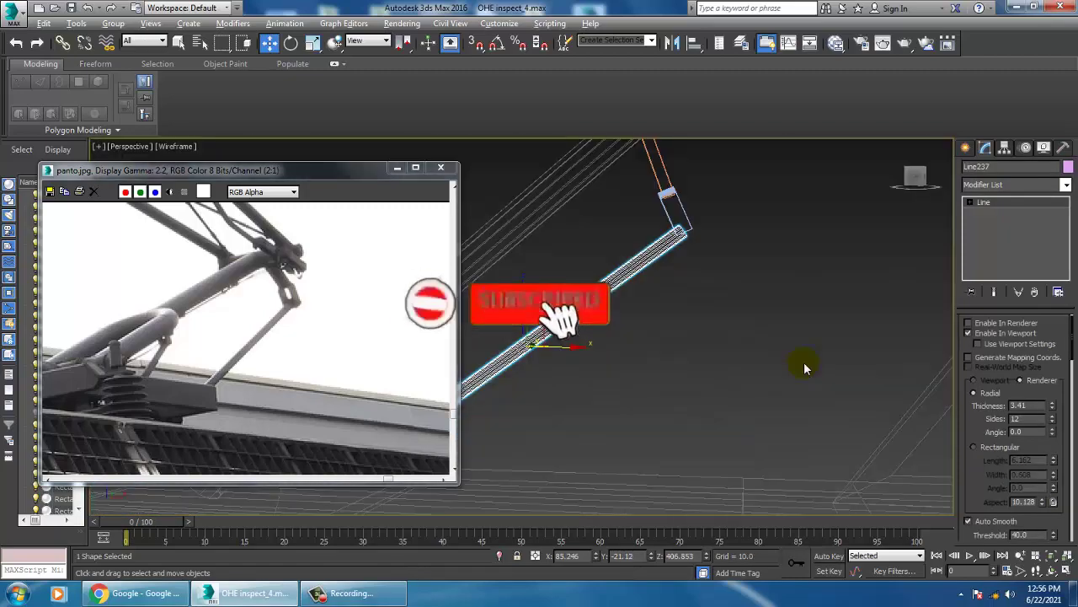
key("F3")
scroll(808, 365, "down", 5)
mouse_move(808, 366)
middle_mouse_down("alt")
mouse_move(750, 356)
mouse_move(819, 373)
mouse_move(766, 361)
mouse_move(916, 326)
middle_mouse_up("alt")
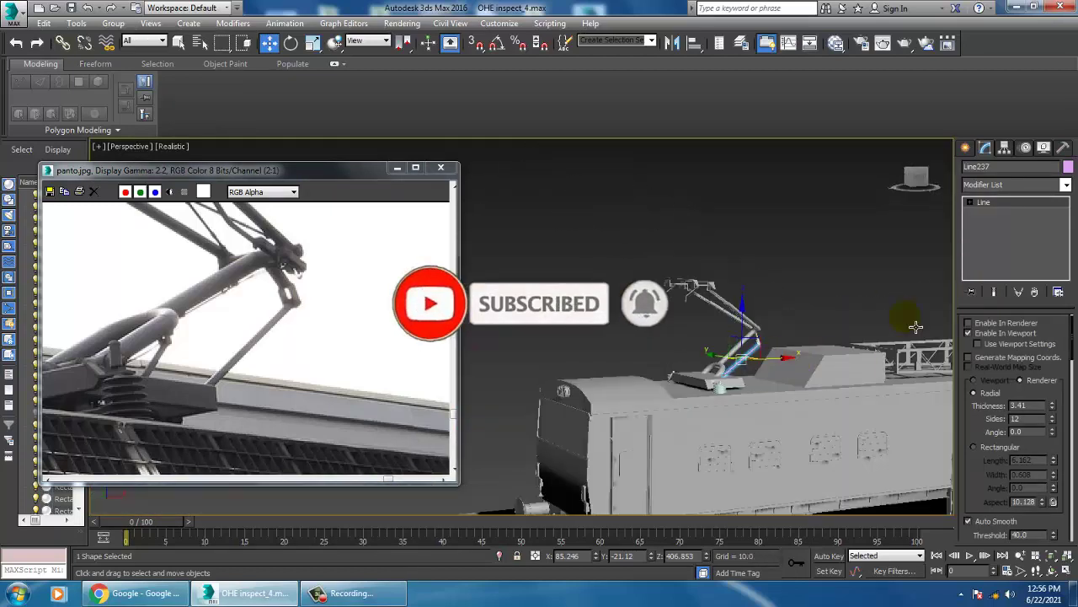
middle_click_drag(767, 299, 757, 280)
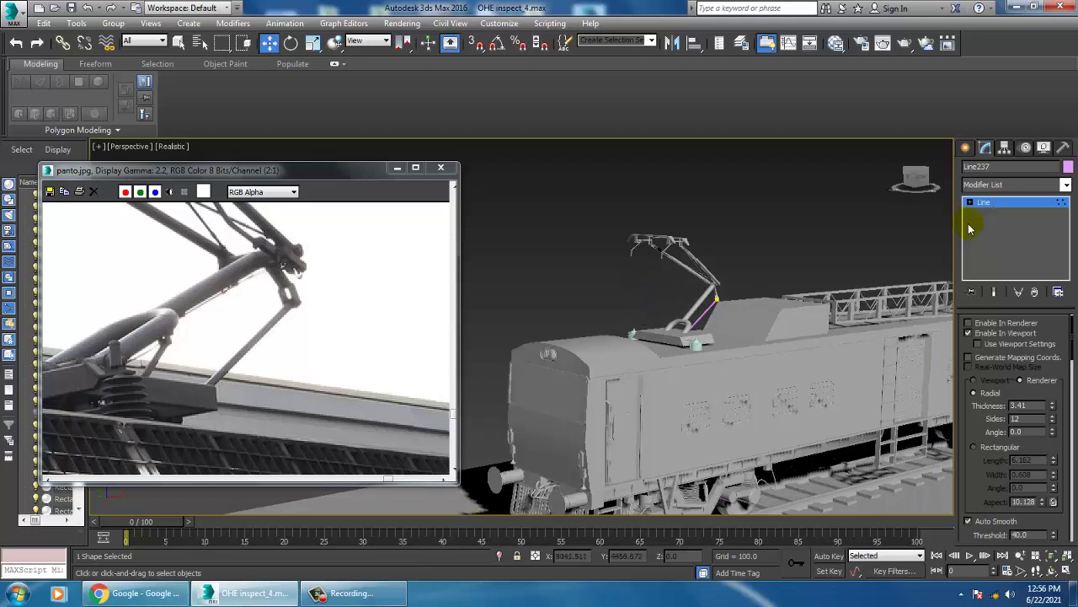
left_click_drag(591, 199, 955, 469)
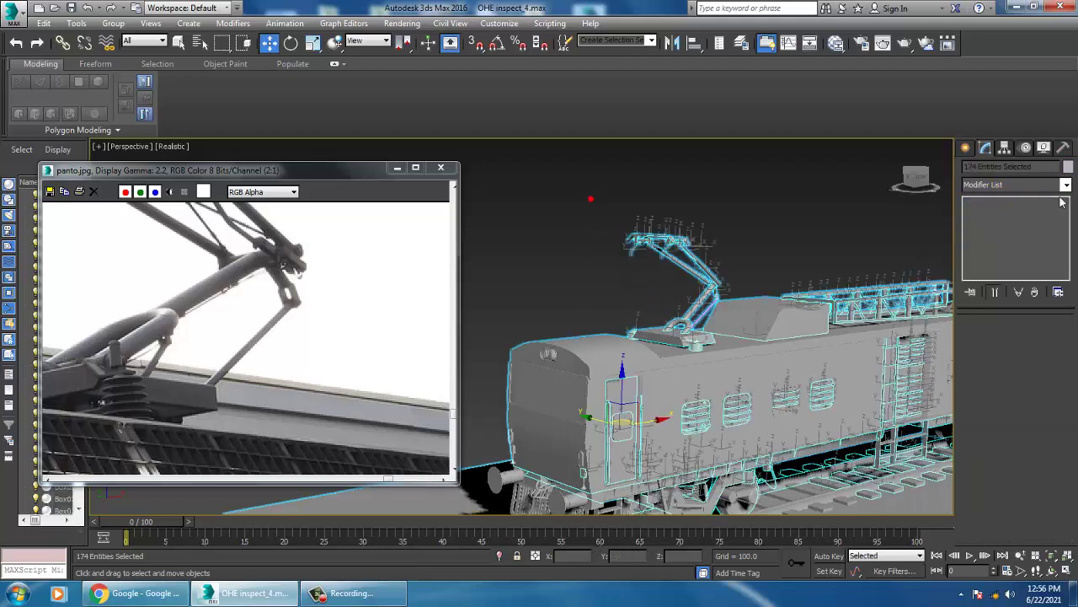
Assign one grey object colour to all selected train and pantograph objects.
left_click(1068, 168)
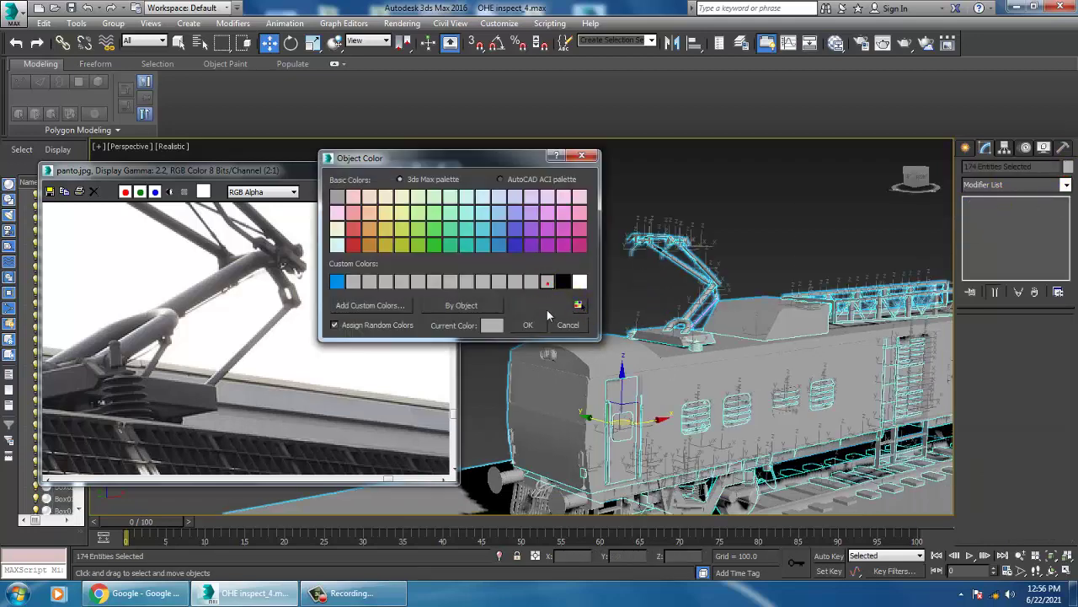
left_click(528, 325)
left_click(777, 202)
Orbit around the train to inspect the grey pantograph from the side.
scroll(674, 265, "up", 5)
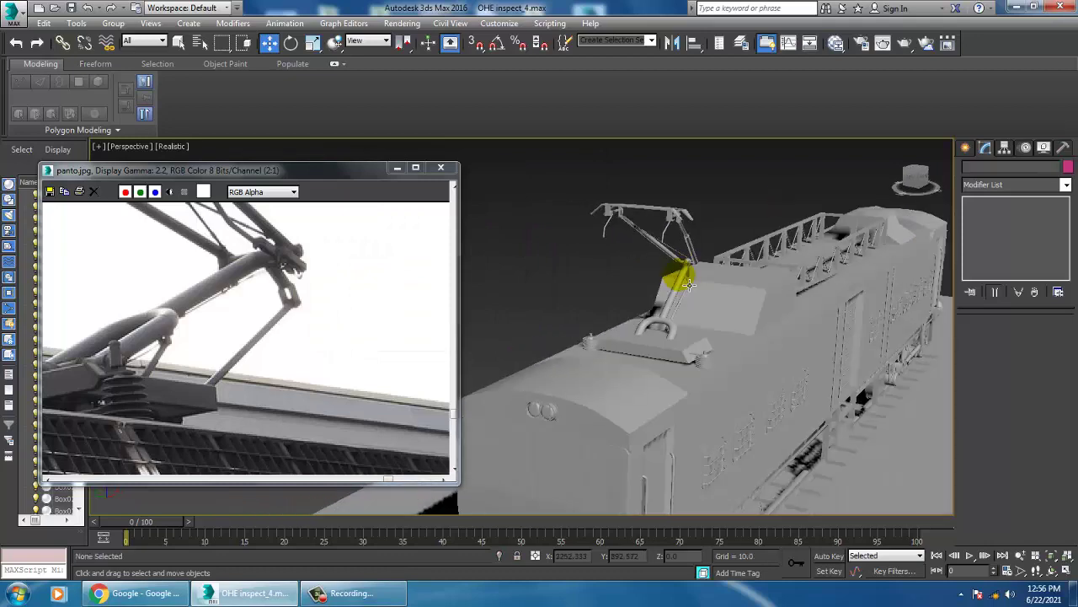
scroll(565, 312, "up", 5)
mouse_move(565, 312)
middle_mouse_down("alt")
mouse_move(614, 312)
mouse_move(703, 233)
mouse_move(739, 340)
mouse_move(746, 312)
mouse_move(754, 332)
middle_mouse_up("alt")
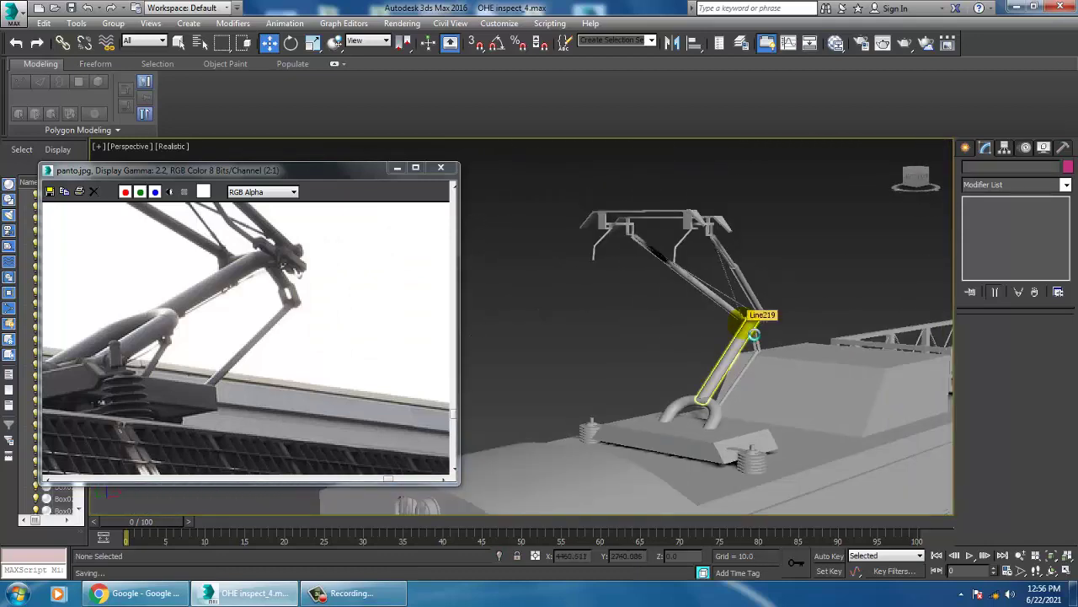
mouse_move(794, 378)
middle_mouse_down("alt")
mouse_move(741, 260)
mouse_move(771, 284)
mouse_move(737, 304)
mouse_move(751, 241)
mouse_move(759, 300)
mouse_move(840, 301)
mouse_move(742, 296)
mouse_move(745, 320)
mouse_move(783, 320)
mouse_move(770, 306)
mouse_move(767, 316)
middle_mouse_up("alt")
scroll(792, 301, "down", 5)
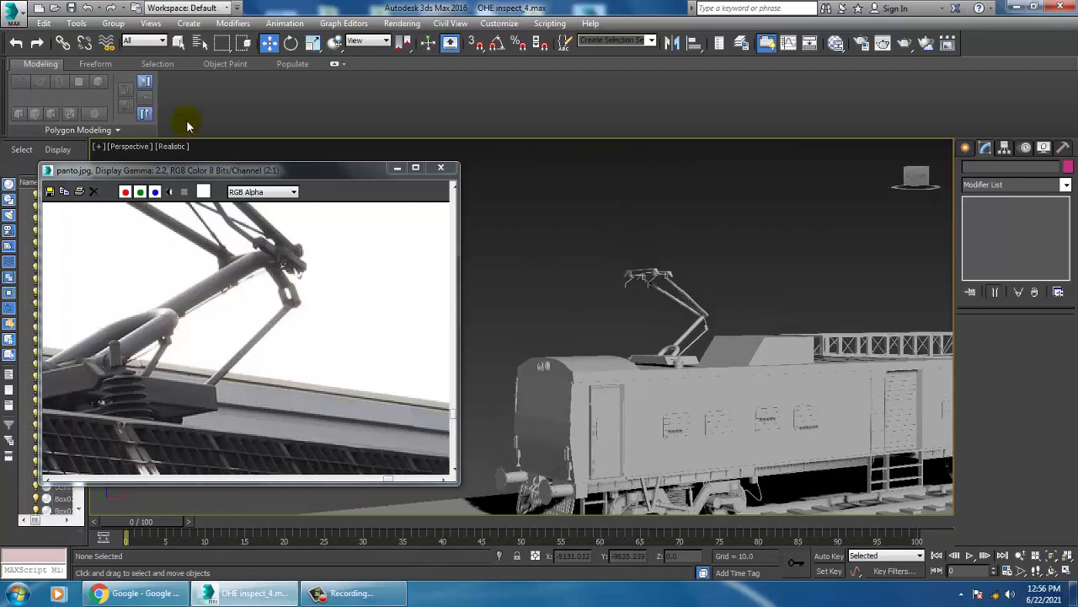
middle_click_drag(238, 277, 255, 290)
scroll(255, 290, "down", 1)
scroll(733, 324, "down", 3)
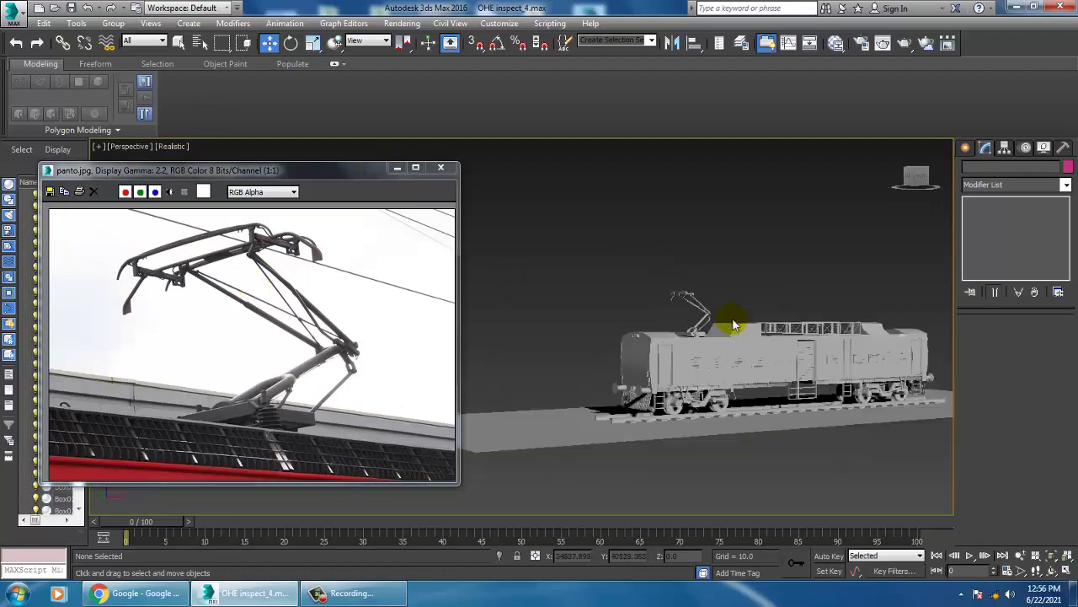